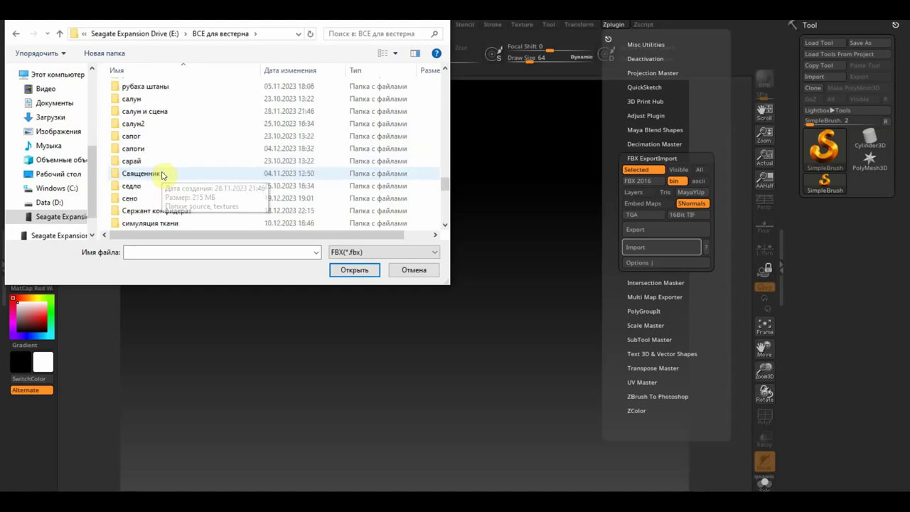
# Import the трава 3 grass model from the трава в долину > трава folder
pyautogui.scroll(-5, 165, 171)
pyautogui.scroll(-4, 165, 171)
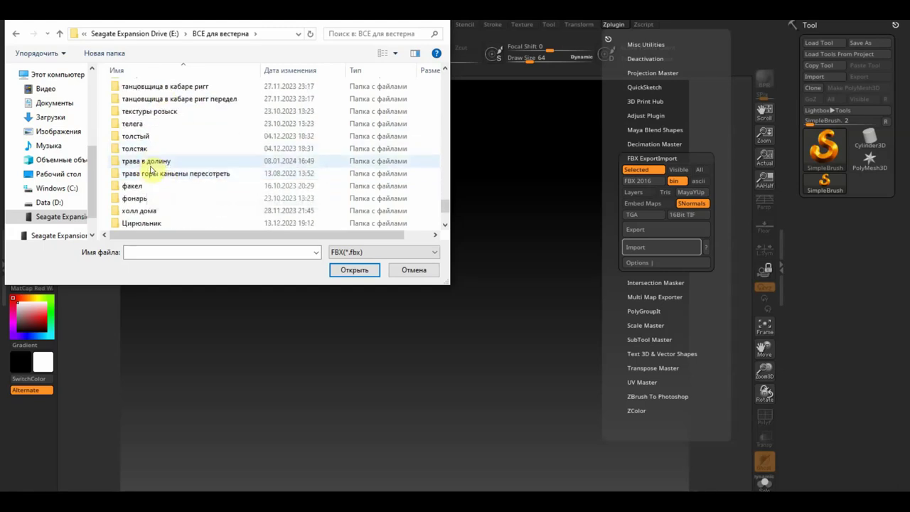
pyautogui.scroll(1, 151, 164)
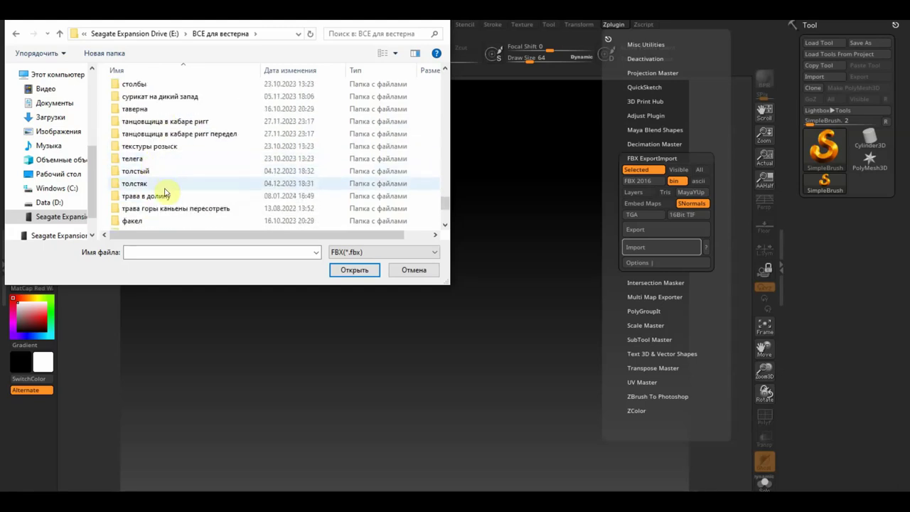
pyautogui.click(146, 198)
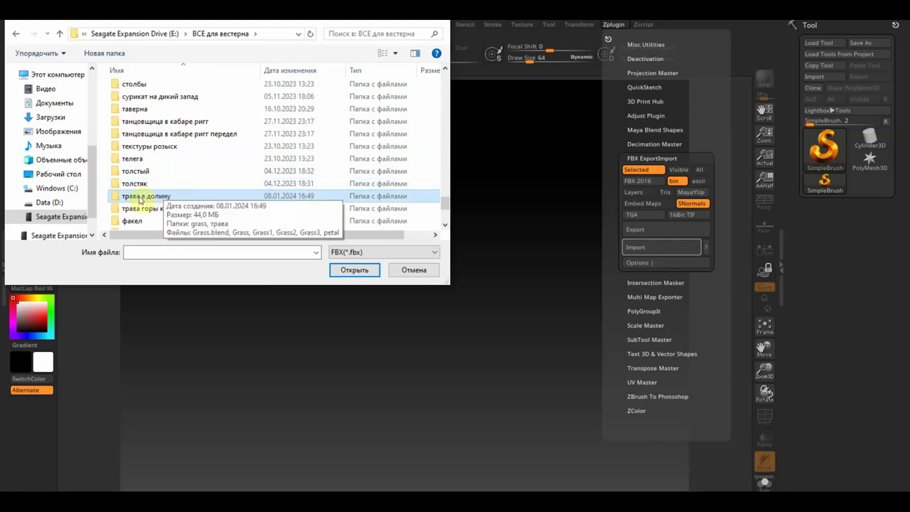
pyautogui.doubleClick(138, 198)
pyautogui.click(131, 101)
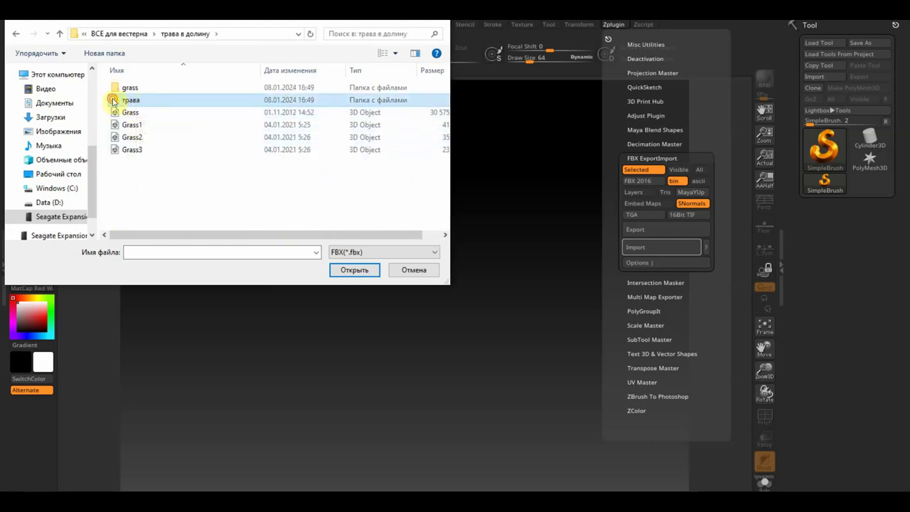
pyautogui.doubleClick(112, 100)
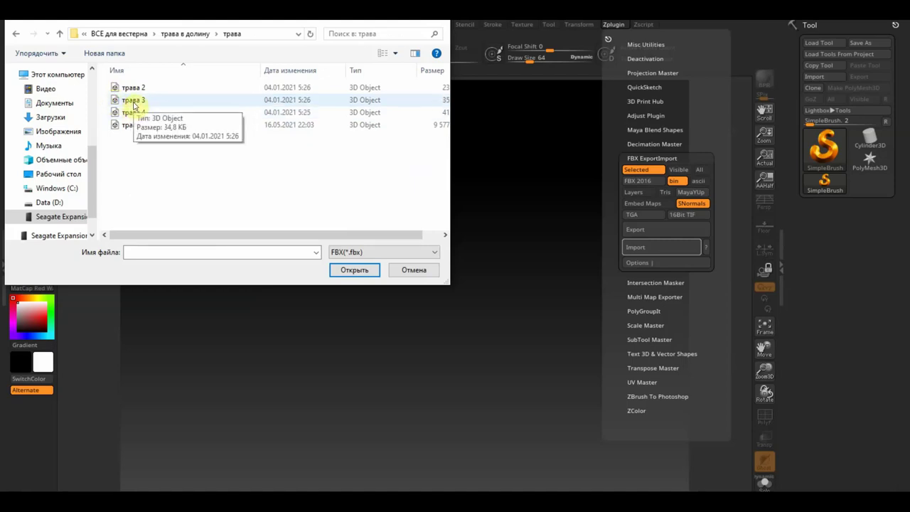
pyautogui.doubleClick(133, 105)
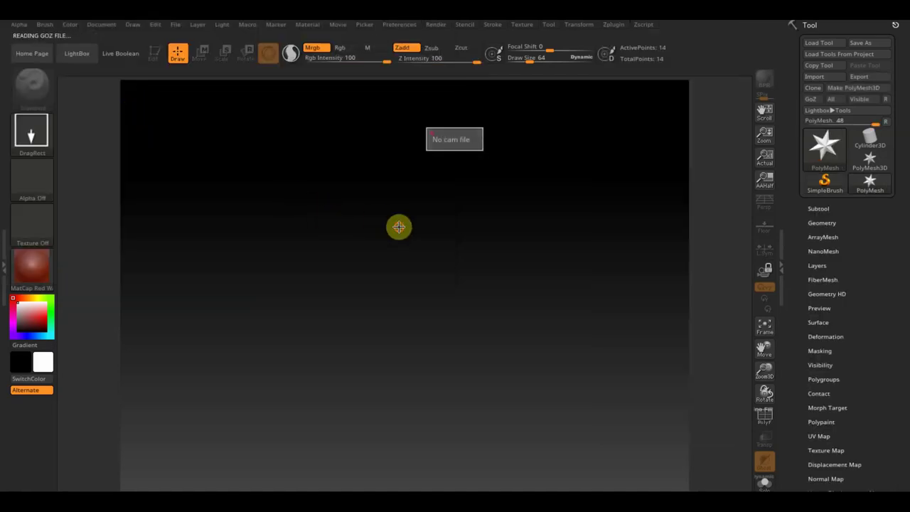
# Draw the imported grass mesh on the canvas, enter Edit mode and show the floor grid
pyautogui.moveTo(408, 240)
pyautogui.mouseDown()
pyautogui.moveTo(414, 351)
pyautogui.moveTo(401, 483)
pyautogui.mouseUp()
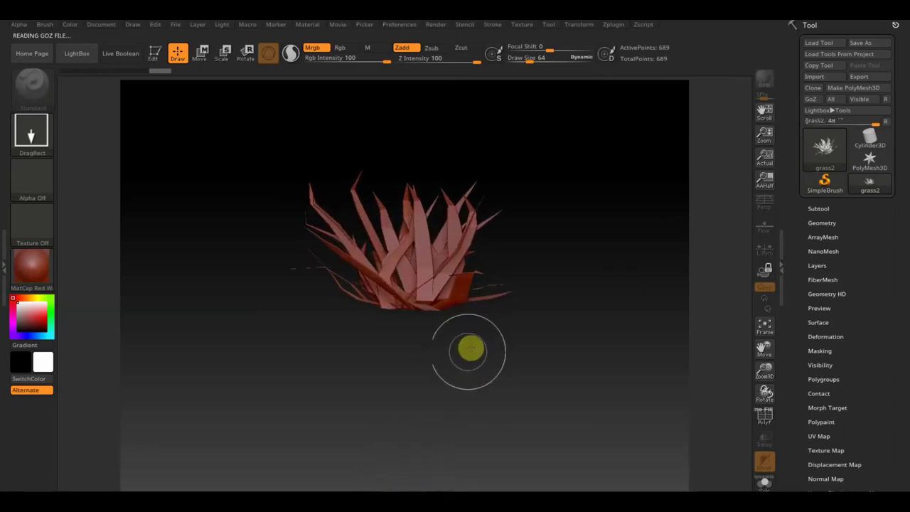
pyautogui.moveTo(552, 344); pyautogui.dragTo(526, 365)
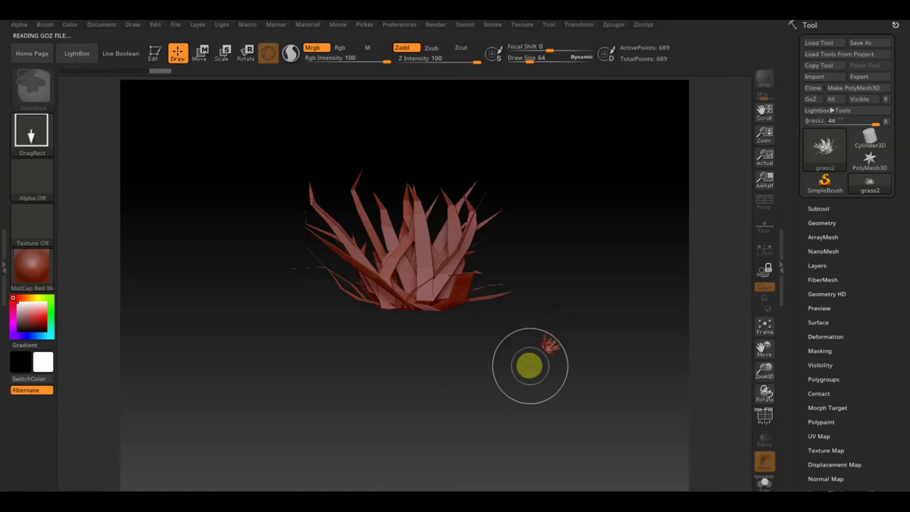
pyautogui.moveTo(414, 257); pyautogui.dragTo(408, 408)
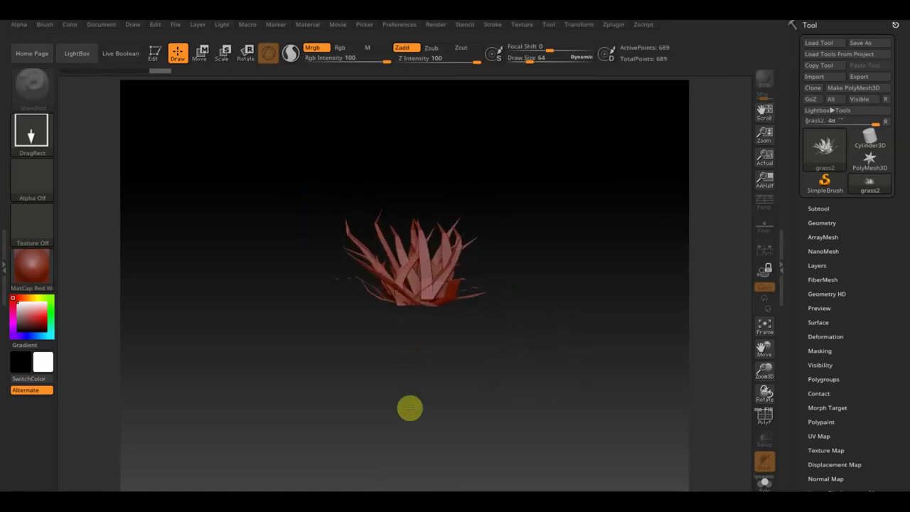
pyautogui.click(158, 55)
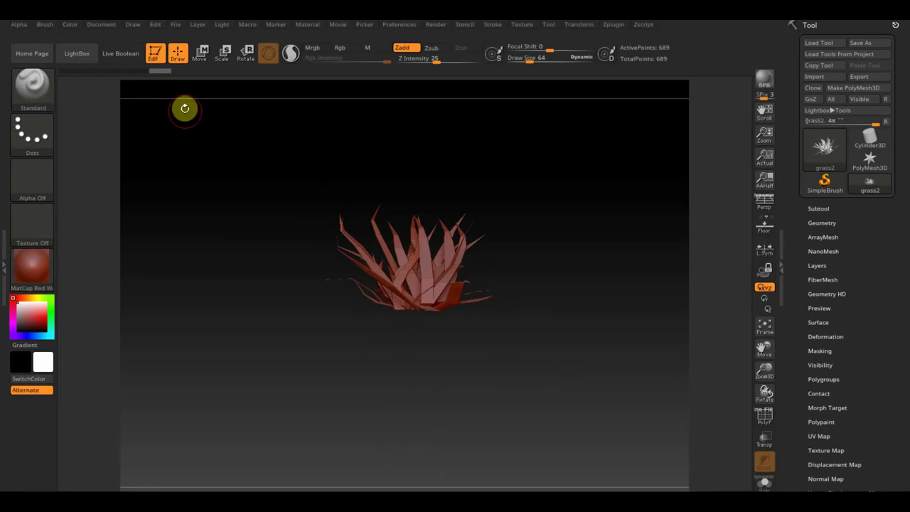
pyautogui.click(772, 231)
# Duplicate the grass clump with the Move gizmo into a 12,402-point strip, then frame it
pyautogui.moveTo(545, 237)
pyautogui.mouseDown()
pyautogui.moveTo(544, 331)
pyautogui.moveTo(567, 348)
pyautogui.moveTo(573, 331)
pyautogui.moveTo(546, 256)
pyautogui.moveTo(544, 293)
pyautogui.mouseUp()
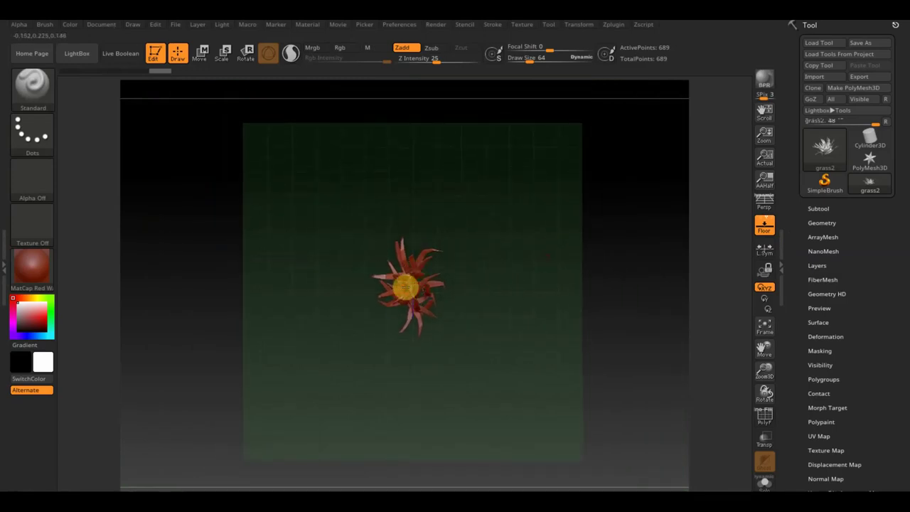
pyautogui.click(204, 50)
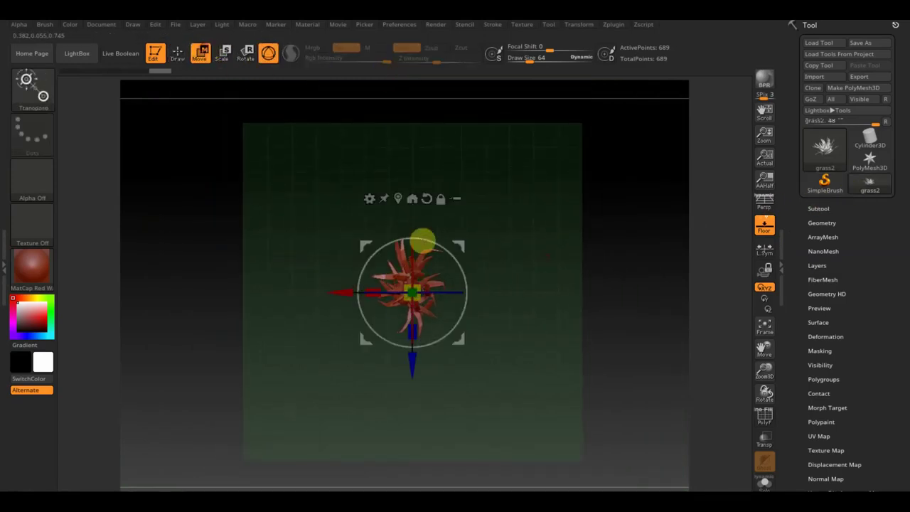
pyautogui.moveTo(422, 300); pyautogui.dragTo(412, 282)
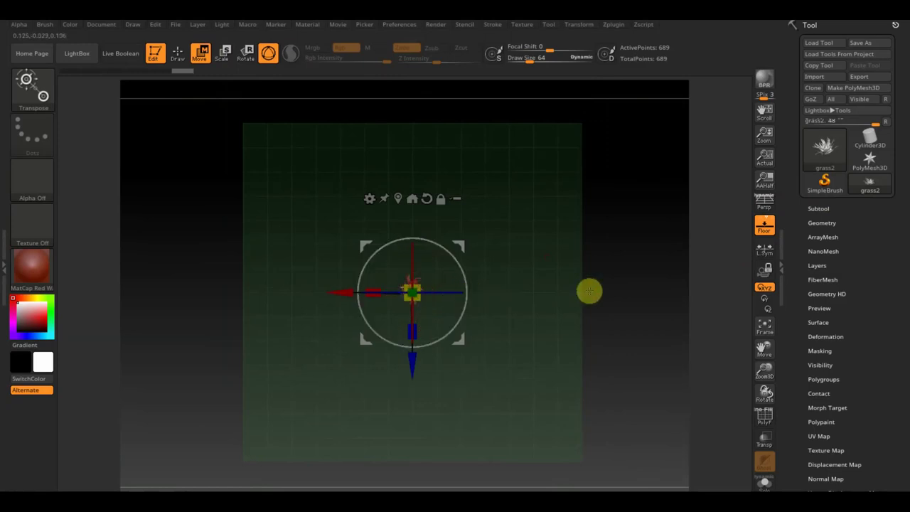
pyautogui.hotkey('ctrl', 'z')
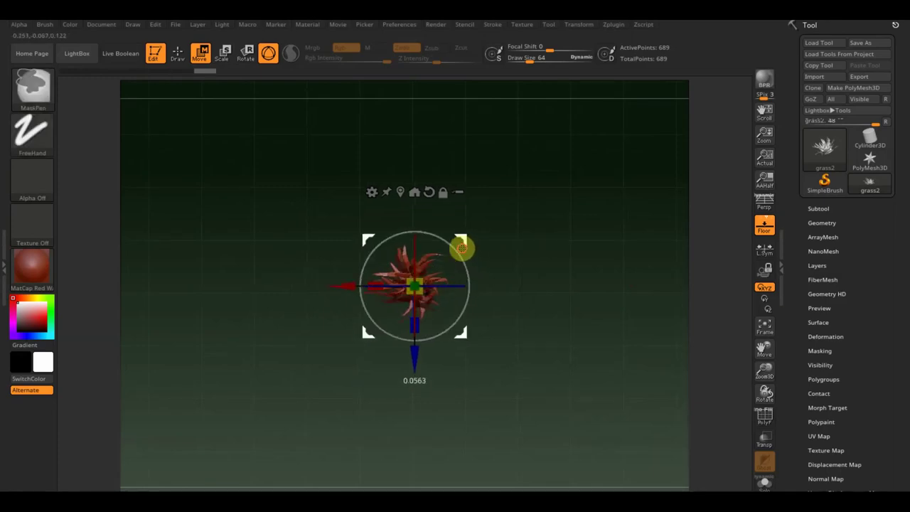
pyautogui.moveTo(462, 245)
pyautogui.keyDown('ctrl'); pyautogui.mouseDown()
pyautogui.moveTo(471, 194)
pyautogui.moveTo(487, 214)
pyautogui.moveTo(420, 217)
pyautogui.moveTo(461, 174)
pyautogui.moveTo(420, 151)
pyautogui.moveTo(426, 175)
pyautogui.moveTo(453, 137)
pyautogui.moveTo(464, 155)
pyautogui.moveTo(433, 100)
pyautogui.moveTo(491, 258)
pyautogui.moveTo(412, 246)
pyautogui.moveTo(433, 286)
pyautogui.moveTo(396, 239)
pyautogui.mouseUp(); pyautogui.keyUp('ctrl')
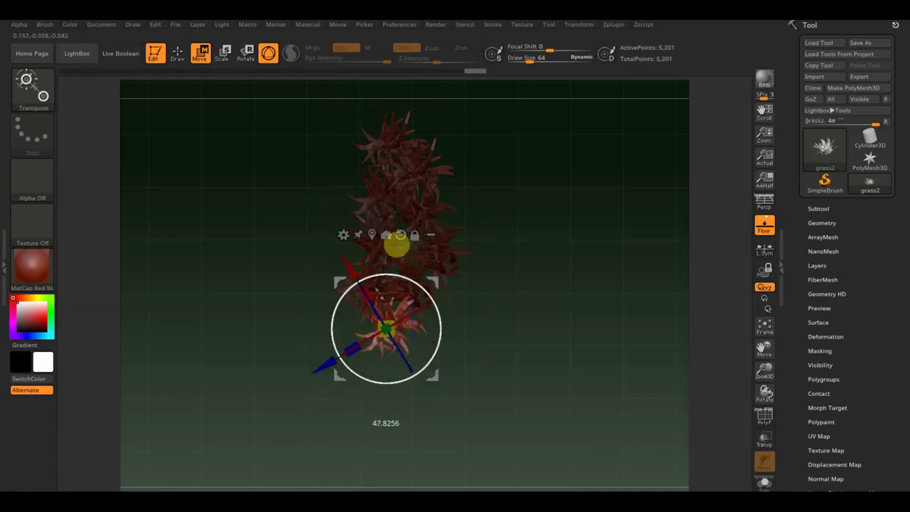
pyautogui.moveTo(432, 280)
pyautogui.keyDown('ctrl'); pyautogui.mouseDown()
pyautogui.moveTo(489, 297)
pyautogui.moveTo(491, 279)
pyautogui.moveTo(457, 314)
pyautogui.moveTo(428, 321)
pyautogui.moveTo(493, 343)
pyautogui.moveTo(497, 396)
pyautogui.mouseUp(); pyautogui.keyUp('ctrl')
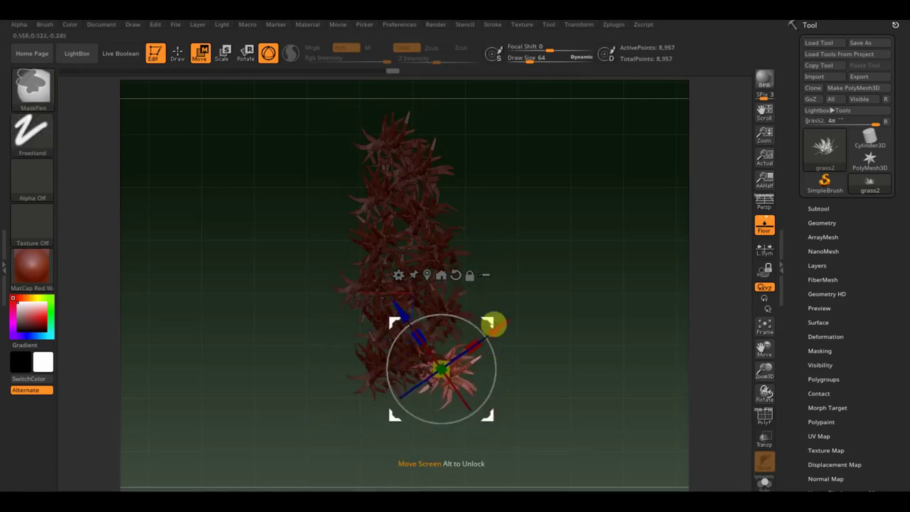
pyautogui.moveTo(493, 320)
pyautogui.keyDown('ctrl'); pyautogui.mouseDown()
pyautogui.moveTo(491, 305)
pyautogui.moveTo(431, 375)
pyautogui.moveTo(476, 369)
pyautogui.moveTo(467, 81)
pyautogui.mouseUp(); pyautogui.keyUp('ctrl')
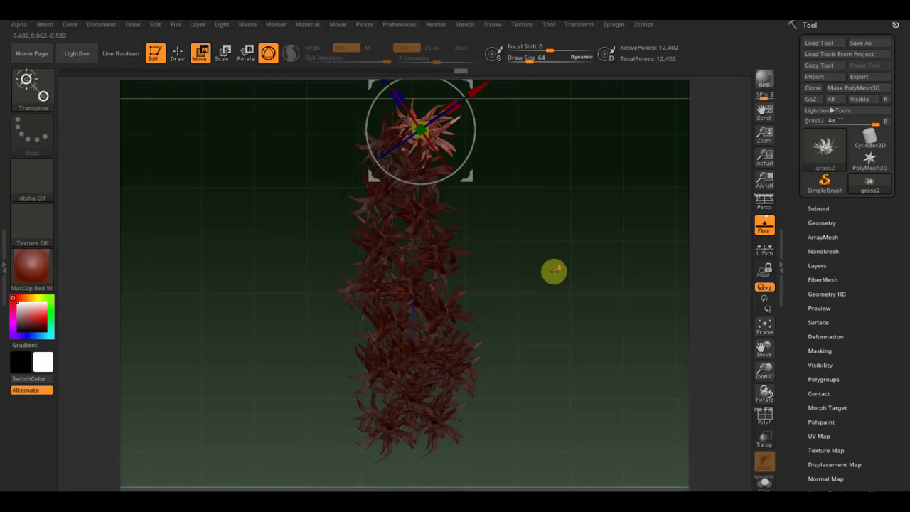
pyautogui.click(765, 325)
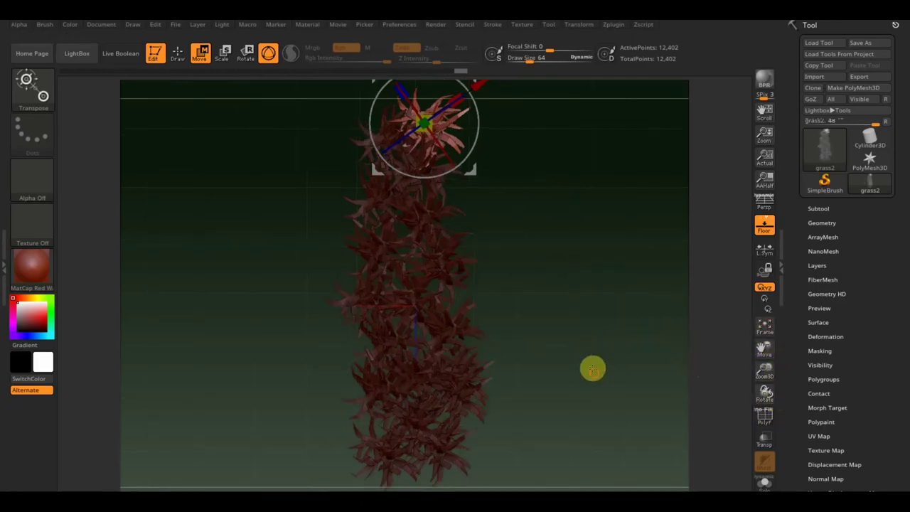
# Duplicate the top clump twice, moving the copies upward to extend the strip
pyautogui.press('-')
pyautogui.press('f')
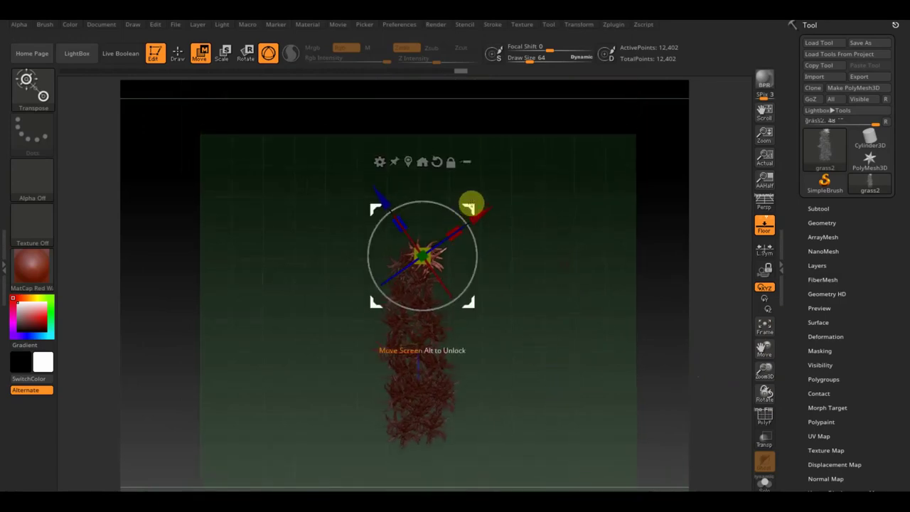
pyautogui.moveTo(467, 207); pyautogui.dragTo(426, 190)
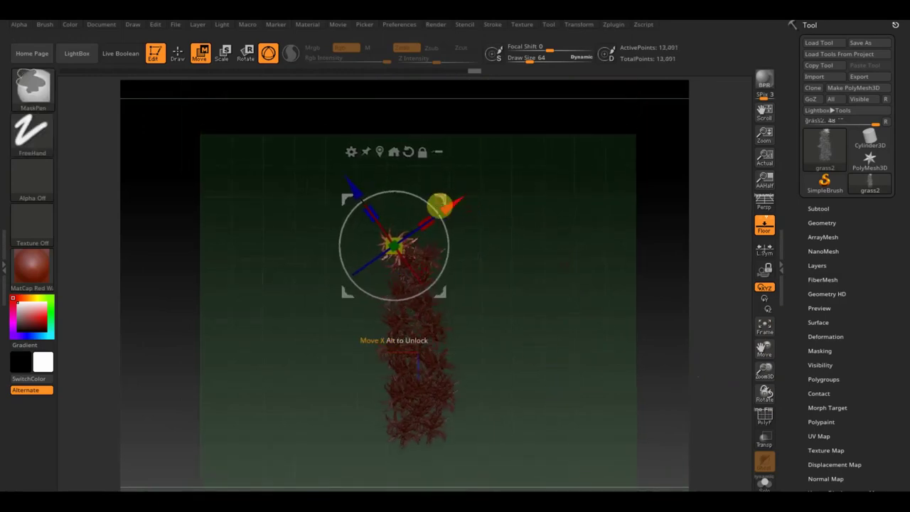
pyautogui.moveTo(433, 180)
pyautogui.keyDown('ctrl'); pyautogui.mouseDown()
pyautogui.moveTo(482, 190)
pyautogui.moveTo(502, 393)
pyautogui.moveTo(496, 384)
pyautogui.mouseUp(); pyautogui.keyUp('ctrl')
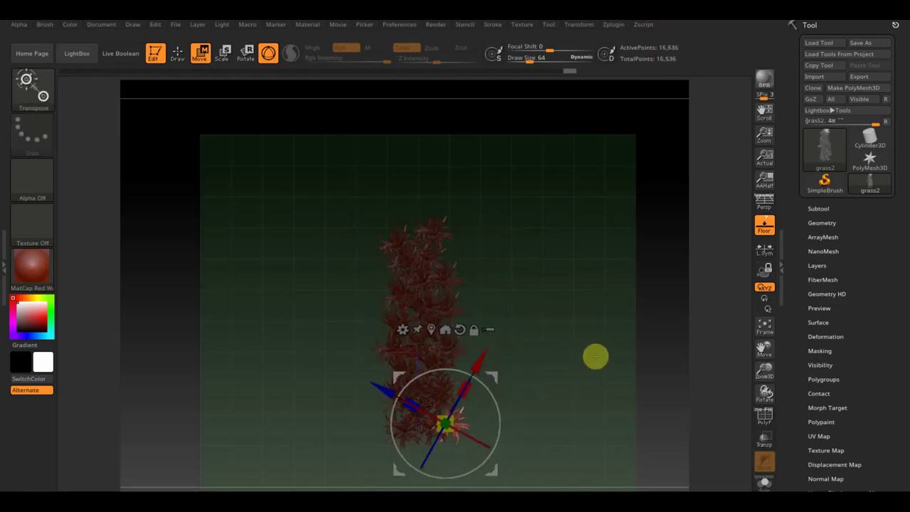
pyautogui.moveTo(596, 356)
pyautogui.mouseDown()
pyautogui.moveTo(593, 349)
pyautogui.moveTo(607, 382)
pyautogui.moveTo(590, 349)
pyautogui.mouseUp()
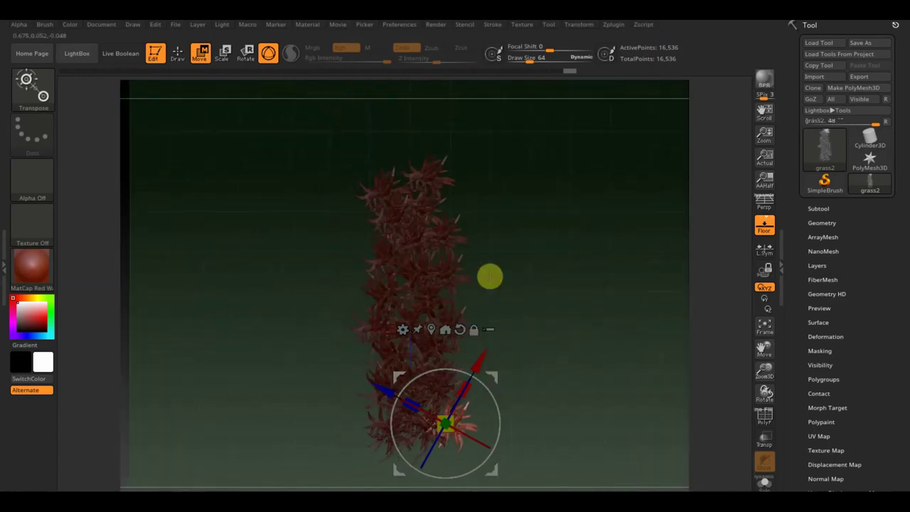
pyautogui.keyDown('ctrl'); pyautogui.moveTo(494, 377); pyautogui.dragTo(440, 121); pyautogui.keyUp('ctrl')
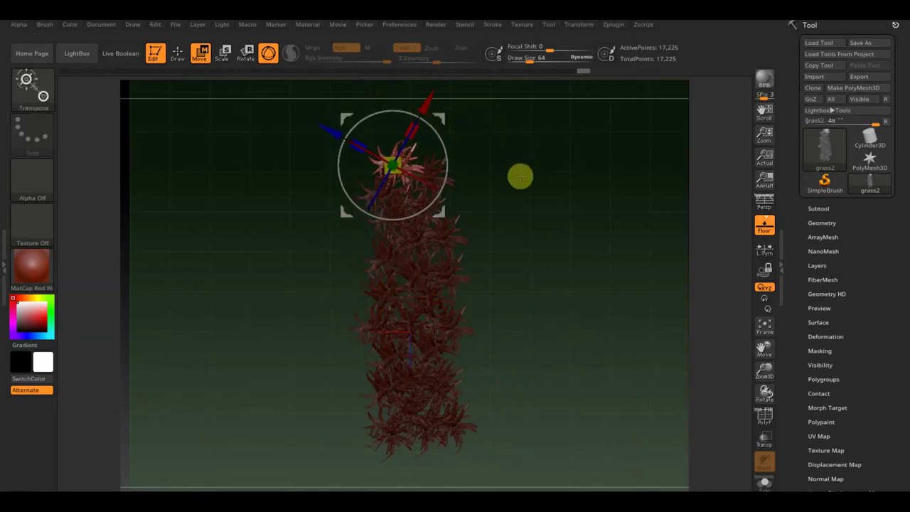
# Orbit to a tilted view and add another clump copy at the top, reaching 17,914 points
pyautogui.moveTo(562, 250)
pyautogui.mouseDown()
pyautogui.moveTo(547, 237)
pyautogui.moveTo(570, 192)
pyautogui.moveTo(579, 215)
pyautogui.moveTo(567, 229)
pyautogui.moveTo(576, 201)
pyautogui.mouseUp()
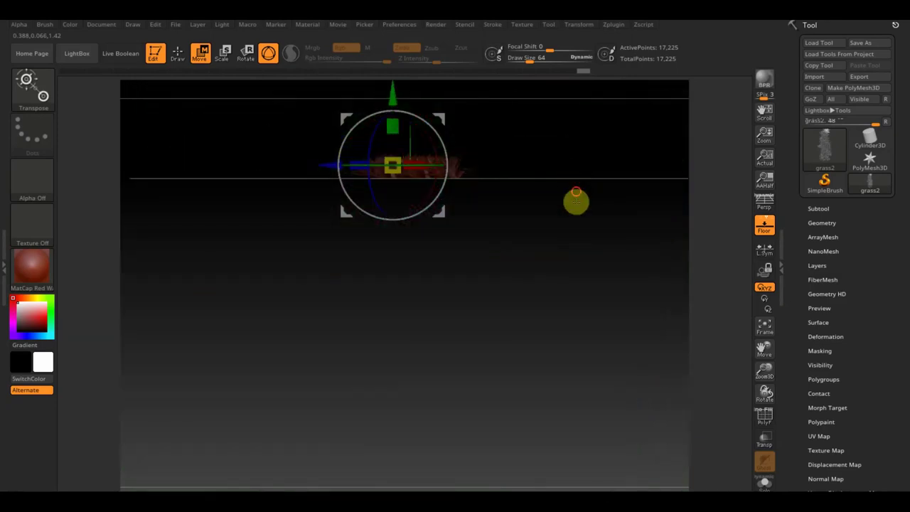
pyautogui.moveTo(565, 234)
pyautogui.mouseDown()
pyautogui.moveTo(504, 284)
pyautogui.moveTo(522, 270)
pyautogui.moveTo(557, 272)
pyautogui.moveTo(609, 373)
pyautogui.moveTo(675, 374)
pyautogui.moveTo(640, 408)
pyautogui.moveTo(654, 439)
pyautogui.moveTo(655, 406)
pyautogui.moveTo(605, 337)
pyautogui.moveTo(605, 393)
pyautogui.mouseUp()
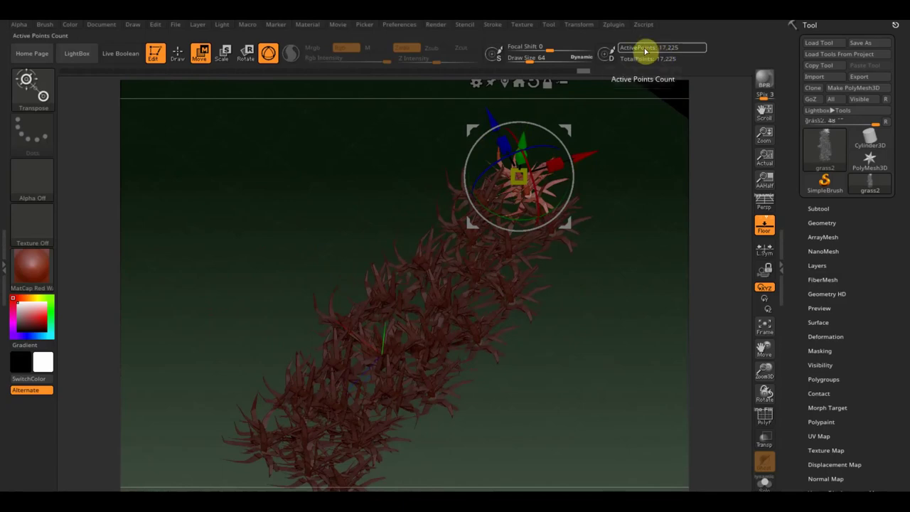
pyautogui.moveTo(660, 197)
pyautogui.mouseDown()
pyautogui.moveTo(636, 177)
pyautogui.moveTo(663, 282)
pyautogui.moveTo(538, 276)
pyautogui.mouseUp()
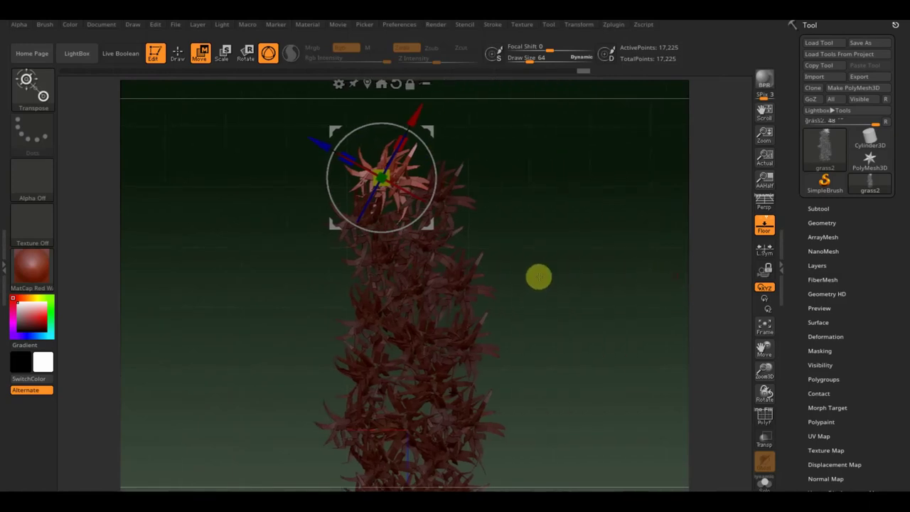
pyautogui.keyDown('ctrl'); pyautogui.moveTo(432, 149); pyautogui.dragTo(471, 118); pyautogui.keyUp('ctrl')
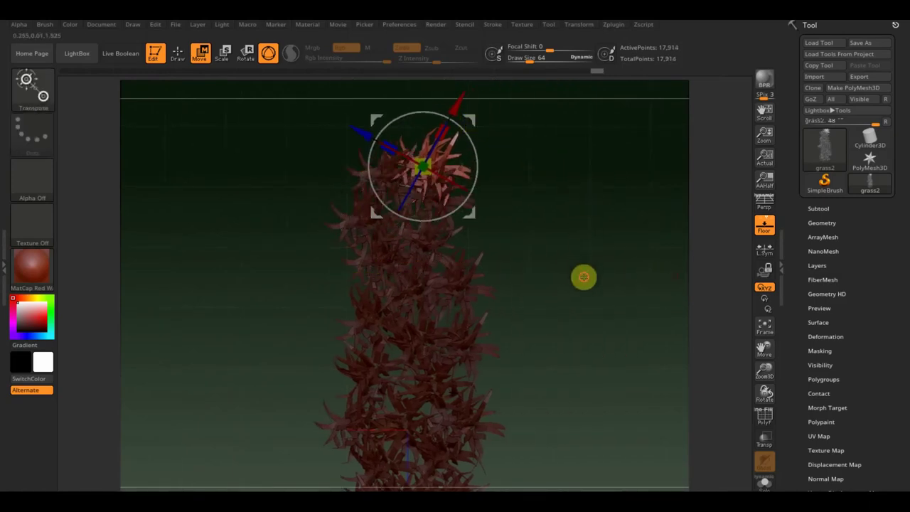
pyautogui.keyDown('alt'); pyautogui.moveTo(583, 277); pyautogui.dragTo(559, 200); pyautogui.keyUp('alt')
# Return to Draw mode and clear the mask from the whole grass mesh
pyautogui.click(185, 53)
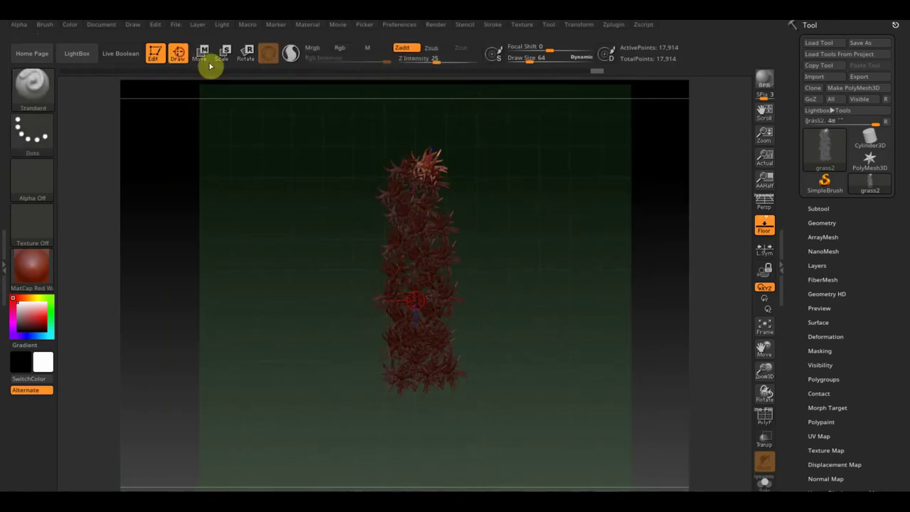
pyautogui.press('ctrl')
pyautogui.keyDown('ctrl'); pyautogui.moveTo(551, 242); pyautogui.dragTo(534, 239); pyautogui.keyUp('ctrl')
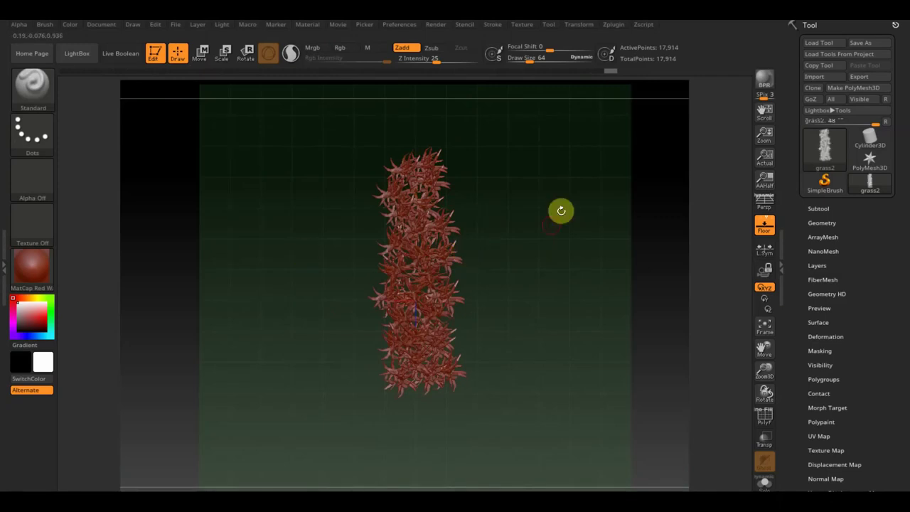
pyautogui.moveTo(570, 272)
pyautogui.mouseDown()
pyautogui.moveTo(567, 191)
pyautogui.moveTo(575, 282)
pyautogui.moveTo(552, 285)
pyautogui.mouseUp()
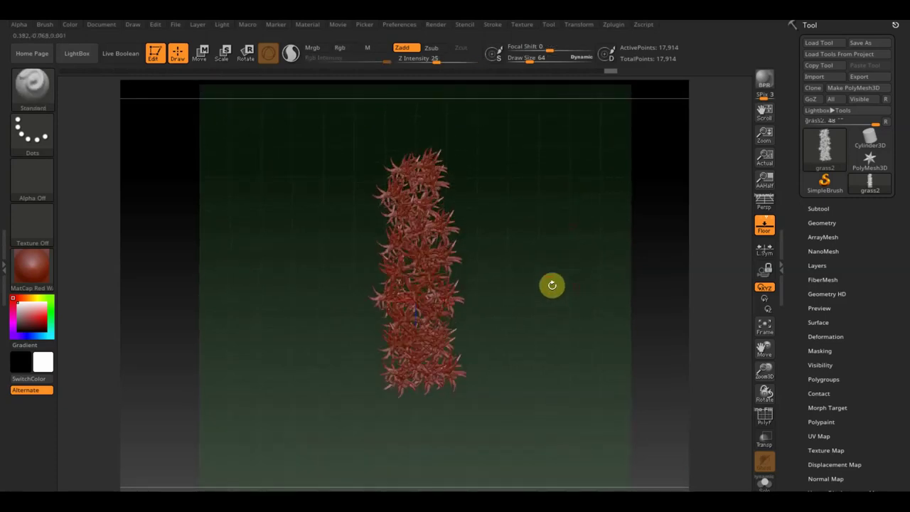
# Apply the SketchShaded material to the grass and turn on Rgb colour painting
pyautogui.click(37, 276)
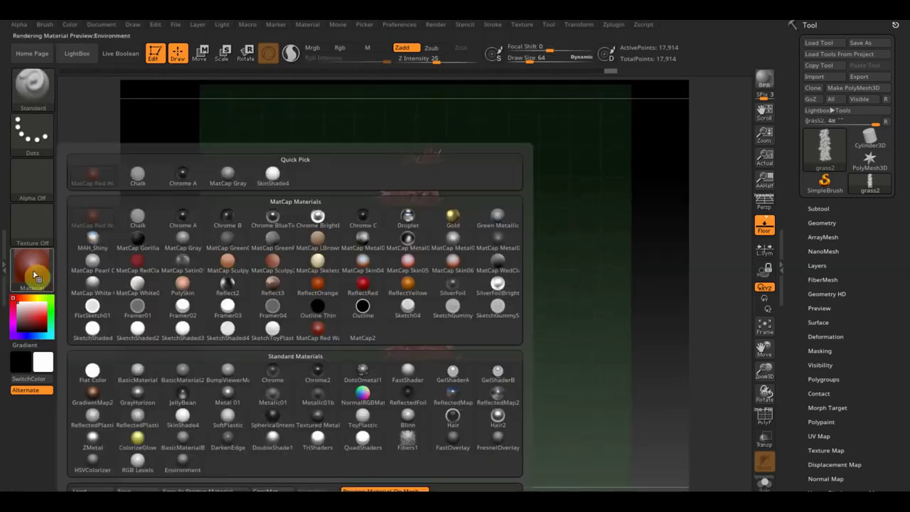
pyautogui.click(96, 329)
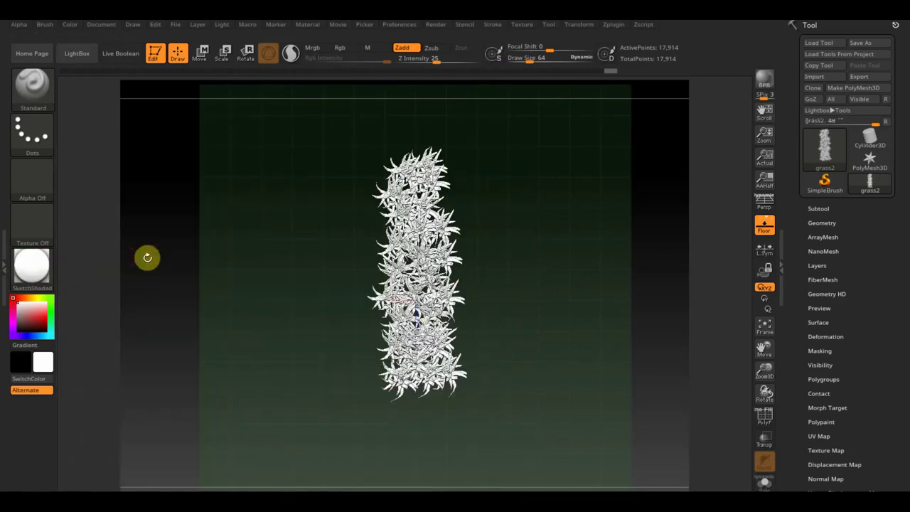
pyautogui.click(339, 48)
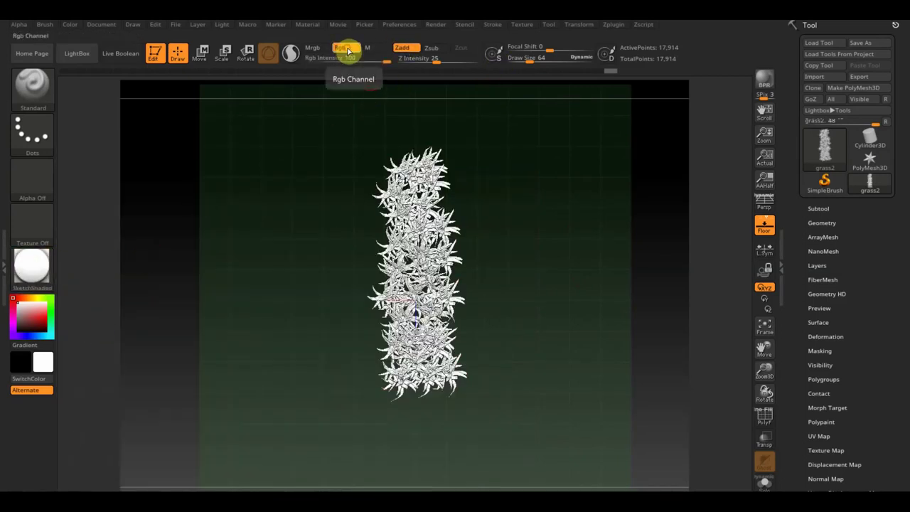
pyautogui.moveTo(528, 209)
pyautogui.mouseDown()
pyautogui.moveTo(560, 182)
pyautogui.moveTo(575, 319)
pyautogui.moveTo(594, 253)
pyautogui.mouseUp()
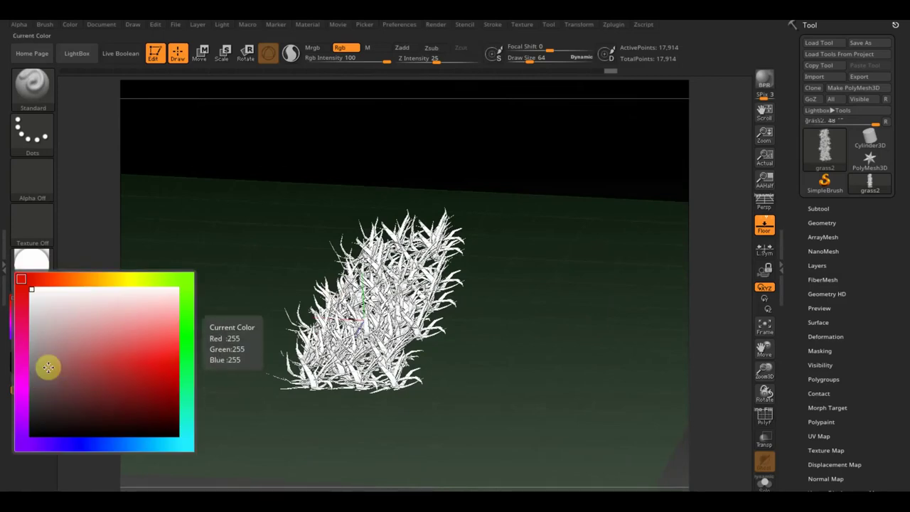
pyautogui.moveTo(32, 317)
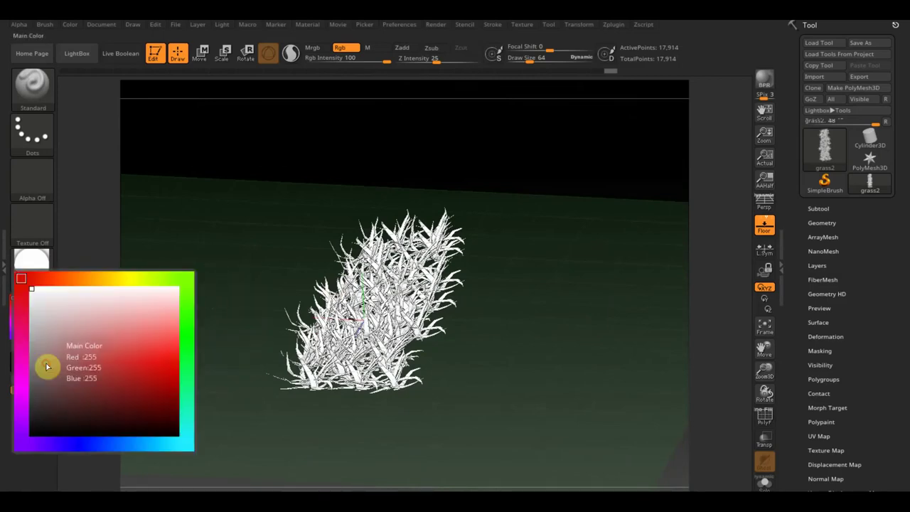
# Paint the grass clump a muted green with a resized brush
pyautogui.click(187, 314)
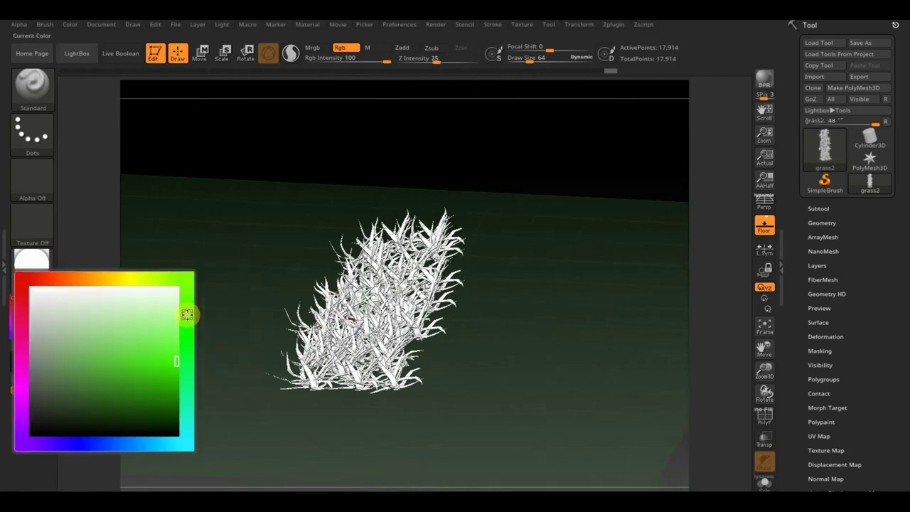
pyautogui.click(86, 372)
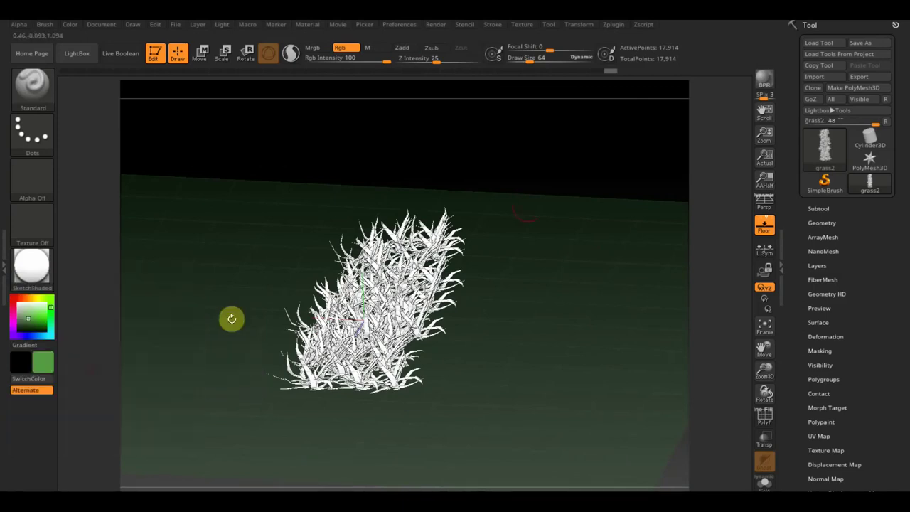
pyautogui.moveTo(546, 64); pyautogui.dragTo(542, 63)
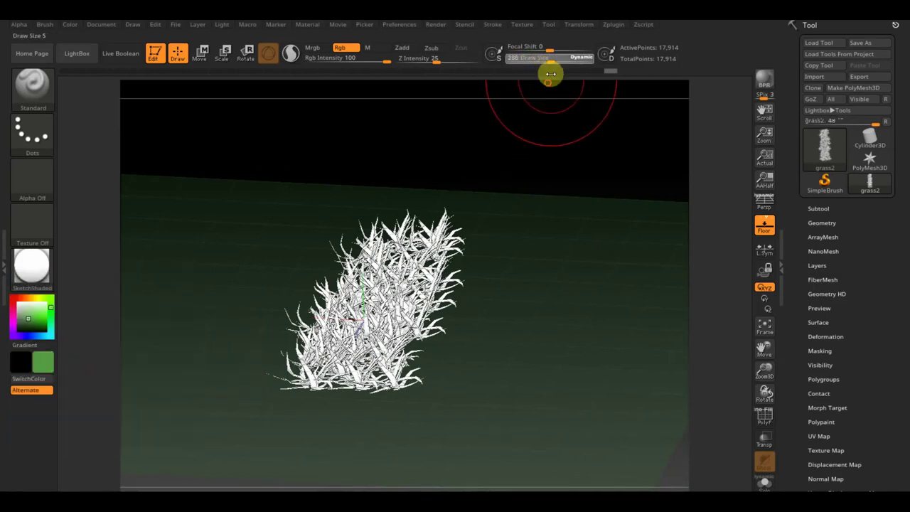
pyautogui.moveTo(396, 270)
pyautogui.mouseDown()
pyautogui.moveTo(332, 269)
pyautogui.moveTo(325, 308)
pyautogui.moveTo(437, 291)
pyautogui.moveTo(345, 376)
pyautogui.moveTo(415, 384)
pyautogui.mouseUp()
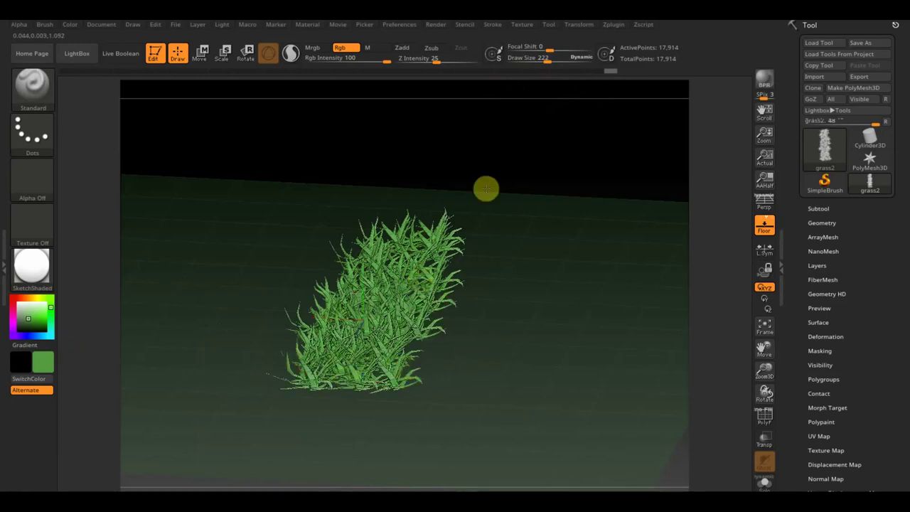
pyautogui.moveTo(524, 153)
pyautogui.mouseDown()
pyautogui.moveTo(520, 215)
pyautogui.moveTo(471, 206)
pyautogui.moveTo(505, 227)
pyautogui.moveTo(482, 231)
pyautogui.mouseUp()
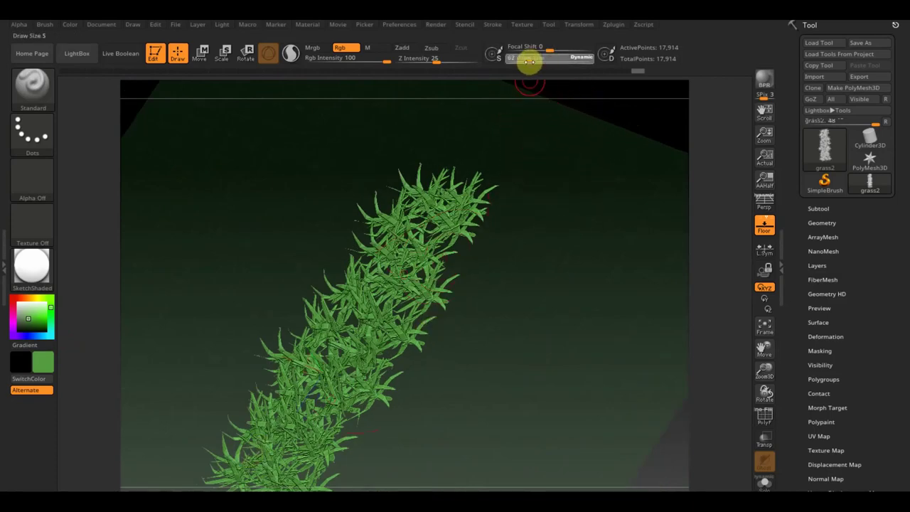
pyautogui.moveTo(615, 112)
pyautogui.mouseDown()
pyautogui.moveTo(623, 75)
pyautogui.moveTo(493, 185)
pyautogui.moveTo(584, 149)
pyautogui.moveTo(463, 220)
pyautogui.mouseUp()
# Paint darker green (R87, G157, B67) over the grass and lower Rgb Intensity
pyautogui.click(52, 366)
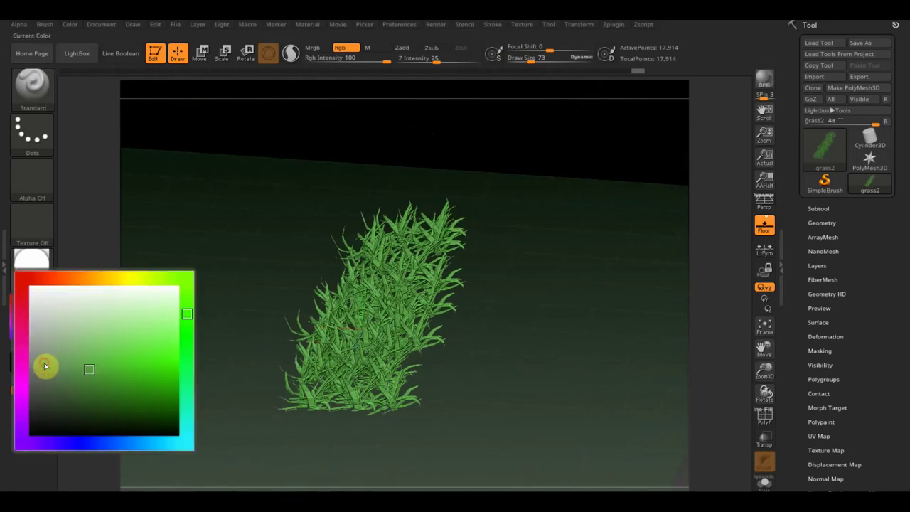
pyautogui.click(88, 393)
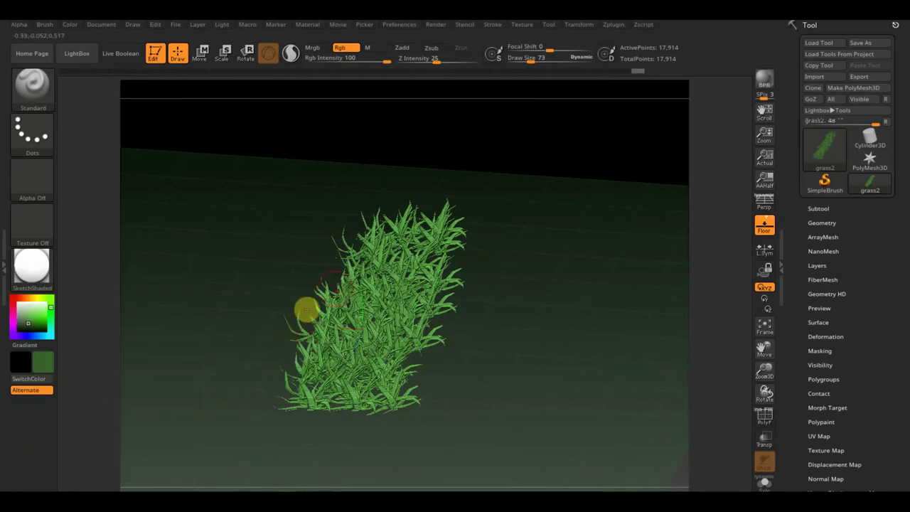
pyautogui.moveTo(305, 309); pyautogui.dragTo(320, 320)
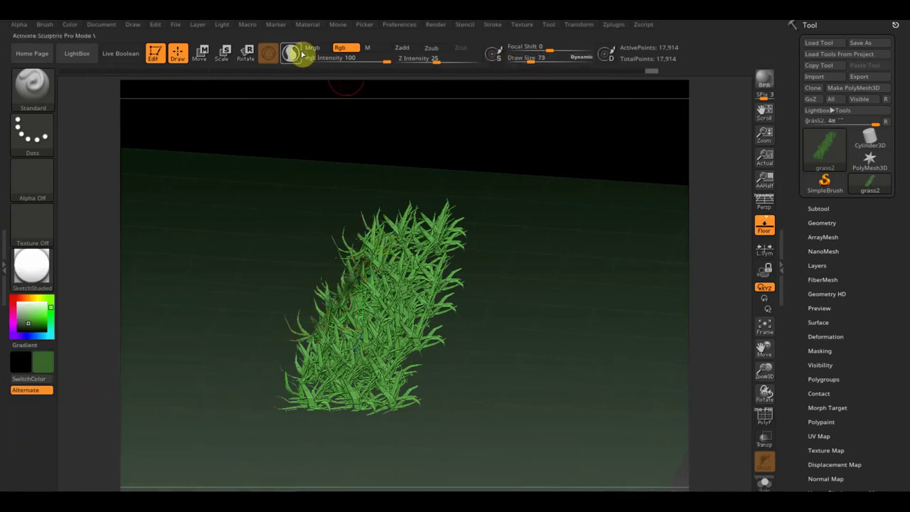
pyautogui.moveTo(378, 60); pyautogui.dragTo(340, 63)
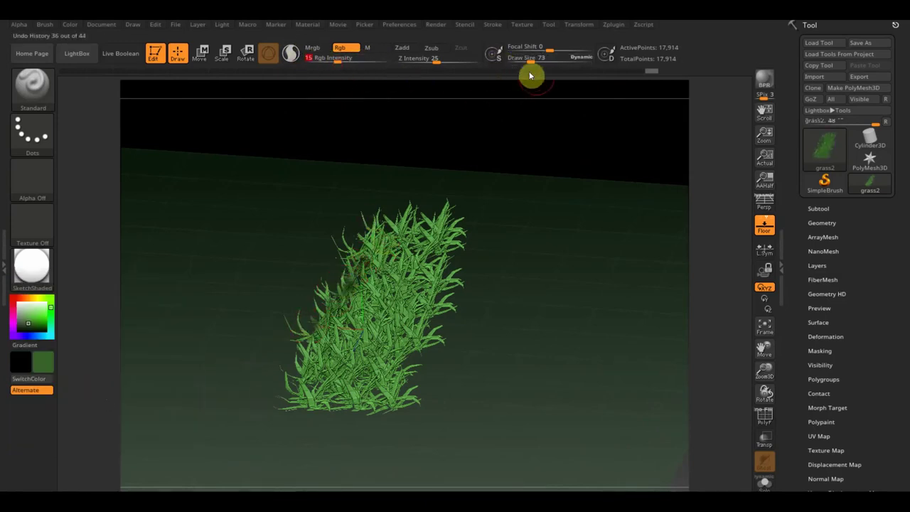
# Set Rgb Intensity to 15 and orbit around the green grass strip from several angles
pyautogui.moveTo(526, 58); pyautogui.dragTo(535, 64)
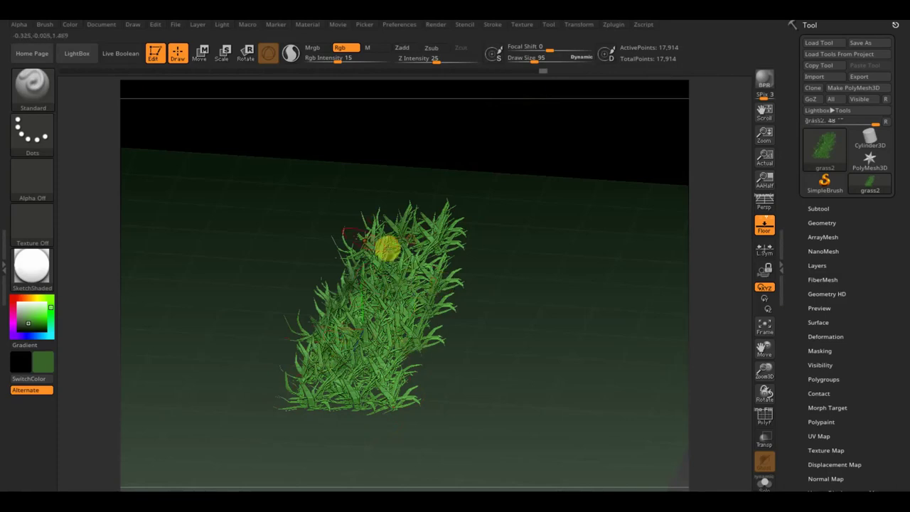
pyautogui.keyDown('shift'); pyautogui.moveTo(386, 248); pyautogui.dragTo(380, 258, button='right'); pyautogui.keyUp('shift')
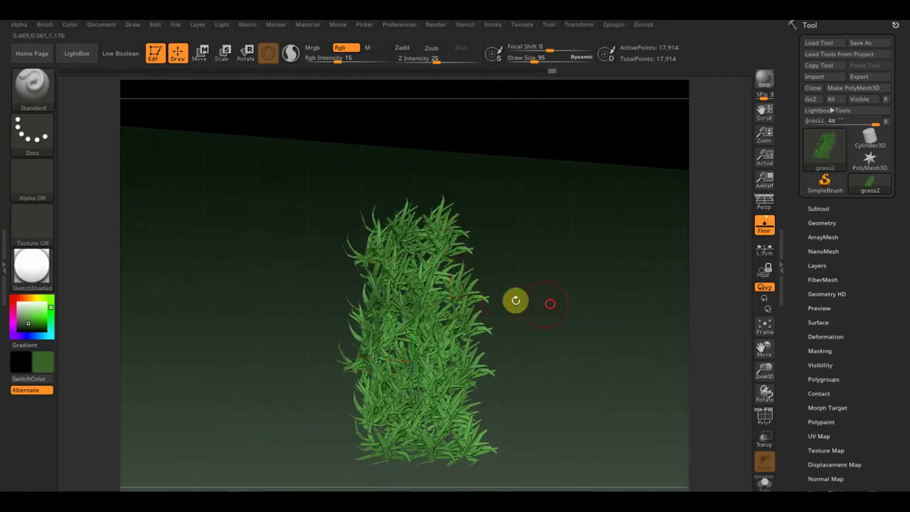
pyautogui.moveTo(516, 300); pyautogui.dragTo(538, 309)
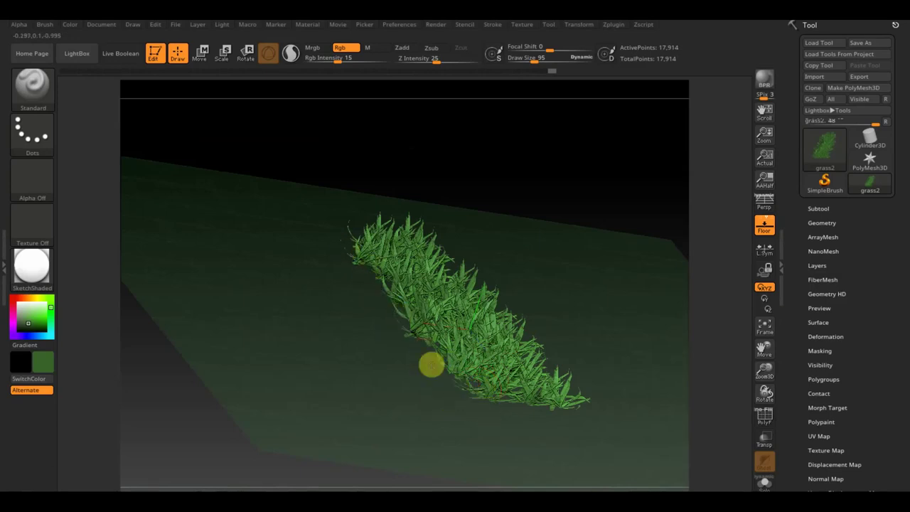
pyautogui.moveTo(544, 390)
pyautogui.mouseDown()
pyautogui.moveTo(538, 341)
pyautogui.moveTo(519, 402)
pyautogui.mouseUp()
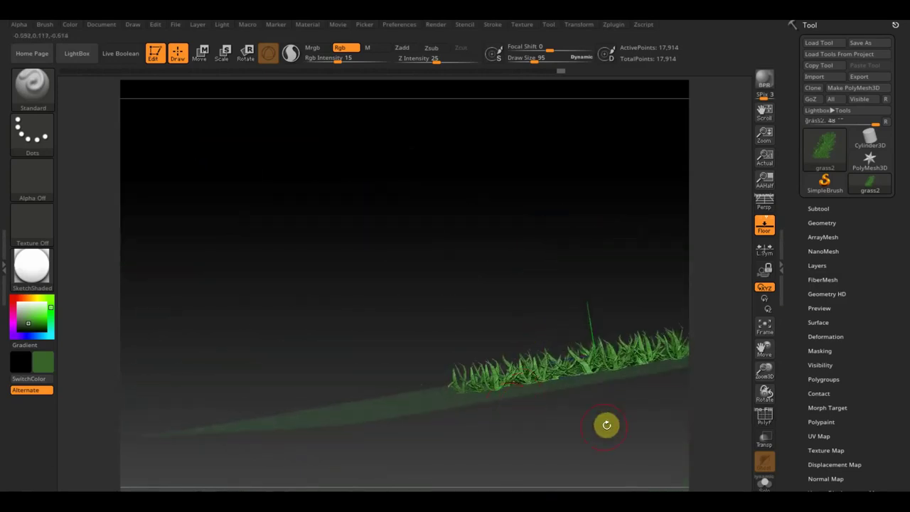
pyautogui.moveTo(607, 425)
pyautogui.mouseDown()
pyautogui.moveTo(417, 398)
pyautogui.moveTo(433, 419)
pyautogui.moveTo(394, 355)
pyautogui.mouseUp()
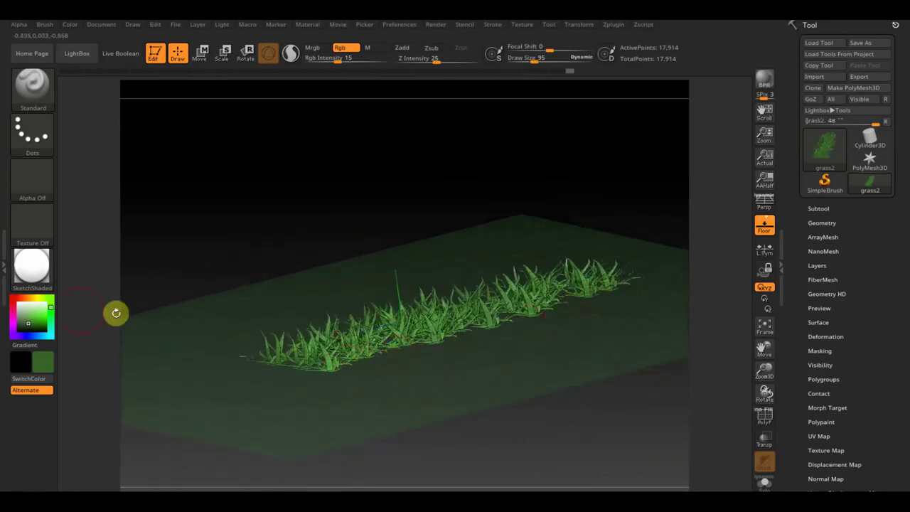
# Paint yellow-orange tints over patches of the grass blades
pyautogui.click(42, 364)
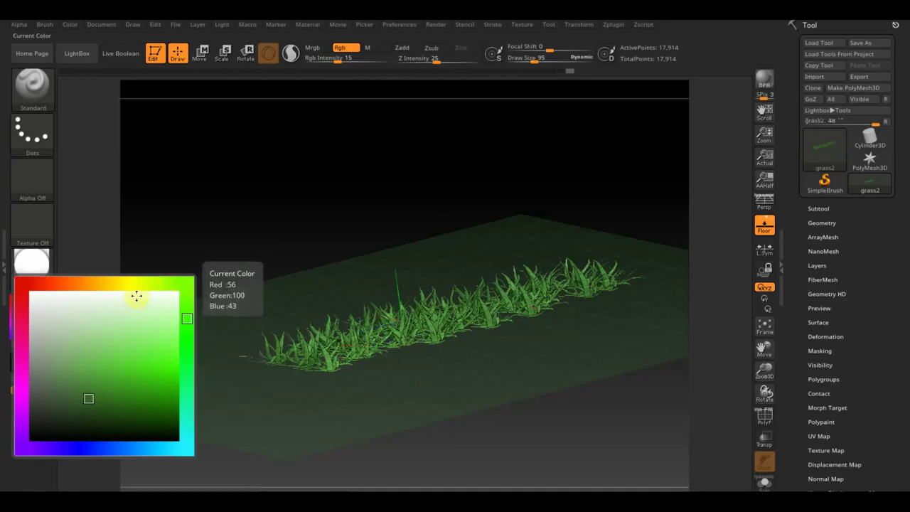
pyautogui.click(108, 283)
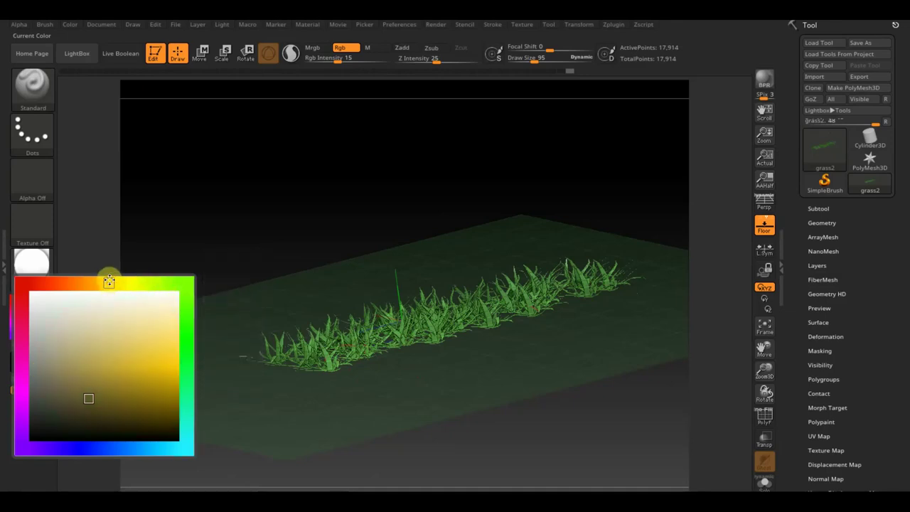
pyautogui.click(110, 374)
pyautogui.moveTo(178, 349)
pyautogui.mouseDown()
pyautogui.moveTo(317, 239)
pyautogui.moveTo(343, 301)
pyautogui.mouseUp()
pyautogui.moveTo(284, 313)
pyautogui.mouseDown()
pyautogui.moveTo(331, 329)
pyautogui.moveTo(345, 321)
pyautogui.moveTo(351, 336)
pyautogui.mouseUp()
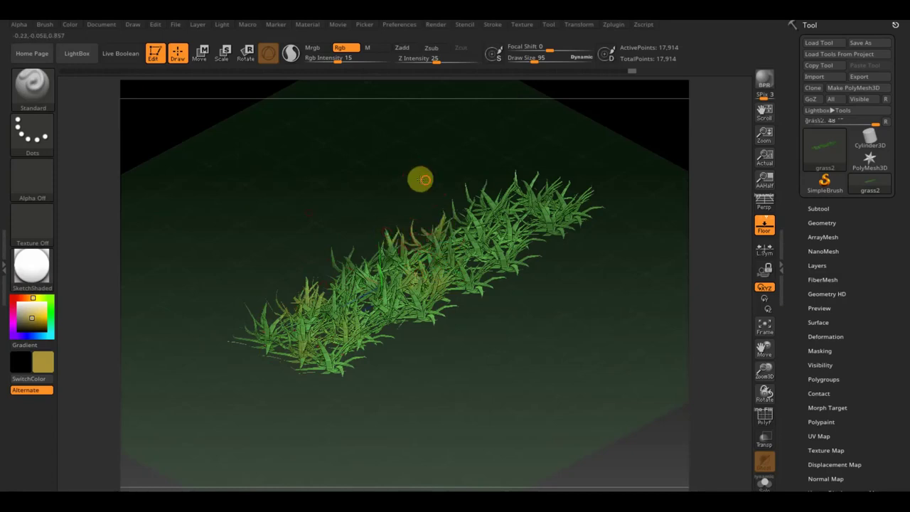
pyautogui.moveTo(420, 177); pyautogui.dragTo(436, 177)
pyautogui.moveTo(492, 227); pyautogui.dragTo(513, 192)
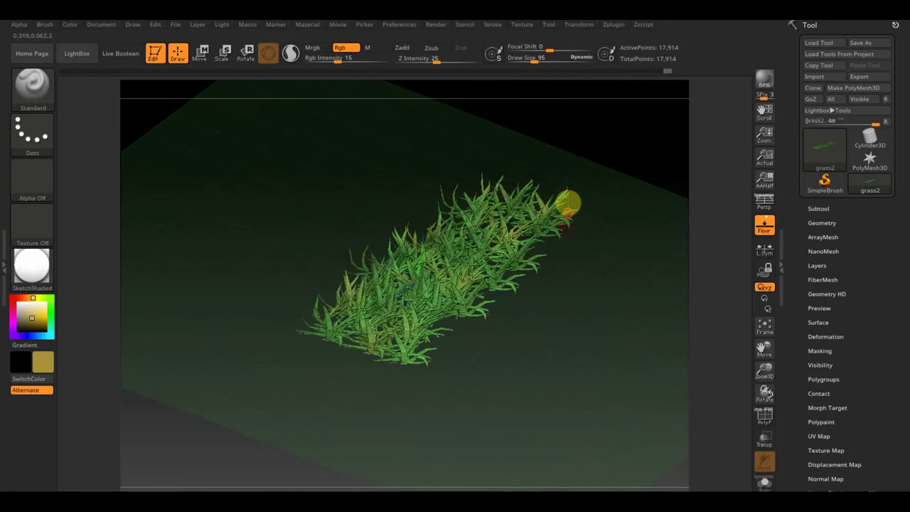
pyautogui.moveTo(548, 317)
pyautogui.mouseDown()
pyautogui.moveTo(577, 327)
pyautogui.moveTo(157, 313)
pyautogui.mouseUp()
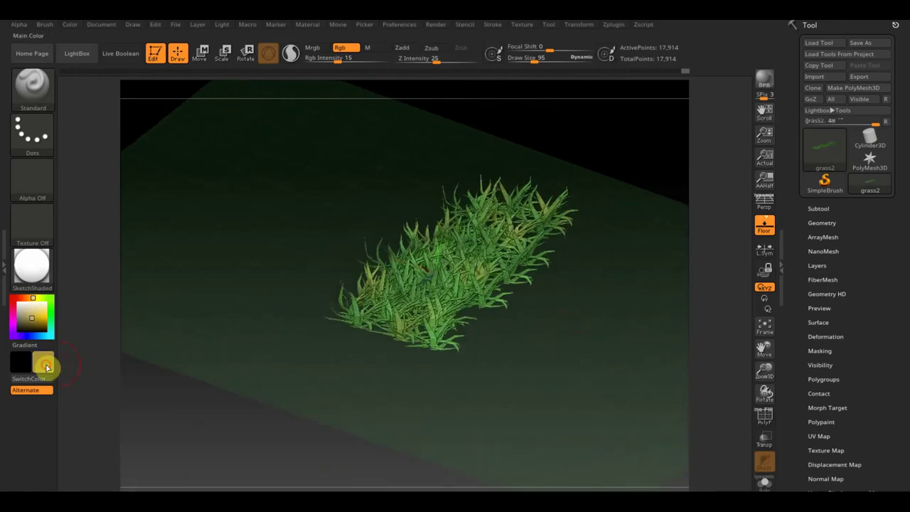
# Switch the paint colour to a bright green
pyautogui.click(47, 367)
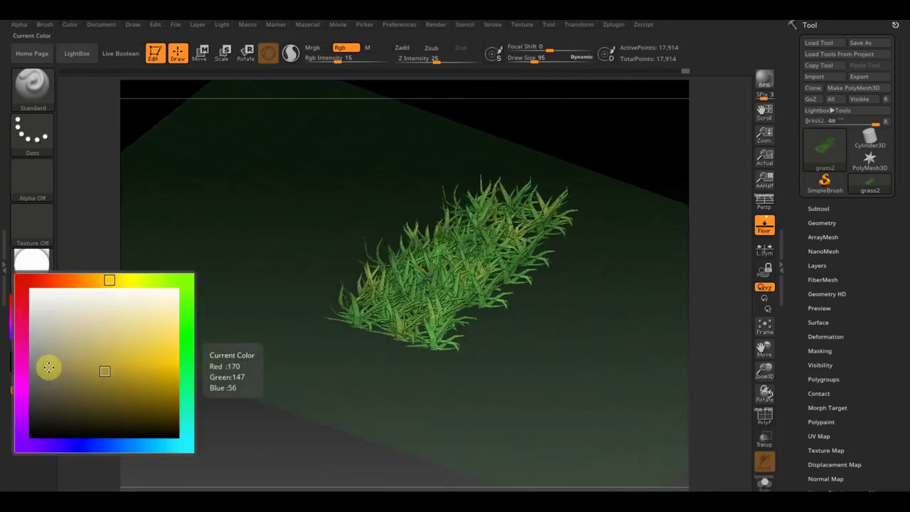
pyautogui.click(188, 339)
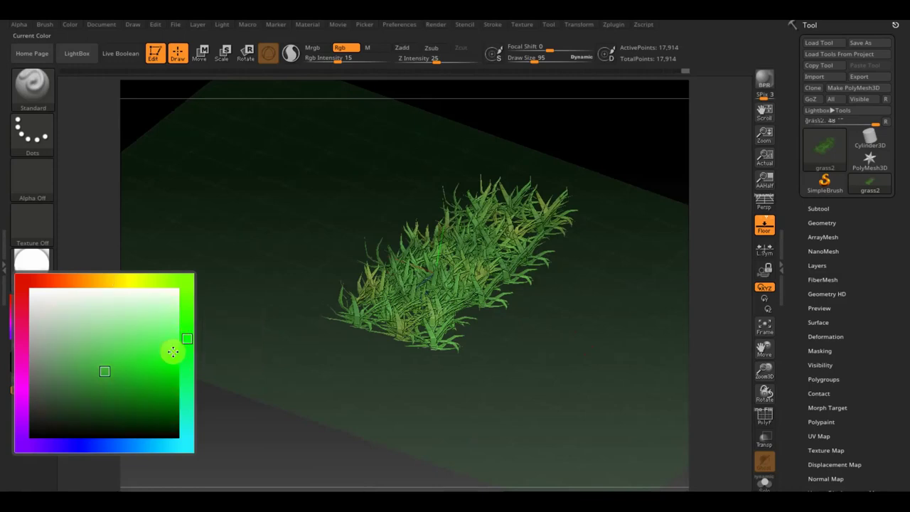
pyautogui.click(136, 390)
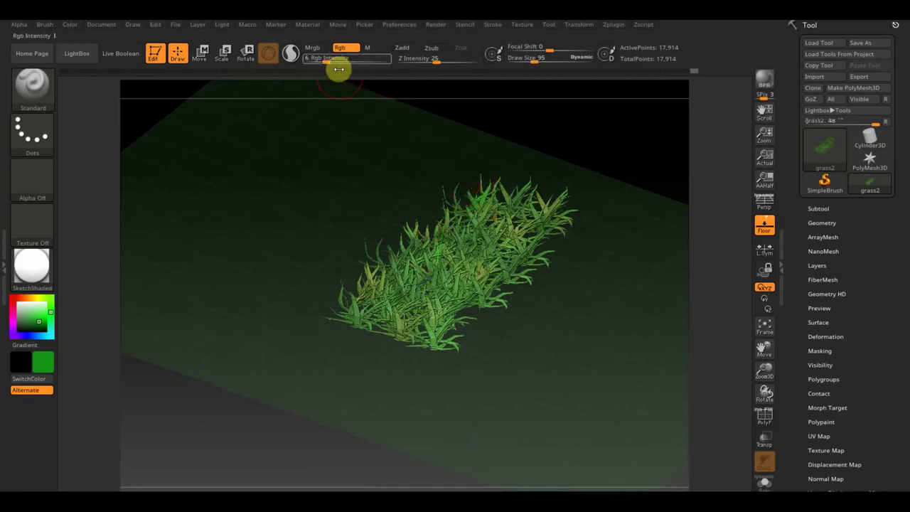
# Pick a darker green, set Rgb Intensity to 27 and Draw Size to 314, orbiting the grass
pyautogui.moveTo(337, 63); pyautogui.dragTo(353, 63)
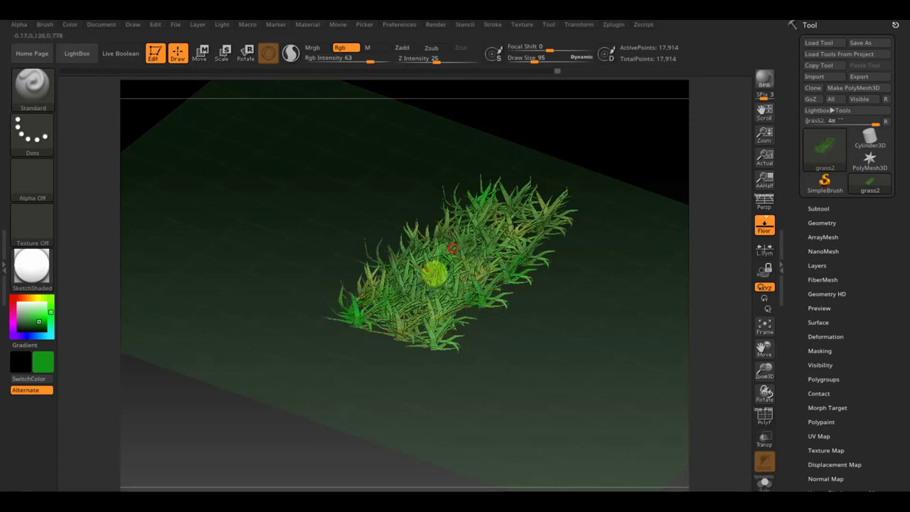
pyautogui.moveTo(432, 268)
pyautogui.mouseDown(button='right')
pyautogui.moveTo(400, 231)
pyautogui.moveTo(435, 238)
pyautogui.mouseUp(button='right')
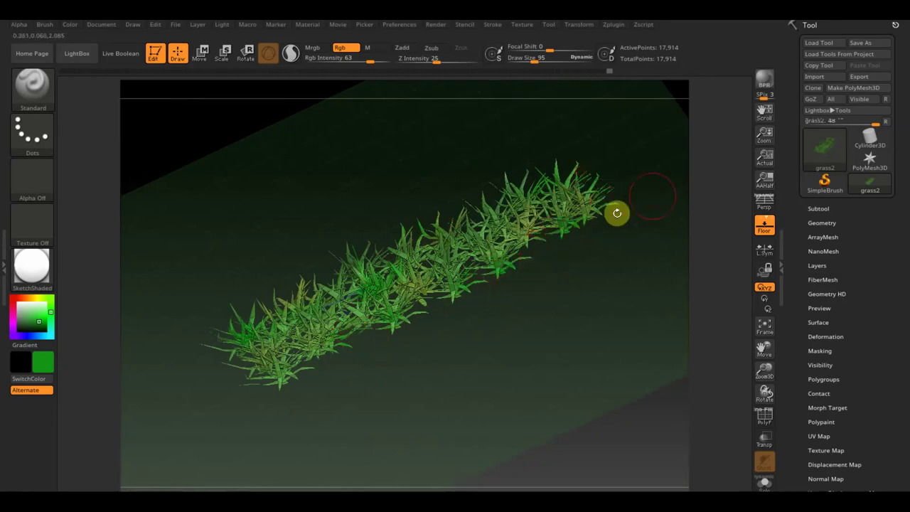
pyautogui.moveTo(616, 211)
pyautogui.mouseDown(button='right')
pyautogui.moveTo(688, 203)
pyautogui.moveTo(460, 295)
pyautogui.mouseUp(button='right')
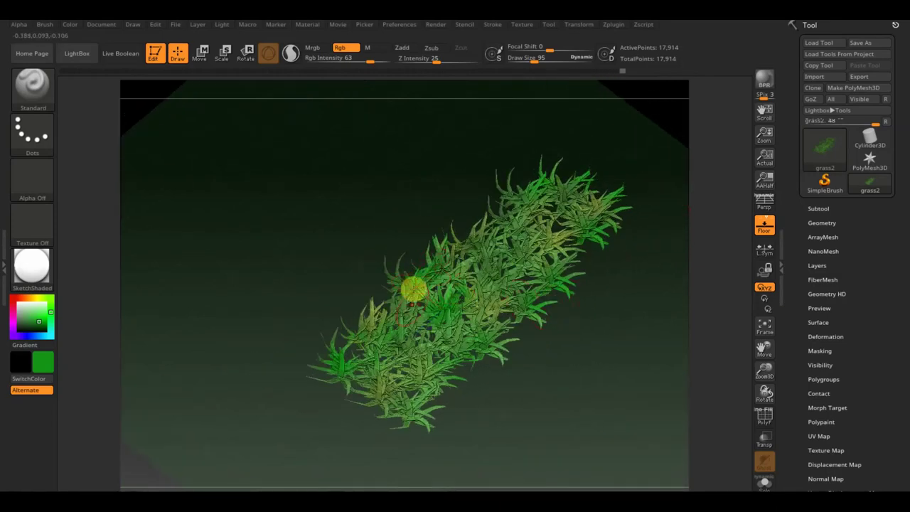
pyautogui.moveTo(44, 365); pyautogui.dragTo(89, 394)
pyautogui.moveTo(370, 58); pyautogui.dragTo(353, 62)
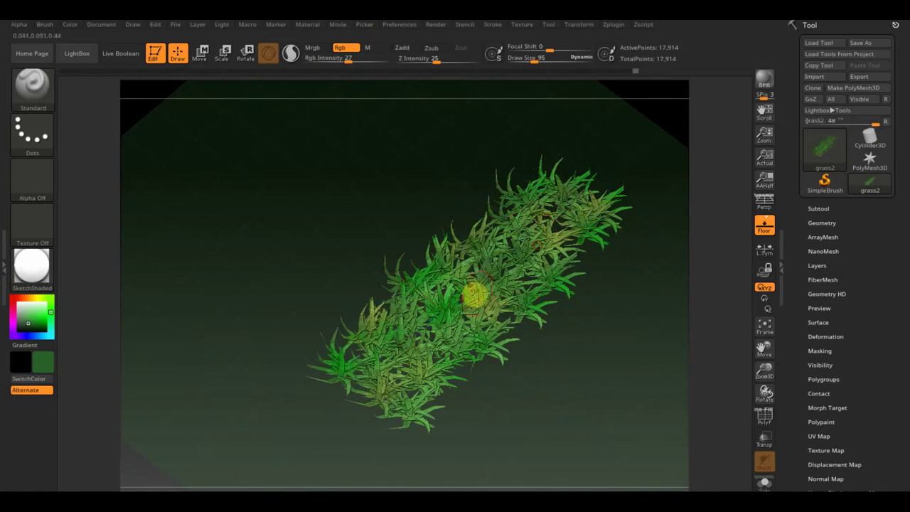
pyautogui.moveTo(542, 59); pyautogui.dragTo(554, 58)
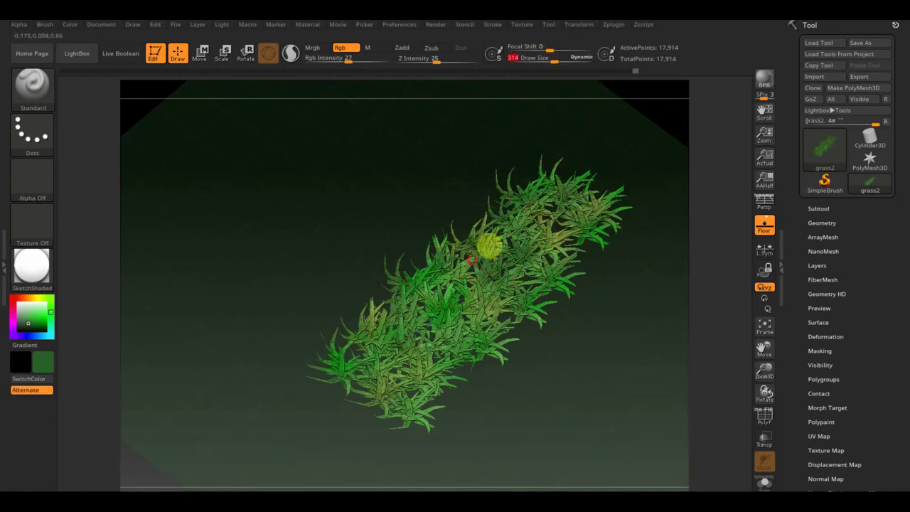
pyautogui.moveTo(423, 425); pyautogui.dragTo(510, 396)
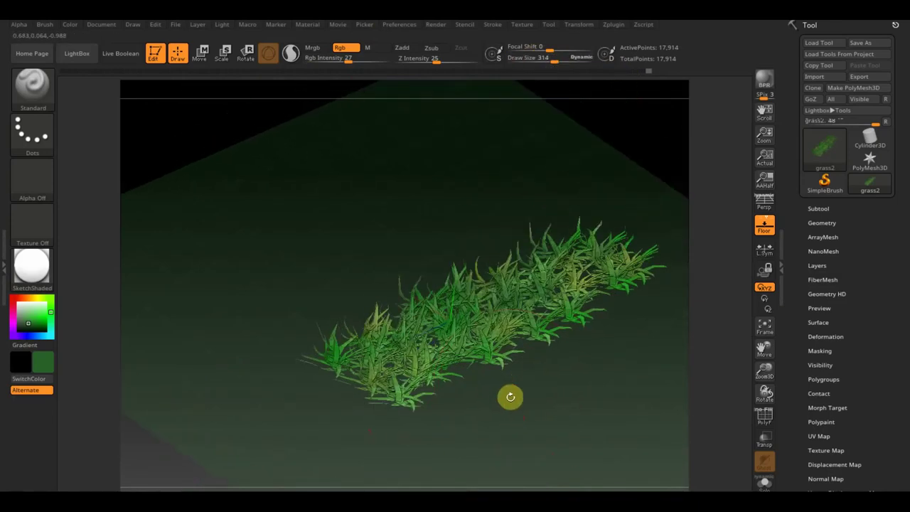
pyautogui.moveTo(605, 349)
pyautogui.mouseDown()
pyautogui.moveTo(625, 376)
pyautogui.moveTo(408, 367)
pyautogui.mouseUp()
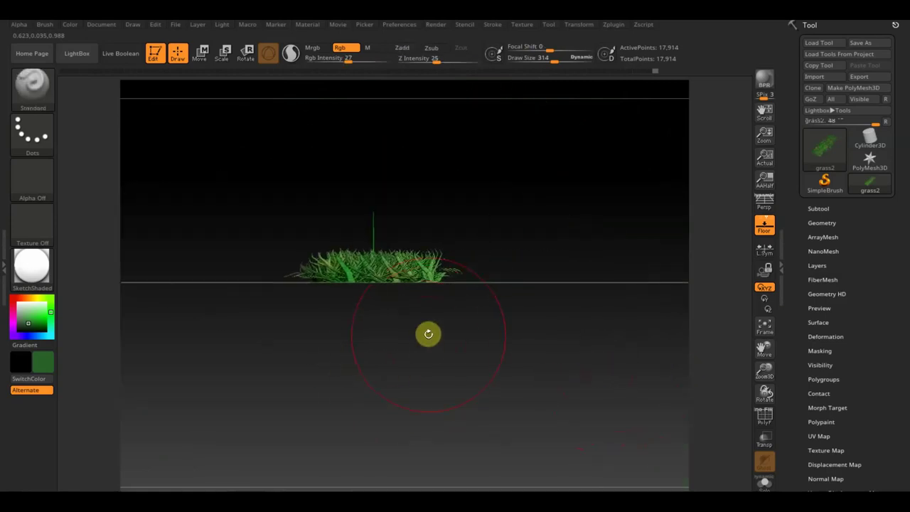
pyautogui.moveTo(524, 309); pyautogui.dragTo(527, 376)
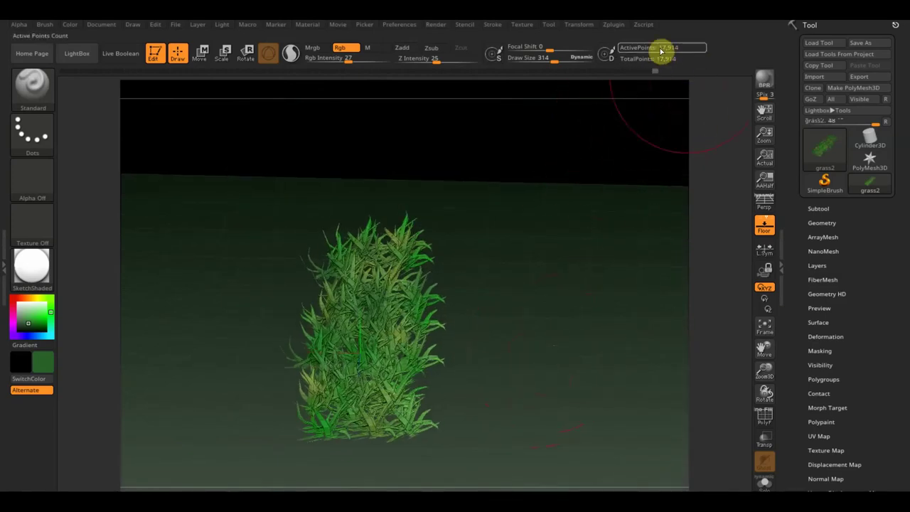
# Unwrap a clone of the grass mesh (CL_grass2) with UV Master into 1378 UV islands
pyautogui.click(614, 25)
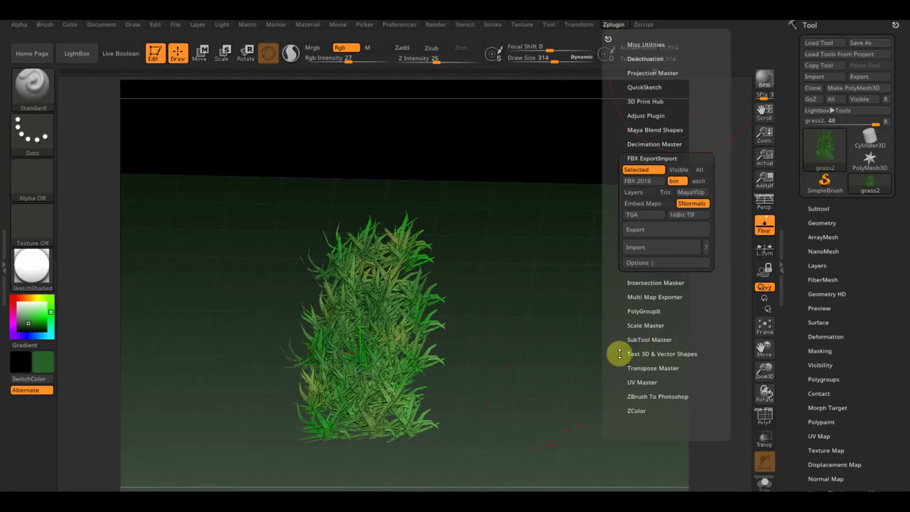
pyautogui.click(642, 382)
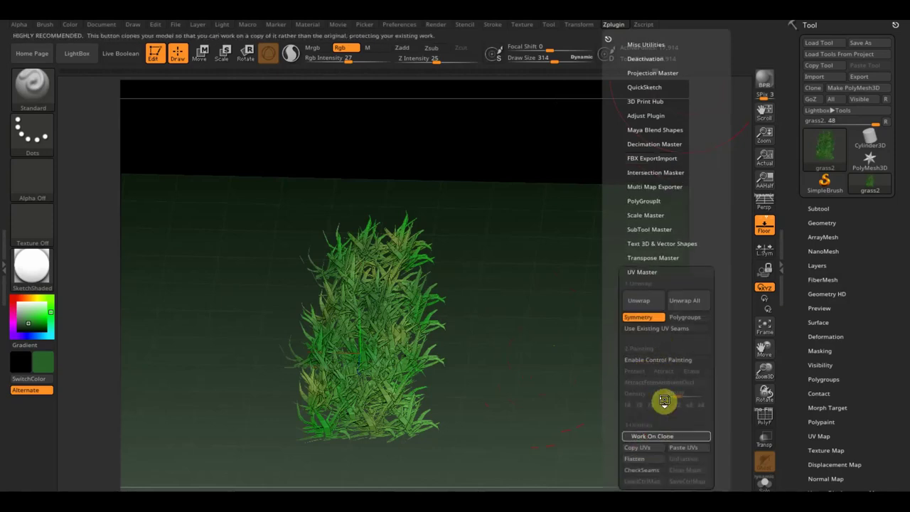
pyautogui.click(639, 302)
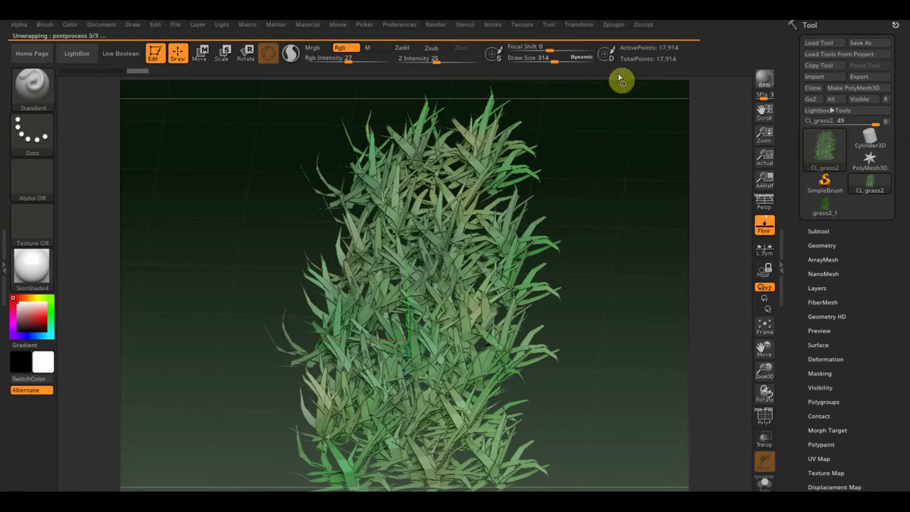
# Copy the clone's unwrapped UVs and paste them onto the original grass2_1 mesh
pyautogui.click(616, 26)
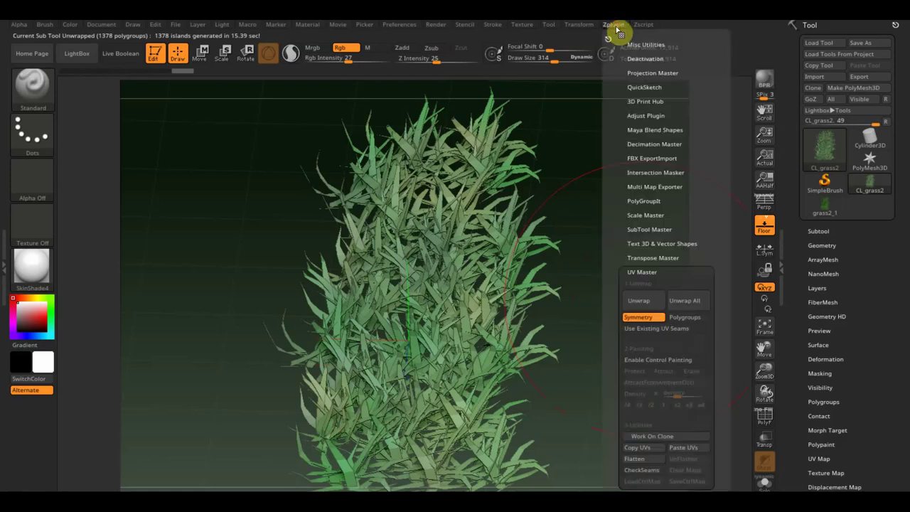
pyautogui.click(647, 437)
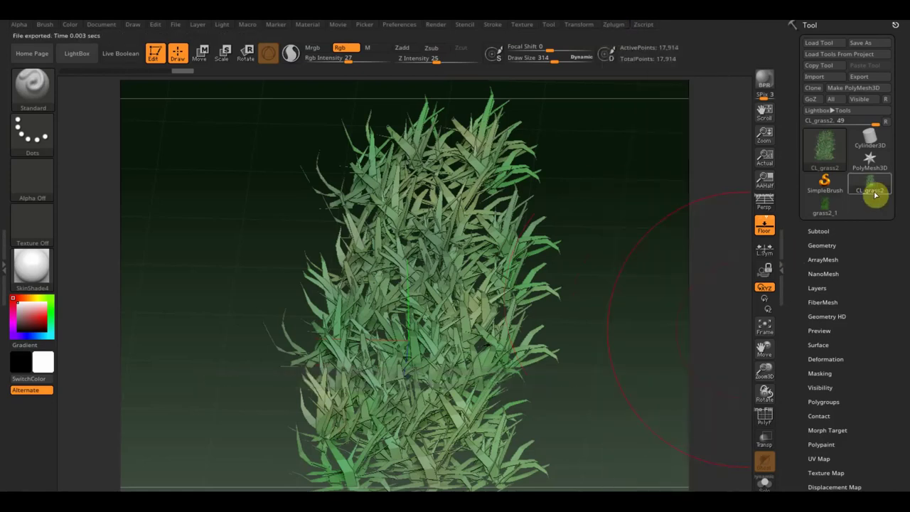
pyautogui.click(826, 206)
pyautogui.click(614, 27)
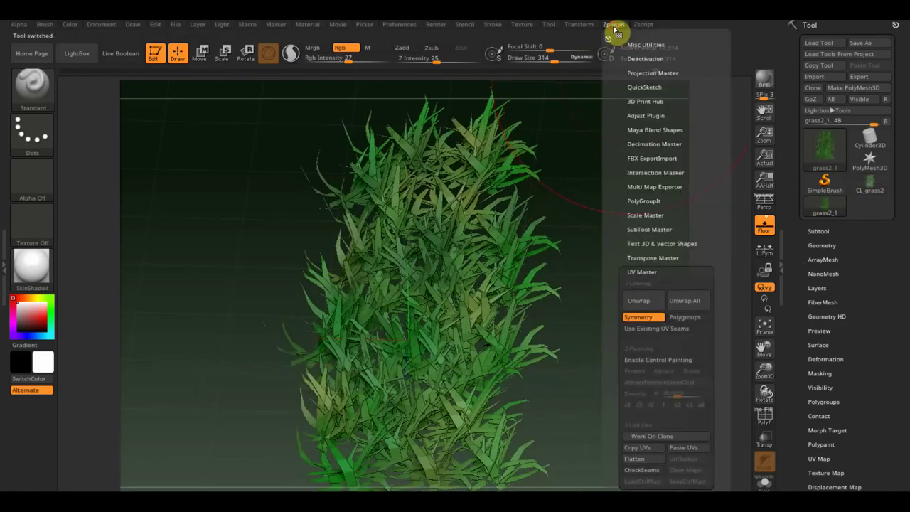
pyautogui.click(686, 450)
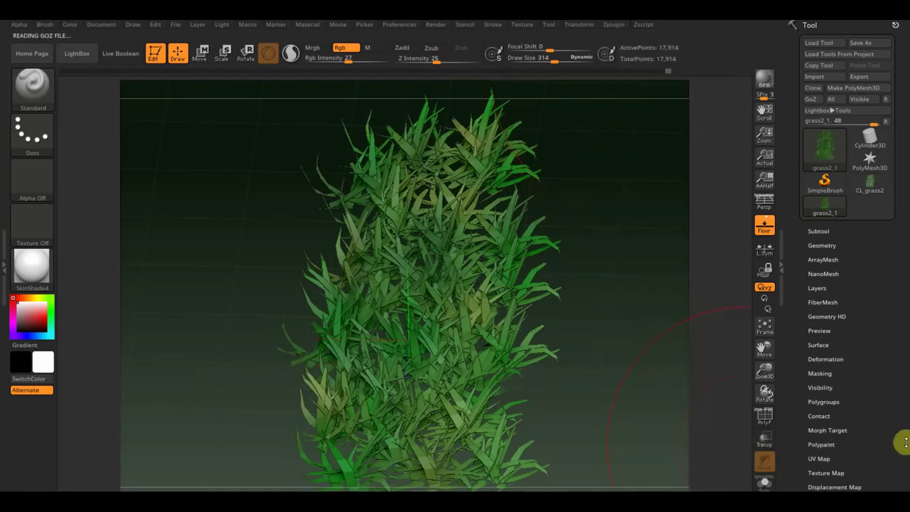
# Create a new grass2_1 texture map from the mesh's polypaint
pyautogui.moveTo(900, 439); pyautogui.dragTo(892, 352)
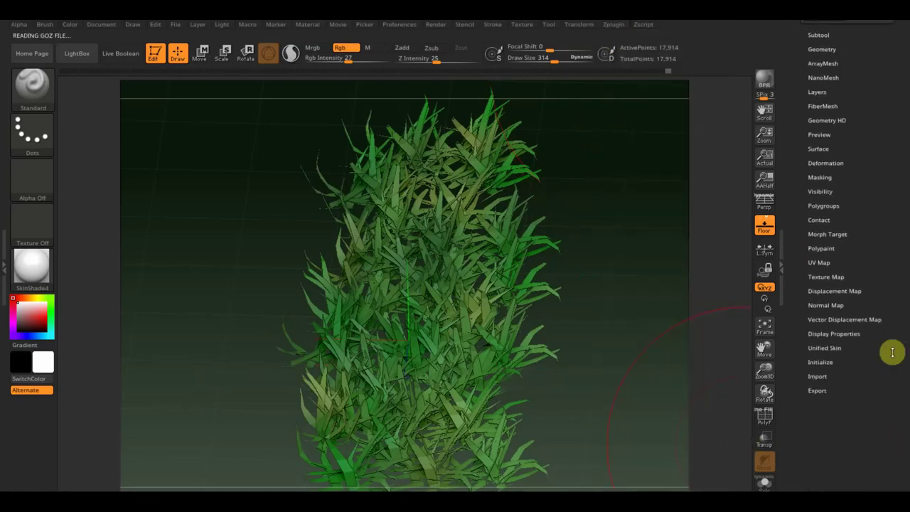
pyautogui.click(825, 273)
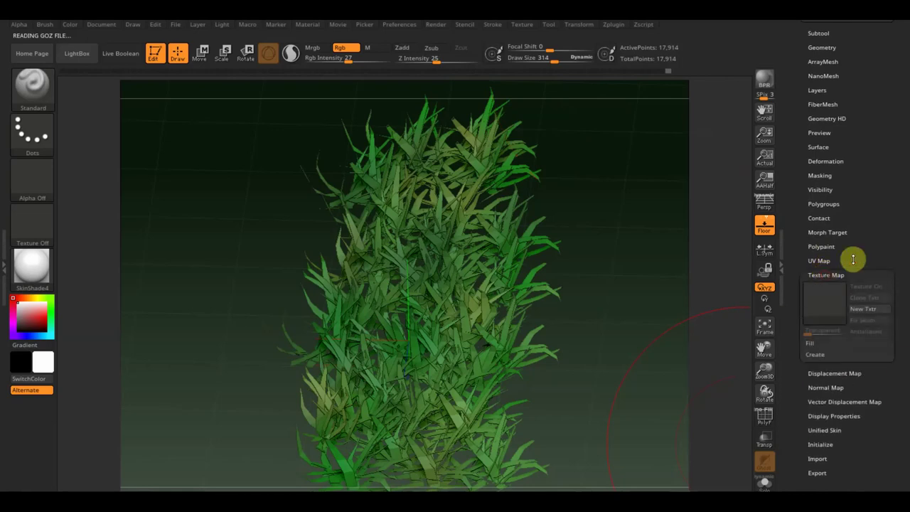
pyautogui.click(817, 354)
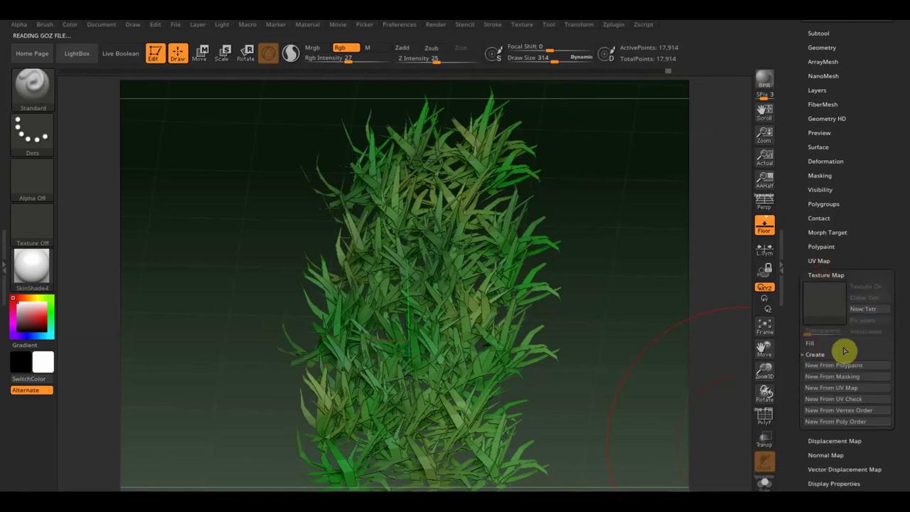
pyautogui.click(838, 367)
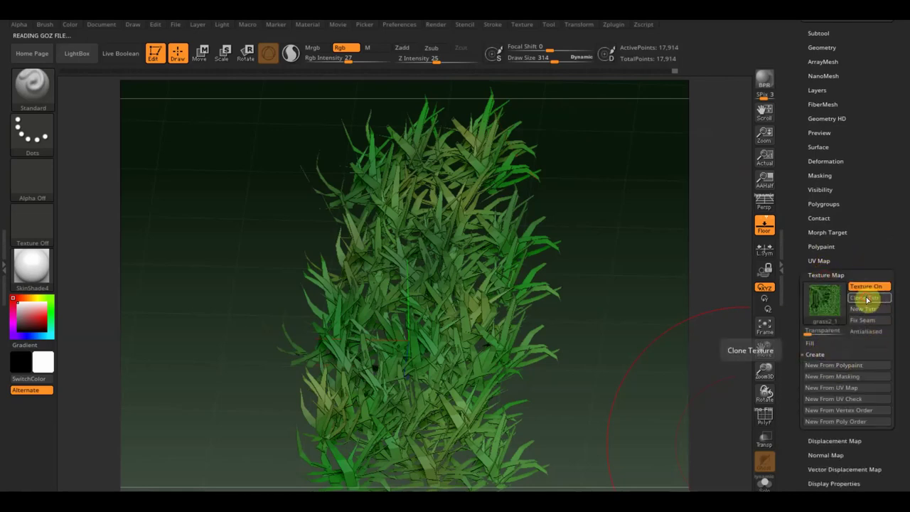
# Flip the grass2_1 texture vertically and export it to the Desktop as grass2_3.png
pyautogui.click(534, 27)
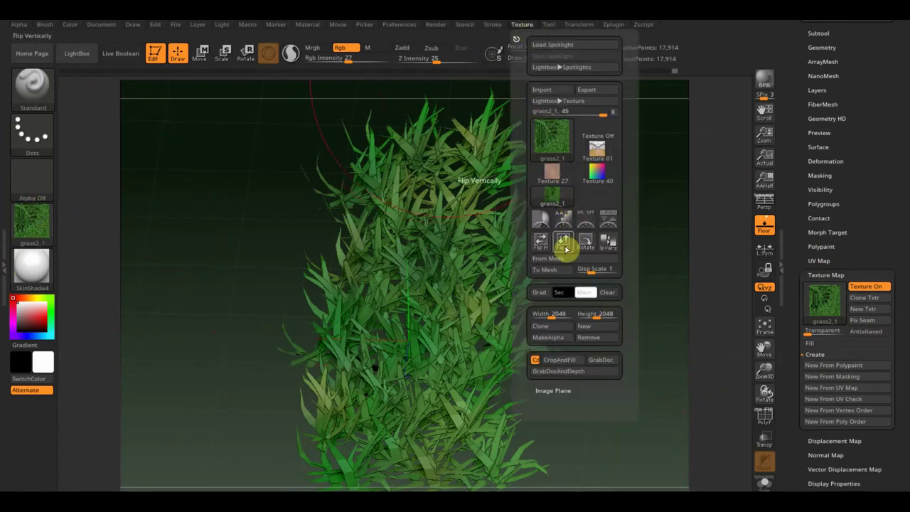
pyautogui.click(563, 245)
pyautogui.click(39, 229)
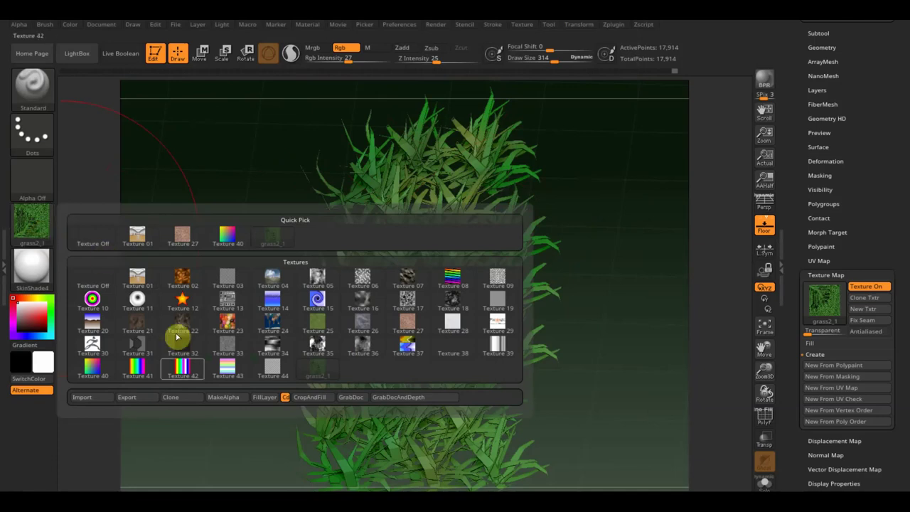
pyautogui.click(133, 399)
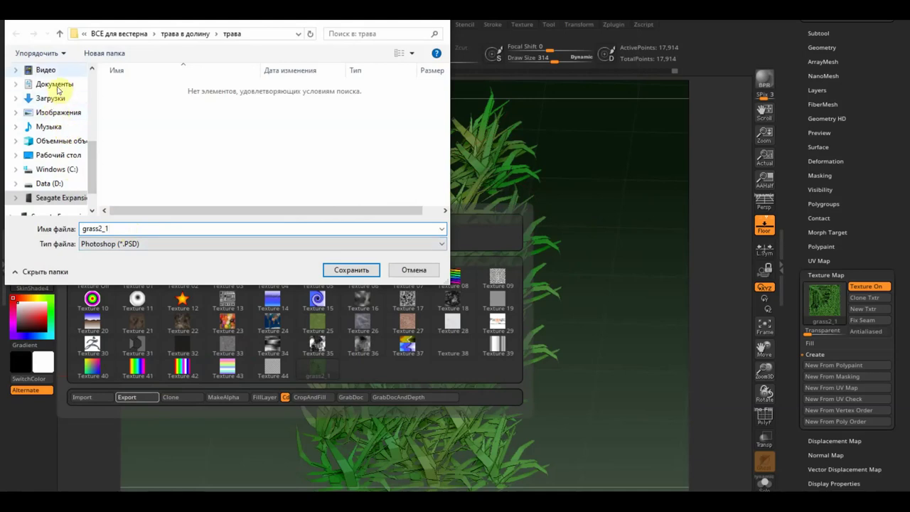
pyautogui.click(58, 155)
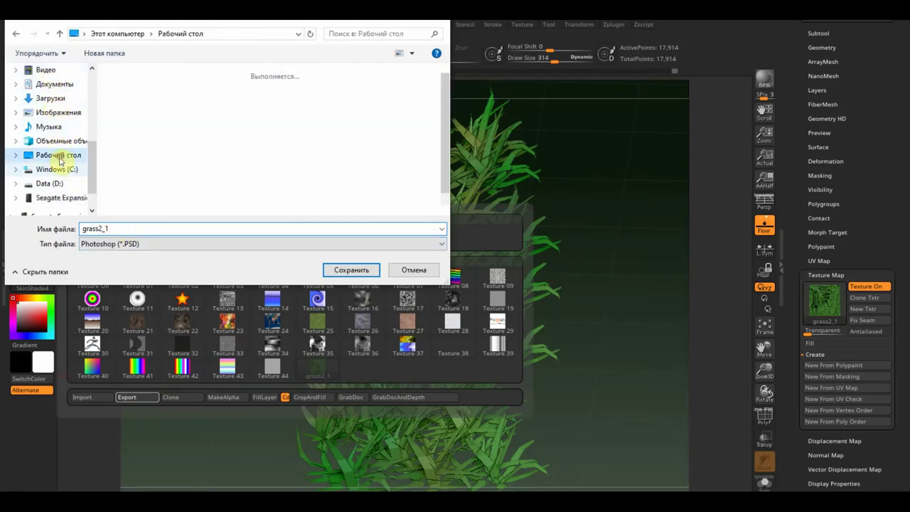
pyautogui.doubleClick(110, 229)
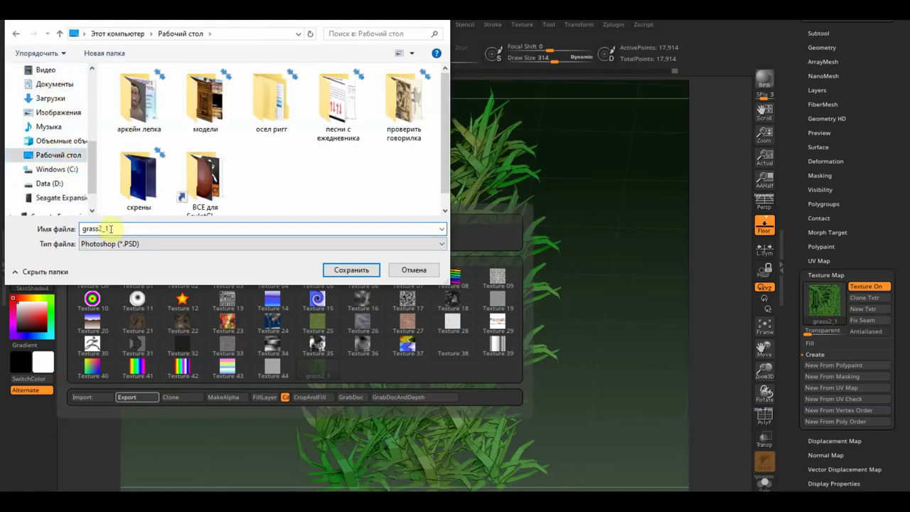
pyautogui.press('BackSpace')
pyautogui.write('3')
pyautogui.click(144, 243)
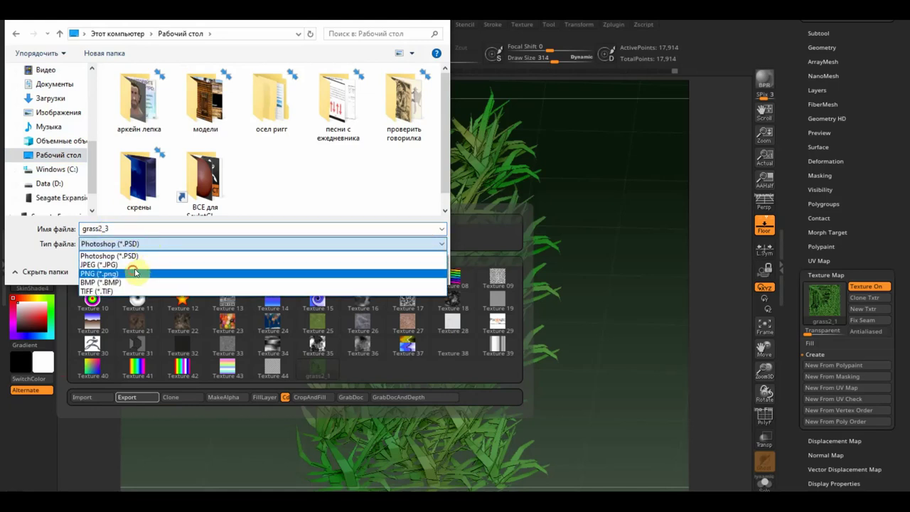
pyautogui.click(135, 267)
pyautogui.click(362, 270)
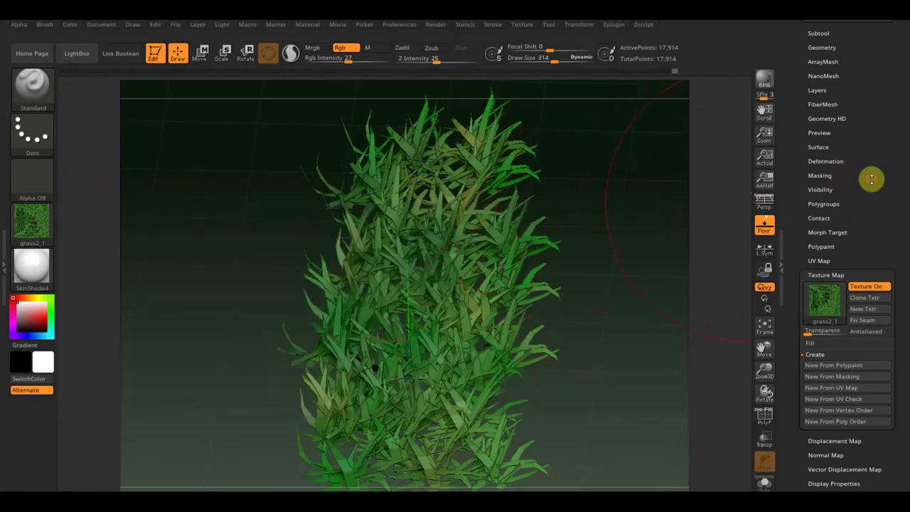
# Show the Geometry Subtool list, which holds only the grass2_1 subtool
pyautogui.moveTo(871, 179)
pyautogui.mouseDown()
pyautogui.moveTo(884, 256)
pyautogui.moveTo(868, 211)
pyautogui.moveTo(834, 203)
pyautogui.mouseUp()
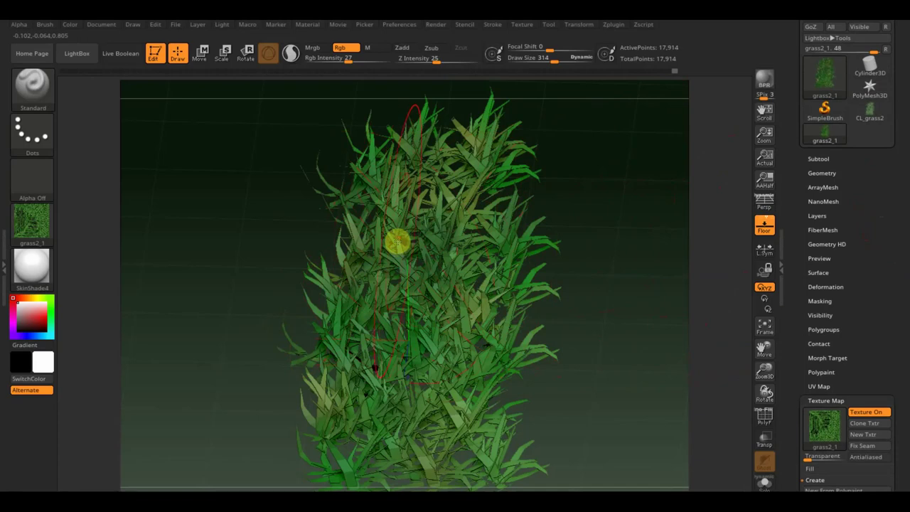
pyautogui.moveTo(837, 189); pyautogui.dragTo(869, 235)
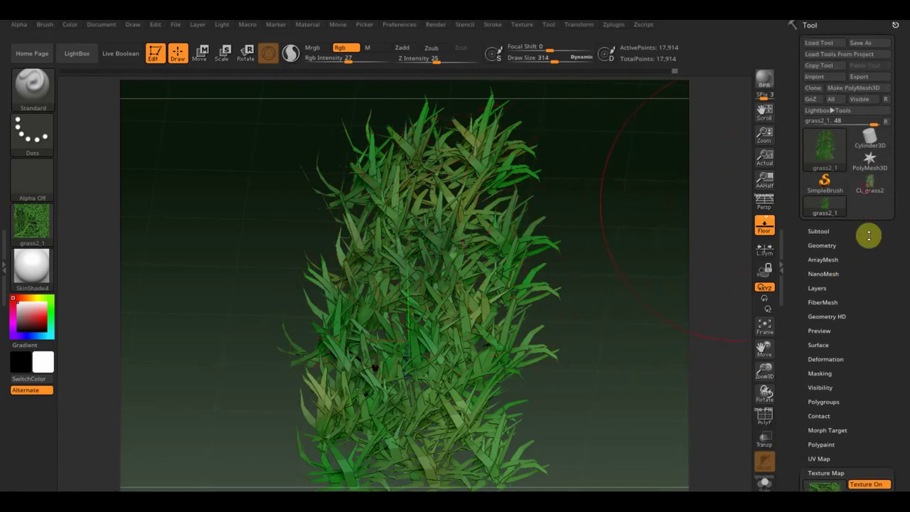
pyautogui.click(824, 246)
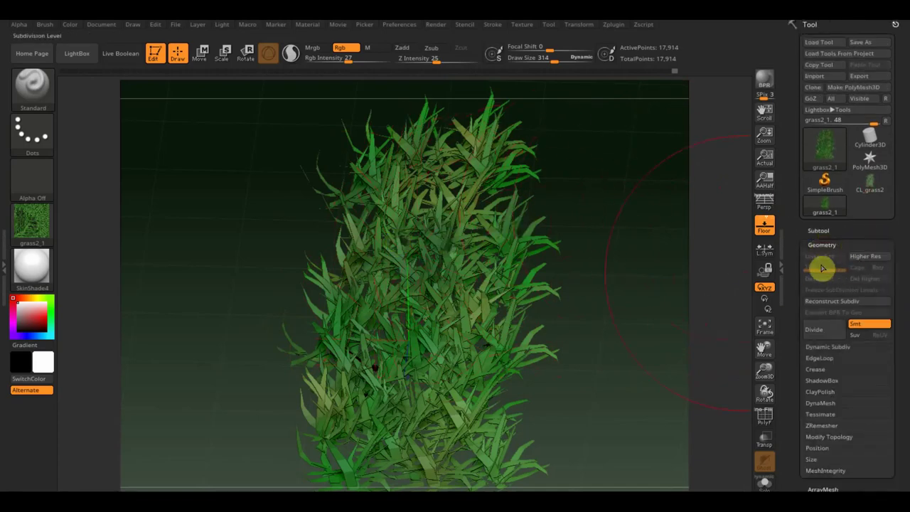
pyautogui.click(820, 231)
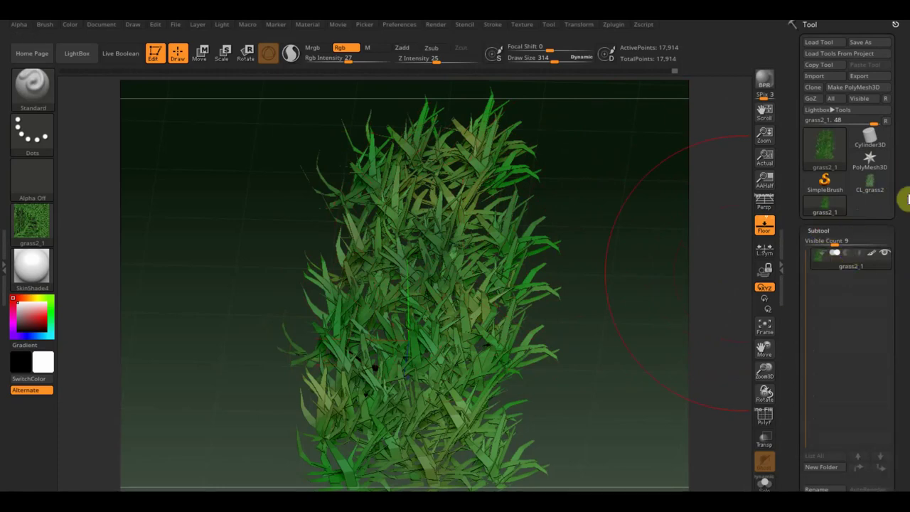
# Export the grass mesh to the Desktop as the OBJ file grass2_2
pyautogui.click(860, 76)
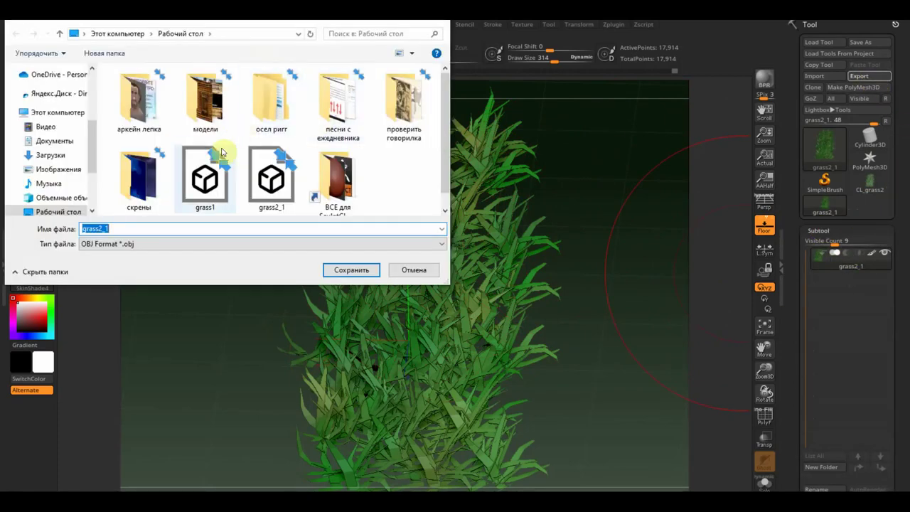
pyautogui.click(270, 189)
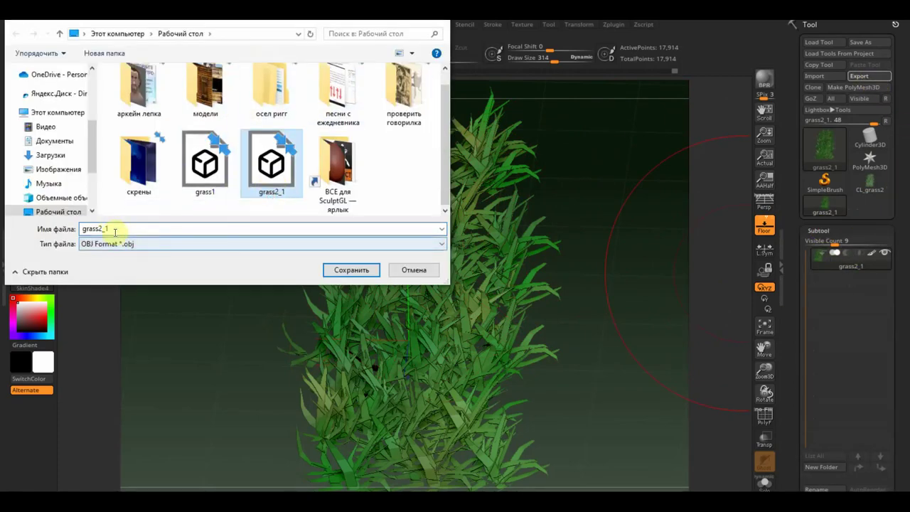
pyautogui.doubleClick(110, 229)
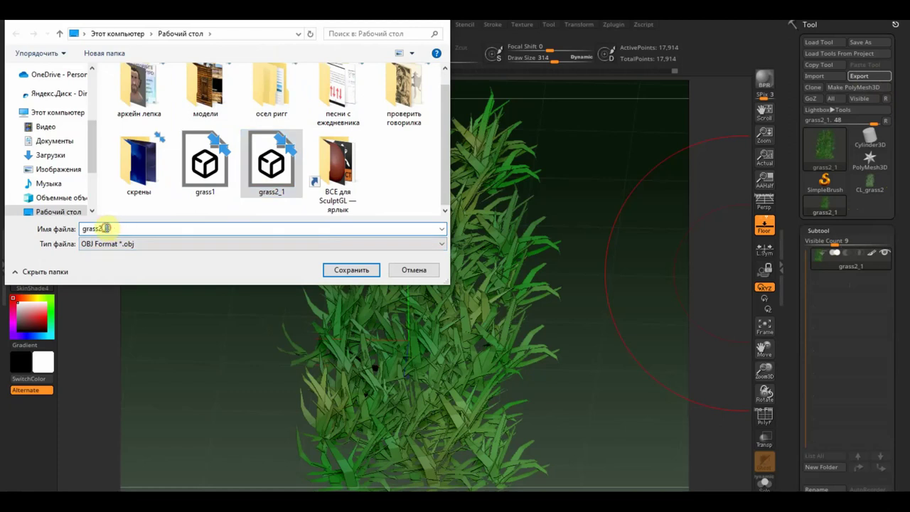
pyautogui.write('2')
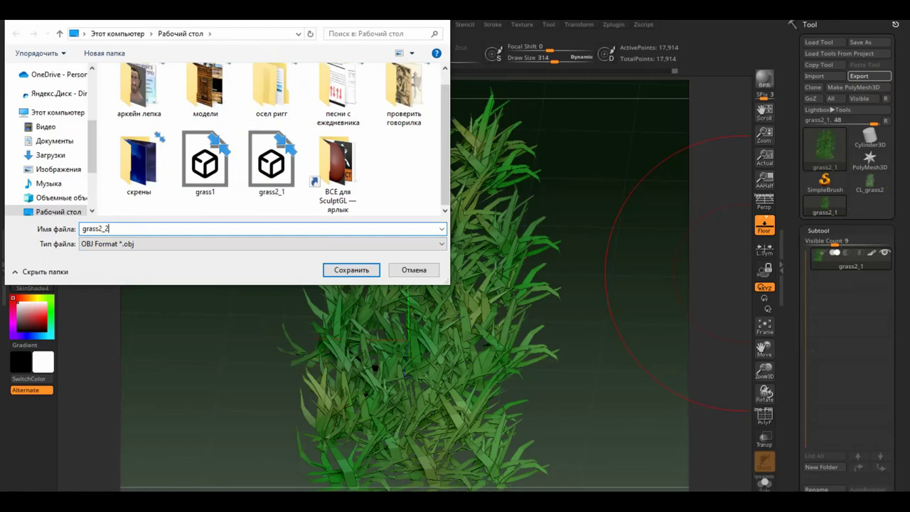
pyautogui.press('Return')
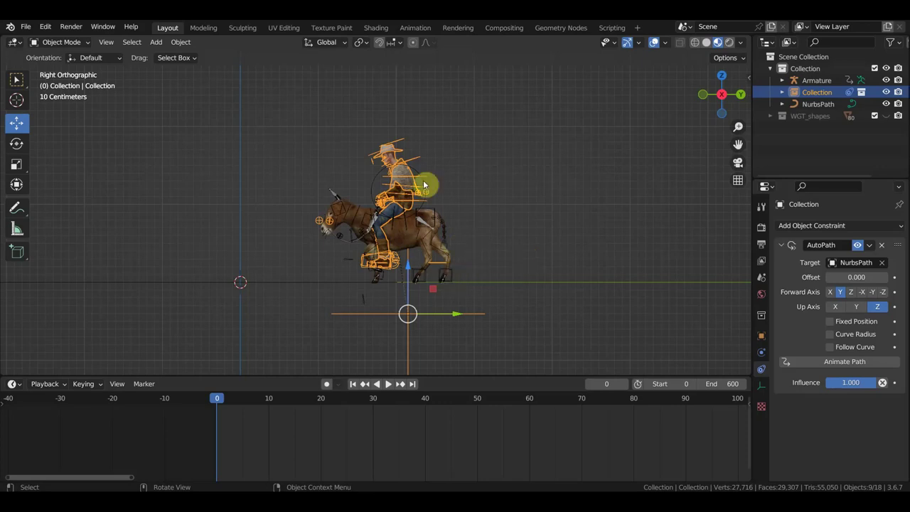
pyautogui.click(26, 26)
pyautogui.moveTo(46, 187)
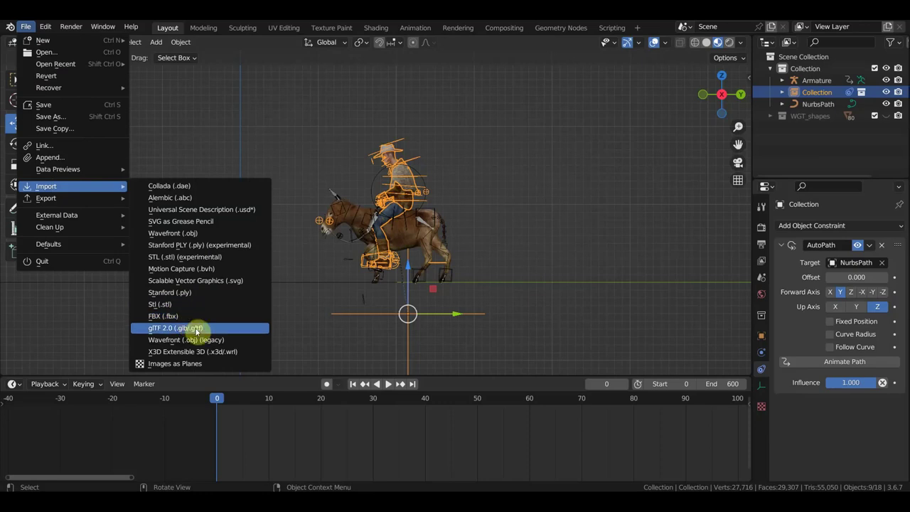
pyautogui.click(202, 340)
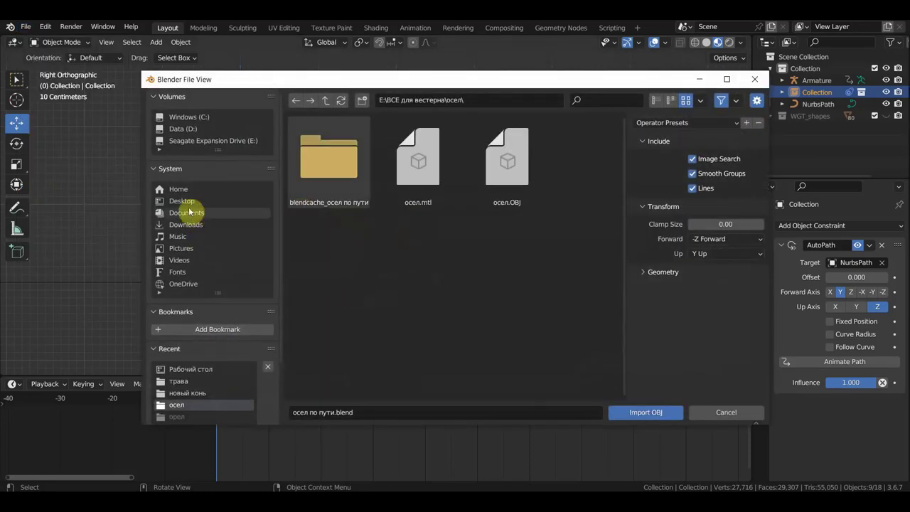
pyautogui.click(184, 202)
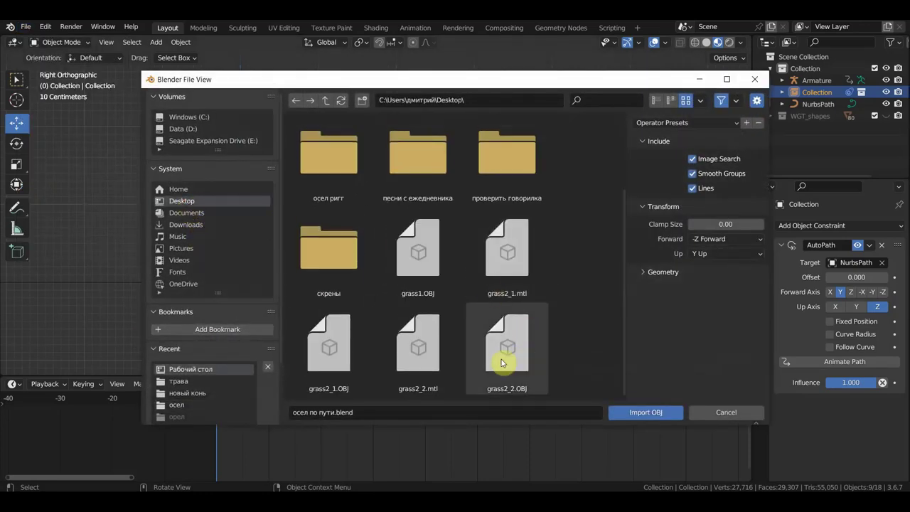
pyautogui.doubleClick(497, 361)
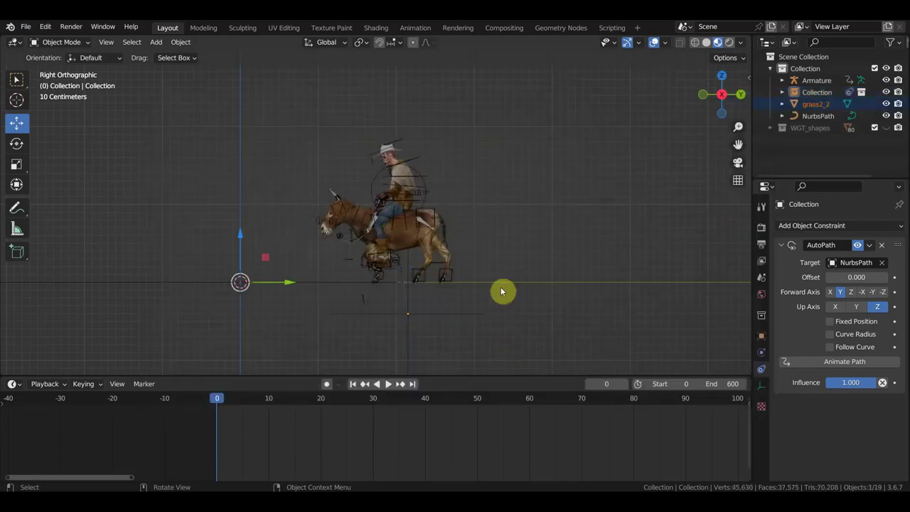
pyautogui.moveTo(501, 291); pyautogui.dragTo(447, 332, button='middle')
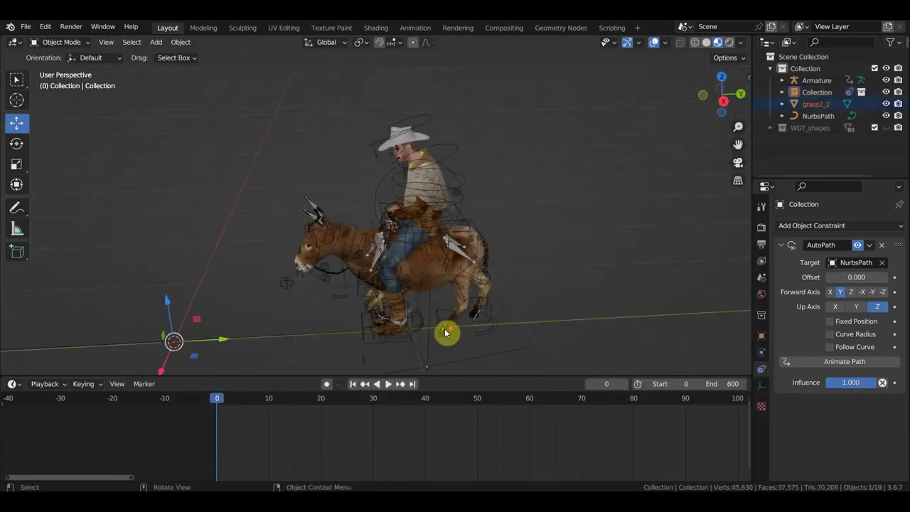
pyautogui.scroll(-3, 440, 333)
pyautogui.scroll(-1, 434, 327)
pyautogui.scroll(2, 432, 327)
pyautogui.scroll(2, 432, 327)
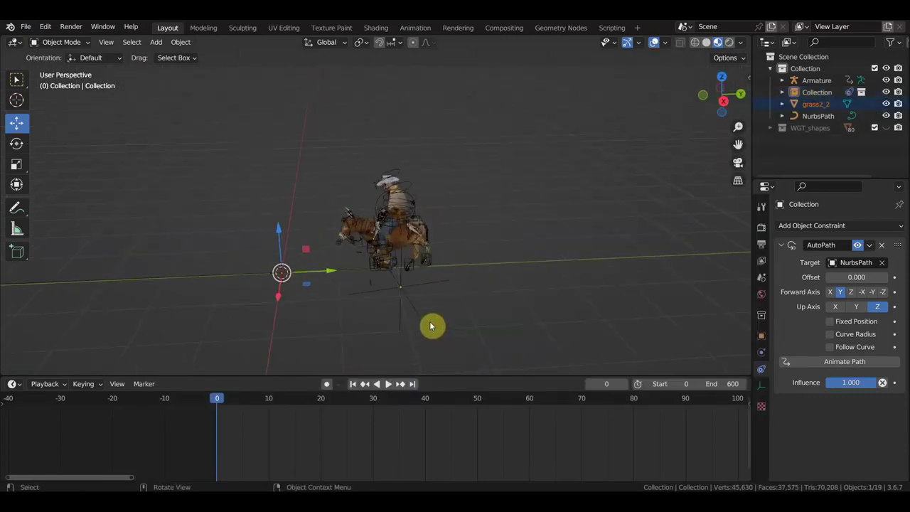
pyautogui.press('s')
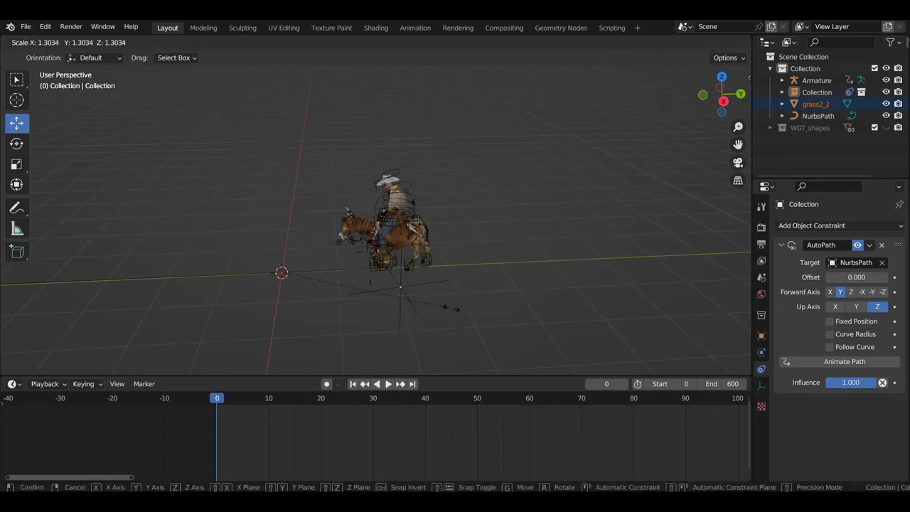
pyautogui.click(471, 304)
pyautogui.scroll(-2, 471, 305)
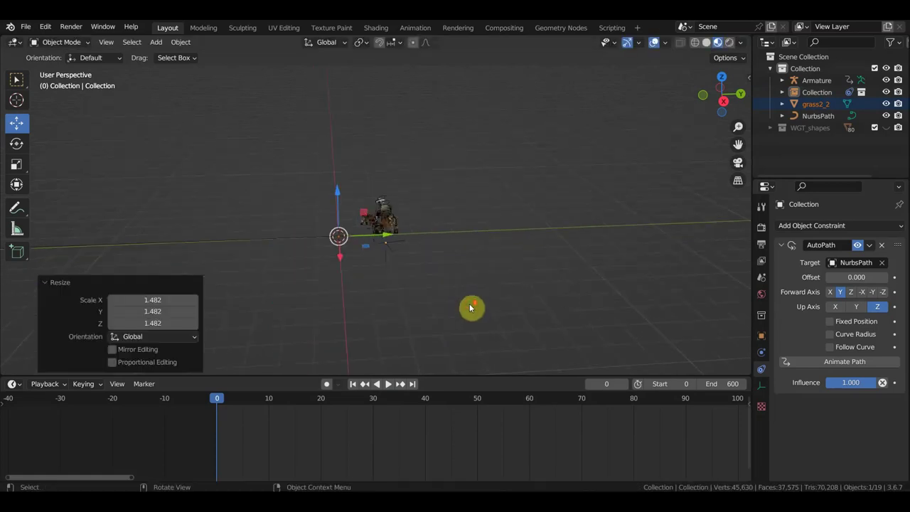
pyautogui.scroll(-2, 471, 306)
pyautogui.scroll(-2, 472, 306)
pyautogui.scroll(-2, 498, 307)
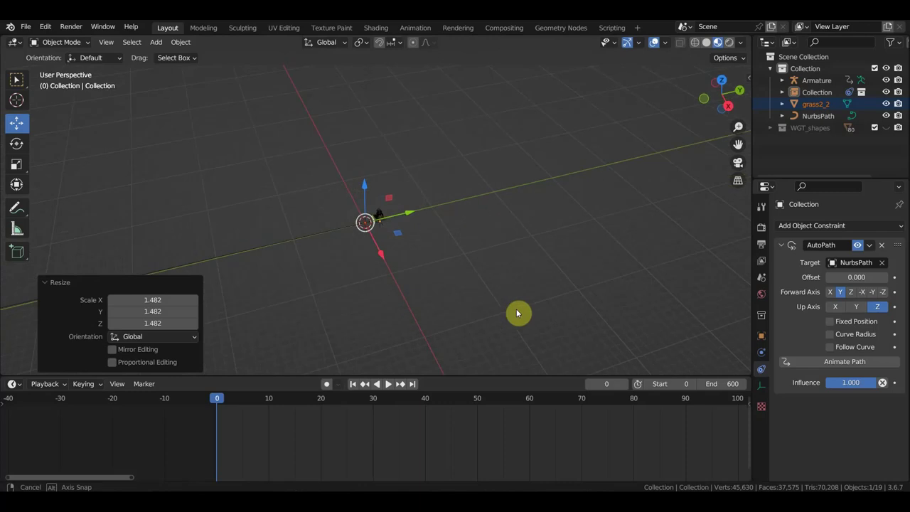
pyautogui.moveTo(516, 311); pyautogui.dragTo(526, 319, button='middle')
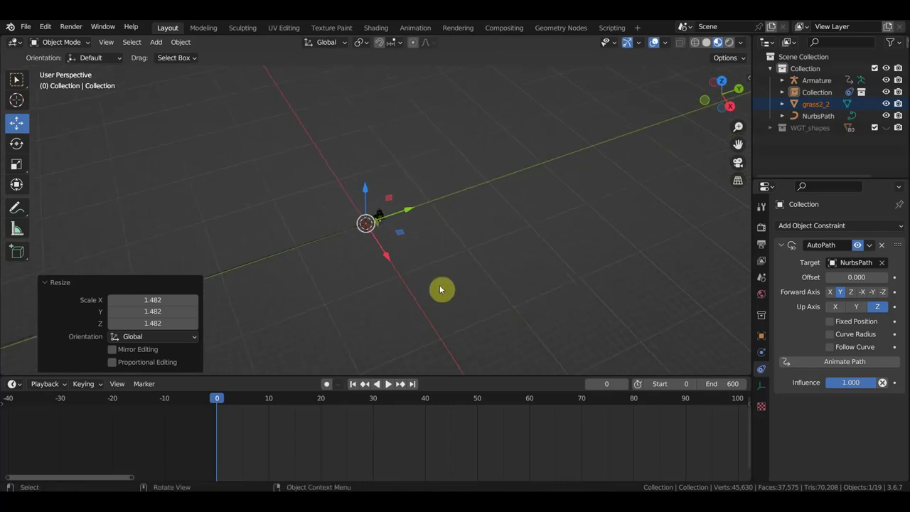
pyautogui.moveTo(435, 288); pyautogui.dragTo(434, 284, button='middle')
pyautogui.press('Delete')
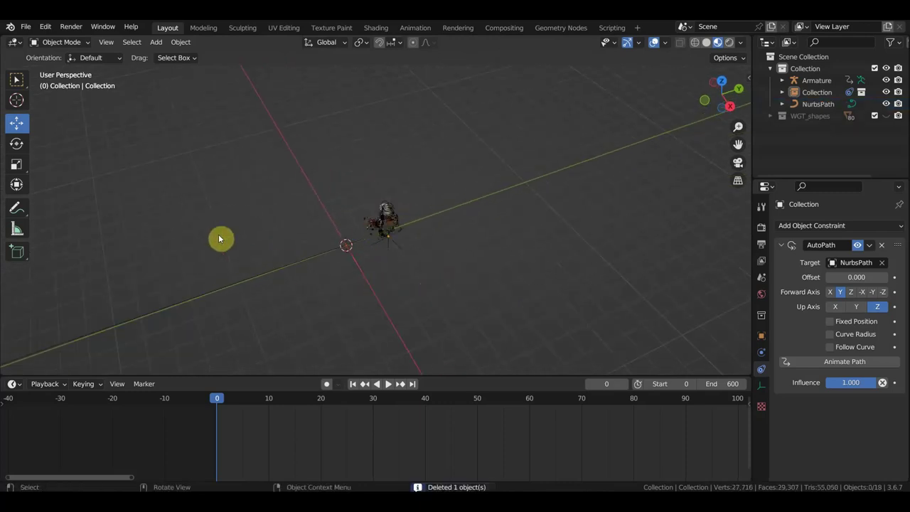
# Re-import grass2_2.OBJ as a Wavefront OBJ into the Blender scene
pyautogui.click(25, 26)
pyautogui.moveTo(47, 187)
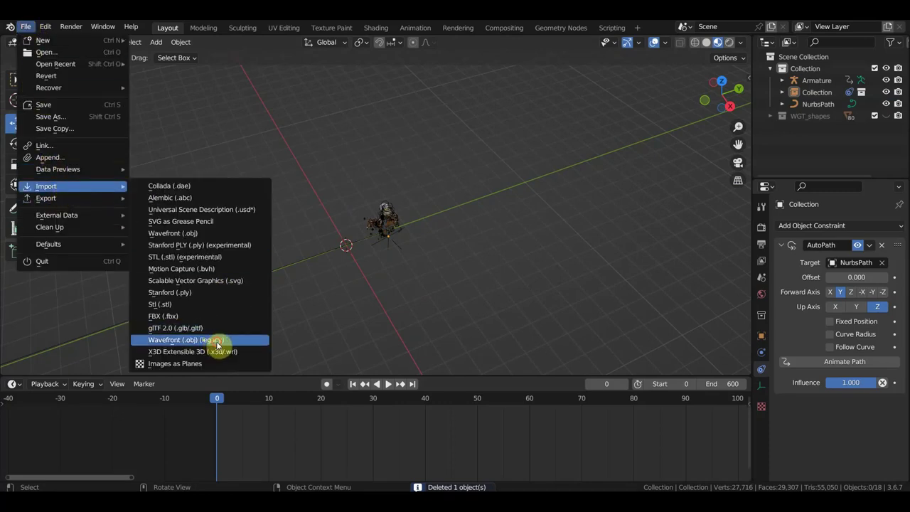
pyautogui.click(218, 340)
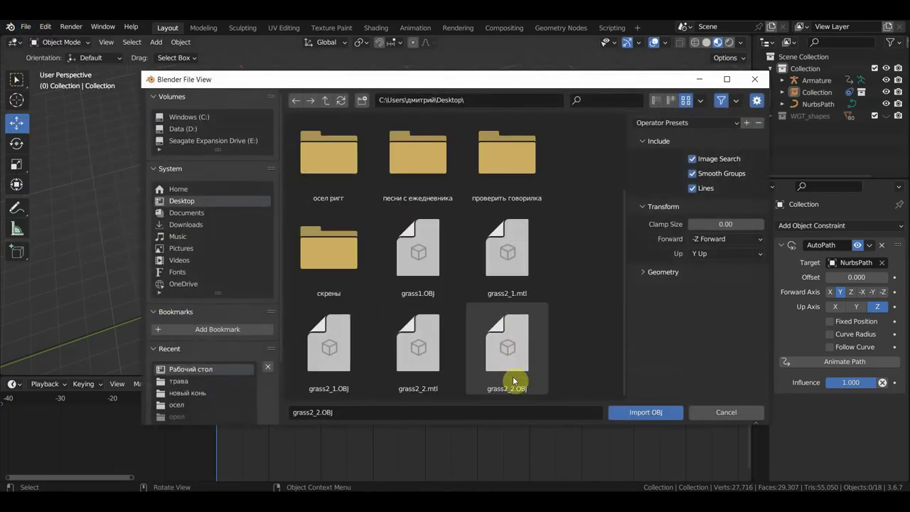
pyautogui.doubleClick(507, 368)
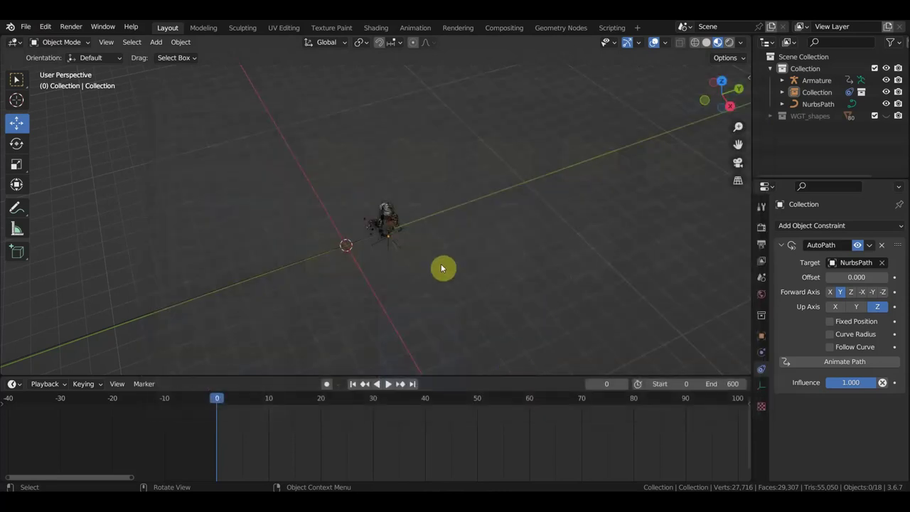
pyautogui.scroll(1, 440, 268)
pyautogui.scroll(1, 471, 258)
pyautogui.scroll(2, 470, 256)
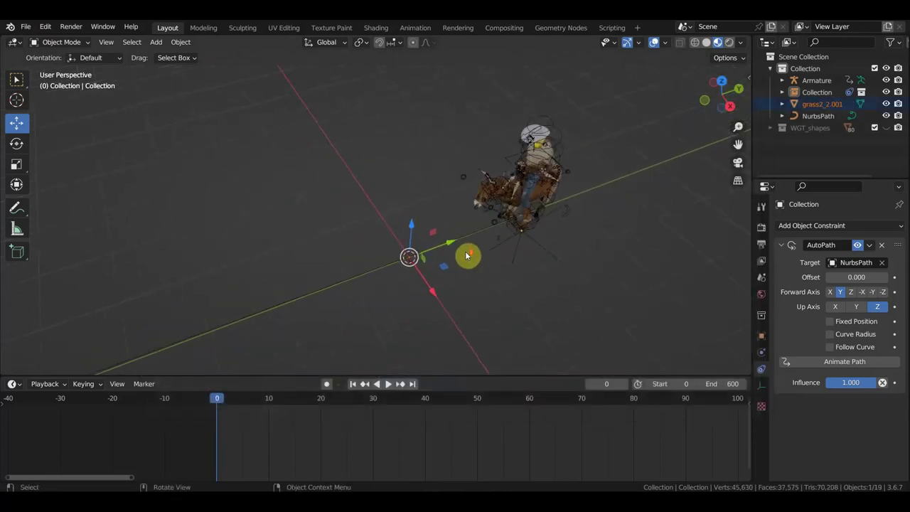
pyautogui.scroll(2, 476, 259)
pyautogui.scroll(1, 449, 220)
pyautogui.scroll(1, 438, 220)
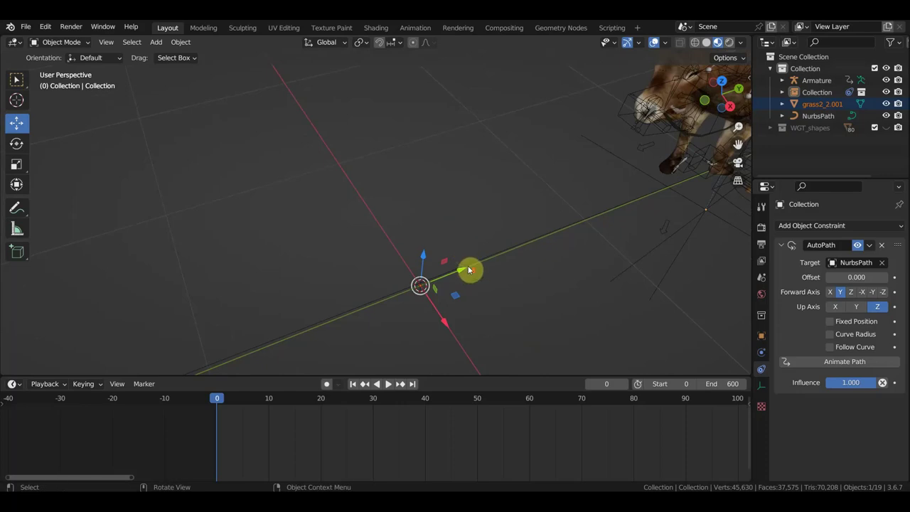
pyautogui.scroll(2, 468, 271)
pyautogui.scroll(-3, 369, 112)
pyautogui.scroll(-1, 369, 113)
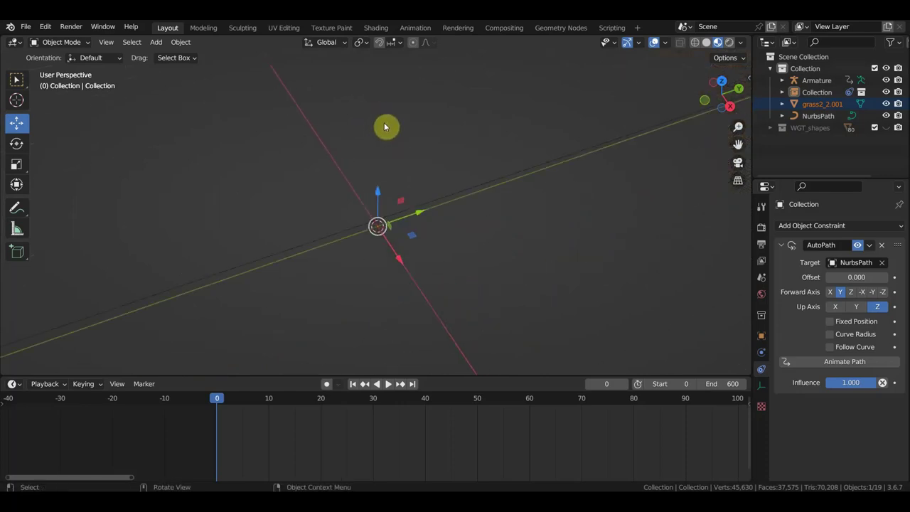
# Scale the imported grass clump down to 0.126 in front view
pyautogui.press('KP_1')
pyautogui.scroll(-2, 399, 142)
pyautogui.scroll(-2, 414, 162)
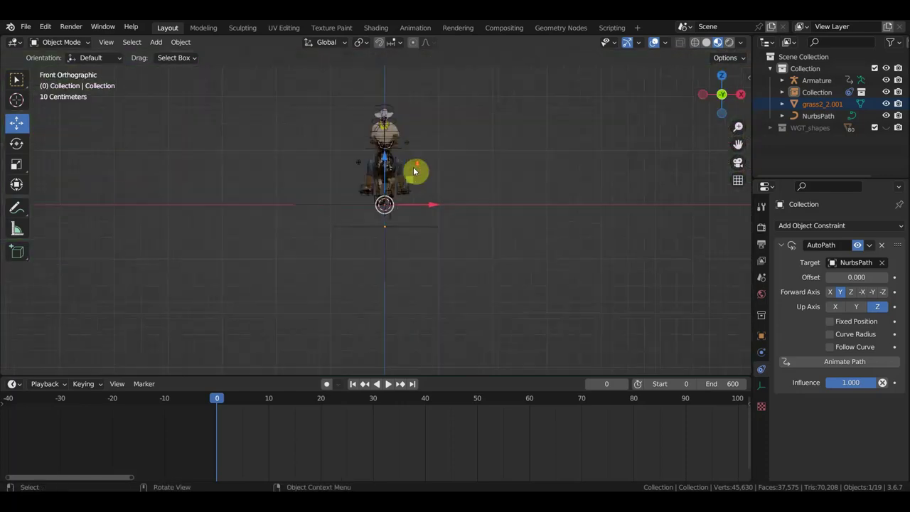
pyautogui.scroll(-1, 416, 171)
pyautogui.scroll(-1, 416, 171)
pyautogui.moveTo(415, 171); pyautogui.dragTo(415, 235, button='middle')
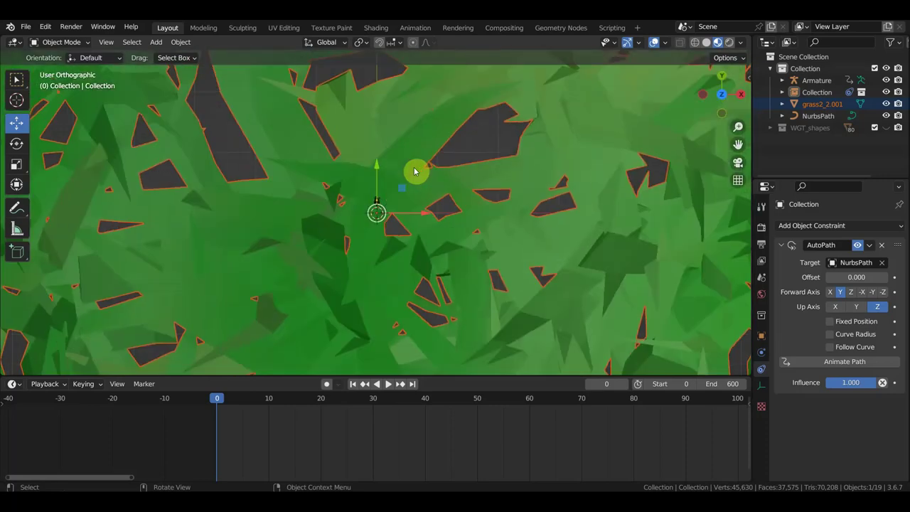
pyautogui.scroll(-4, 414, 172)
pyautogui.scroll(-2, 434, 177)
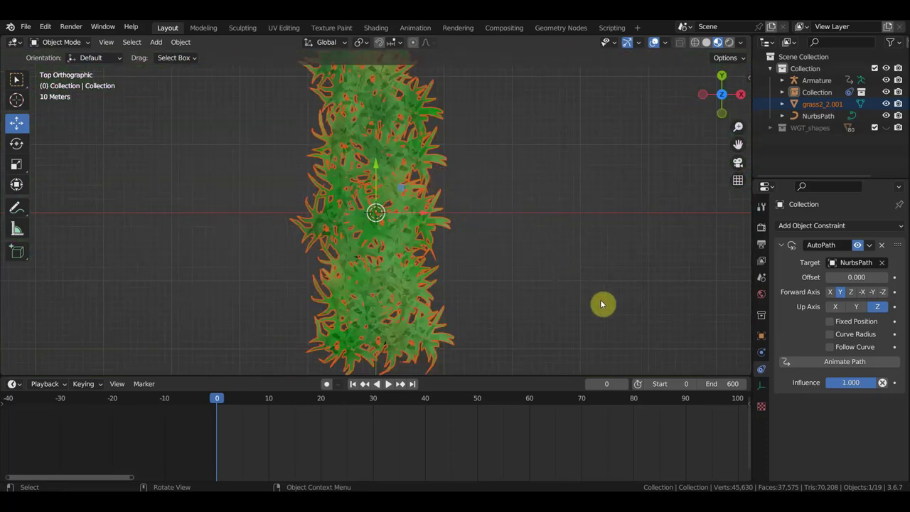
pyautogui.press('s')
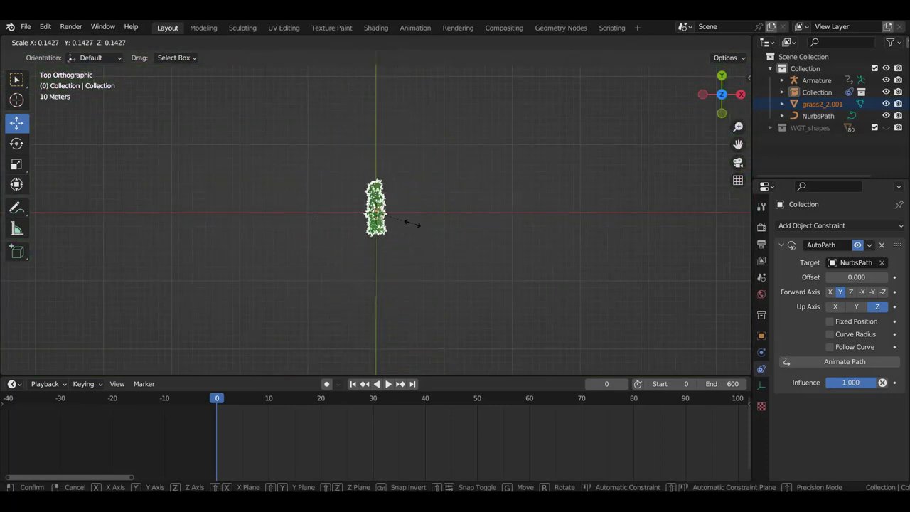
pyautogui.click(427, 234)
pyautogui.hotkey('ctrl', 'z')
pyautogui.press('s')
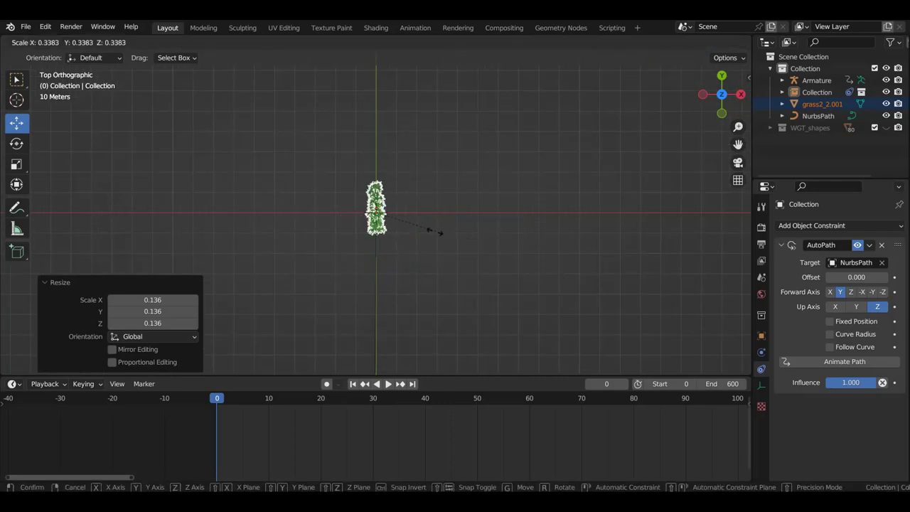
pyautogui.click(397, 229)
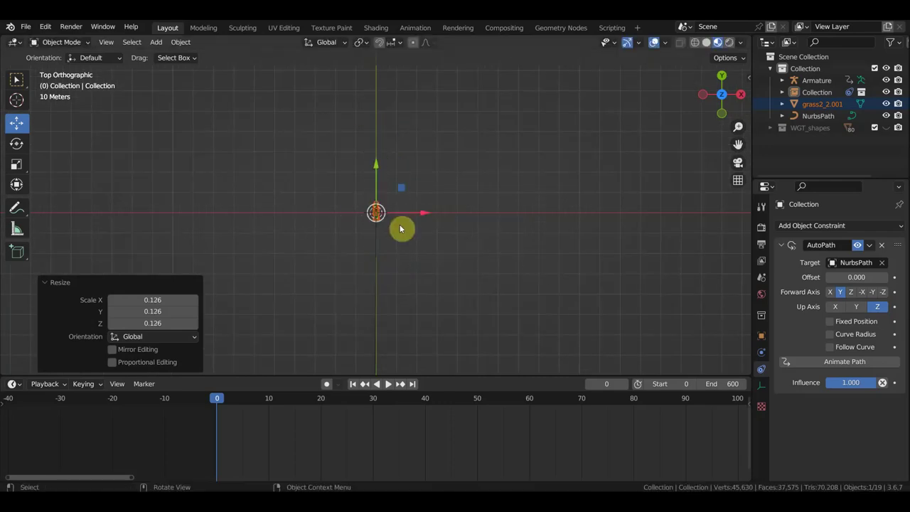
# Lower the grass clump 0.719 m beneath the donkey and rider
pyautogui.press('KP_3')
pyautogui.scroll(5, 398, 217)
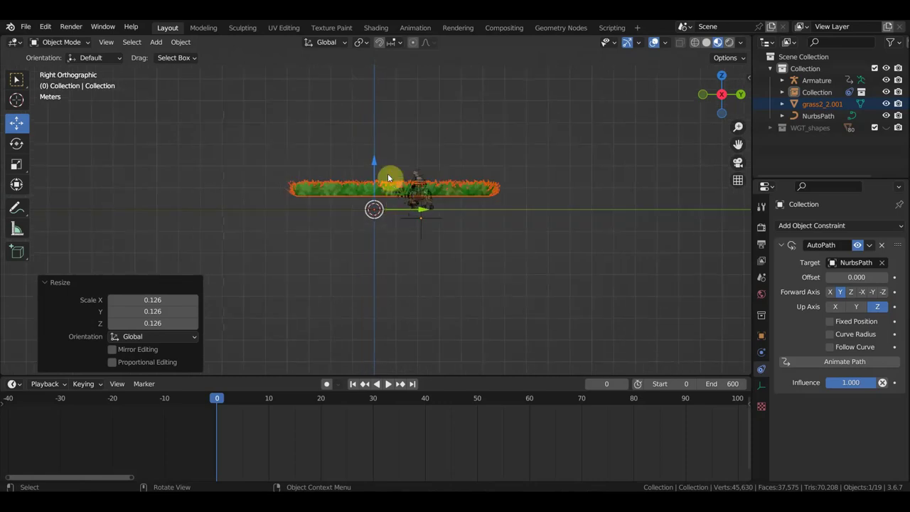
pyautogui.press('g')
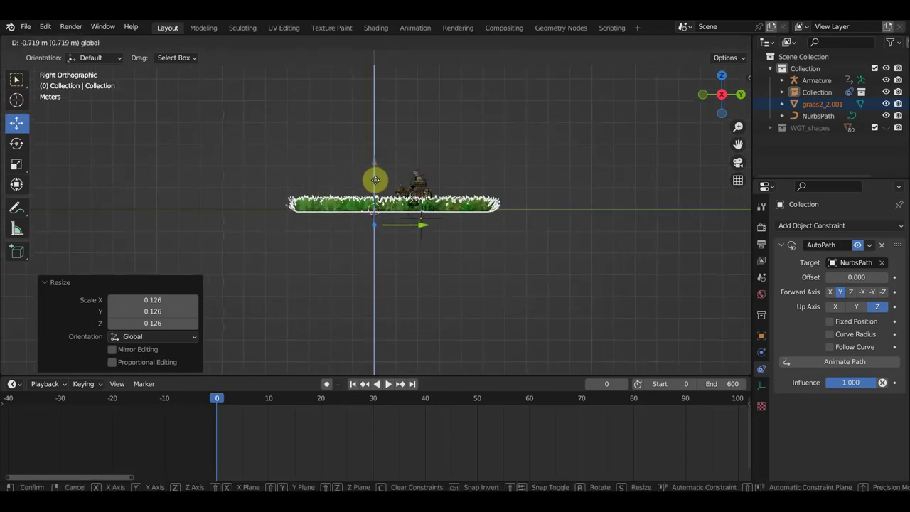
pyautogui.click(374, 180)
pyautogui.scroll(3, 432, 204)
# Shrink the grass clump to 0.553 scale and raise it under the rider
pyautogui.moveTo(432, 203)
pyautogui.mouseDown(button='middle')
pyautogui.moveTo(524, 252)
pyautogui.moveTo(526, 241)
pyautogui.moveTo(456, 218)
pyautogui.mouseUp(button='middle')
pyautogui.press('KP_3')
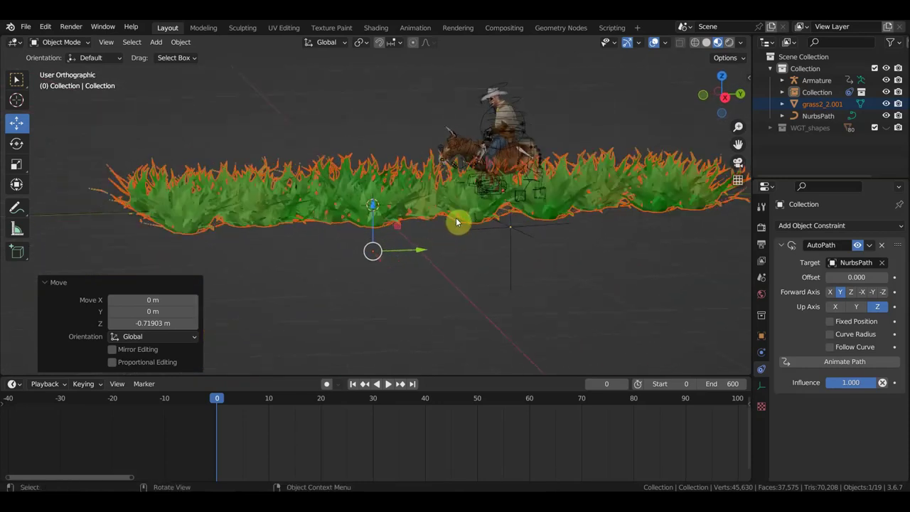
pyautogui.press('s')
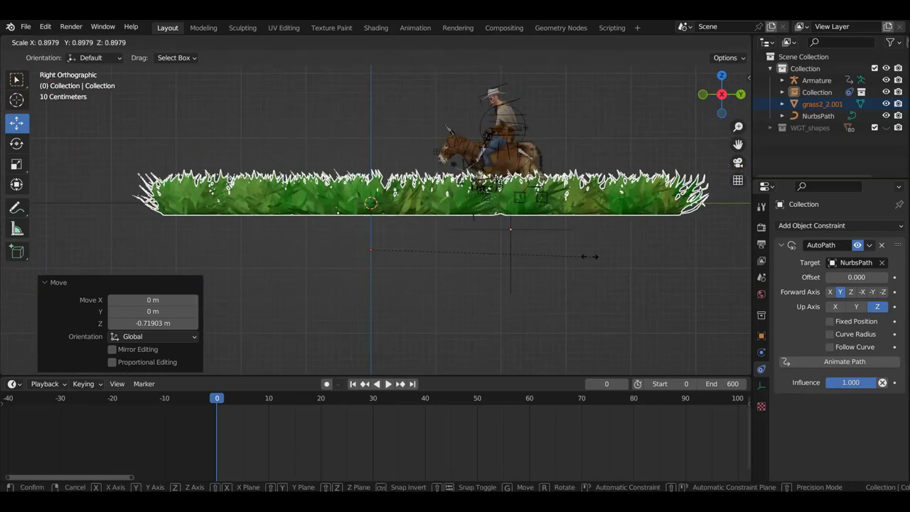
pyautogui.click(499, 250)
pyautogui.press('g')
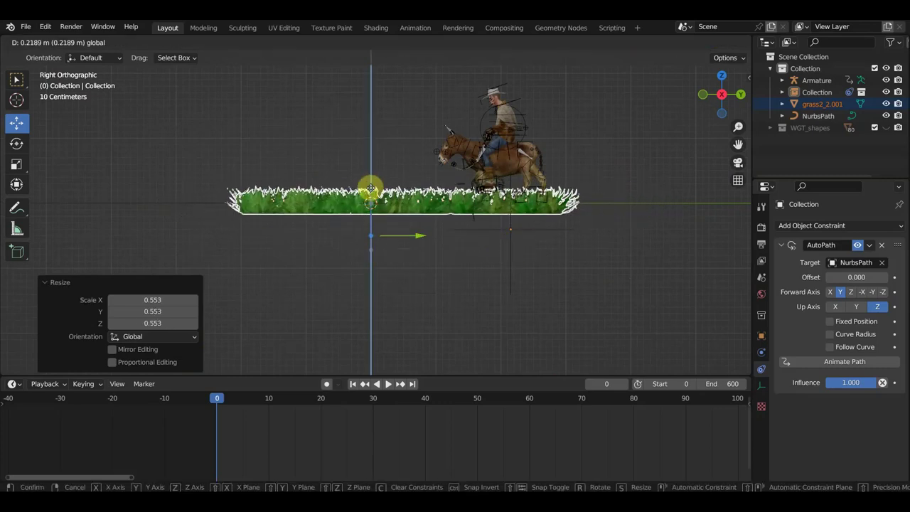
pyautogui.click(371, 187)
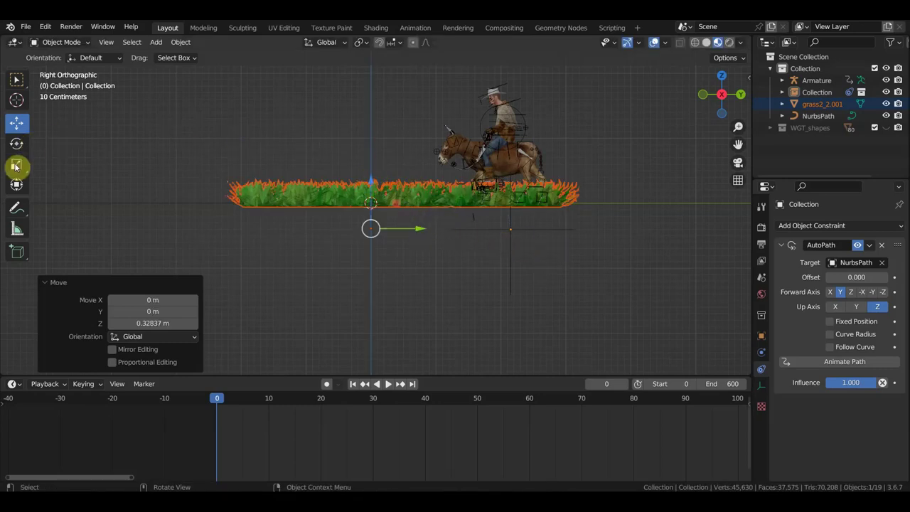
# Try flattening the grass to 0.641 height with the Transform tool, then undo it
pyautogui.click(22, 185)
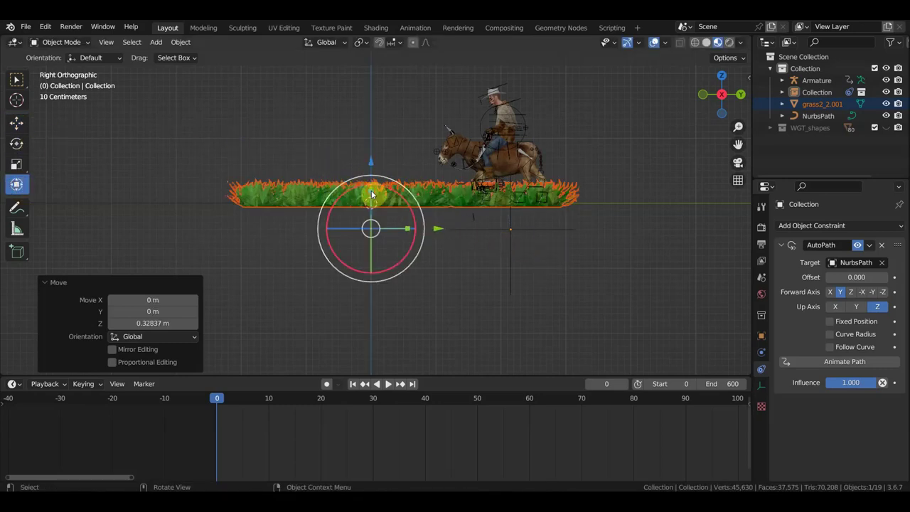
pyautogui.moveTo(372, 192); pyautogui.dragTo(371, 201)
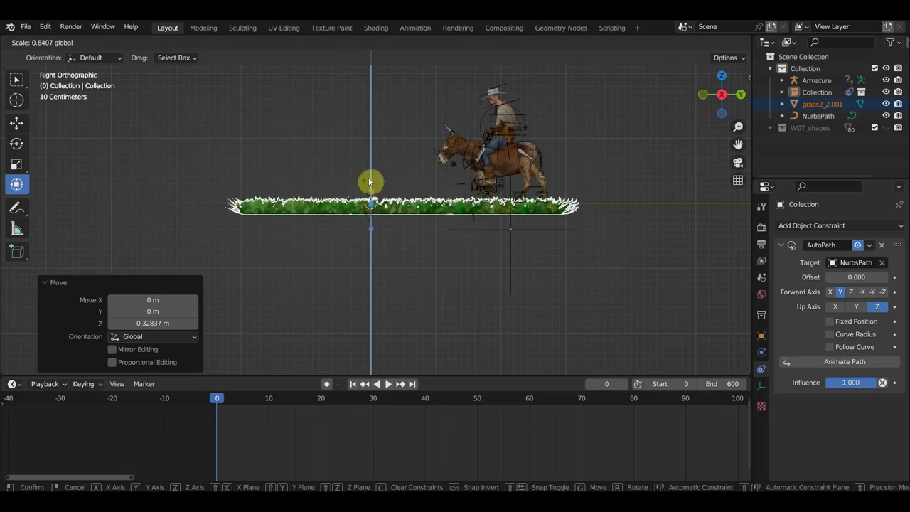
pyautogui.moveTo(370, 200); pyautogui.dragTo(372, 154)
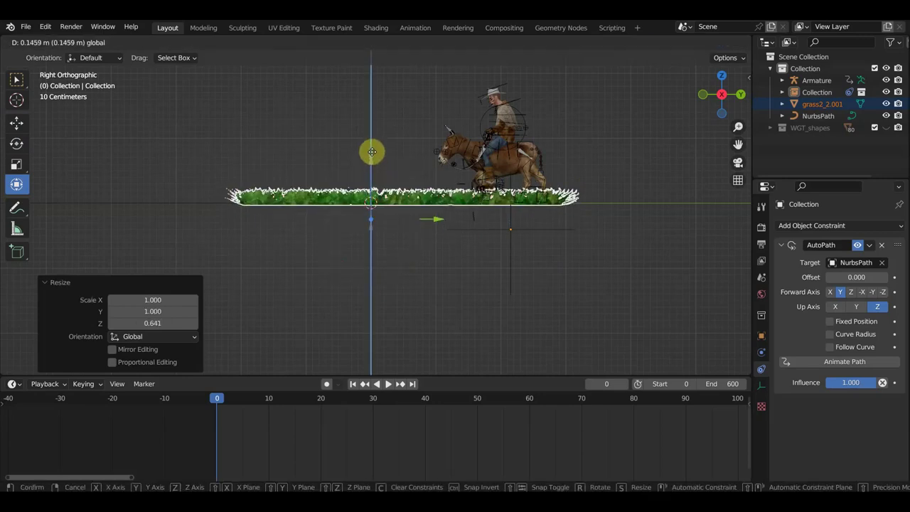
pyautogui.moveTo(407, 209)
pyautogui.mouseDown(button='middle')
pyautogui.moveTo(496, 261)
pyautogui.moveTo(534, 243)
pyautogui.moveTo(521, 229)
pyautogui.moveTo(450, 226)
pyautogui.mouseUp(button='middle')
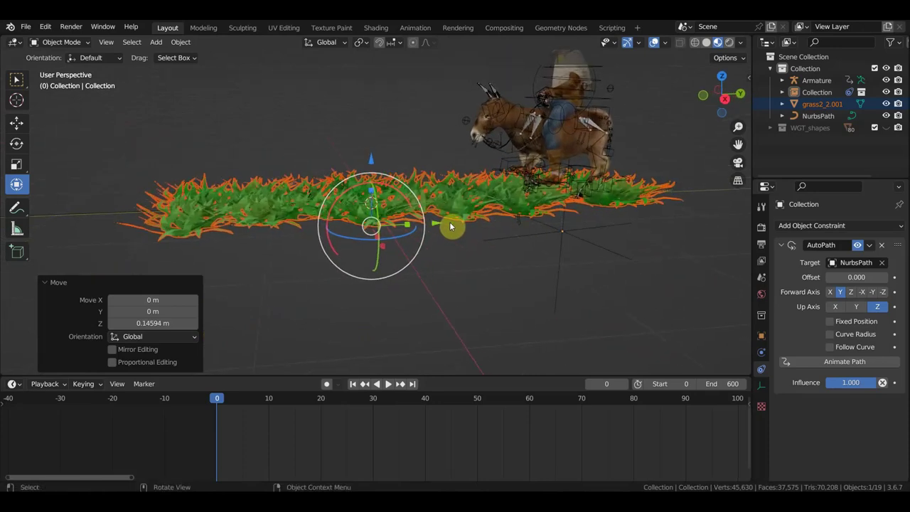
pyautogui.hotkey('ctrl', 'z')
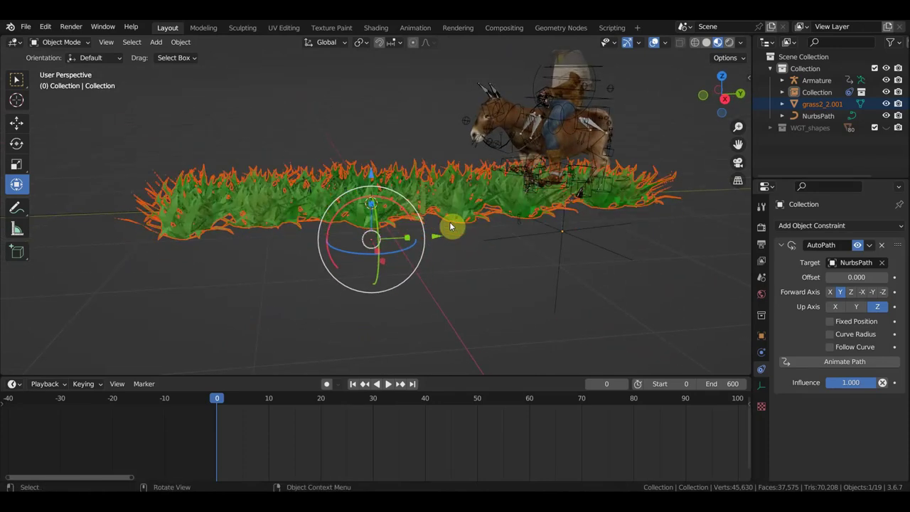
# Enlarge the grass clump by 1.235 in the side view
pyautogui.press('KP_8')
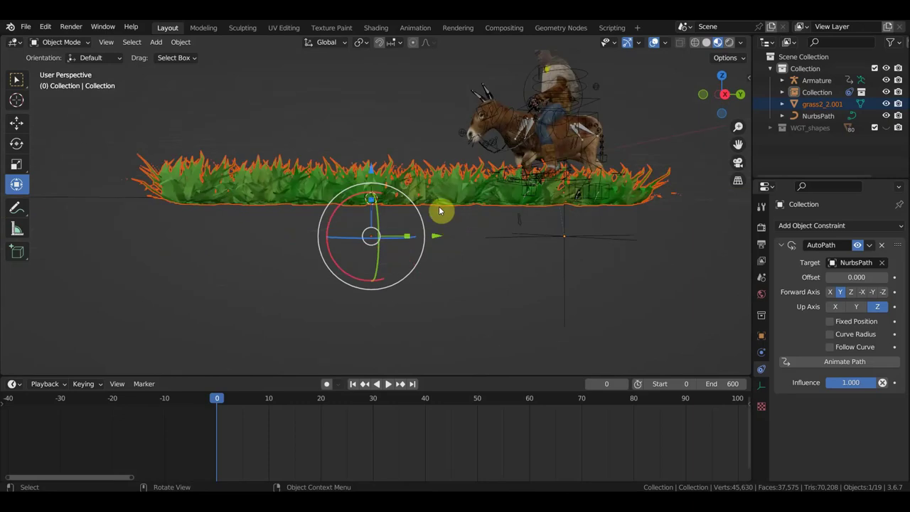
pyautogui.press('KP_3')
pyautogui.keyDown('shift'); pyautogui.moveTo(467, 218); pyautogui.dragTo(435, 300, button='middle'); pyautogui.keyUp('shift')
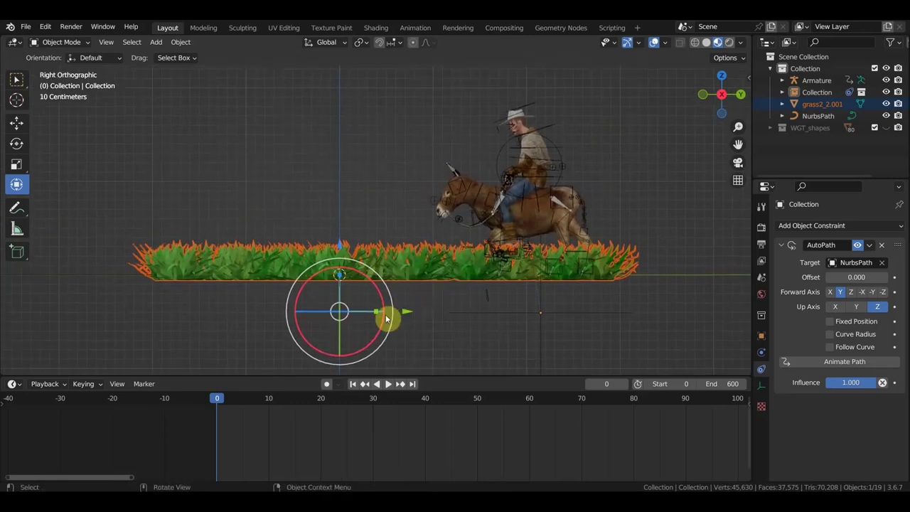
pyautogui.press('s')
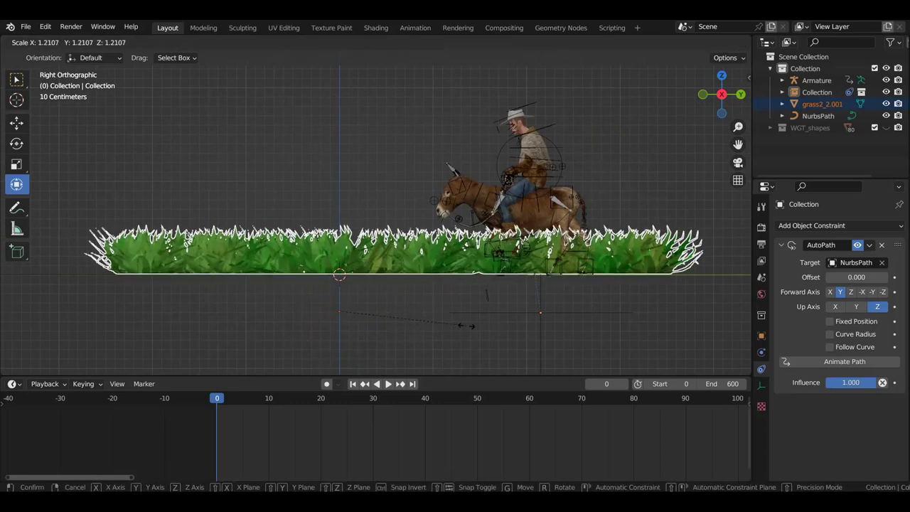
pyautogui.click(471, 330)
# Orbit around the grass and rider, previewing the scene without overlays before restoring them
pyautogui.moveTo(472, 329)
pyautogui.mouseDown(button='middle')
pyautogui.moveTo(519, 340)
pyautogui.moveTo(552, 334)
pyautogui.mouseUp(button='middle')
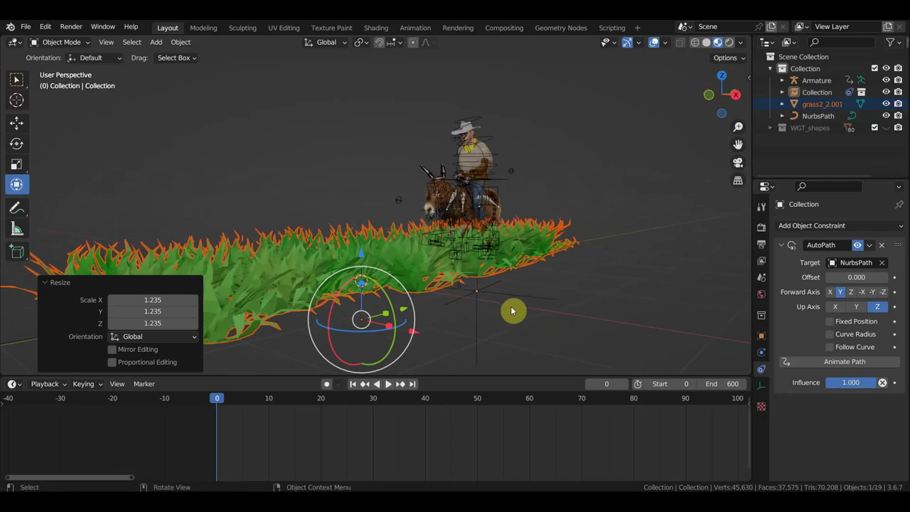
pyautogui.moveTo(512, 311); pyautogui.dragTo(571, 313, button='middle')
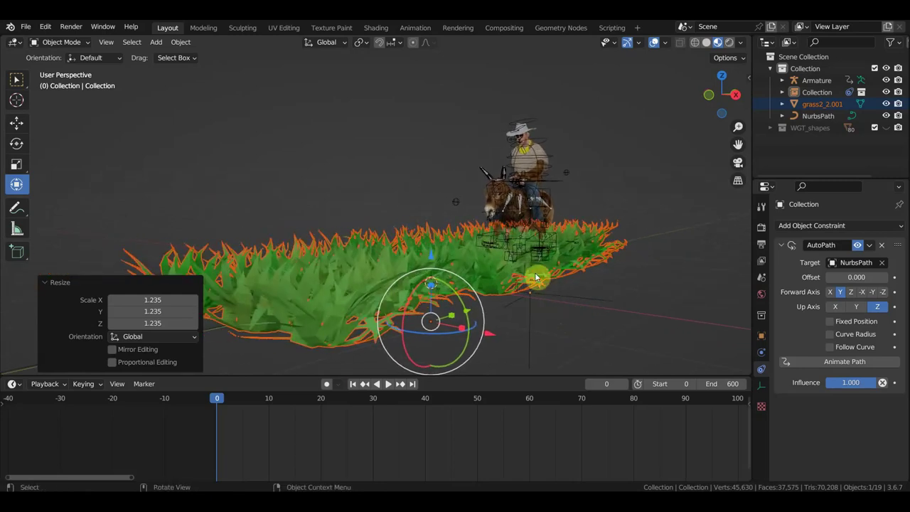
pyautogui.moveTo(593, 280); pyautogui.dragTo(573, 287, button='middle')
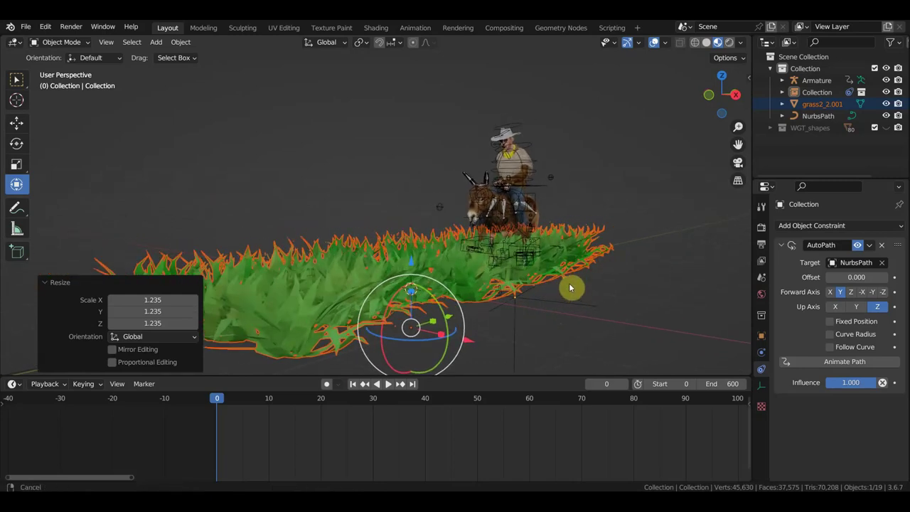
pyautogui.click(655, 42)
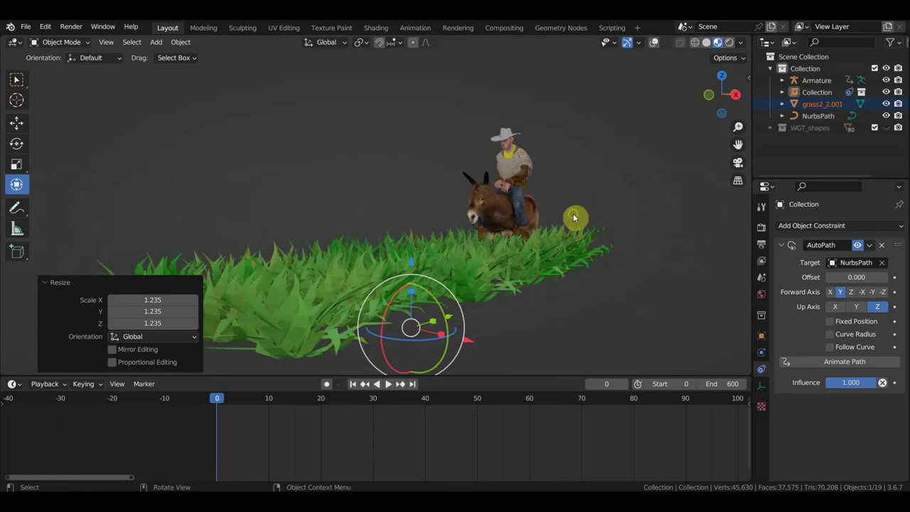
pyautogui.keyDown('shift'); pyautogui.moveTo(573, 214); pyautogui.dragTo(645, 203, button='middle'); pyautogui.keyUp('shift')
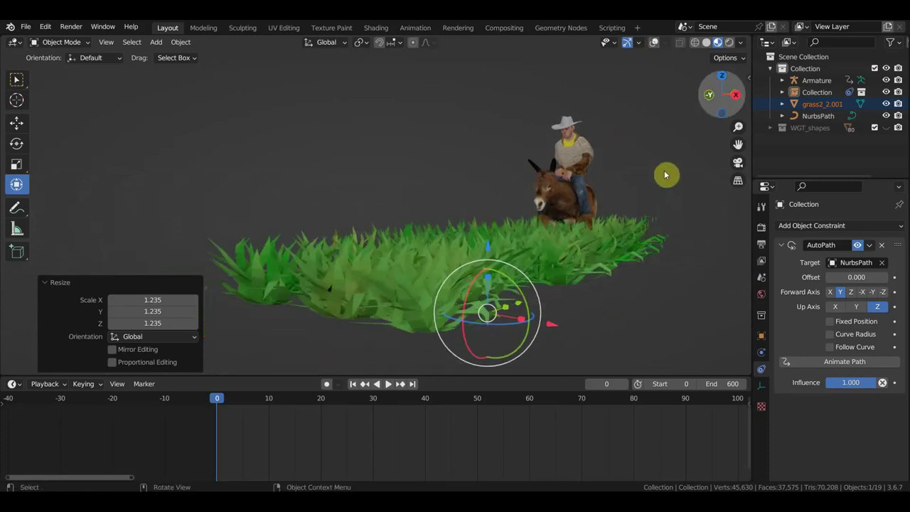
pyautogui.click(653, 43)
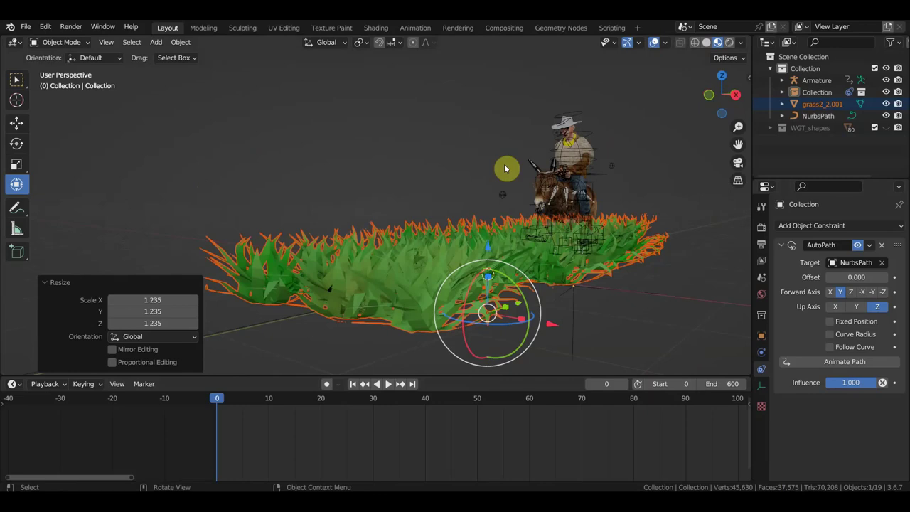
# Duplicate the grass clump in top view and place the copy beside the original
pyautogui.press('KP_7')
pyautogui.scroll(-1, 498, 174)
pyautogui.scroll(-1, 530, 180)
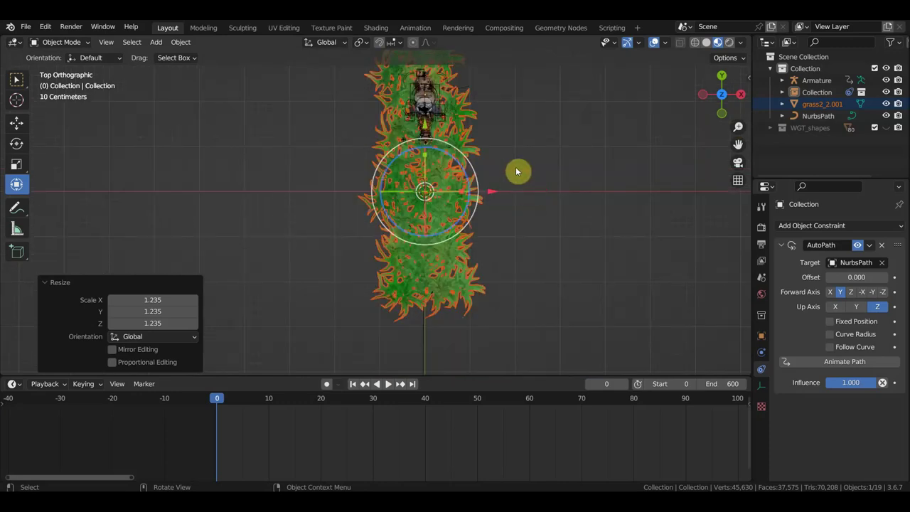
pyautogui.scroll(-1, 505, 181)
pyautogui.keyDown('shift'); pyautogui.moveTo(498, 182); pyautogui.dragTo(463, 229, button='middle'); pyautogui.keyUp('shift')
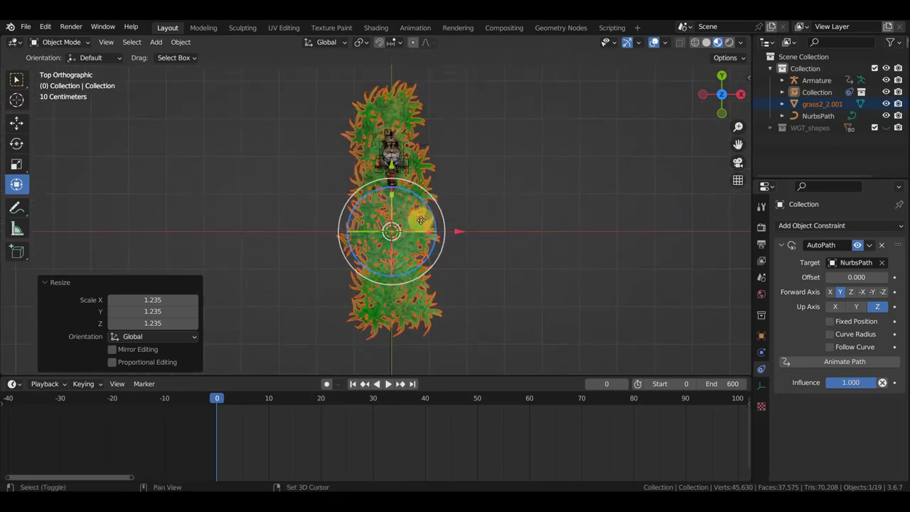
pyautogui.hotkey('shift', 'd')
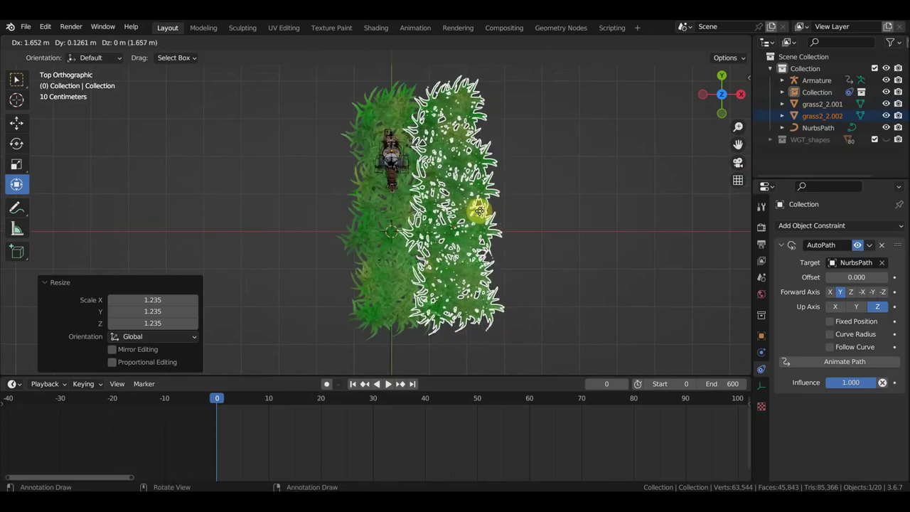
pyautogui.click(479, 210)
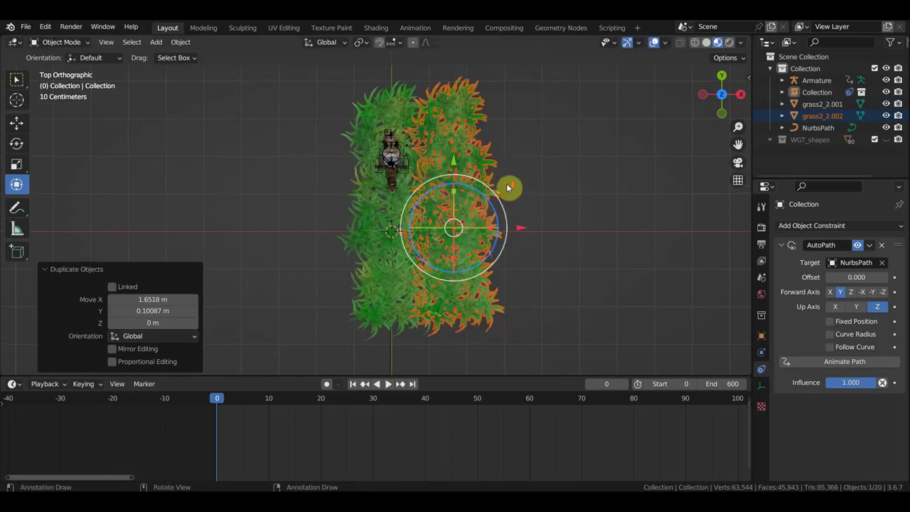
pyautogui.scroll(4, 509, 184)
pyautogui.scroll(-3, 447, 185)
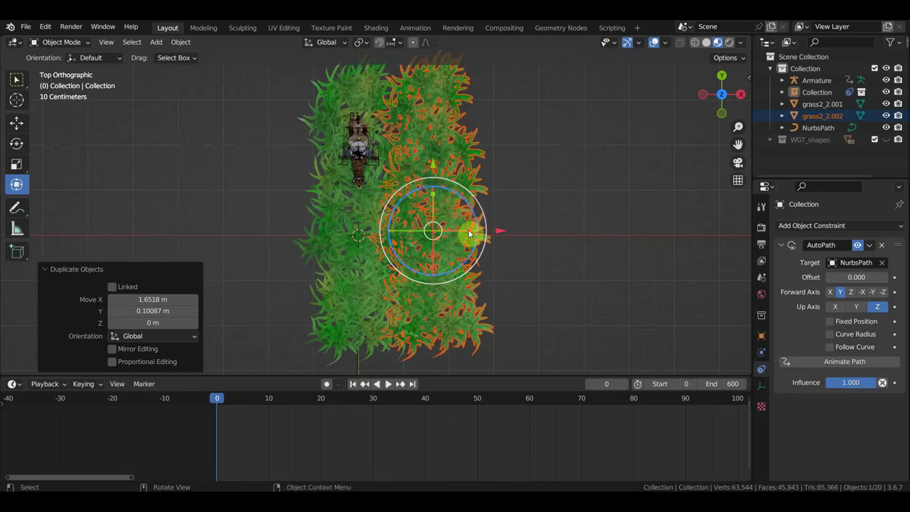
# Stretch the copy to 1.718 along X and shift it 0.7355 m along X
pyautogui.press('s')
pyautogui.press('x')
pyautogui.click(507, 230)
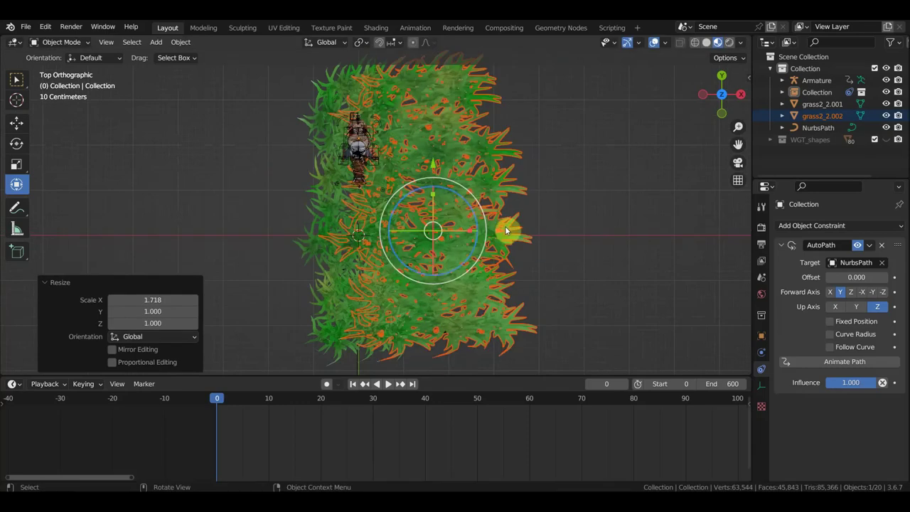
pyautogui.press('g')
pyautogui.press('x')
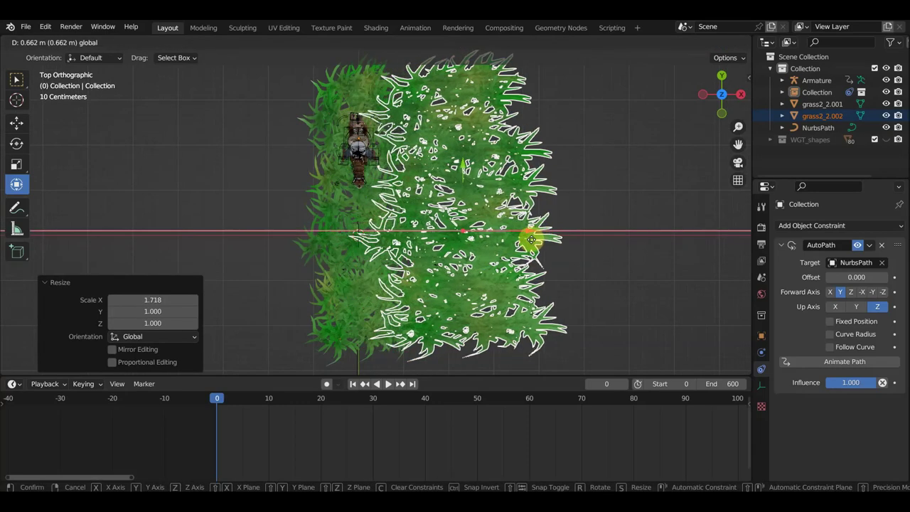
pyautogui.click(533, 239)
pyautogui.moveTo(590, 284)
pyautogui.mouseDown(button='middle')
pyautogui.moveTo(534, 216)
pyautogui.moveTo(549, 157)
pyautogui.mouseUp(button='middle')
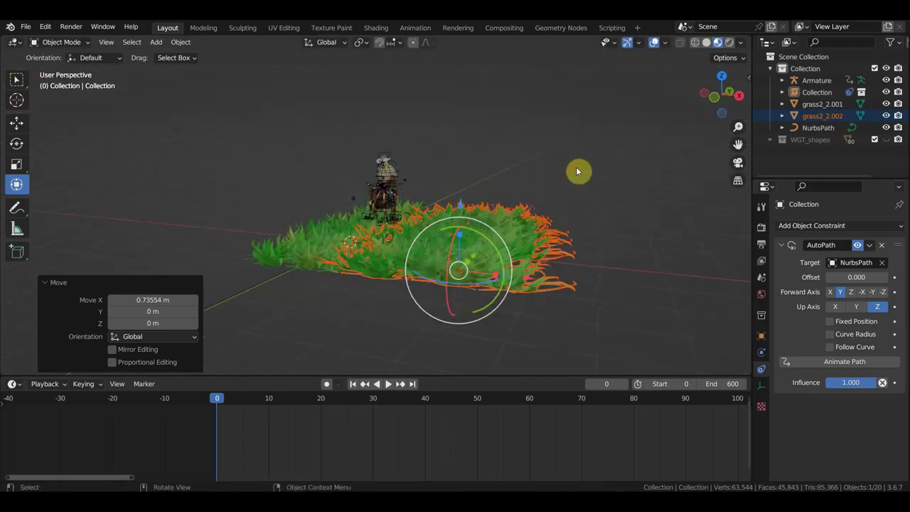
# Deselect everything and frame the grass meadow and rider in top orthographic view
pyautogui.click(569, 175)
pyautogui.scroll(3, 561, 183)
pyautogui.scroll(2, 553, 176)
pyautogui.scroll(2, 455, 256)
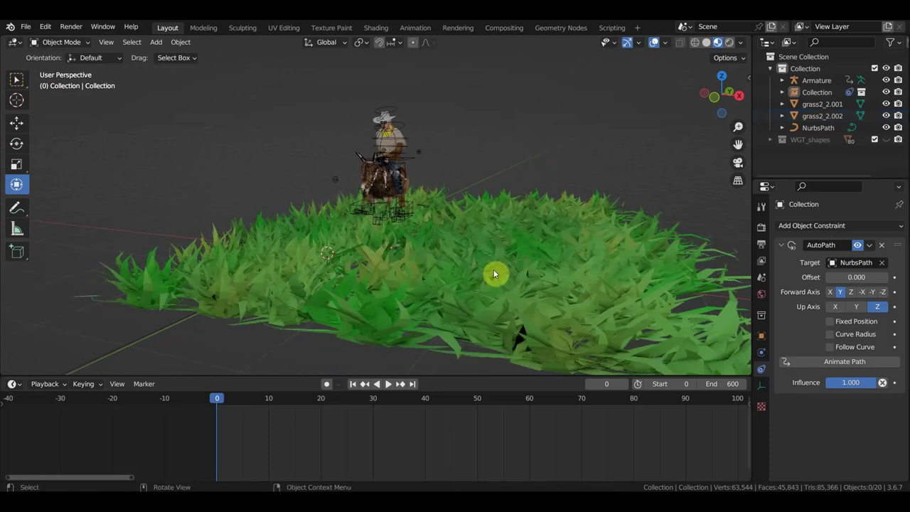
pyautogui.scroll(1, 525, 274)
pyautogui.scroll(1, 516, 272)
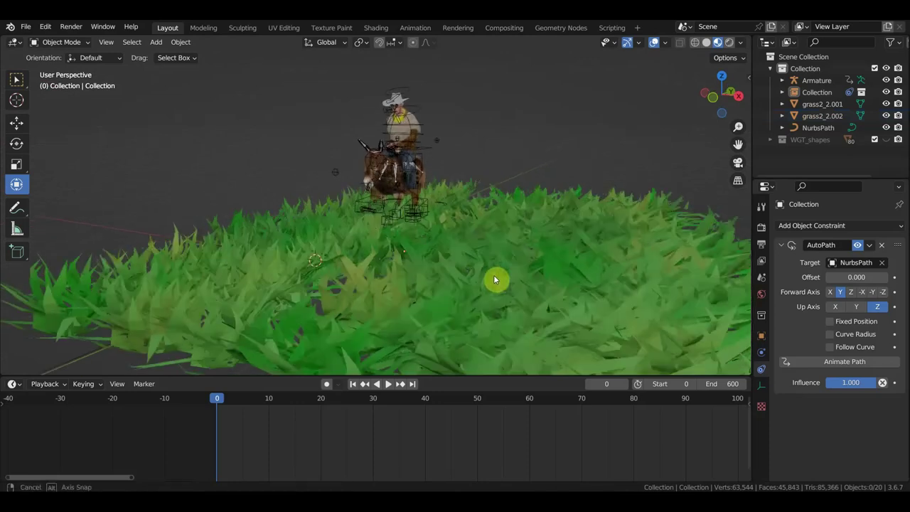
pyautogui.scroll(1, 494, 275)
pyautogui.scroll(1, 489, 276)
pyautogui.scroll(1, 545, 263)
pyautogui.scroll(1, 546, 263)
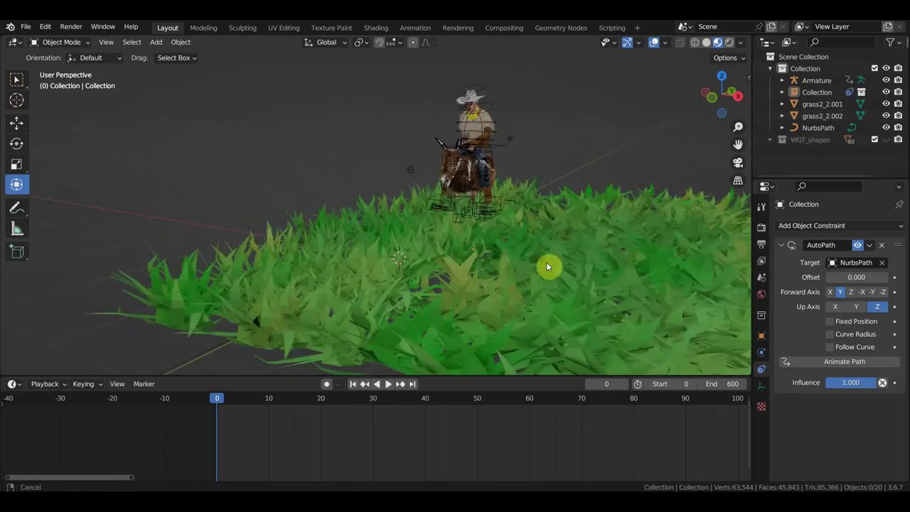
pyautogui.scroll(1, 541, 262)
pyautogui.scroll(-1, 526, 245)
pyautogui.scroll(-1, 517, 236)
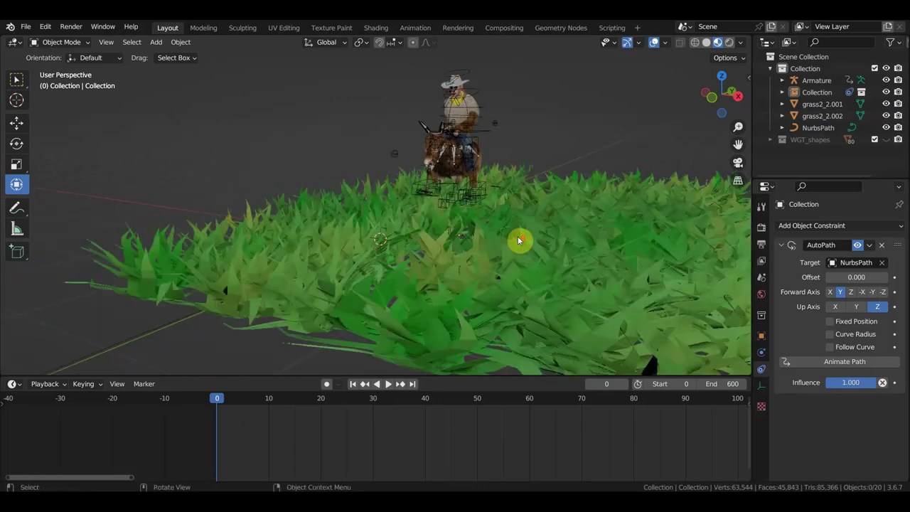
pyautogui.scroll(-1, 517, 236)
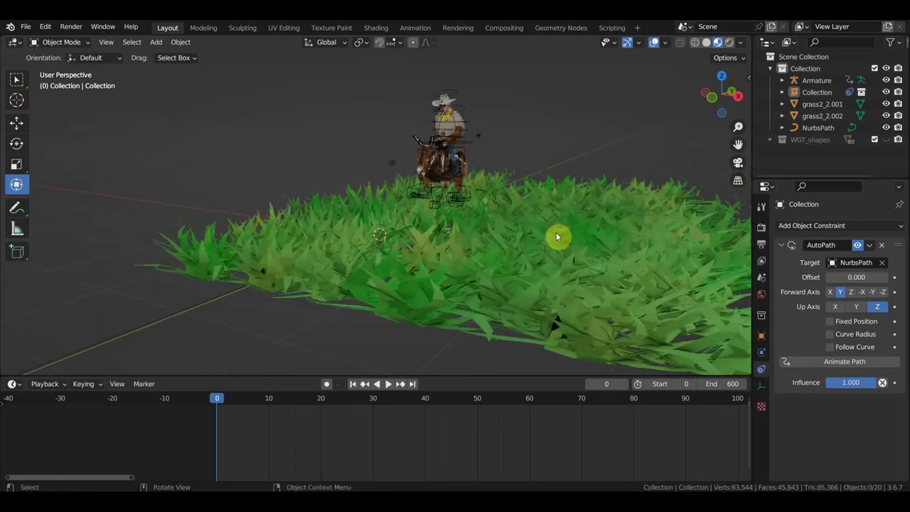
pyautogui.moveTo(550, 207); pyautogui.dragTo(549, 243, button='middle')
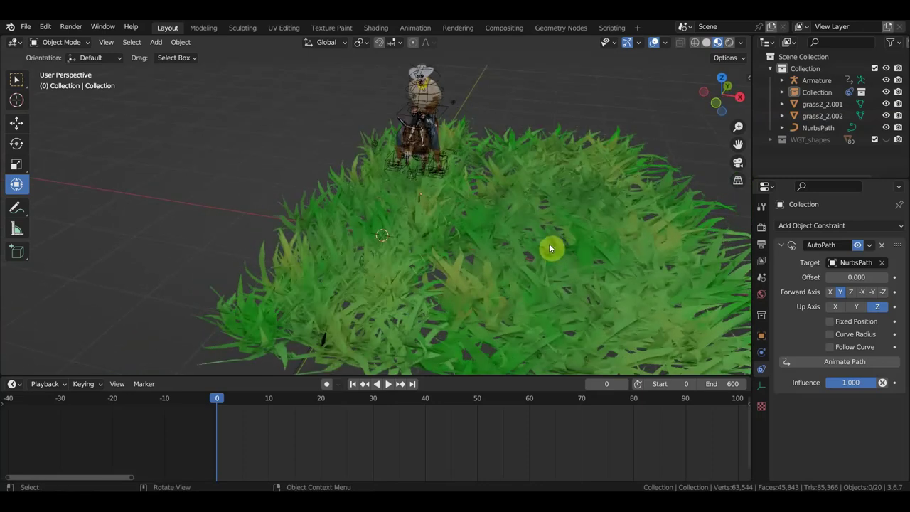
pyautogui.press('KP_7')
pyautogui.scroll(-4, 548, 245)
pyautogui.scroll(2, 526, 228)
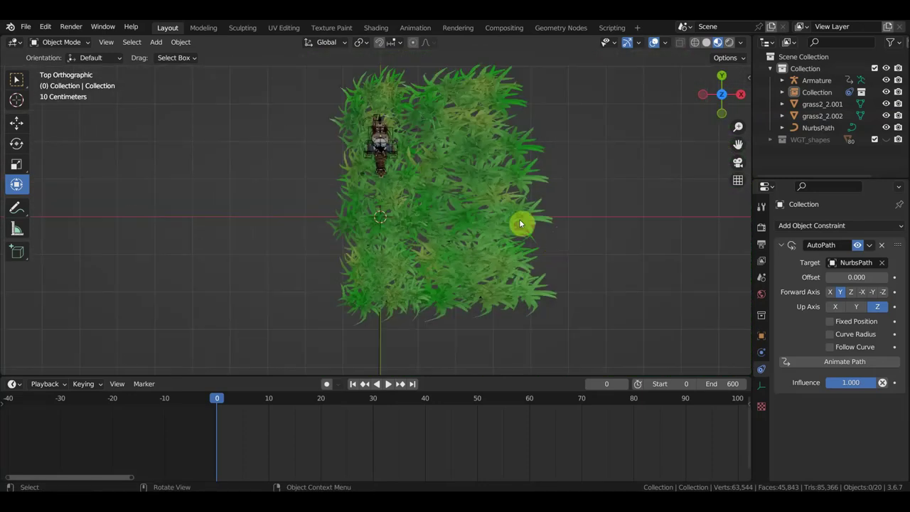
# Narrow the right clump grass2_2.002 to 0.849 along X and nudge it left
pyautogui.click(486, 203)
pyautogui.press('s')
pyautogui.press('x')
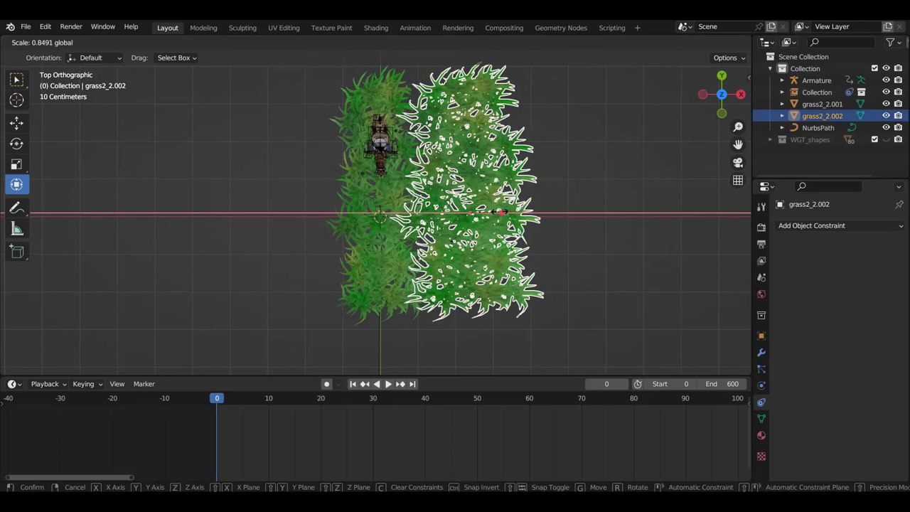
pyautogui.click(499, 212)
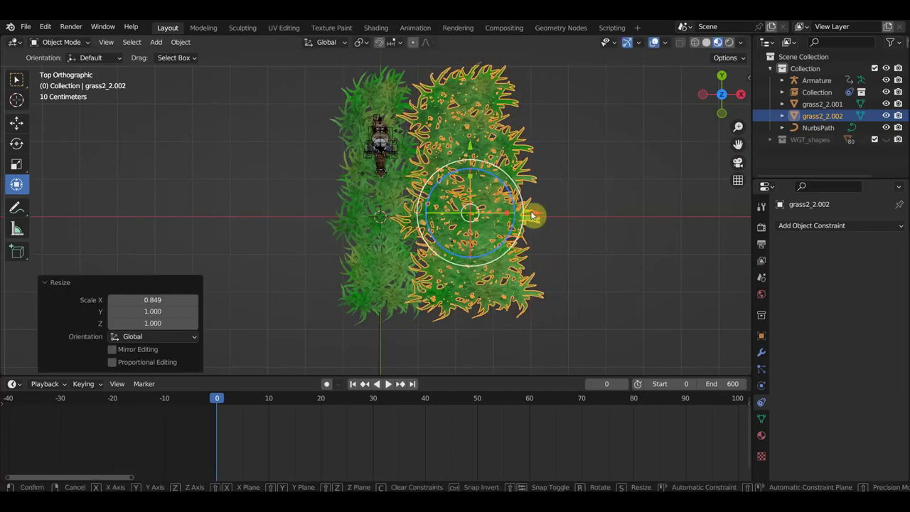
pyautogui.press('g')
pyautogui.press('x')
pyautogui.click(532, 215)
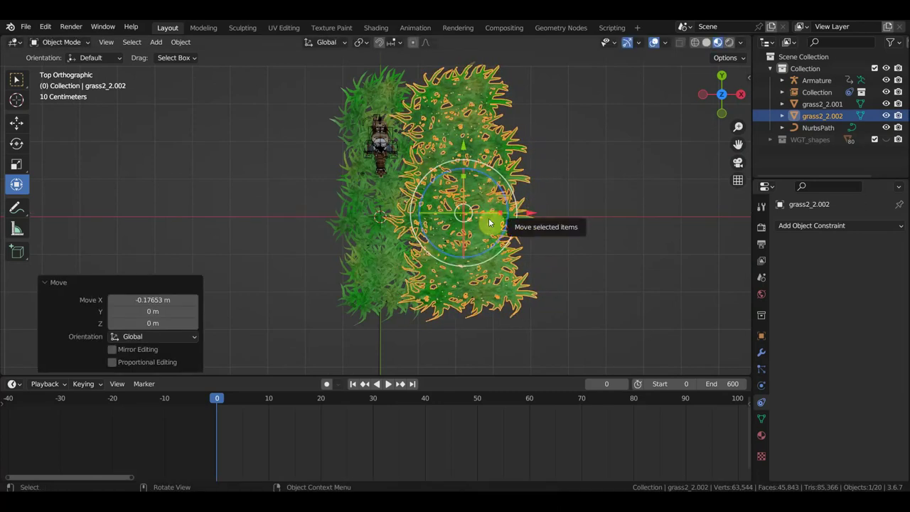
# Widen the left clump grass2_2.001 to 1.412 along X and duplicate it
pyautogui.click(380, 235)
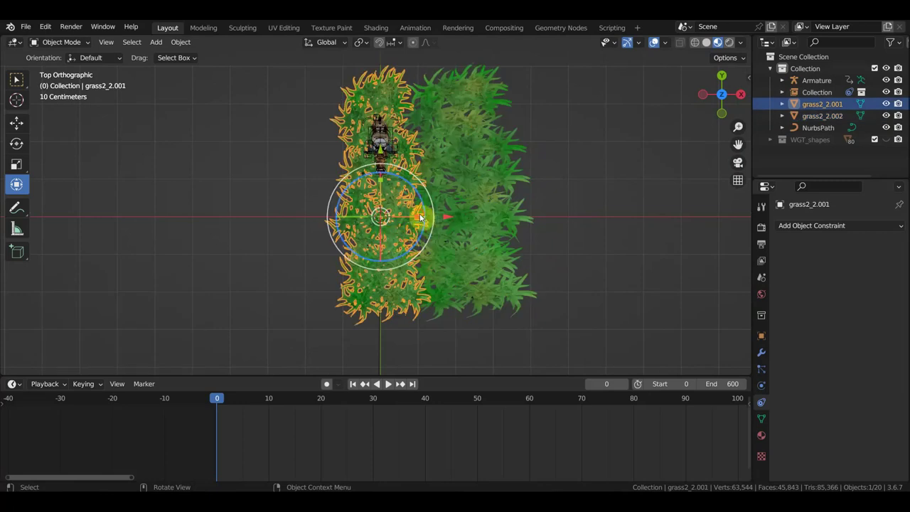
pyautogui.moveTo(420, 219)
pyautogui.mouseDown()
pyautogui.moveTo(439, 219)
pyautogui.moveTo(431, 216)
pyautogui.mouseUp()
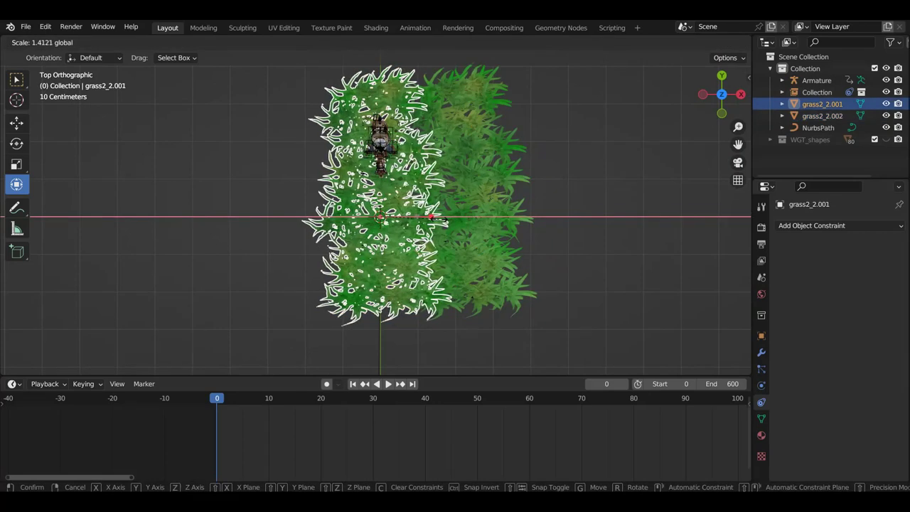
pyautogui.click(504, 234)
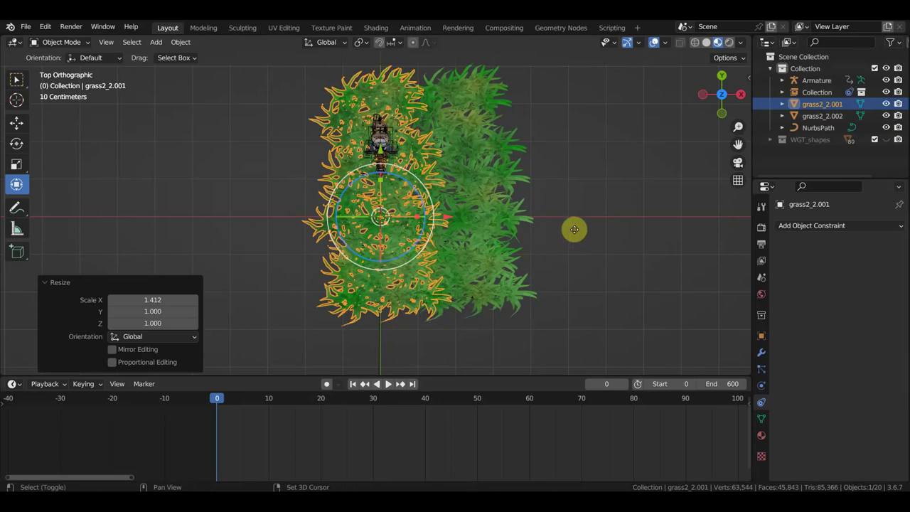
pyautogui.hotkey('shift', 'd')
# Move the grass copy grass2_2.003 to the left of the patch
pyautogui.rightClick(465, 221)
pyautogui.press('g')
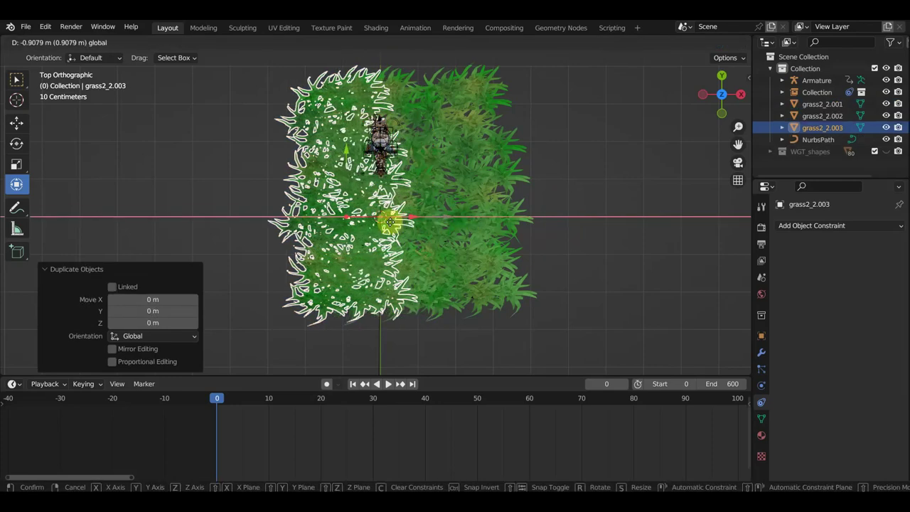
pyautogui.click(357, 226)
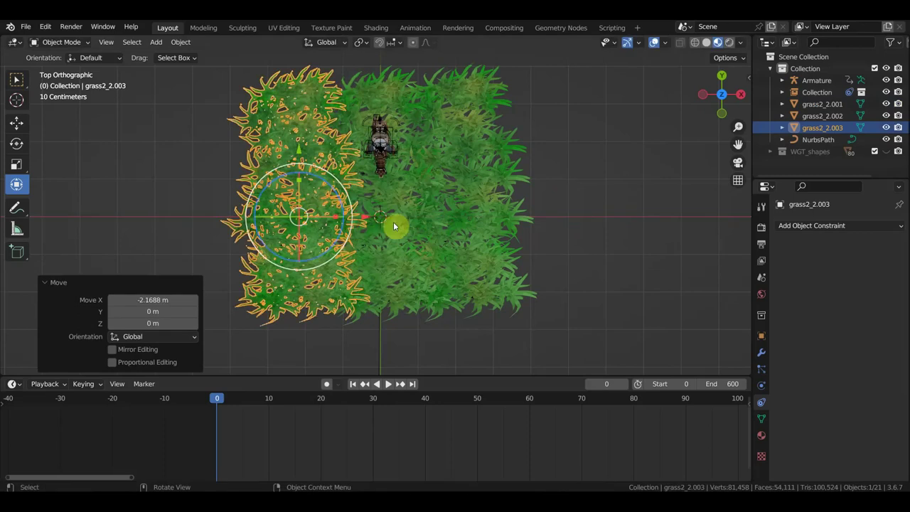
# Duplicate the copy again and slide the new one -1.9418 m along X
pyautogui.hotkey('shift', 'd')
pyautogui.rightClick(577, 230)
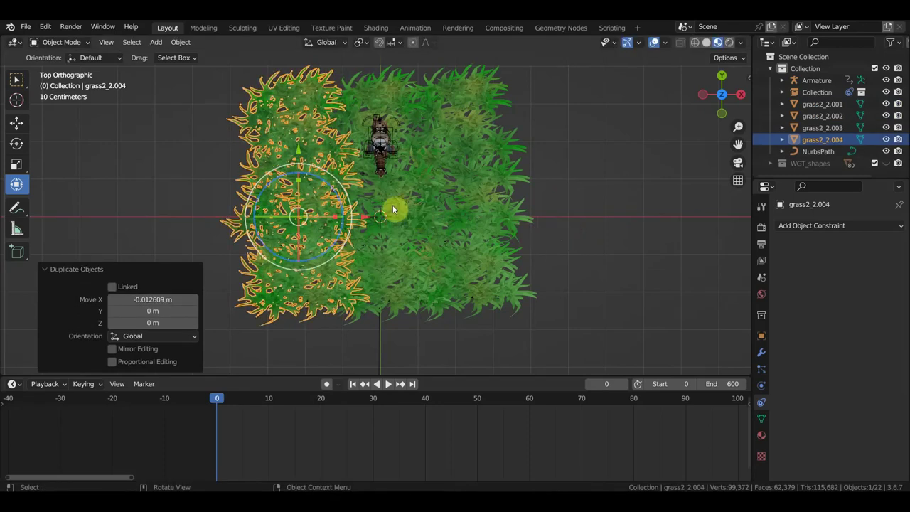
pyautogui.press('g')
pyautogui.press('x')
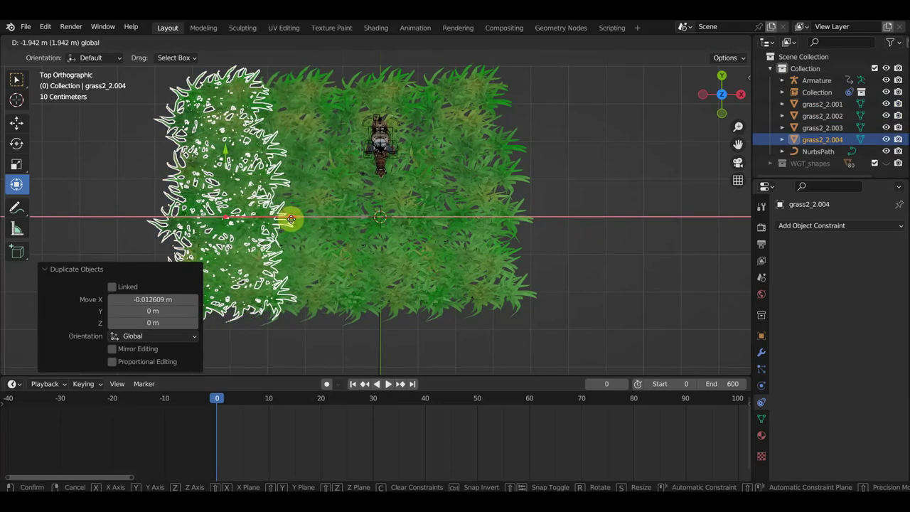
pyautogui.click(349, 226)
# Inspect the widened grass patch from several angles, then delete the extra copy grass2_2.004
pyautogui.moveTo(351, 226)
pyautogui.mouseDown(button='middle')
pyautogui.moveTo(336, 194)
pyautogui.moveTo(345, 144)
pyautogui.mouseUp(button='middle')
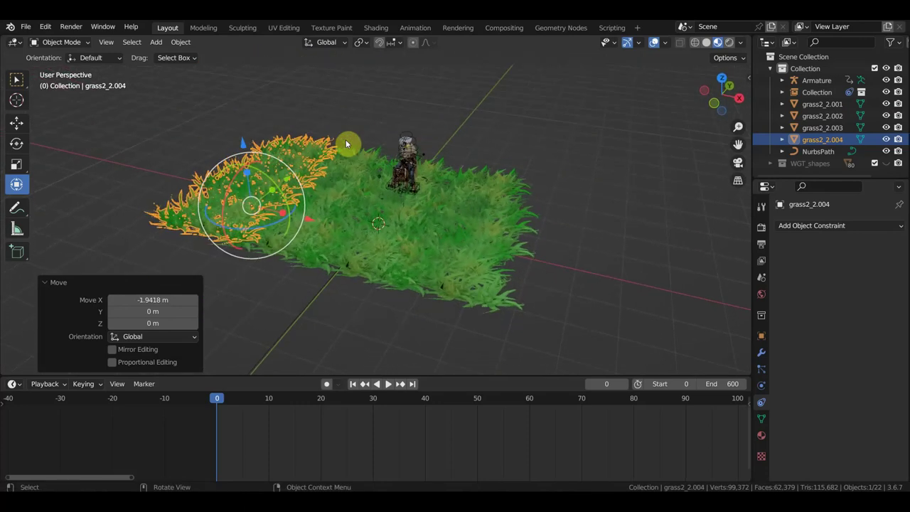
pyautogui.moveTo(417, 178); pyautogui.dragTo(402, 176, button='middle')
pyautogui.moveTo(274, 170); pyautogui.dragTo(295, 152, button='middle')
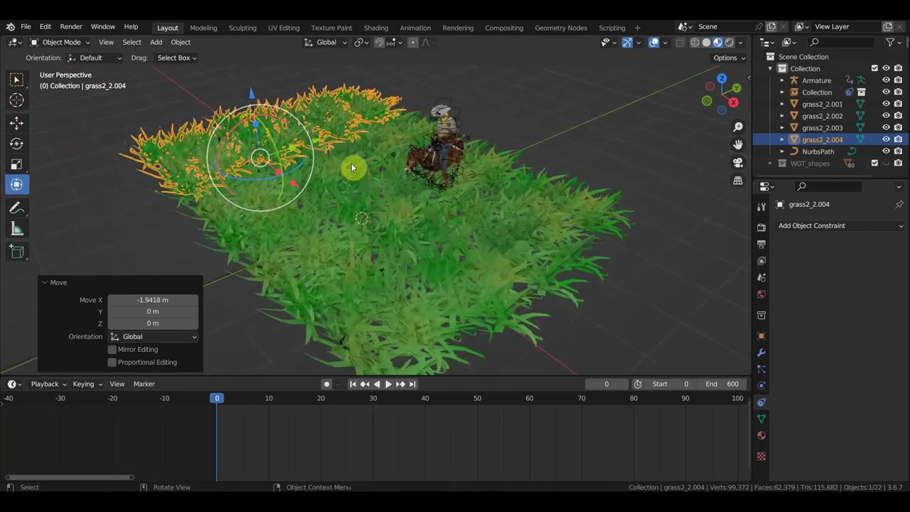
pyautogui.moveTo(351, 163)
pyautogui.mouseDown(button='middle')
pyautogui.moveTo(372, 148)
pyautogui.moveTo(365, 187)
pyautogui.moveTo(429, 227)
pyautogui.moveTo(420, 219)
pyautogui.mouseUp(button='middle')
pyautogui.scroll(-3, 389, 163)
pyautogui.scroll(2, 423, 219)
pyautogui.press('KP_7')
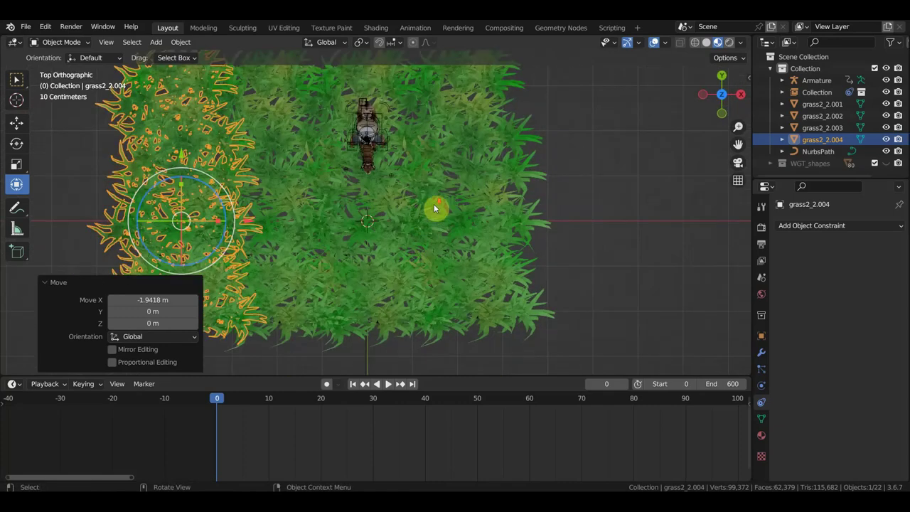
pyautogui.scroll(-3, 433, 204)
pyautogui.press('Delete')
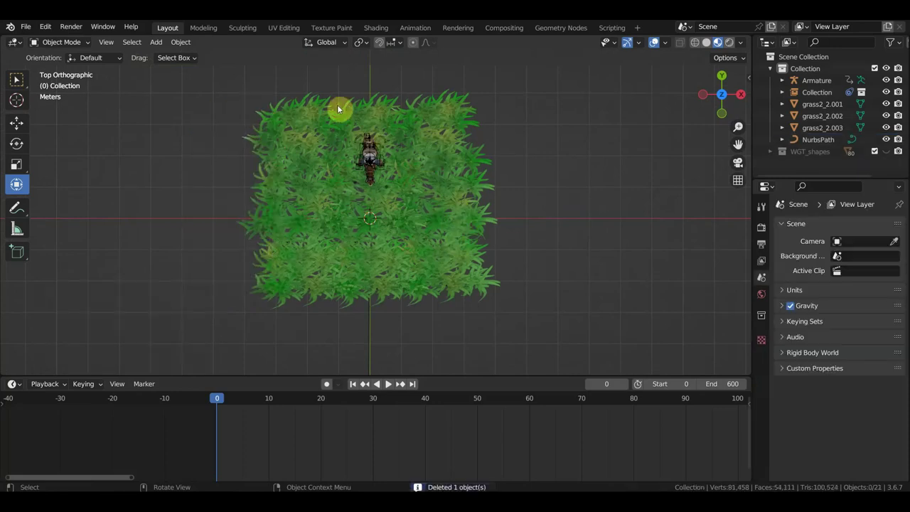
# Select the three grass clumps and move them -6.8199 m along X
pyautogui.keyDown('ctrl'); pyautogui.moveTo(340, 274); pyautogui.dragTo(307, 246, button='middle'); pyautogui.keyUp('ctrl')
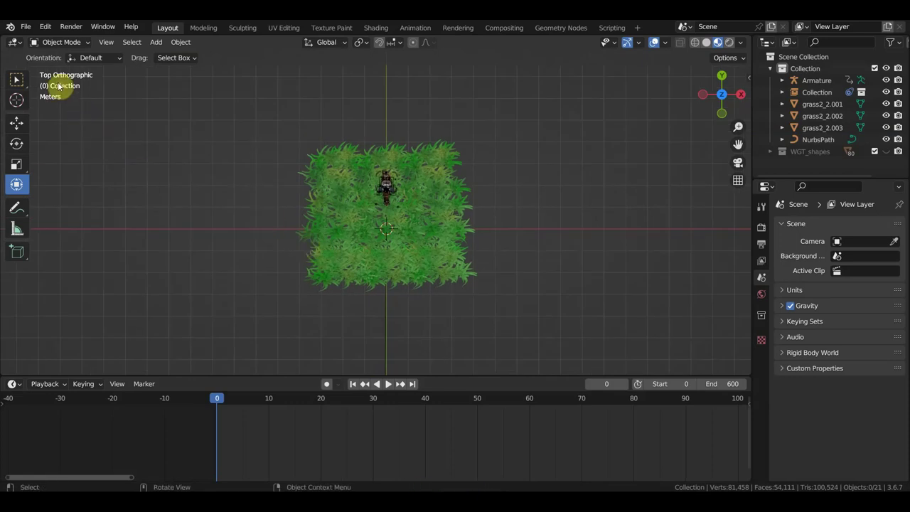
pyautogui.click(26, 28)
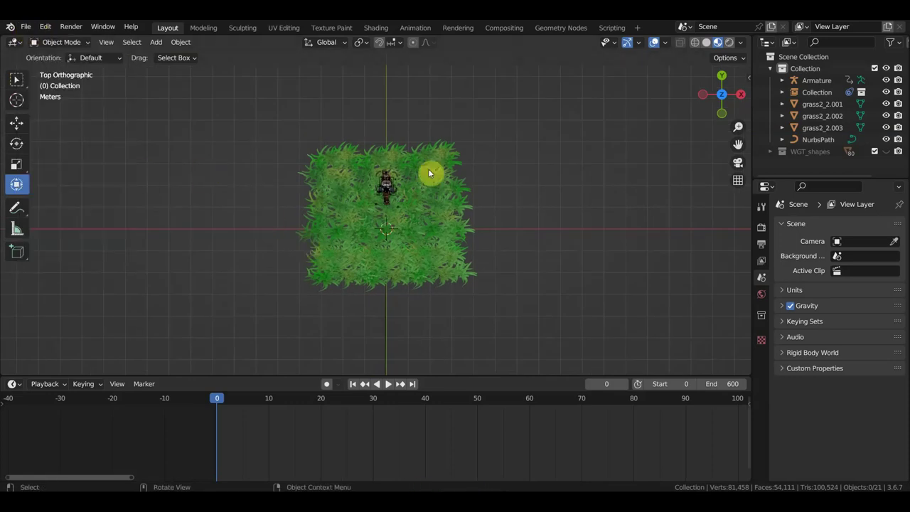
pyautogui.click(447, 262)
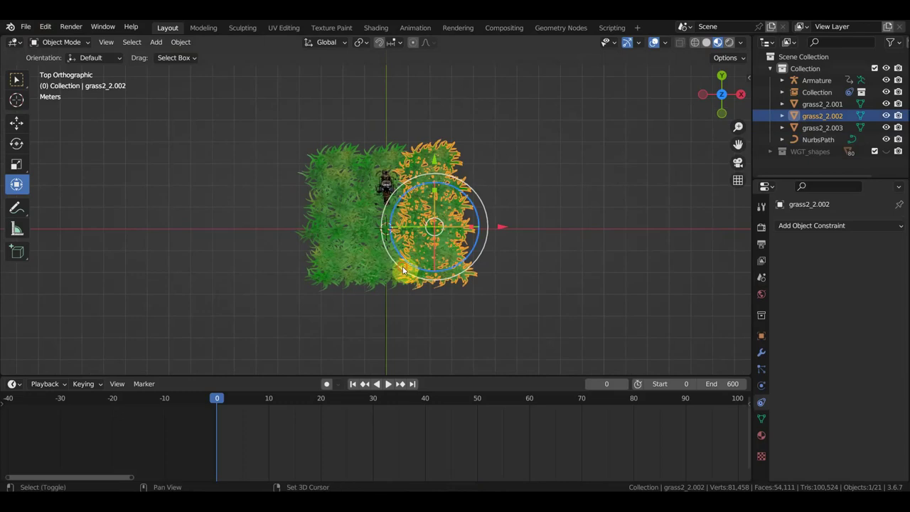
pyautogui.keyDown('shift'); pyautogui.click(398, 270); pyautogui.keyUp('shift')
pyautogui.keyDown('shift'); pyautogui.click(358, 275); pyautogui.keyUp('shift')
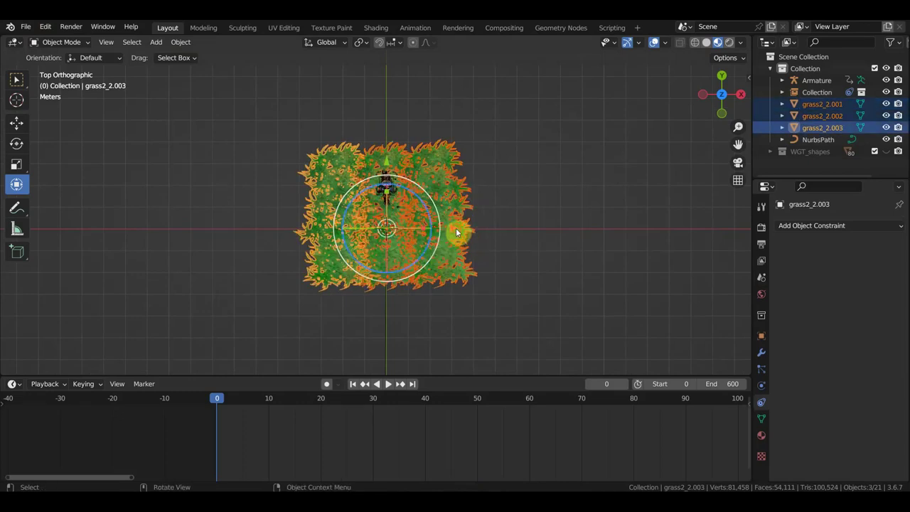
pyautogui.moveTo(456, 228); pyautogui.dragTo(307, 228)
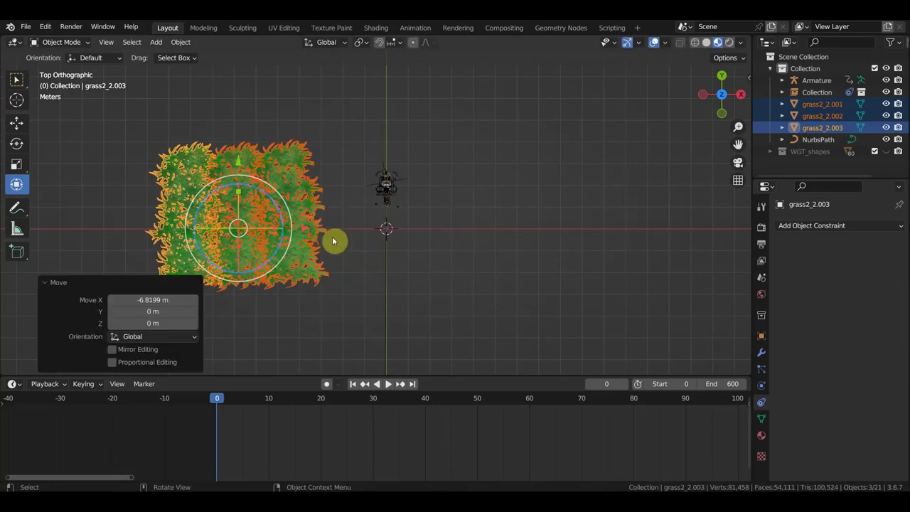
pyautogui.scroll(2, 332, 241)
pyautogui.keyDown('shift'); pyautogui.moveTo(347, 252); pyautogui.dragTo(504, 233, button='middle'); pyautogui.keyUp('shift')
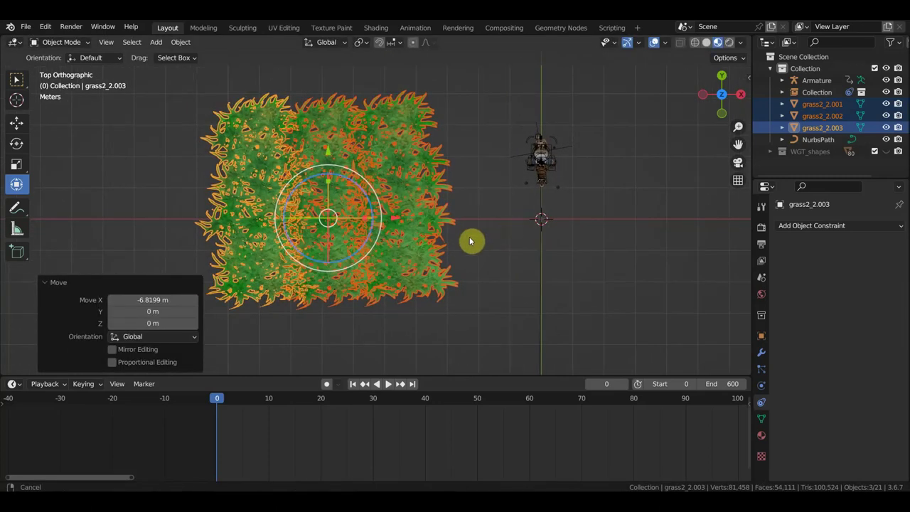
# Deselect the grass and add a 2 m plane at the origin
pyautogui.click(494, 244)
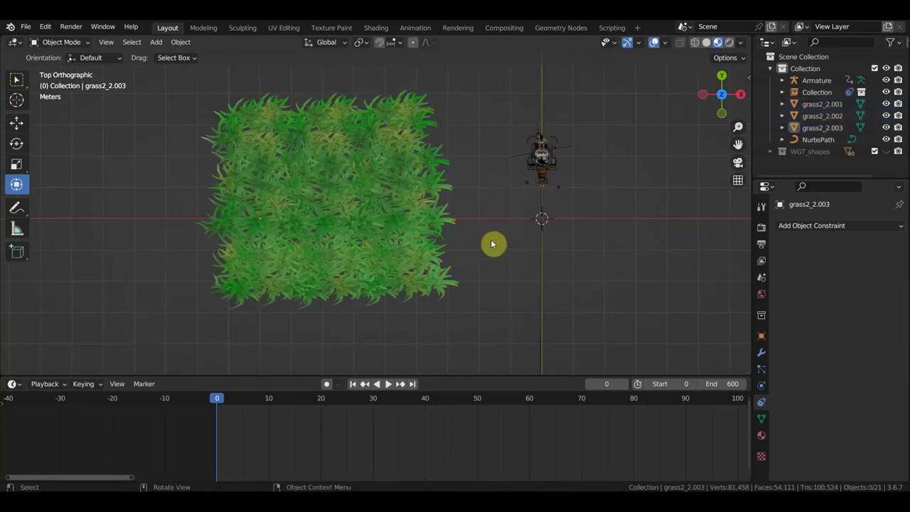
pyautogui.hotkey('shift', 'a')
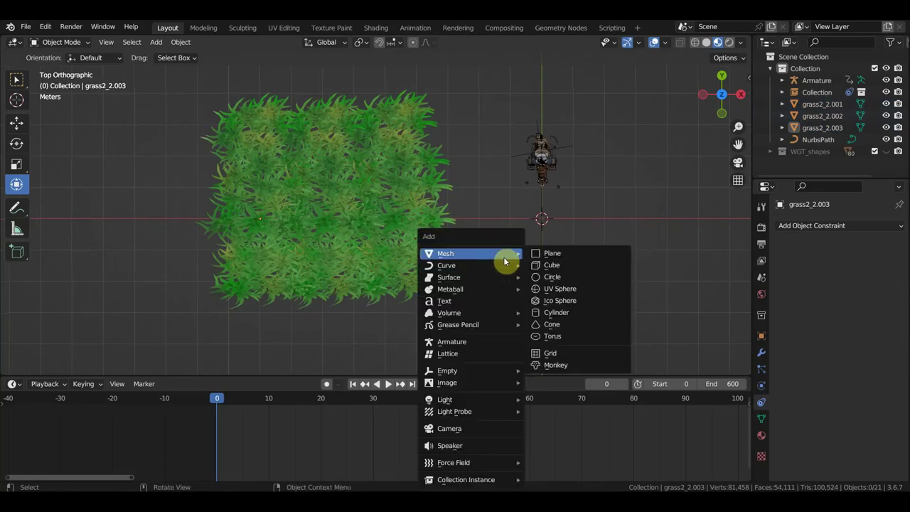
pyautogui.click(558, 254)
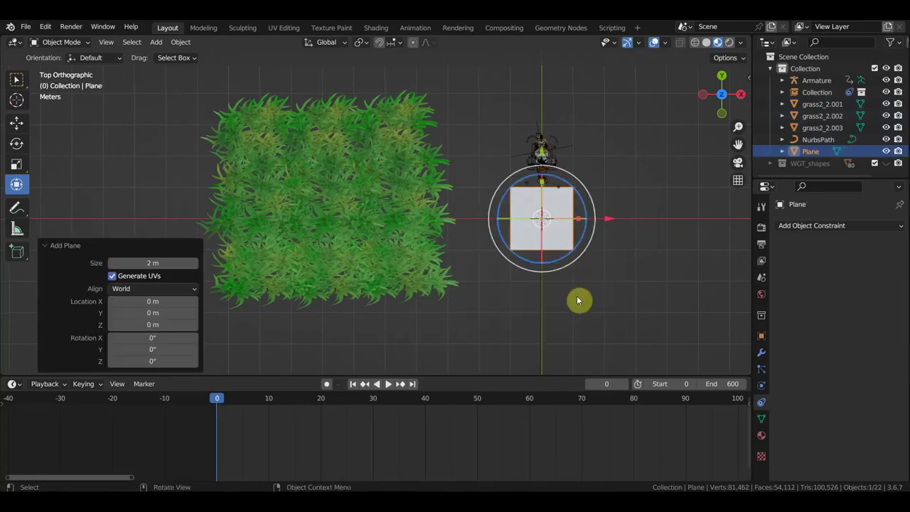
# Scale the plane to 3.802 and slide it along X beneath the grass clumps
pyautogui.press('s')
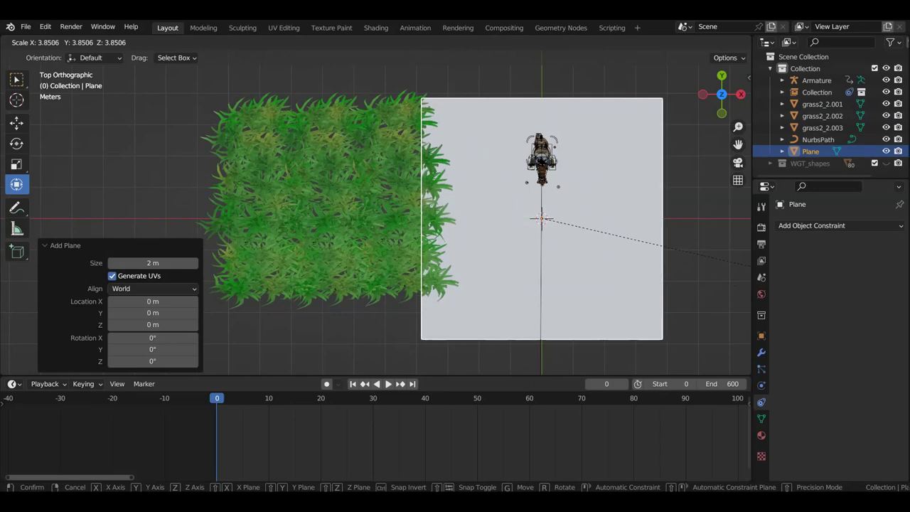
pyautogui.click(121, 293)
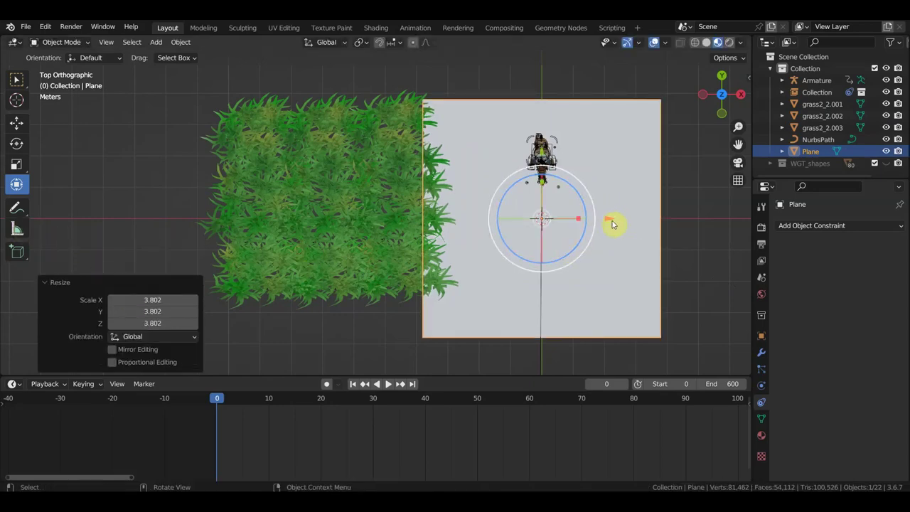
pyautogui.press('g')
pyautogui.press('x')
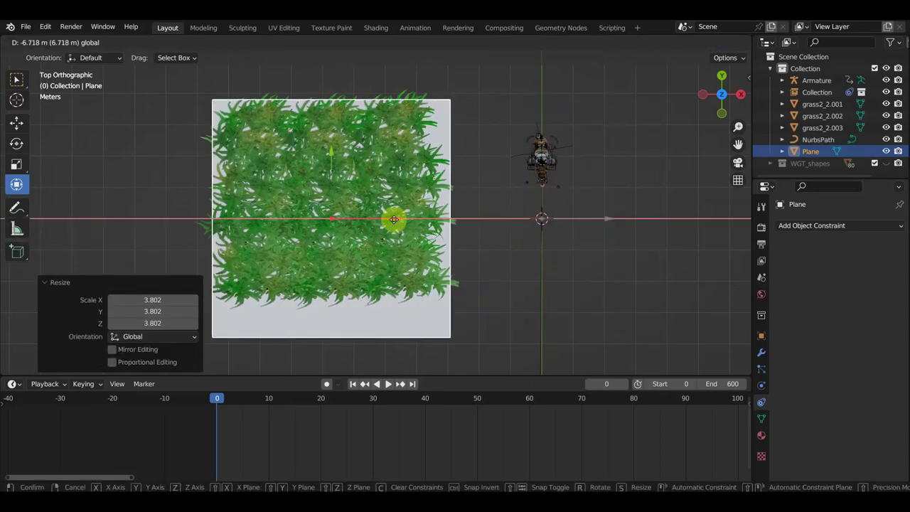
pyautogui.click(391, 218)
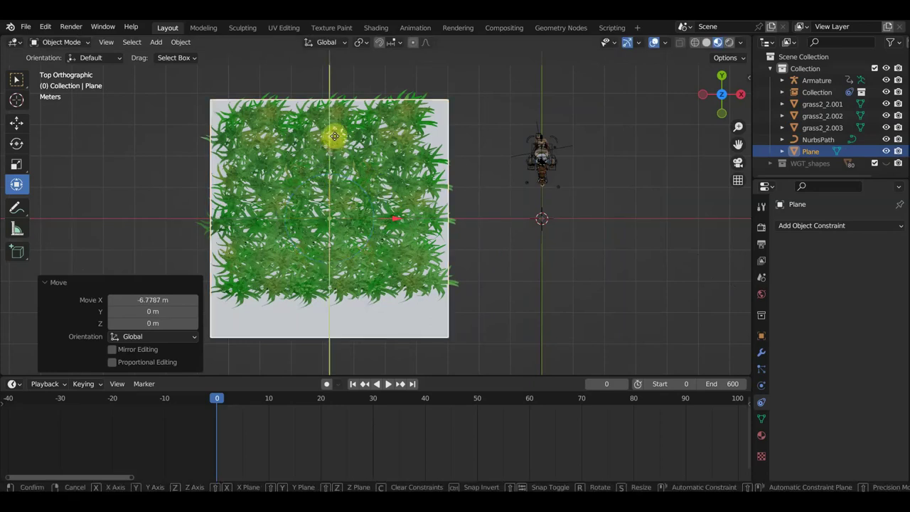
pyautogui.press('g')
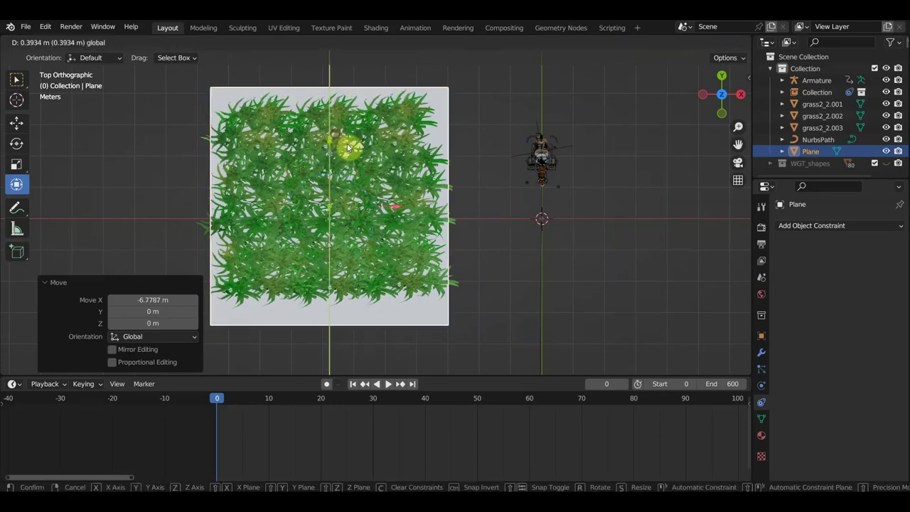
pyautogui.click(348, 147)
pyautogui.press('g')
pyautogui.press('x')
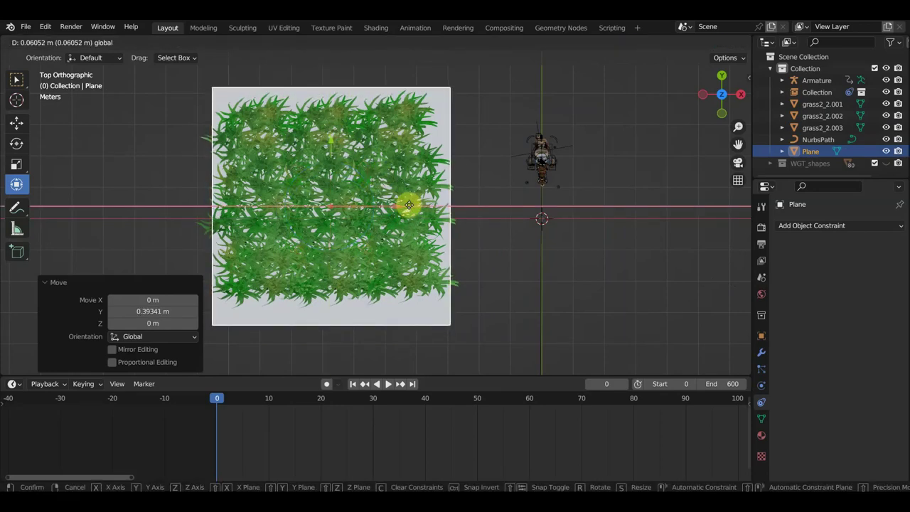
pyautogui.click(410, 207)
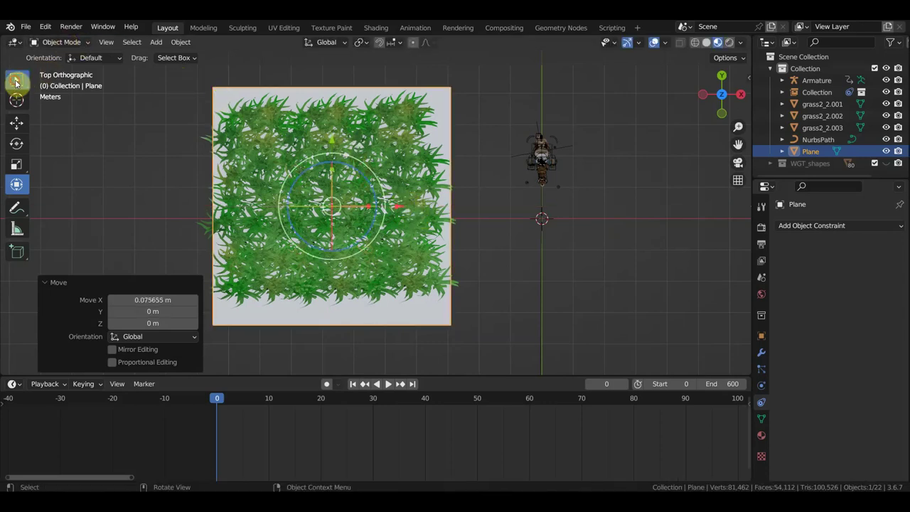
pyautogui.click(15, 82)
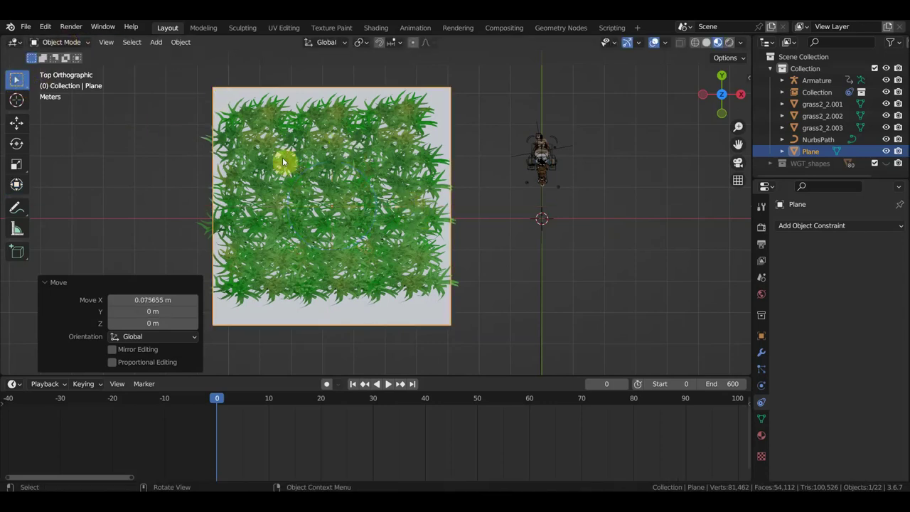
# Give the plane a new Principled BSDF material with its base colour Value dragged to 0
pyautogui.click(762, 436)
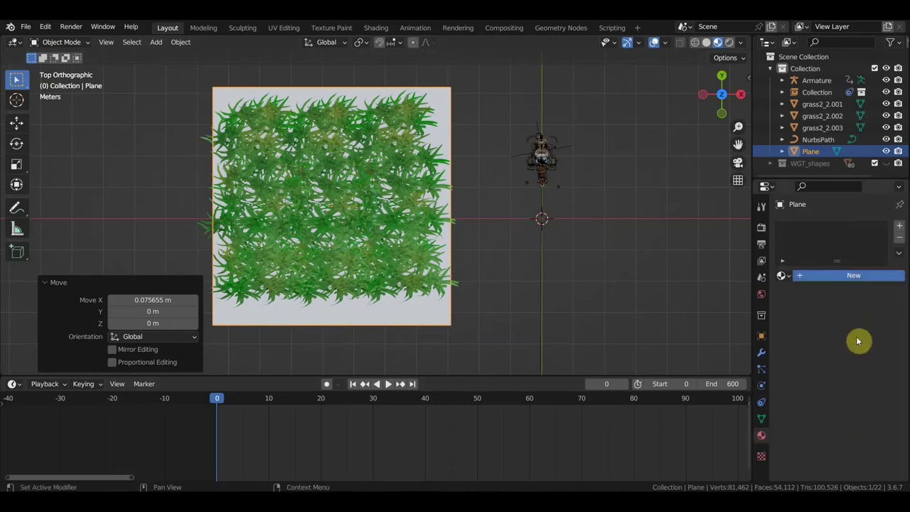
pyautogui.click(853, 275)
pyautogui.click(863, 400)
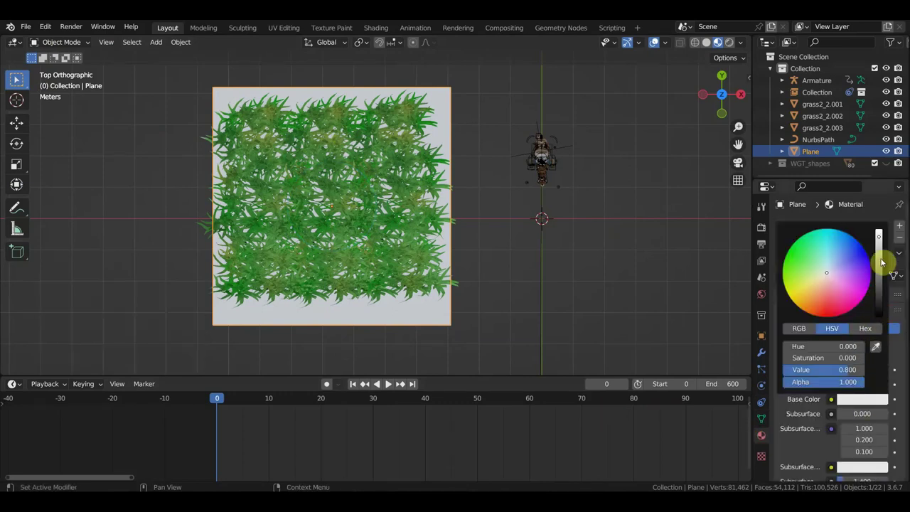
pyautogui.moveTo(880, 239); pyautogui.dragTo(879, 314)
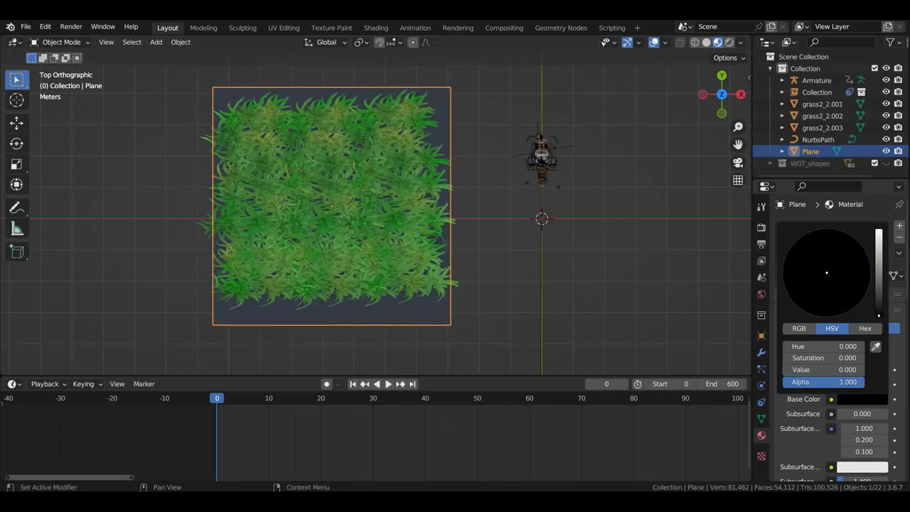
pyautogui.scroll(2, 438, 251)
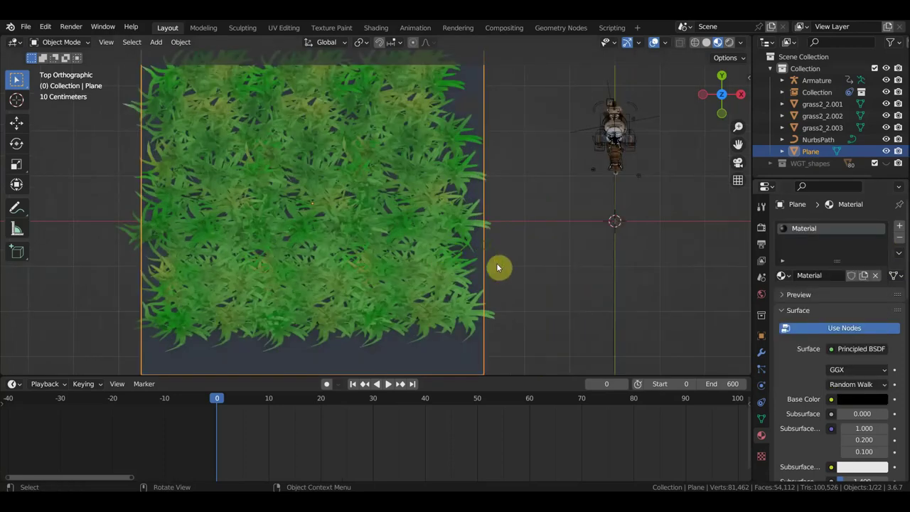
pyautogui.keyDown('shift'); pyautogui.moveTo(496, 268); pyautogui.dragTo(515, 271, button='middle'); pyautogui.keyUp('shift')
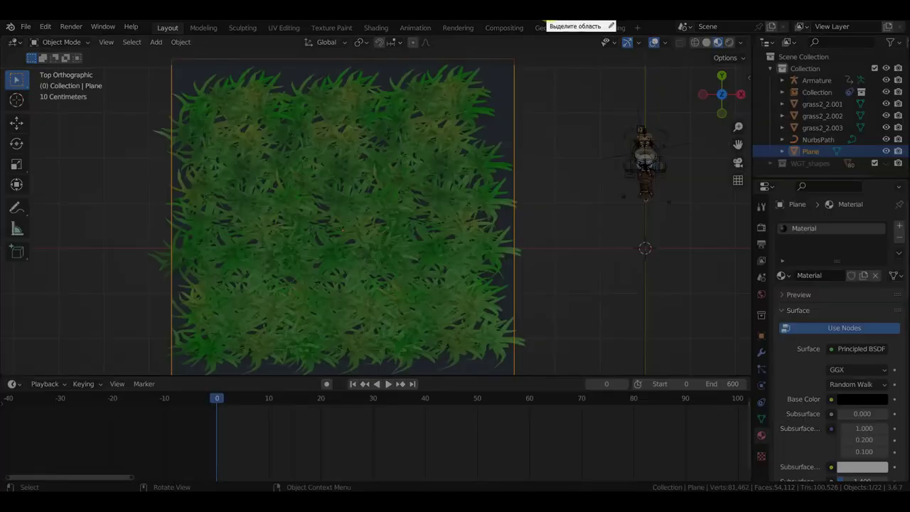
# Capture a 725x677 Lightshot screenshot of the top-down grass patch and save it
pyautogui.moveTo(194, 99); pyautogui.dragTo(480, 343)
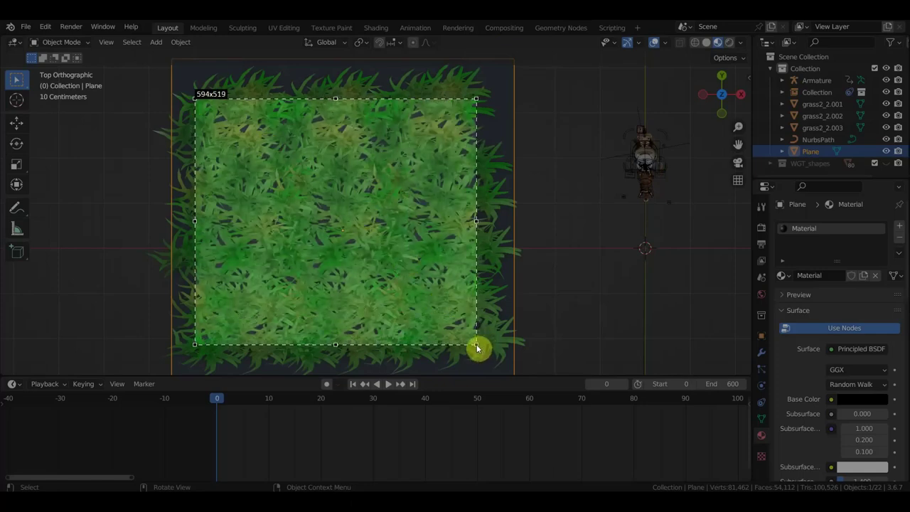
pyautogui.moveTo(479, 342); pyautogui.dragTo(477, 344)
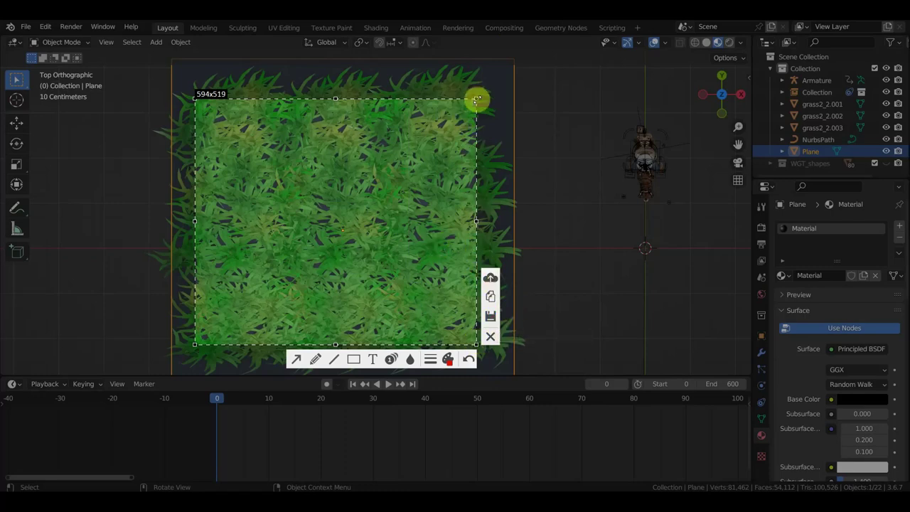
pyautogui.moveTo(476, 99); pyautogui.dragTo(511, 65)
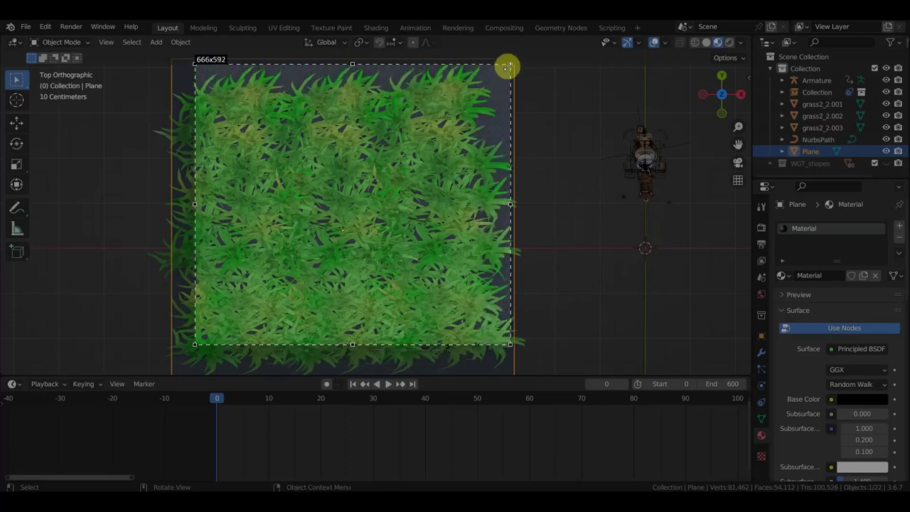
pyautogui.moveTo(194, 345); pyautogui.dragTo(171, 367)
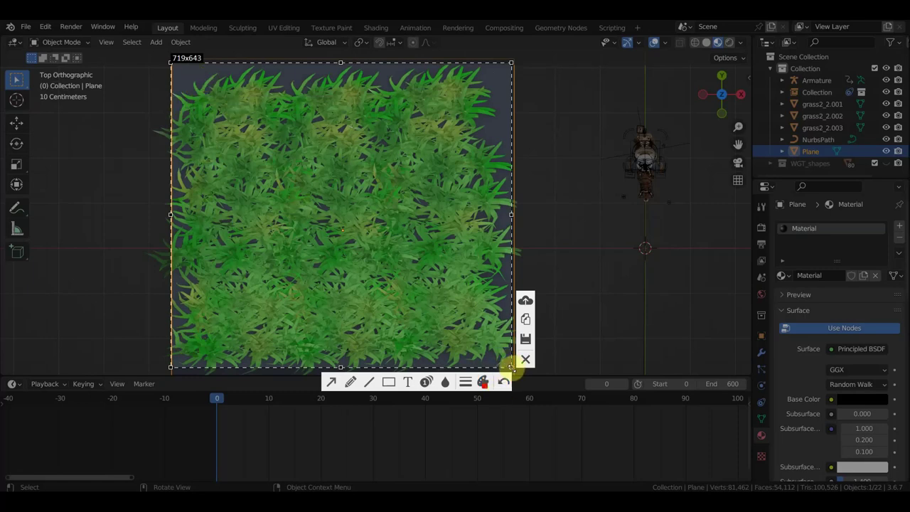
pyautogui.moveTo(511, 367); pyautogui.dragTo(514, 384)
pyautogui.click(528, 357)
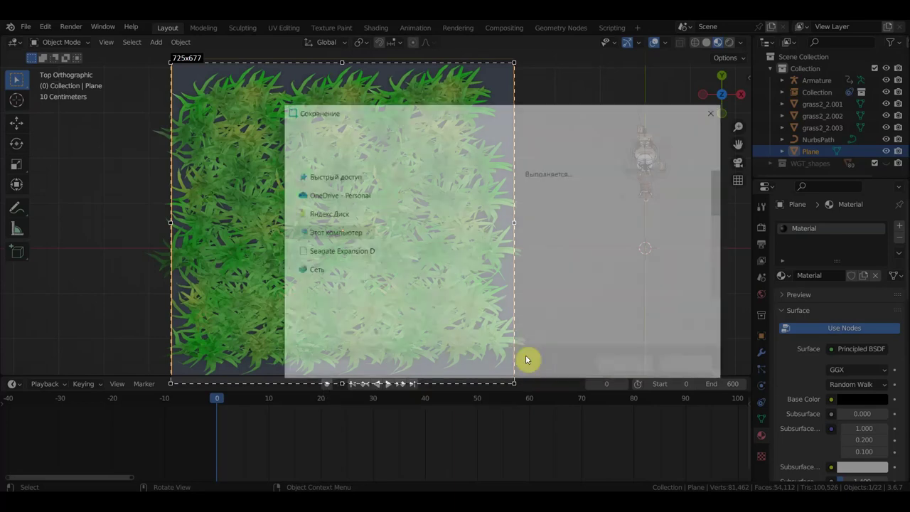
pyautogui.click(628, 366)
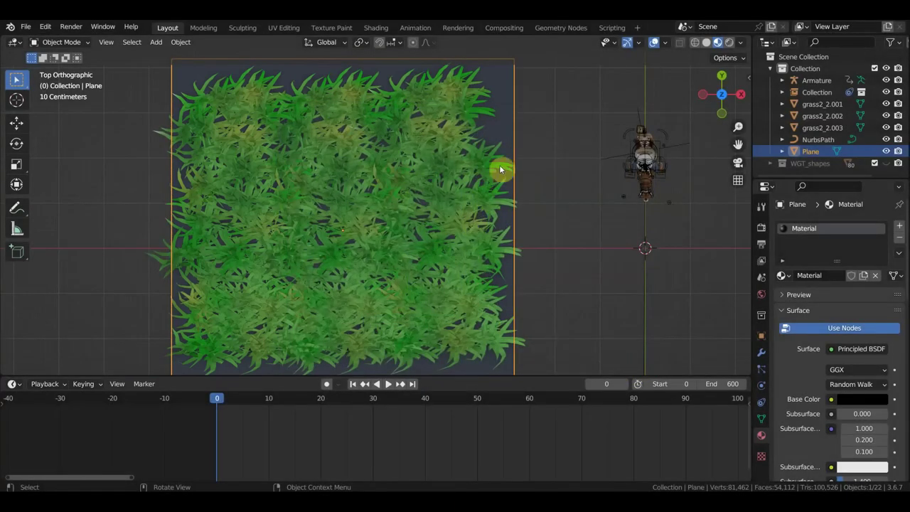
# Delete the dark plane and move the three grass clumps 6.7031 m along X
pyautogui.press('Delete')
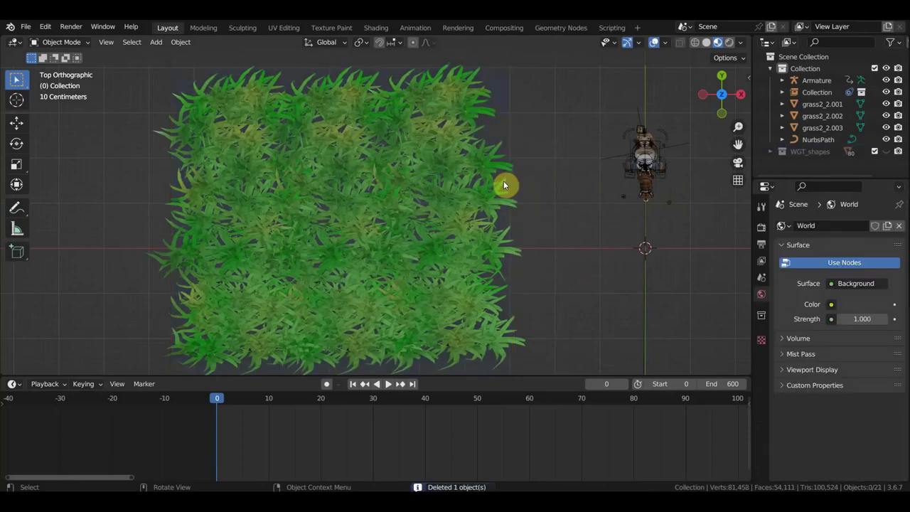
pyautogui.scroll(-2, 408, 274)
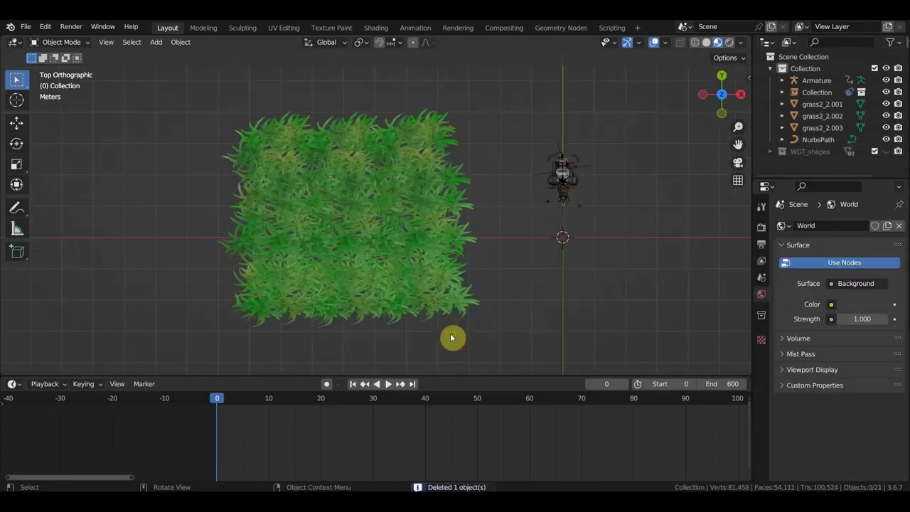
pyautogui.moveTo(469, 345); pyautogui.dragTo(236, 104)
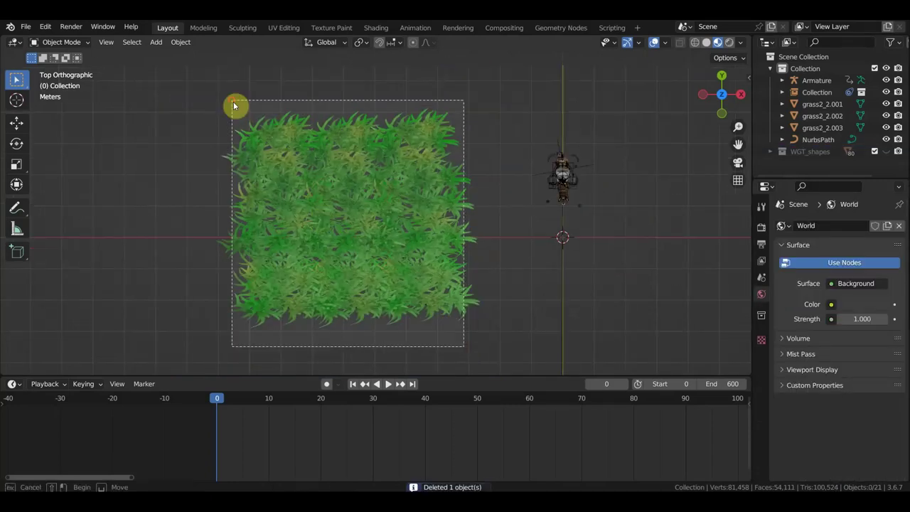
pyautogui.click(17, 123)
pyautogui.moveTo(376, 232); pyautogui.dragTo(597, 259)
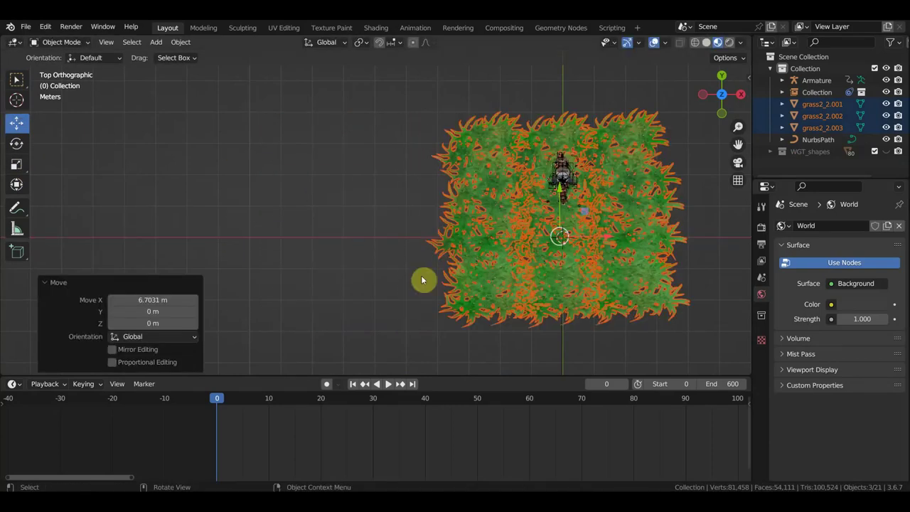
pyautogui.scroll(-1, 213, 220)
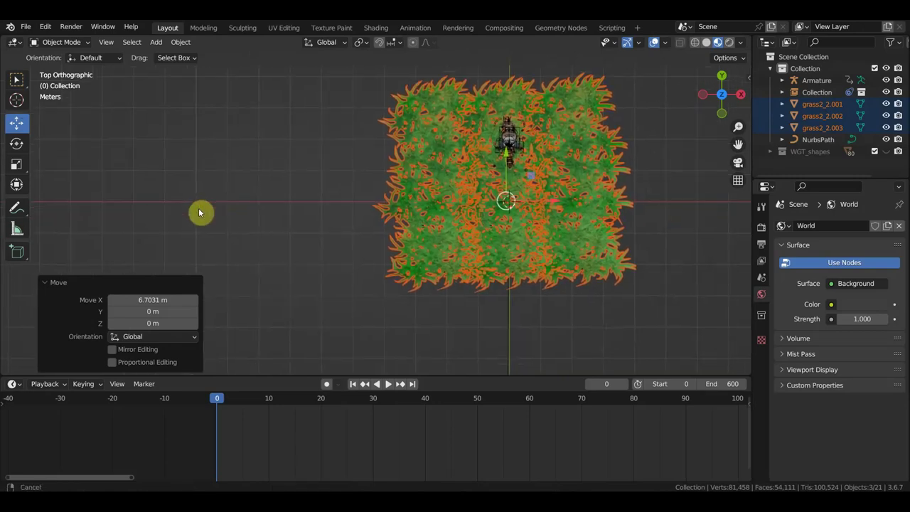
pyautogui.scroll(-1, 242, 203)
pyautogui.moveTo(242, 204)
pyautogui.keyDown('shift'); pyautogui.mouseDown(button='middle')
pyautogui.moveTo(249, 246)
pyautogui.moveTo(266, 234)
pyautogui.mouseUp(button='middle'); pyautogui.keyUp('shift')
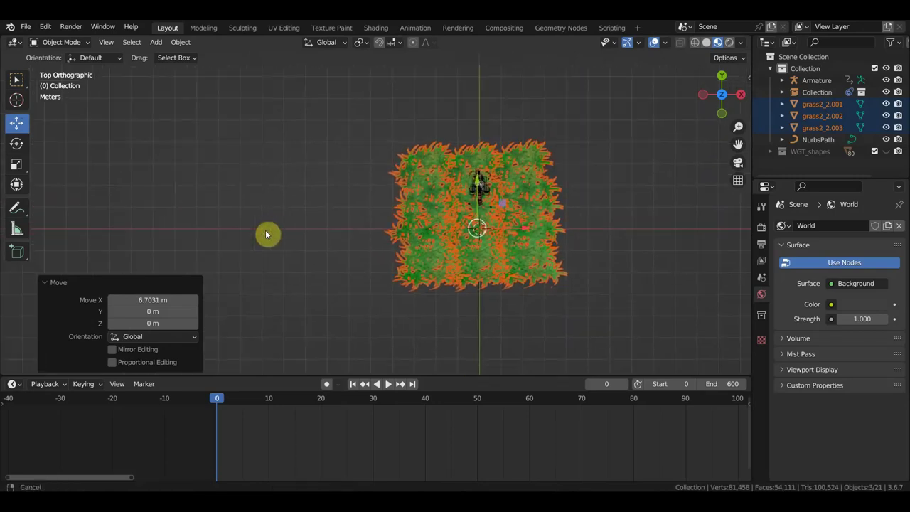
# Import 'Скриншот 10-01-2024 184000.jpg' from the Desktop as an image plane
pyautogui.click(155, 42)
pyautogui.moveTo(175, 184)
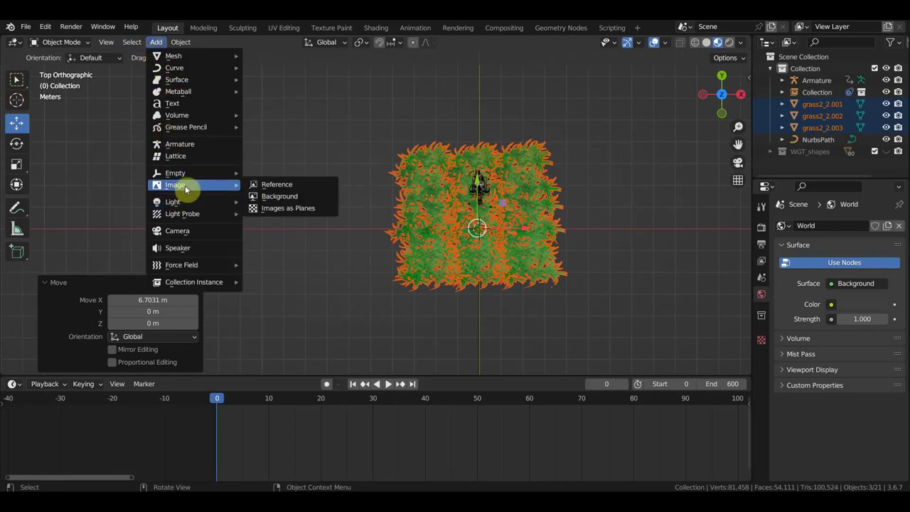
pyautogui.click(295, 207)
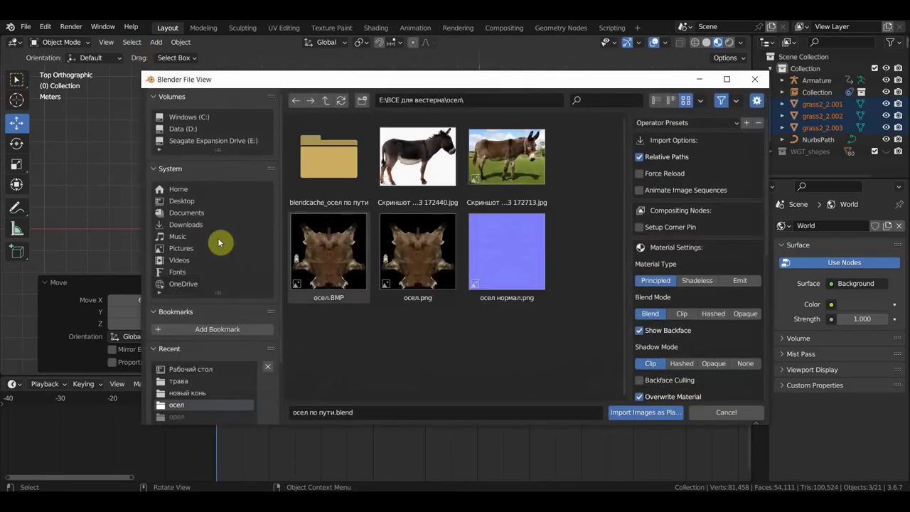
pyautogui.click(186, 202)
pyautogui.scroll(-3, 467, 344)
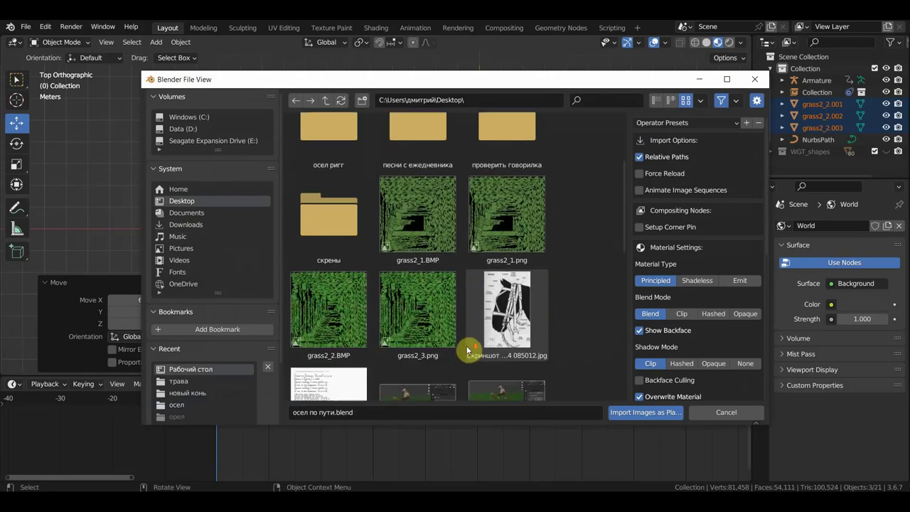
pyautogui.scroll(-3, 467, 345)
pyautogui.scroll(-3, 465, 346)
pyautogui.scroll(-2, 465, 345)
pyautogui.scroll(-2, 465, 345)
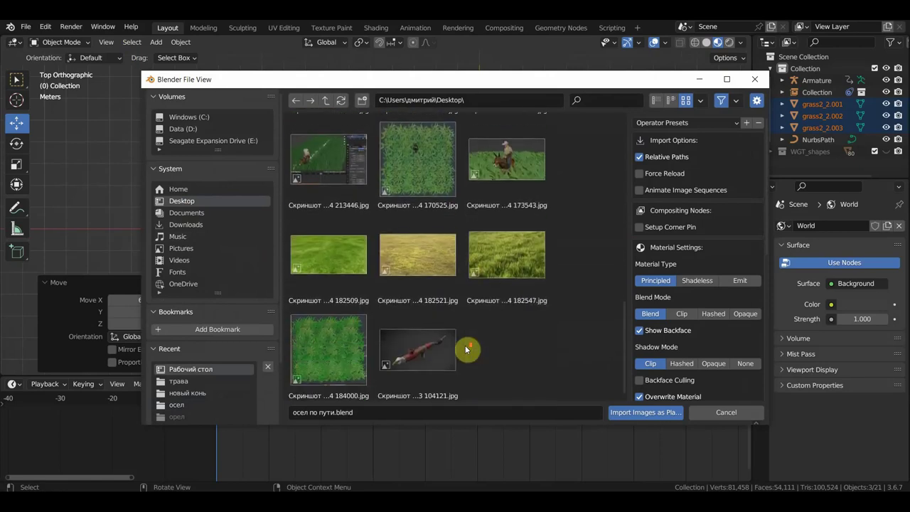
pyautogui.click(327, 348)
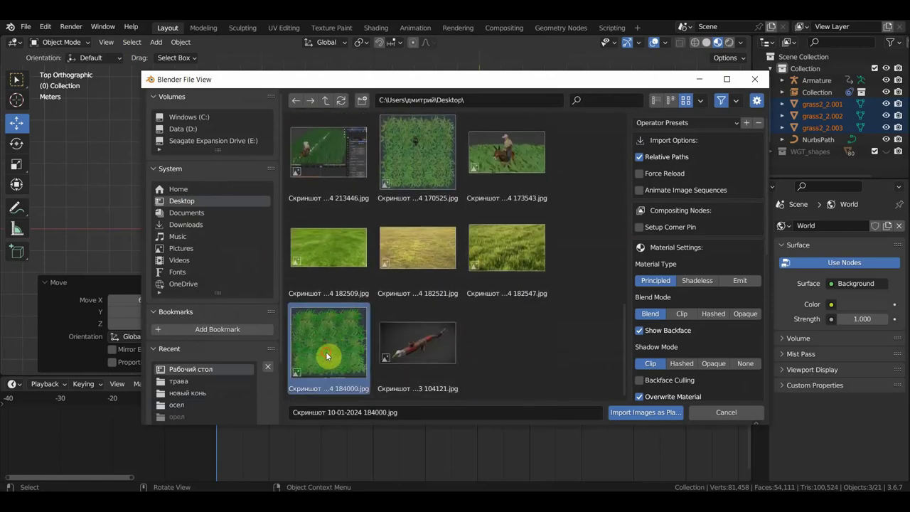
pyautogui.click(628, 413)
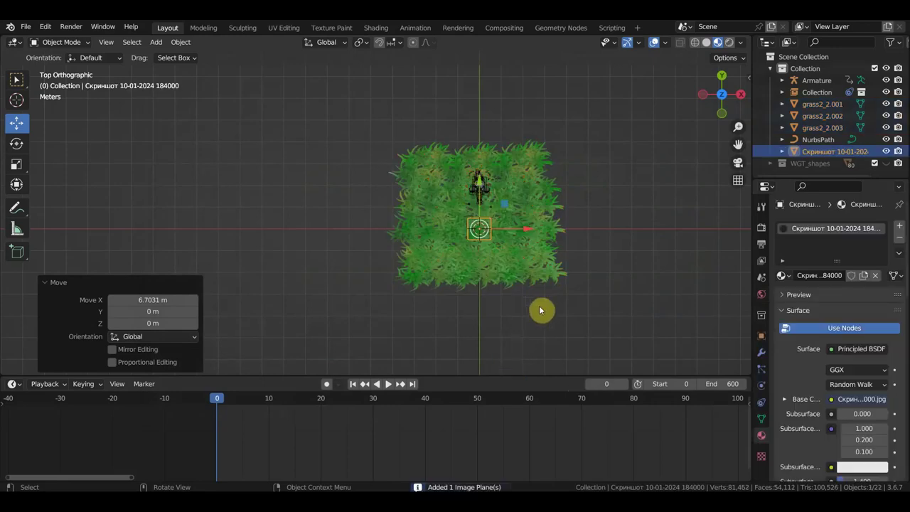
# Scale the image plane up about 6.6 times and place it left of the grass
pyautogui.press('s')
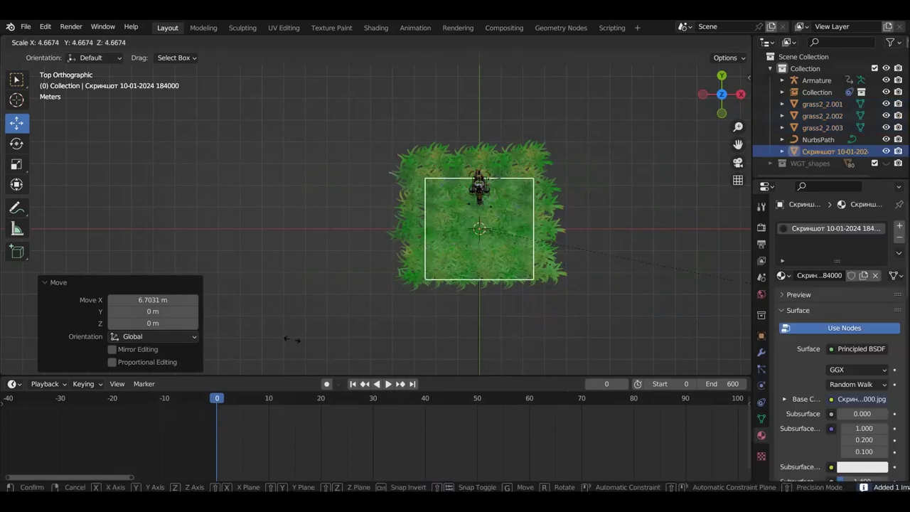
pyautogui.click(503, 344)
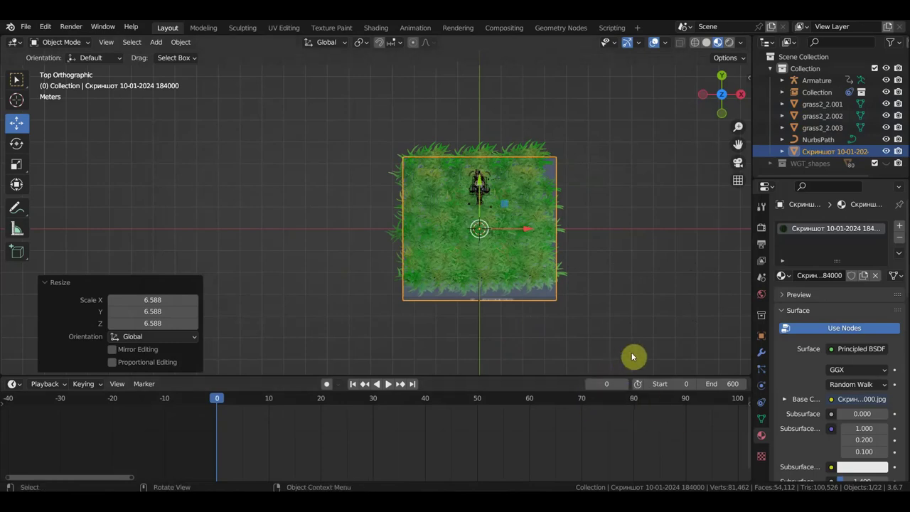
pyautogui.press('g')
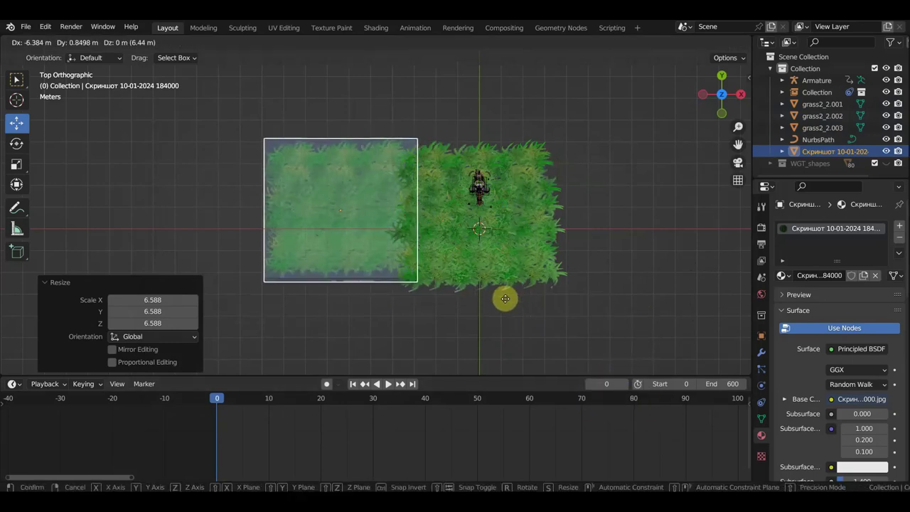
pyautogui.click(511, 314)
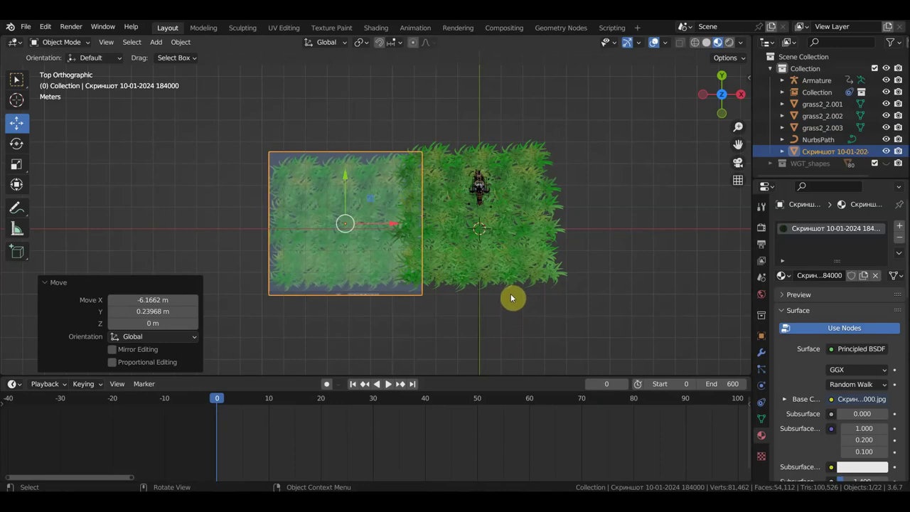
pyautogui.scroll(2, 468, 275)
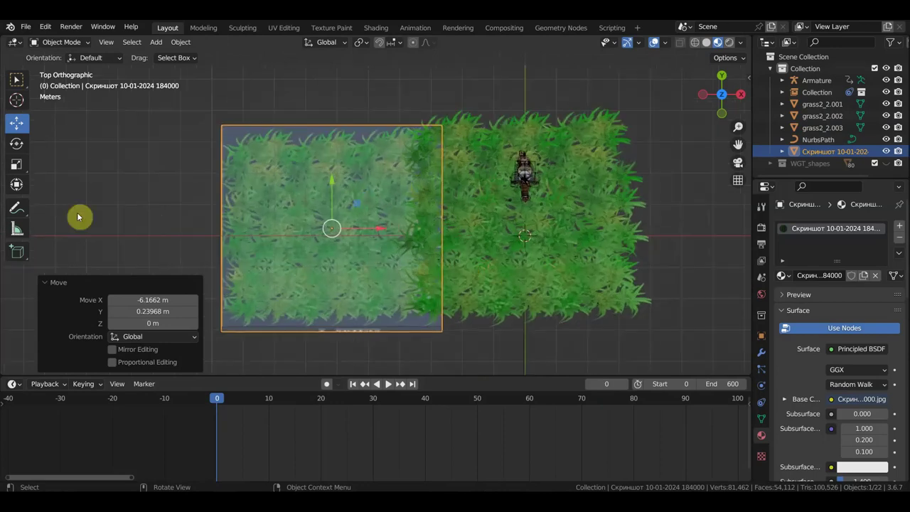
# Stretch the plane 1.146 along Y, raise it 0.18312 m, and switch to the Shading workspace
pyautogui.click(18, 185)
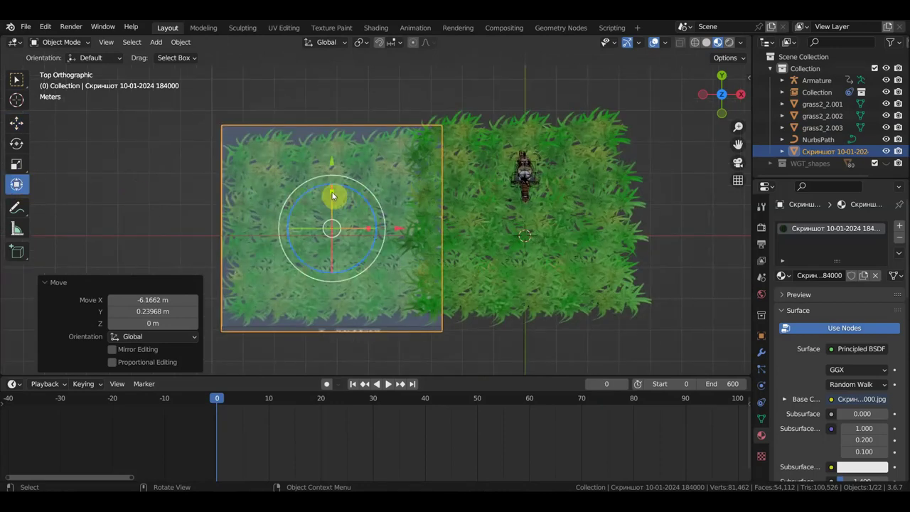
pyautogui.moveTo(332, 196); pyautogui.dragTo(332, 184)
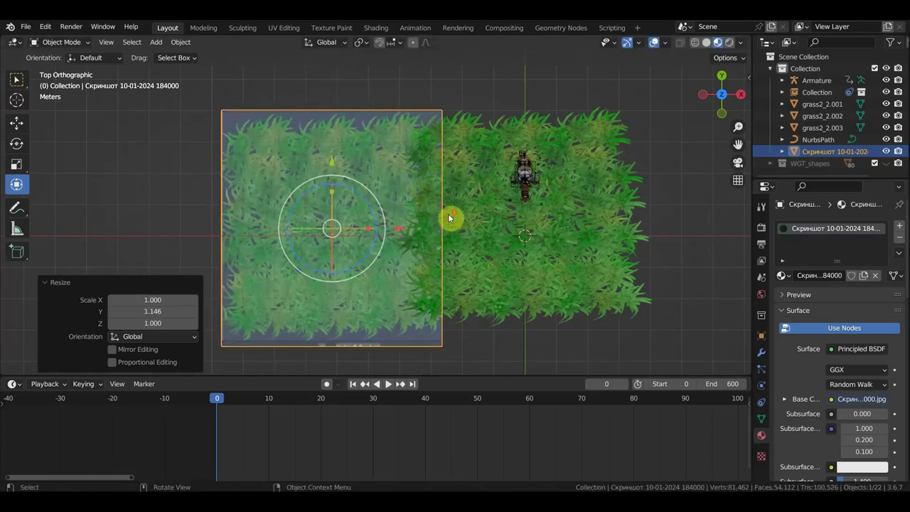
pyautogui.moveTo(490, 239); pyautogui.dragTo(478, 143, button='middle')
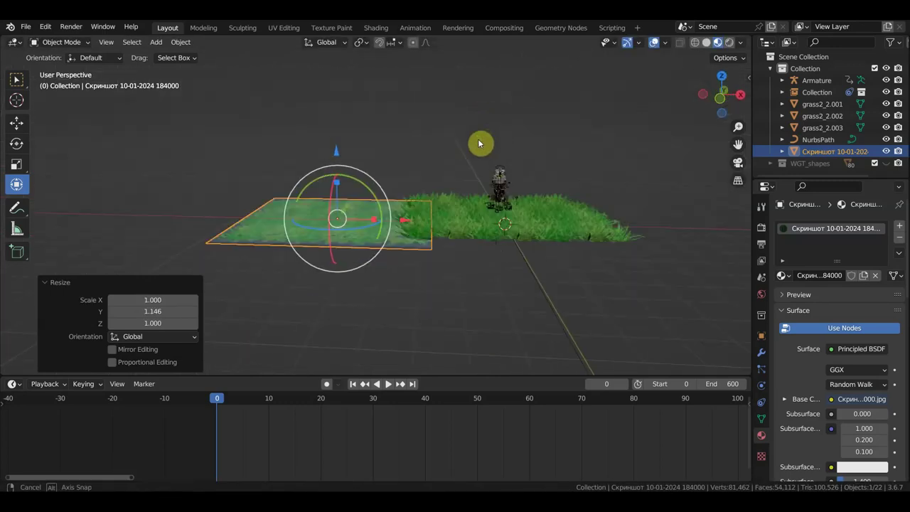
pyautogui.moveTo(336, 151); pyautogui.dragTo(341, 153)
pyautogui.moveTo(489, 242)
pyautogui.mouseDown(button='middle')
pyautogui.moveTo(454, 248)
pyautogui.moveTo(498, 270)
pyautogui.moveTo(524, 329)
pyautogui.moveTo(382, 270)
pyautogui.mouseUp(button='middle')
pyautogui.scroll(3, 455, 250)
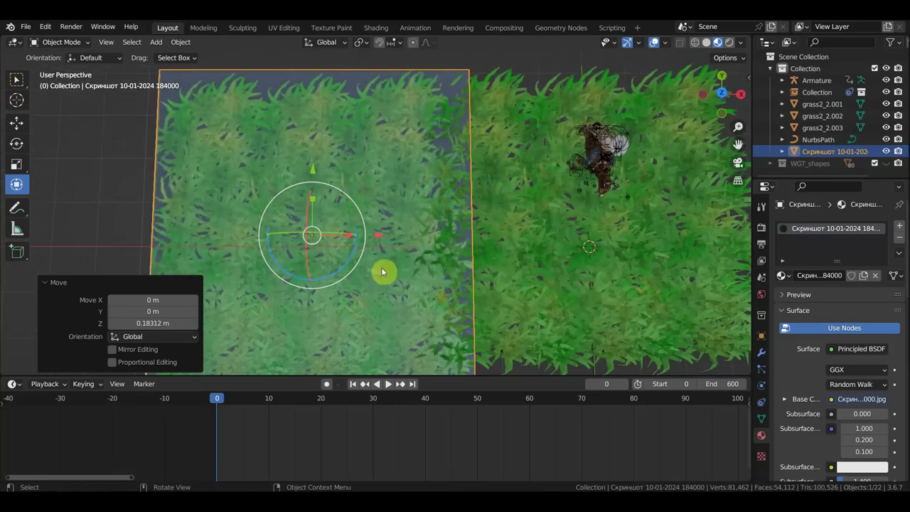
pyautogui.press('KP_7')
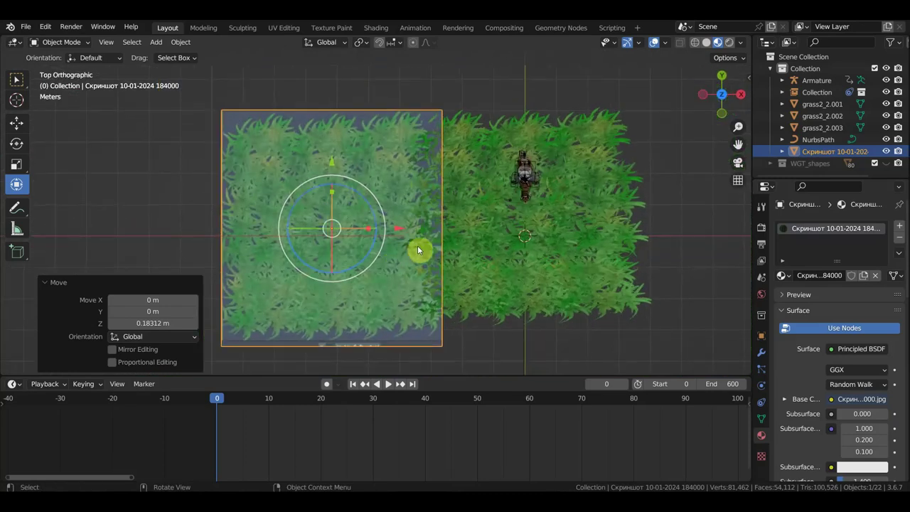
pyautogui.keyDown('shift'); pyautogui.moveTo(472, 221); pyautogui.dragTo(469, 205, button='middle'); pyautogui.keyUp('shift')
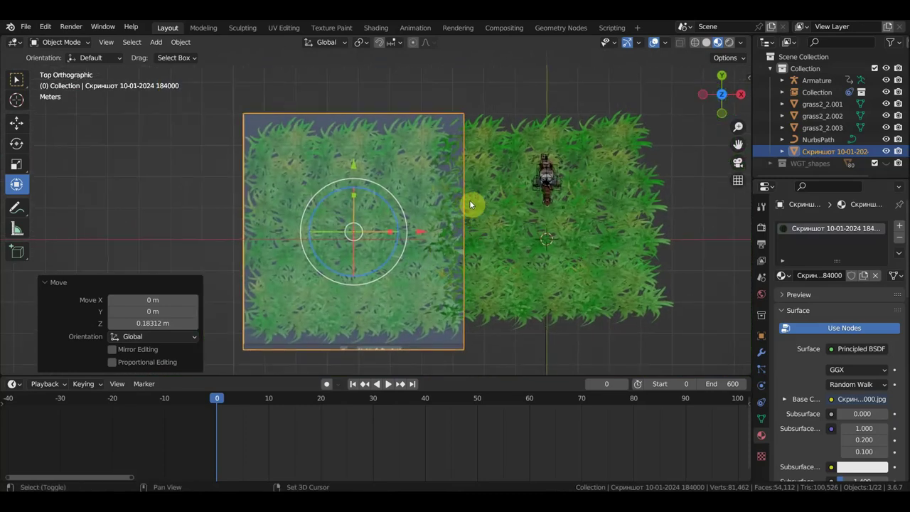
pyautogui.click(375, 27)
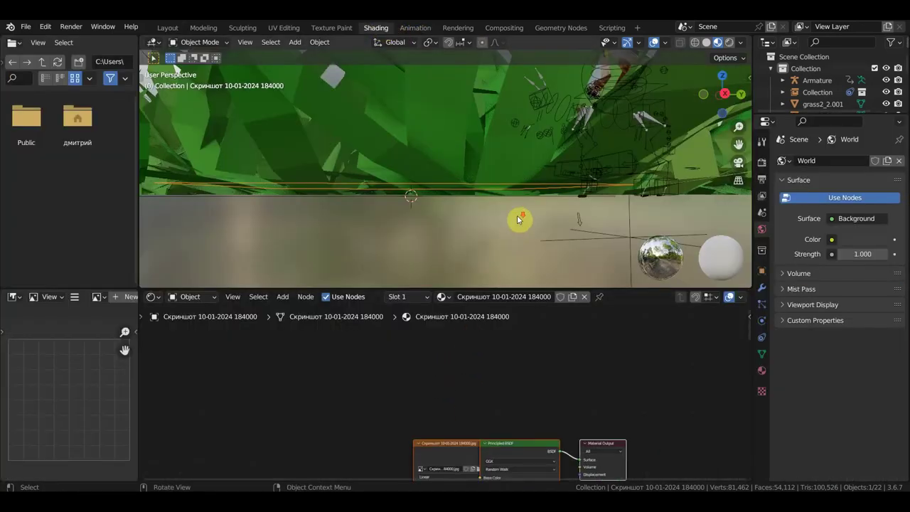
# Enlarge the node editor, move the image texture node left, and delete the Principled BSDF
pyautogui.scroll(-5, 519, 221)
pyautogui.moveTo(538, 227)
pyautogui.mouseDown(button='middle')
pyautogui.moveTo(563, 254)
pyautogui.moveTo(589, 246)
pyautogui.mouseUp(button='middle')
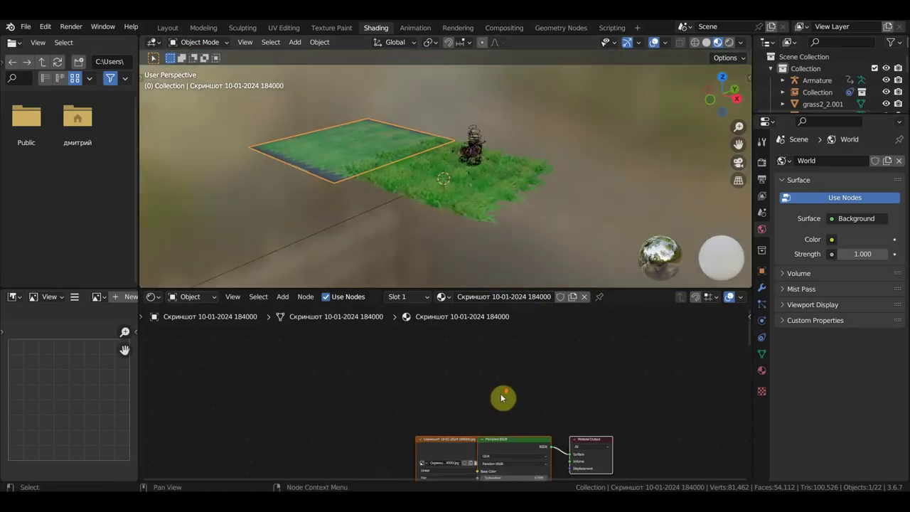
pyautogui.scroll(-2, 502, 395)
pyautogui.click(453, 371)
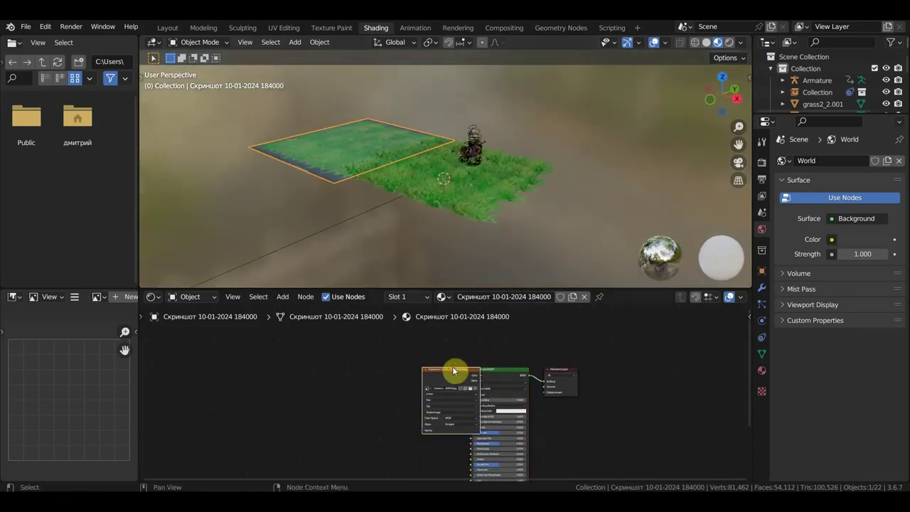
pyautogui.moveTo(453, 370); pyautogui.dragTo(344, 338)
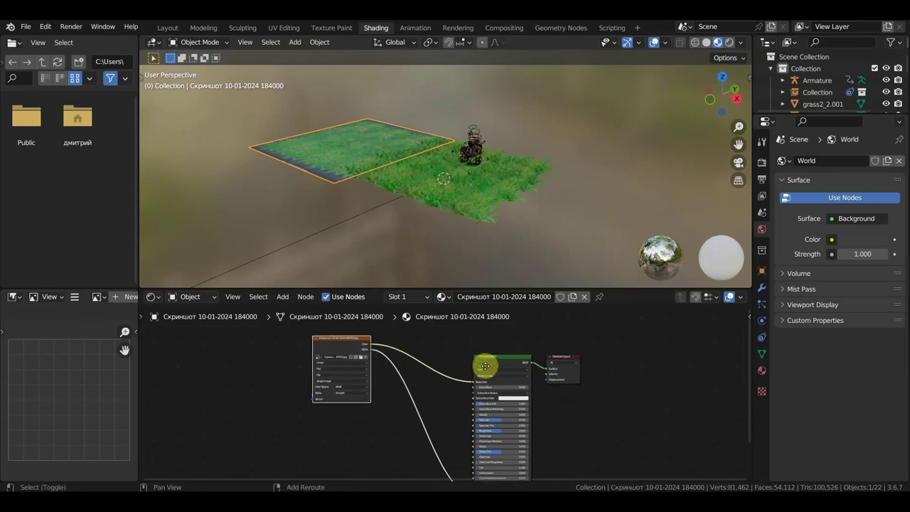
pyautogui.moveTo(485, 366); pyautogui.dragTo(481, 331, button='middle')
pyautogui.moveTo(618, 288); pyautogui.dragTo(617, 131)
pyautogui.scroll(2, 632, 229)
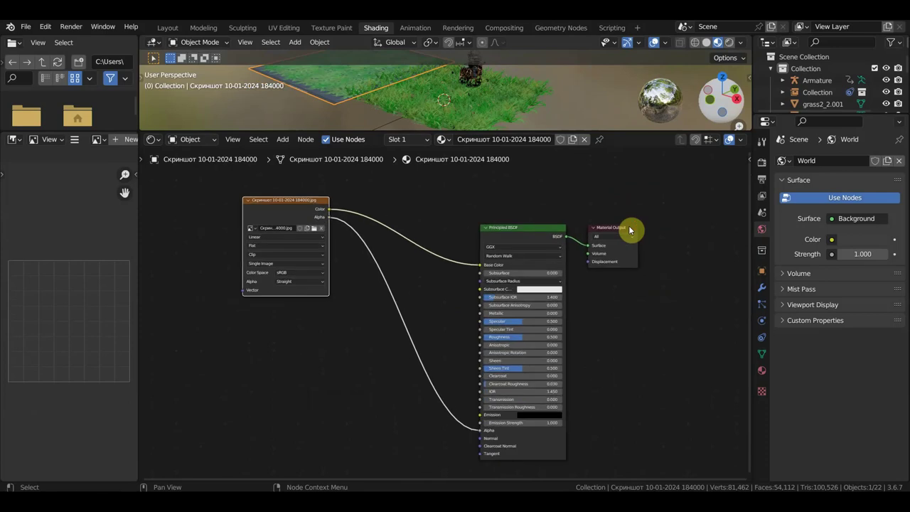
pyautogui.click(540, 234)
pyautogui.press('x')
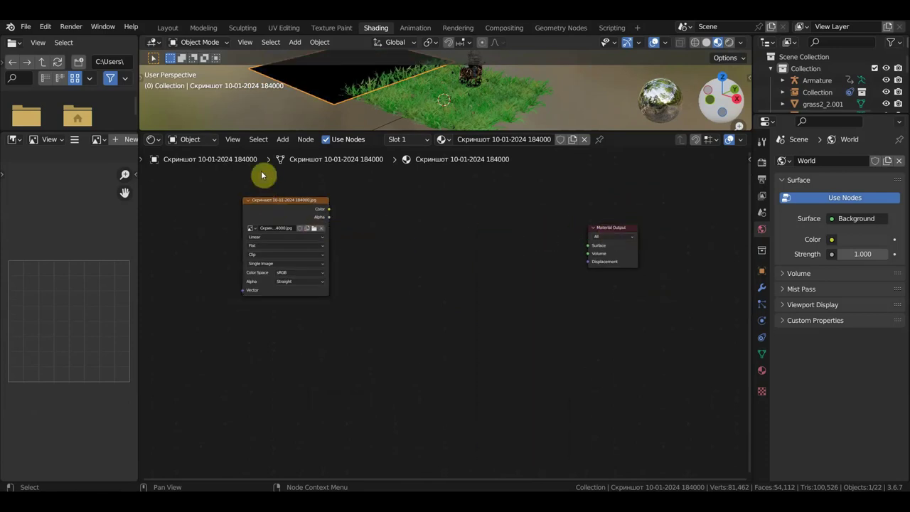
# Add an Emission node and a Transparent BSDF node beside the image texture
pyautogui.click(281, 141)
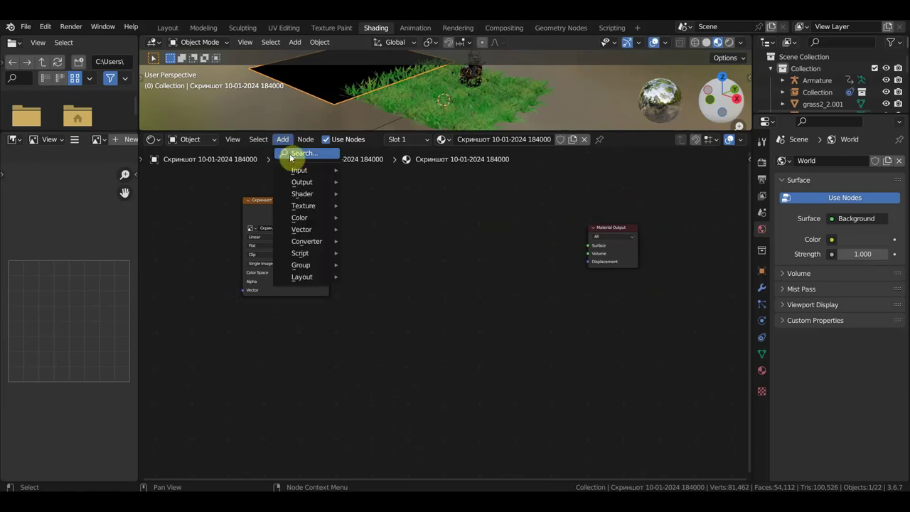
pyautogui.click(288, 154)
pyautogui.write('emi')
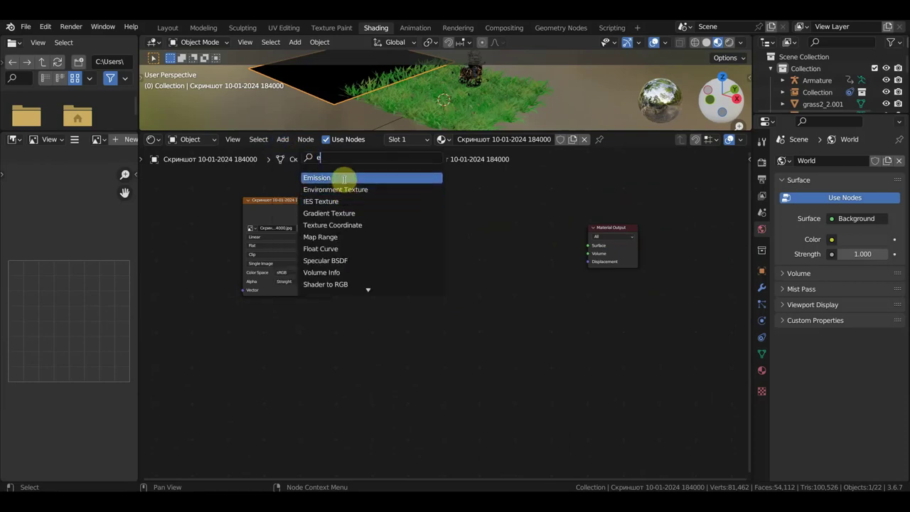
pyautogui.click(341, 178)
pyautogui.click(425, 221)
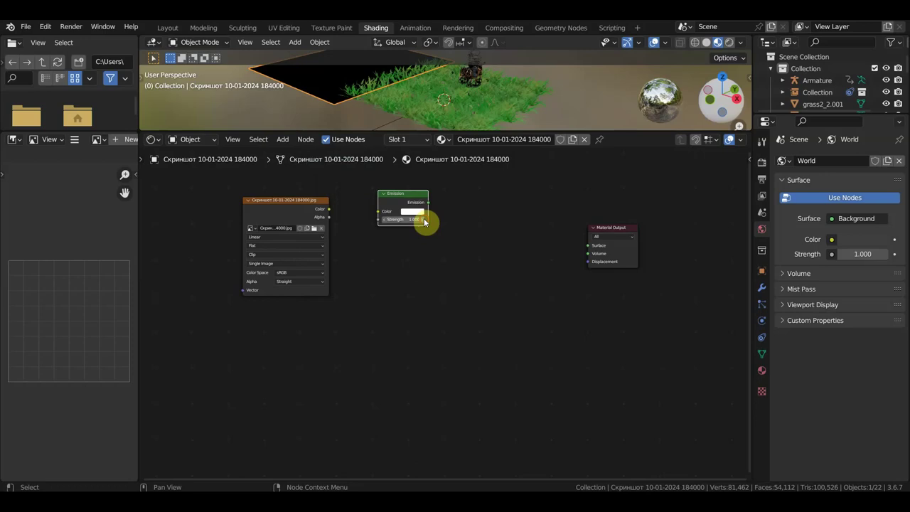
pyautogui.click(282, 139)
pyautogui.click(305, 154)
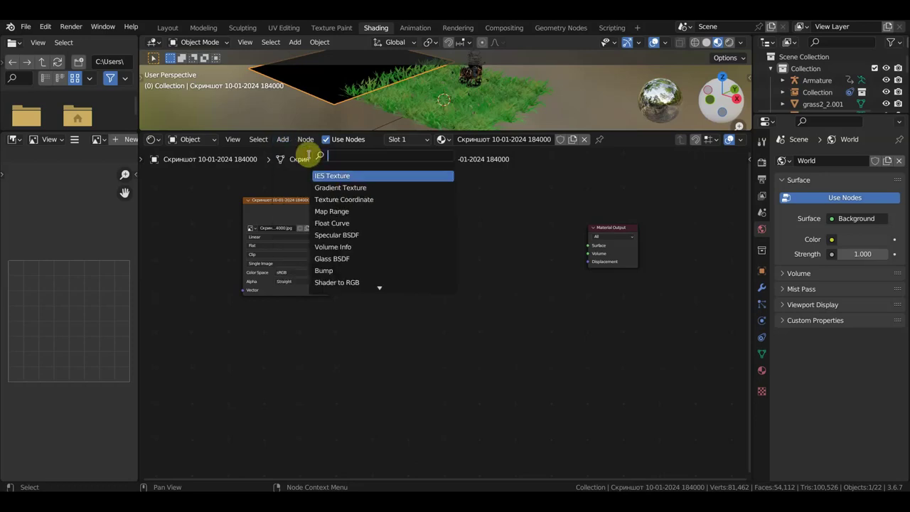
pyautogui.write('tr')
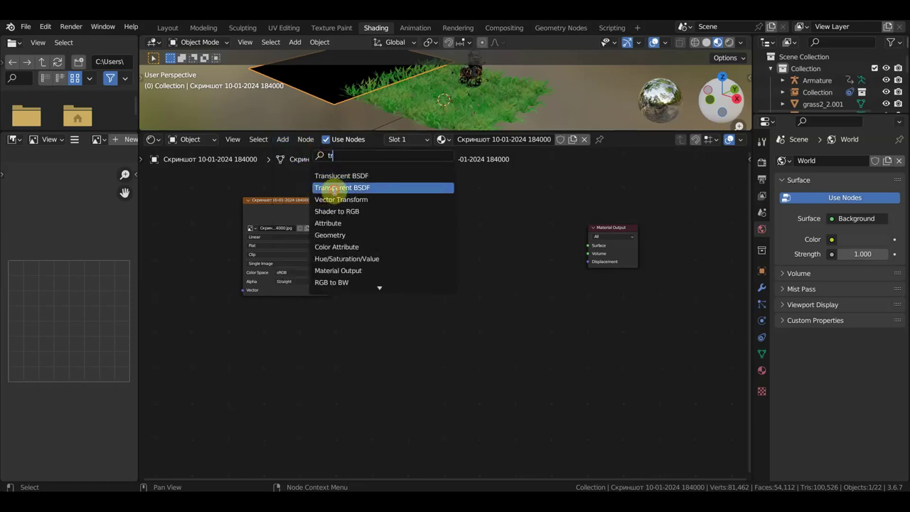
pyautogui.click(333, 189)
pyautogui.click(406, 290)
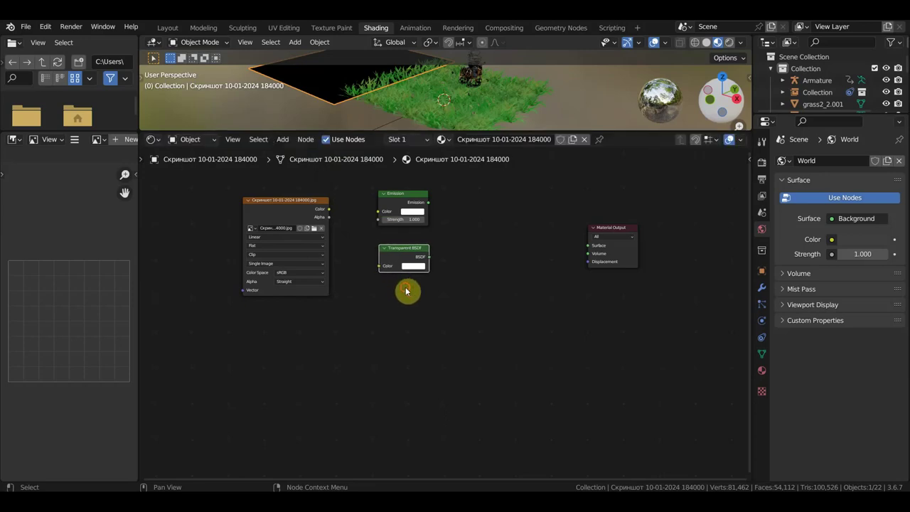
# Add a Mix Shader node and a Color Ramp node below the Transparent BSDF
pyautogui.click(283, 141)
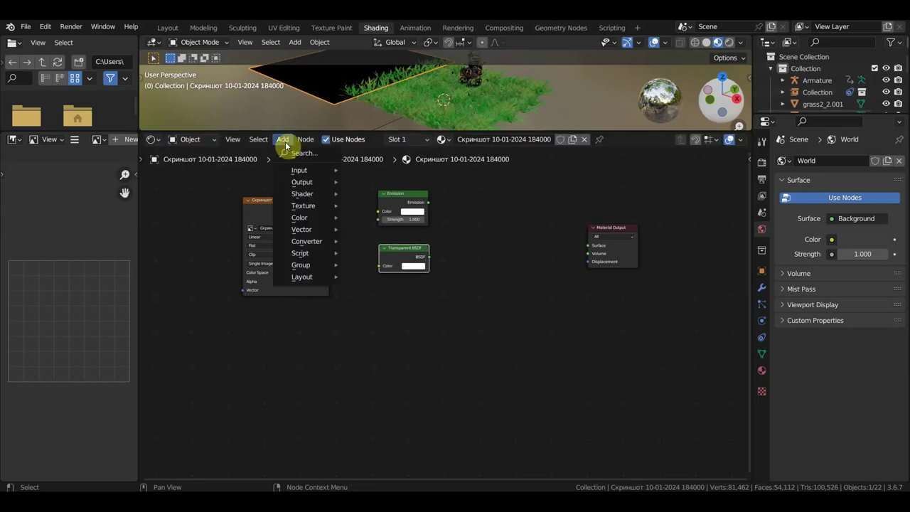
pyautogui.press('i')
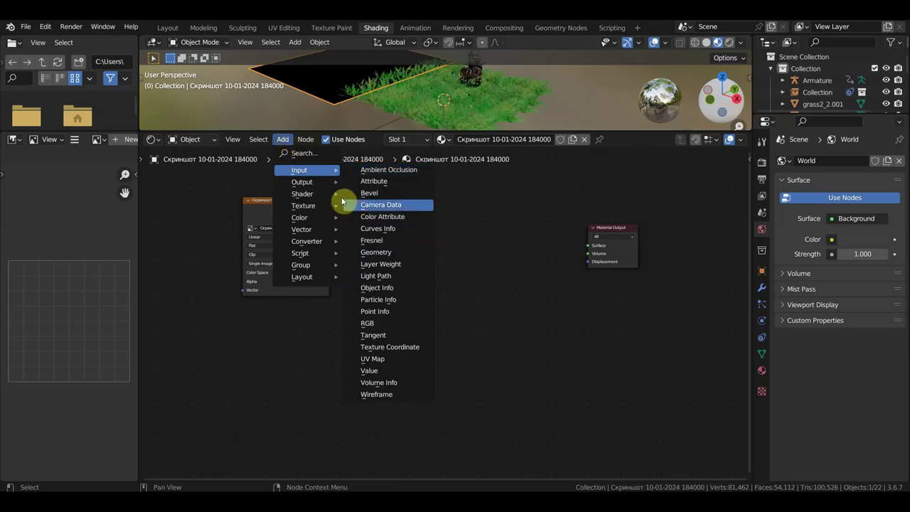
pyautogui.click(301, 153)
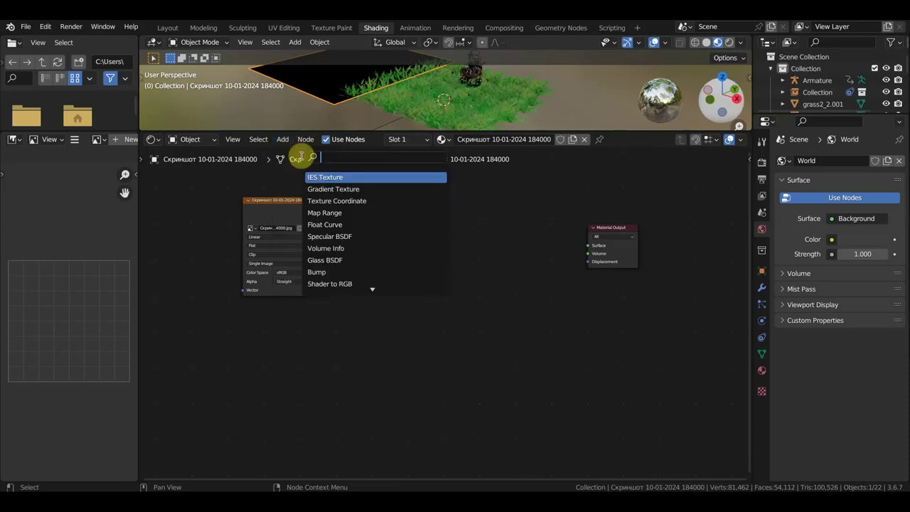
pyautogui.write('mi')
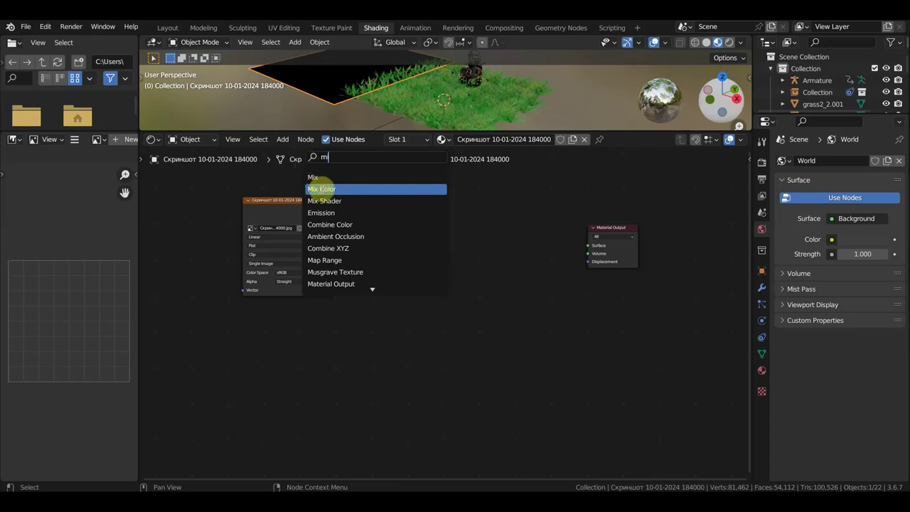
pyautogui.click(332, 202)
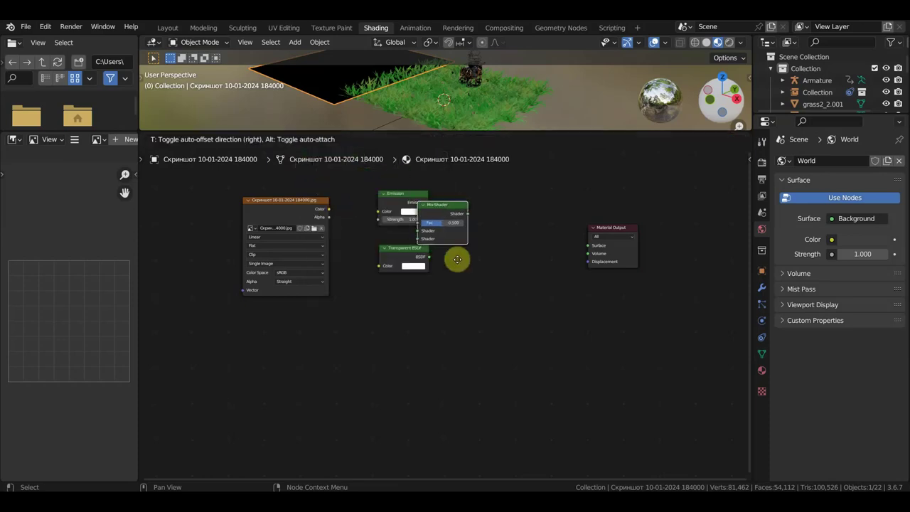
pyautogui.click(519, 278)
pyautogui.click(282, 140)
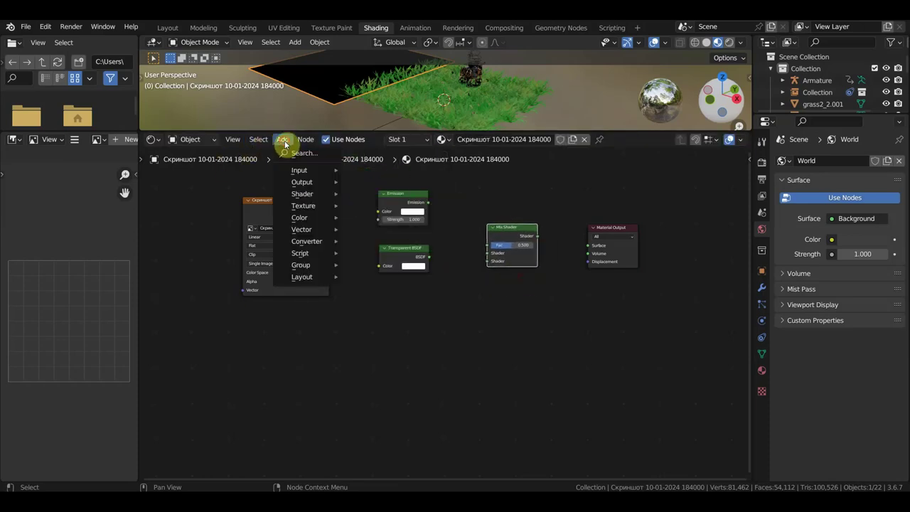
pyautogui.click(309, 161)
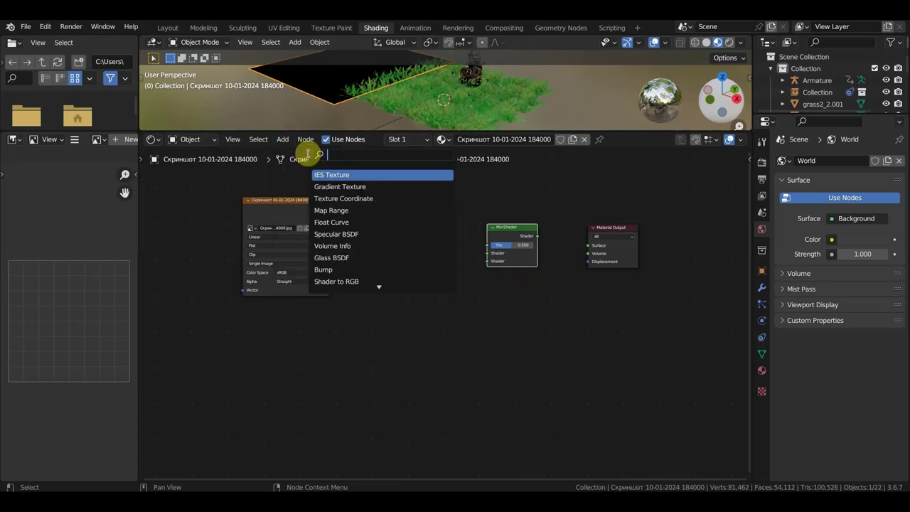
pyautogui.write('co')
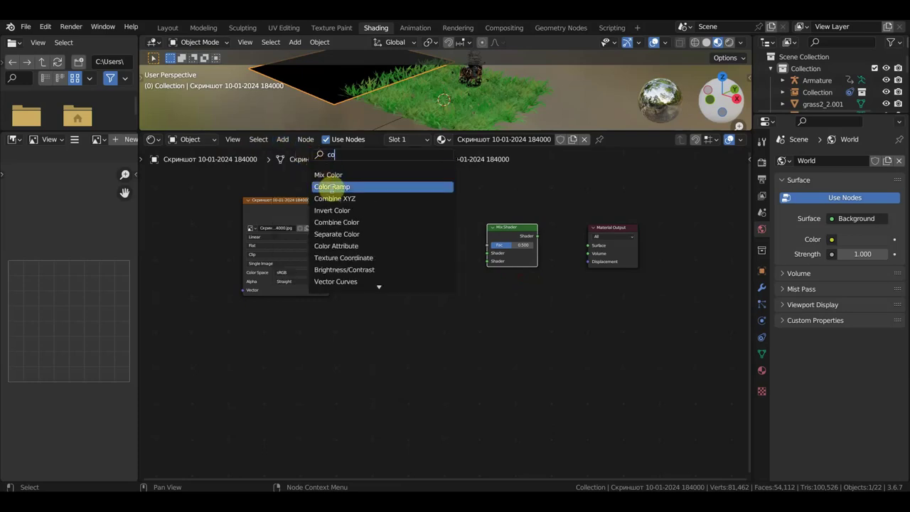
pyautogui.click(339, 187)
pyautogui.click(396, 345)
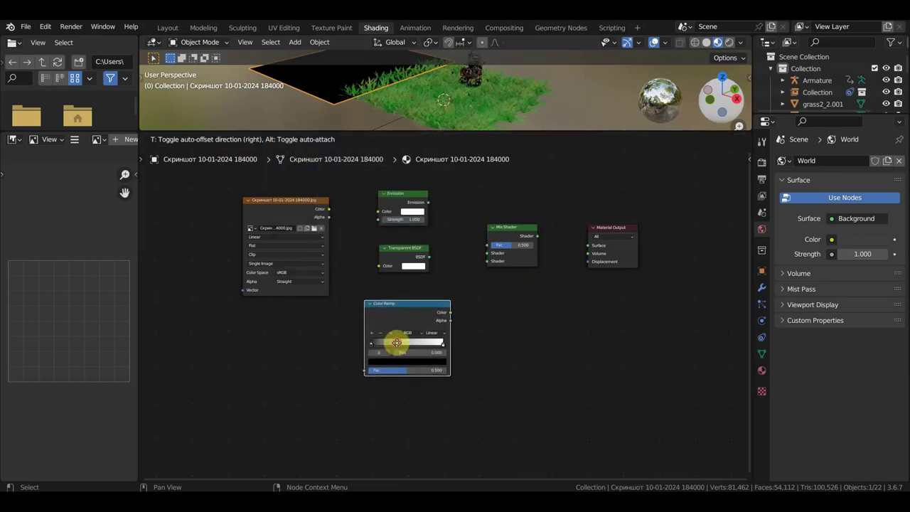
# Wire image to Emission, Emission and Transparent into Mix Shader, Ramp to Fac, Mix to Surface
pyautogui.scroll(2, 433, 305)
pyautogui.moveTo(408, 264); pyautogui.dragTo(422, 311, button='middle')
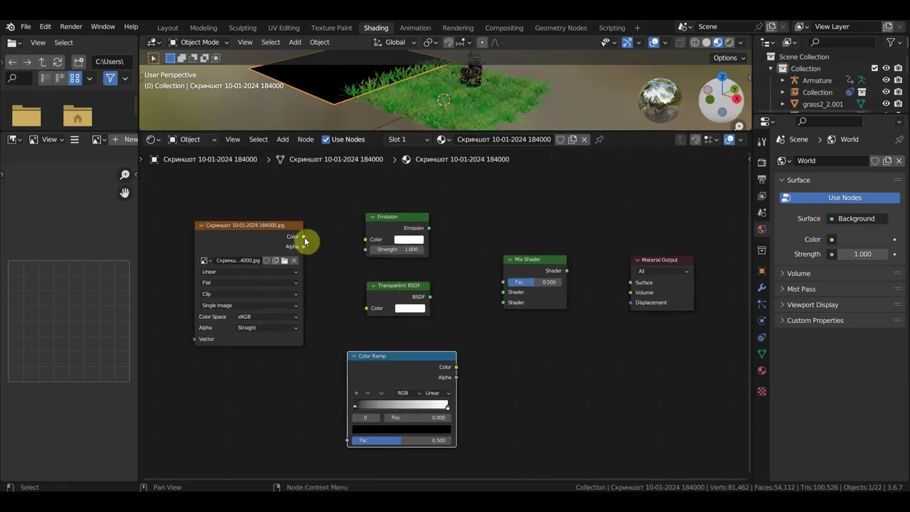
pyautogui.moveTo(304, 237); pyautogui.dragTo(365, 239)
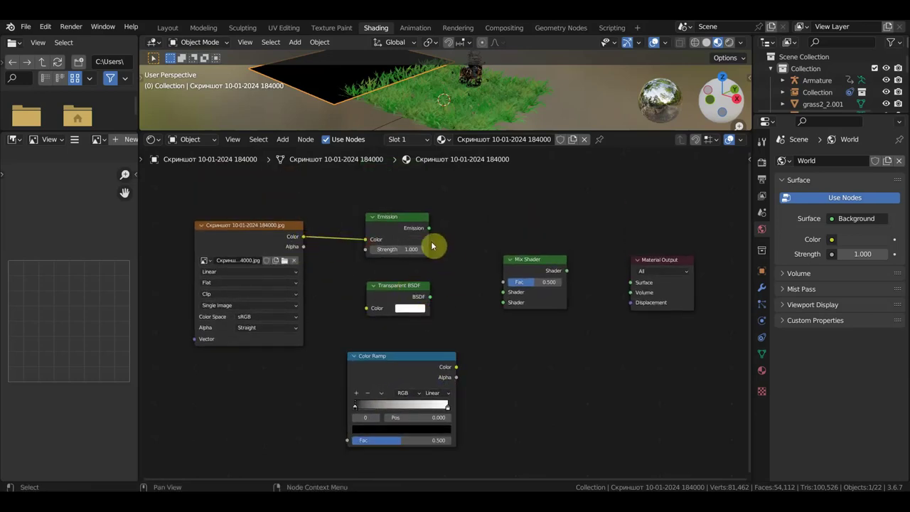
pyautogui.moveTo(429, 228); pyautogui.dragTo(486, 303)
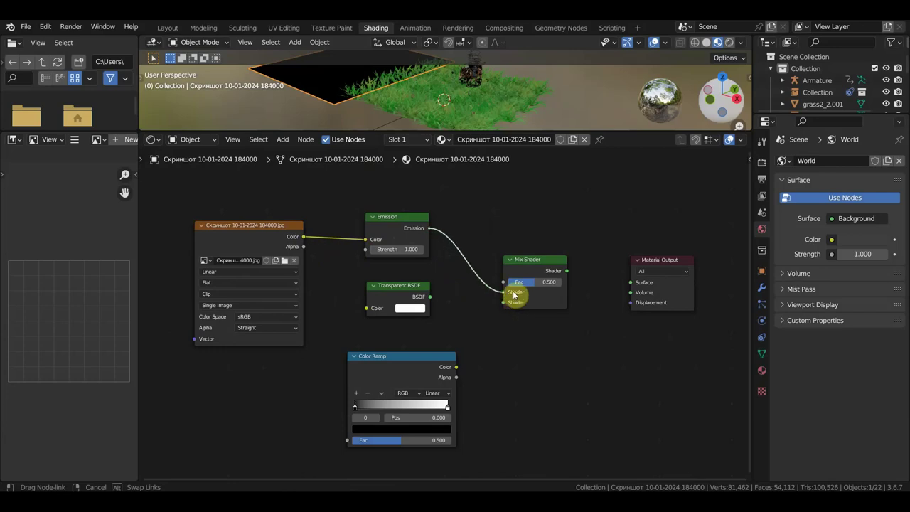
pyautogui.moveTo(429, 297); pyautogui.dragTo(503, 302)
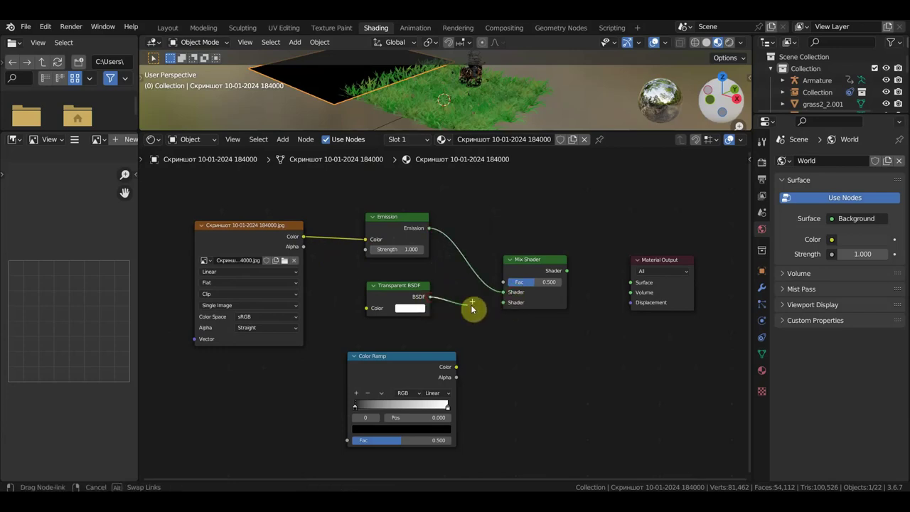
pyautogui.moveTo(457, 367); pyautogui.dragTo(502, 283)
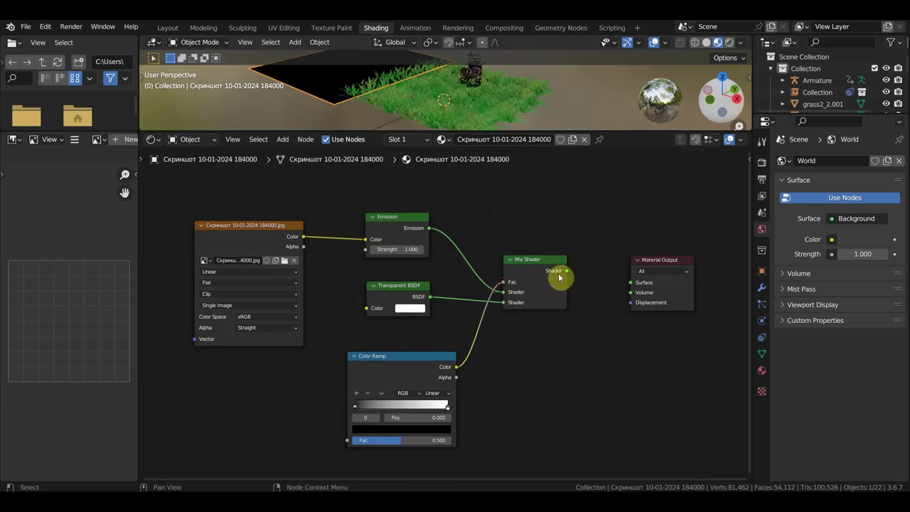
pyautogui.moveTo(566, 271); pyautogui.dragTo(631, 283)
# Feed the image colour into the Color Ramp's Fac and enlarge the 3D viewport
pyautogui.moveTo(304, 236)
pyautogui.mouseDown()
pyautogui.moveTo(327, 426)
pyautogui.moveTo(347, 440)
pyautogui.mouseUp()
pyautogui.moveTo(454, 353); pyautogui.dragTo(470, 325, button='middle')
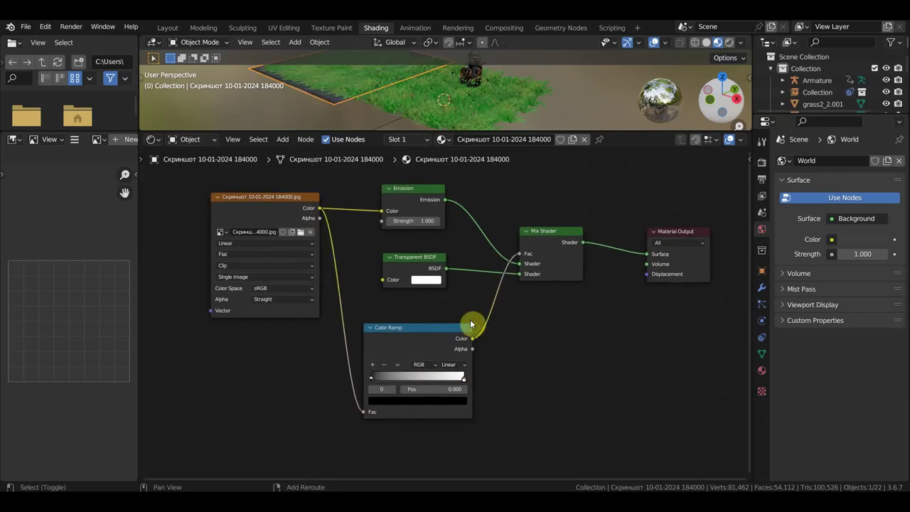
pyautogui.scroll(1, 470, 324)
pyautogui.moveTo(463, 102); pyautogui.dragTo(466, 100, button='middle')
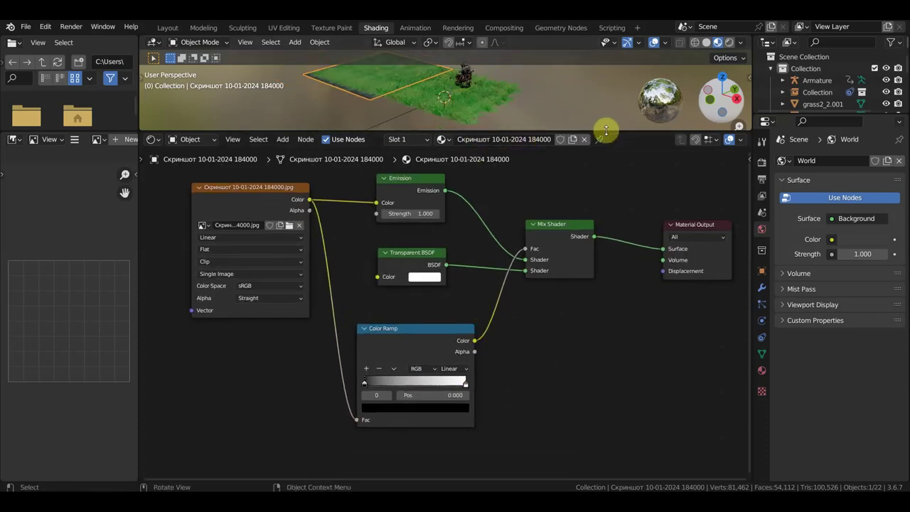
pyautogui.moveTo(608, 131); pyautogui.dragTo(621, 294)
pyautogui.moveTo(526, 195)
pyautogui.mouseDown(button='middle')
pyautogui.moveTo(577, 71)
pyautogui.moveTo(589, 81)
pyautogui.mouseUp(button='middle')
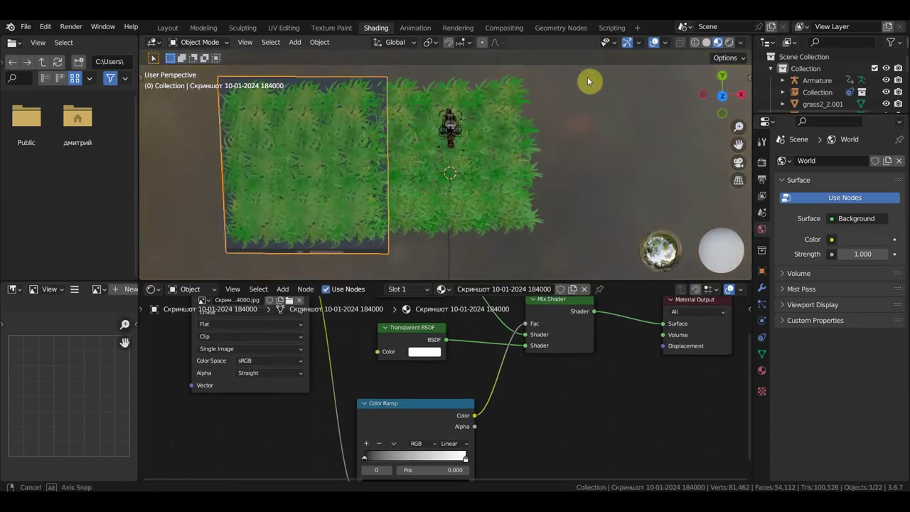
# Make the Color Ramp run from a white left stop to a black right stop
pyautogui.scroll(-3, 568, 377)
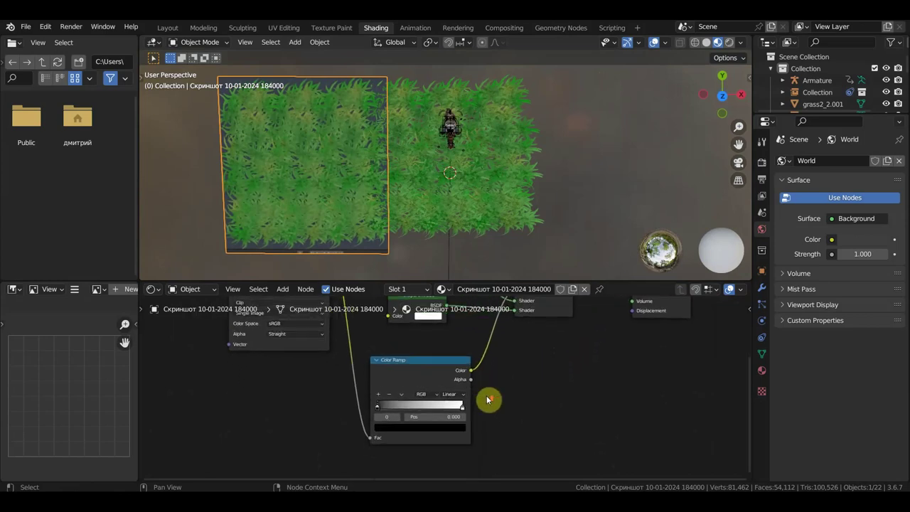
pyautogui.hscroll(2, 498, 397)
pyautogui.scroll(-3, 520, 396)
pyautogui.click(471, 363)
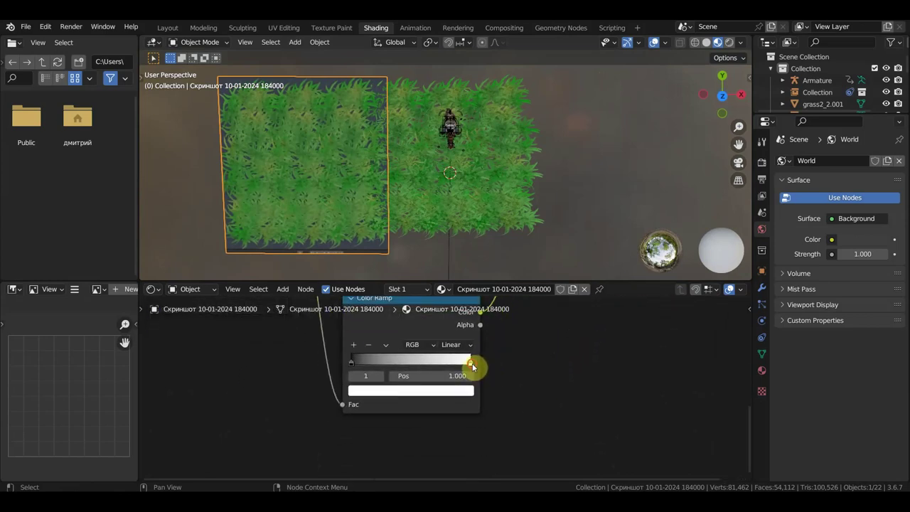
pyautogui.click(467, 390)
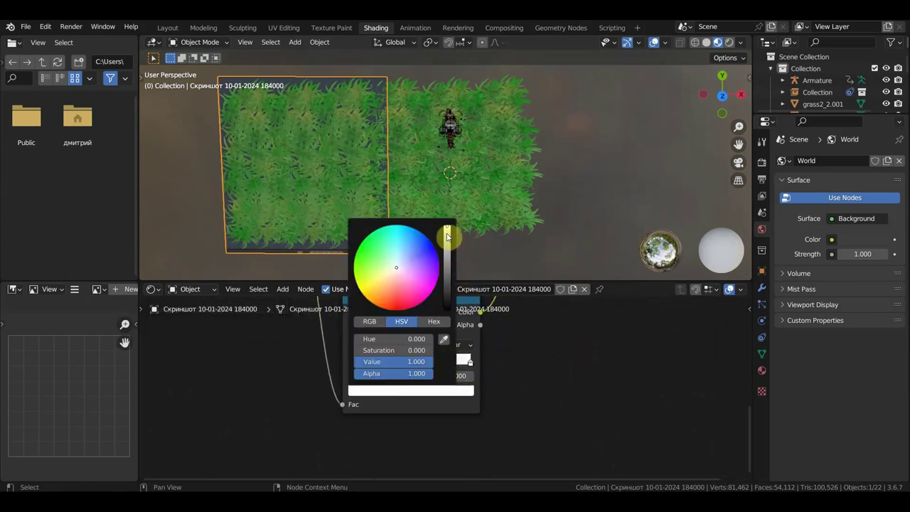
pyautogui.moveTo(446, 227); pyautogui.dragTo(447, 310)
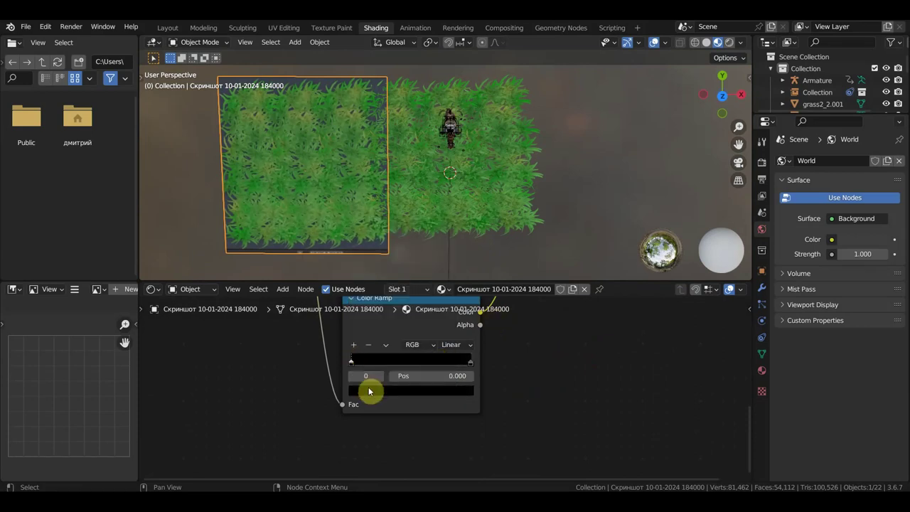
pyautogui.click(370, 390)
pyautogui.moveTo(447, 310); pyautogui.dragTo(447, 228)
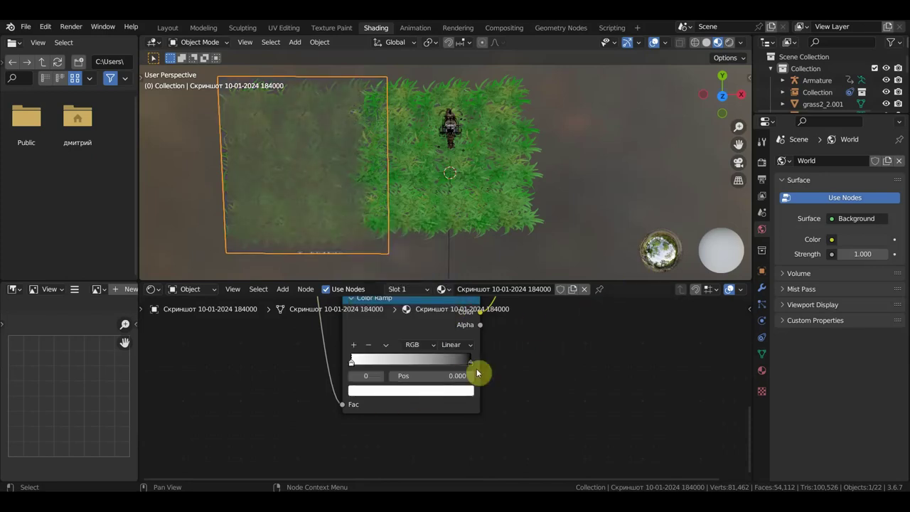
# Keep the white stop at 0 and slide the black stop to about 0.113
pyautogui.moveTo(356, 365); pyautogui.dragTo(342, 361)
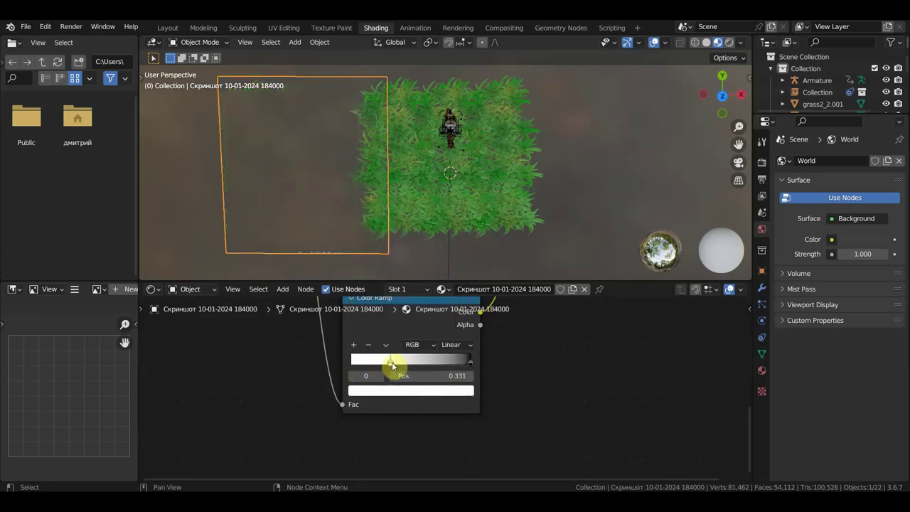
pyautogui.moveTo(469, 365); pyautogui.dragTo(370, 355)
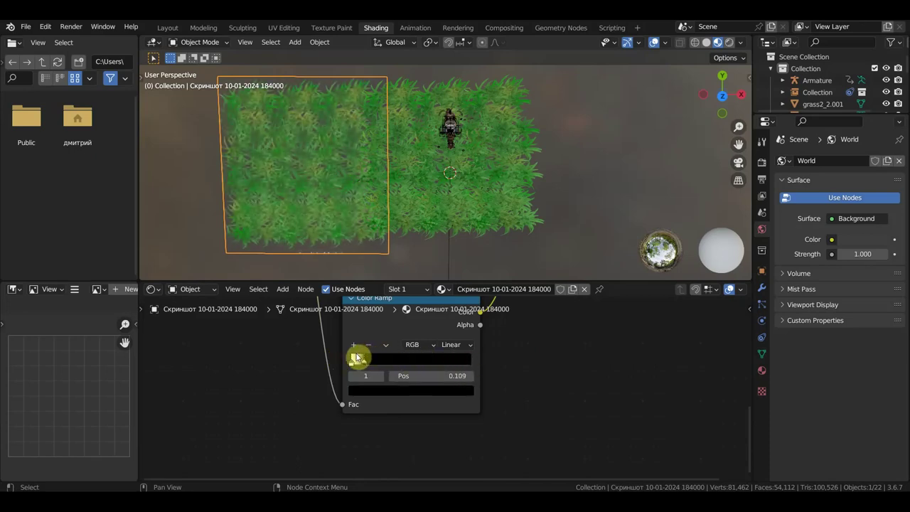
pyautogui.moveTo(359, 358); pyautogui.dragTo(361, 357)
pyautogui.moveTo(451, 238)
pyautogui.mouseDown(button='middle')
pyautogui.moveTo(450, 116)
pyautogui.moveTo(472, 132)
pyautogui.moveTo(551, 145)
pyautogui.mouseUp(button='middle')
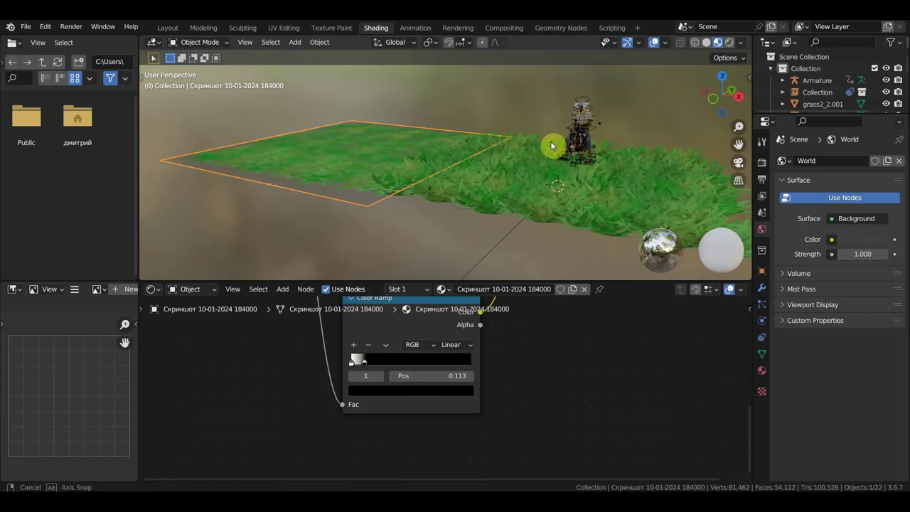
pyautogui.moveTo(470, 136); pyautogui.dragTo(472, 144, button='middle')
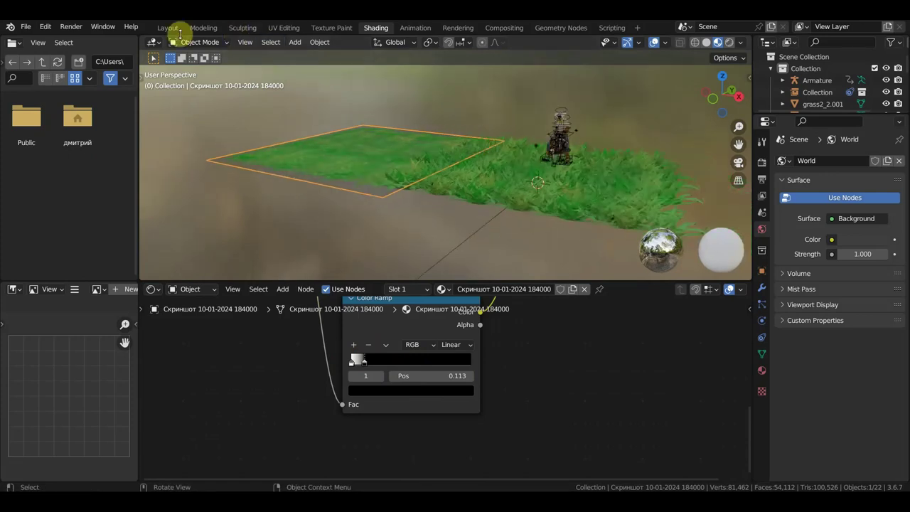
# Return to the Layout workspace and select the grass2_2.002 clump beside the plane
pyautogui.click(168, 28)
pyautogui.moveTo(459, 221); pyautogui.dragTo(399, 112, button='middle')
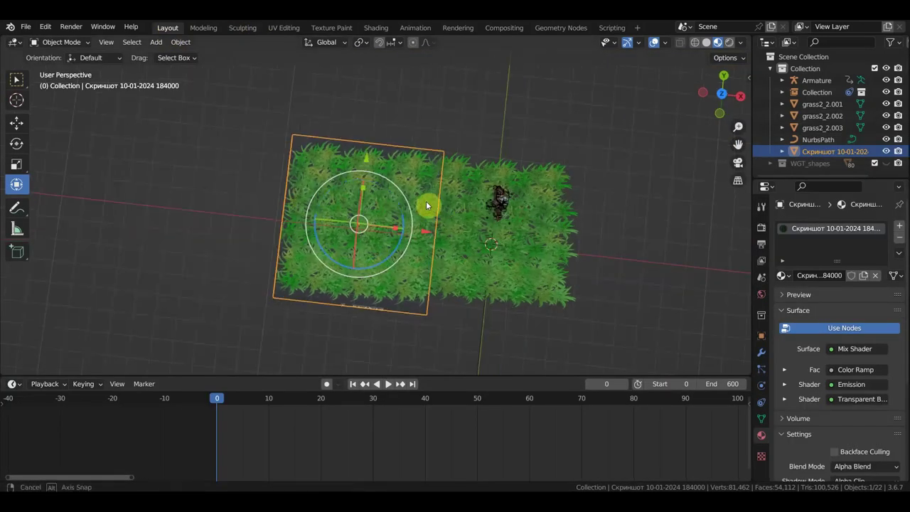
pyautogui.scroll(3, 477, 178)
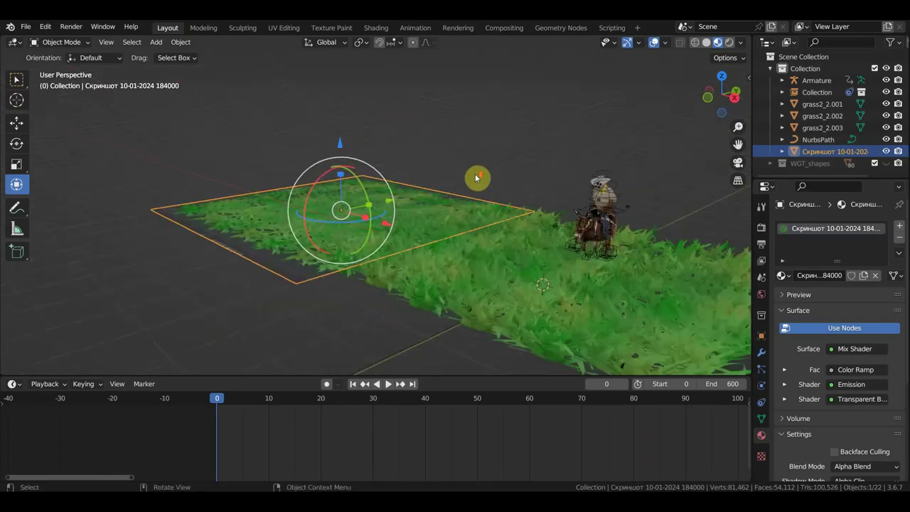
pyautogui.moveTo(486, 170)
pyautogui.mouseDown(button='middle')
pyautogui.moveTo(464, 156)
pyautogui.moveTo(425, 165)
pyautogui.mouseUp(button='middle')
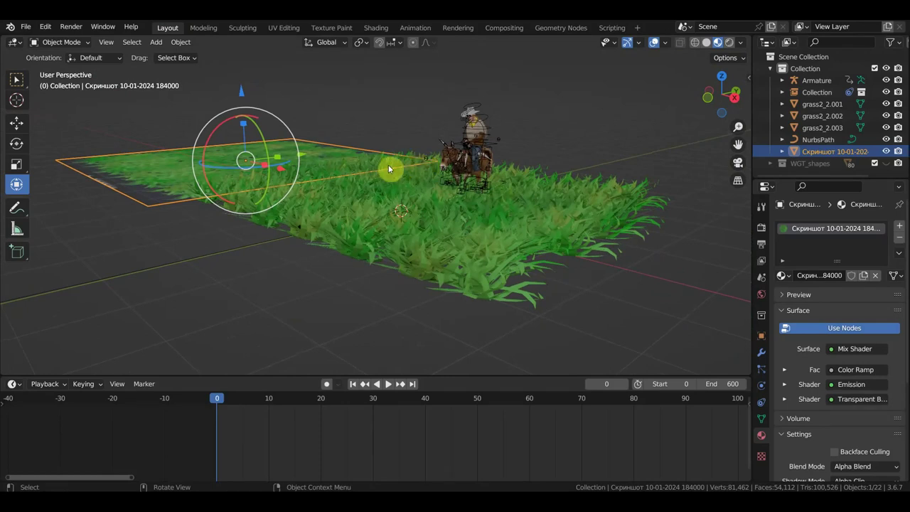
pyautogui.click(436, 253)
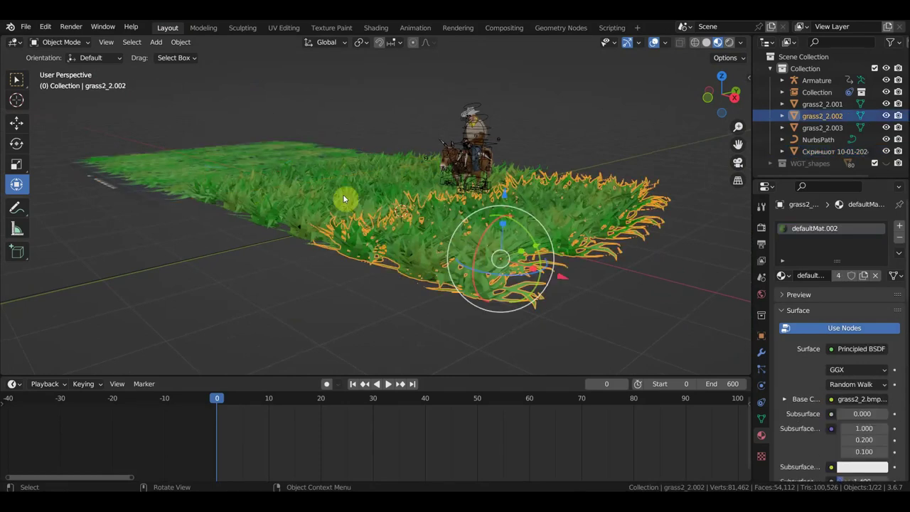
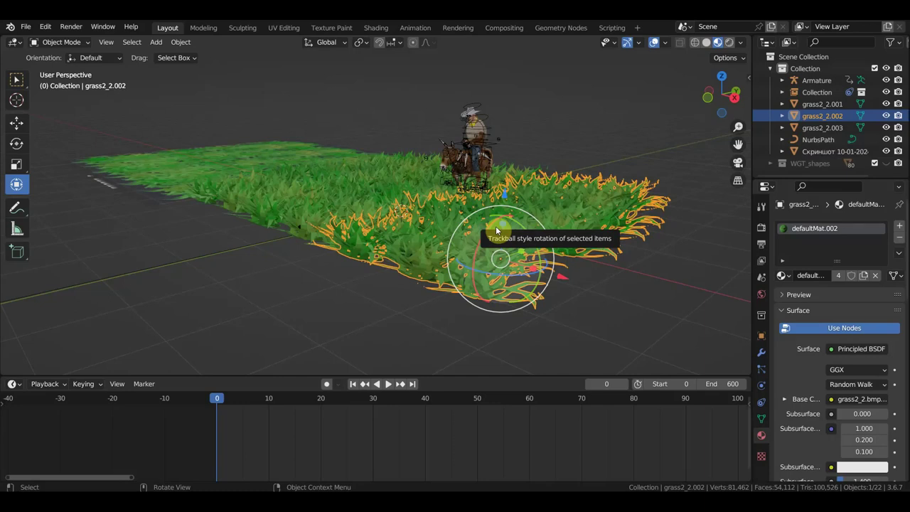
# In top view, duplicate the left grass plane and place the copy to the right of the field
pyautogui.scroll(-3, 482, 260)
pyautogui.scroll(-2, 478, 248)
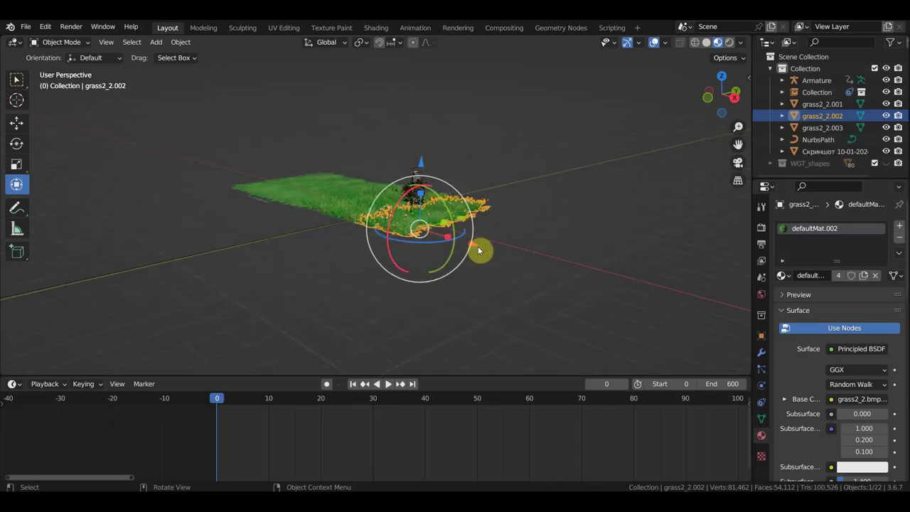
pyautogui.press('KP_7')
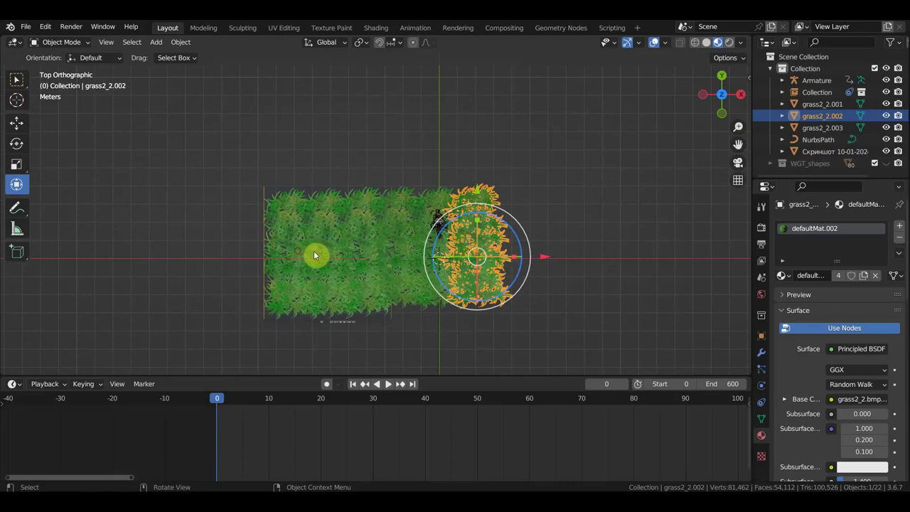
pyautogui.scroll(1, 313, 251)
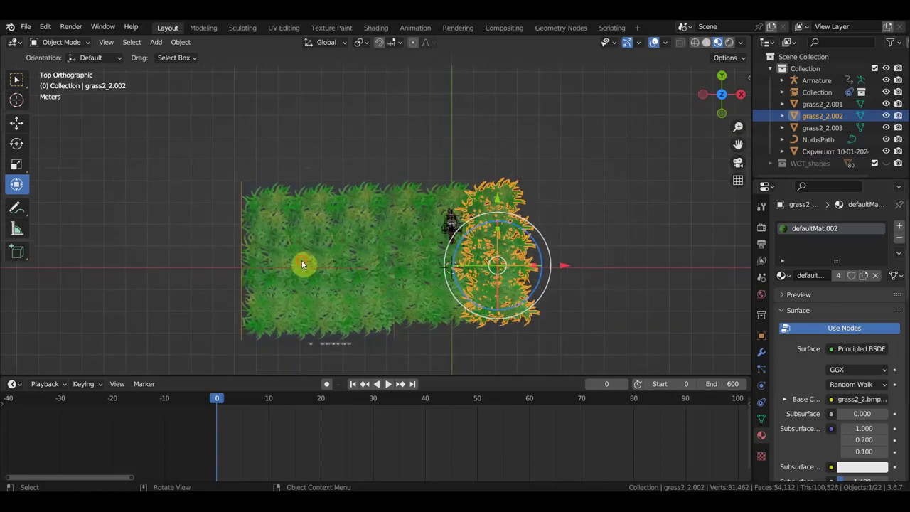
pyautogui.click(301, 265)
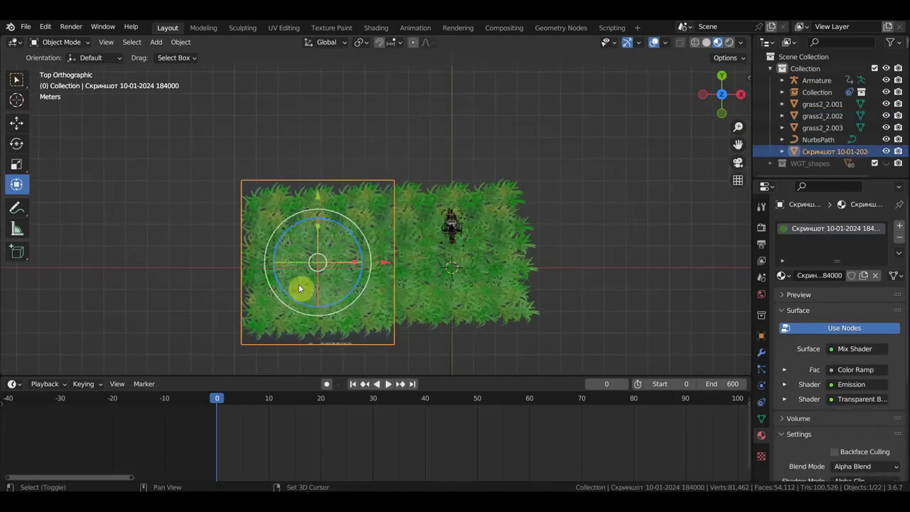
pyautogui.hotkey('shift', 'd')
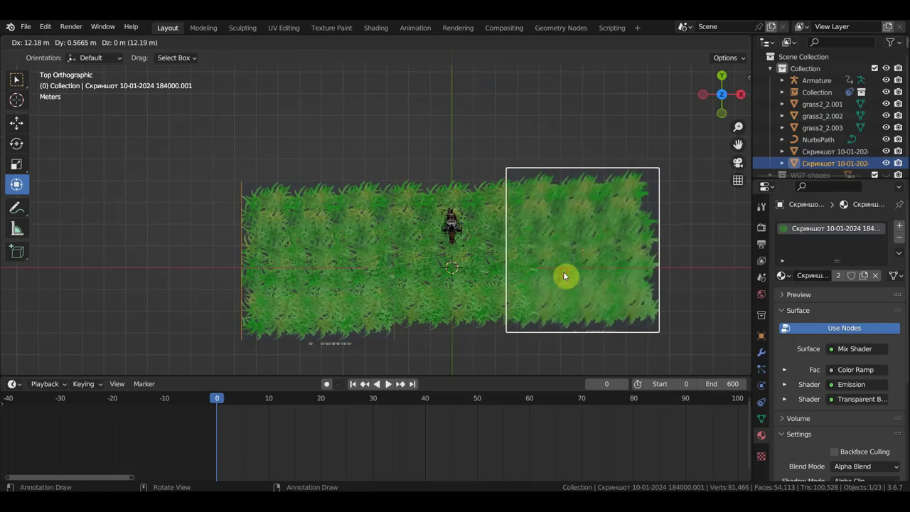
pyautogui.click(561, 275)
# Place a second grass plane copy above the left end to form an L-shaped lawn
pyautogui.hotkey('shift', 'd')
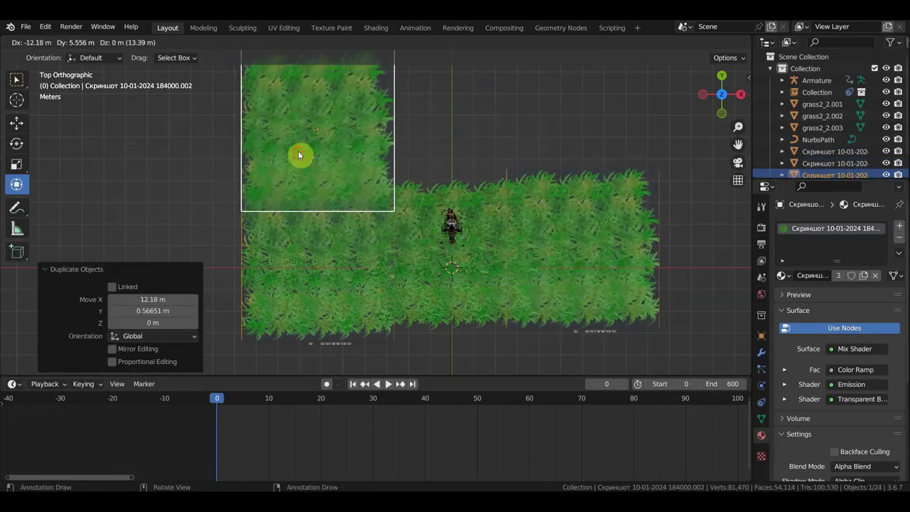
pyautogui.click(298, 151)
pyautogui.scroll(-1, 353, 156)
pyautogui.moveTo(404, 168)
pyautogui.keyDown('shift'); pyautogui.mouseDown(button='middle')
pyautogui.moveTo(429, 211)
pyautogui.moveTo(416, 151)
pyautogui.moveTo(362, 80)
pyautogui.mouseUp(button='middle'); pyautogui.keyUp('shift')
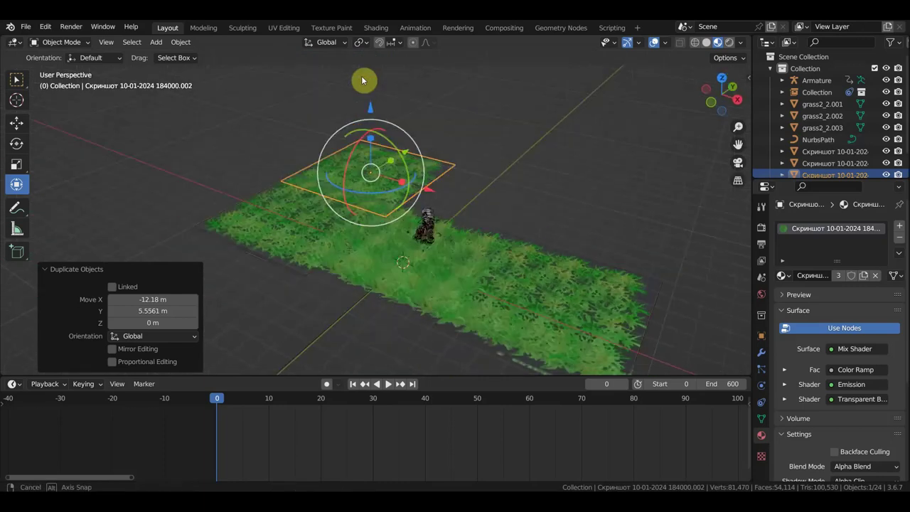
pyautogui.scroll(2, 362, 80)
pyautogui.moveTo(377, 112)
pyautogui.mouseDown(button='middle')
pyautogui.moveTo(400, 142)
pyautogui.moveTo(412, 131)
pyautogui.moveTo(494, 245)
pyautogui.moveTo(461, 243)
pyautogui.mouseUp(button='middle')
pyautogui.scroll(-1, 413, 132)
pyautogui.scroll(-2, 415, 133)
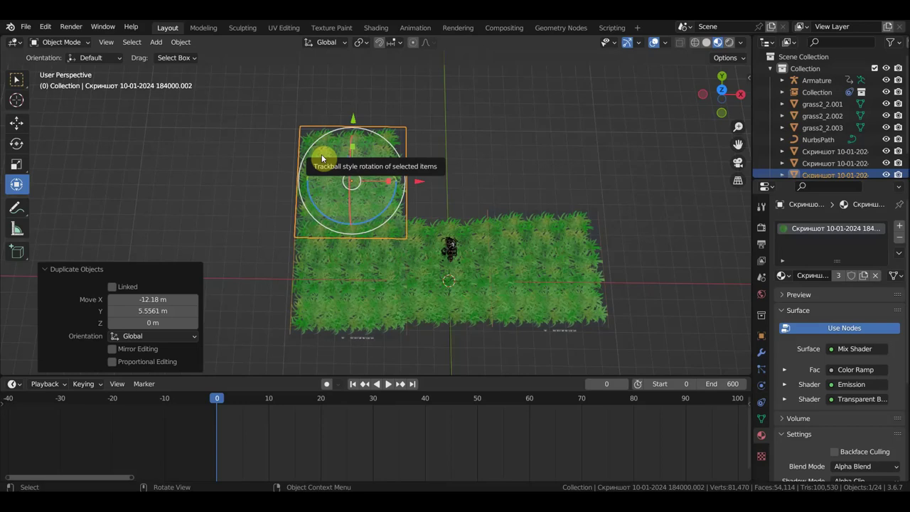
# Add a plane scaled by 4.155 and move it up into the empty corner above the character
pyautogui.click(157, 42)
pyautogui.moveTo(178, 56)
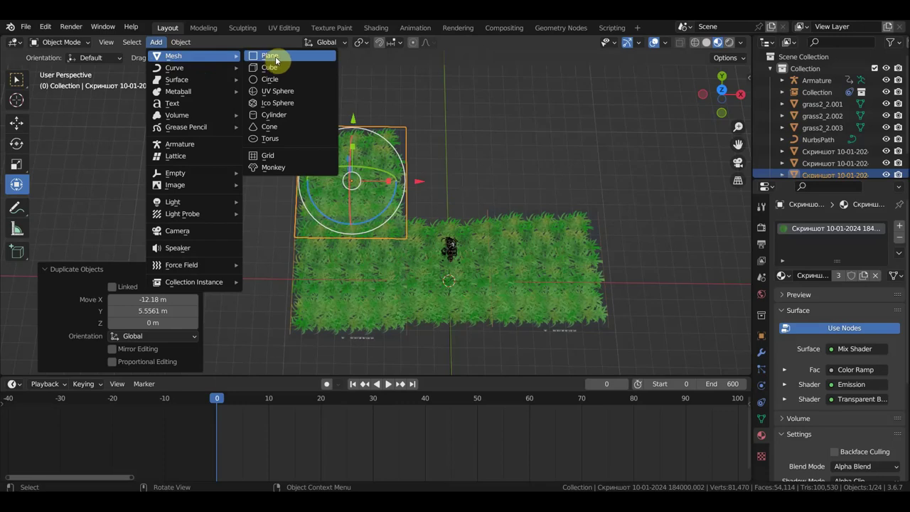
pyautogui.click(275, 56)
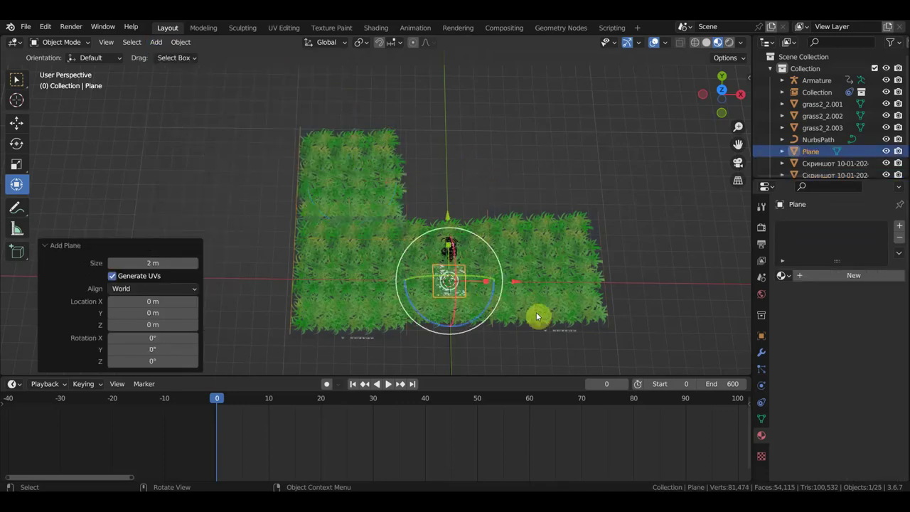
pyautogui.press('s')
pyautogui.click(71, 338)
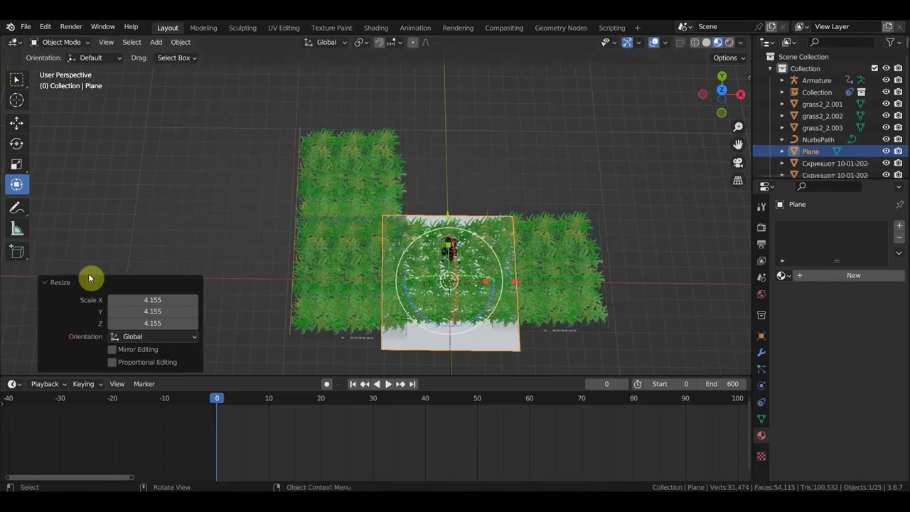
pyautogui.press('KP_7')
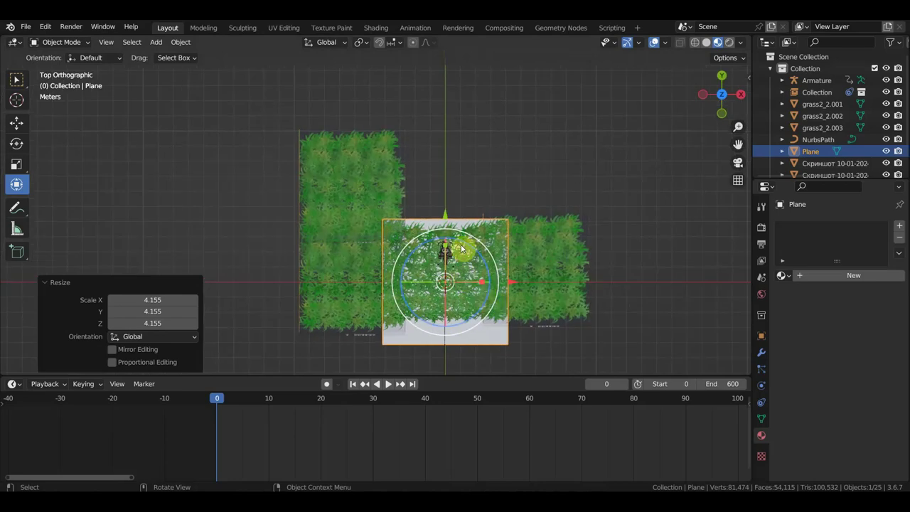
pyautogui.moveTo(445, 212); pyautogui.dragTo(451, 100)
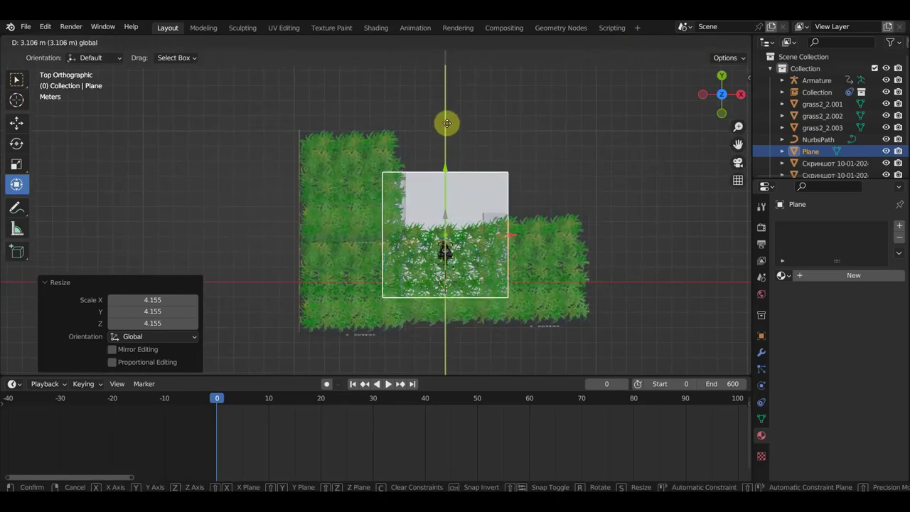
pyautogui.click(458, 77)
pyautogui.click(62, 42)
# In Edit Mode, subdivide the corner plane with 4 cuts into a 5×5 face grid
pyautogui.click(72, 68)
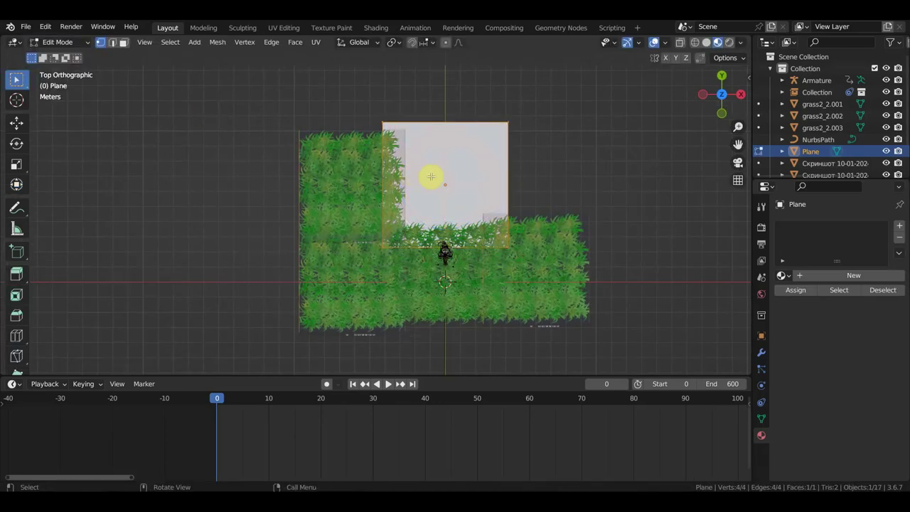
pyautogui.rightClick(435, 176)
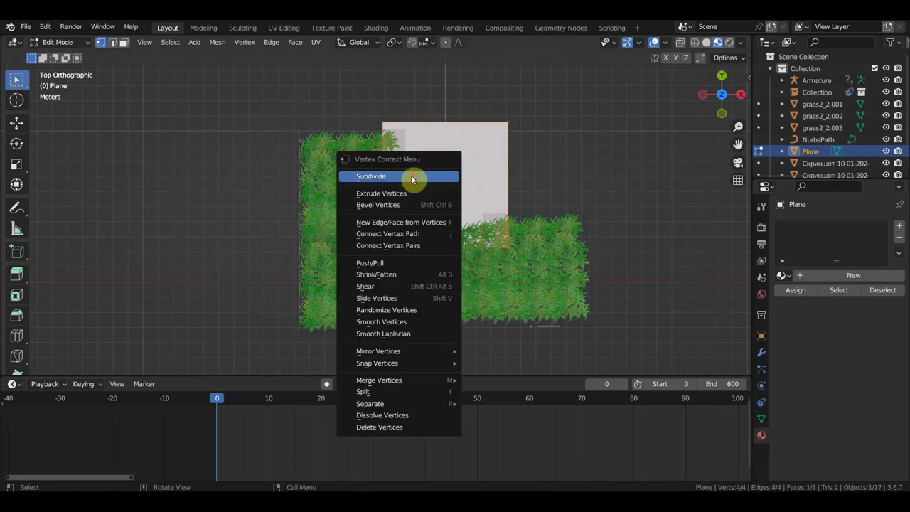
pyautogui.click(412, 175)
pyautogui.moveTo(145, 285); pyautogui.dragTo(182, 284)
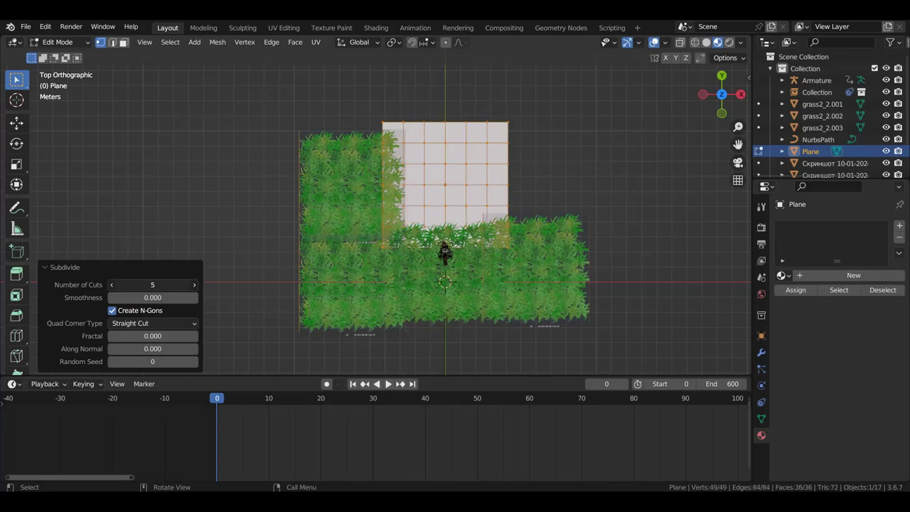
pyautogui.moveTo(182, 285); pyautogui.dragTo(174, 284)
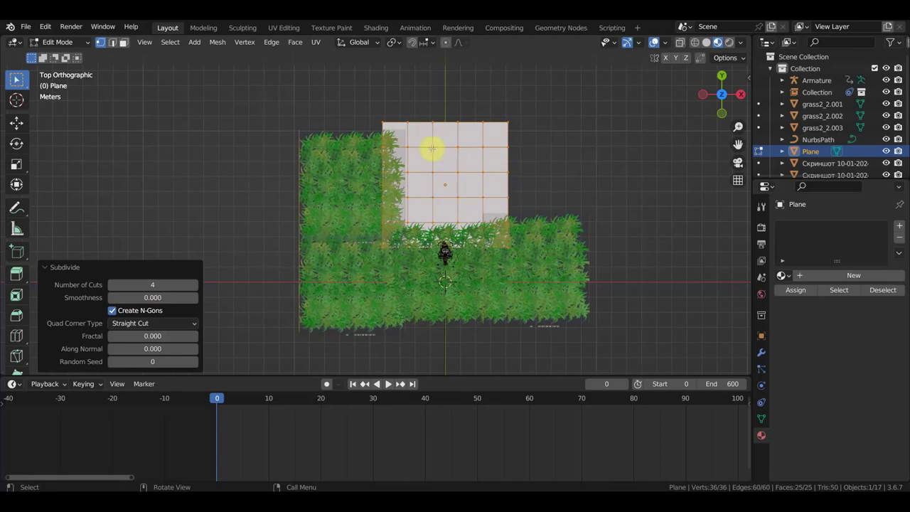
pyautogui.scroll(3, 440, 167)
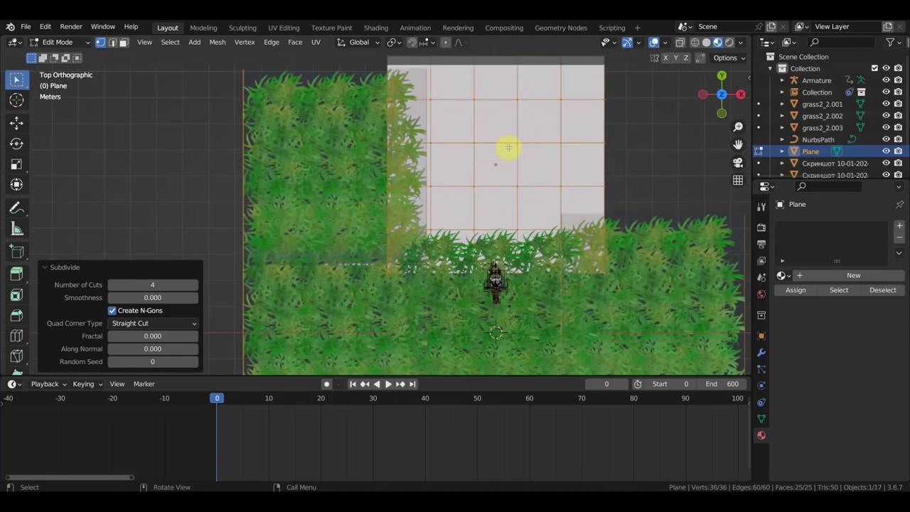
pyautogui.moveTo(501, 152); pyautogui.dragTo(463, 99, button='middle')
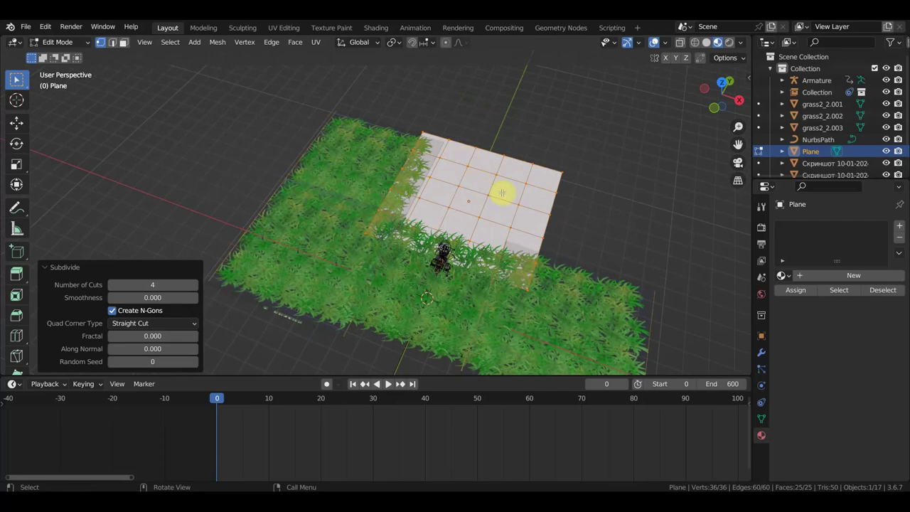
# Back in Object Mode, give the plane a new material with an Image Texture as Base Color
pyautogui.click(58, 42)
pyautogui.click(59, 54)
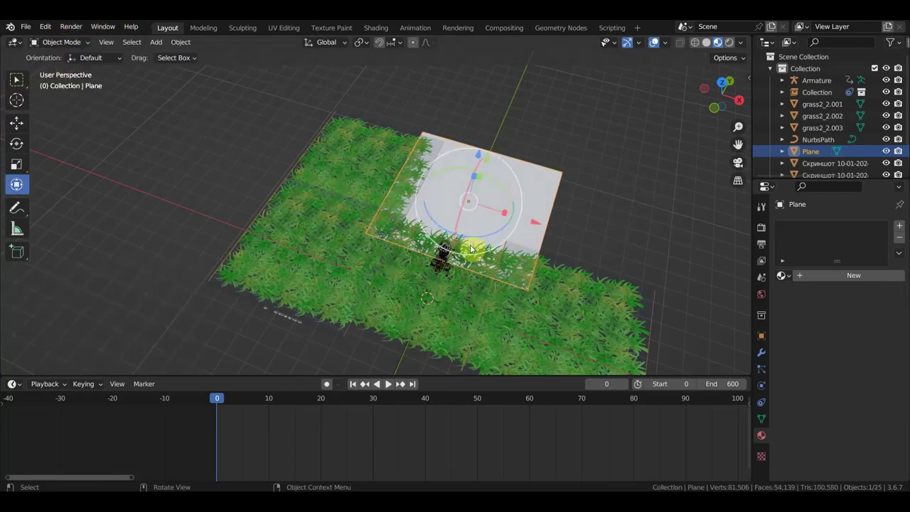
pyautogui.press('KP_7')
pyautogui.click(857, 276)
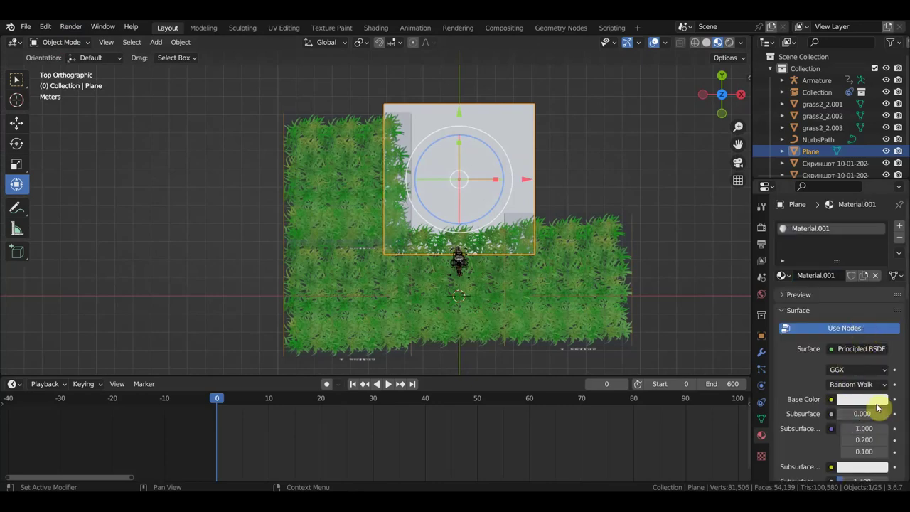
pyautogui.click(831, 401)
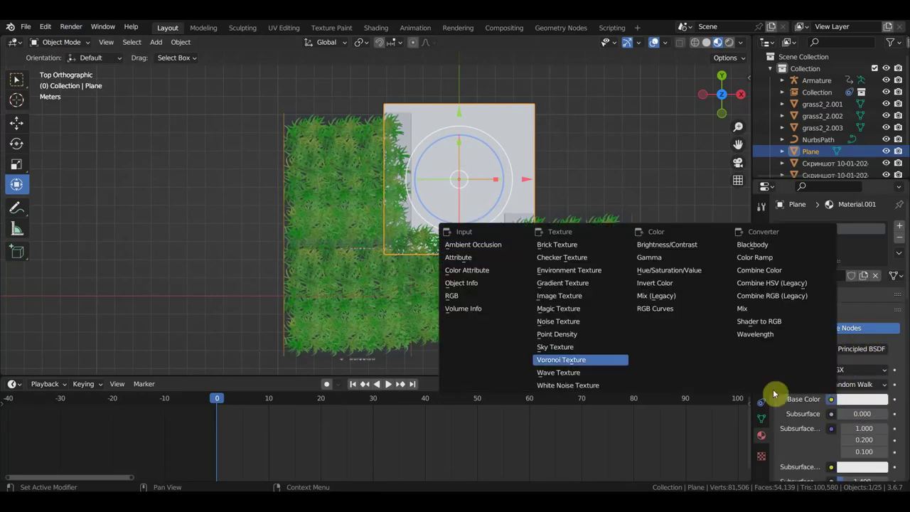
pyautogui.click(574, 303)
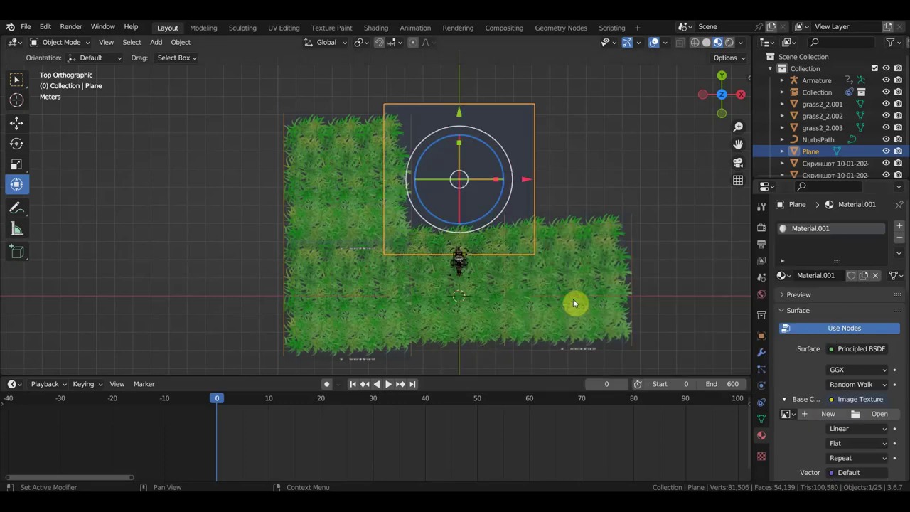
# Copy the grass plane's material nodes and paste them into the corner plane's Material.001
pyautogui.click(372, 27)
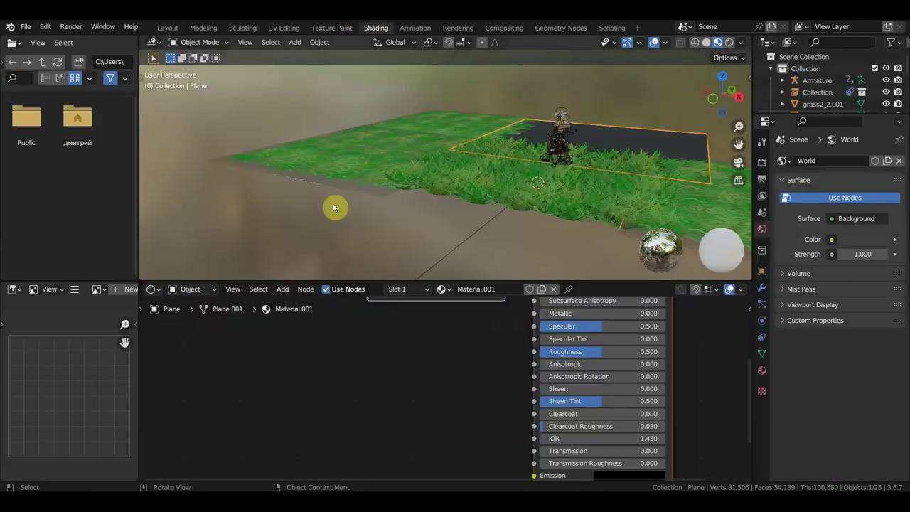
pyautogui.scroll(-2, 427, 356)
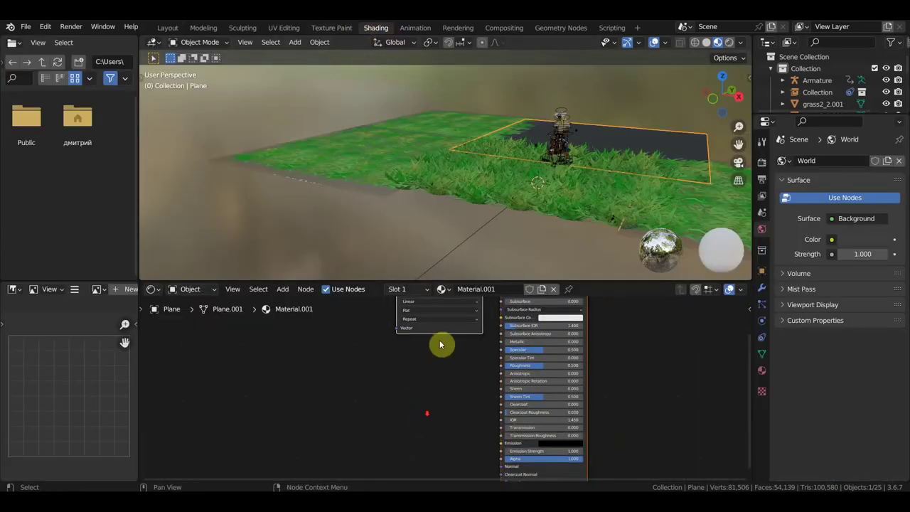
pyautogui.scroll(-3, 431, 372)
pyautogui.moveTo(432, 372); pyautogui.dragTo(428, 388, button='middle')
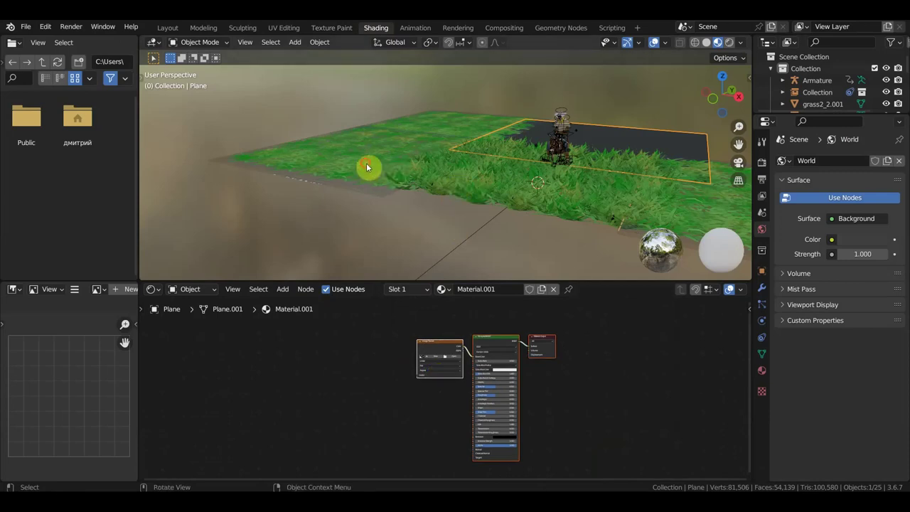
pyautogui.click(369, 186)
pyautogui.moveTo(483, 416); pyautogui.dragTo(316, 312)
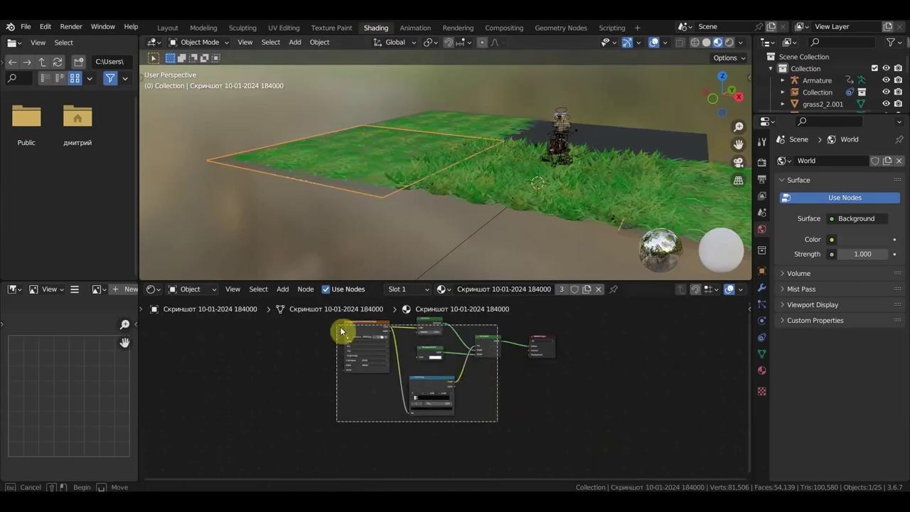
pyautogui.rightClick(429, 356)
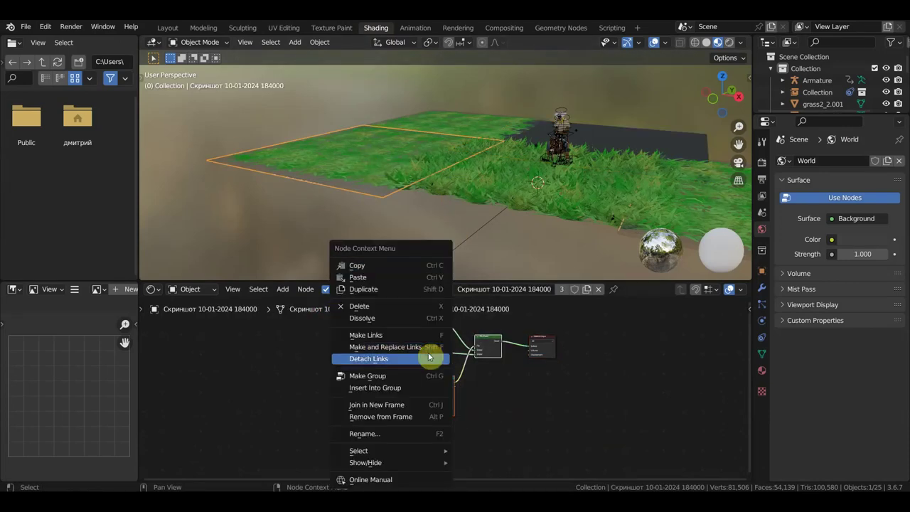
pyautogui.click(393, 266)
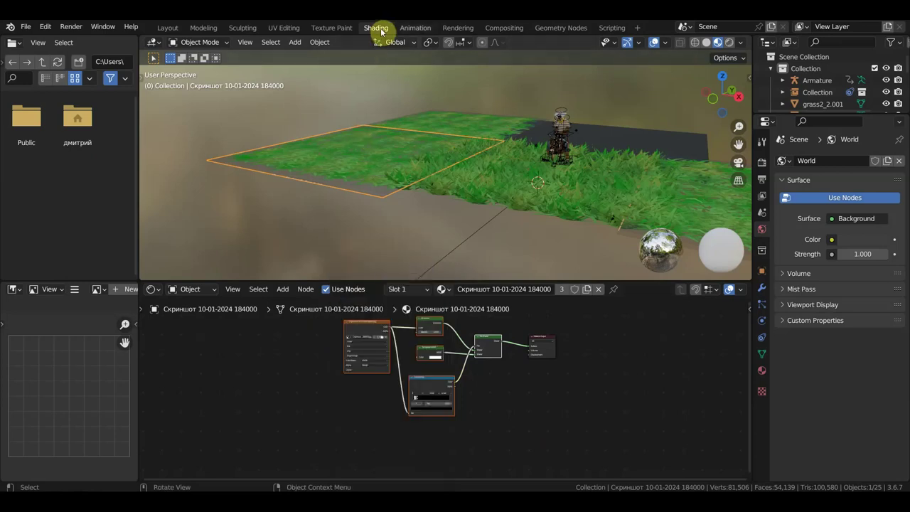
pyautogui.click(645, 140)
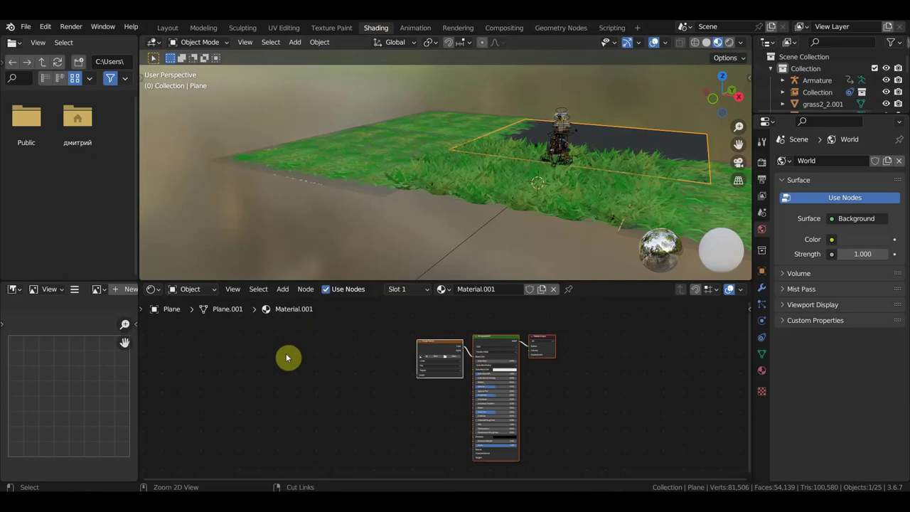
pyautogui.hotkey('ctrl', 'v')
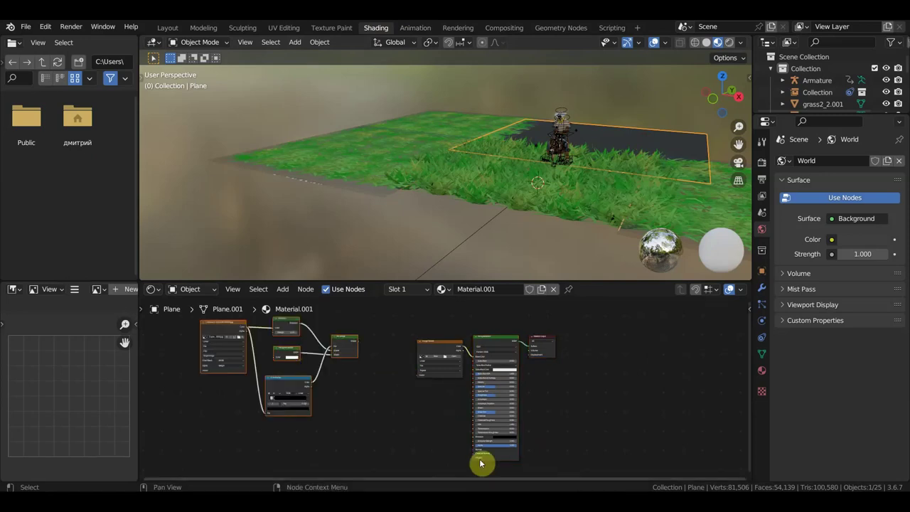
pyautogui.click(508, 342)
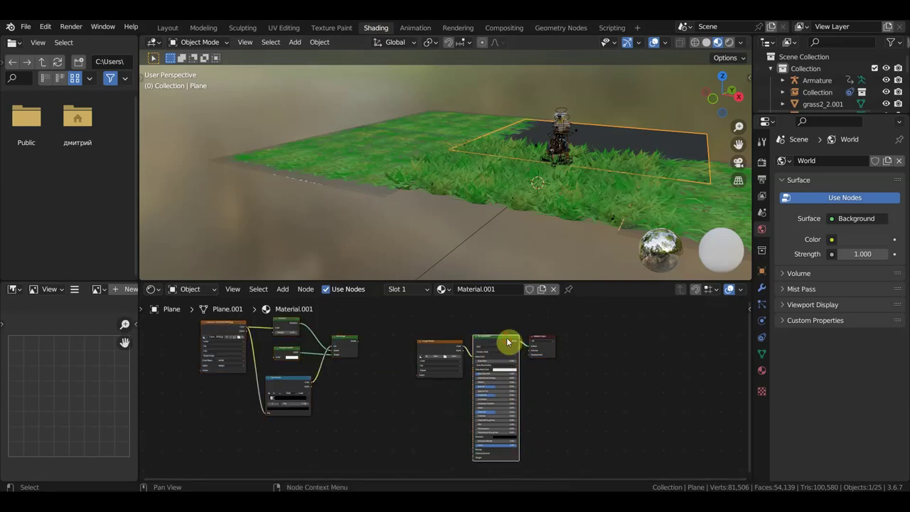
# Delete the Principled BSDF and leftover nodes, then move Material Output clear of the Mix Shader
pyautogui.press('Delete')
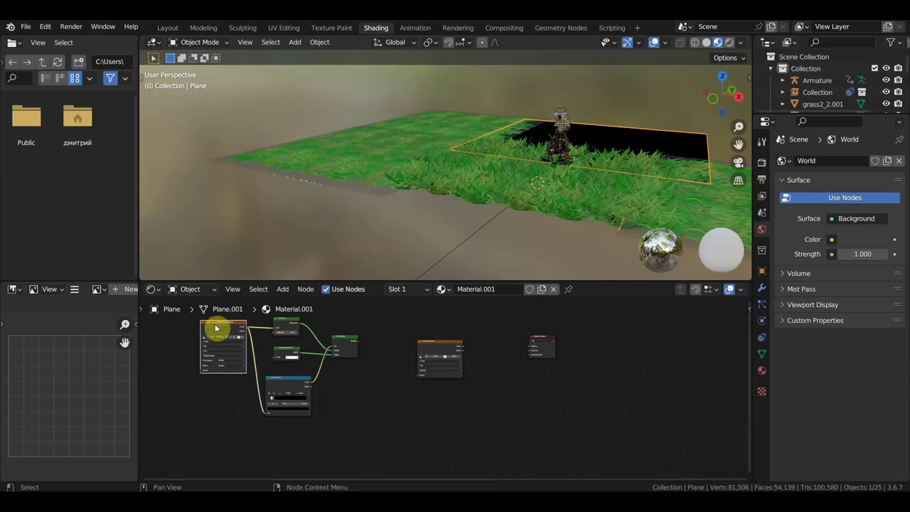
pyautogui.press('Delete')
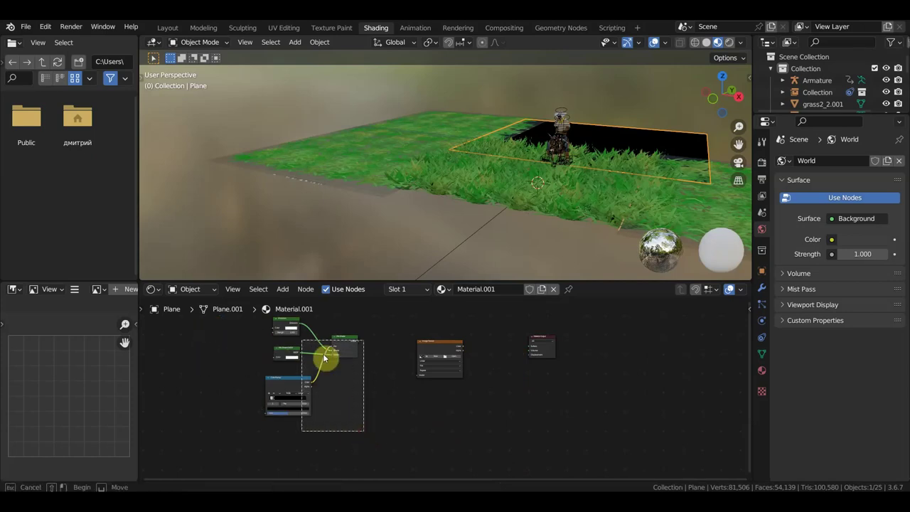
pyautogui.moveTo(363, 432); pyautogui.dragTo(267, 318)
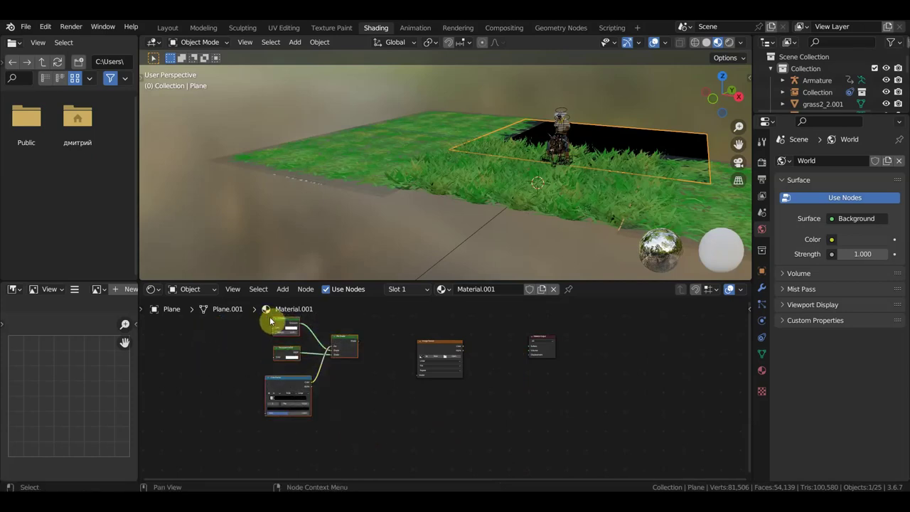
pyautogui.moveTo(296, 327); pyautogui.dragTo(515, 333)
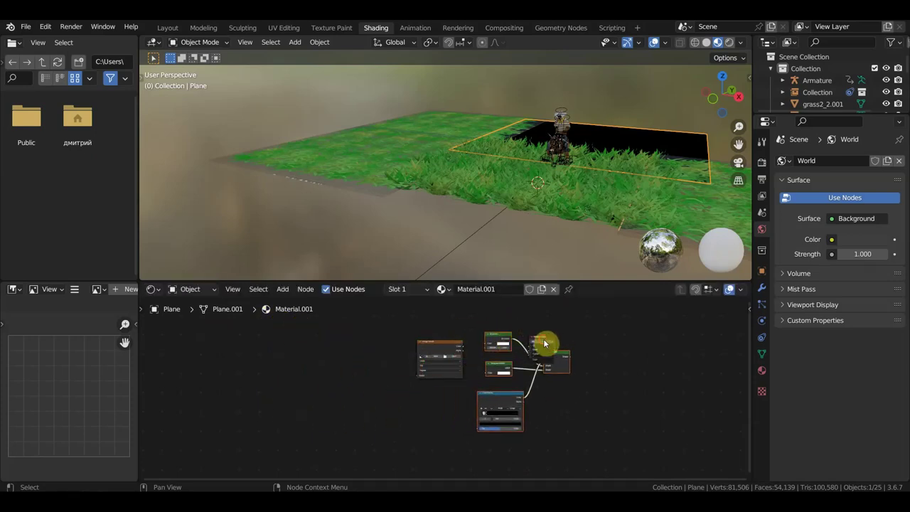
pyautogui.press('x')
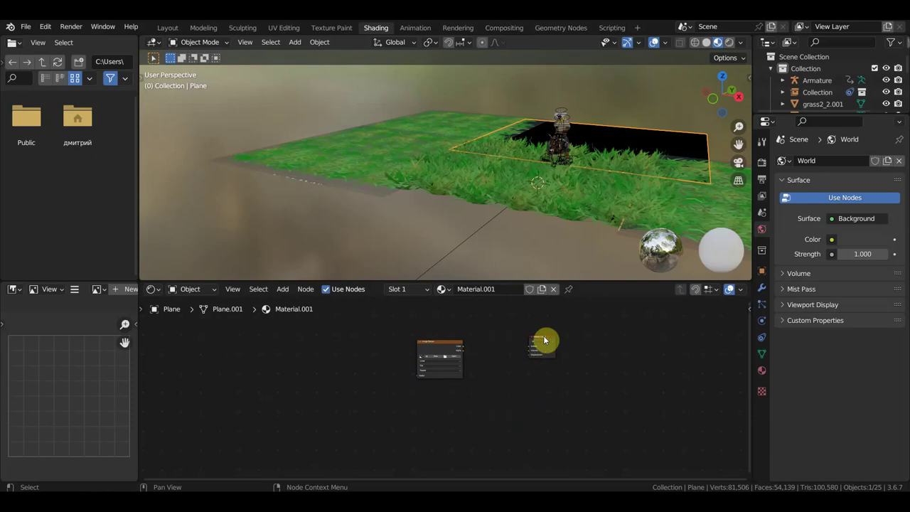
pyautogui.click(566, 337)
pyautogui.hotkey('ctrl', 'z')
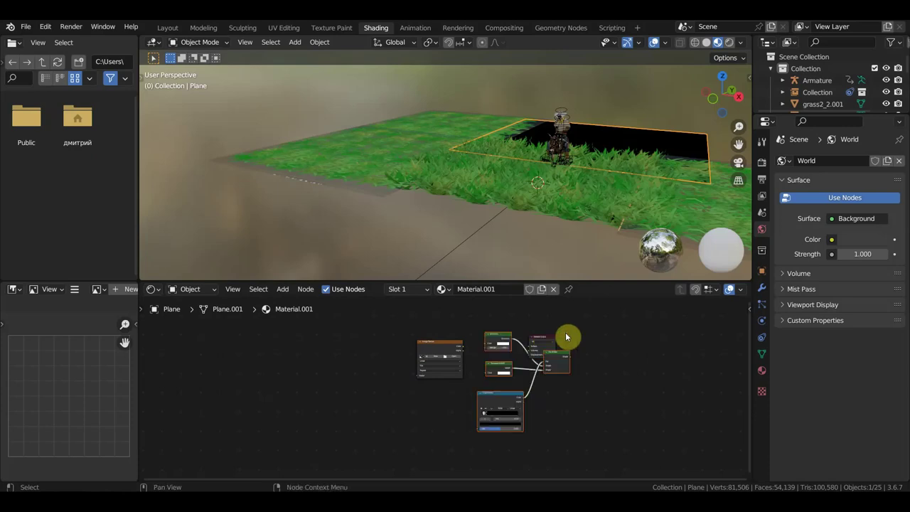
pyautogui.scroll(1, 566, 337)
pyautogui.scroll(1, 567, 337)
pyautogui.scroll(1, 541, 345)
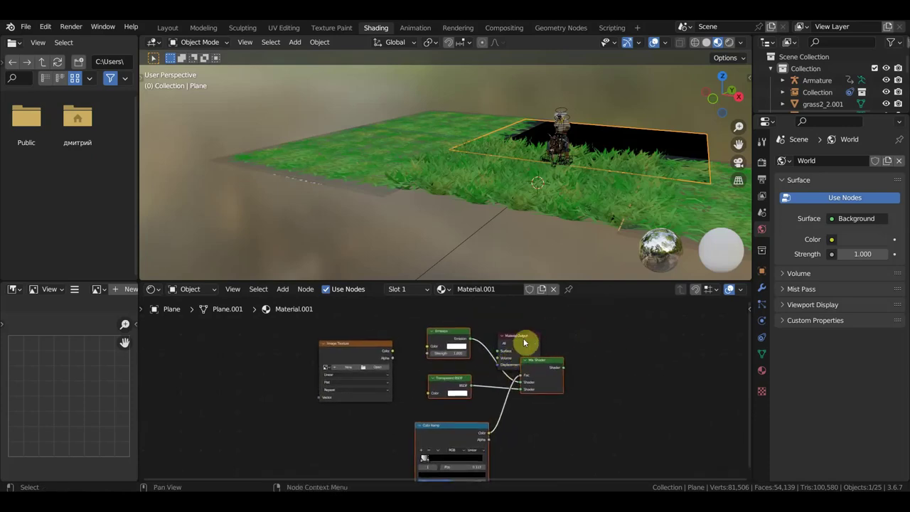
pyautogui.click(525, 342)
pyautogui.moveTo(524, 340); pyautogui.dragTo(621, 364)
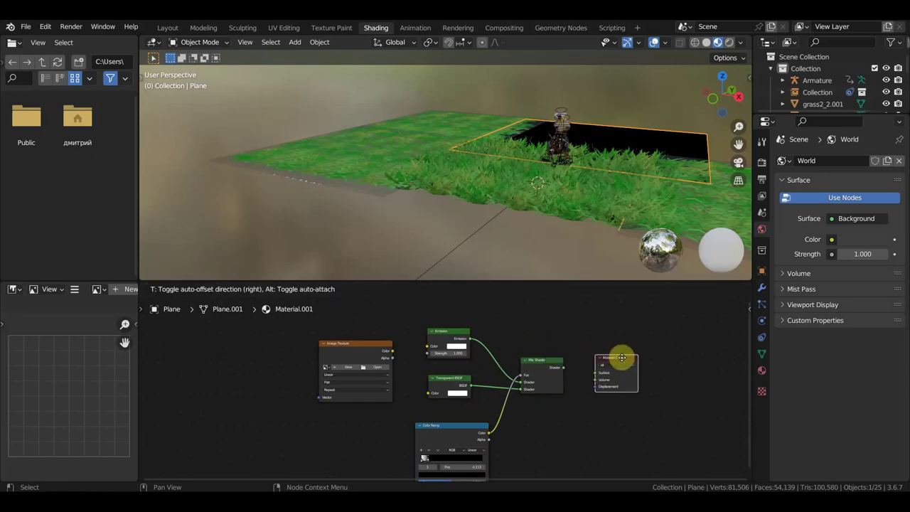
# Wire Mix Shader to Material Output Surface and Image Texture Color to Color Ramp Fac
pyautogui.moveTo(567, 372); pyautogui.dragTo(593, 374)
pyautogui.moveTo(392, 351)
pyautogui.mouseDown()
pyautogui.moveTo(415, 350)
pyautogui.moveTo(408, 410)
pyautogui.mouseUp()
pyautogui.moveTo(408, 411)
pyautogui.mouseDown(button='middle')
pyautogui.moveTo(419, 337)
pyautogui.moveTo(406, 358)
pyautogui.mouseUp(button='middle')
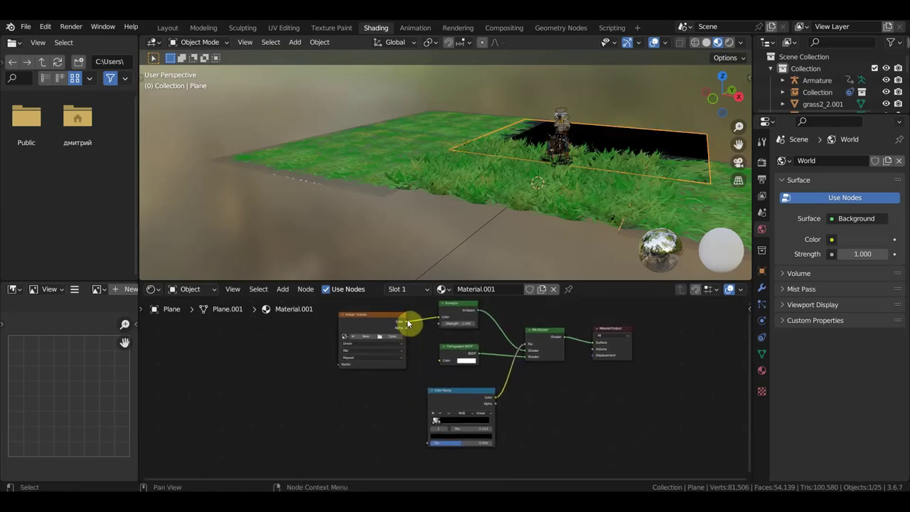
pyautogui.moveTo(408, 323); pyautogui.dragTo(428, 447)
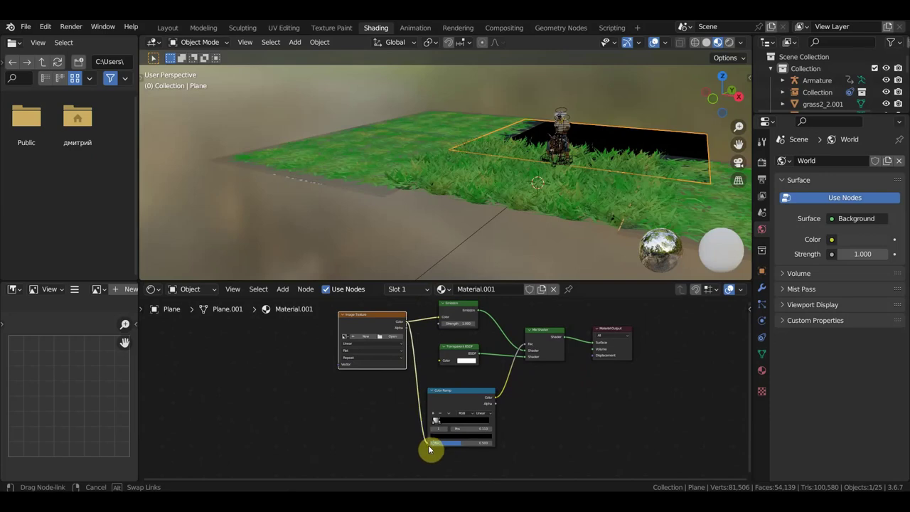
pyautogui.moveTo(427, 446); pyautogui.dragTo(428, 443)
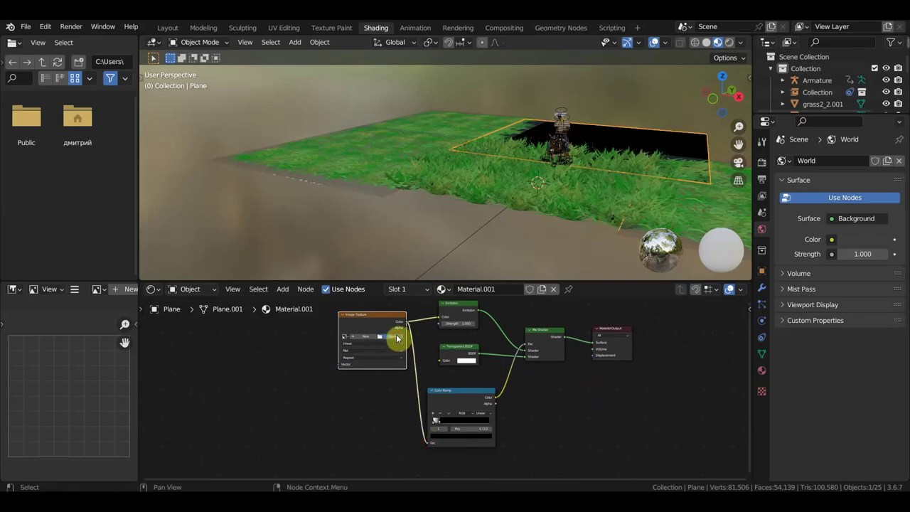
# Load the grass screenshot from the Desktop into the Image Texture node
pyautogui.click(397, 339)
pyautogui.click(180, 200)
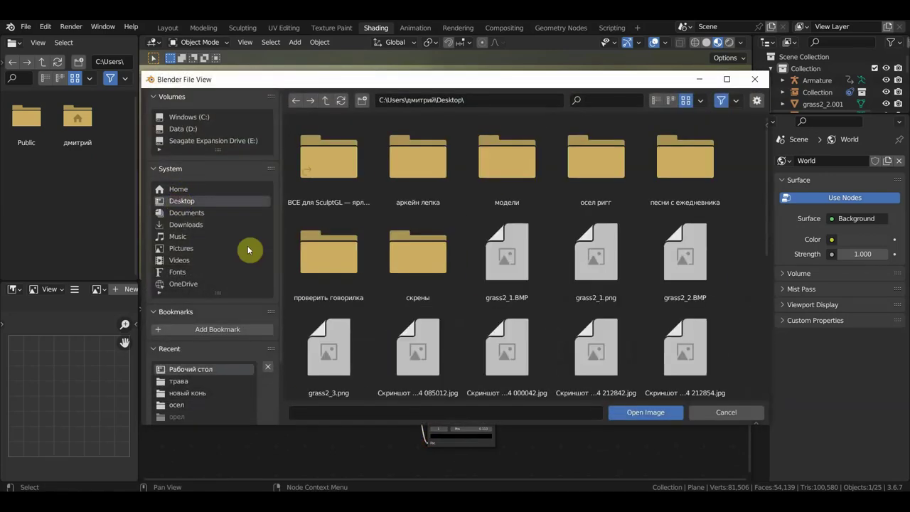
pyautogui.scroll(-4, 545, 337)
pyautogui.scroll(-1, 548, 339)
pyautogui.scroll(-3, 548, 339)
pyautogui.scroll(-2, 549, 339)
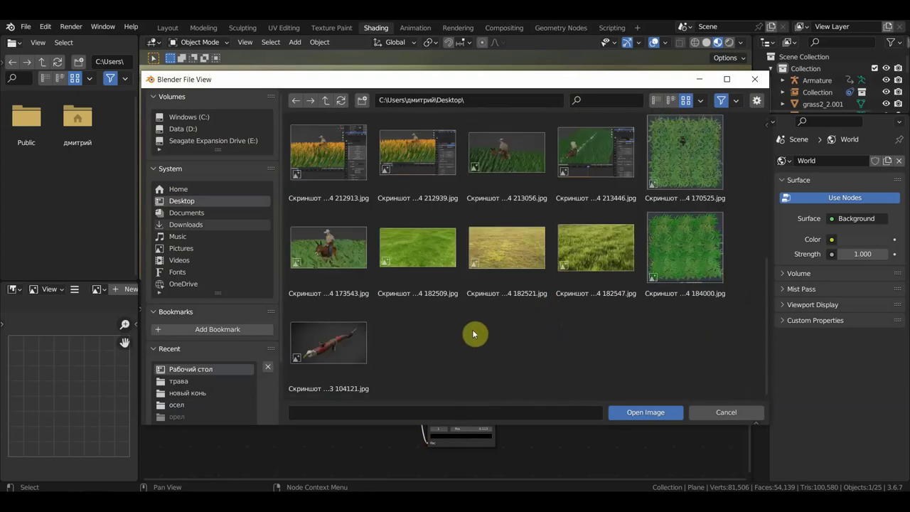
pyautogui.click(686, 263)
pyautogui.click(636, 412)
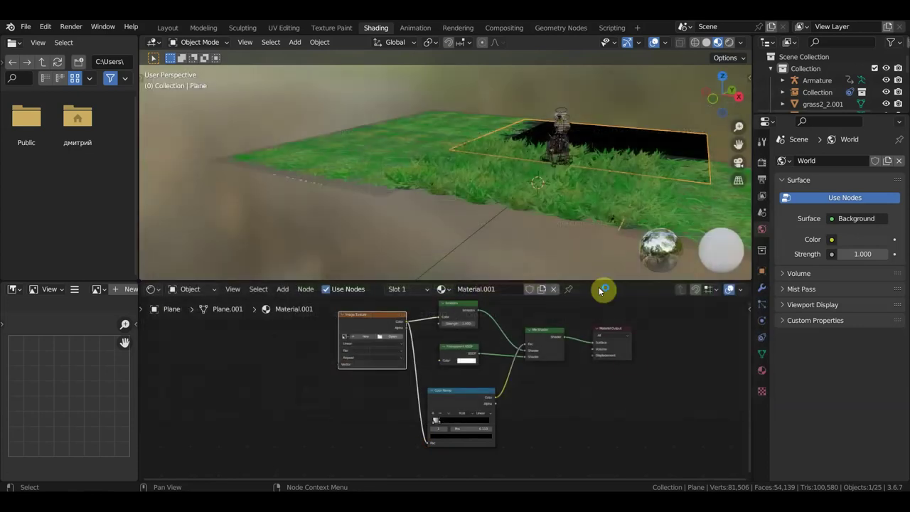
pyautogui.scroll(3, 601, 218)
pyautogui.keyDown('shift'); pyautogui.moveTo(550, 225); pyautogui.dragTo(424, 197, button='middle'); pyautogui.keyUp('shift')
# Pull the Color Ramp stops close together, near 0.116 and 0.262
pyautogui.scroll(2, 456, 224)
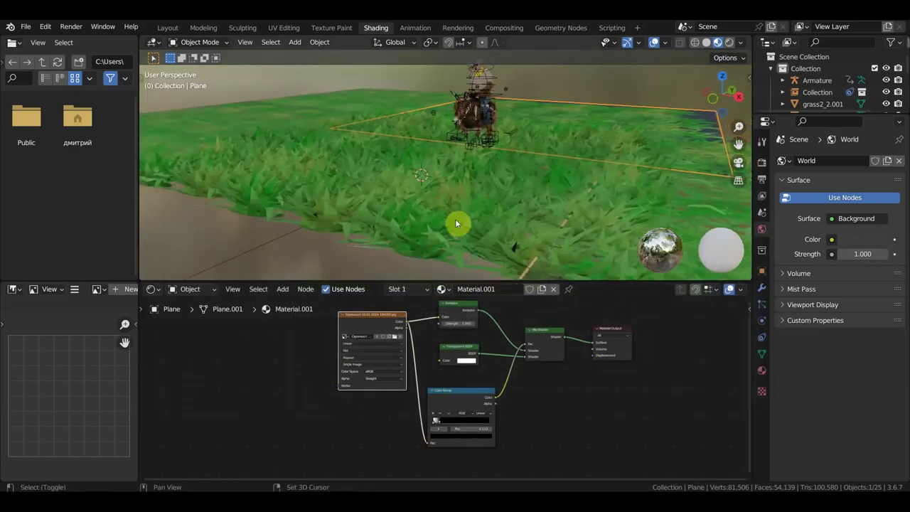
pyautogui.scroll(3, 455, 228)
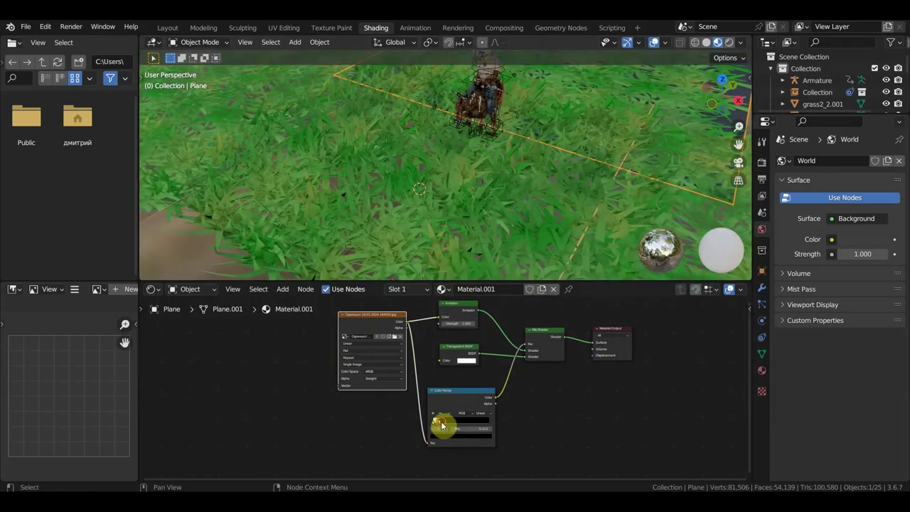
pyautogui.moveTo(441, 425); pyautogui.dragTo(469, 428)
pyautogui.scroll(-2, 578, 218)
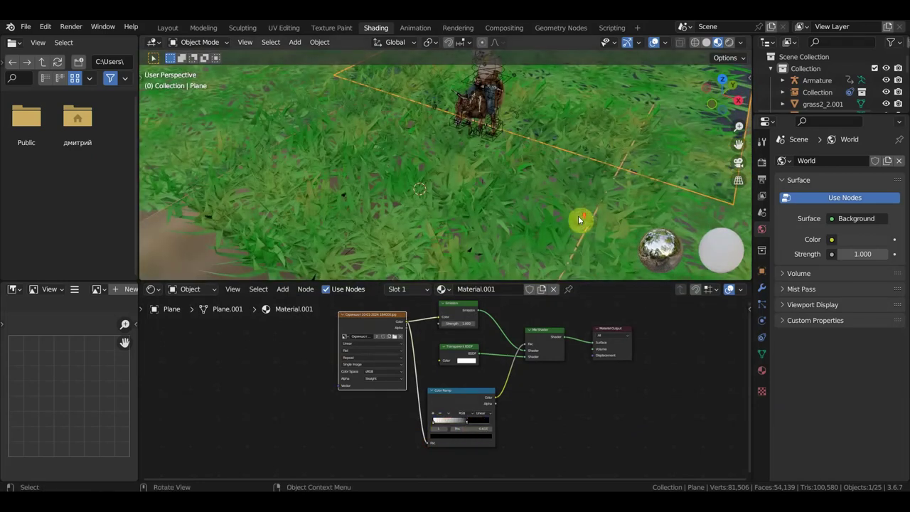
pyautogui.scroll(-3, 593, 188)
pyautogui.moveTo(593, 186)
pyautogui.mouseDown(button='middle')
pyautogui.moveTo(504, 239)
pyautogui.moveTo(540, 54)
pyautogui.moveTo(556, 234)
pyautogui.mouseUp(button='middle')
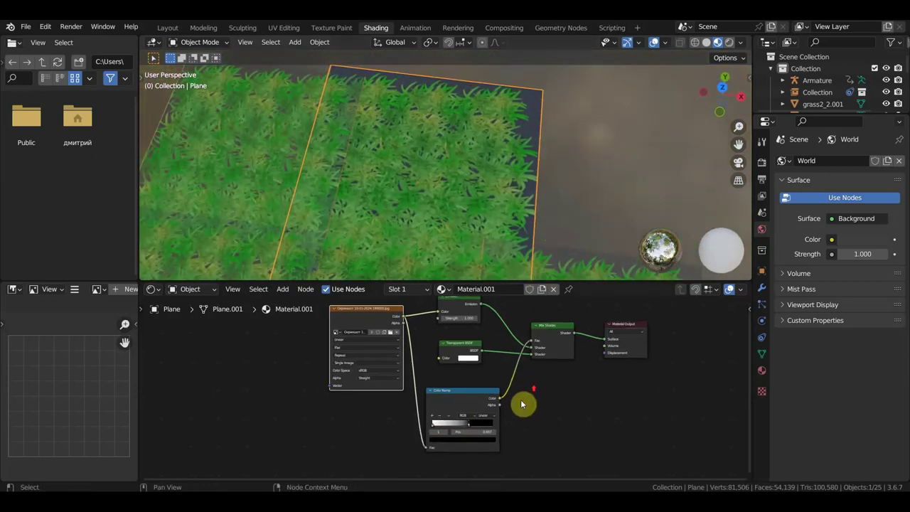
pyautogui.scroll(3, 522, 402)
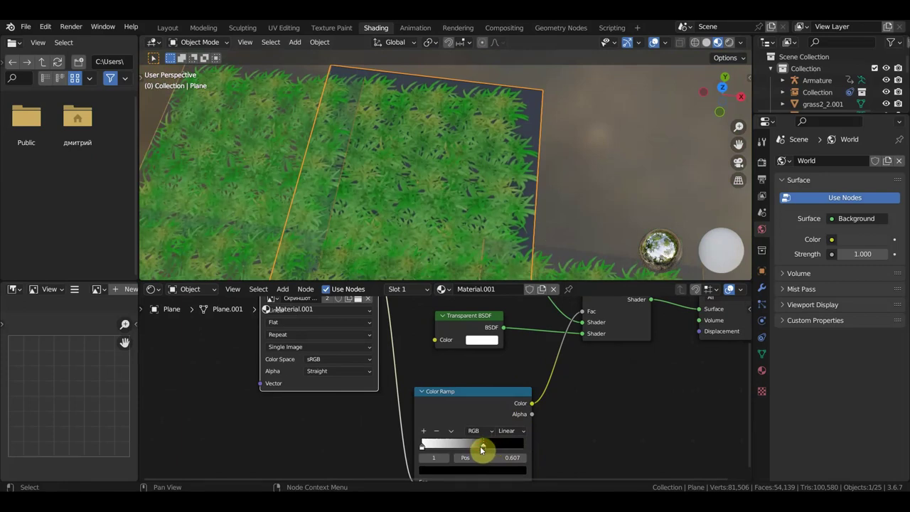
pyautogui.moveTo(423, 446)
pyautogui.mouseDown()
pyautogui.moveTo(492, 460)
pyautogui.moveTo(411, 452)
pyautogui.mouseUp()
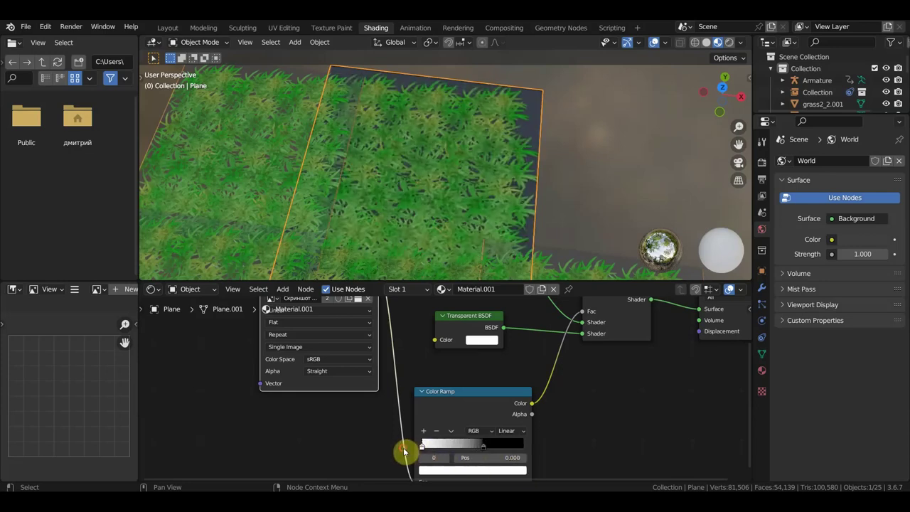
pyautogui.moveTo(484, 446)
pyautogui.mouseDown()
pyautogui.moveTo(427, 447)
pyautogui.moveTo(518, 457)
pyautogui.moveTo(438, 451)
pyautogui.mouseUp()
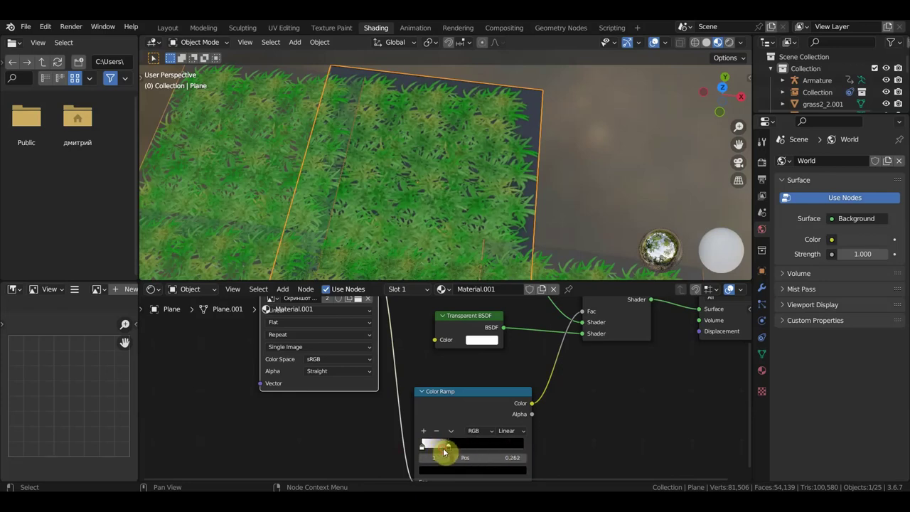
# Set Material.001's blend mode to Alpha Blend
pyautogui.click(762, 371)
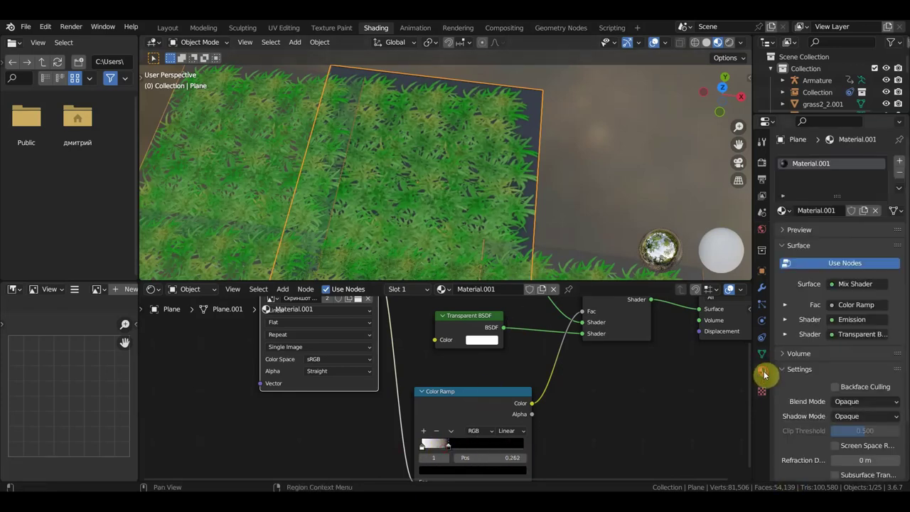
pyautogui.click(850, 403)
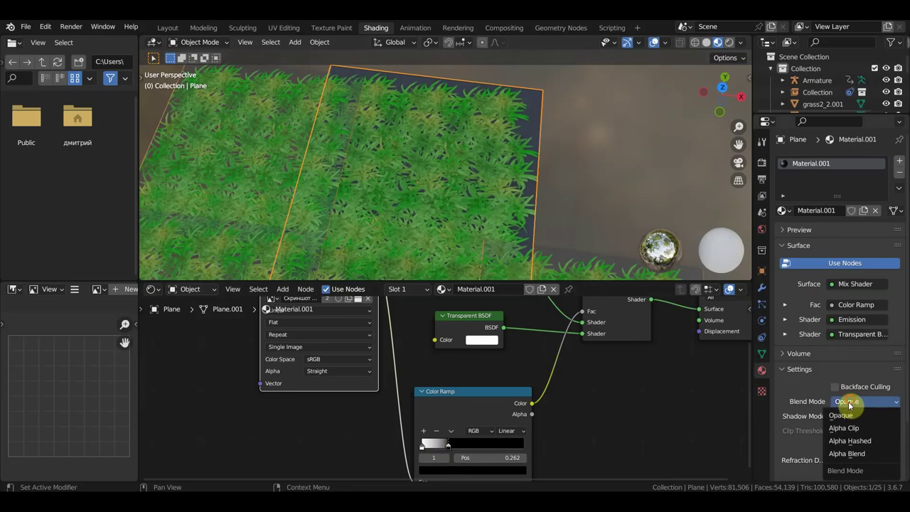
pyautogui.click(863, 454)
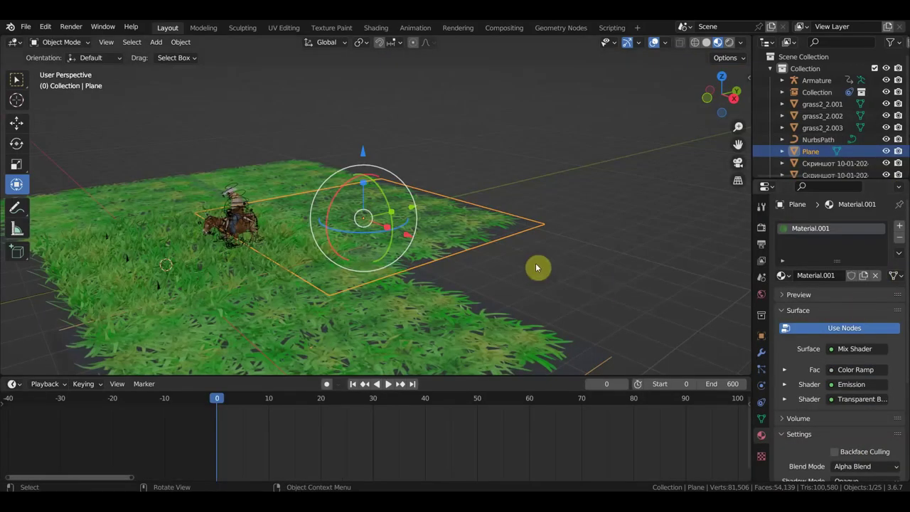
# Inspect the cut-out grass with overlays hidden, then select the grass2_2.003 patch
pyautogui.moveTo(549, 273); pyautogui.dragTo(573, 273, button='middle')
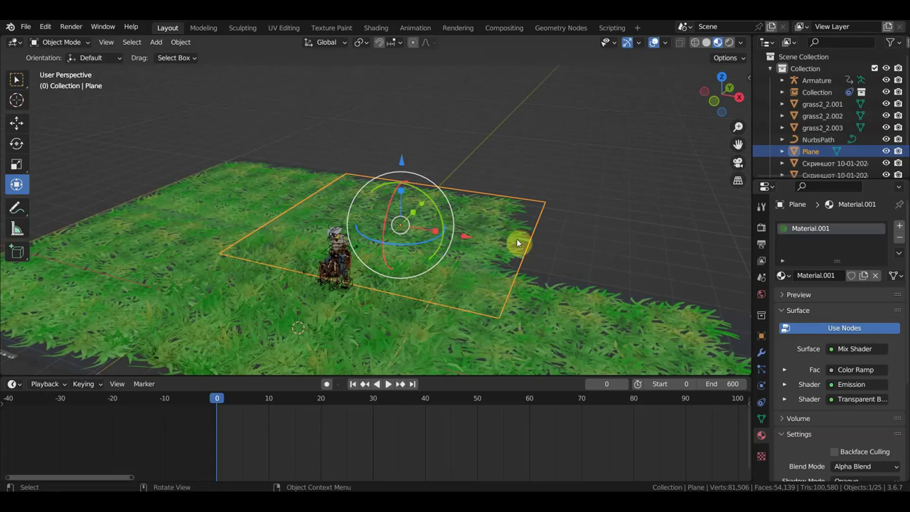
pyautogui.moveTo(554, 251)
pyautogui.mouseDown(button='middle')
pyautogui.moveTo(543, 245)
pyautogui.moveTo(567, 242)
pyautogui.moveTo(553, 233)
pyautogui.moveTo(624, 211)
pyautogui.mouseUp(button='middle')
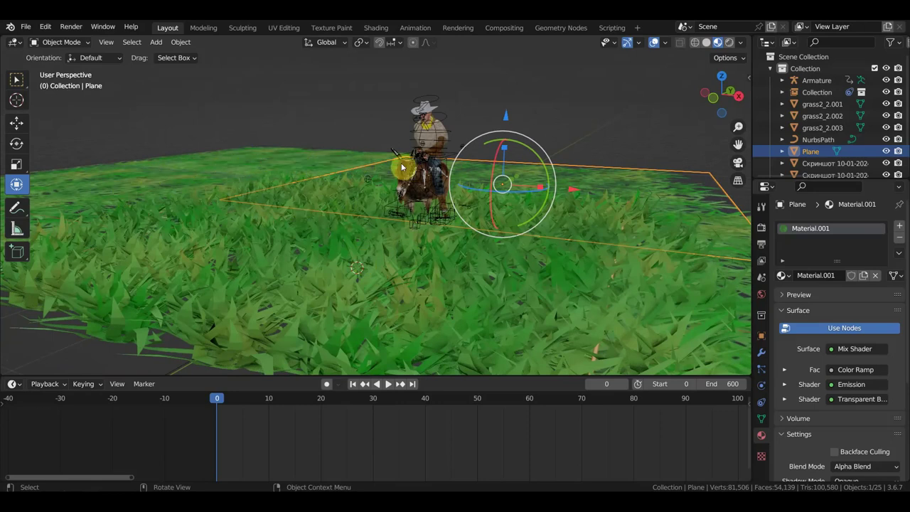
pyautogui.scroll(-5, 253, 174)
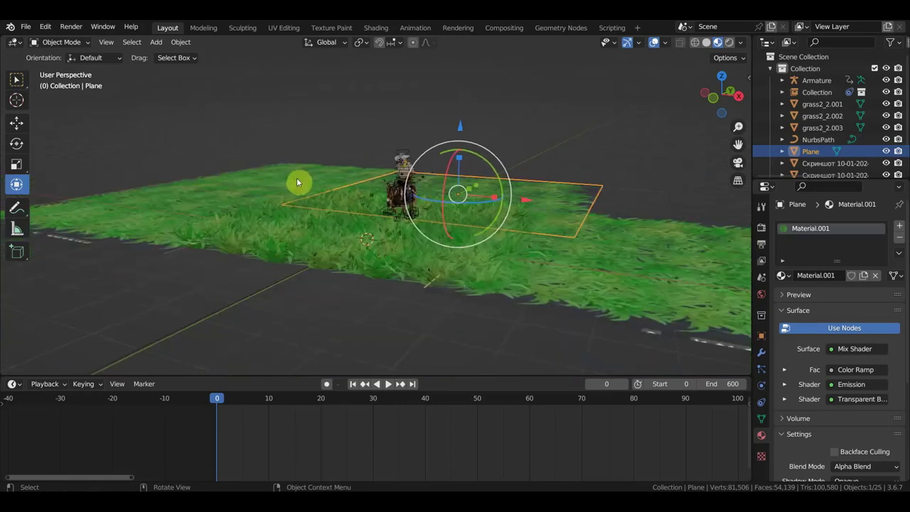
pyautogui.scroll(-1, 278, 189)
pyautogui.scroll(-1, 277, 191)
pyautogui.scroll(-1, 278, 192)
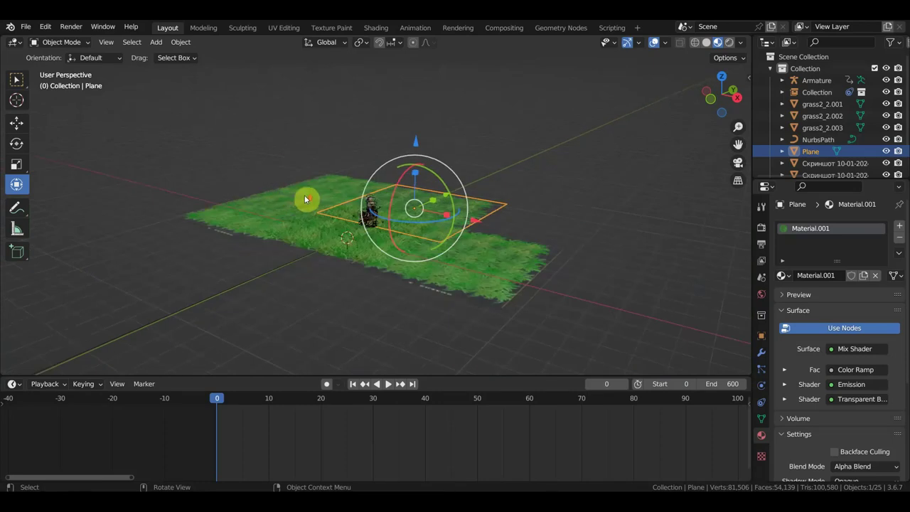
pyautogui.scroll(1, 304, 194)
pyautogui.moveTo(312, 193); pyautogui.dragTo(325, 191, button='middle')
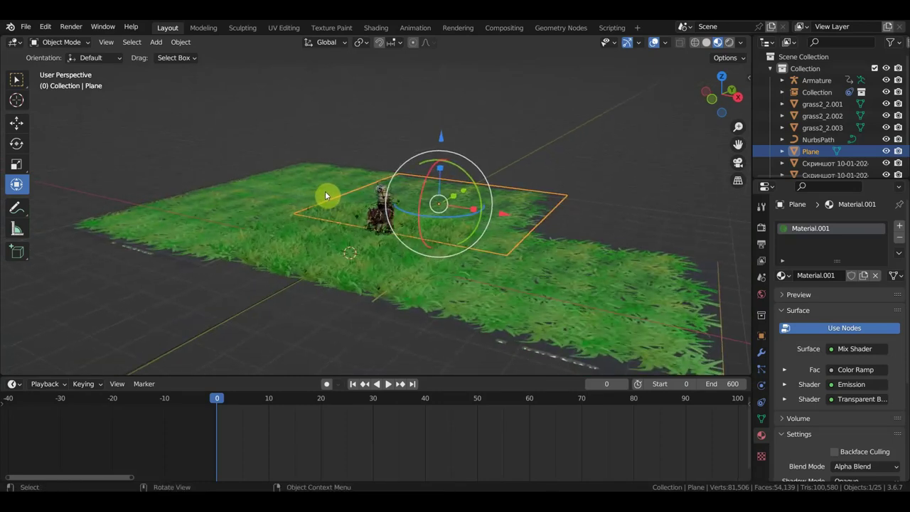
pyautogui.click(654, 42)
pyautogui.scroll(3, 587, 211)
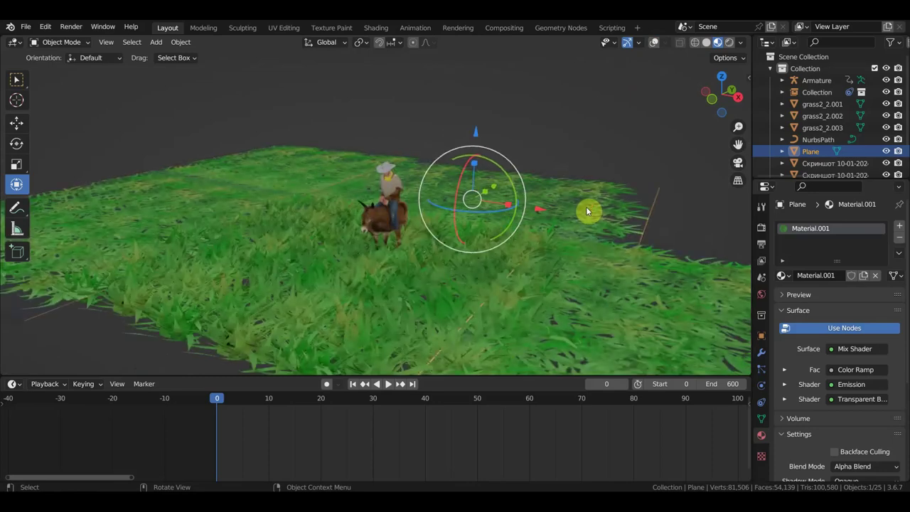
pyautogui.scroll(-3, 587, 210)
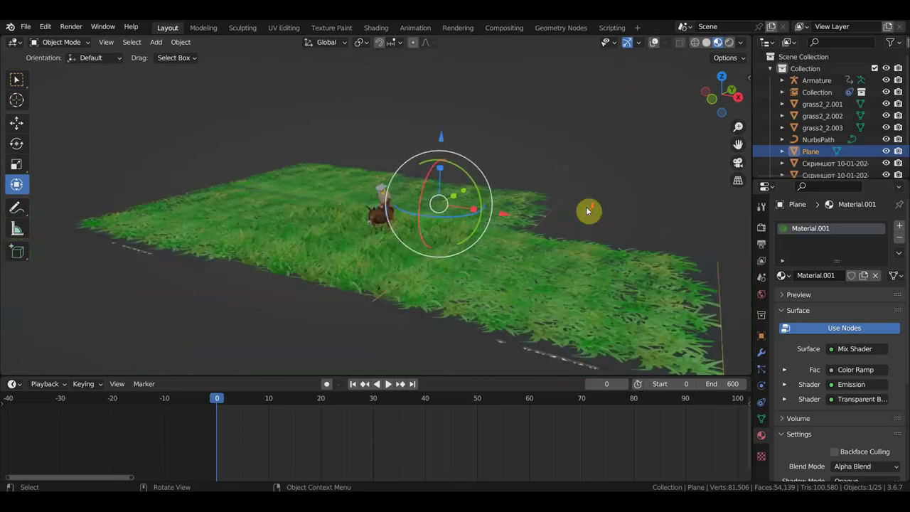
pyautogui.moveTo(587, 210); pyautogui.dragTo(585, 178, button='middle')
pyautogui.scroll(-2, 585, 178)
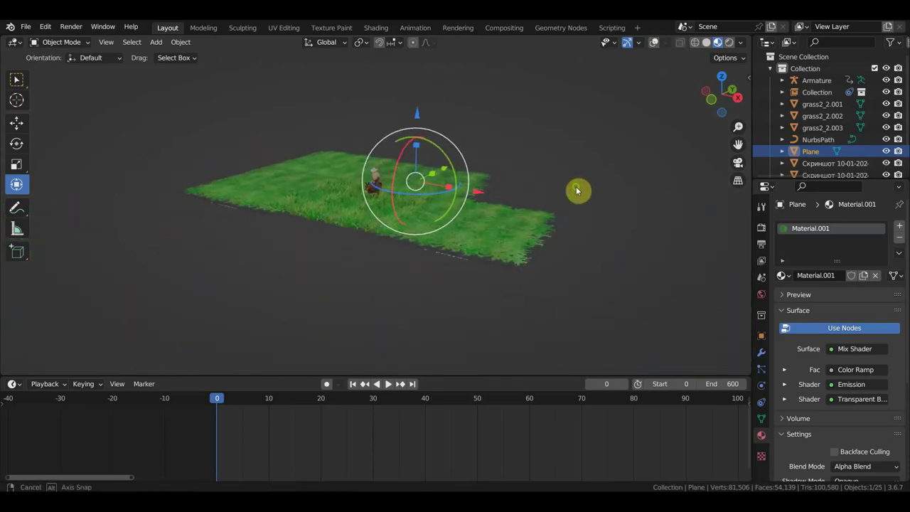
pyautogui.scroll(2, 578, 189)
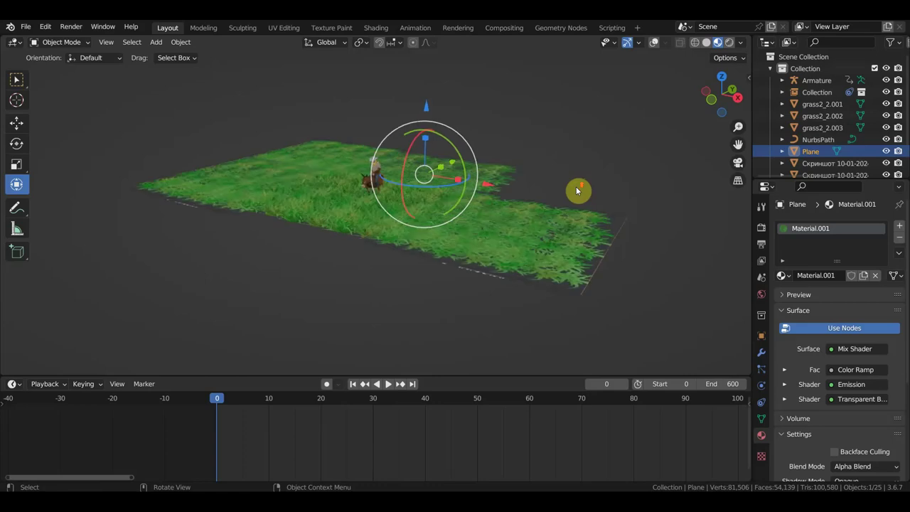
pyautogui.click(308, 193)
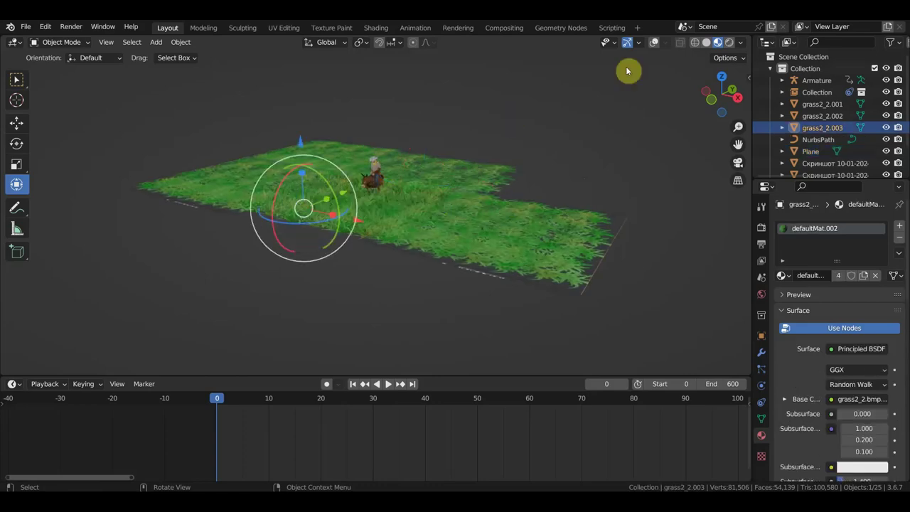
# Show overlays again, duplicate the grass patch as grass2_2.004 and lower it 2.129 m
pyautogui.click(654, 43)
pyautogui.scroll(3, 470, 173)
pyautogui.moveTo(478, 179)
pyautogui.mouseDown(button='middle')
pyautogui.moveTo(568, 237)
pyautogui.moveTo(528, 244)
pyautogui.moveTo(524, 263)
pyautogui.mouseUp(button='middle')
pyautogui.scroll(-1, 551, 234)
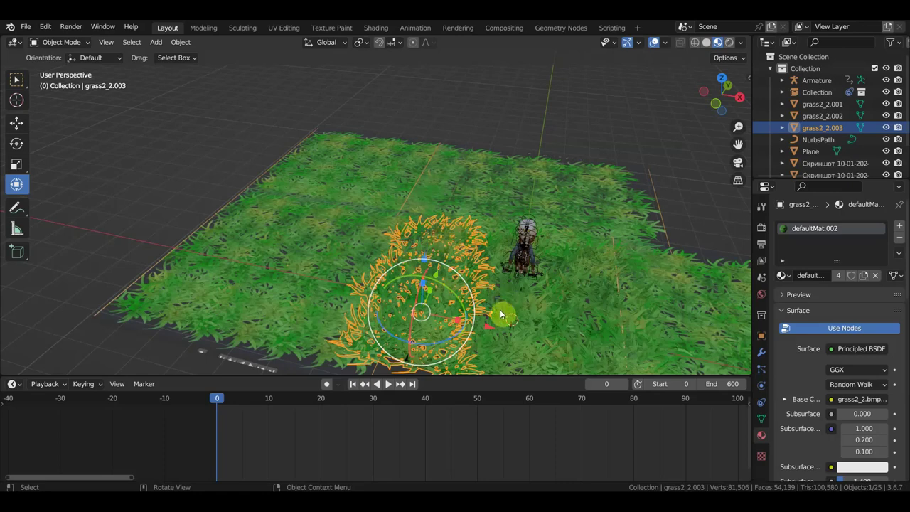
pyautogui.hotkey('shift', 'd')
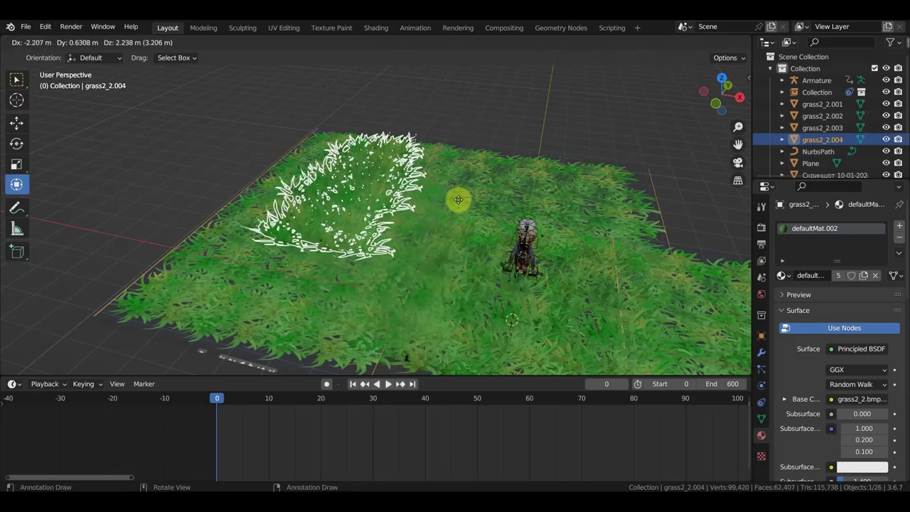
pyautogui.click(445, 187)
pyautogui.moveTo(470, 184)
pyautogui.mouseDown(button='middle')
pyautogui.moveTo(482, 180)
pyautogui.moveTo(484, 156)
pyautogui.mouseUp(button='middle')
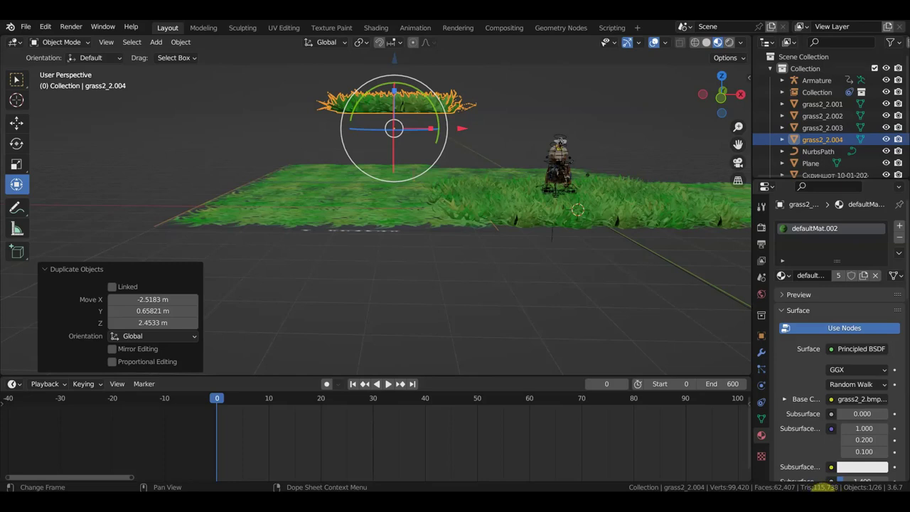
pyautogui.moveTo(396, 66); pyautogui.dragTo(389, 143)
pyautogui.click(395, 147)
pyautogui.moveTo(396, 149); pyautogui.dragTo(416, 290, button='middle')
# Stretch the grass2_2.004 patch 1.879 times along X and shift it along X
pyautogui.press('s')
pyautogui.press('x')
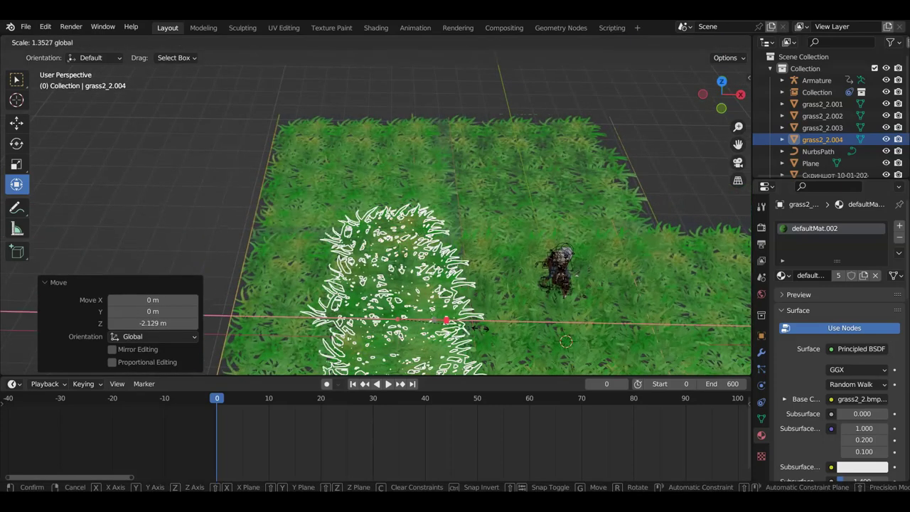
pyautogui.click(524, 325)
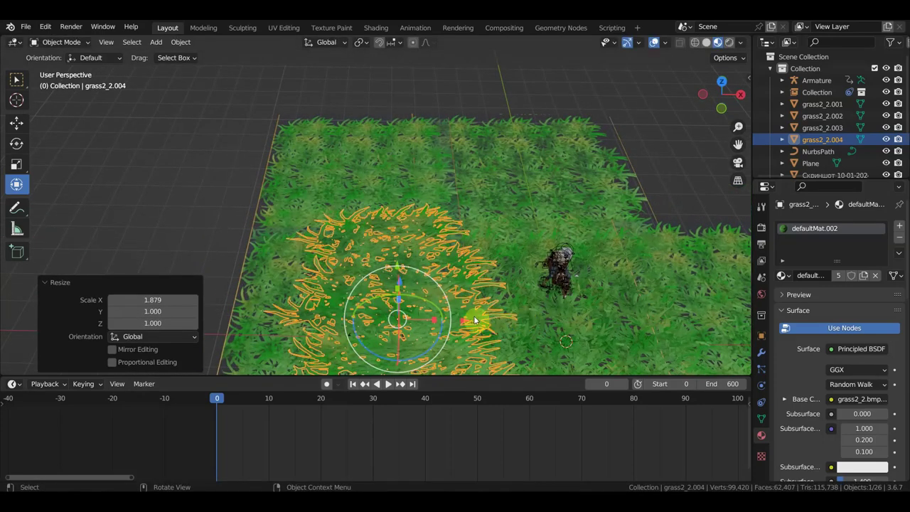
pyautogui.hotkey('shift', 'd')
pyautogui.press('x')
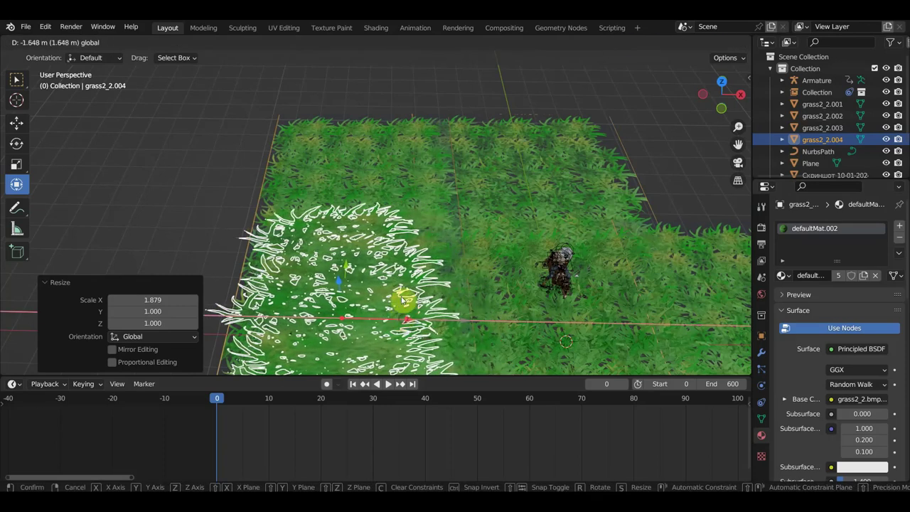
pyautogui.click(403, 300)
# Lower the patch, scale it to 1.107 along Z, and raise it 0.22 m
pyautogui.moveTo(405, 271); pyautogui.dragTo(400, 225, button='middle')
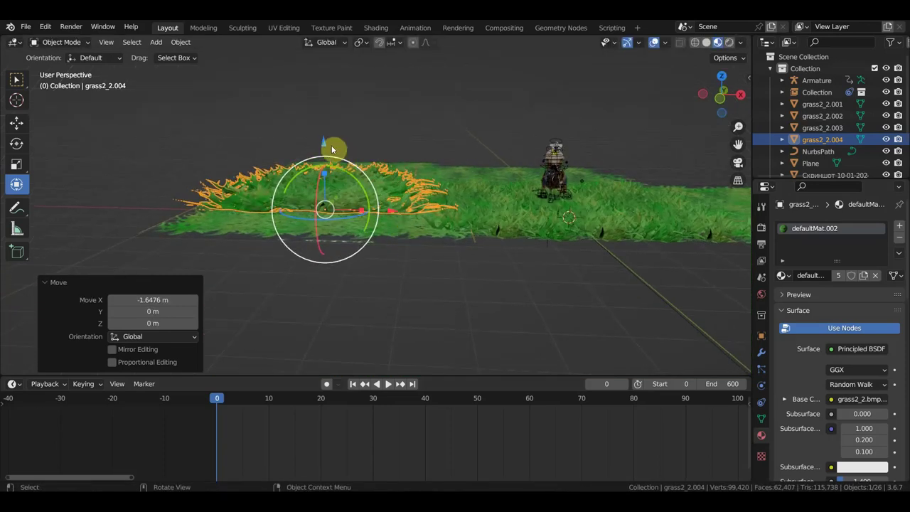
pyautogui.moveTo(325, 148); pyautogui.dragTo(326, 179)
pyautogui.moveTo(349, 199); pyautogui.dragTo(372, 201, button='middle')
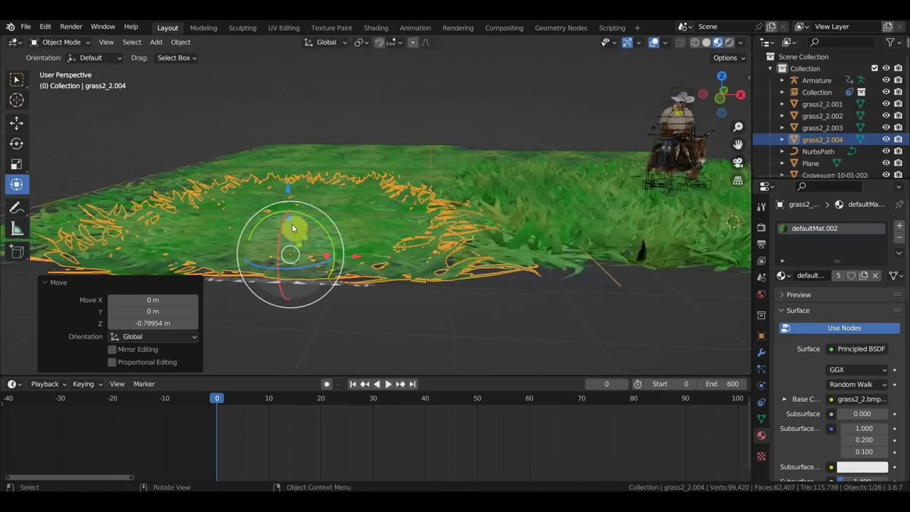
pyautogui.moveTo(288, 217); pyautogui.dragTo(289, 213)
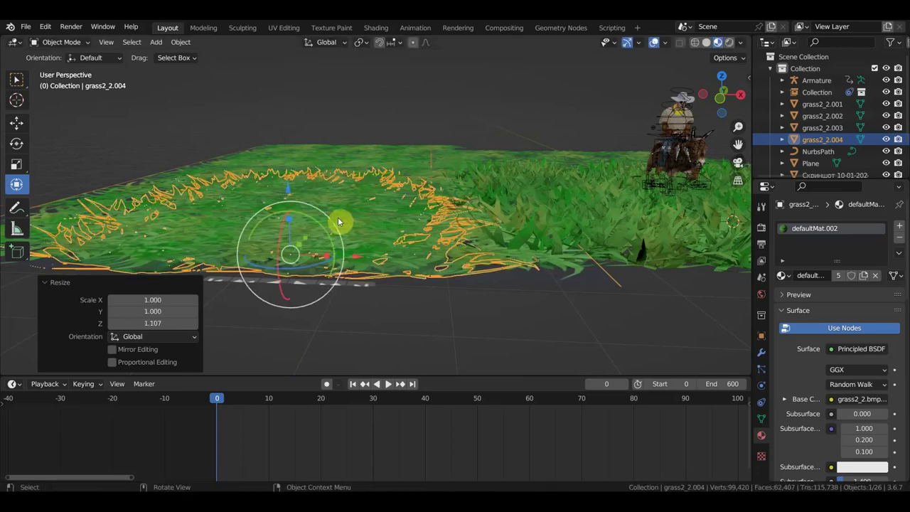
pyautogui.moveTo(337, 217)
pyautogui.mouseDown(button='middle')
pyautogui.moveTo(369, 219)
pyautogui.moveTo(383, 195)
pyautogui.mouseUp(button='middle')
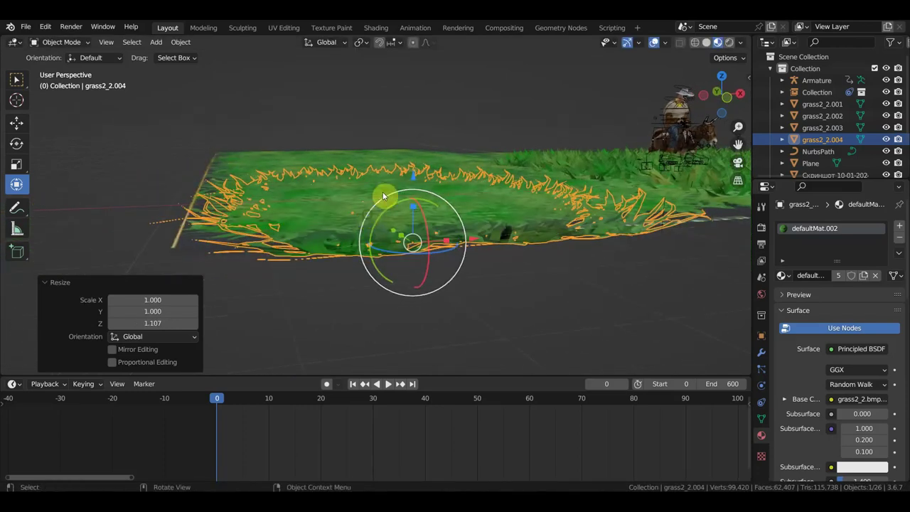
pyautogui.press('g')
pyautogui.press('z')
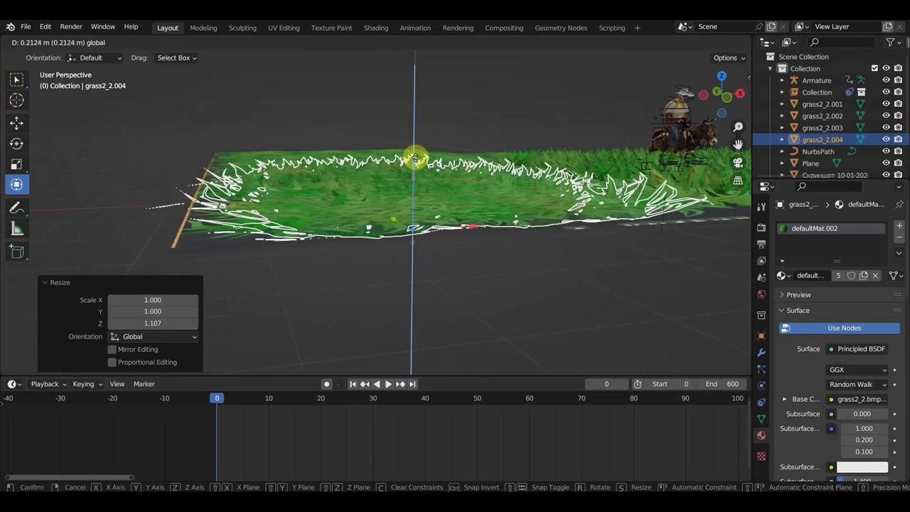
pyautogui.click(410, 156)
# Inspect the thickened lawn around the rider, then deselect the patch
pyautogui.scroll(3, 408, 198)
pyautogui.scroll(3, 355, 159)
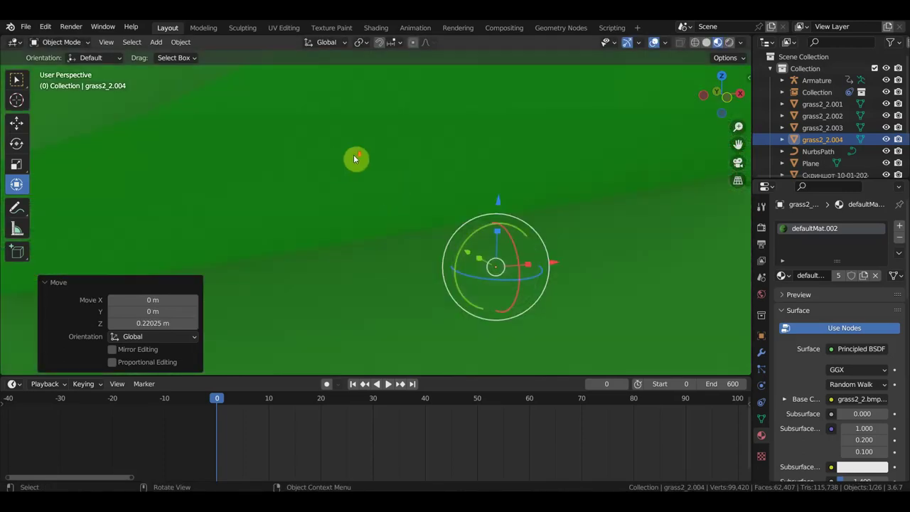
pyautogui.scroll(-5, 360, 166)
pyautogui.moveTo(356, 186); pyautogui.dragTo(356, 188, button='middle')
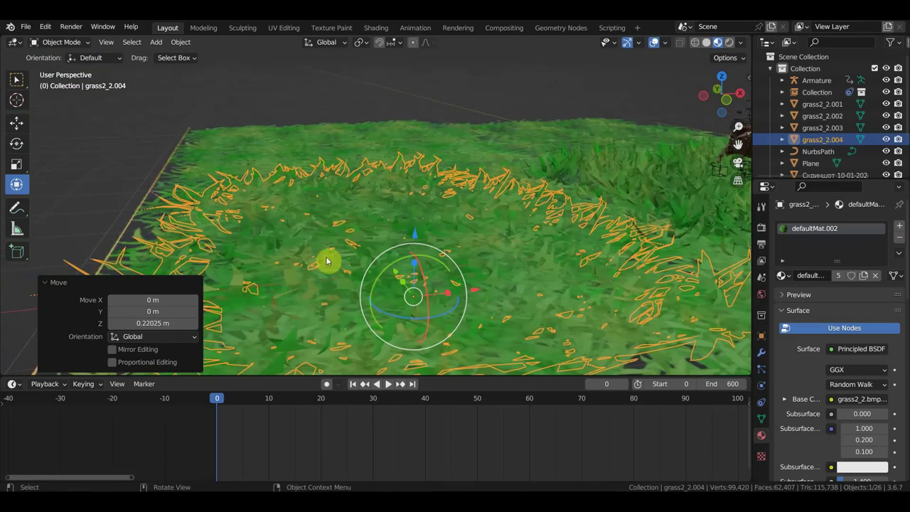
pyautogui.moveTo(325, 258); pyautogui.dragTo(323, 248, button='middle')
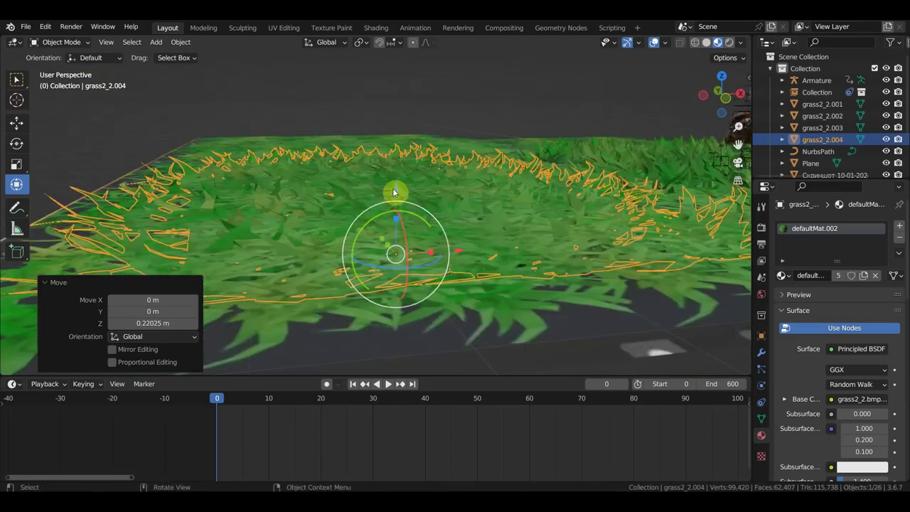
pyautogui.moveTo(400, 202)
pyautogui.mouseDown(button='middle')
pyautogui.moveTo(379, 206)
pyautogui.moveTo(375, 229)
pyautogui.moveTo(357, 233)
pyautogui.moveTo(494, 106)
pyautogui.mouseUp(button='middle')
pyautogui.click(495, 115)
# Survey the whole lawn and select the Plane object with its Material.001 material
pyautogui.scroll(-3, 483, 135)
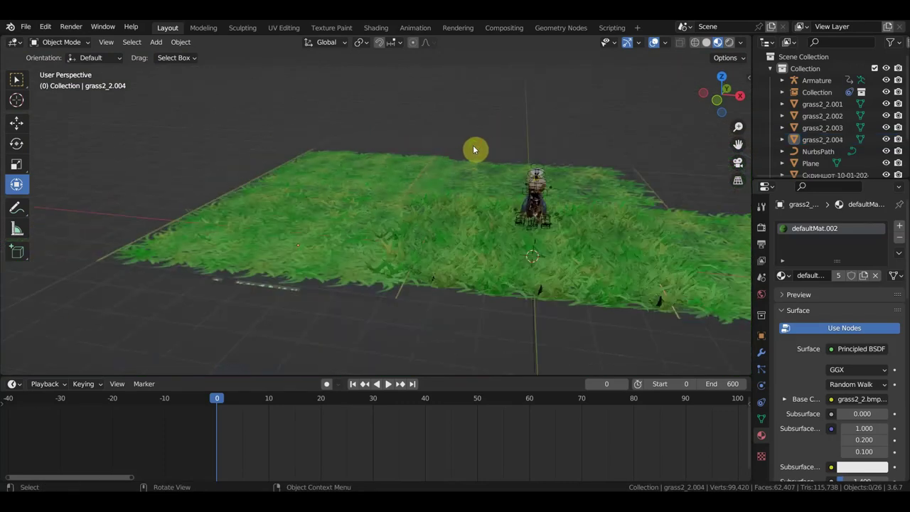
pyautogui.moveTo(473, 145); pyautogui.dragTo(399, 156, button='middle')
pyautogui.scroll(3, 399, 161)
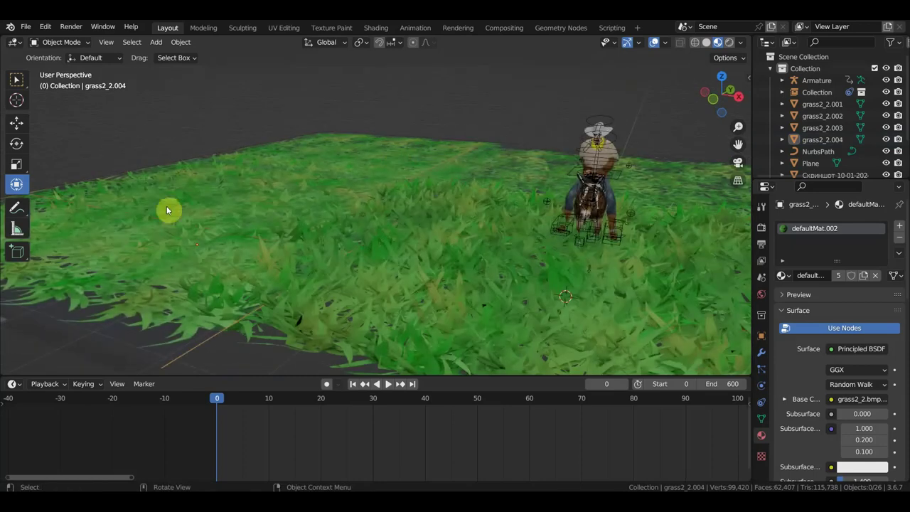
pyautogui.scroll(-3, 284, 203)
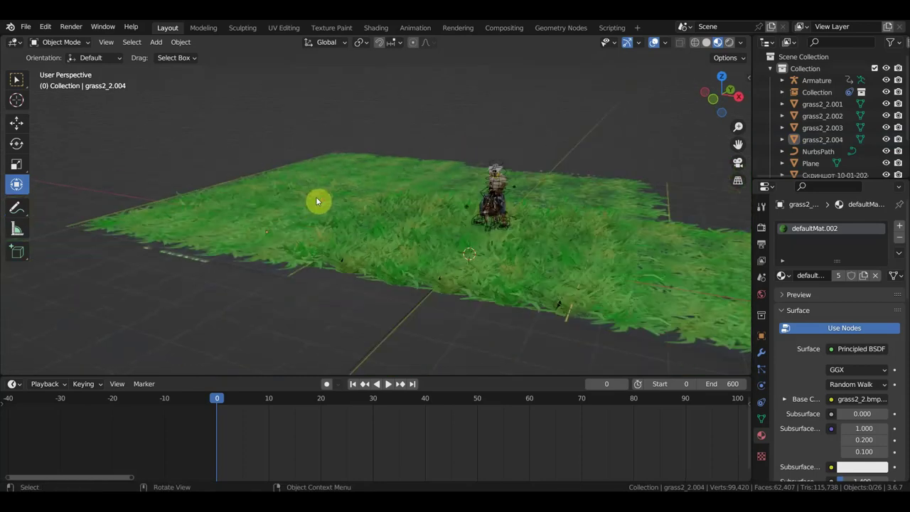
pyautogui.moveTo(390, 179)
pyautogui.mouseDown(button='middle')
pyautogui.moveTo(353, 182)
pyautogui.moveTo(370, 187)
pyautogui.mouseUp(button='middle')
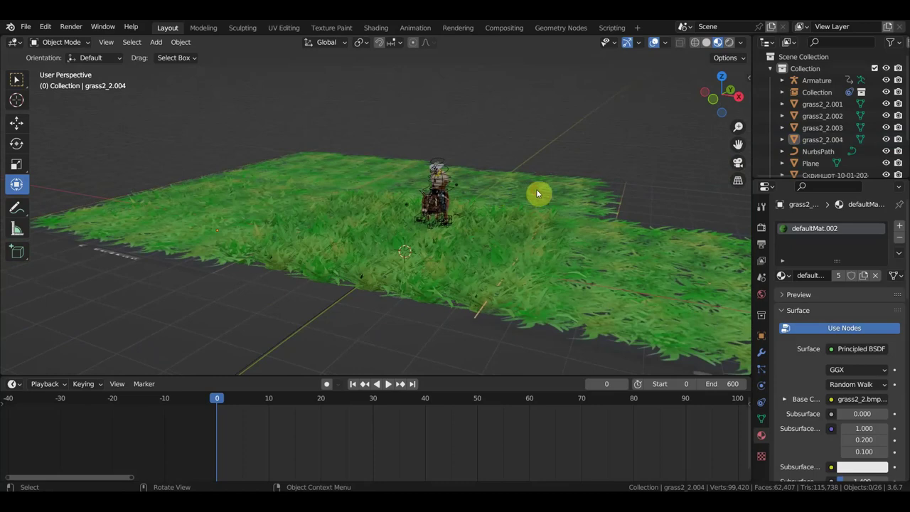
pyautogui.click(559, 189)
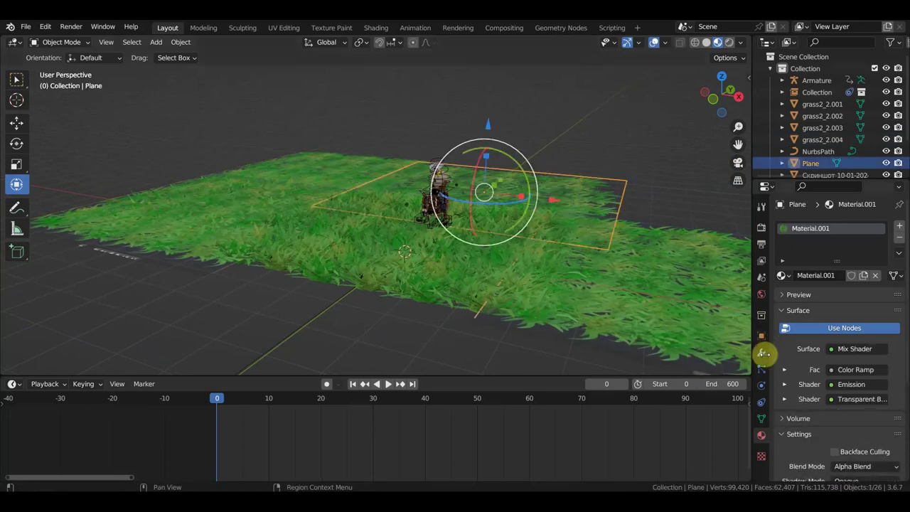
pyautogui.keyDown('shift'); pyautogui.moveTo(591, 252); pyautogui.dragTo(493, 243, button='middle'); pyautogui.keyUp('shift')
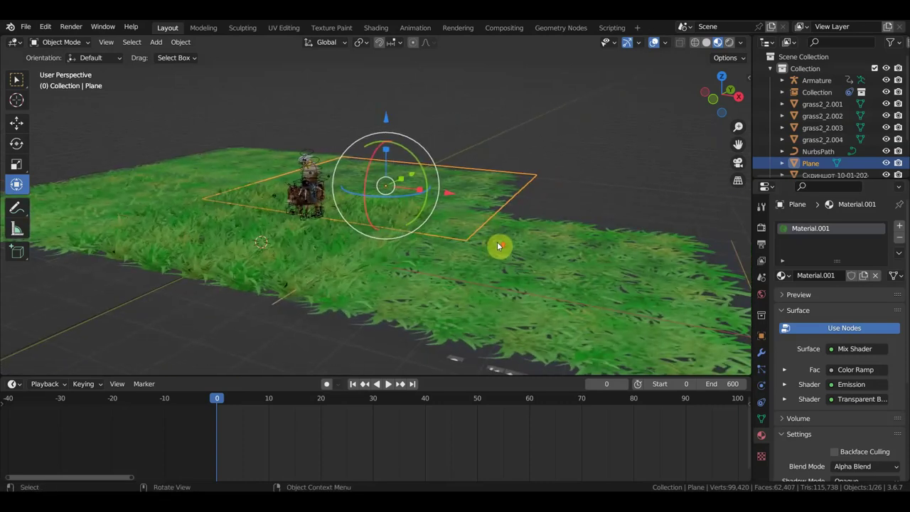
pyautogui.scroll(2, 497, 246)
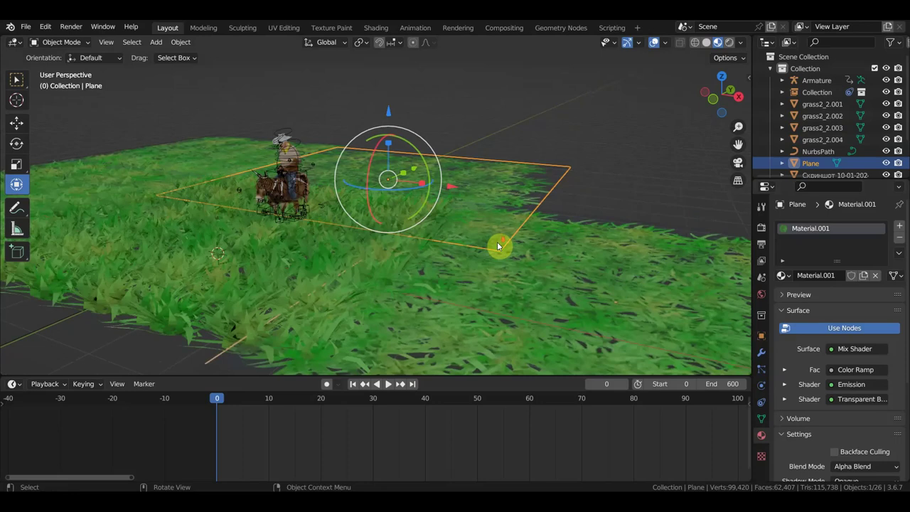
pyautogui.scroll(-2, 498, 246)
pyautogui.moveTo(522, 246)
pyautogui.mouseDown(button='middle')
pyautogui.moveTo(570, 249)
pyautogui.moveTo(381, 232)
pyautogui.mouseUp(button='middle')
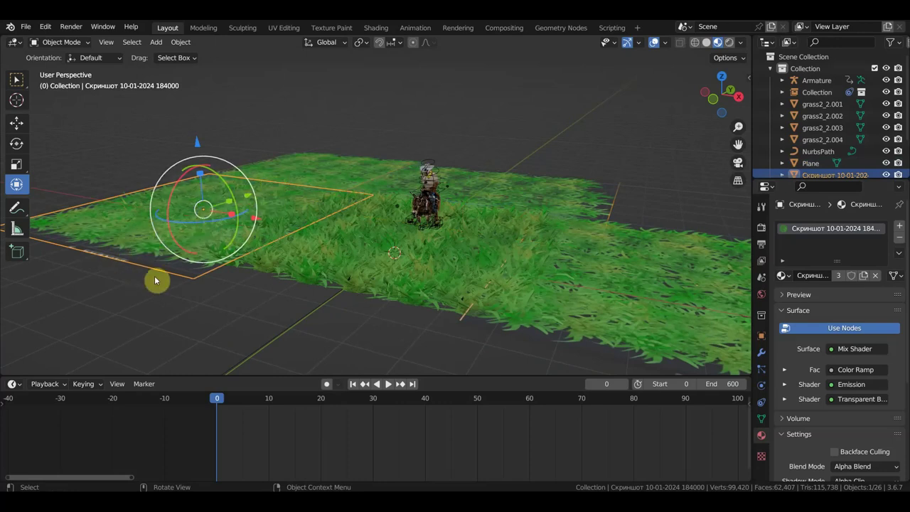
pyautogui.press('Delete')
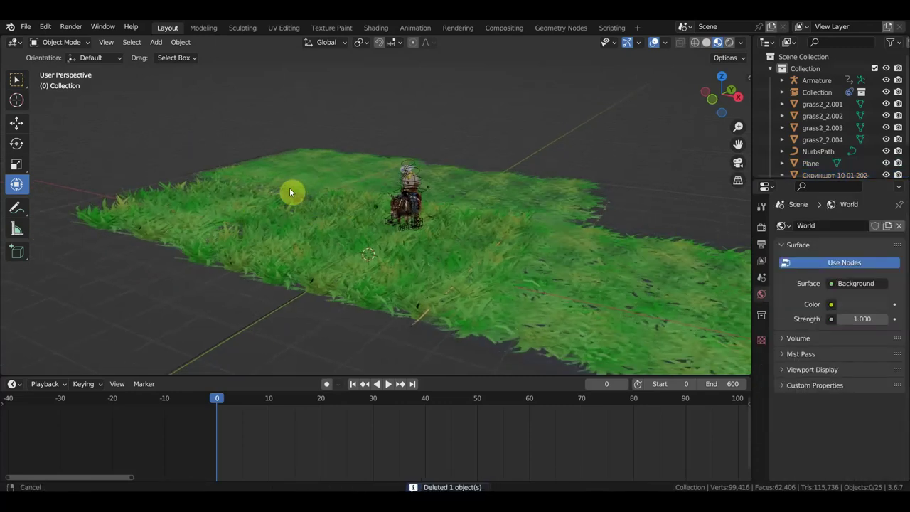
# Look down on the field and select the grass2_2.004 patch
pyautogui.keyDown('shift'); pyautogui.moveTo(275, 219); pyautogui.dragTo(309, 187, button='middle'); pyautogui.keyUp('shift')
pyautogui.scroll(-4, 462, 158)
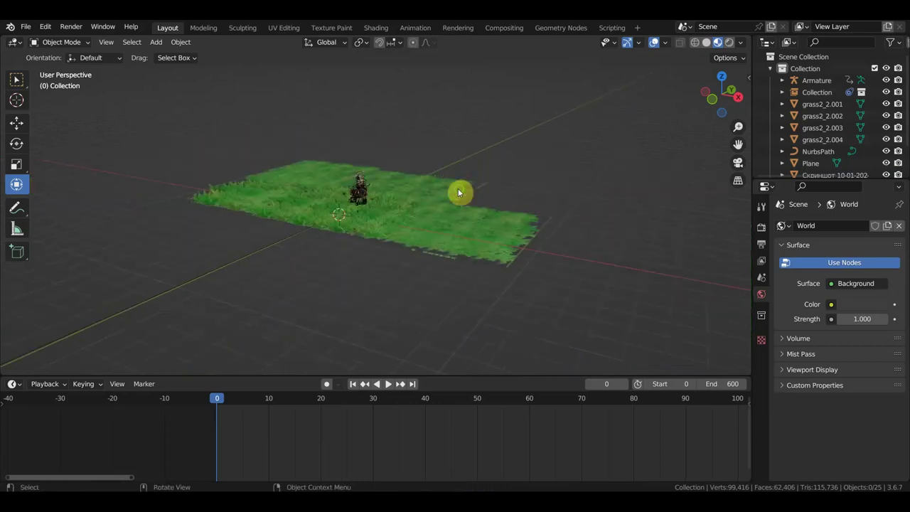
pyautogui.moveTo(459, 193)
pyautogui.mouseDown(button='middle')
pyautogui.moveTo(483, 228)
pyautogui.moveTo(393, 269)
pyautogui.mouseUp(button='middle')
pyautogui.scroll(1, 317, 275)
pyautogui.scroll(2, 317, 275)
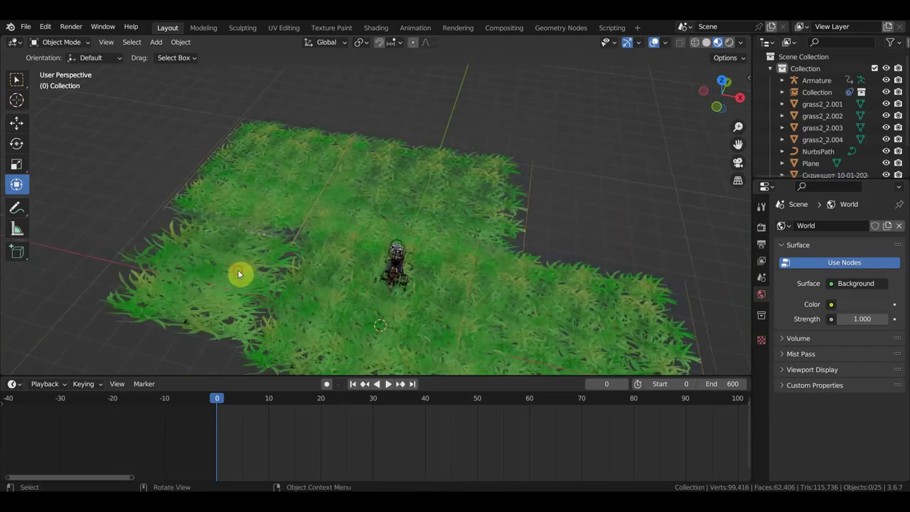
pyautogui.click(238, 270)
# Enlarge the grass2_2.004 patch to 2.461
pyautogui.press('s')
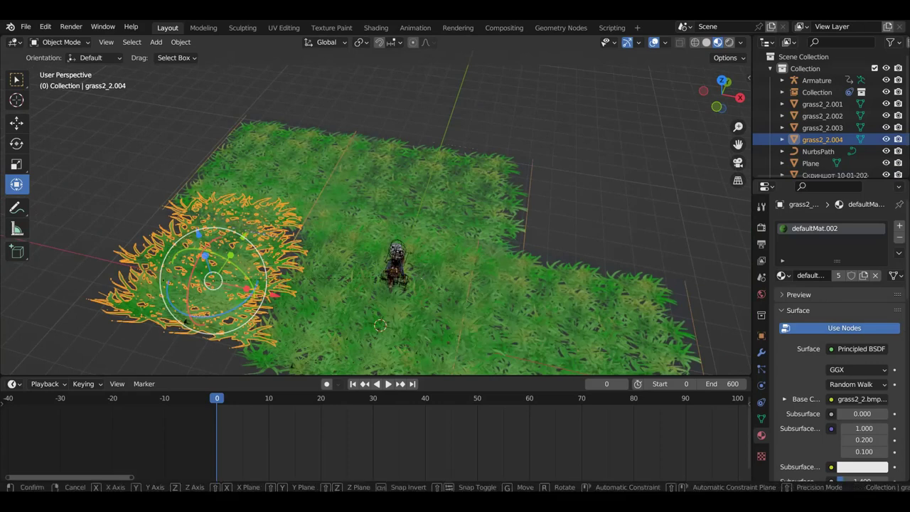
pyautogui.click(654, 323)
pyautogui.scroll(-2, 654, 323)
pyautogui.scroll(-1, 608, 285)
pyautogui.moveTo(608, 286); pyautogui.dragTo(548, 262, button='middle')
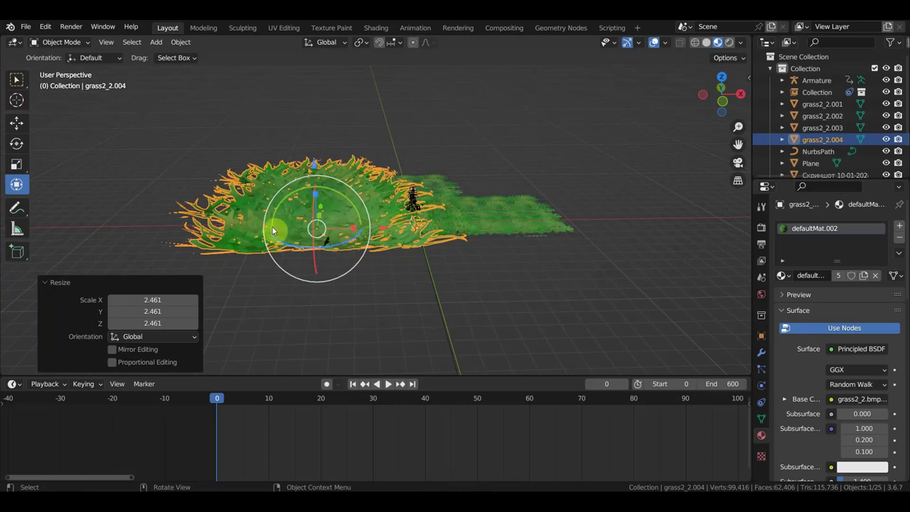
# Move the patch along X, lower it along Z, then shift it further along X
pyautogui.press('g')
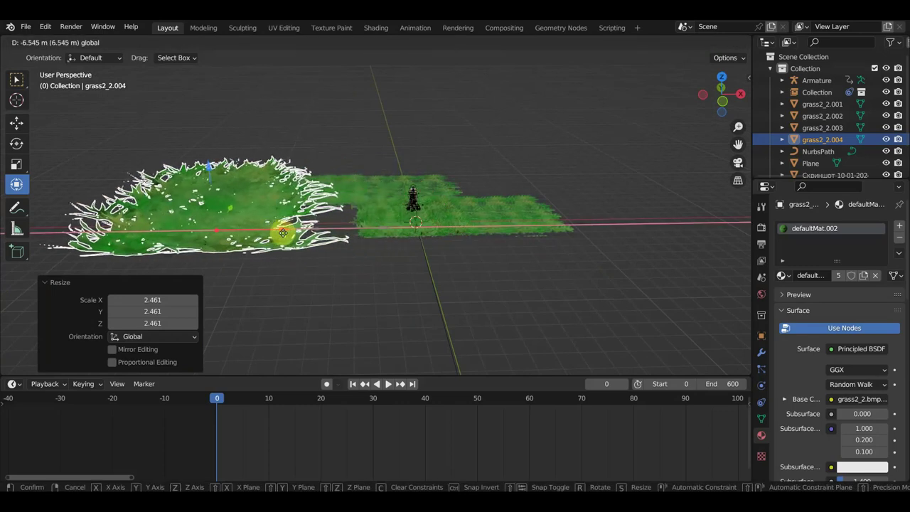
pyautogui.click(244, 260)
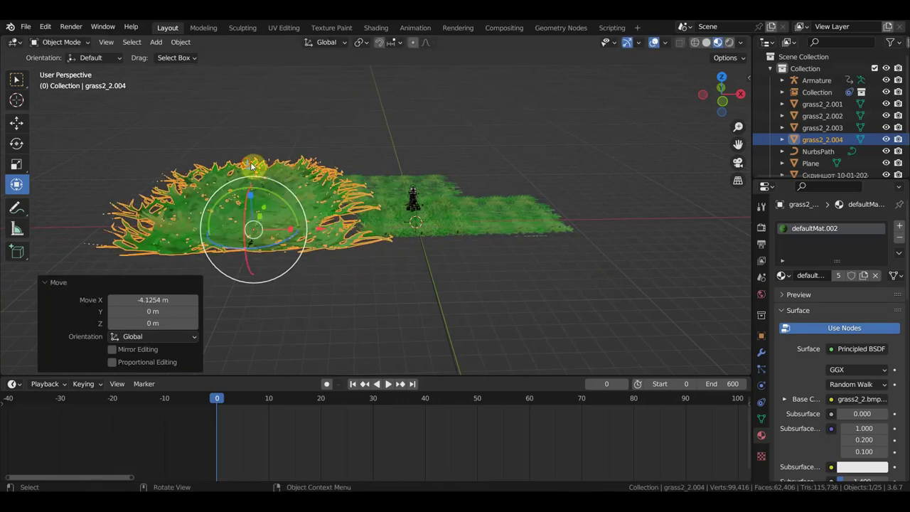
pyautogui.press('g')
pyautogui.press('z')
pyautogui.click(256, 176)
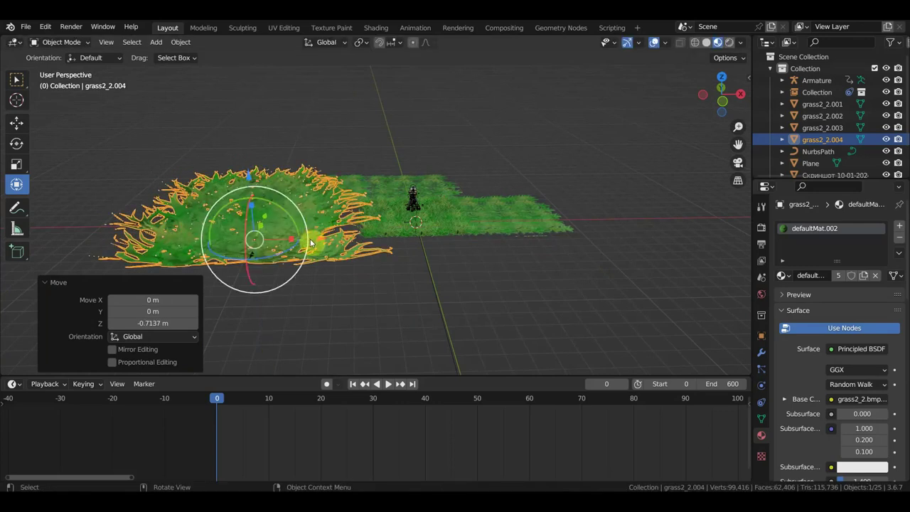
pyautogui.press('g')
pyautogui.press('x')
pyautogui.click(375, 254)
# Reselect the patch, shrink it to about 0.777, and deselect it
pyautogui.moveTo(374, 254)
pyautogui.mouseDown(button='middle')
pyautogui.moveTo(480, 262)
pyautogui.moveTo(408, 246)
pyautogui.moveTo(390, 231)
pyautogui.mouseUp(button='middle')
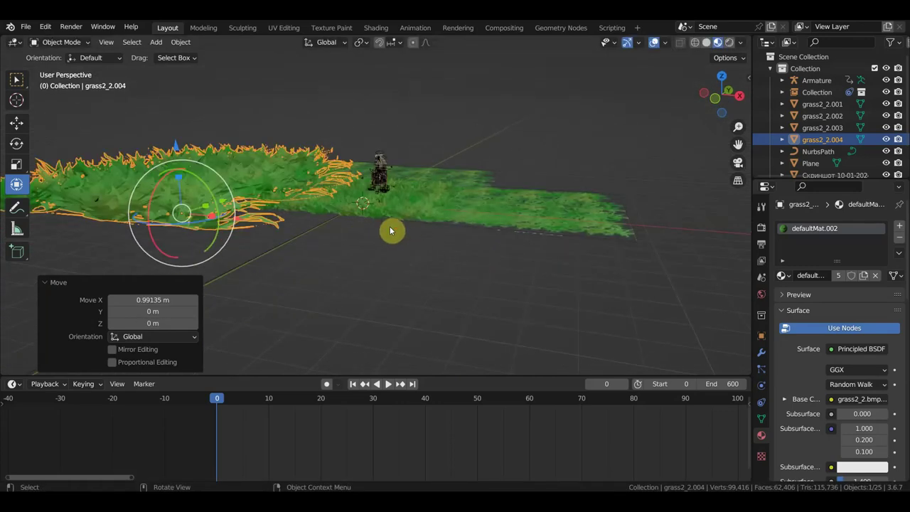
pyautogui.click(508, 149)
pyautogui.moveTo(496, 163)
pyautogui.mouseDown(button='middle')
pyautogui.moveTo(413, 150)
pyautogui.moveTo(218, 160)
pyautogui.mouseUp(button='middle')
pyautogui.click(217, 161)
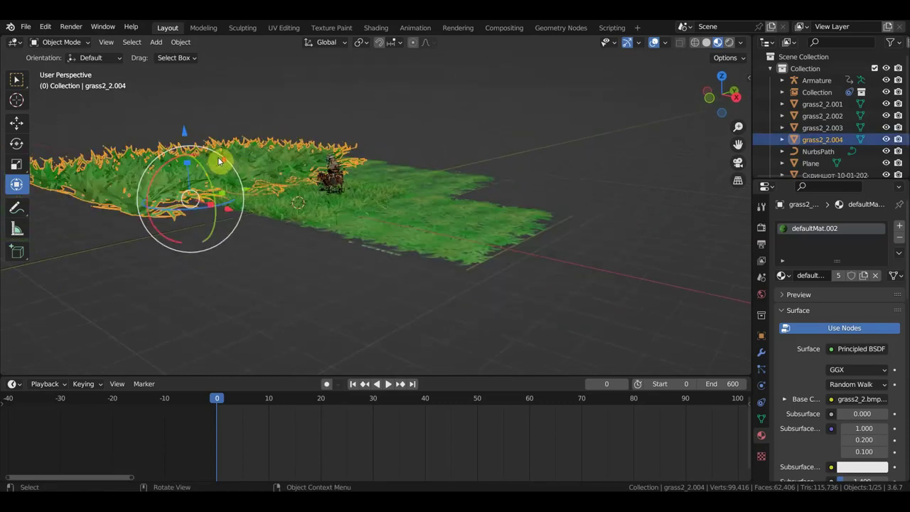
pyautogui.moveTo(187, 164)
pyautogui.mouseDown()
pyautogui.moveTo(186, 151)
pyautogui.moveTo(192, 193)
pyautogui.mouseUp()
pyautogui.click(306, 277)
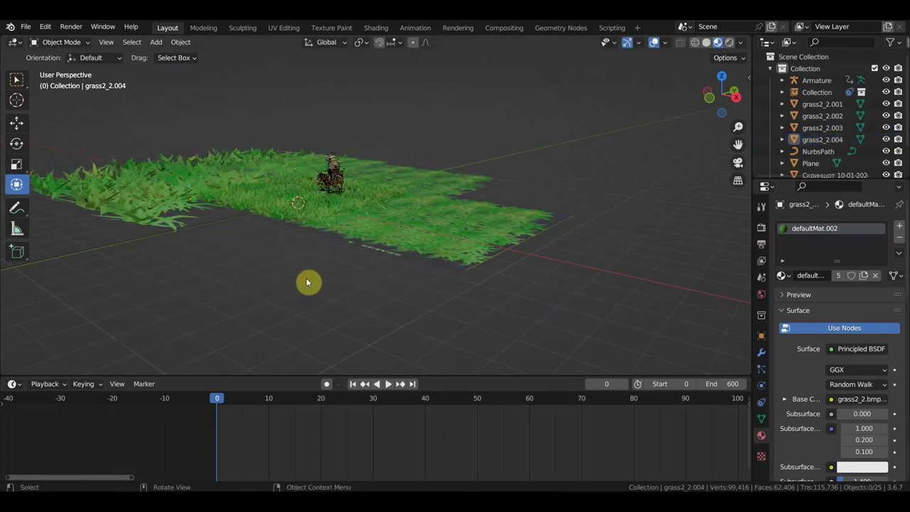
pyautogui.moveTo(306, 278)
pyautogui.mouseDown(button='middle')
pyautogui.moveTo(397, 314)
pyautogui.moveTo(394, 324)
pyautogui.moveTo(372, 317)
pyautogui.moveTo(362, 299)
pyautogui.moveTo(380, 274)
pyautogui.mouseUp(button='middle')
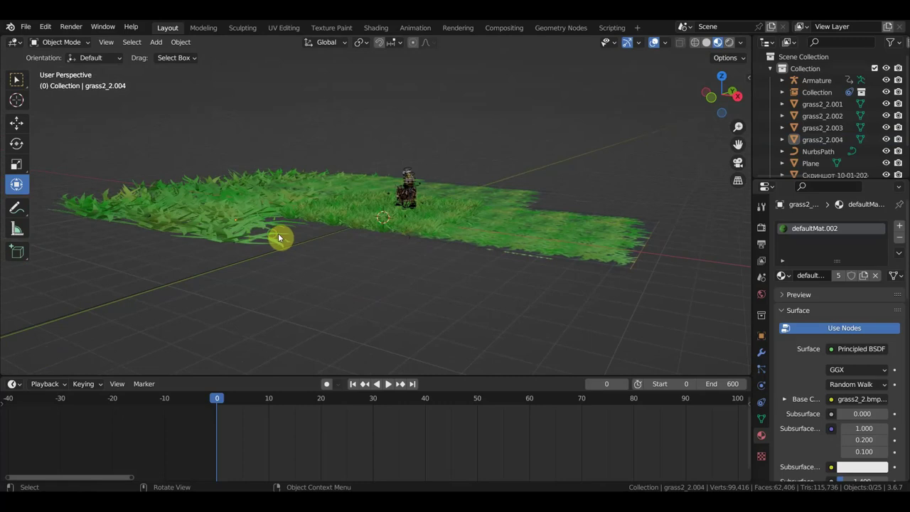
# Select grass2_2.004 and delete it, leaving 24 objects in the scene
pyautogui.moveTo(278, 237); pyautogui.dragTo(263, 240, button='middle')
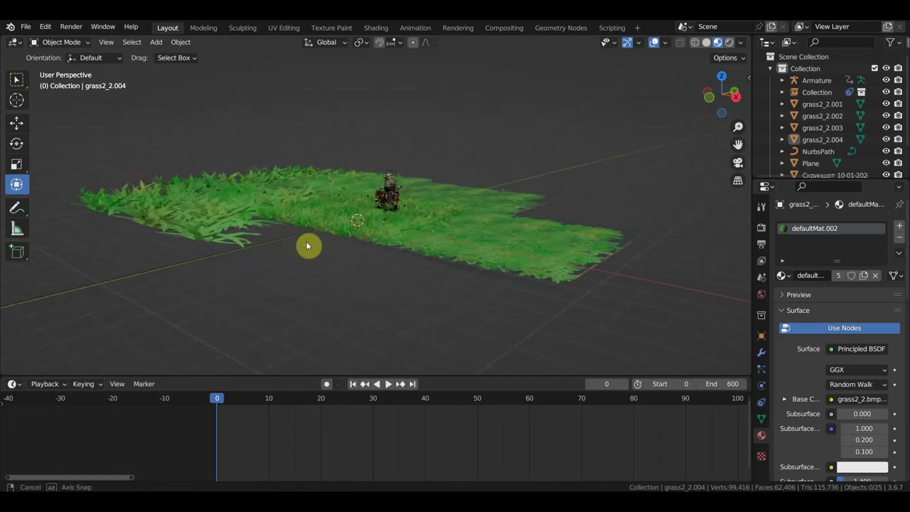
pyautogui.moveTo(406, 246)
pyautogui.mouseDown(button='middle')
pyautogui.moveTo(451, 317)
pyautogui.moveTo(481, 301)
pyautogui.moveTo(457, 249)
pyautogui.moveTo(439, 234)
pyautogui.moveTo(428, 250)
pyautogui.moveTo(417, 234)
pyautogui.moveTo(411, 218)
pyautogui.moveTo(419, 197)
pyautogui.moveTo(427, 246)
pyautogui.moveTo(417, 244)
pyautogui.moveTo(463, 262)
pyautogui.moveTo(465, 282)
pyautogui.moveTo(427, 207)
pyautogui.mouseUp(button='middle')
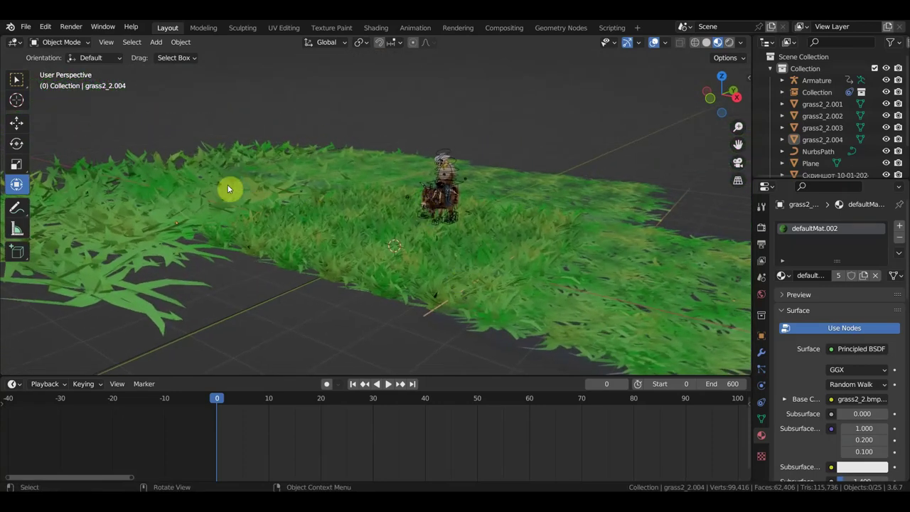
pyautogui.scroll(-3, 241, 183)
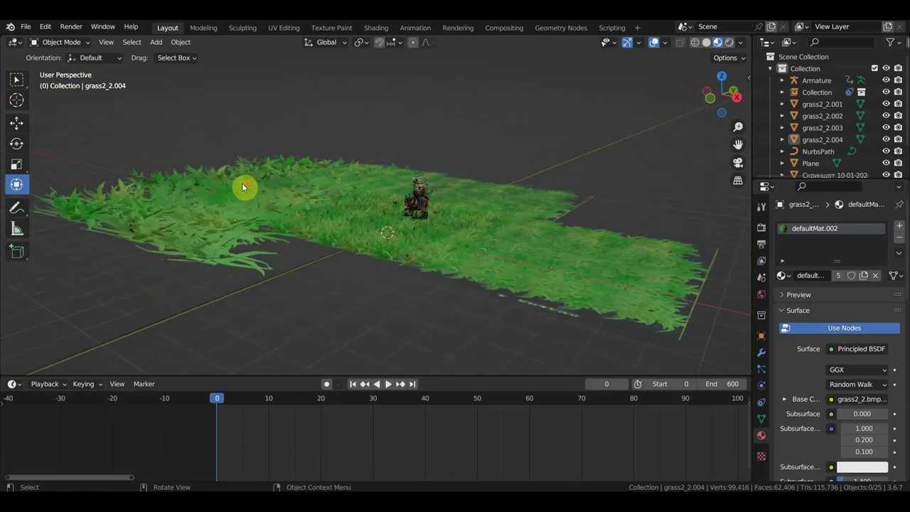
pyautogui.click(209, 210)
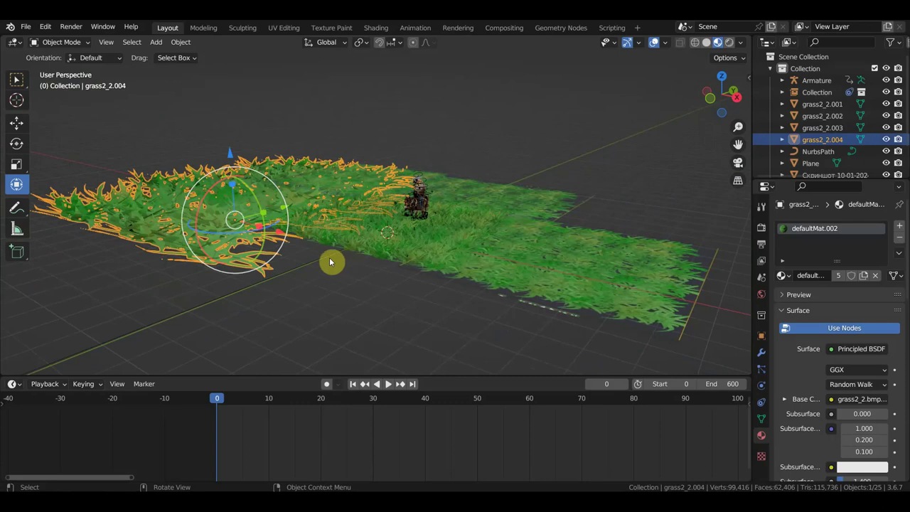
pyautogui.press('Delete')
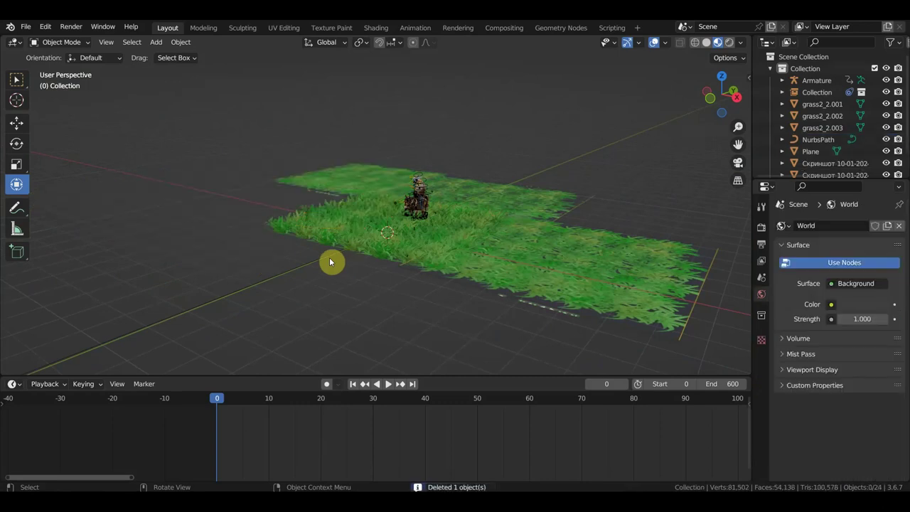
# Select the upper-left grass image plane and view the field in Top Orthographic
pyautogui.moveTo(369, 231); pyautogui.dragTo(405, 245, button='middle')
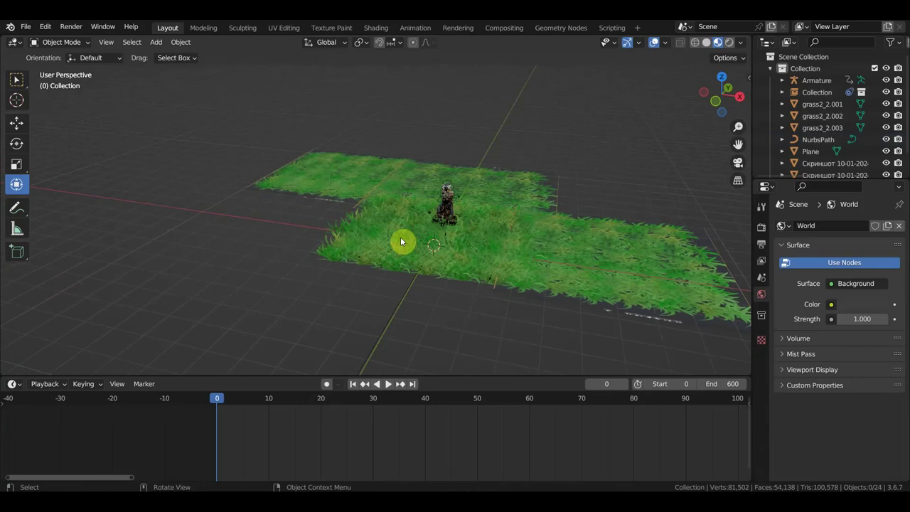
pyautogui.click(342, 178)
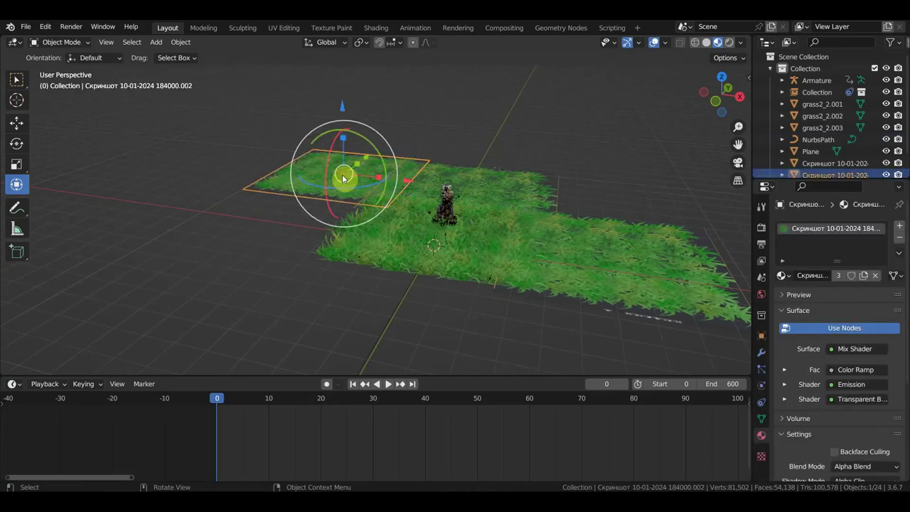
pyautogui.press('KP_8')
pyautogui.press('KP_7')
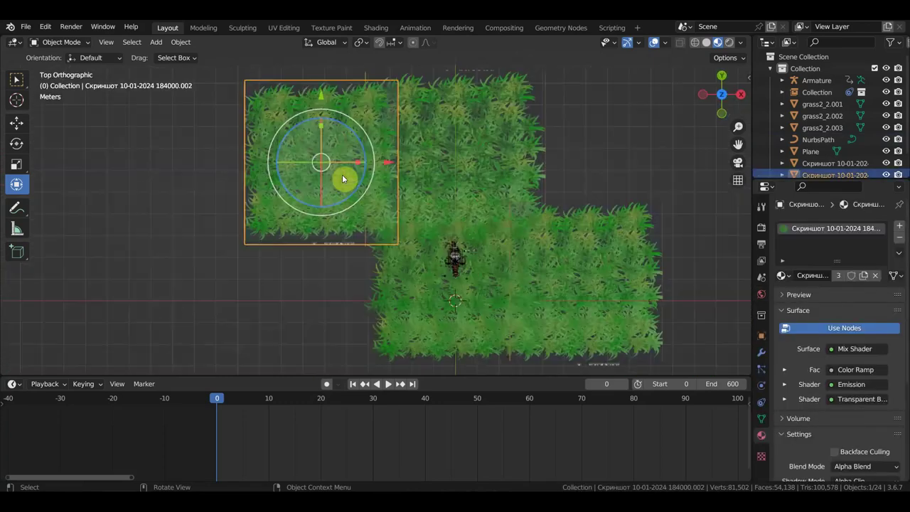
pyautogui.moveTo(384, 211)
pyautogui.mouseDown(button='middle')
pyautogui.moveTo(392, 126)
pyautogui.moveTo(321, 154)
pyautogui.moveTo(359, 179)
pyautogui.mouseUp(button='middle')
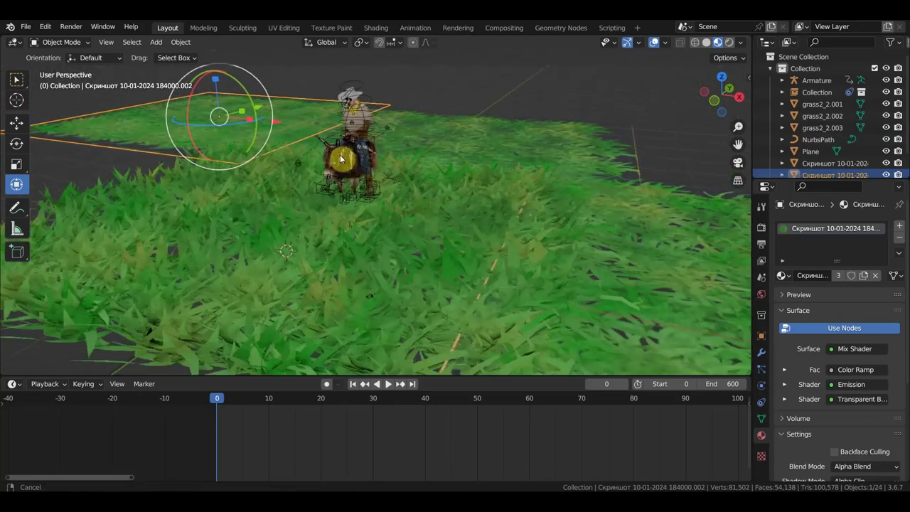
pyautogui.scroll(-5, 418, 219)
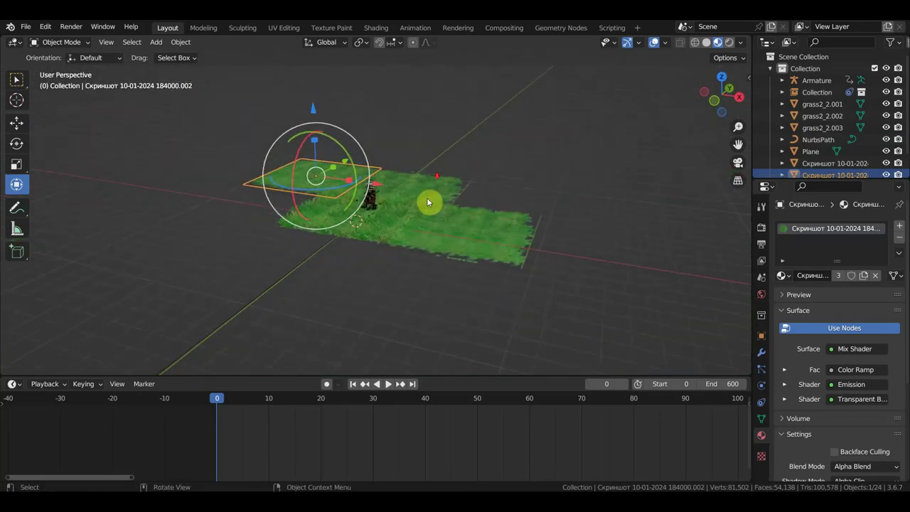
pyautogui.press('KP_7')
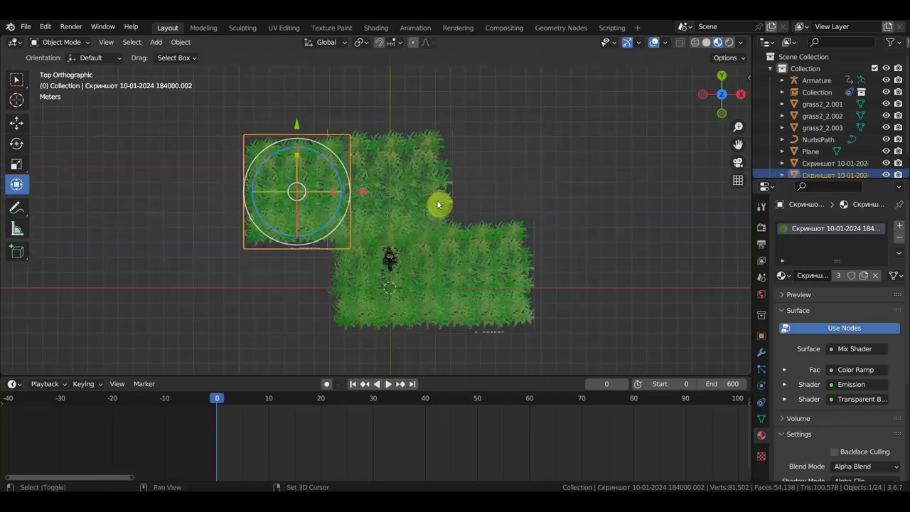
# Add two copies of the grass plane, rotated 38.9° and -21.9°, along the left edge
pyautogui.hotkey('shift', 'd')
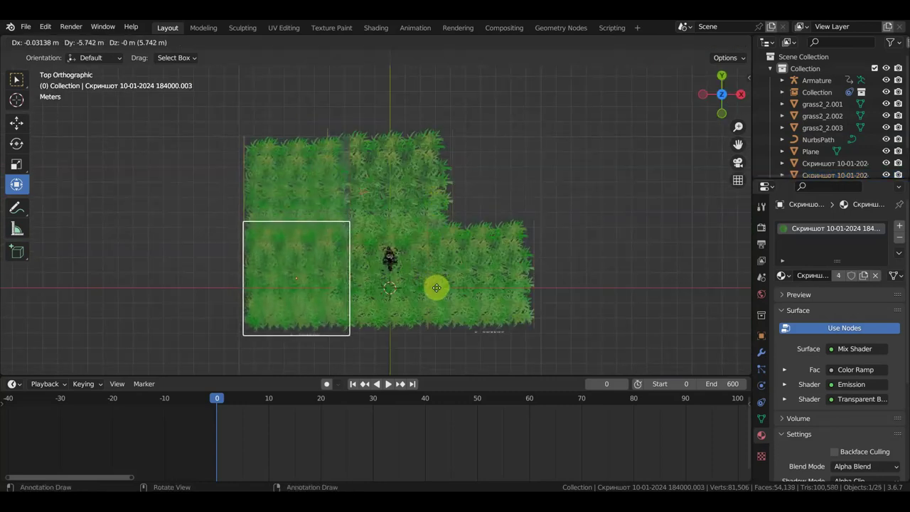
pyautogui.click(436, 292)
pyautogui.press('r')
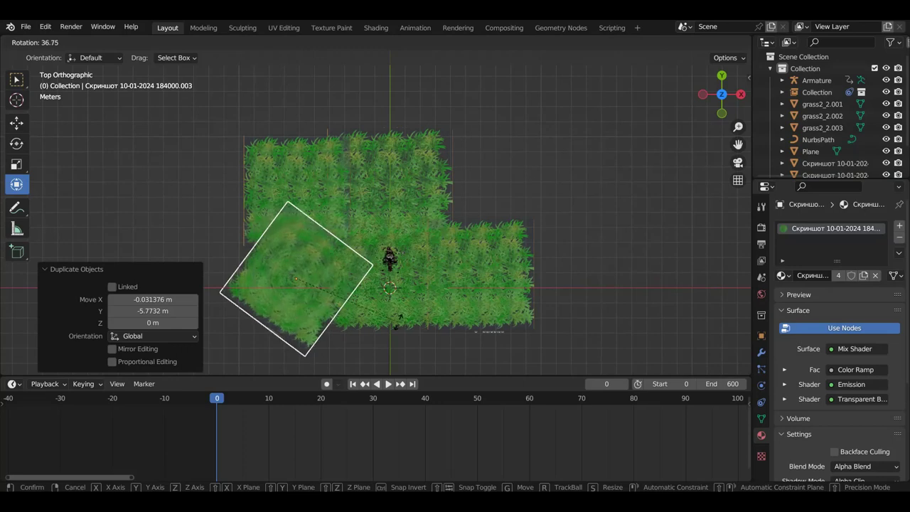
pyautogui.click(399, 328)
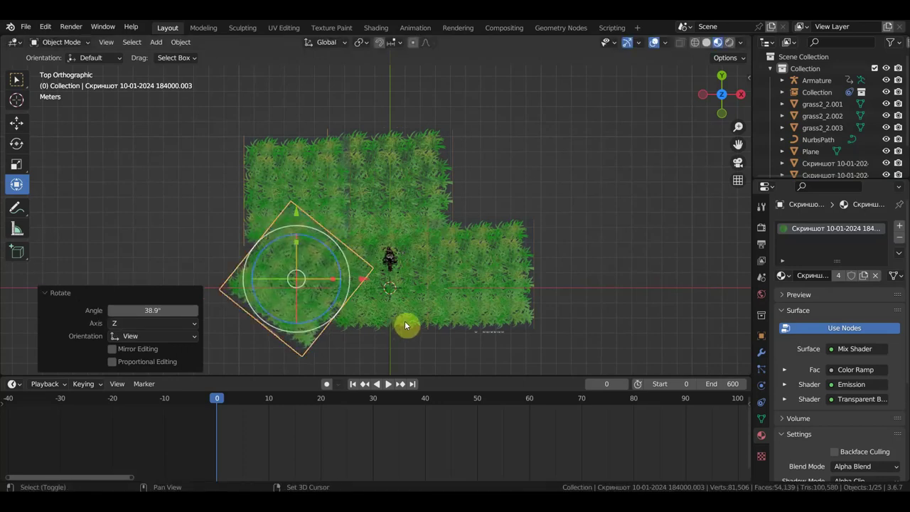
pyautogui.hotkey('shift', 'd')
pyautogui.click(342, 269)
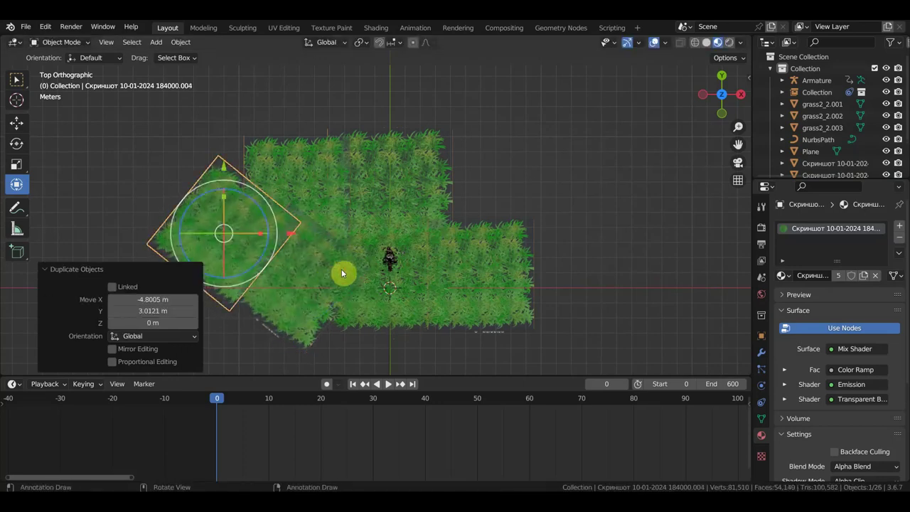
pyautogui.press('r')
pyautogui.click(345, 205)
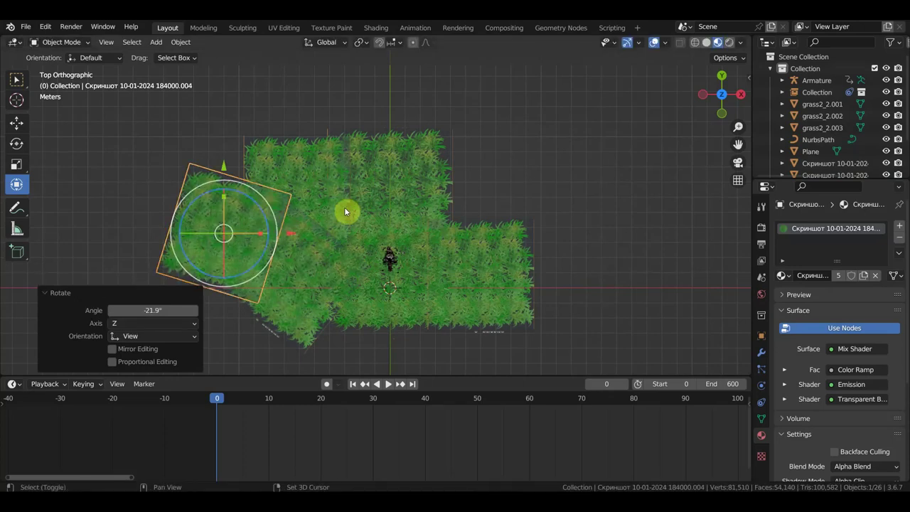
# Place another grass plane copy along the top edge, rotated 66.9°
pyautogui.press('g')
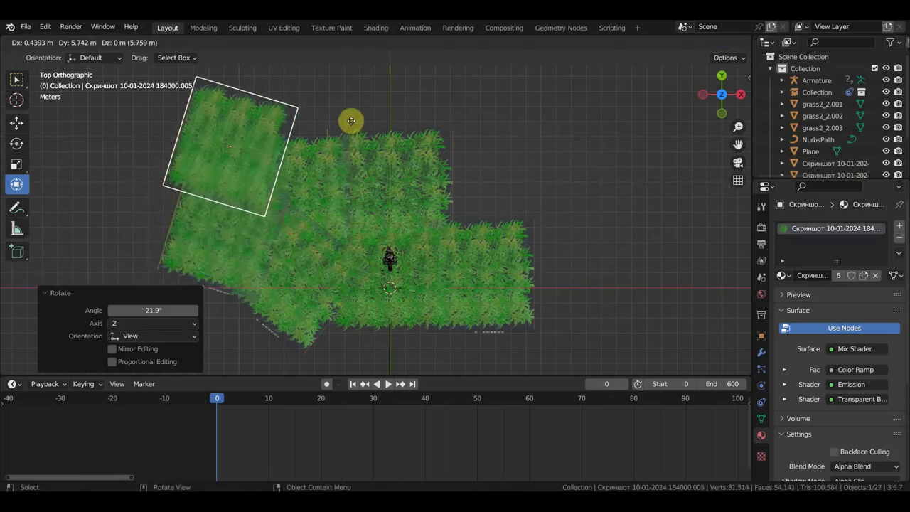
pyautogui.click(353, 125)
pyautogui.click(401, 186)
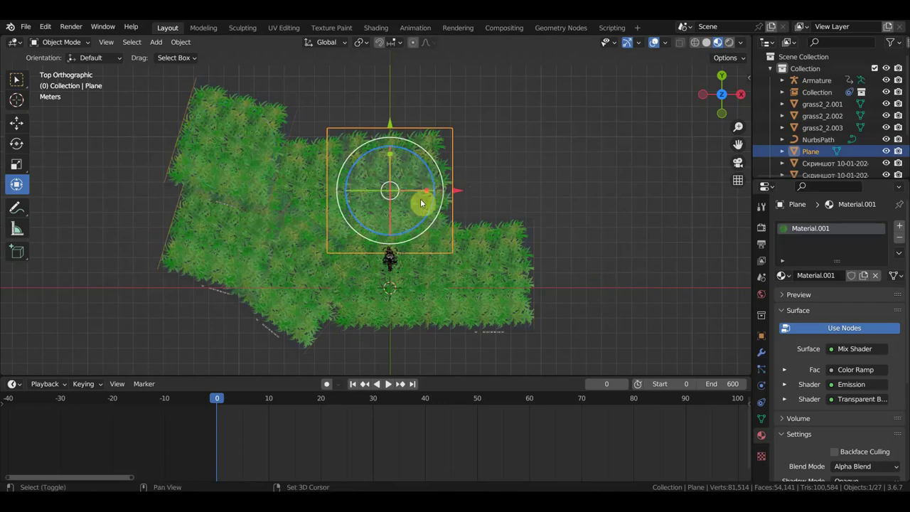
pyautogui.click(259, 153)
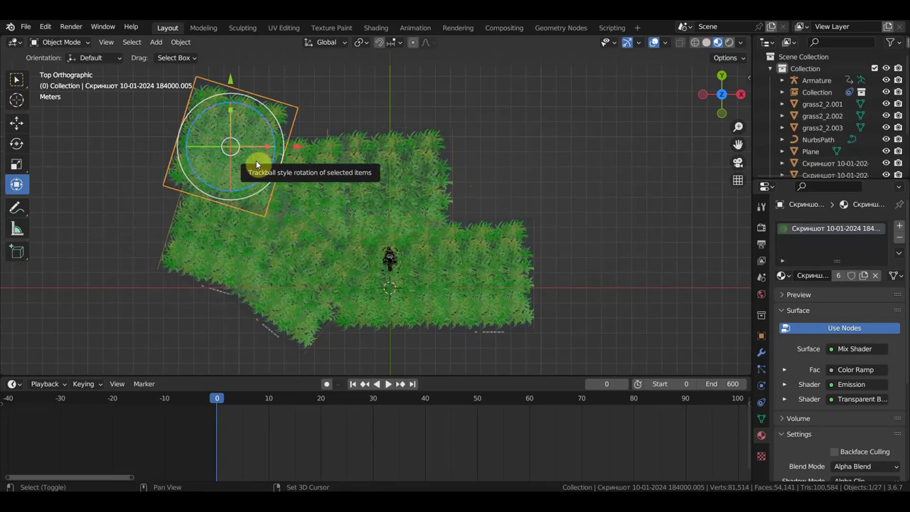
pyautogui.moveTo(256, 160); pyautogui.dragTo(290, 148)
pyautogui.click(335, 128)
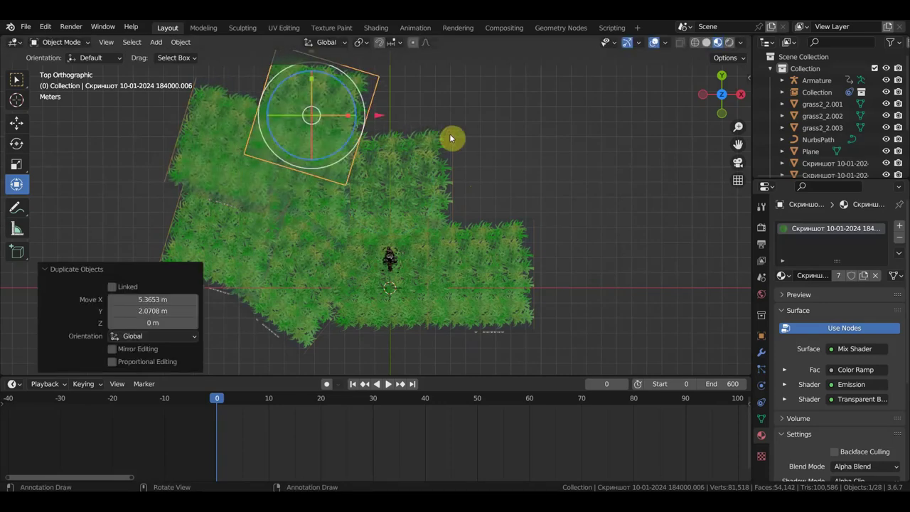
pyautogui.press('r')
pyautogui.click(339, 218)
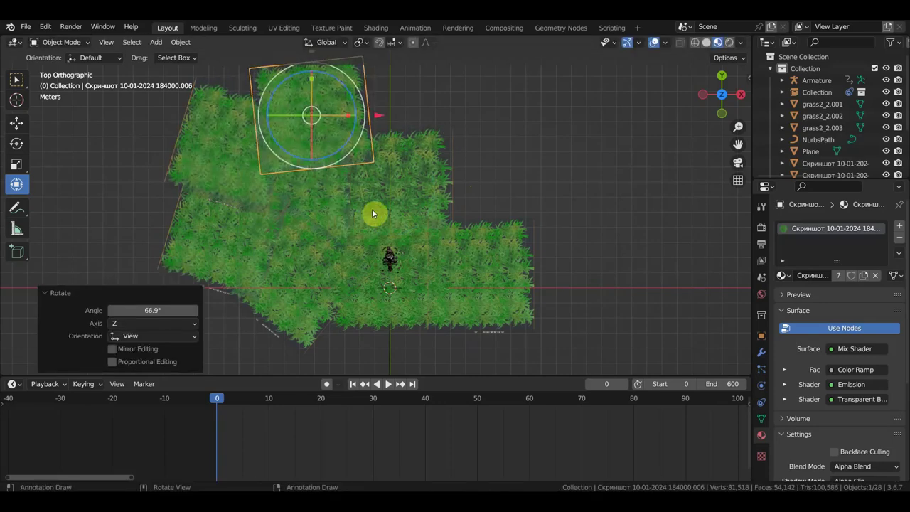
# Add a final copy at the top right, rotated 19.7° and nudged into place
pyautogui.hotkey('shift', 'd')
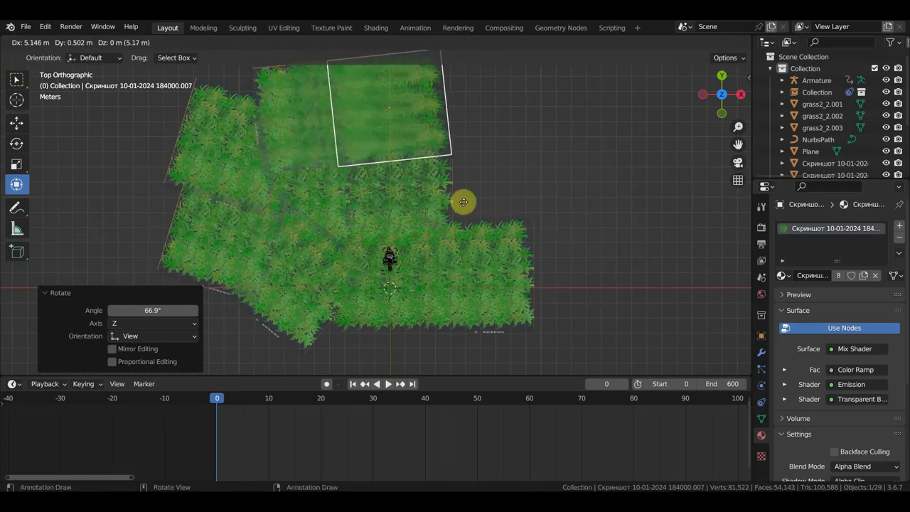
pyautogui.click(474, 208)
pyautogui.press('r')
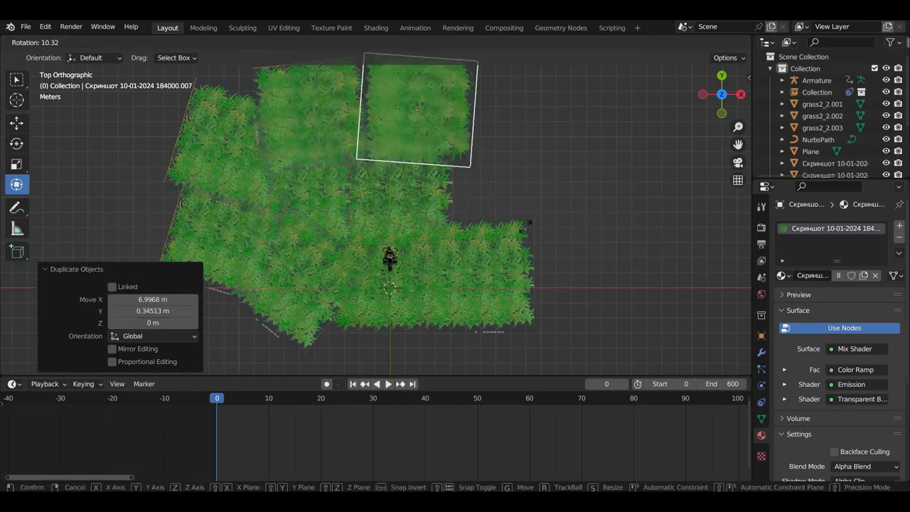
pyautogui.click(522, 229)
pyautogui.press('g')
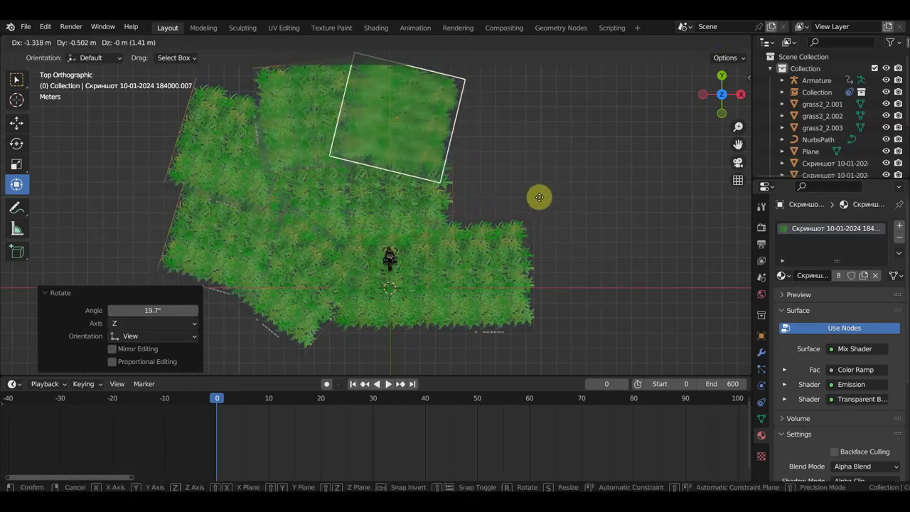
pyautogui.click(543, 200)
pyautogui.moveTo(548, 203)
pyautogui.mouseDown(button='middle')
pyautogui.moveTo(484, 159)
pyautogui.moveTo(483, 102)
pyautogui.mouseUp(button='middle')
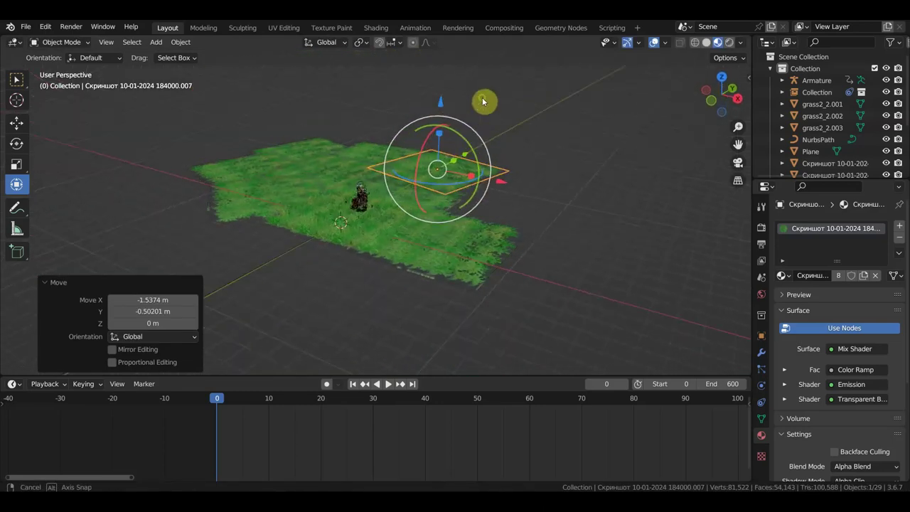
pyautogui.moveTo(451, 176); pyautogui.dragTo(421, 160, button='middle')
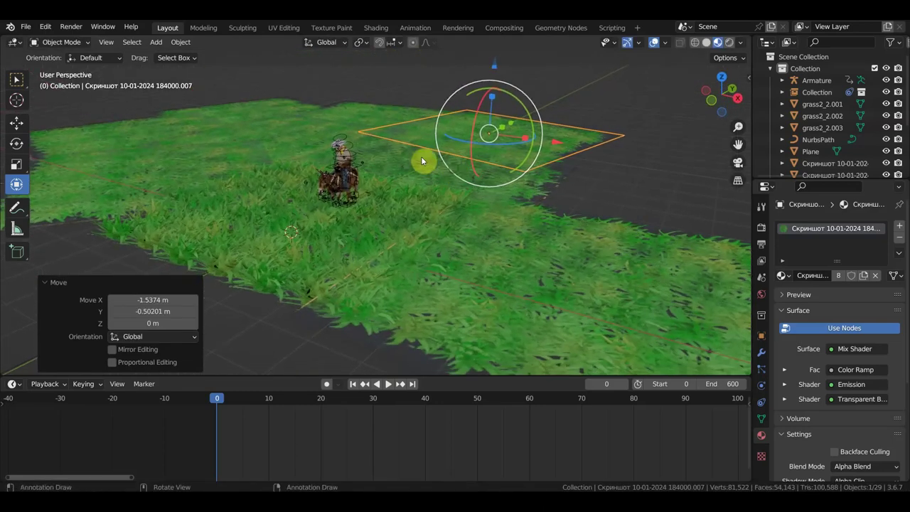
pyautogui.click(600, 183)
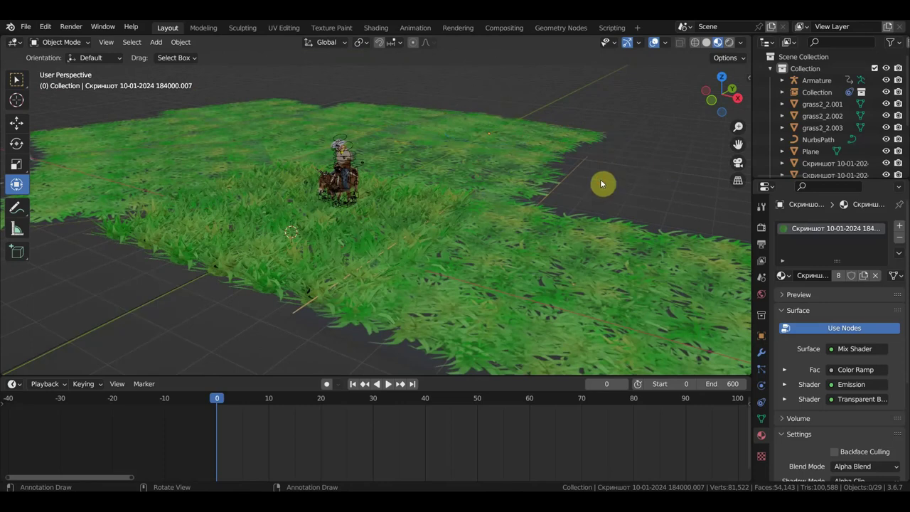
pyautogui.moveTo(222, 148)
pyautogui.mouseDown(button='middle')
pyautogui.moveTo(306, 171)
pyautogui.moveTo(276, 213)
pyautogui.moveTo(211, 253)
pyautogui.moveTo(273, 240)
pyautogui.mouseUp(button='middle')
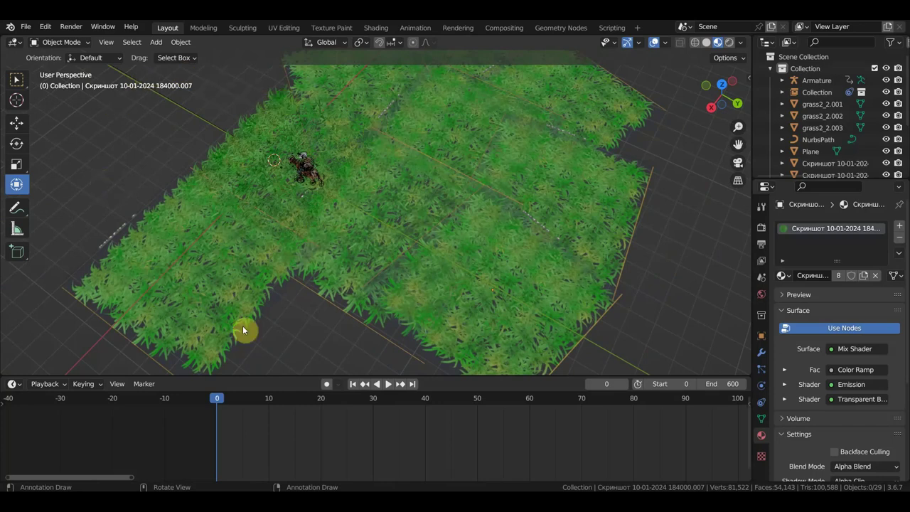
pyautogui.moveTo(417, 110); pyautogui.dragTo(368, 187, button='middle')
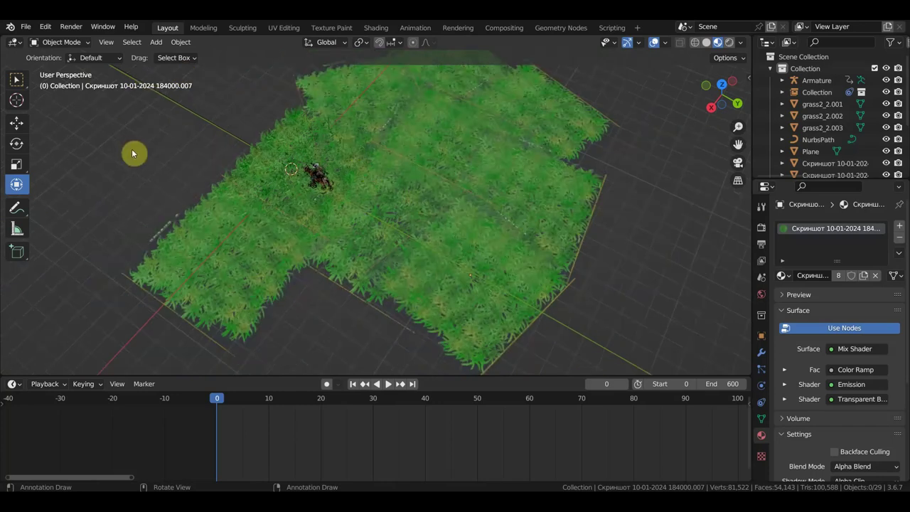
pyautogui.moveTo(407, 238)
pyautogui.mouseDown(button='middle')
pyautogui.moveTo(531, 169)
pyautogui.moveTo(523, 178)
pyautogui.mouseUp(button='middle')
pyautogui.scroll(2, 479, 209)
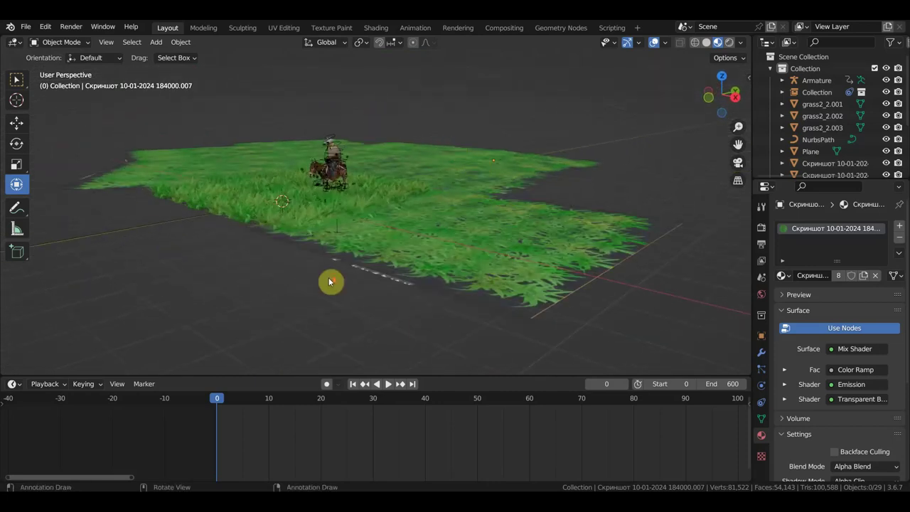
pyautogui.scroll(2, 329, 281)
pyautogui.scroll(-2, 329, 282)
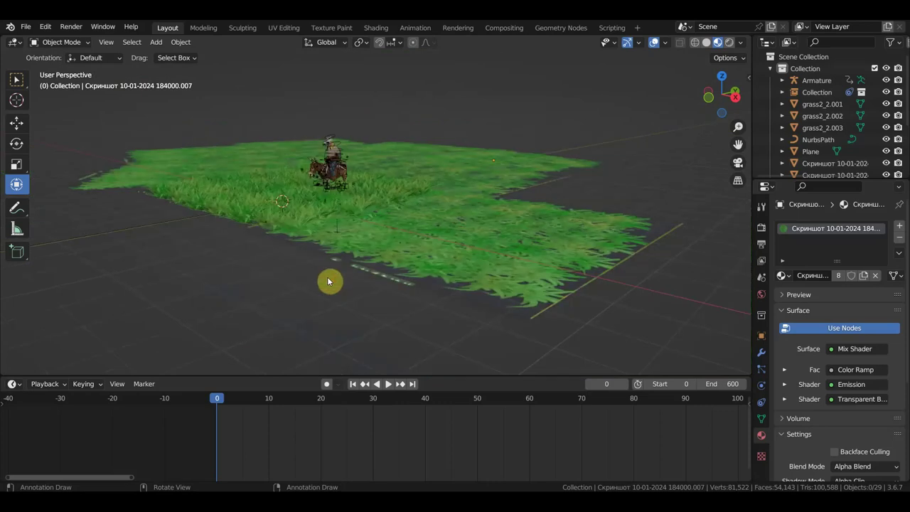
pyautogui.scroll(3, 328, 282)
pyautogui.moveTo(327, 280); pyautogui.dragTo(356, 288, button='middle')
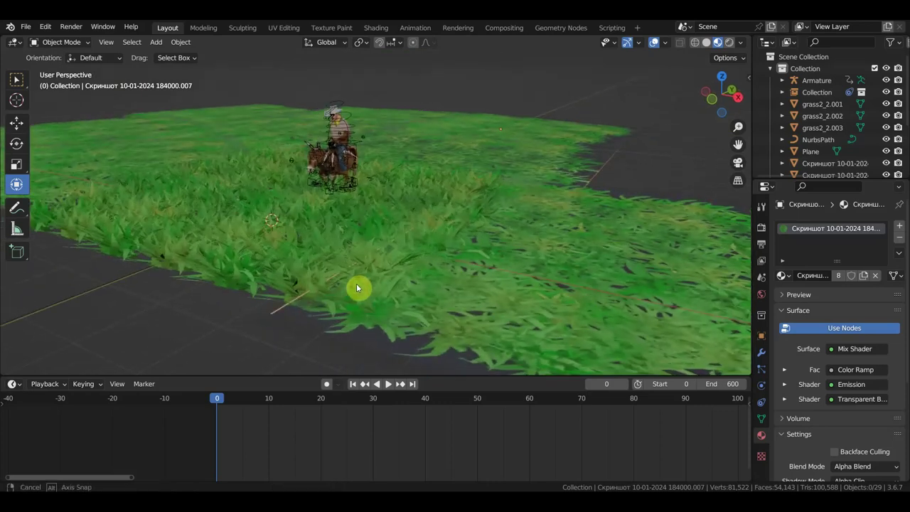
pyautogui.click(372, 352)
pyautogui.scroll(-4, 372, 352)
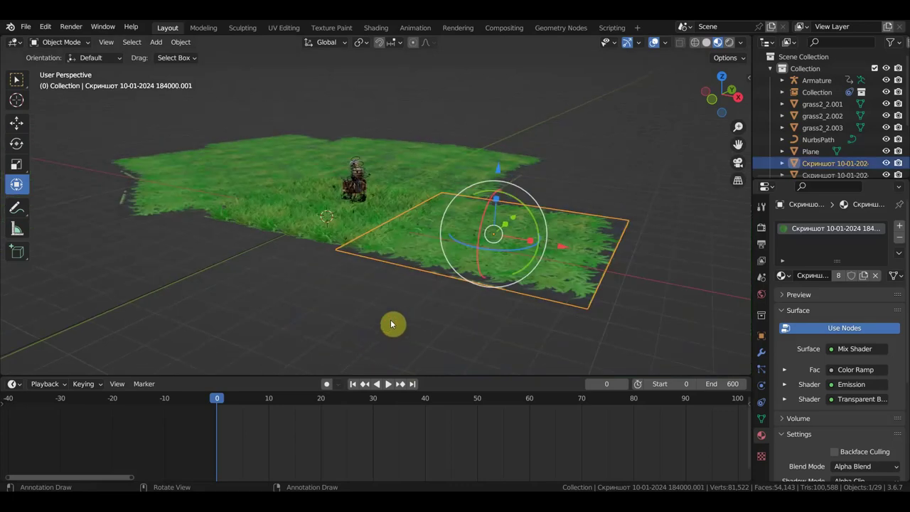
pyautogui.moveTo(526, 307)
pyautogui.mouseDown(button='middle')
pyautogui.moveTo(528, 285)
pyautogui.moveTo(367, 291)
pyautogui.moveTo(398, 246)
pyautogui.moveTo(473, 313)
pyautogui.moveTo(563, 297)
pyautogui.moveTo(184, 429)
pyautogui.mouseUp(button='middle')
pyautogui.scroll(2, 397, 294)
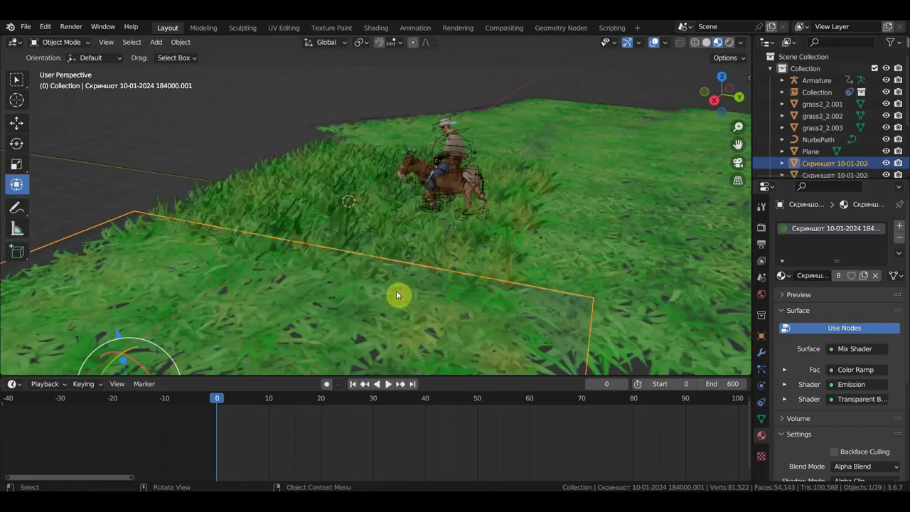
pyautogui.moveTo(465, 286)
pyautogui.mouseDown(button='middle')
pyautogui.moveTo(465, 315)
pyautogui.moveTo(429, 320)
pyautogui.moveTo(393, 308)
pyautogui.moveTo(384, 299)
pyautogui.moveTo(448, 276)
pyautogui.moveTo(376, 283)
pyautogui.moveTo(365, 255)
pyautogui.moveTo(366, 276)
pyautogui.moveTo(398, 275)
pyautogui.moveTo(377, 251)
pyautogui.mouseUp(button='middle')
pyautogui.scroll(2, 382, 292)
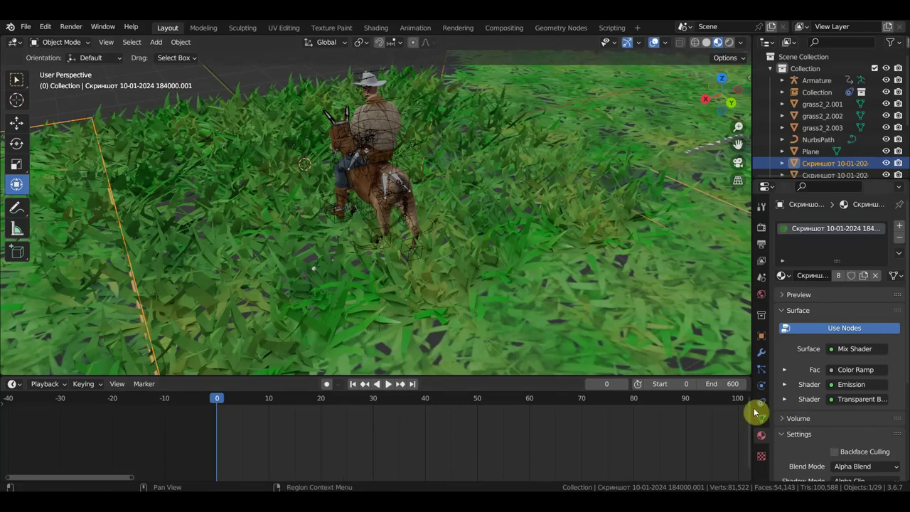
# Select grass2_2.001 and add Basis and Key 1 shape keys, with Key 1 at 1.000
pyautogui.click(410, 252)
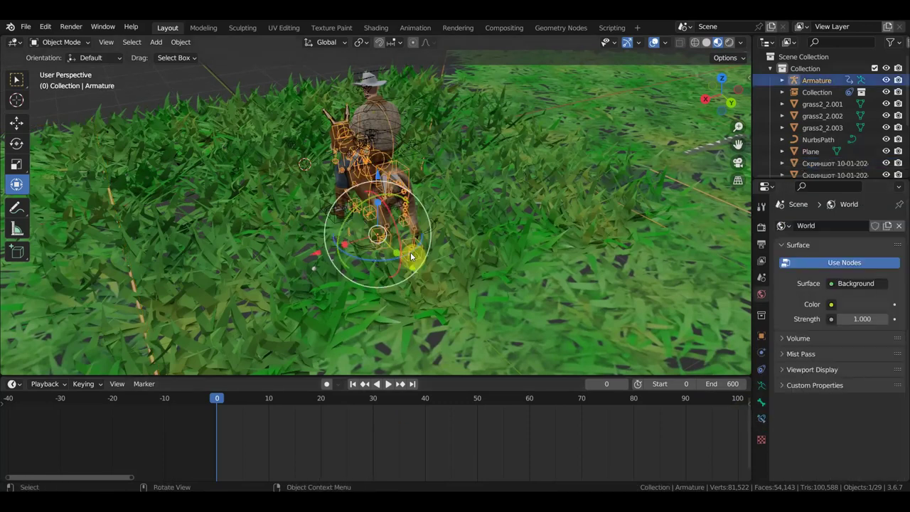
pyautogui.click(434, 307)
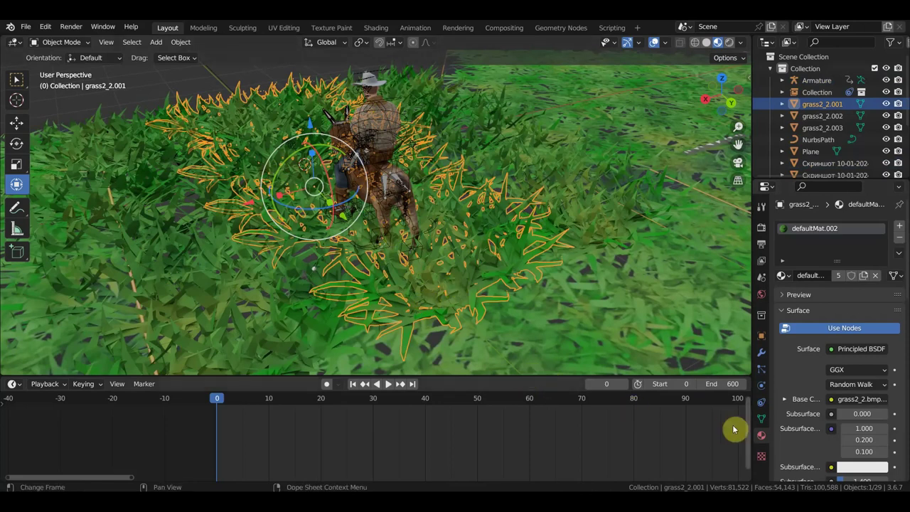
pyautogui.click(762, 420)
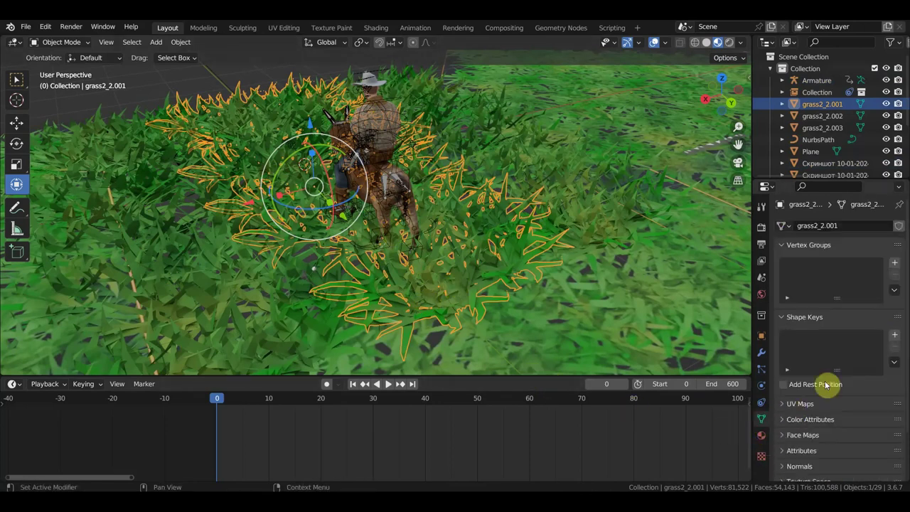
pyautogui.click(895, 334)
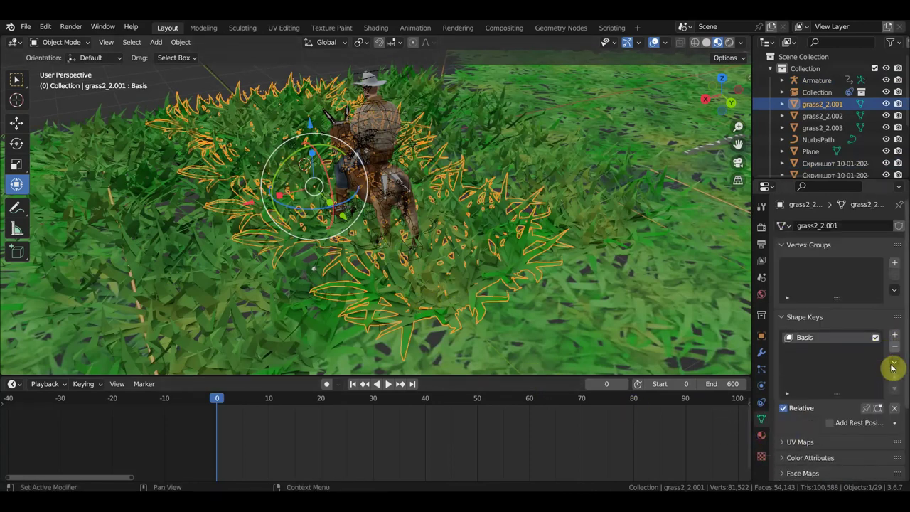
pyautogui.click(896, 339)
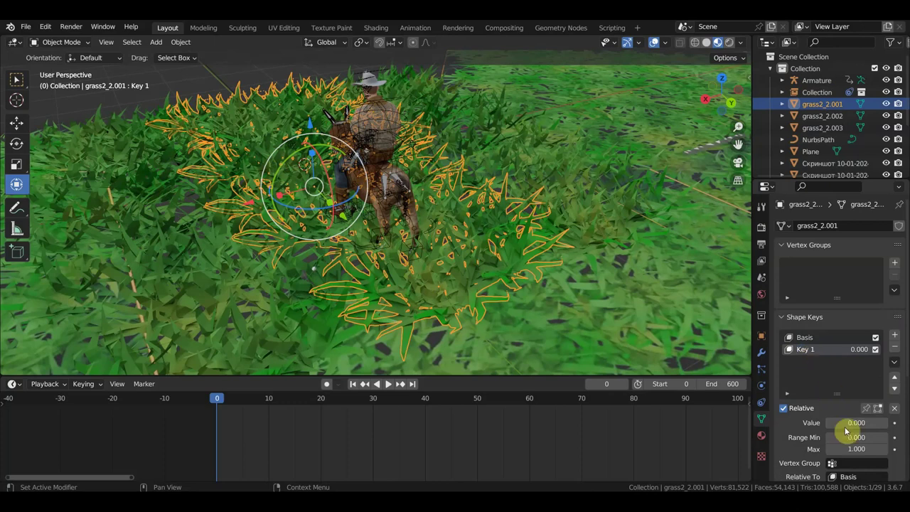
pyautogui.click(857, 423)
pyautogui.write('1.000')
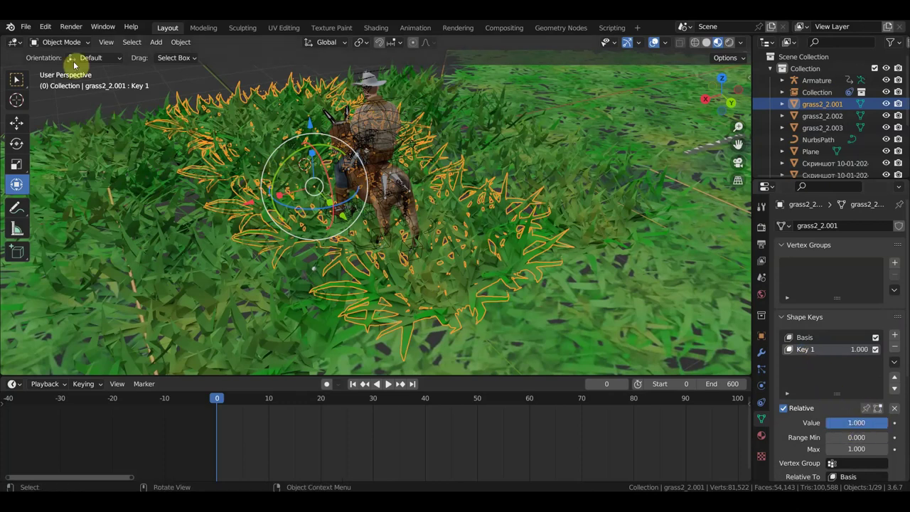
pyautogui.click(63, 42)
# In Sculpt Mode, set the Grab brush to 134 px and pull grass from the donkey's legs
pyautogui.click(64, 82)
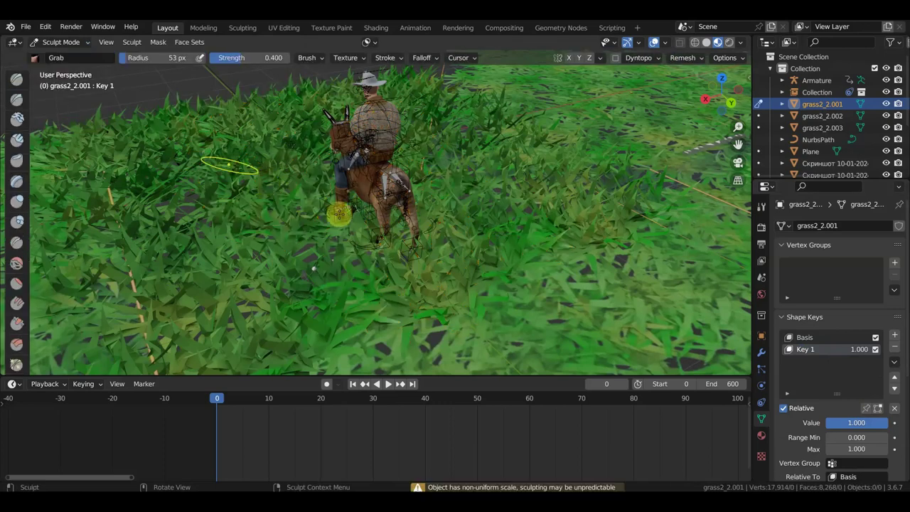
pyautogui.moveTo(349, 278); pyautogui.dragTo(321, 223, button='middle')
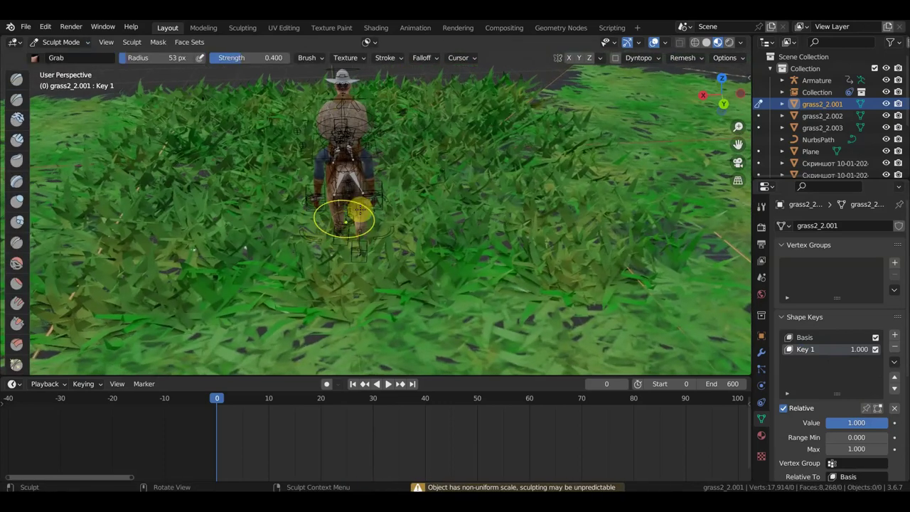
pyautogui.press('f')
pyautogui.click(399, 223)
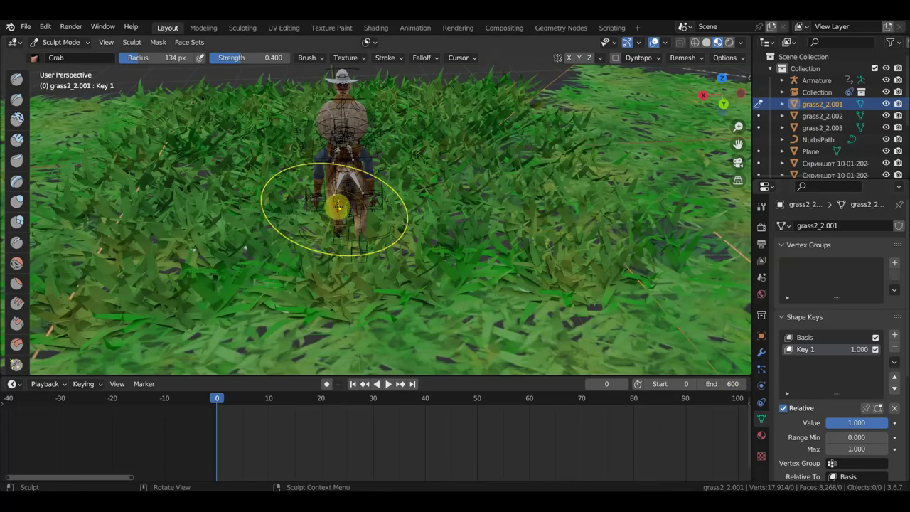
pyautogui.moveTo(338, 208); pyautogui.dragTo(284, 203)
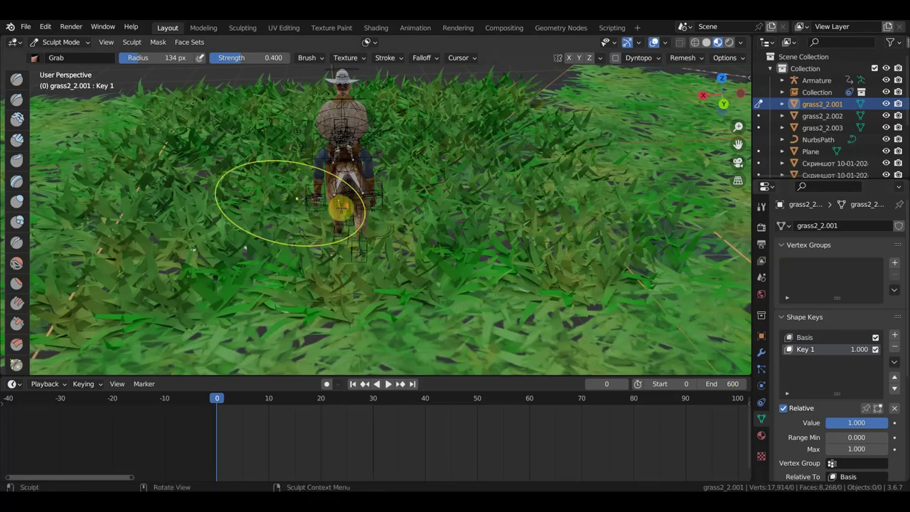
pyautogui.scroll(3, 284, 203)
pyautogui.moveTo(386, 219); pyautogui.dragTo(422, 193)
pyautogui.moveTo(422, 192)
pyautogui.mouseDown(button='middle')
pyautogui.moveTo(285, 202)
pyautogui.moveTo(332, 215)
pyautogui.moveTo(376, 189)
pyautogui.mouseUp(button='middle')
pyautogui.moveTo(376, 189)
pyautogui.mouseDown()
pyautogui.moveTo(351, 168)
pyautogui.moveTo(400, 163)
pyautogui.moveTo(346, 163)
pyautogui.moveTo(347, 180)
pyautogui.mouseUp()
# Bend grass away from behind the donkey, beside its leg, and around the rider's boot
pyautogui.moveTo(378, 241); pyautogui.dragTo(422, 218)
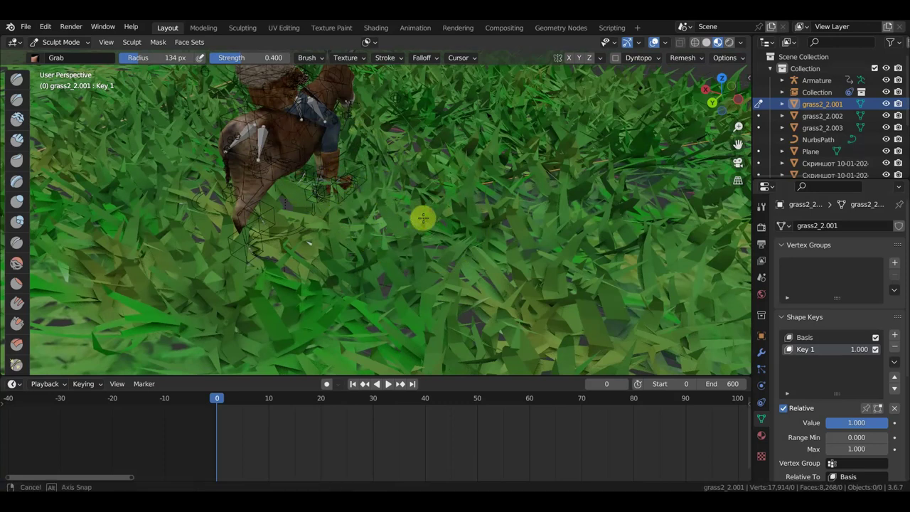
pyautogui.moveTo(423, 218); pyautogui.dragTo(427, 198, button='middle')
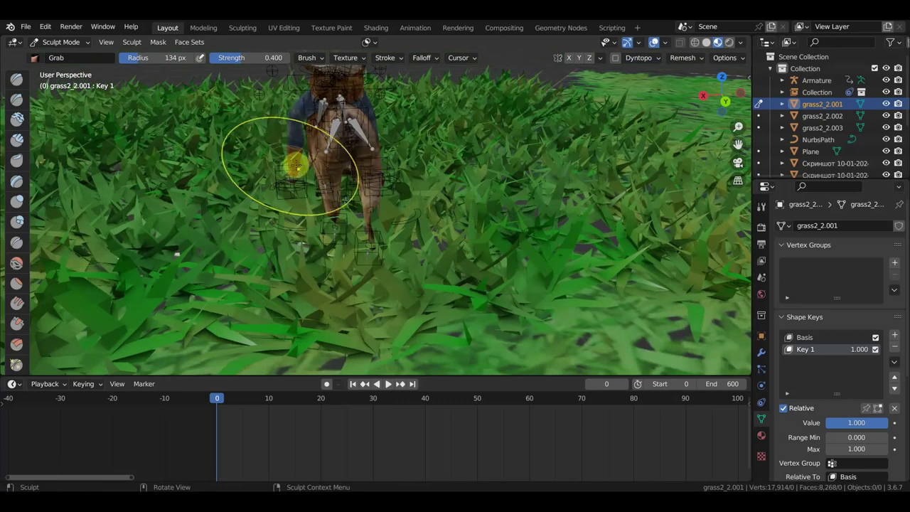
pyautogui.moveTo(294, 162)
pyautogui.mouseDown()
pyautogui.moveTo(287, 168)
pyautogui.moveTo(305, 209)
pyautogui.mouseUp()
pyautogui.moveTo(305, 209); pyautogui.dragTo(315, 197, button='middle')
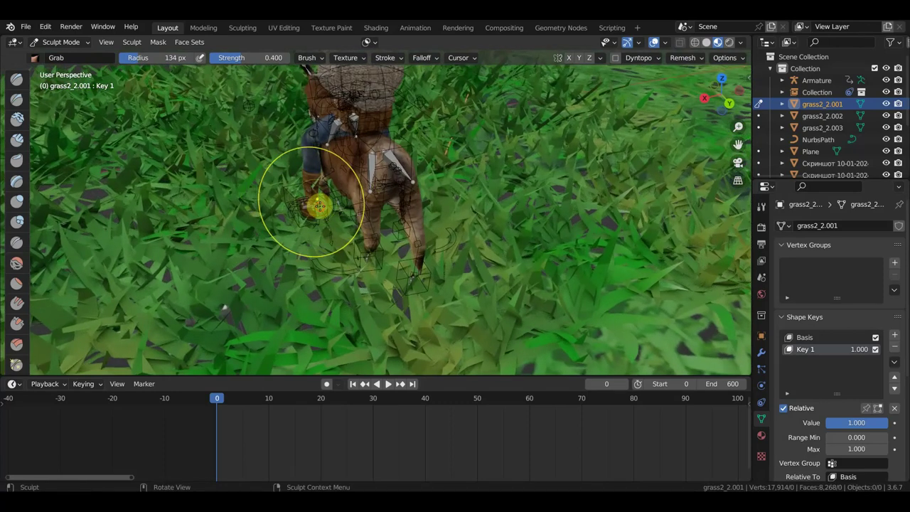
pyautogui.moveTo(311, 213)
pyautogui.mouseDown()
pyautogui.moveTo(310, 222)
pyautogui.moveTo(313, 201)
pyautogui.moveTo(324, 206)
pyautogui.moveTo(310, 209)
pyautogui.mouseUp()
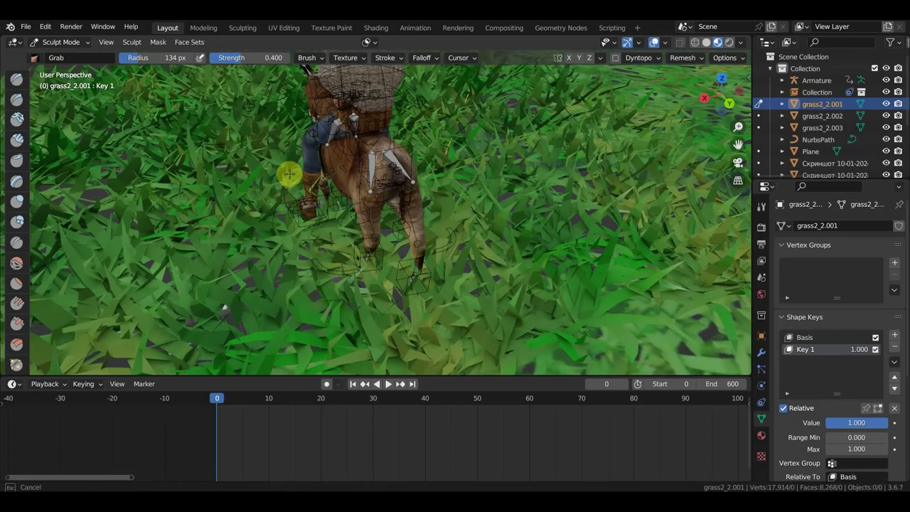
pyautogui.moveTo(290, 174); pyautogui.dragTo(311, 187)
pyautogui.moveTo(311, 187); pyautogui.dragTo(345, 167, button='middle')
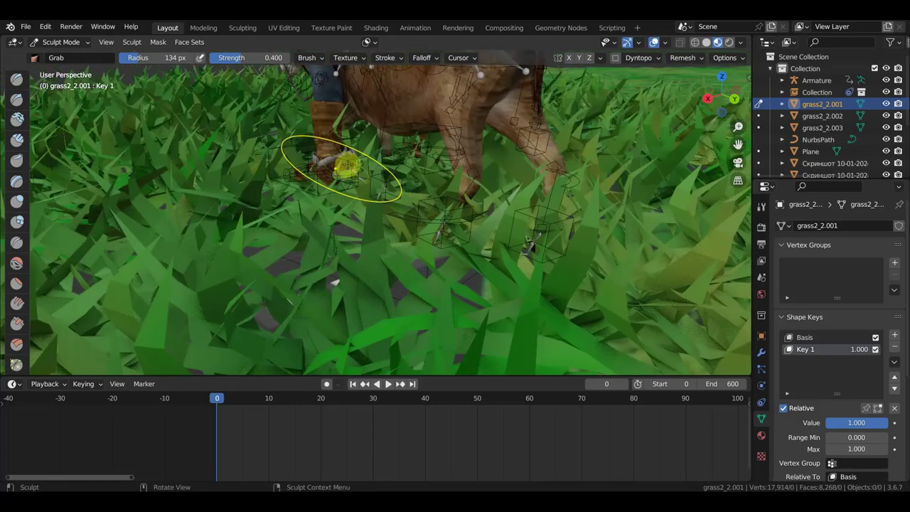
pyautogui.moveTo(341, 121); pyautogui.dragTo(335, 122)
pyautogui.scroll(3, 349, 125)
pyautogui.scroll(3, 370, 179)
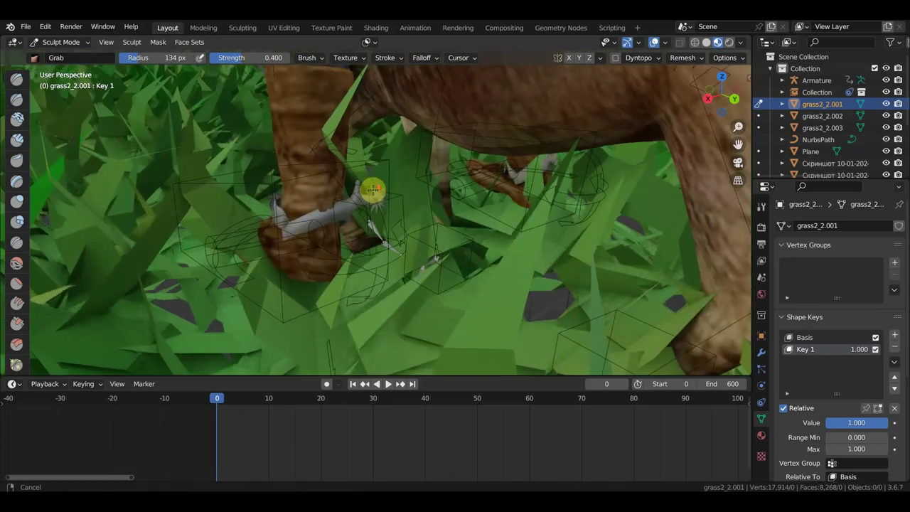
pyautogui.moveTo(372, 189); pyautogui.dragTo(363, 162)
pyautogui.scroll(-3, 361, 158)
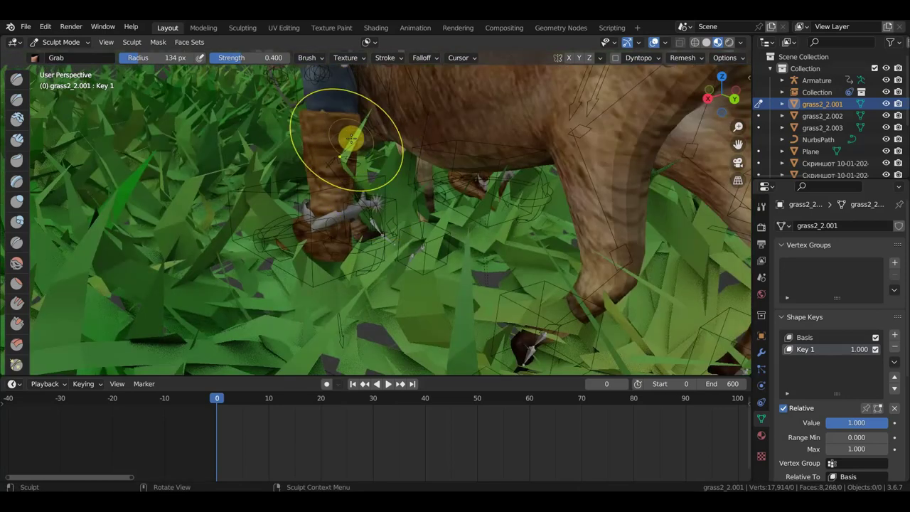
# Shrink the brush to 73 px and pull a grass blade off the boot
pyautogui.press('f')
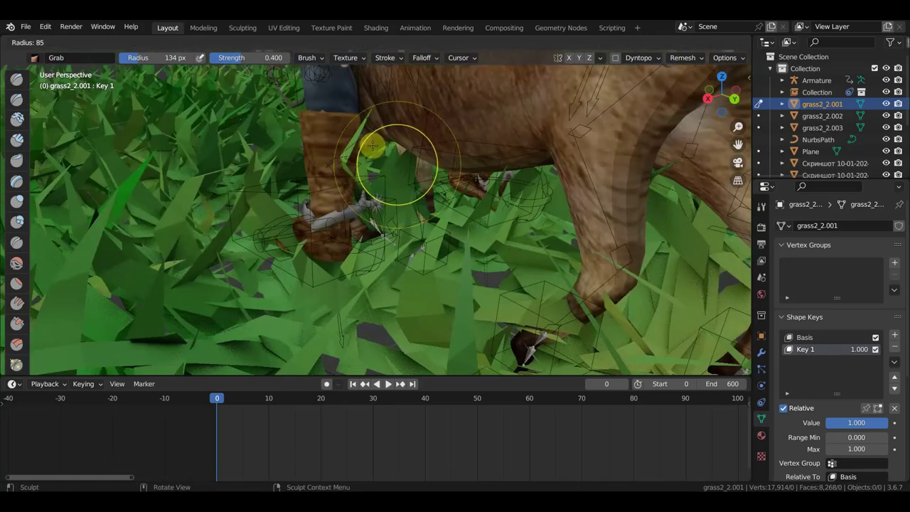
pyautogui.click(369, 137)
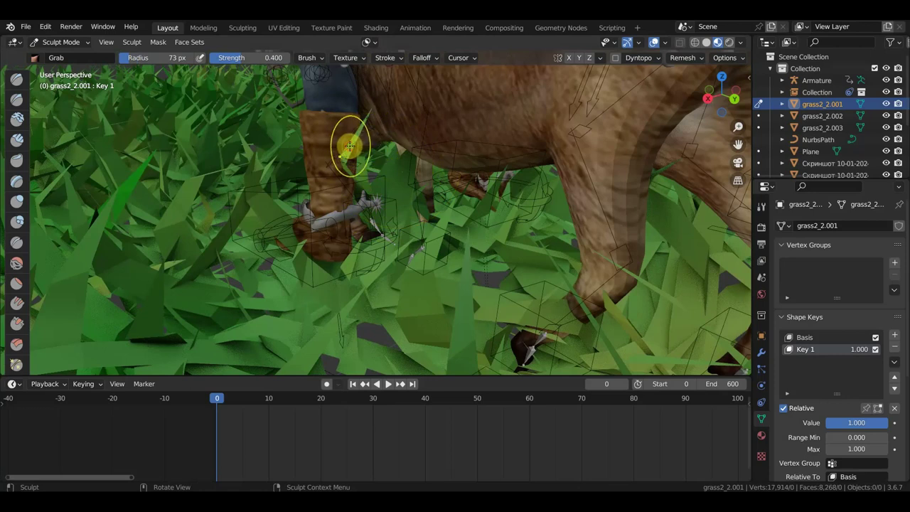
pyautogui.moveTo(358, 151)
pyautogui.mouseDown()
pyautogui.moveTo(374, 165)
pyautogui.moveTo(366, 127)
pyautogui.mouseUp()
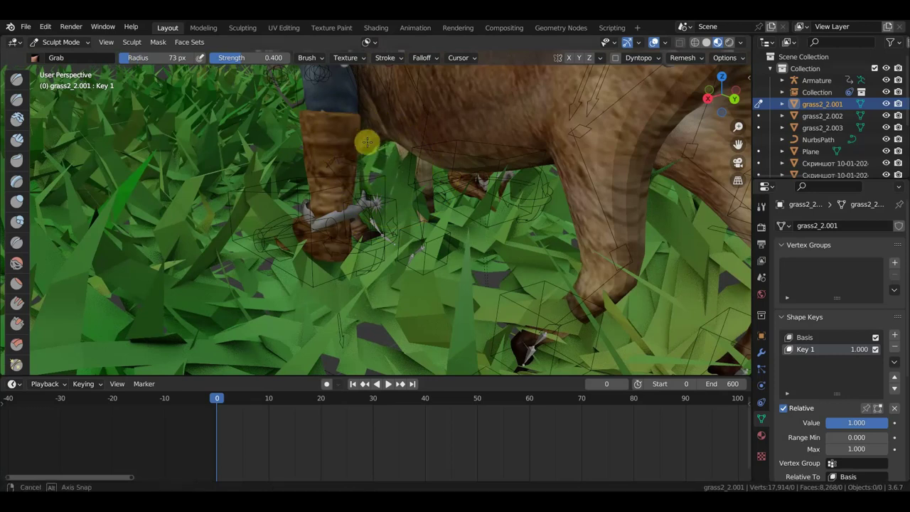
pyautogui.moveTo(366, 142); pyautogui.dragTo(442, 143, button='middle')
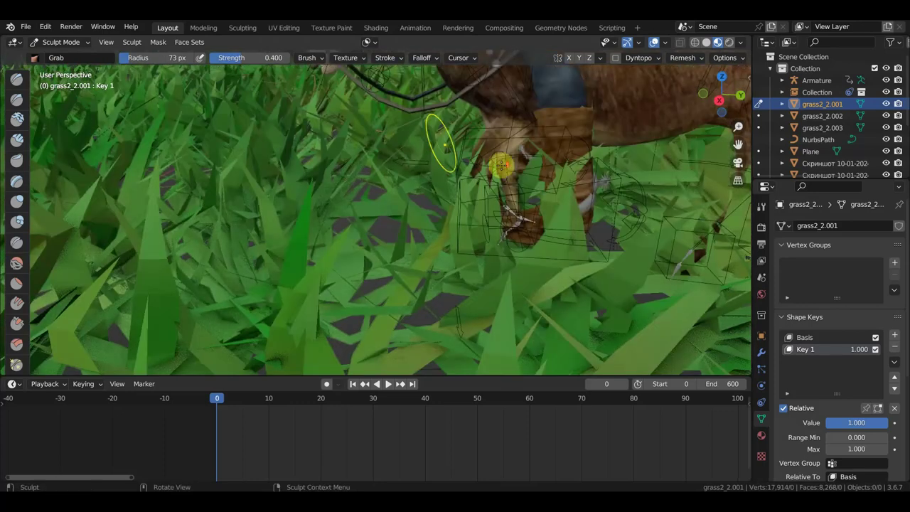
pyautogui.scroll(-3, 498, 171)
pyautogui.scroll(-3, 508, 181)
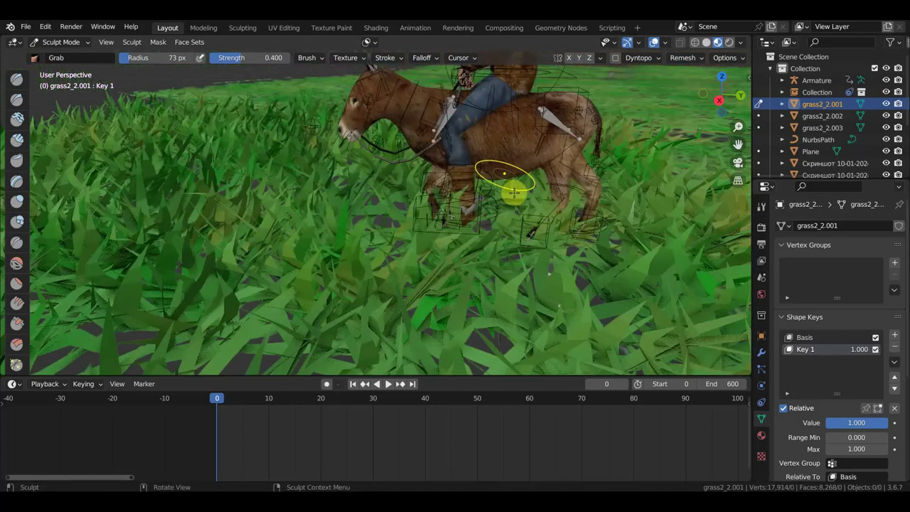
# Keyframe Key 1 at frame 0, go to frame 10, and add a new Key 2 shape key
pyautogui.click(895, 423)
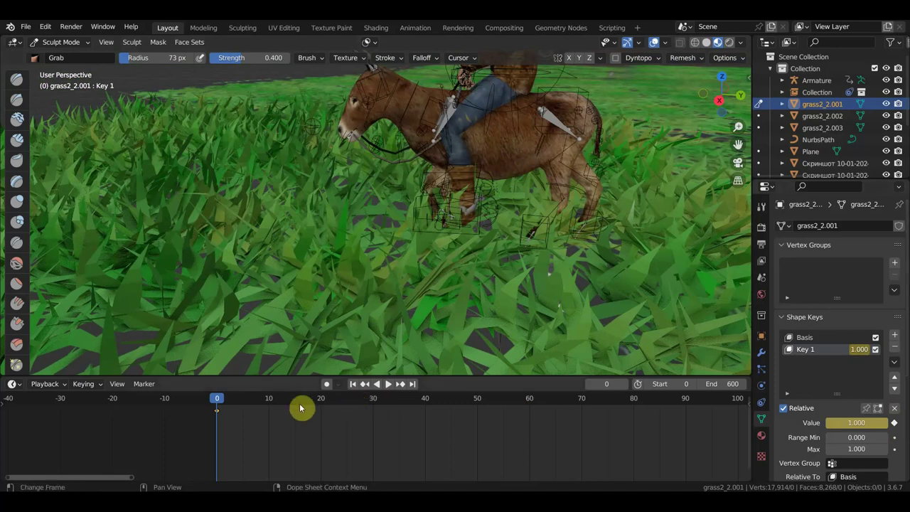
pyautogui.click(269, 396)
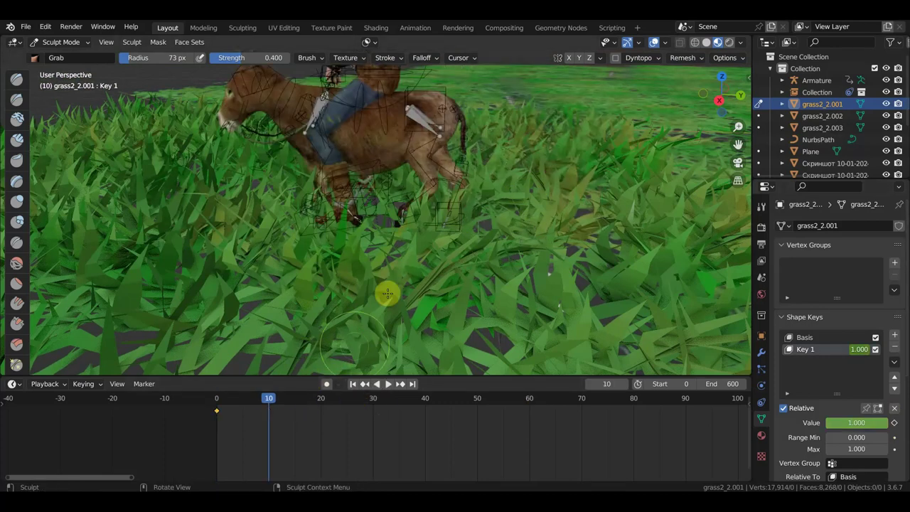
pyautogui.moveTo(386, 294)
pyautogui.mouseDown(button='middle')
pyautogui.moveTo(350, 306)
pyautogui.moveTo(307, 286)
pyautogui.mouseUp(button='middle')
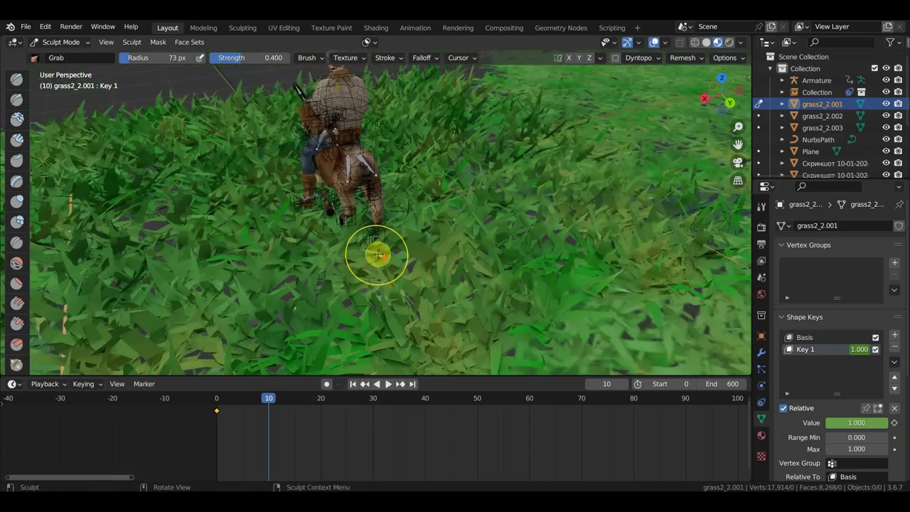
pyautogui.moveTo(370, 270)
pyautogui.mouseDown(button='middle')
pyautogui.moveTo(400, 237)
pyautogui.moveTo(391, 288)
pyautogui.mouseUp(button='middle')
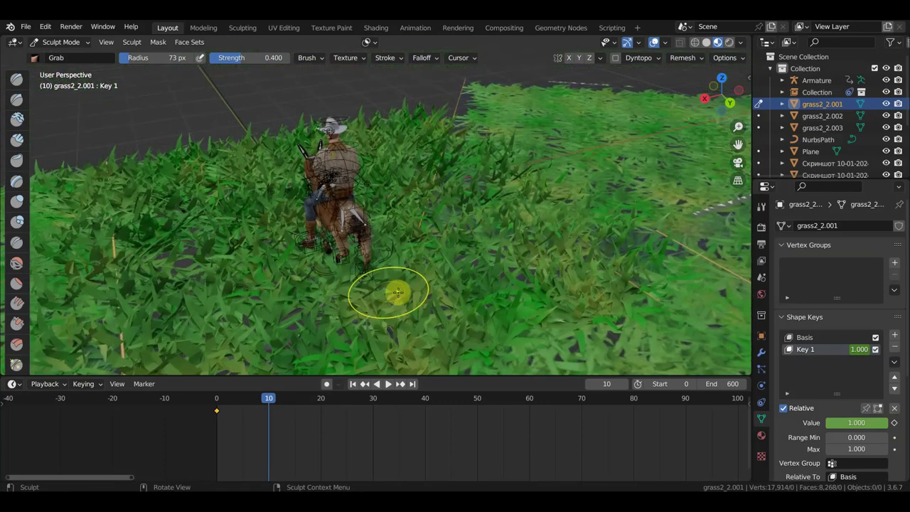
pyautogui.click(894, 337)
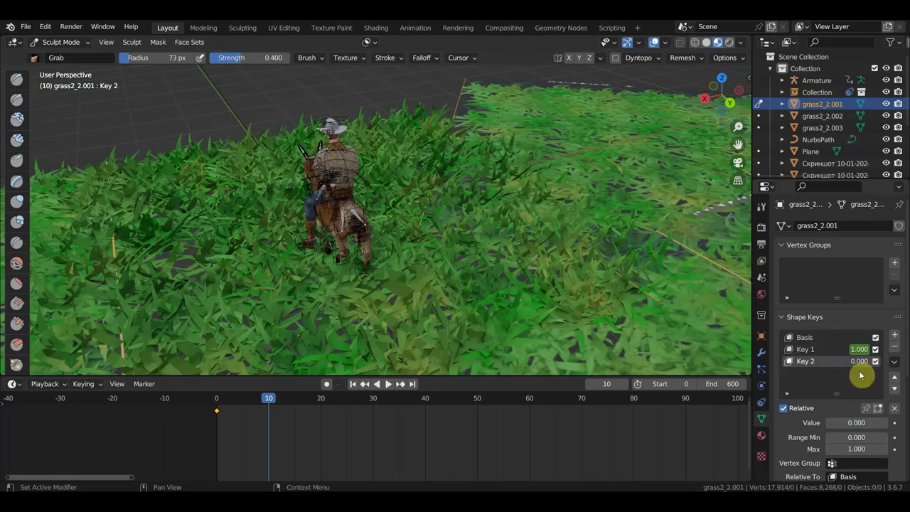
# Set Key 10 to 1.000, hide the overlays and enlarge the Grab brush to 96 px
pyautogui.moveTo(841, 424); pyautogui.dragTo(848, 425)
pyautogui.write('10')
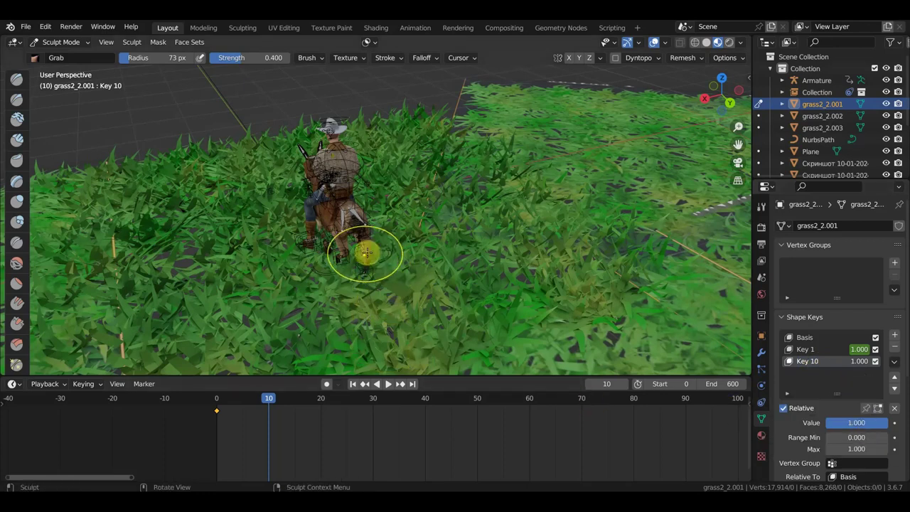
pyautogui.moveTo(319, 247)
pyautogui.mouseDown()
pyautogui.moveTo(312, 243)
pyautogui.moveTo(339, 246)
pyautogui.mouseUp()
pyautogui.moveTo(339, 246)
pyautogui.mouseDown(button='middle')
pyautogui.moveTo(492, 238)
pyautogui.moveTo(561, 223)
pyautogui.mouseUp(button='middle')
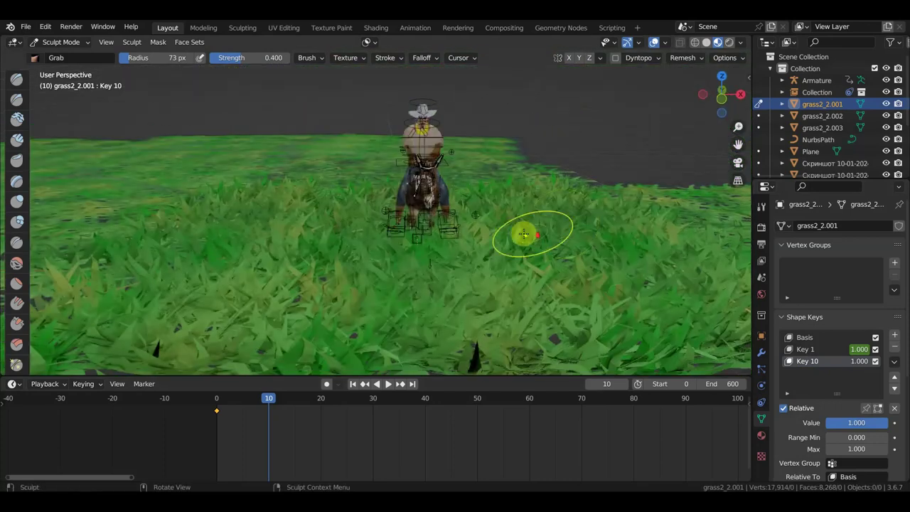
pyautogui.click(655, 44)
pyautogui.scroll(3, 483, 185)
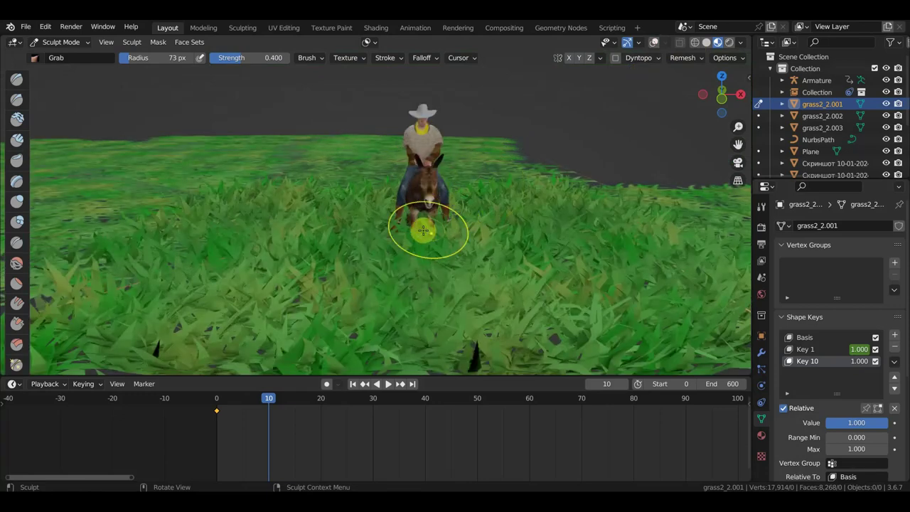
pyautogui.press('f')
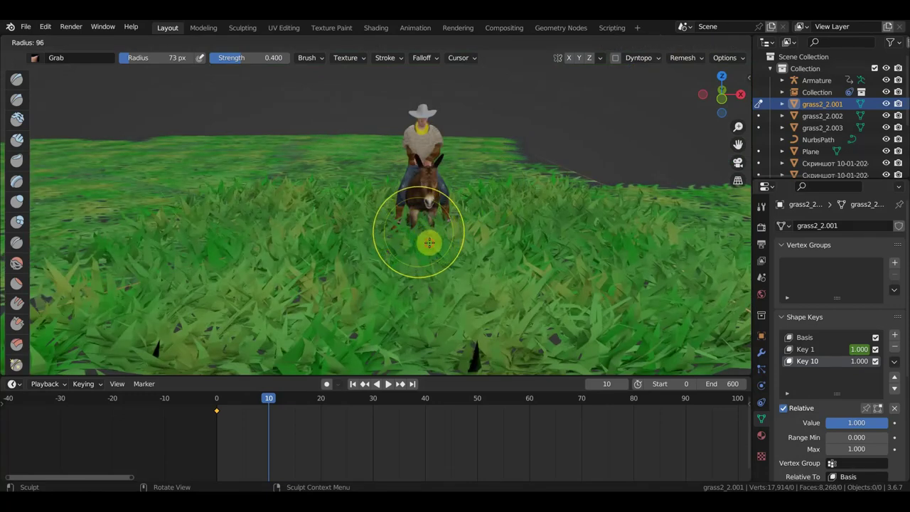
pyautogui.click(412, 228)
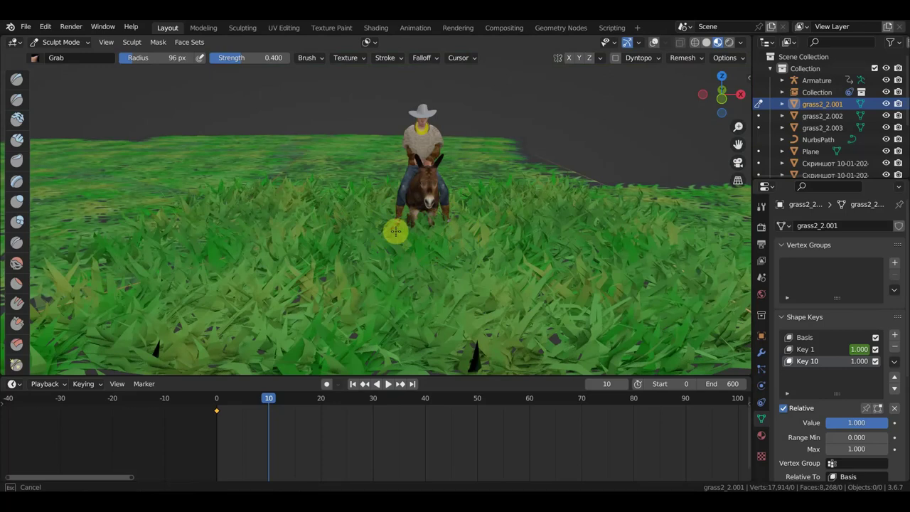
# Grab-sculpt the grass in front of the donkey, pulling it rightward off the legs
pyautogui.moveTo(344, 219); pyautogui.dragTo(432, 231)
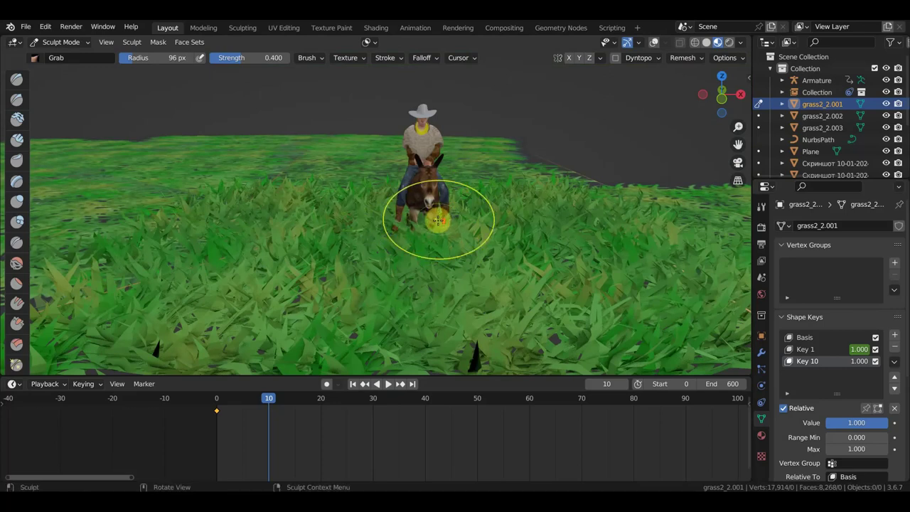
pyautogui.scroll(3, 437, 226)
pyautogui.moveTo(509, 235); pyautogui.dragTo(594, 244)
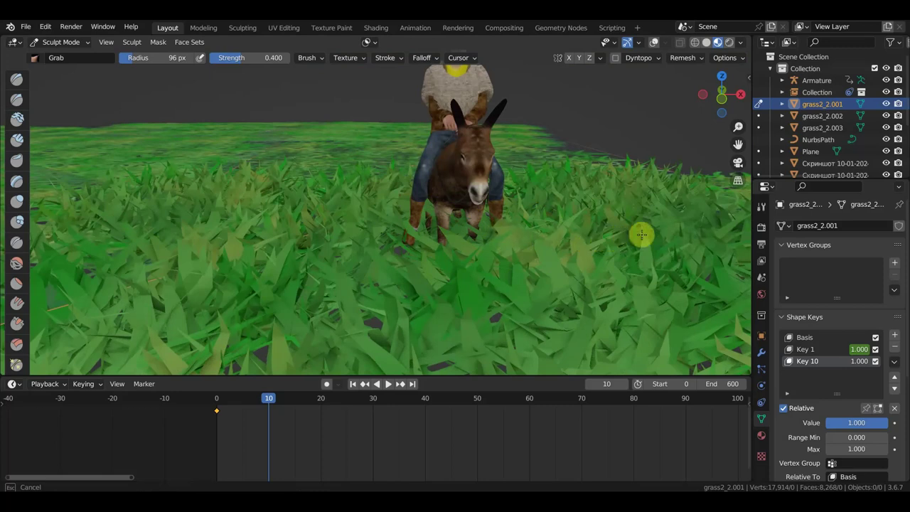
pyautogui.moveTo(616, 239); pyautogui.dragTo(642, 236)
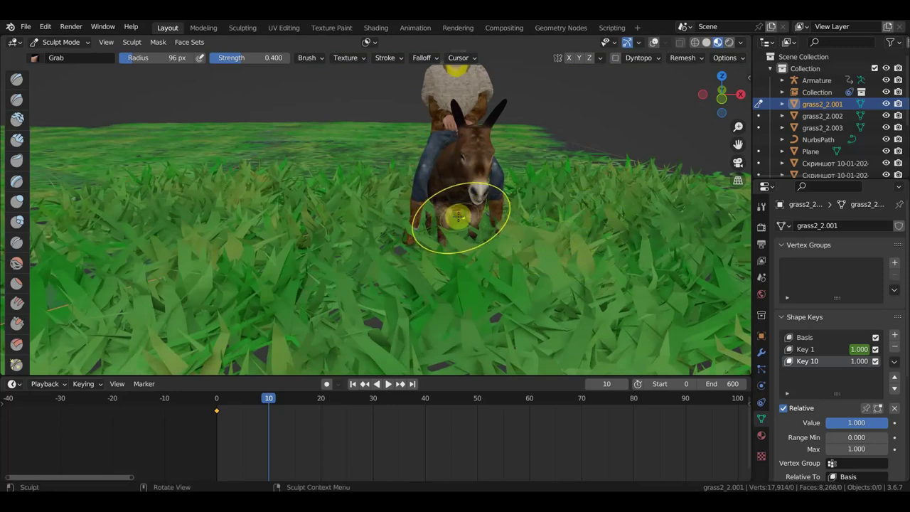
pyautogui.moveTo(458, 218)
pyautogui.mouseDown()
pyautogui.moveTo(475, 226)
pyautogui.moveTo(490, 264)
pyautogui.mouseUp()
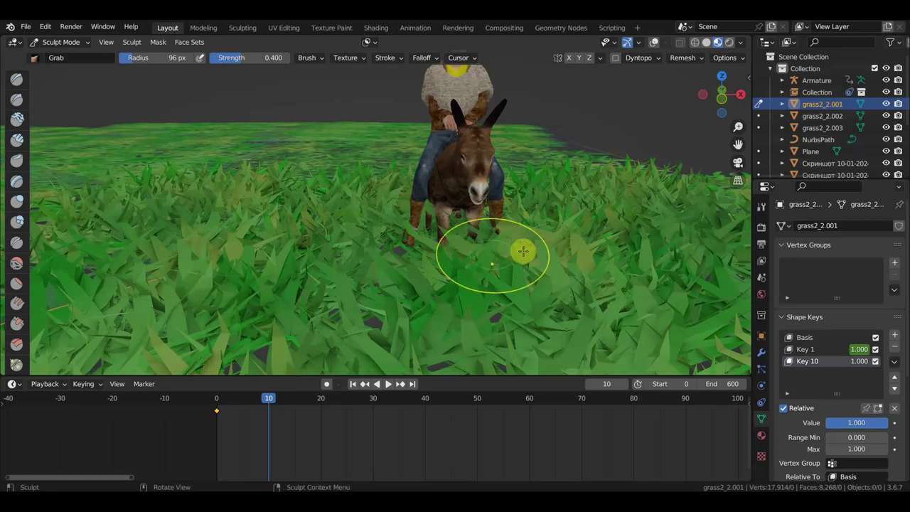
pyautogui.moveTo(490, 263); pyautogui.dragTo(519, 241, button='middle')
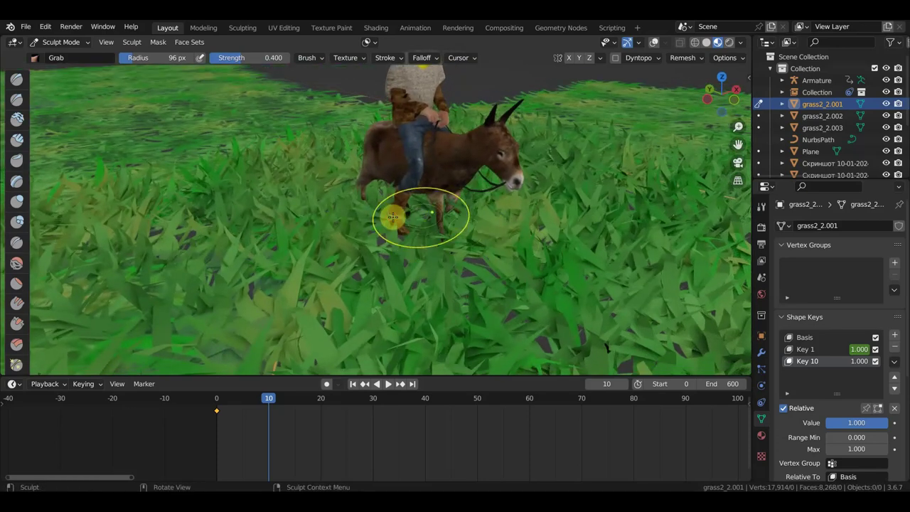
pyautogui.moveTo(359, 219); pyautogui.dragTo(455, 211)
# From a frontal view, push the remaining grass away from the donkey's legs
pyautogui.moveTo(455, 212); pyautogui.dragTo(401, 207, button='middle')
pyautogui.scroll(2, 446, 223)
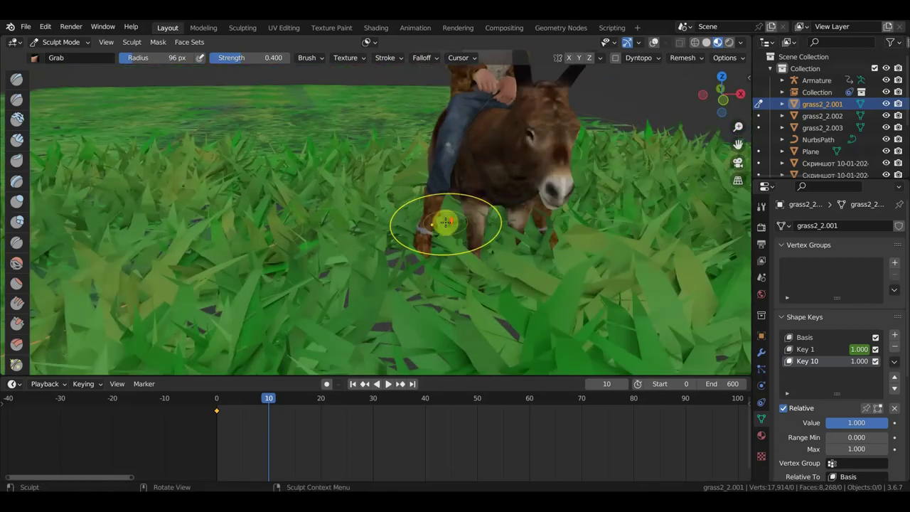
pyautogui.moveTo(490, 224); pyautogui.dragTo(510, 237)
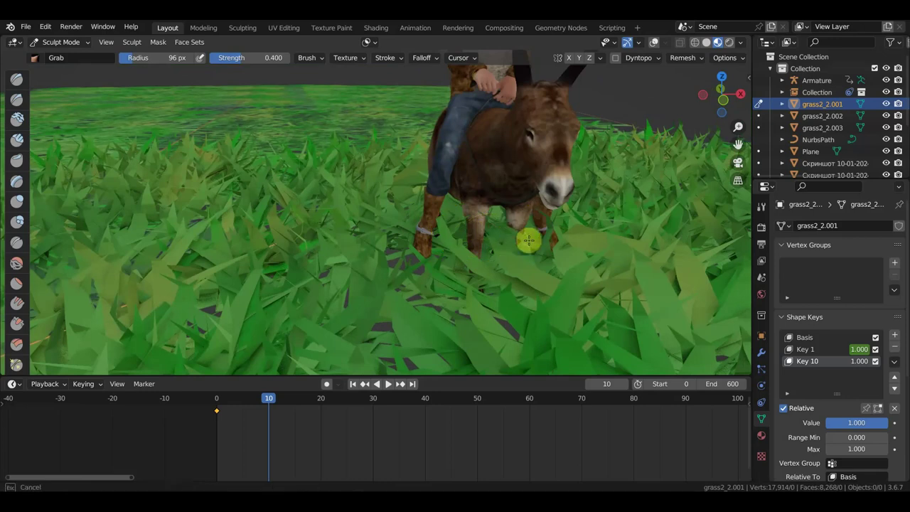
pyautogui.moveTo(501, 227); pyautogui.dragTo(508, 246, button='middle')
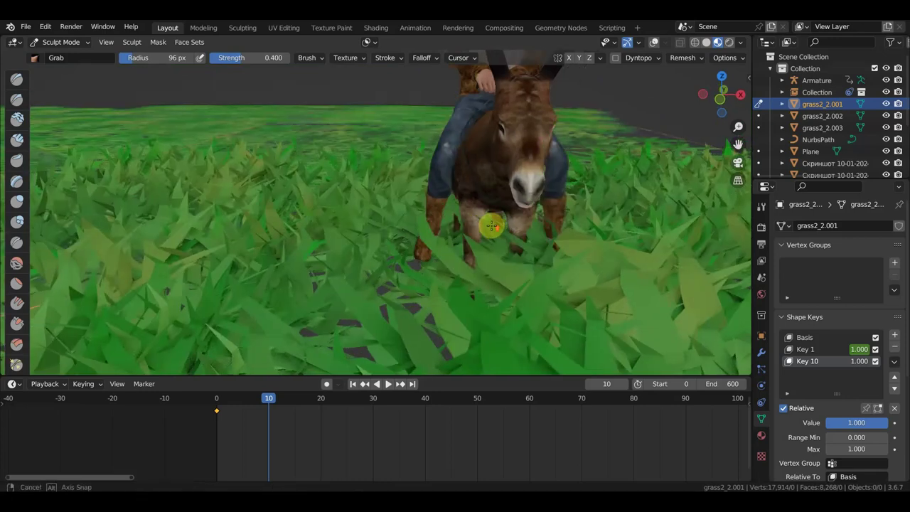
pyautogui.moveTo(511, 245)
pyautogui.mouseDown()
pyautogui.moveTo(391, 328)
pyautogui.moveTo(483, 274)
pyautogui.mouseUp()
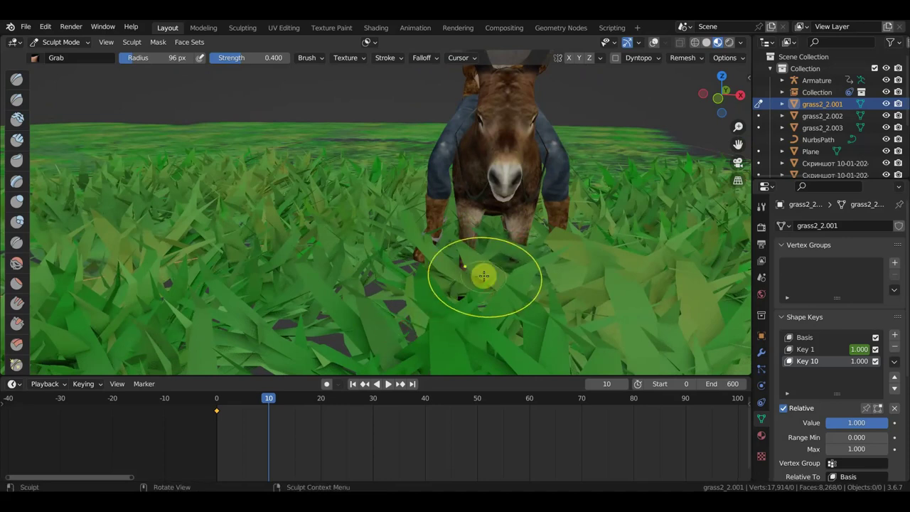
pyautogui.moveTo(508, 240)
pyautogui.mouseDown()
pyautogui.moveTo(499, 321)
pyautogui.moveTo(499, 283)
pyautogui.mouseUp()
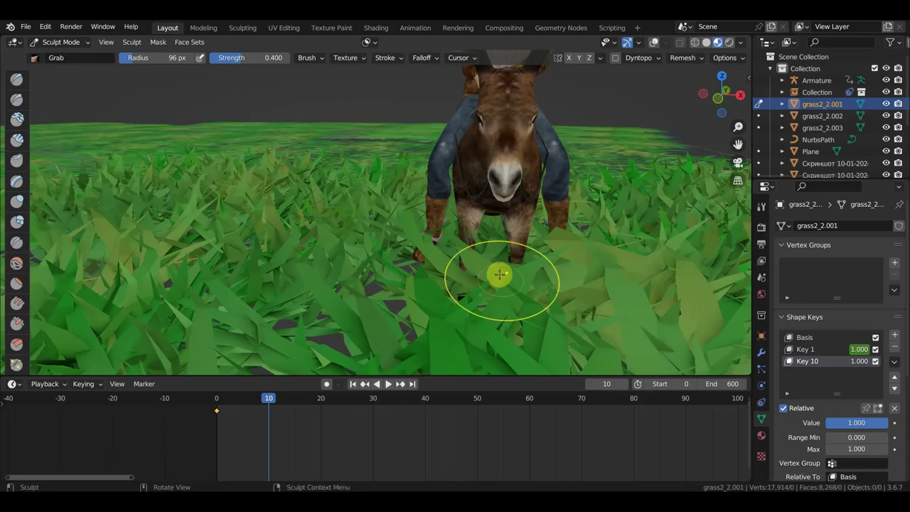
pyautogui.moveTo(491, 239); pyautogui.dragTo(500, 261)
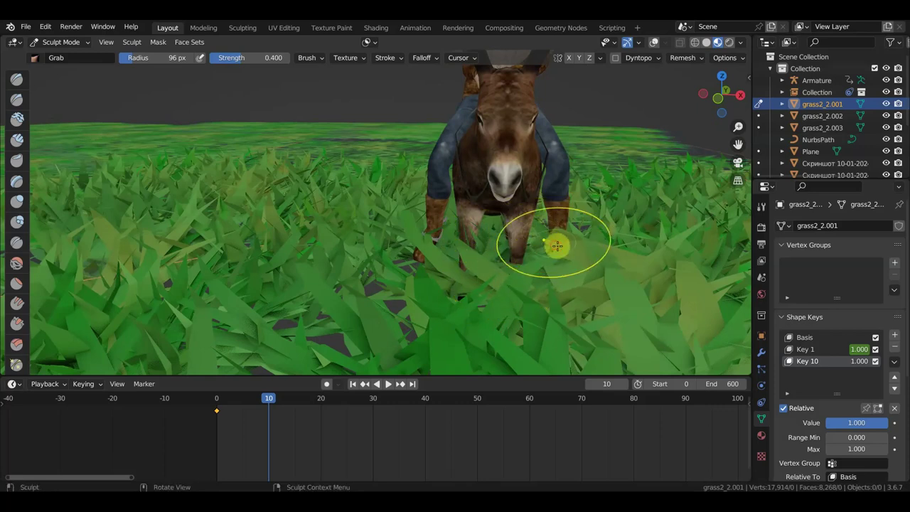
pyautogui.moveTo(553, 244)
pyautogui.mouseDown()
pyautogui.moveTo(582, 243)
pyautogui.moveTo(481, 264)
pyautogui.mouseUp()
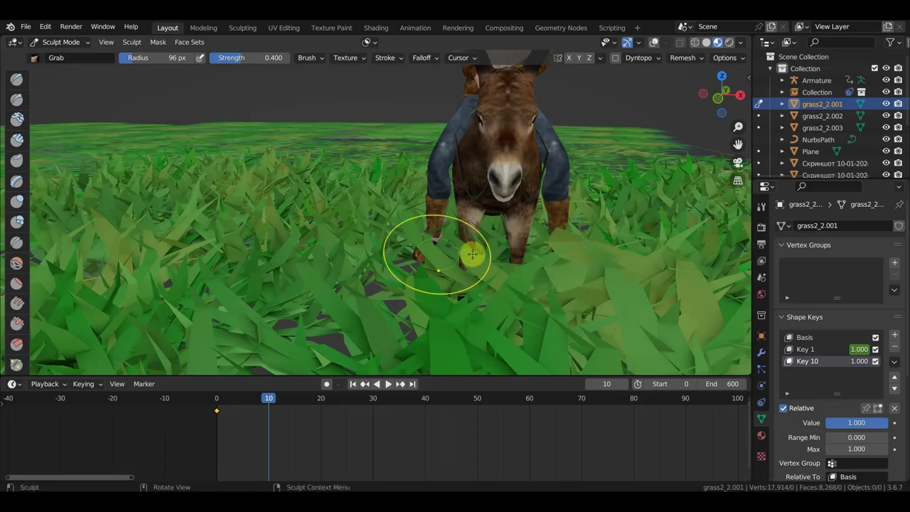
# Keyframe Key 10's value at frame 10
pyautogui.scroll(-3, 464, 244)
pyautogui.scroll(-1, 465, 244)
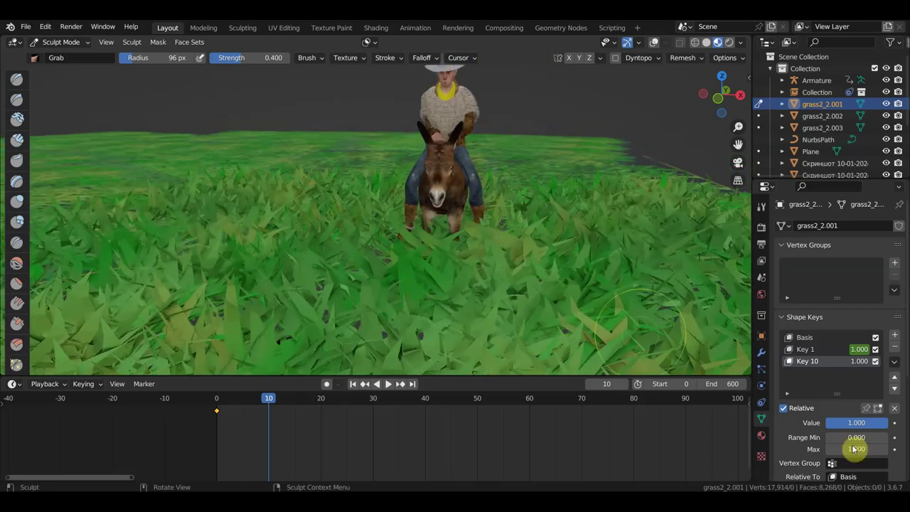
pyautogui.click(894, 422)
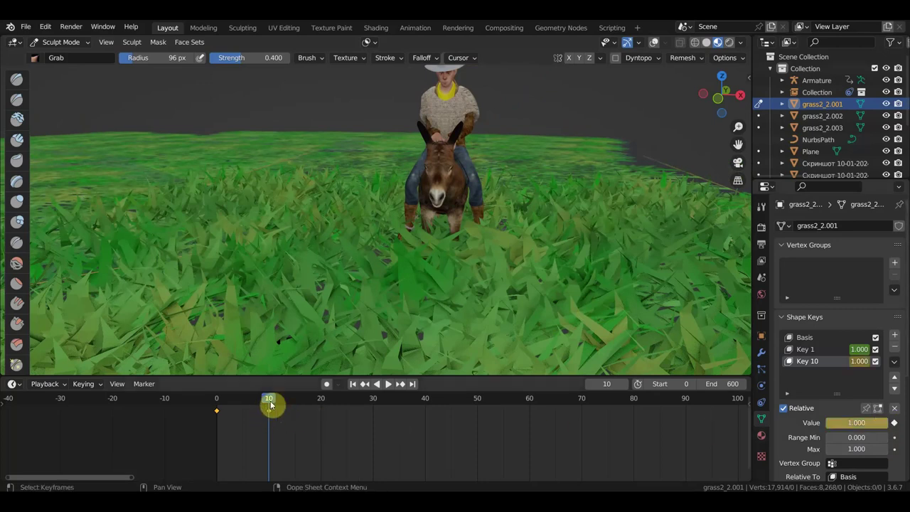
# At frame 20, add a new shape key, Key 20, with value 1.000
pyautogui.click(322, 400)
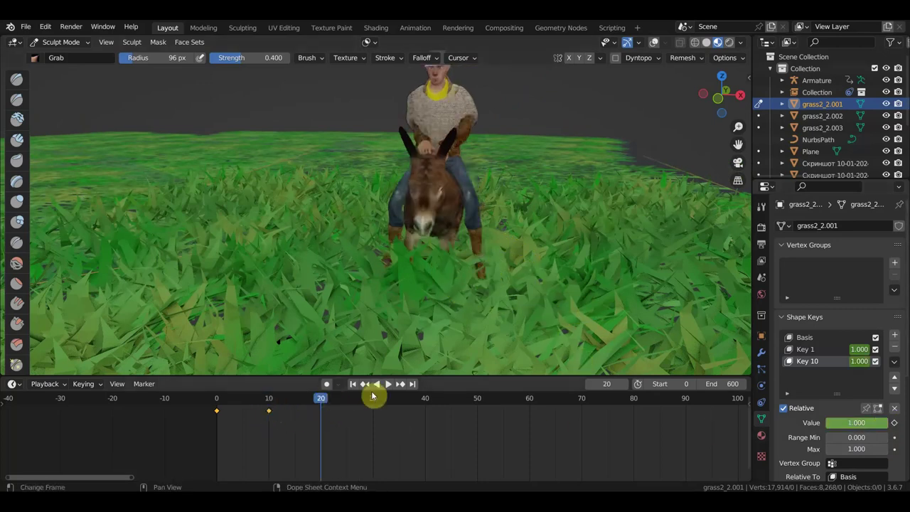
pyautogui.click(895, 337)
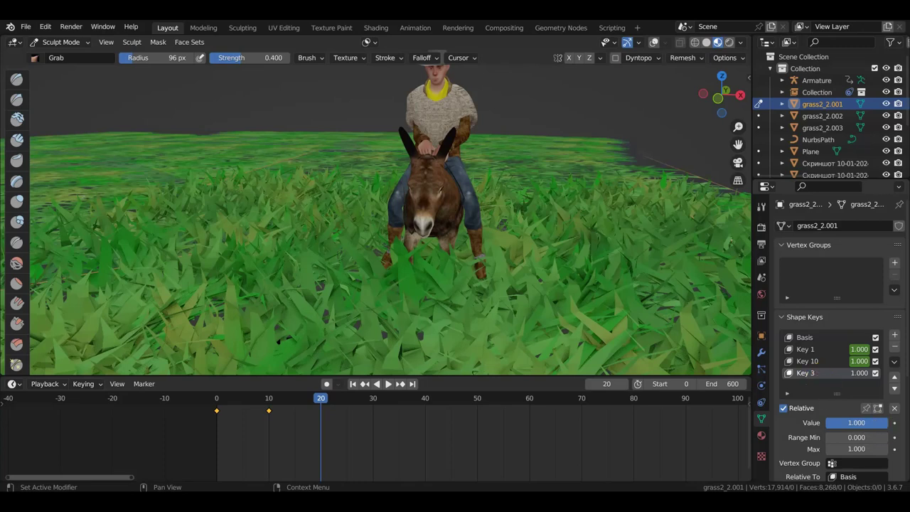
pyautogui.click(857, 422)
pyautogui.click(858, 373)
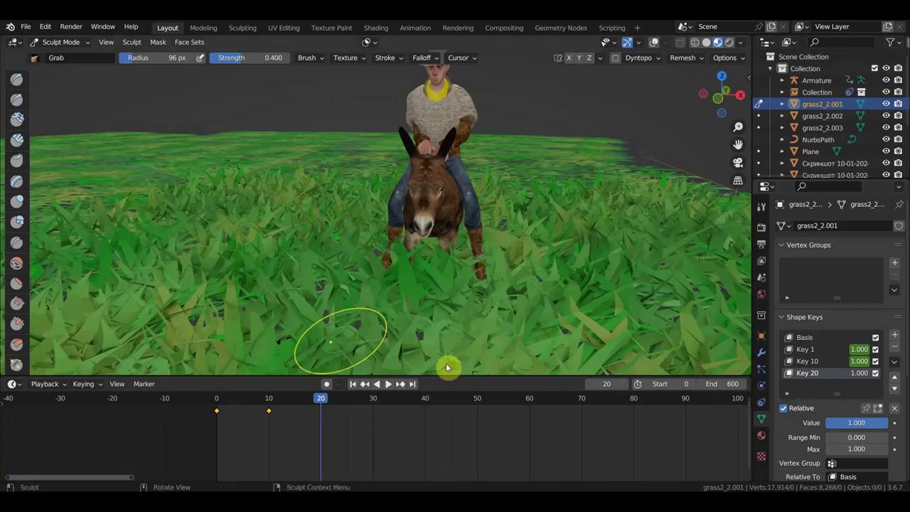
# From side views, pull Key 20's grass rightward away from the donkey's legs
pyautogui.moveTo(388, 345)
pyautogui.mouseDown(button='middle')
pyautogui.moveTo(349, 348)
pyautogui.moveTo(345, 339)
pyautogui.moveTo(378, 299)
pyautogui.moveTo(505, 264)
pyautogui.mouseUp(button='middle')
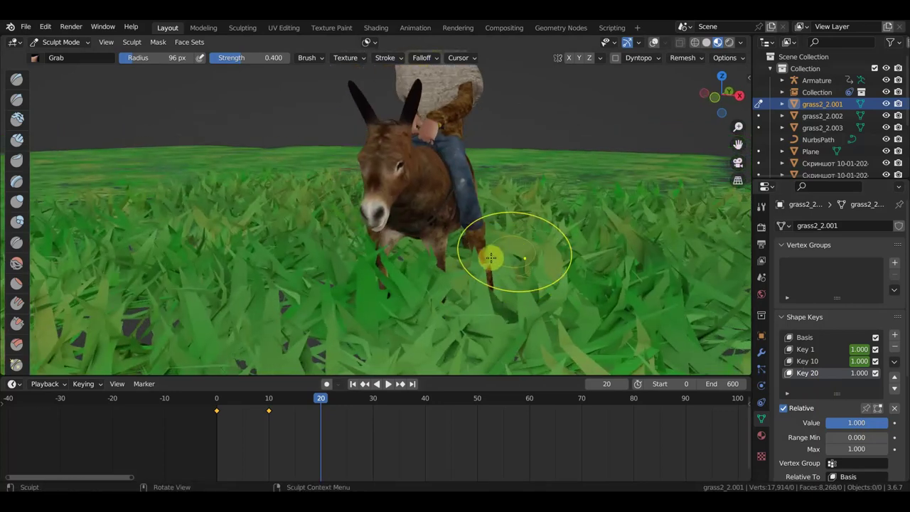
pyautogui.moveTo(486, 258); pyautogui.dragTo(580, 275)
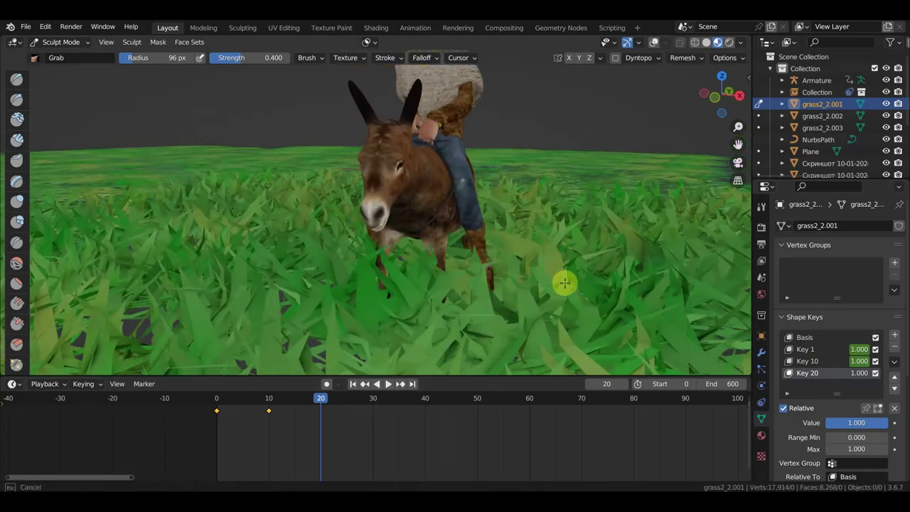
pyautogui.moveTo(563, 275); pyautogui.dragTo(488, 268)
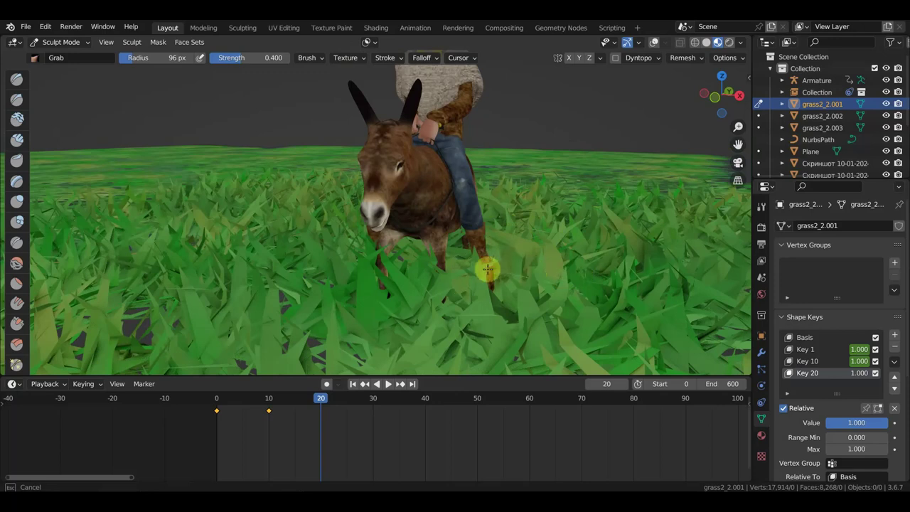
pyautogui.moveTo(396, 288); pyautogui.dragTo(341, 305, button='middle')
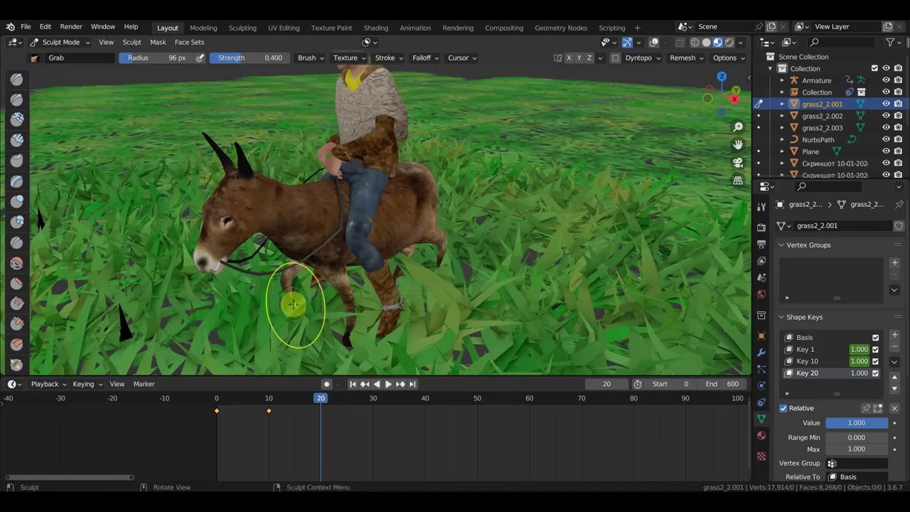
pyautogui.moveTo(200, 290); pyautogui.dragTo(291, 311)
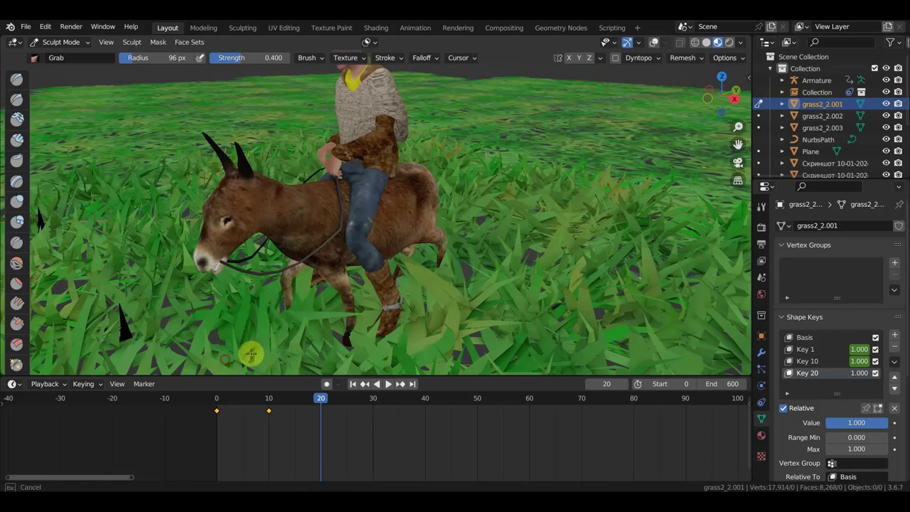
pyautogui.moveTo(325, 341); pyautogui.dragTo(325, 321, button='middle')
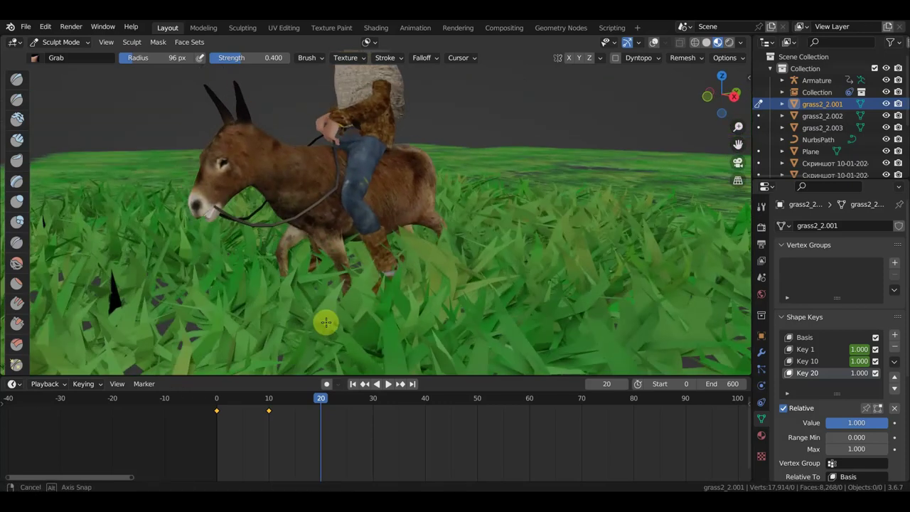
pyautogui.moveTo(319, 274)
pyautogui.mouseDown()
pyautogui.moveTo(325, 388)
pyautogui.moveTo(354, 348)
pyautogui.mouseUp()
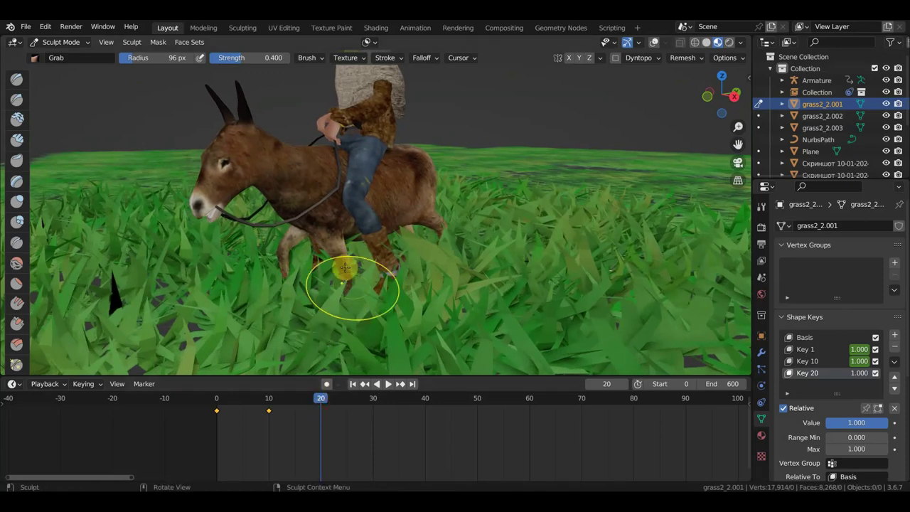
# Bend grass away from the hind leg, then push front-leg grass left and right
pyautogui.moveTo(350, 235); pyautogui.dragTo(376, 257)
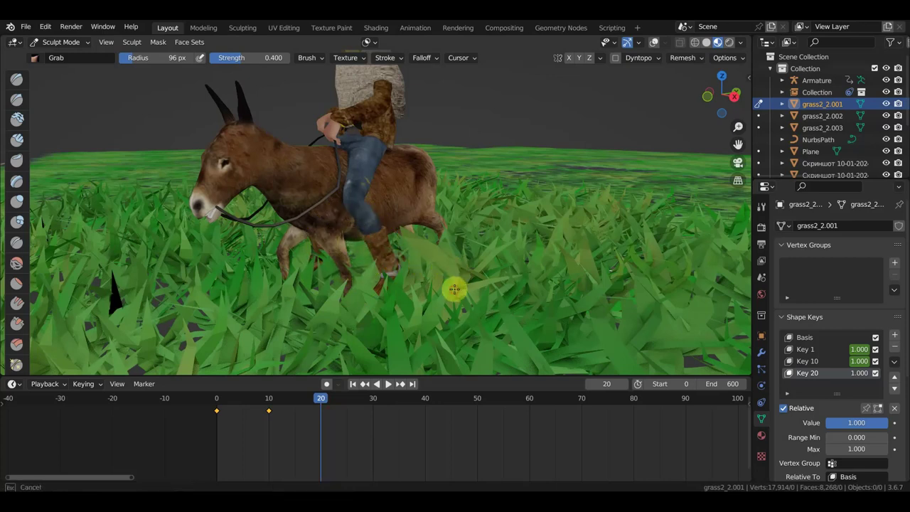
pyautogui.moveTo(454, 289); pyautogui.dragTo(371, 260)
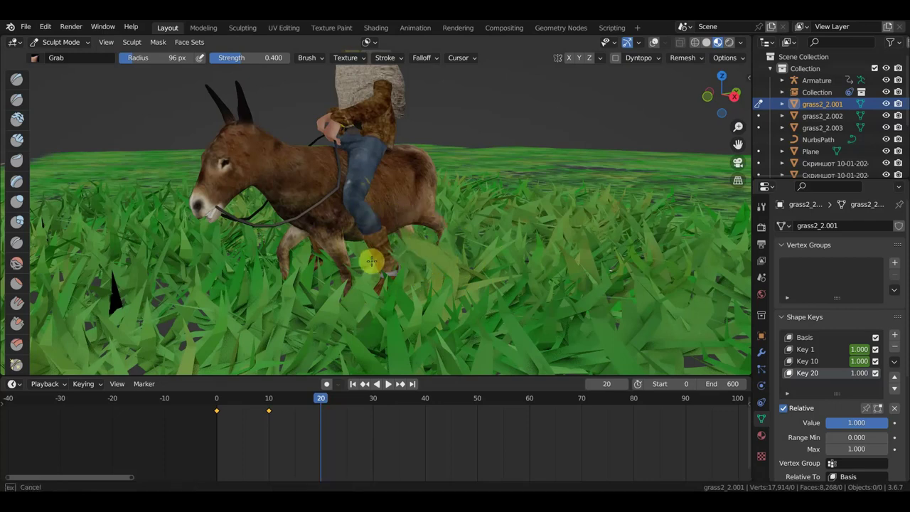
pyautogui.moveTo(351, 255); pyautogui.dragTo(398, 238)
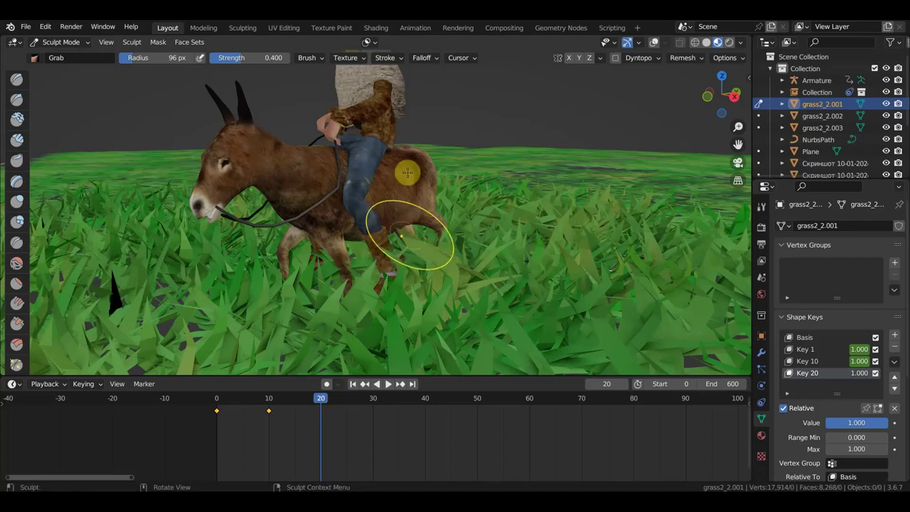
pyautogui.scroll(-2, 400, 206)
pyautogui.moveTo(423, 229); pyautogui.dragTo(505, 228, button='middle')
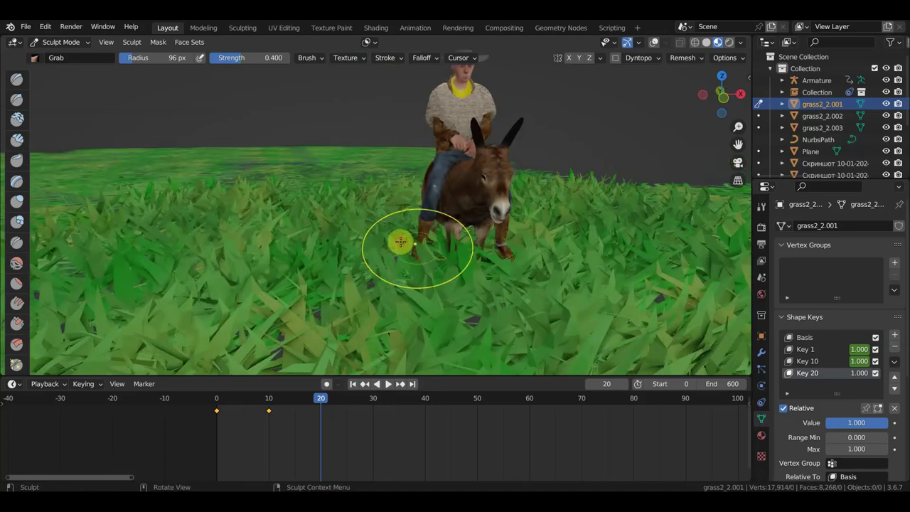
pyautogui.moveTo(417, 247)
pyautogui.mouseDown()
pyautogui.moveTo(337, 213)
pyautogui.moveTo(372, 220)
pyautogui.mouseUp()
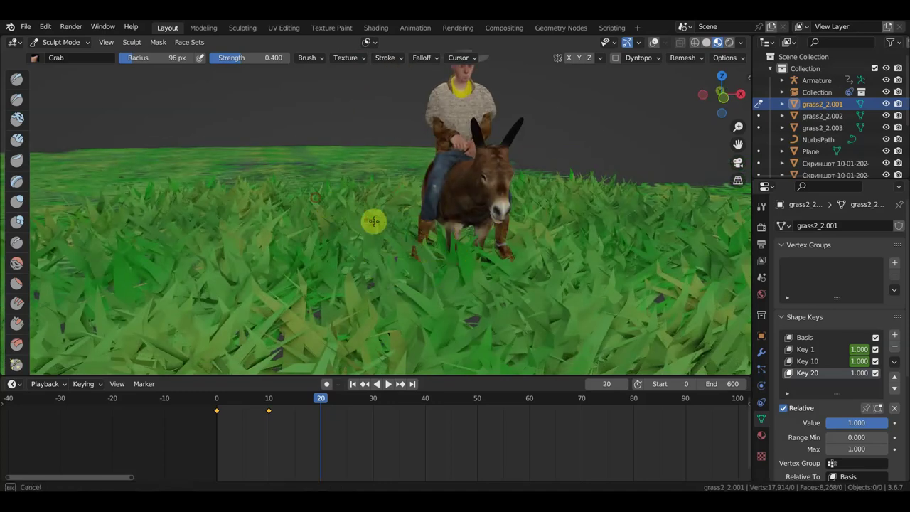
pyautogui.moveTo(426, 240); pyautogui.dragTo(377, 254, button='middle')
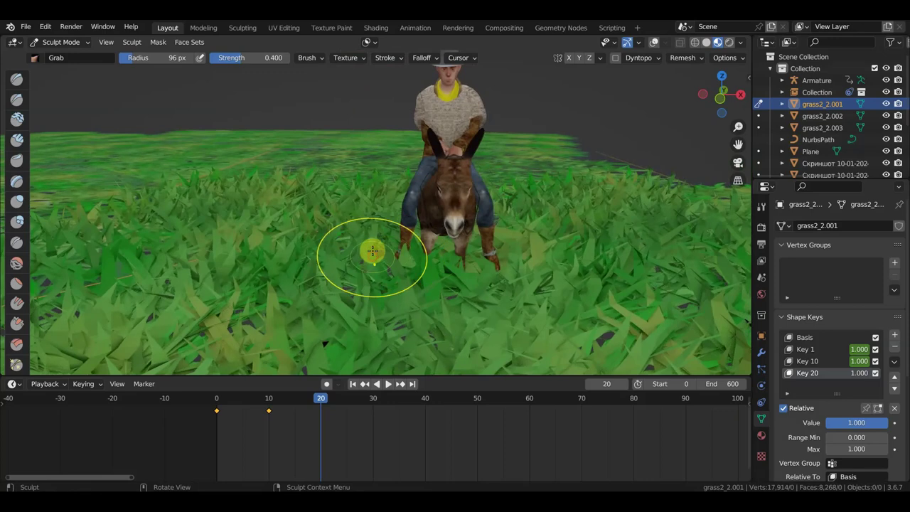
pyautogui.moveTo(365, 254); pyautogui.dragTo(315, 193)
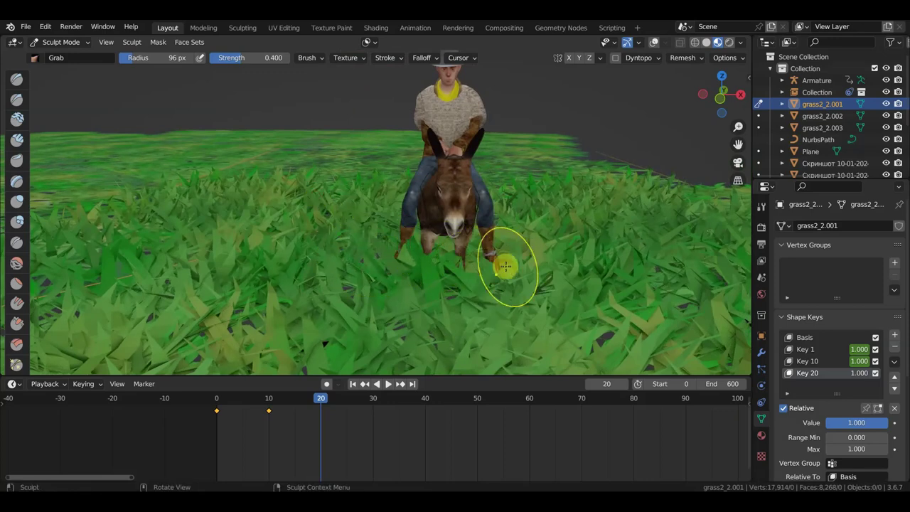
pyautogui.moveTo(503, 263)
pyautogui.mouseDown()
pyautogui.moveTo(526, 249)
pyautogui.moveTo(497, 253)
pyautogui.moveTo(525, 266)
pyautogui.mouseUp()
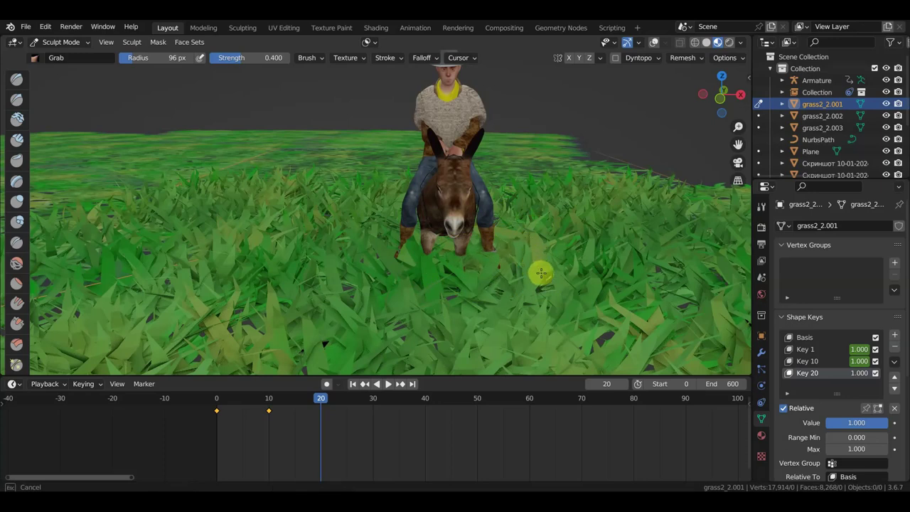
pyautogui.moveTo(541, 273); pyautogui.dragTo(581, 310)
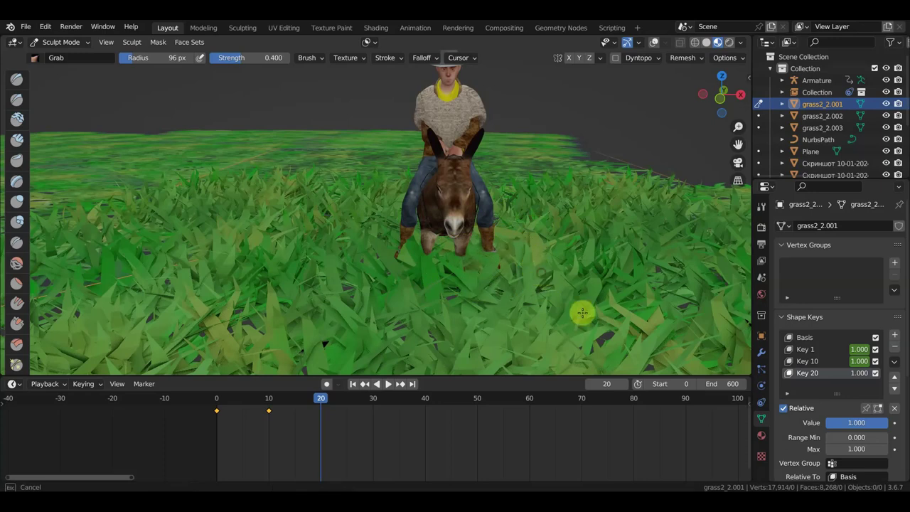
# Keyframe Key 20 at 1.000 on frame 20, scrub to check, and select Key 1
pyautogui.click(895, 424)
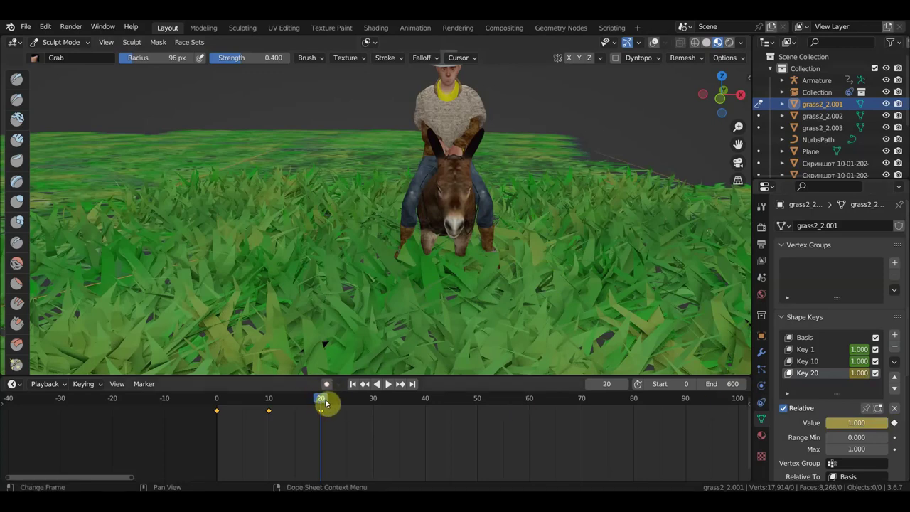
pyautogui.moveTo(326, 403); pyautogui.dragTo(175, 403)
pyautogui.moveTo(520, 203)
pyautogui.mouseDown(button='middle')
pyautogui.moveTo(472, 207)
pyautogui.moveTo(575, 203)
pyautogui.moveTo(465, 223)
pyautogui.moveTo(467, 233)
pyautogui.moveTo(485, 238)
pyautogui.mouseUp(button='middle')
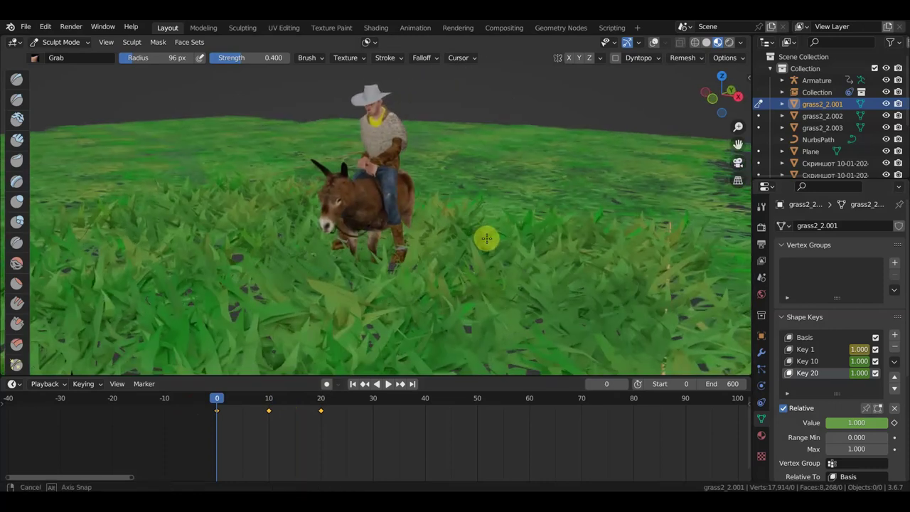
pyautogui.moveTo(219, 402)
pyautogui.mouseDown()
pyautogui.moveTo(318, 407)
pyautogui.moveTo(263, 402)
pyautogui.mouseUp()
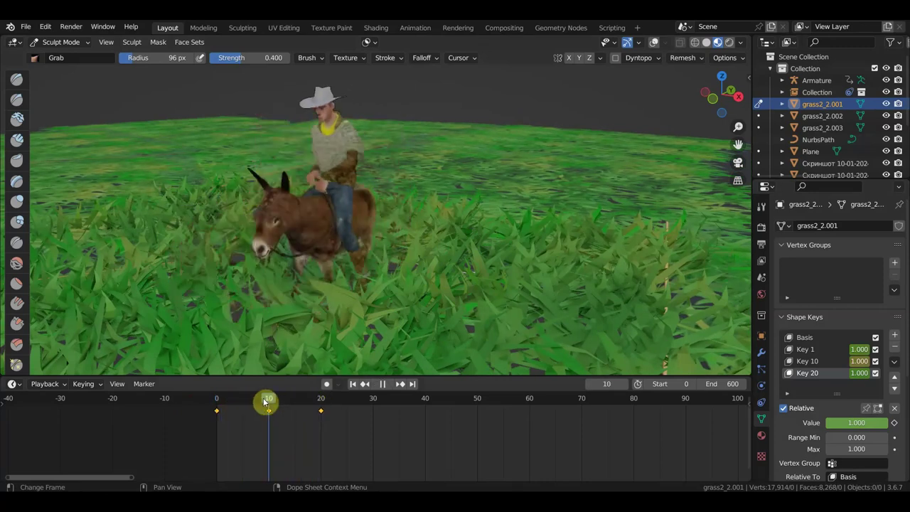
pyautogui.click(806, 349)
# Keyframe Key 1 at 0.552 on frame 6 and 0.000 on frame 9, then preview playback
pyautogui.moveTo(261, 398); pyautogui.dragTo(249, 401)
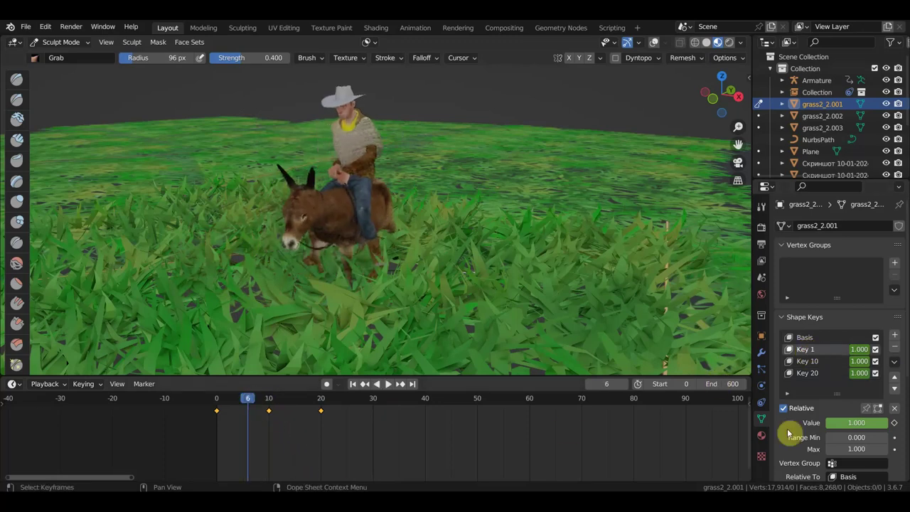
pyautogui.moveTo(856, 422); pyautogui.dragTo(817, 422)
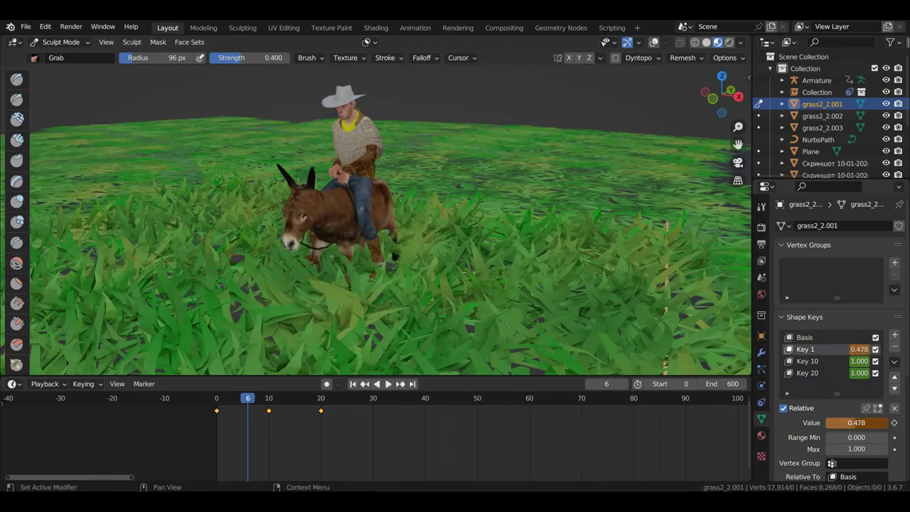
pyautogui.click(894, 425)
pyautogui.moveTo(264, 401)
pyautogui.mouseDown()
pyautogui.moveTo(273, 402)
pyautogui.moveTo(264, 402)
pyautogui.mouseUp()
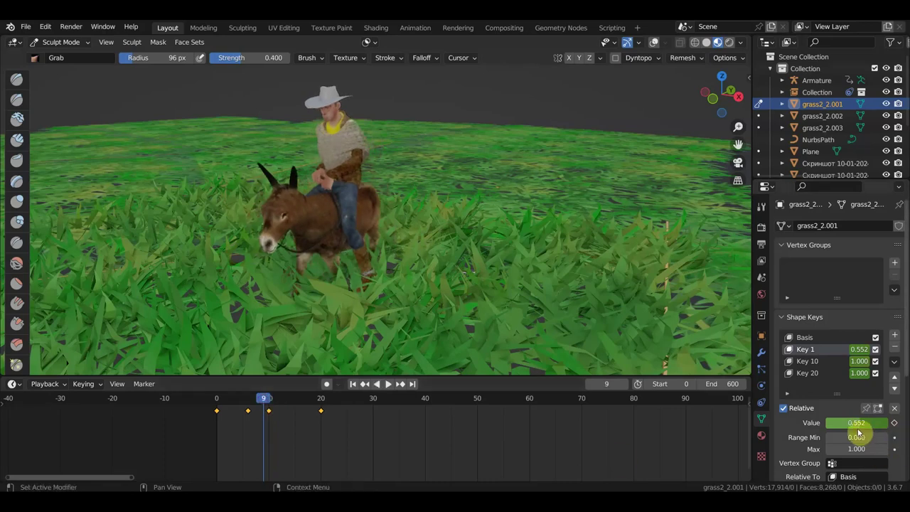
pyautogui.moveTo(857, 422); pyautogui.dragTo(832, 422)
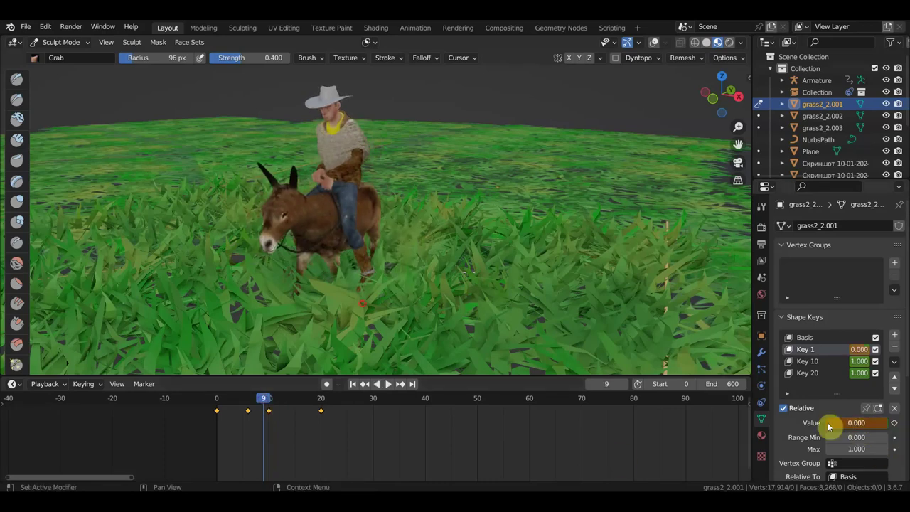
pyautogui.click(895, 422)
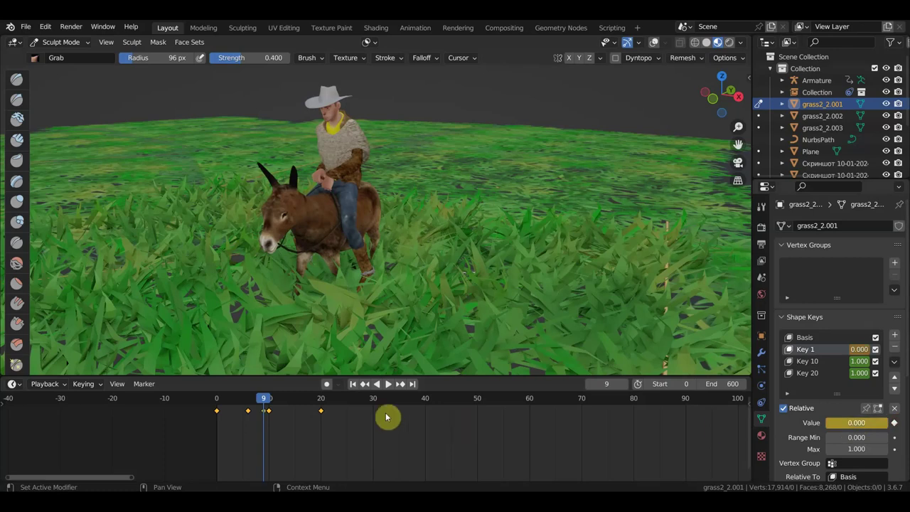
pyautogui.press('space')
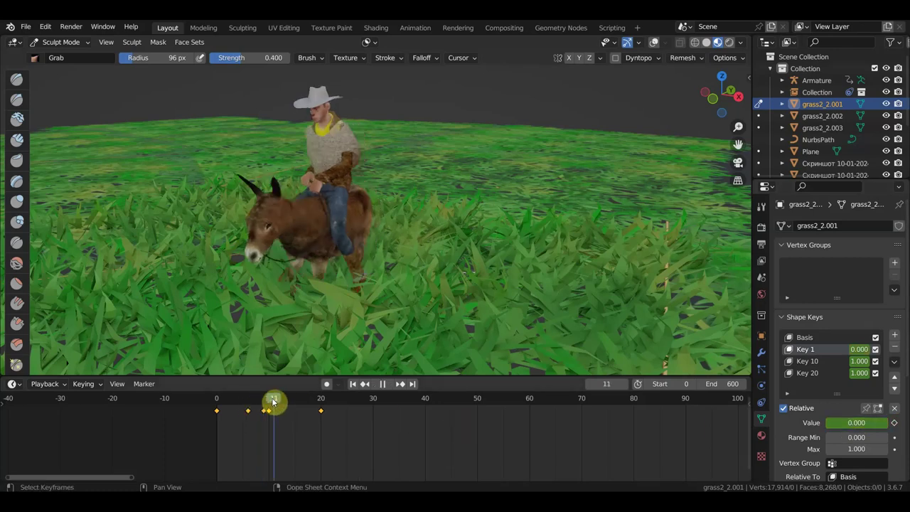
pyautogui.press('space')
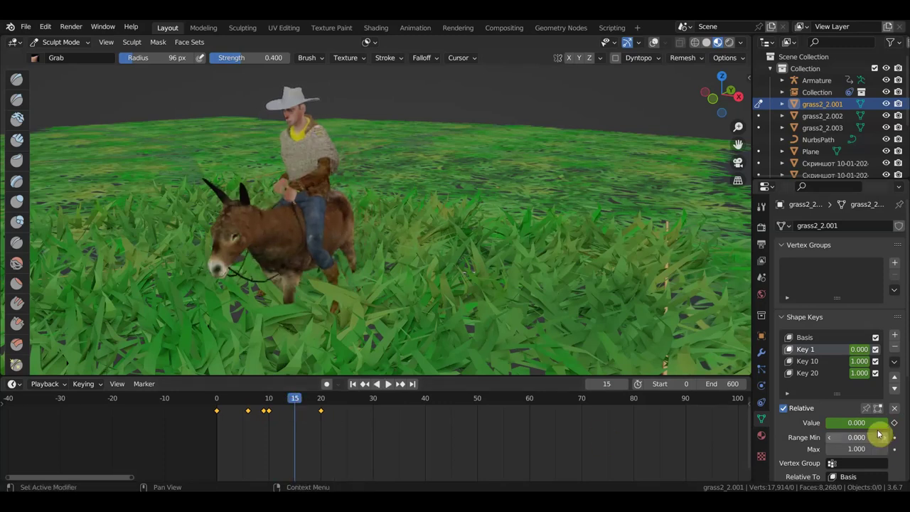
# Keyframe Key 10 at frame 15 and at 0.179 on frame 19, then return to frame 0
pyautogui.click(817, 363)
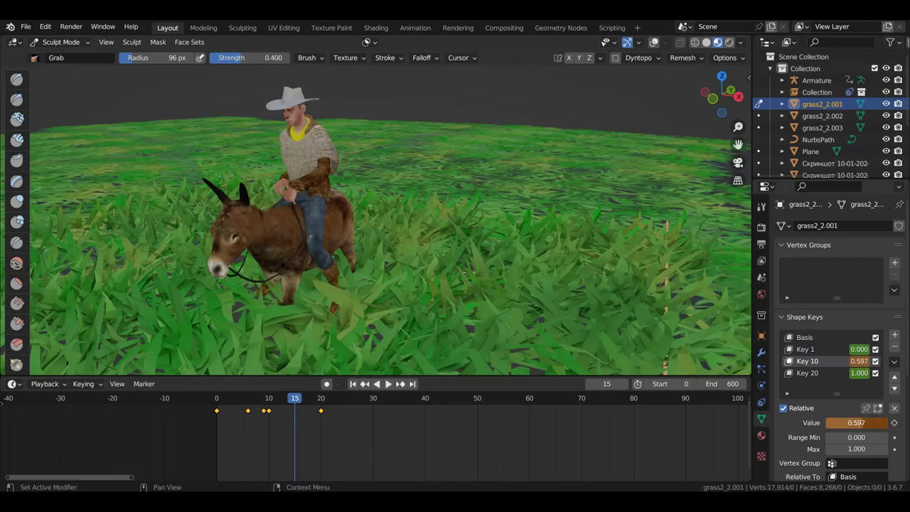
pyautogui.click(894, 423)
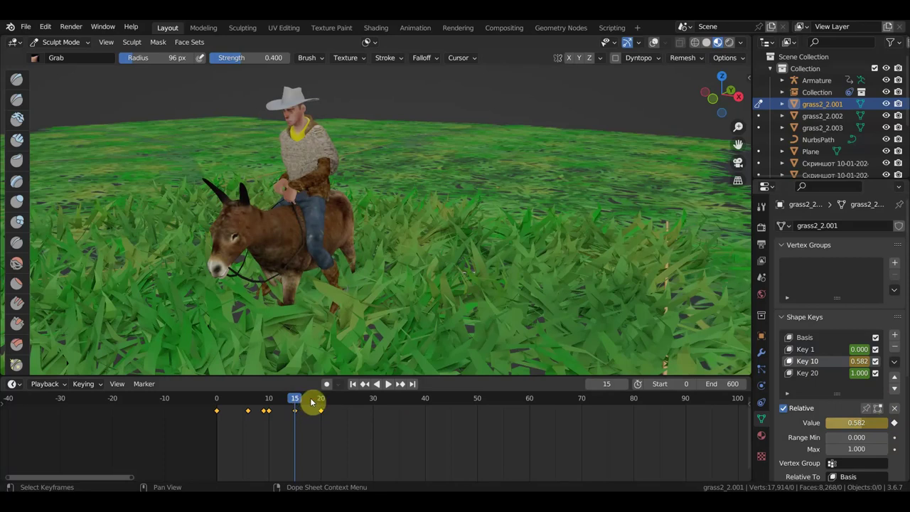
pyautogui.moveTo(311, 402); pyautogui.dragTo(315, 402)
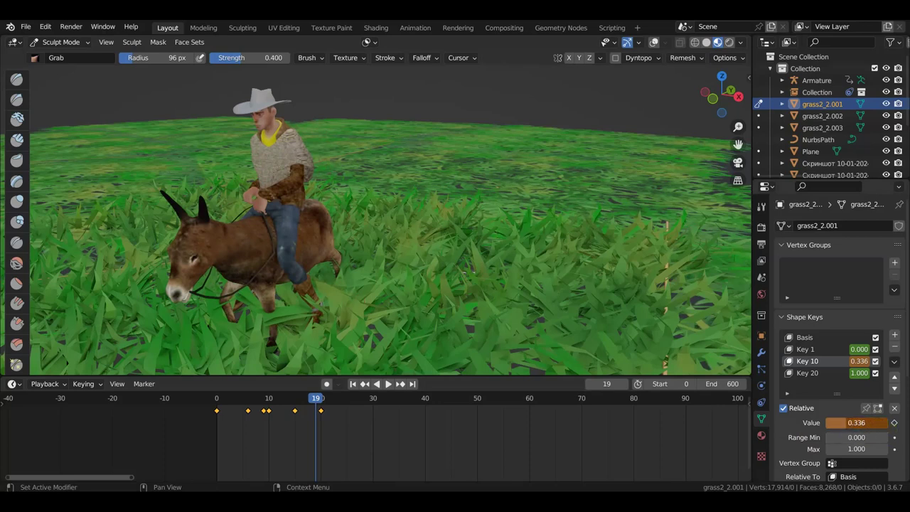
pyautogui.moveTo(856, 423); pyautogui.dragTo(899, 422)
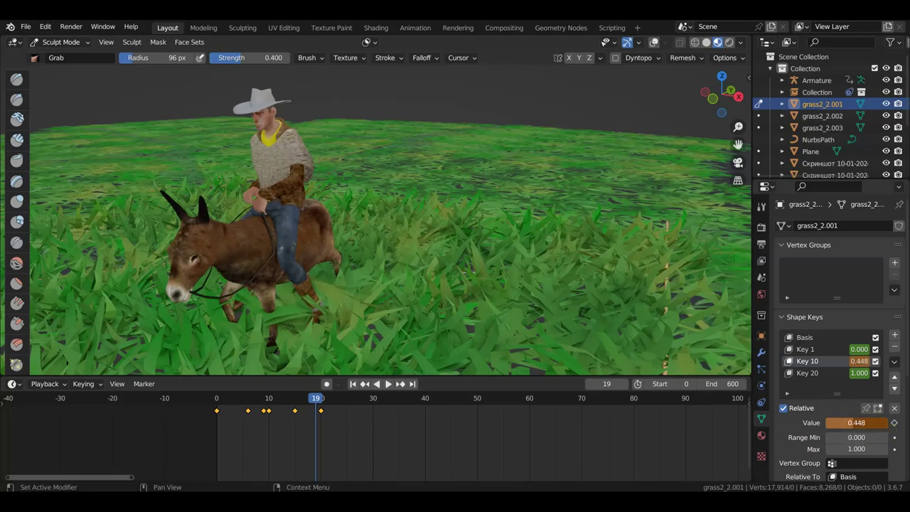
pyautogui.click(896, 424)
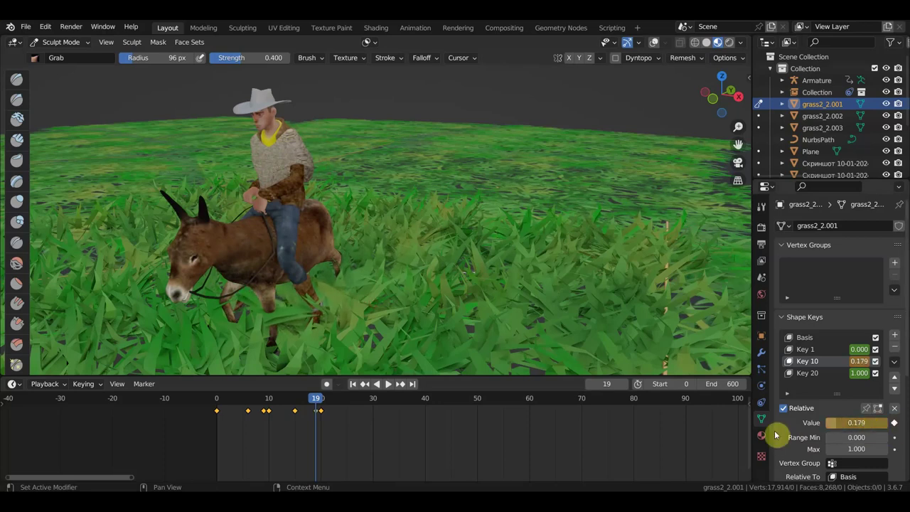
pyautogui.moveTo(321, 403)
pyautogui.mouseDown()
pyautogui.moveTo(380, 414)
pyautogui.moveTo(369, 414)
pyautogui.mouseUp()
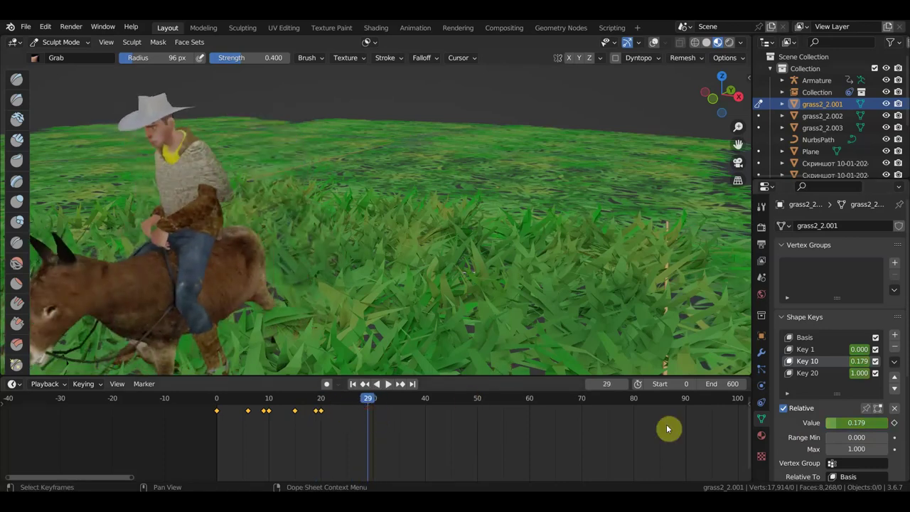
pyautogui.scroll(-2, 681, 439)
pyautogui.scroll(-1, 436, 319)
pyautogui.scroll(-1, 424, 310)
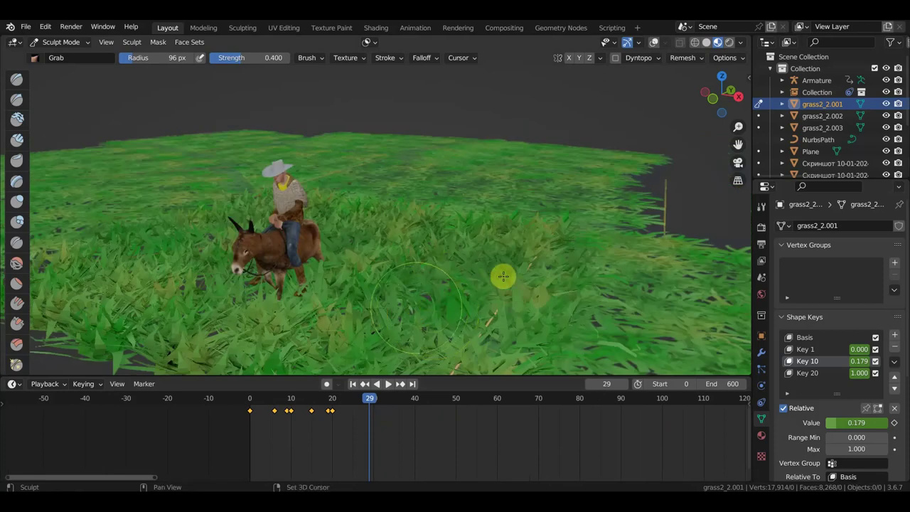
pyautogui.scroll(-1, 502, 274)
pyautogui.scroll(2, 503, 276)
pyautogui.scroll(1, 487, 272)
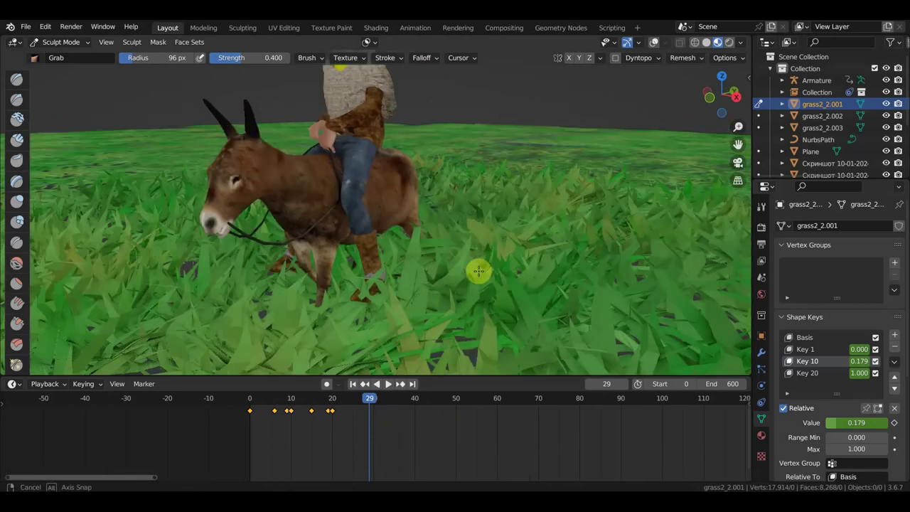
pyautogui.scroll(1, 478, 271)
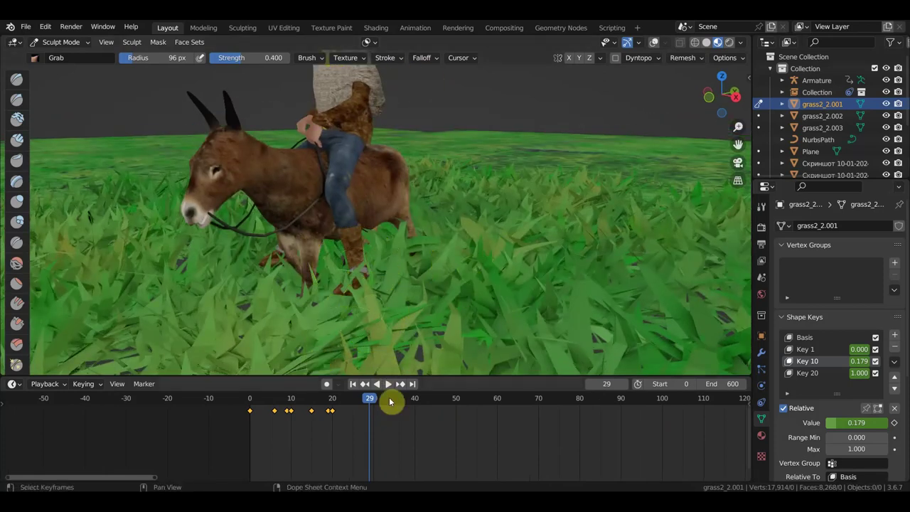
pyautogui.moveTo(363, 403); pyautogui.dragTo(219, 402)
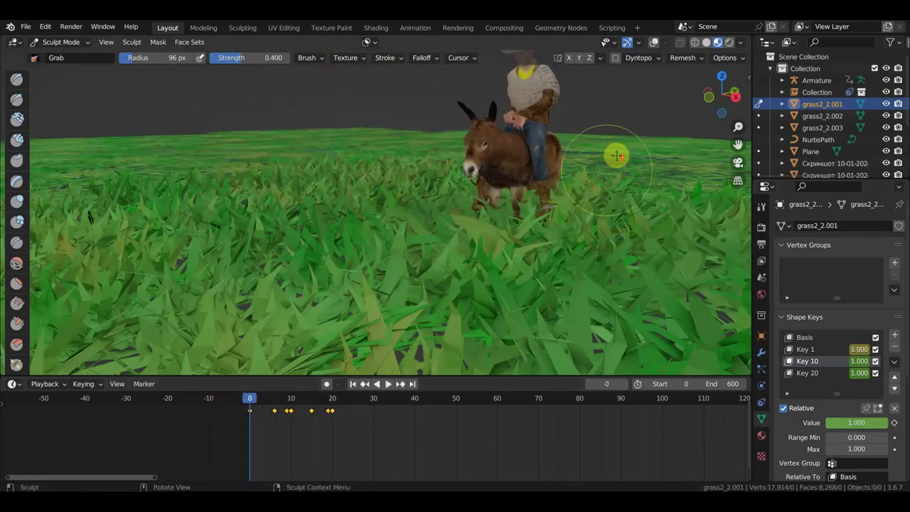
pyautogui.scroll(1, 613, 156)
pyautogui.moveTo(605, 179); pyautogui.dragTo(616, 169, button='middle')
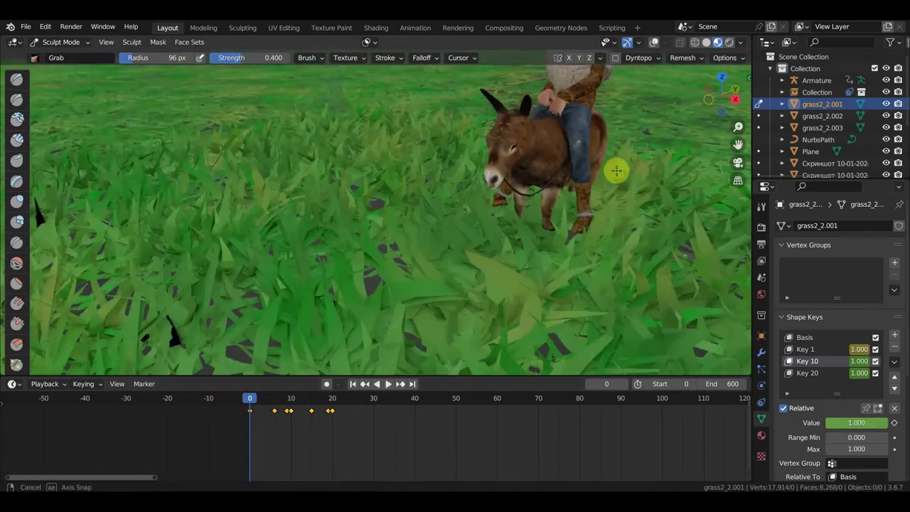
pyautogui.click(654, 44)
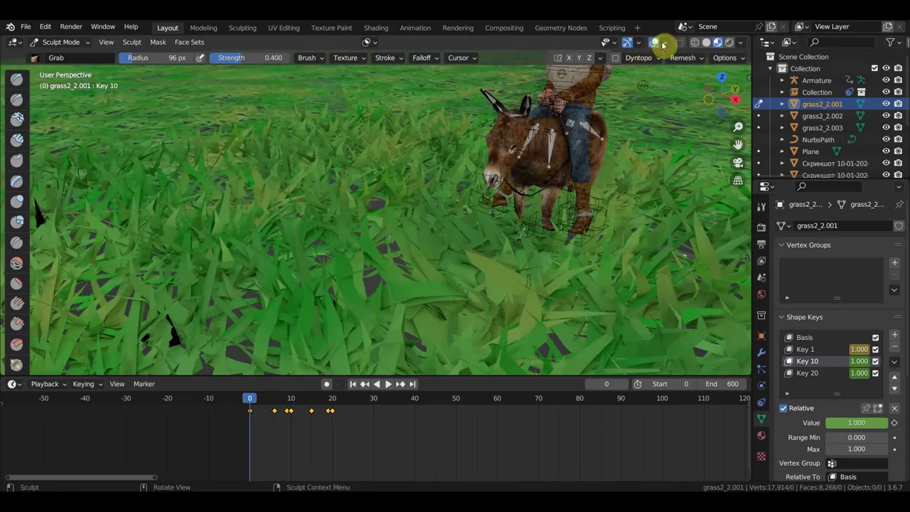
pyautogui.click(654, 44)
pyautogui.click(705, 43)
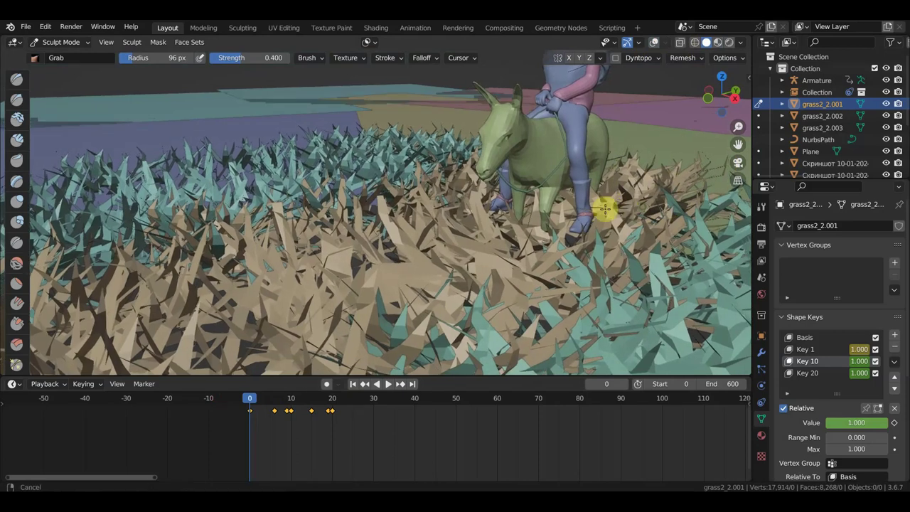
pyautogui.moveTo(604, 209)
pyautogui.mouseDown(button='middle')
pyautogui.moveTo(585, 206)
pyautogui.moveTo(600, 221)
pyautogui.mouseUp(button='middle')
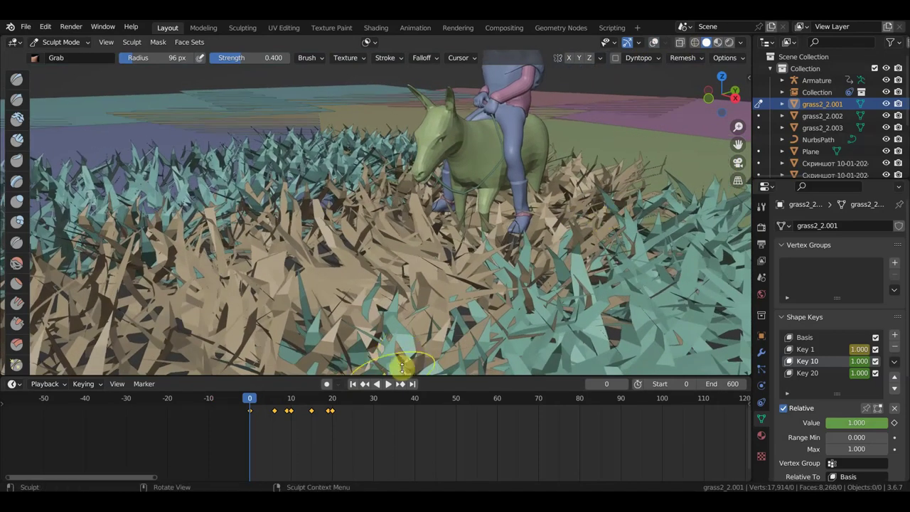
pyautogui.press('space')
pyautogui.moveTo(269, 399)
pyautogui.mouseDown()
pyautogui.moveTo(366, 429)
pyautogui.moveTo(177, 420)
pyautogui.moveTo(657, 431)
pyautogui.moveTo(258, 420)
pyautogui.moveTo(351, 425)
pyautogui.mouseUp()
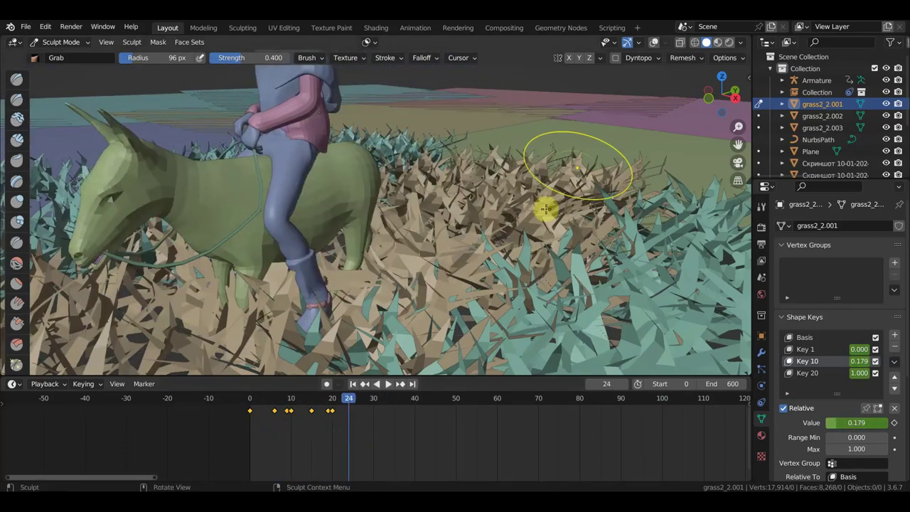
# Switch to Material Preview, play the animation, and add the Key 40 shape key
pyautogui.click(717, 43)
pyautogui.scroll(-4, 470, 182)
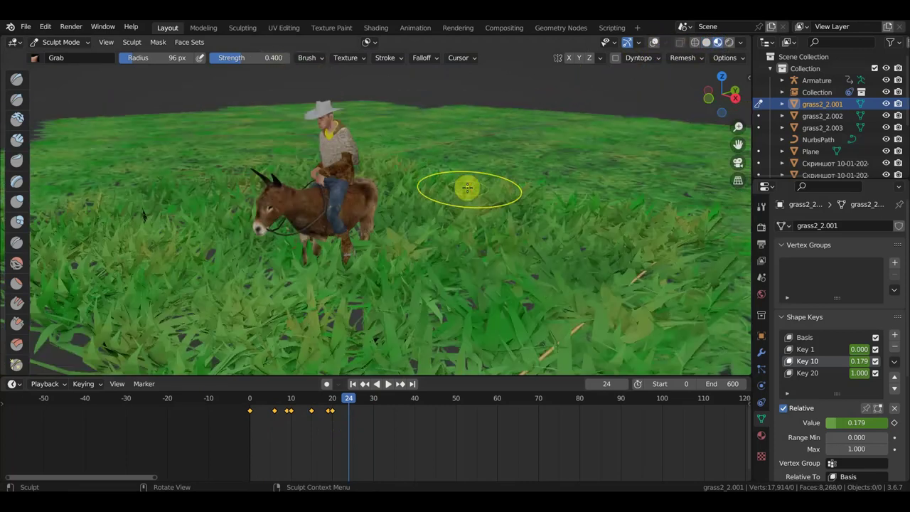
pyautogui.moveTo(489, 185); pyautogui.dragTo(524, 183, button='middle')
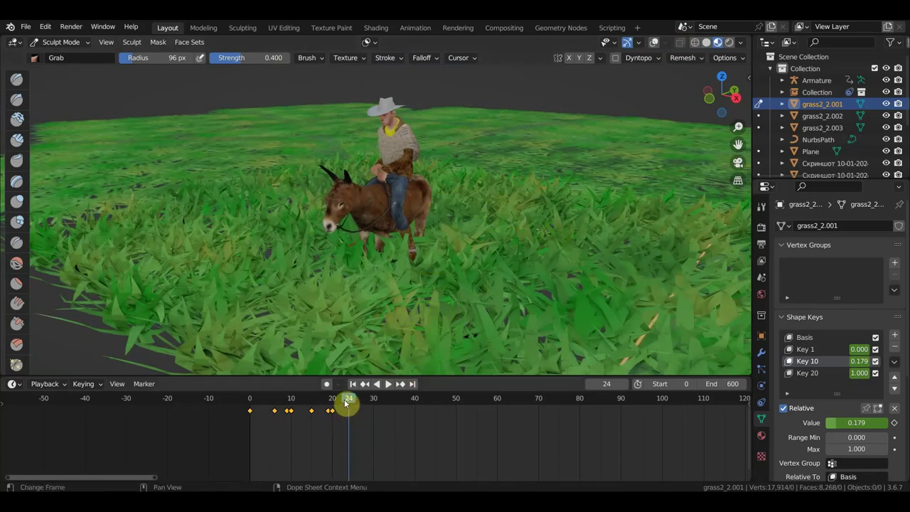
pyautogui.press('space')
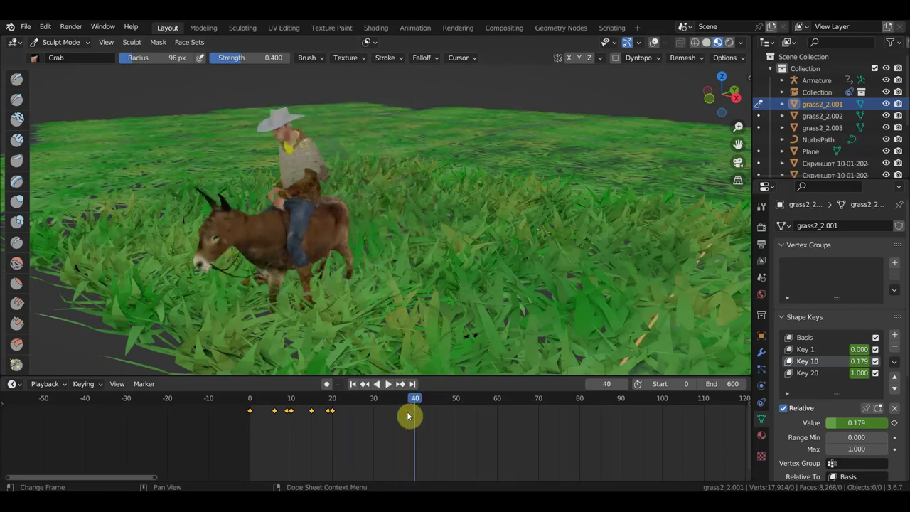
pyautogui.click(894, 335)
pyautogui.write('Key 40')
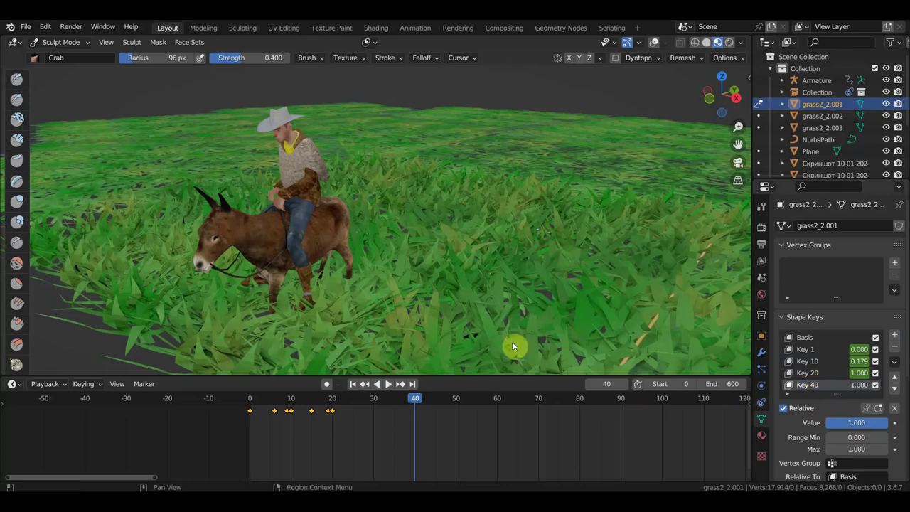
# Push Key 40's grass aside near the rider and around the donkey's front legs
pyautogui.moveTo(436, 319)
pyautogui.mouseDown(button='middle')
pyautogui.moveTo(446, 291)
pyautogui.moveTo(482, 308)
pyautogui.moveTo(459, 316)
pyautogui.mouseUp(button='middle')
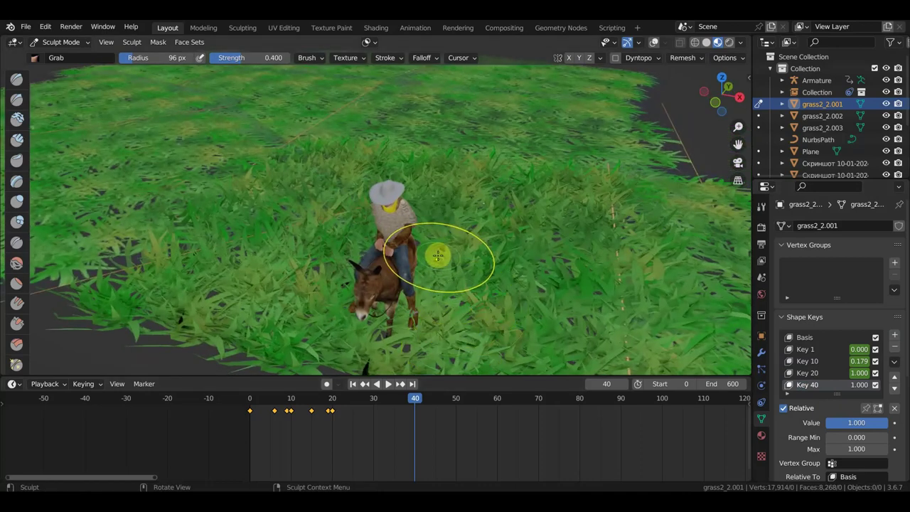
pyautogui.moveTo(438, 256)
pyautogui.mouseDown()
pyautogui.moveTo(443, 268)
pyautogui.moveTo(431, 284)
pyautogui.moveTo(465, 293)
pyautogui.moveTo(428, 304)
pyautogui.moveTo(452, 318)
pyautogui.moveTo(434, 302)
pyautogui.mouseUp()
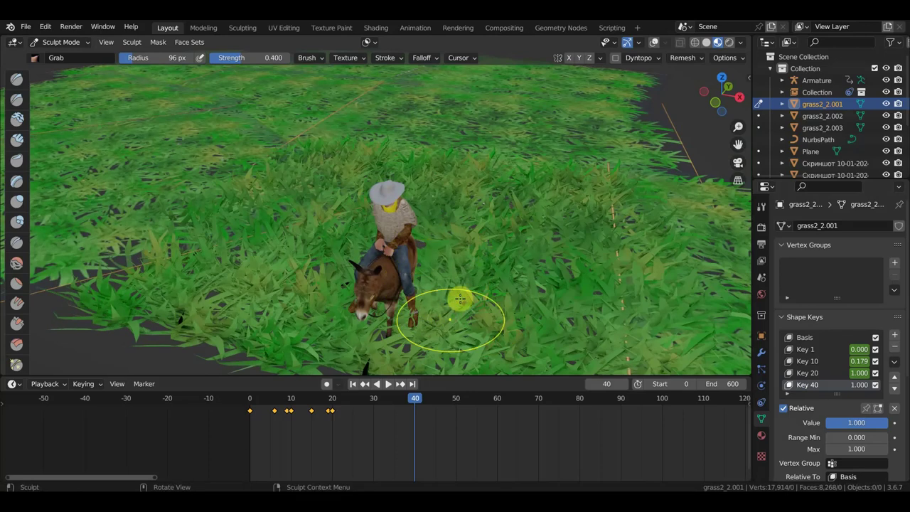
pyautogui.moveTo(434, 302); pyautogui.dragTo(417, 284, button='middle')
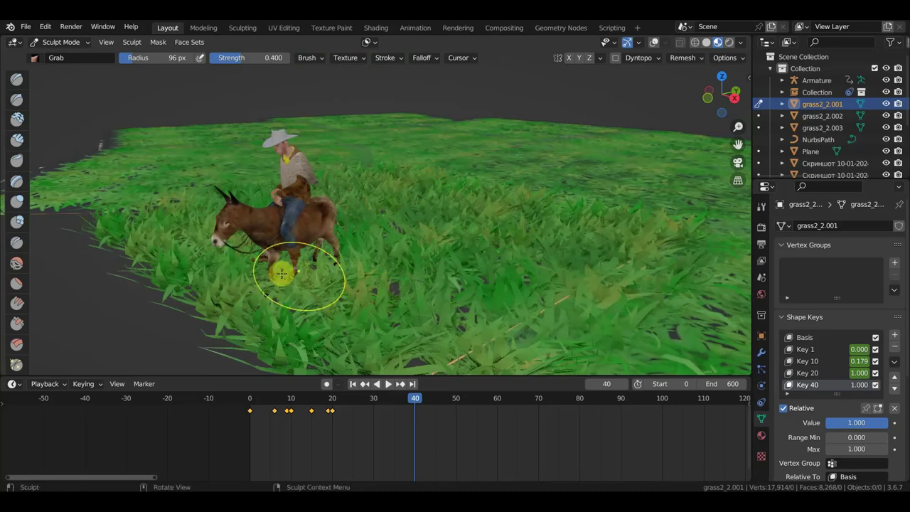
pyautogui.moveTo(276, 272); pyautogui.dragTo(249, 274)
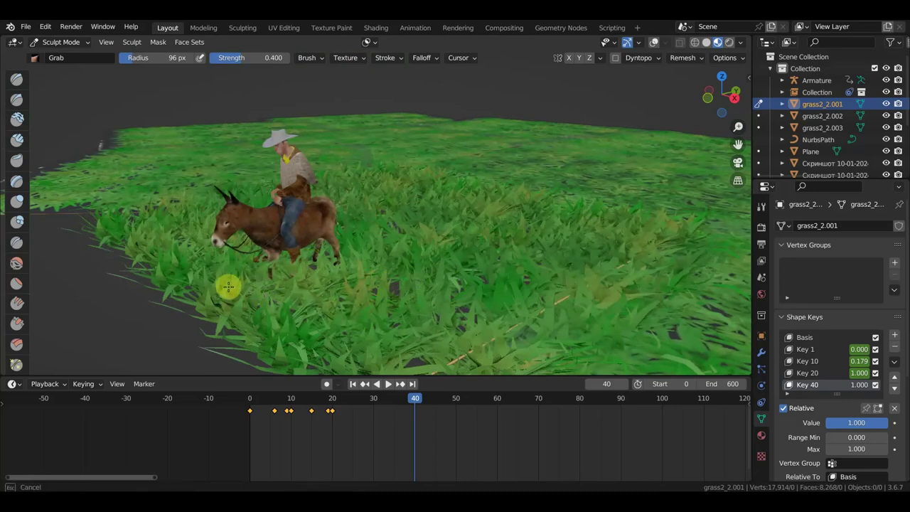
pyautogui.moveTo(230, 288); pyautogui.dragTo(274, 275)
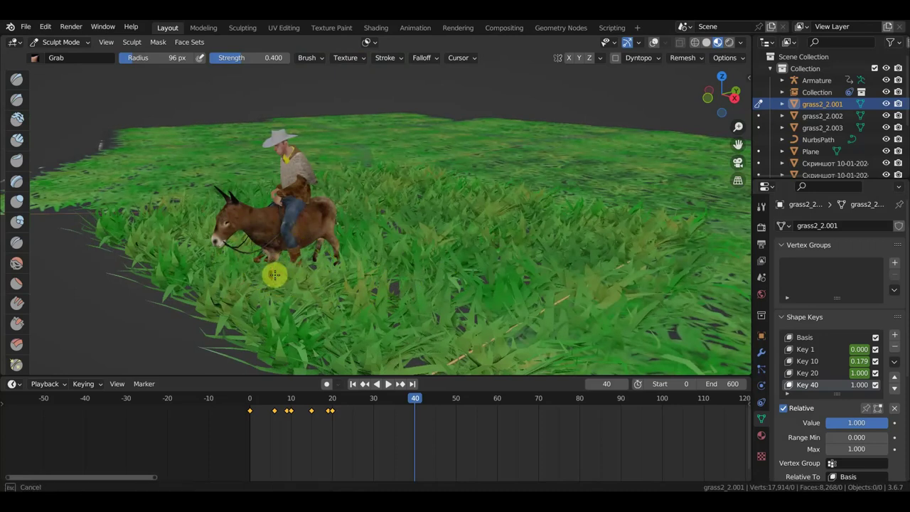
pyautogui.moveTo(370, 274)
pyautogui.mouseDown(button='middle')
pyautogui.moveTo(508, 284)
pyautogui.moveTo(641, 233)
pyautogui.mouseUp(button='middle')
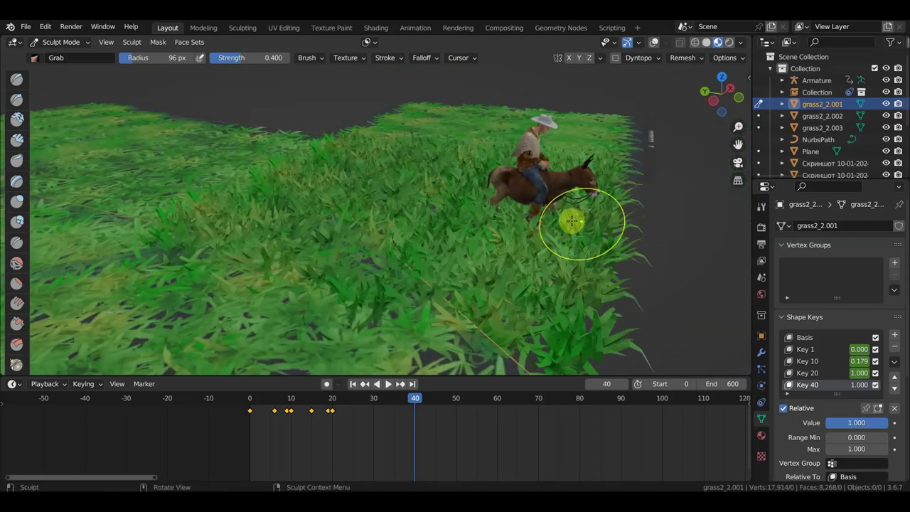
# Drag grass out from under the donkey and flatten it around the legs
pyautogui.moveTo(529, 224); pyautogui.dragTo(548, 230)
pyautogui.moveTo(548, 229); pyautogui.dragTo(493, 240, button='middle')
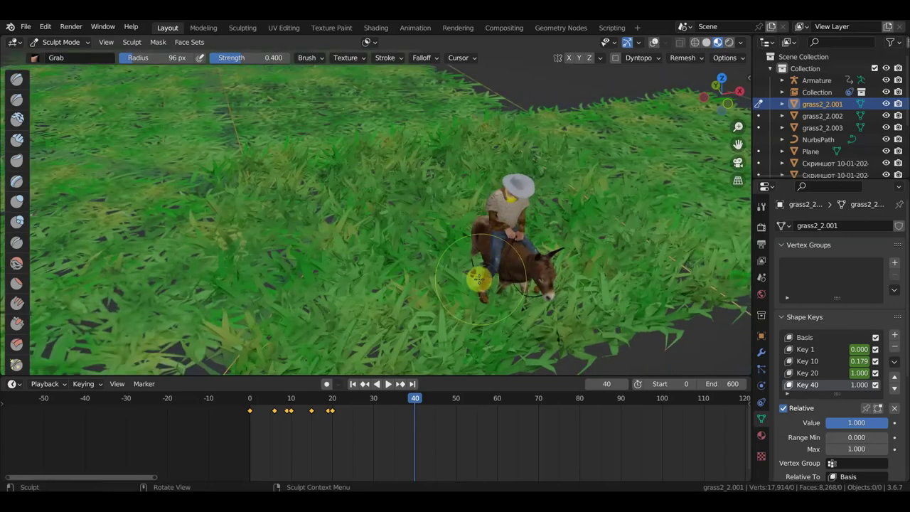
pyautogui.moveTo(472, 277)
pyautogui.mouseDown()
pyautogui.moveTo(446, 275)
pyautogui.moveTo(463, 275)
pyautogui.mouseUp()
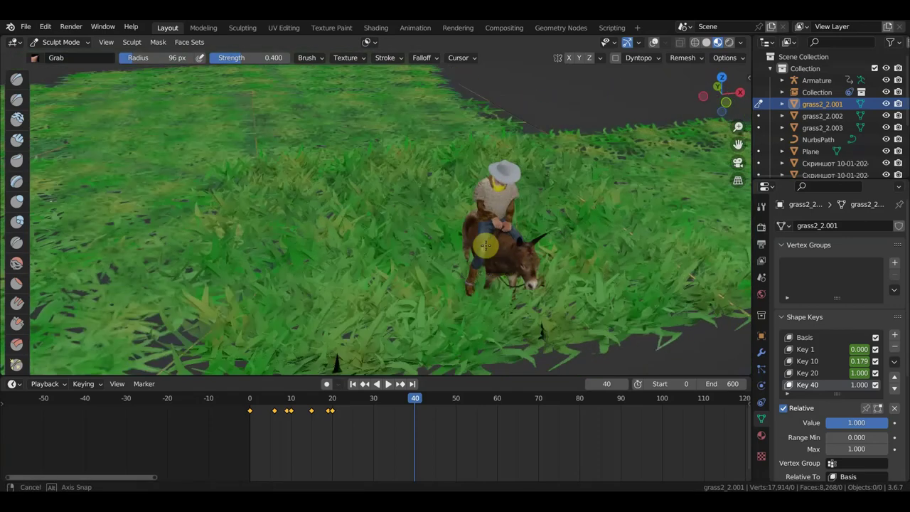
pyautogui.moveTo(463, 274); pyautogui.dragTo(483, 245, button='middle')
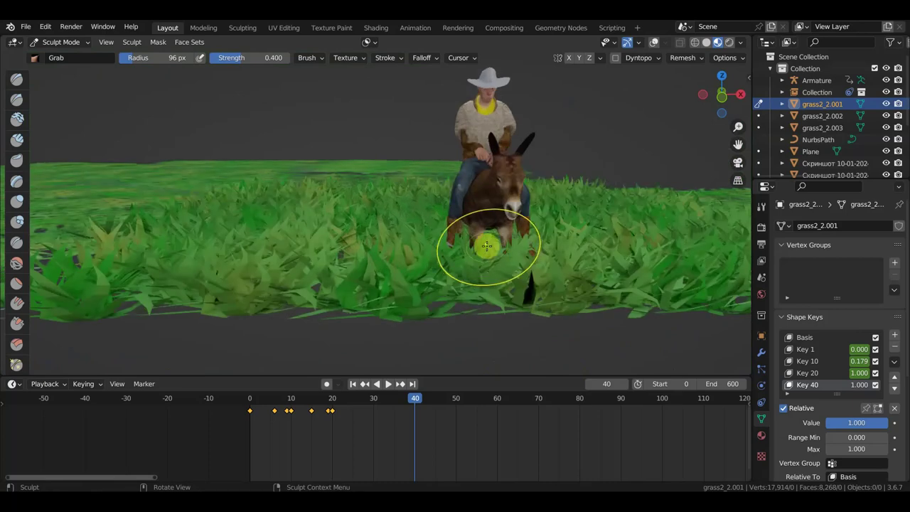
pyautogui.moveTo(488, 250)
pyautogui.mouseDown()
pyautogui.moveTo(467, 258)
pyautogui.moveTo(431, 246)
pyautogui.mouseUp()
pyautogui.moveTo(503, 250); pyautogui.dragTo(537, 269)
pyautogui.moveTo(536, 268); pyautogui.dragTo(328, 265, button='middle')
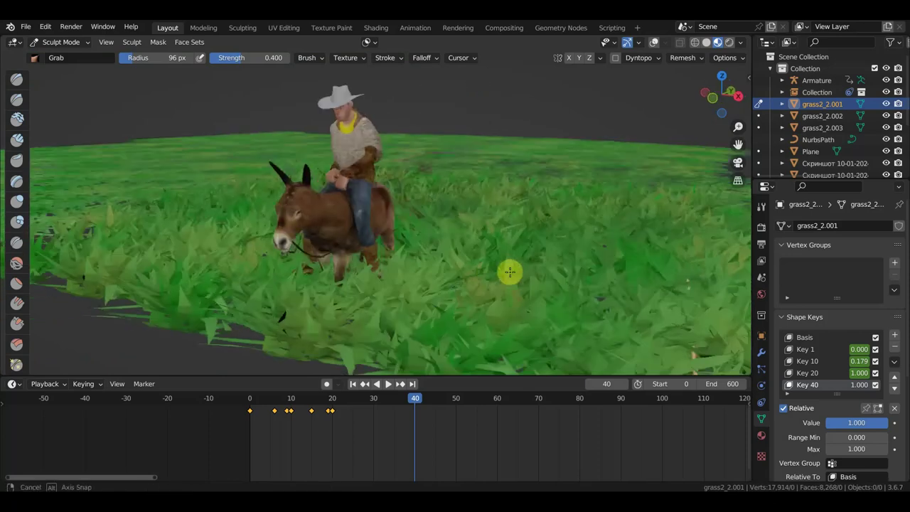
pyautogui.moveTo(313, 271)
pyautogui.mouseDown()
pyautogui.moveTo(309, 284)
pyautogui.moveTo(325, 286)
pyautogui.moveTo(297, 263)
pyautogui.moveTo(279, 274)
pyautogui.moveTo(310, 277)
pyautogui.mouseUp()
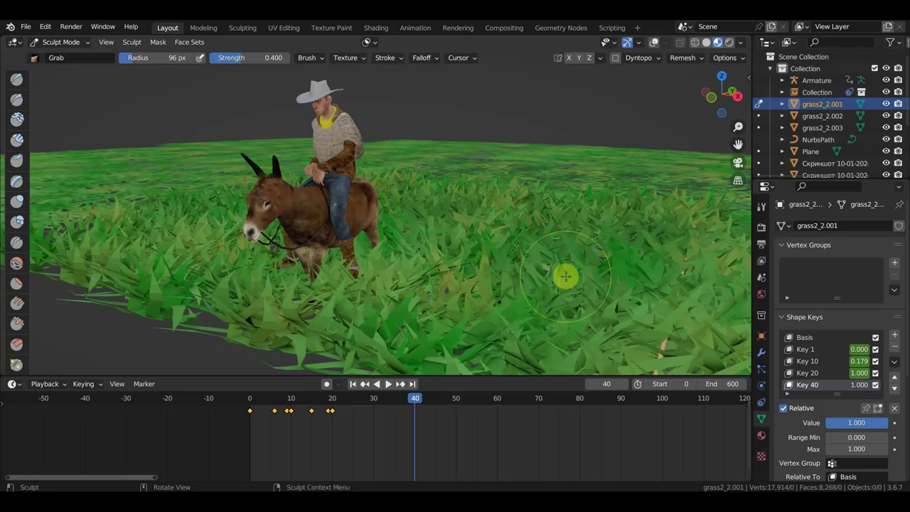
# Keyframe Key 40 at frame 40 and at earlier frames rising through 0.261, 0.552, 0.913
pyautogui.click(894, 425)
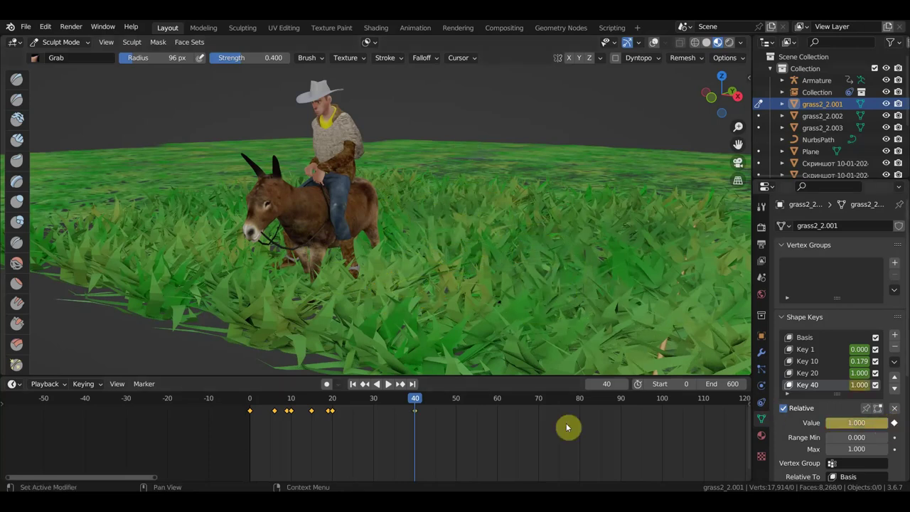
pyautogui.click(392, 405)
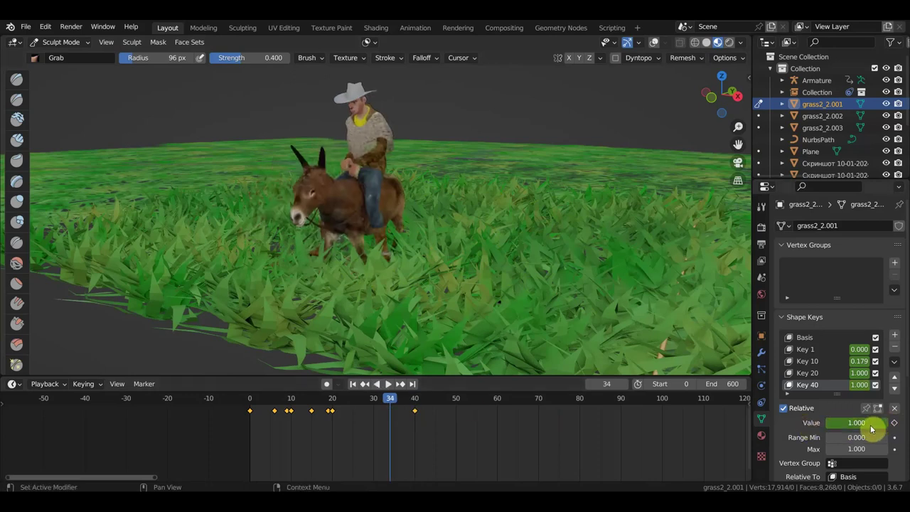
pyautogui.click(333, 405)
pyautogui.press('space')
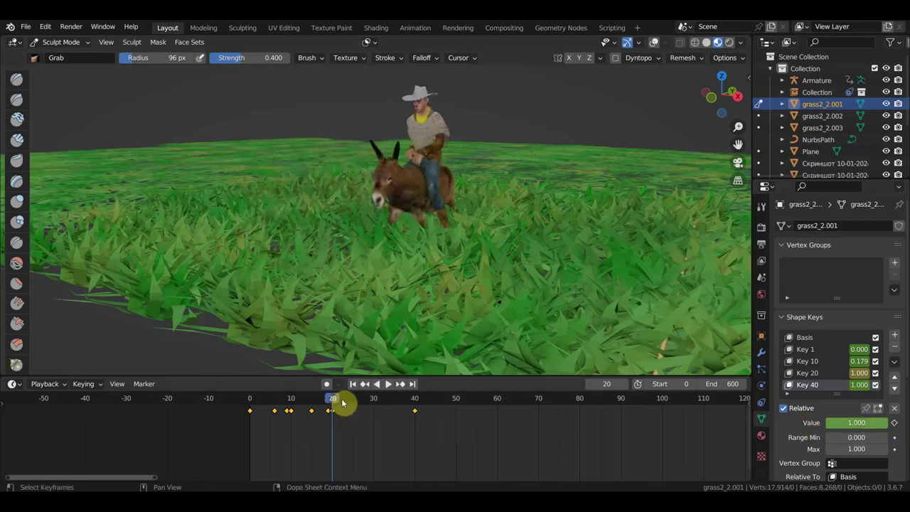
pyautogui.press('space')
pyautogui.click(358, 405)
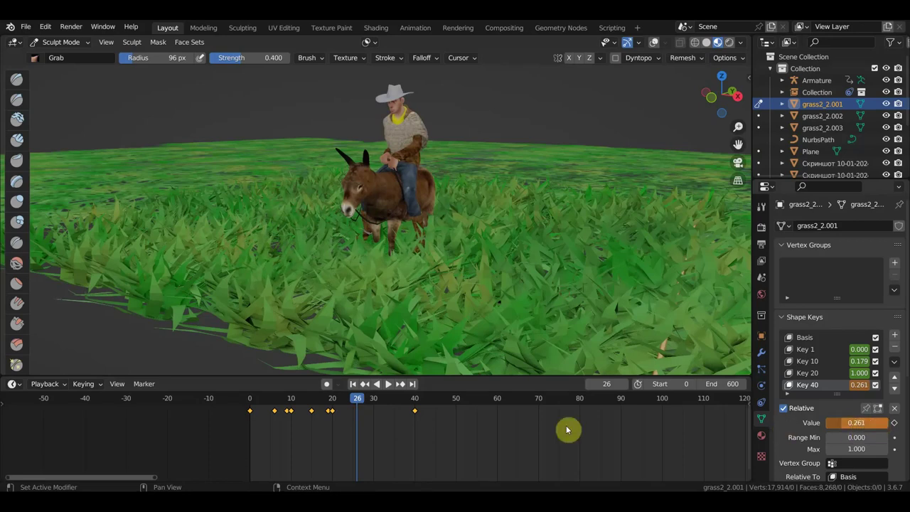
pyautogui.click(381, 406)
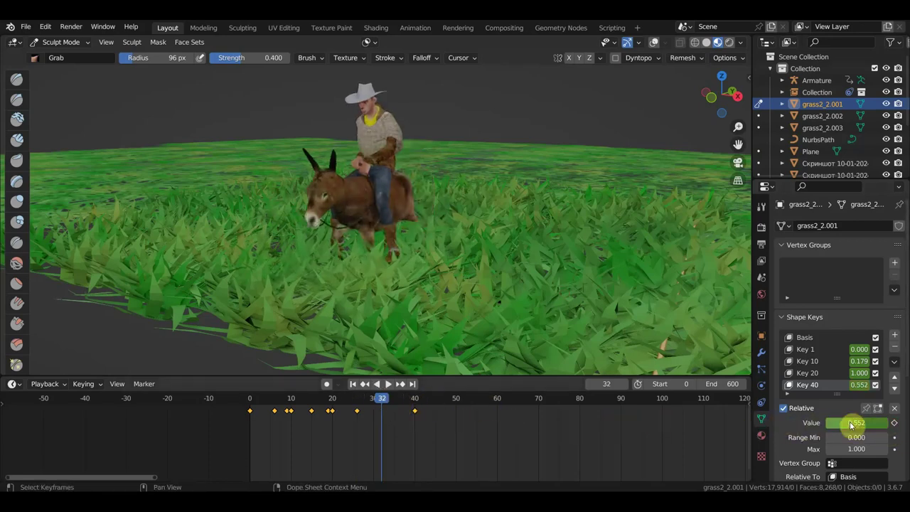
pyautogui.click(378, 403)
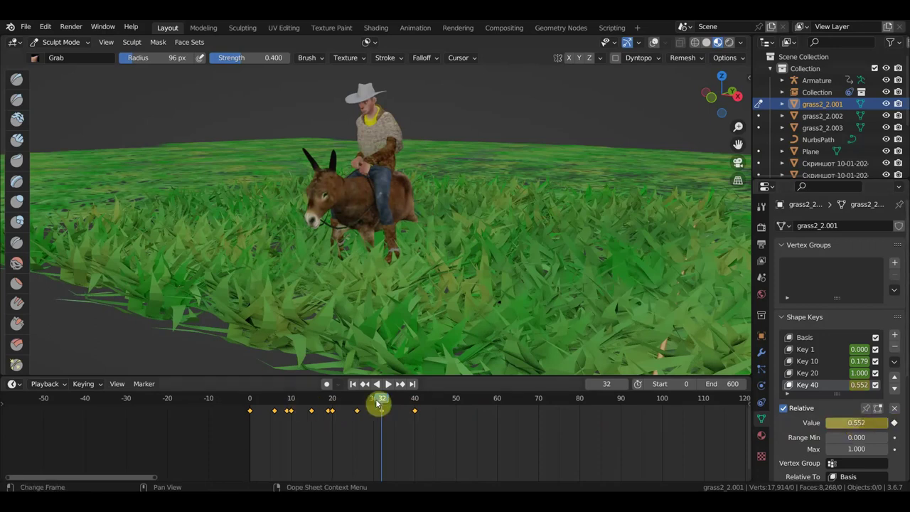
pyautogui.press('space')
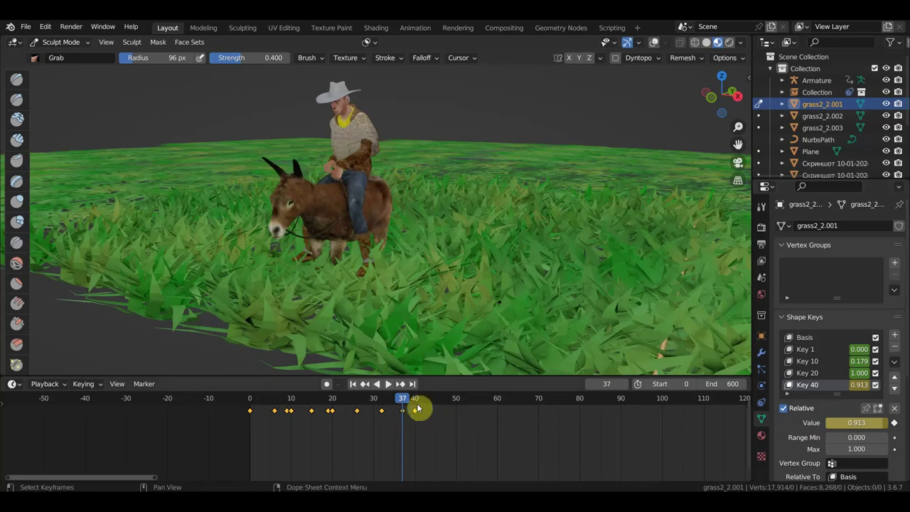
pyautogui.moveTo(384, 403)
pyautogui.mouseDown()
pyautogui.moveTo(361, 401)
pyautogui.moveTo(431, 403)
pyautogui.moveTo(315, 406)
pyautogui.moveTo(372, 413)
pyautogui.moveTo(349, 409)
pyautogui.moveTo(417, 408)
pyautogui.moveTo(341, 406)
pyautogui.moveTo(421, 402)
pyautogui.moveTo(232, 382)
pyautogui.mouseUp()
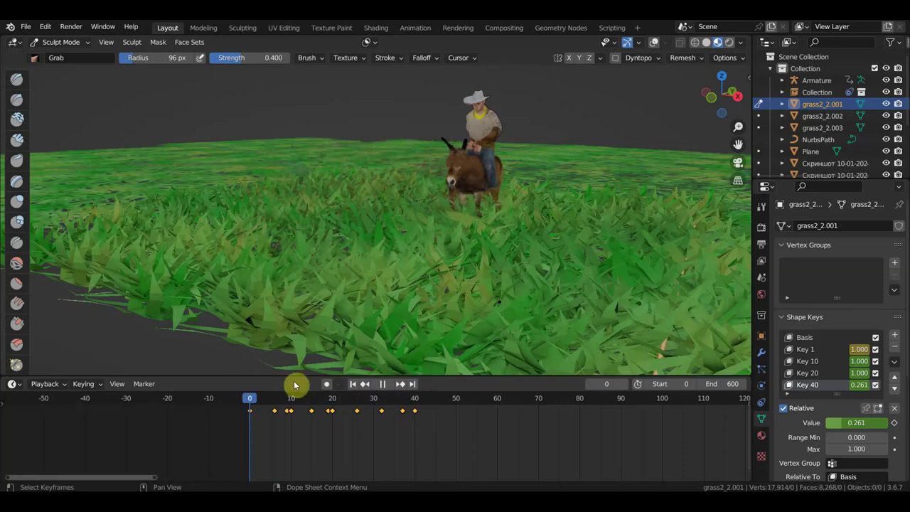
# Scrub between frames 17 and 40 to check Key 40's delayed bend around frame 20
pyautogui.moveTo(295, 385)
pyautogui.mouseDown()
pyautogui.moveTo(349, 386)
pyautogui.moveTo(415, 405)
pyautogui.moveTo(305, 386)
pyautogui.moveTo(231, 388)
pyautogui.mouseUp()
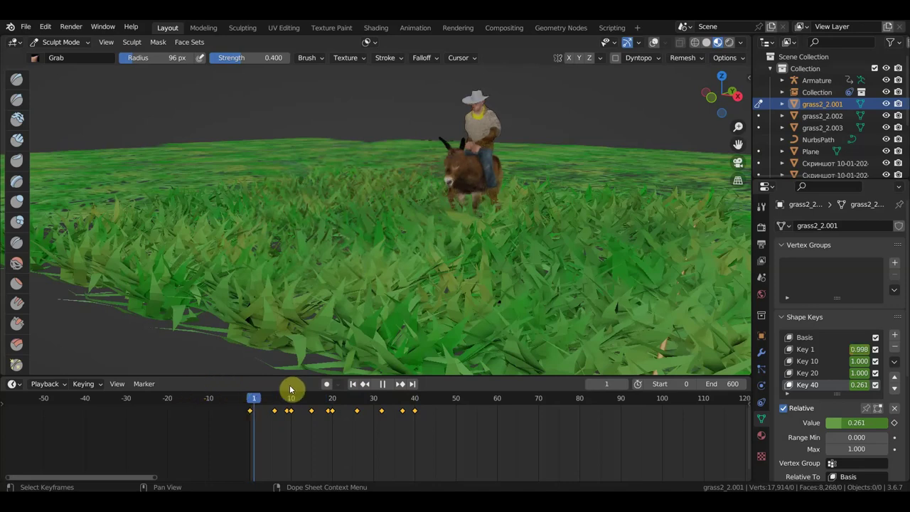
pyautogui.moveTo(293, 388); pyautogui.dragTo(345, 400)
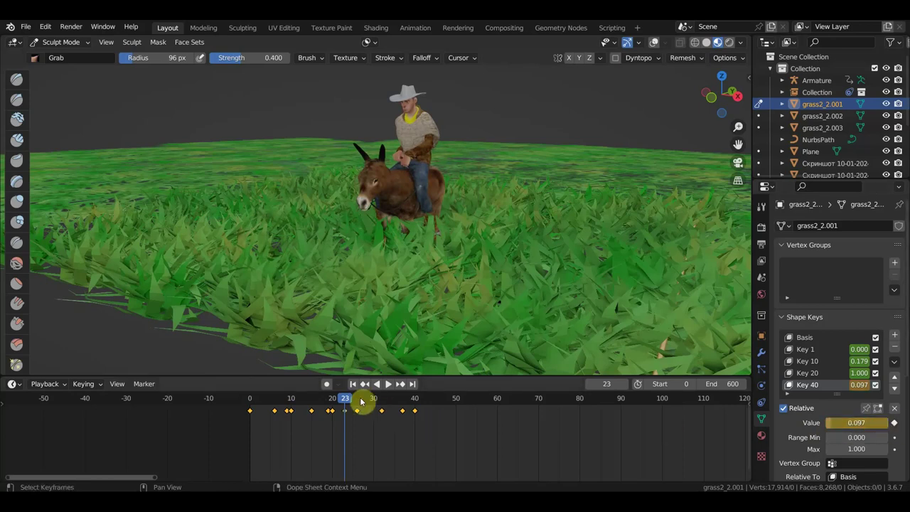
pyautogui.moveTo(345, 404)
pyautogui.mouseDown()
pyautogui.moveTo(453, 417)
pyautogui.moveTo(345, 408)
pyautogui.mouseUp()
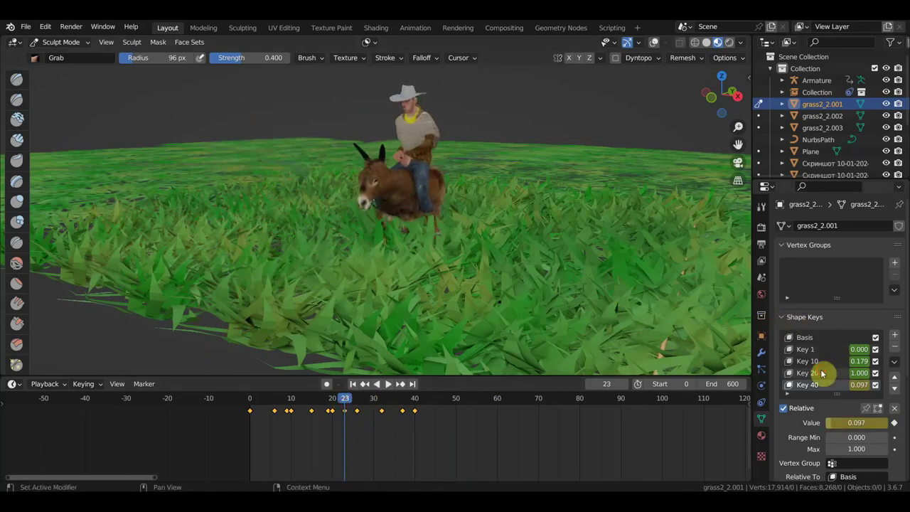
# Select Key 20 and scrub frames 0–43 to check the eased grass bend
pyautogui.click(823, 373)
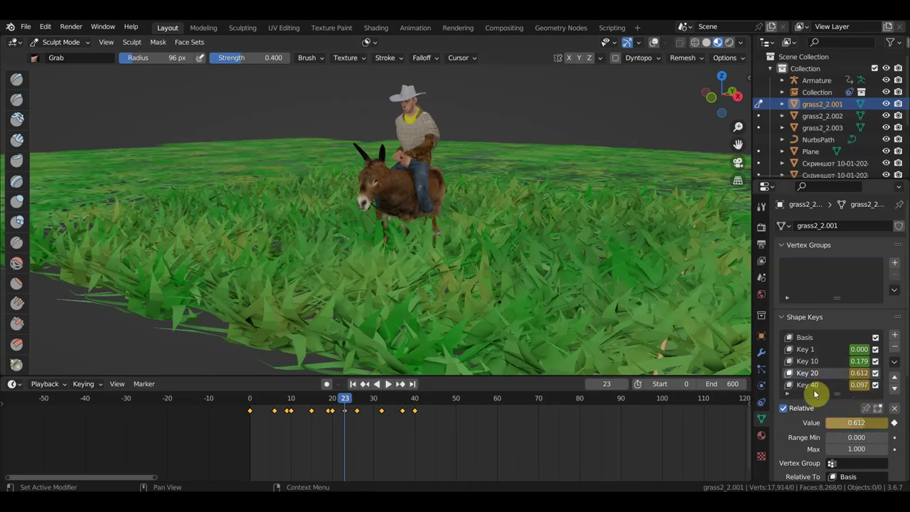
pyautogui.moveTo(329, 403)
pyautogui.mouseDown()
pyautogui.moveTo(493, 426)
pyautogui.moveTo(197, 416)
pyautogui.mouseUp()
pyautogui.moveTo(292, 416)
pyautogui.mouseDown()
pyautogui.moveTo(463, 420)
pyautogui.moveTo(264, 400)
pyautogui.moveTo(429, 406)
pyautogui.moveTo(280, 396)
pyautogui.moveTo(382, 390)
pyautogui.moveTo(412, 398)
pyautogui.mouseUp()
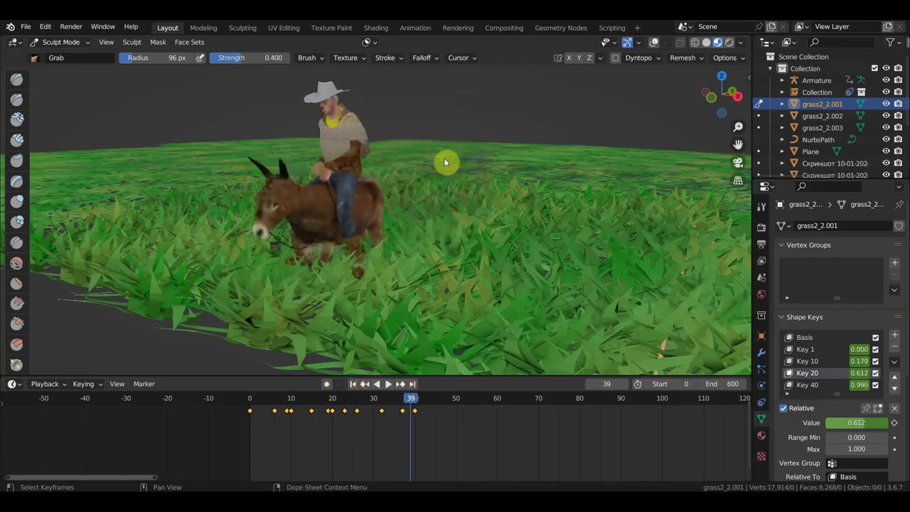
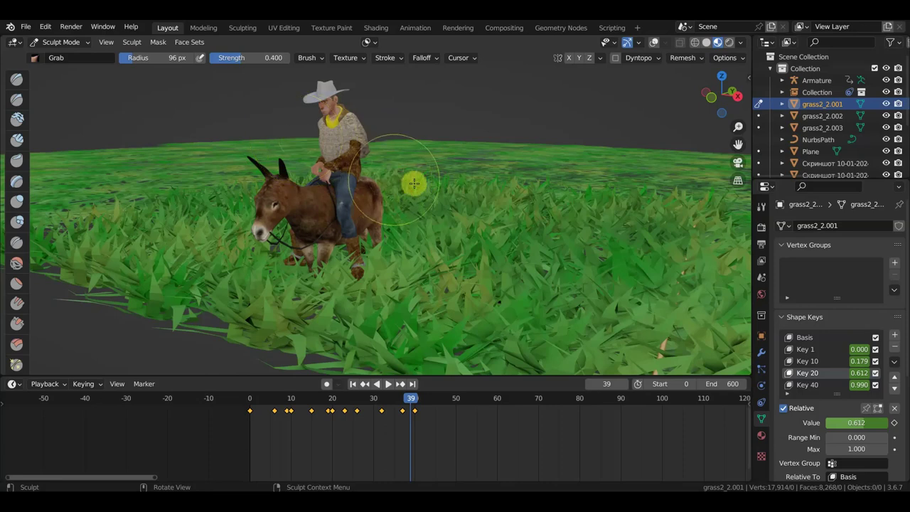
# Orbit around the donkey rider and step the animation back to earlier frames
pyautogui.moveTo(412, 183); pyautogui.dragTo(482, 178, button='middle')
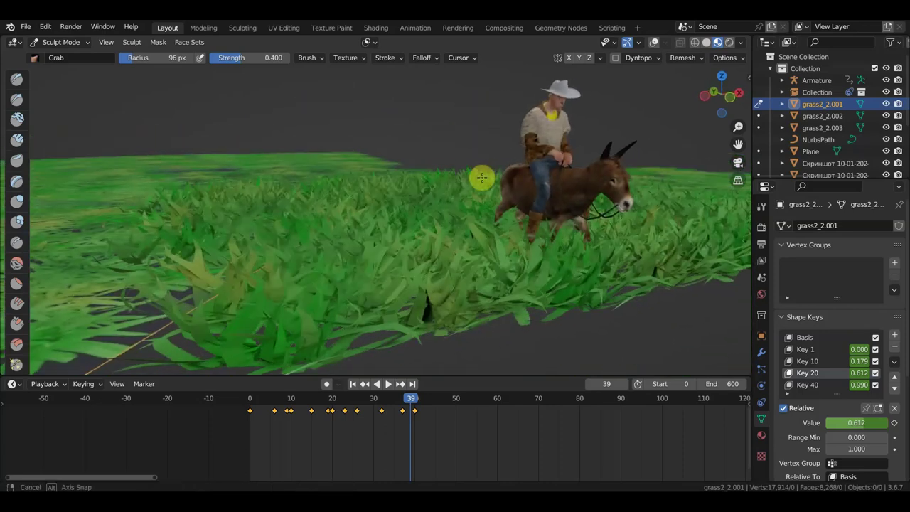
pyautogui.moveTo(487, 239); pyautogui.dragTo(455, 298, button='middle')
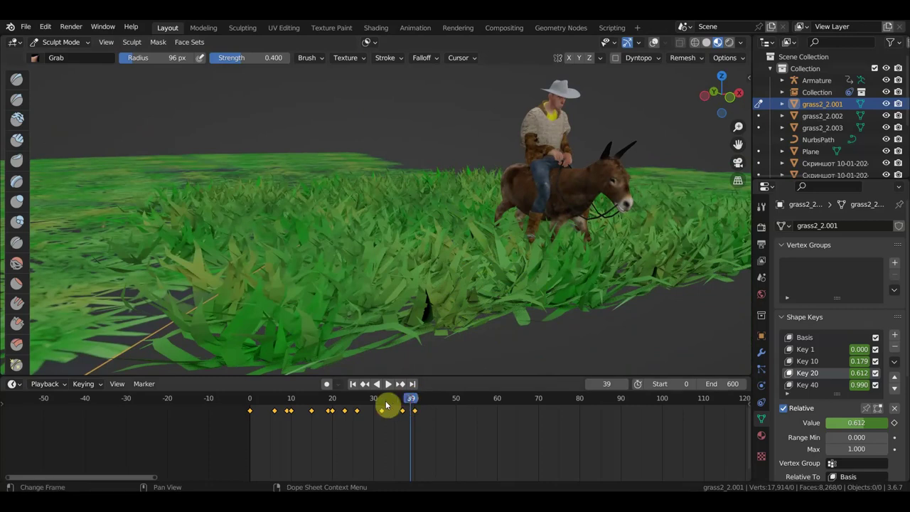
pyautogui.moveTo(386, 405)
pyautogui.mouseDown()
pyautogui.moveTo(214, 402)
pyautogui.moveTo(287, 398)
pyautogui.moveTo(469, 420)
pyautogui.mouseUp()
pyautogui.scroll(2, 569, 336)
pyautogui.scroll(2, 580, 327)
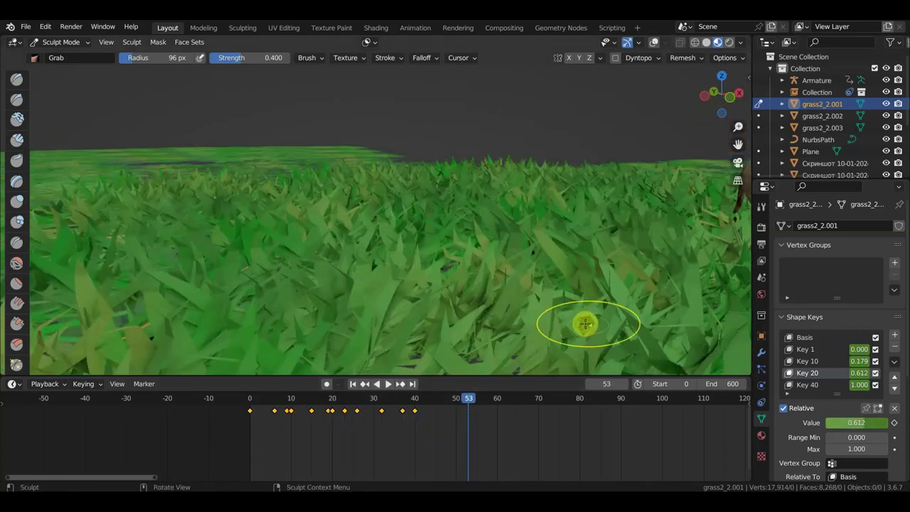
pyautogui.scroll(-2, 495, 320)
pyautogui.scroll(-2, 490, 319)
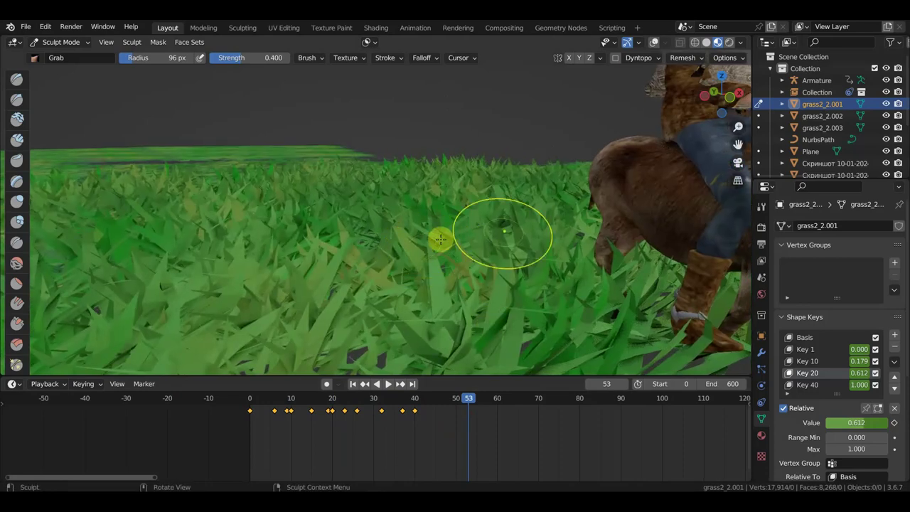
pyautogui.scroll(-2, 440, 239)
pyautogui.scroll(-2, 444, 240)
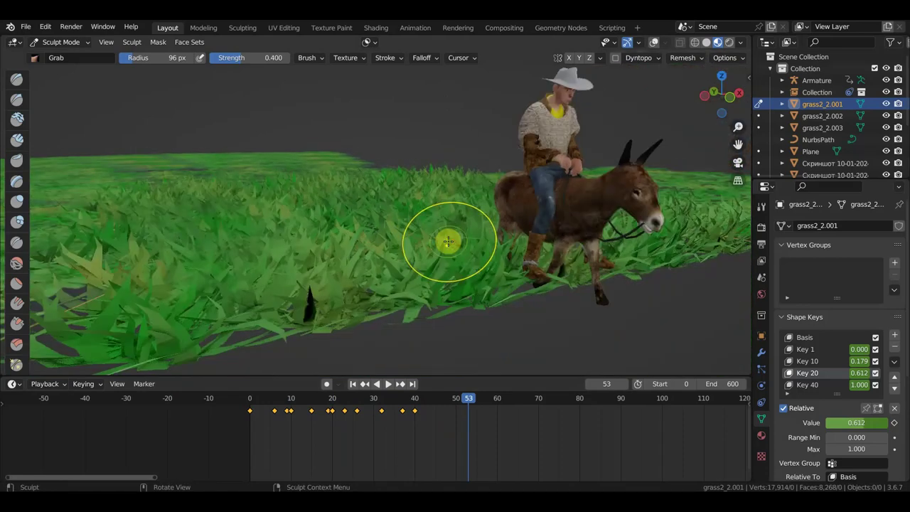
# Turn on viewport overlays and Solid shading with random object colours
pyautogui.click(655, 44)
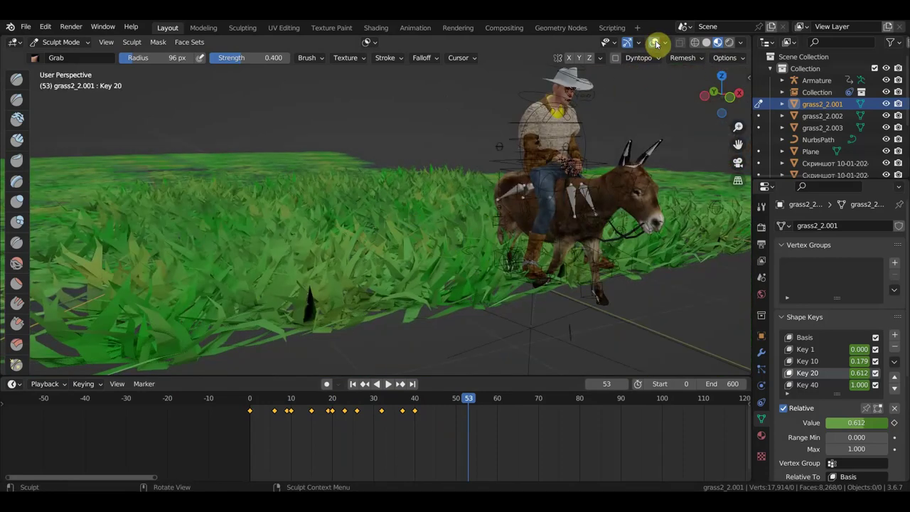
pyautogui.click(707, 43)
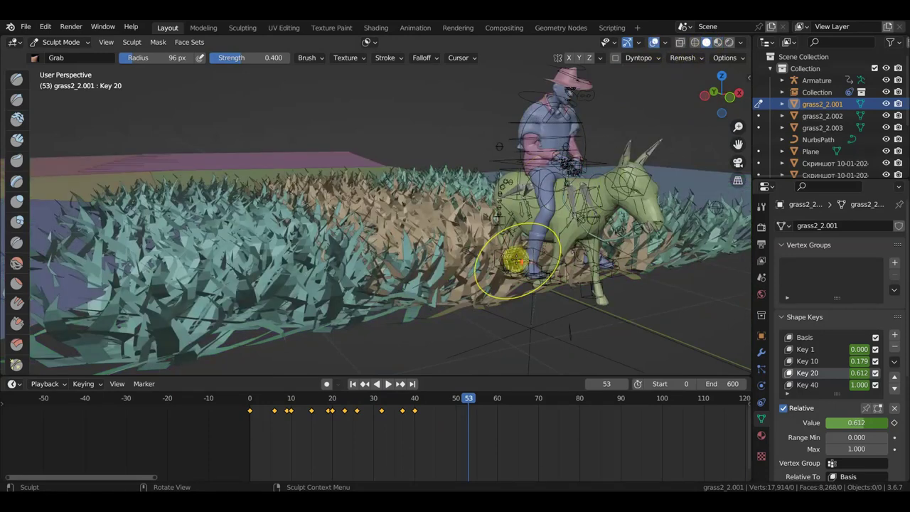
pyautogui.scroll(2, 516, 255)
pyautogui.scroll(2, 517, 260)
# Scrub the rider from frame 24 to frame 52 to review the pressed grass
pyautogui.moveTo(516, 260)
pyautogui.mouseDown(button='middle')
pyautogui.moveTo(475, 277)
pyautogui.moveTo(491, 287)
pyautogui.mouseUp(button='middle')
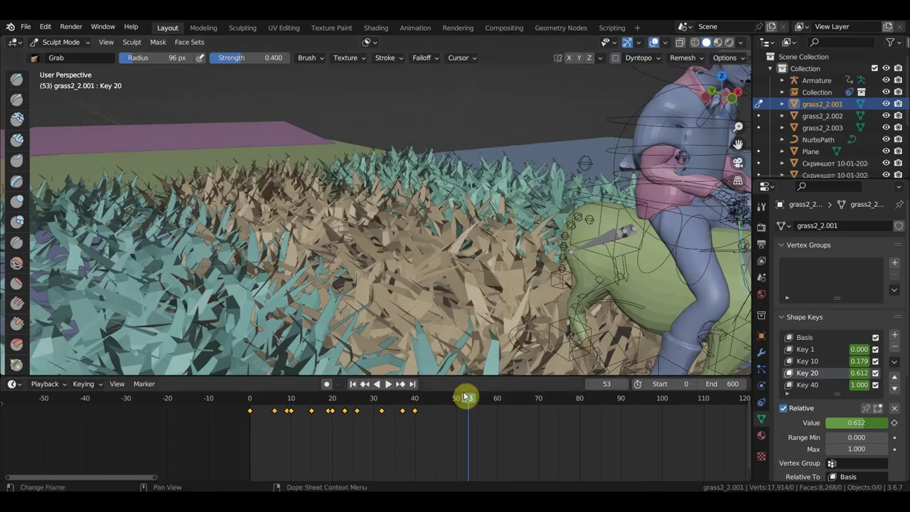
pyautogui.moveTo(466, 396)
pyautogui.mouseDown()
pyautogui.moveTo(237, 390)
pyautogui.moveTo(448, 415)
pyautogui.moveTo(342, 401)
pyautogui.moveTo(437, 427)
pyautogui.moveTo(199, 348)
pyautogui.mouseUp()
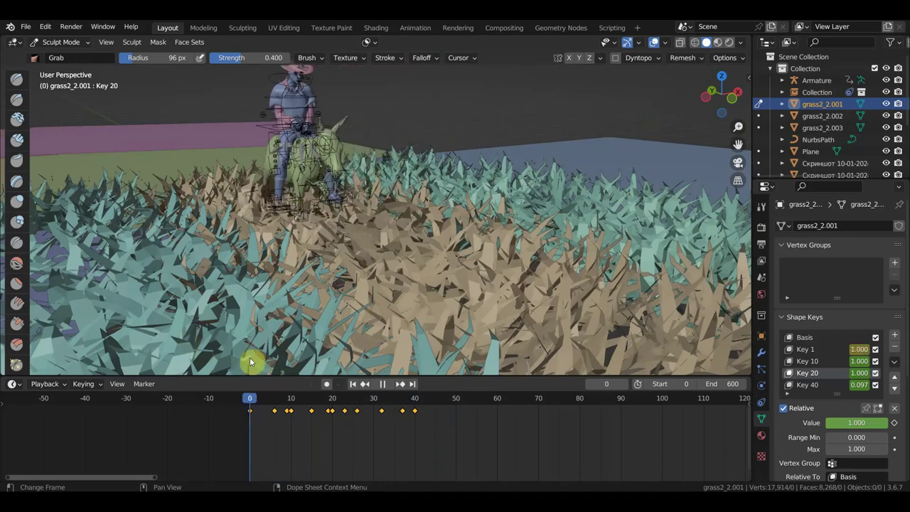
pyautogui.moveTo(249, 363); pyautogui.dragTo(464, 414)
pyautogui.moveTo(493, 278)
pyautogui.mouseDown(button='middle')
pyautogui.moveTo(506, 273)
pyautogui.moveTo(433, 319)
pyautogui.moveTo(420, 258)
pyautogui.moveTo(386, 252)
pyautogui.moveTo(437, 258)
pyautogui.moveTo(507, 287)
pyautogui.mouseUp(button='middle')
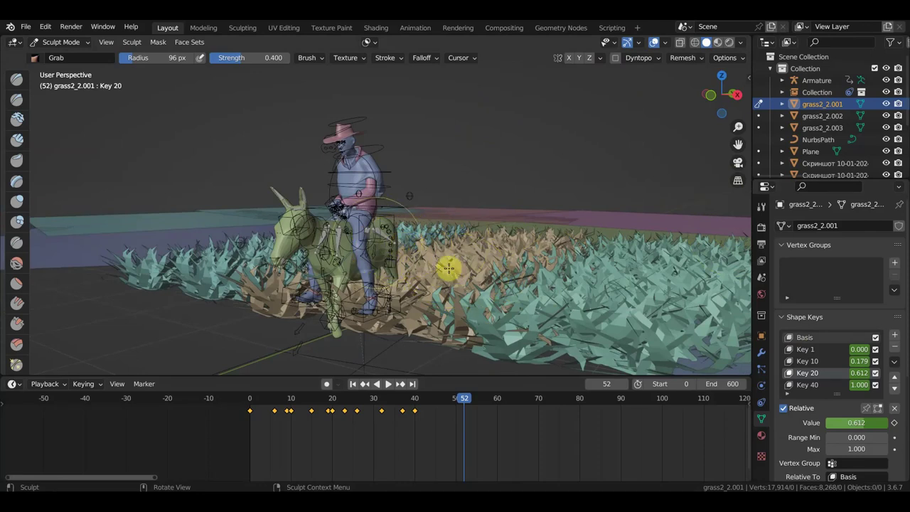
# Open the top recent scene file, discarding unsaved changes
pyautogui.click(26, 28)
pyautogui.moveTo(56, 64)
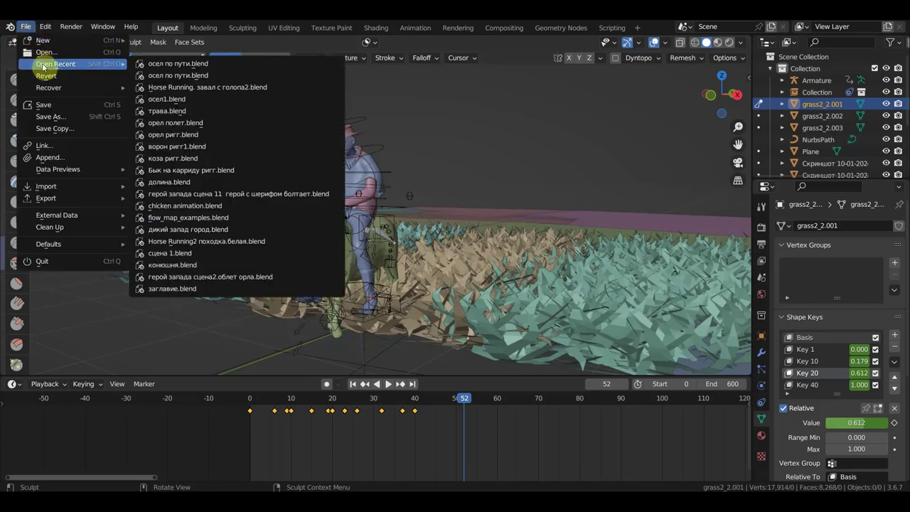
pyautogui.click(186, 64)
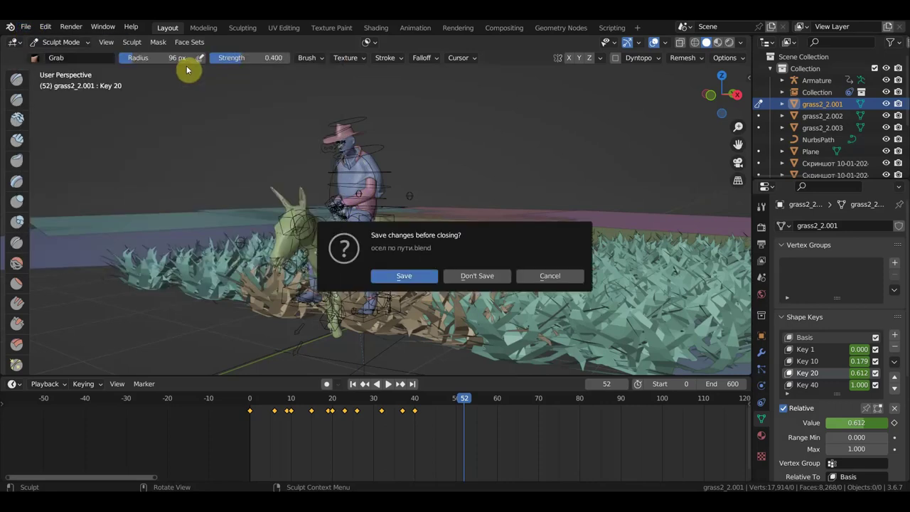
pyautogui.click(475, 279)
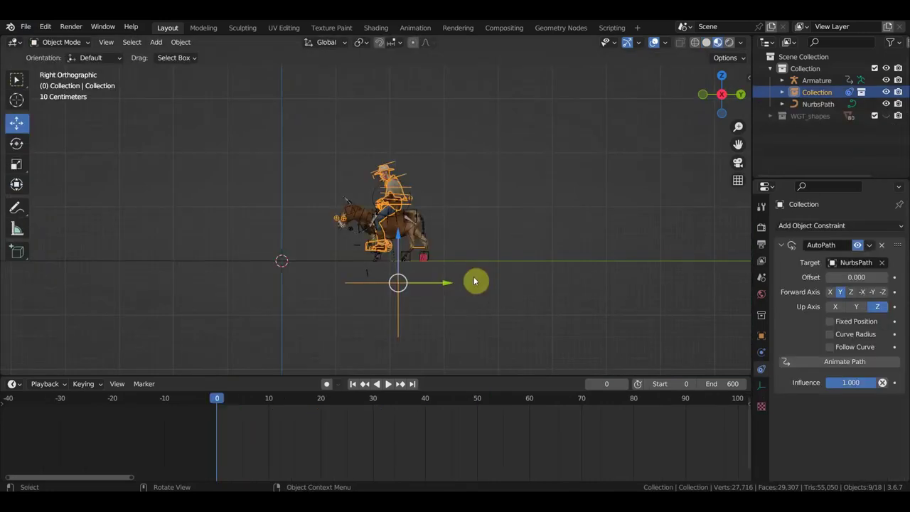
# Add a plane under the rider and stretch it to 2.445 along Y
pyautogui.scroll(1, 524, 271)
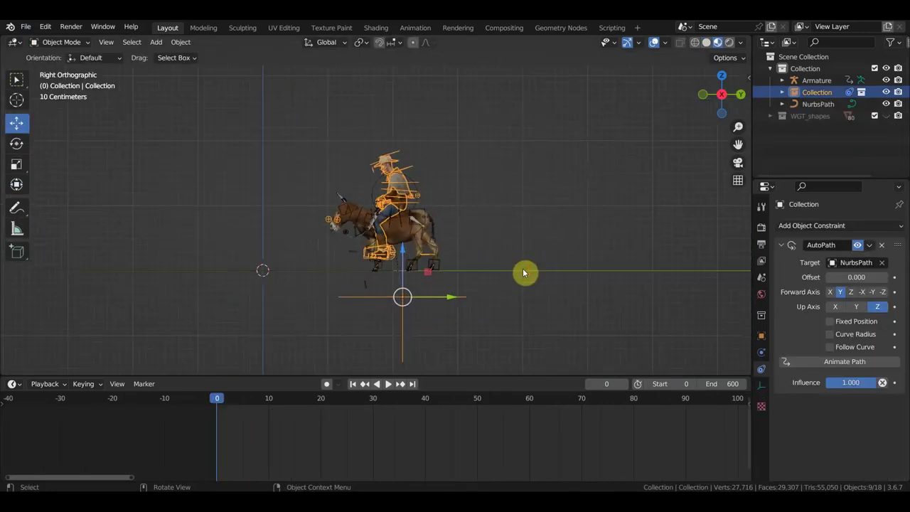
pyautogui.hotkey('shift', 'a')
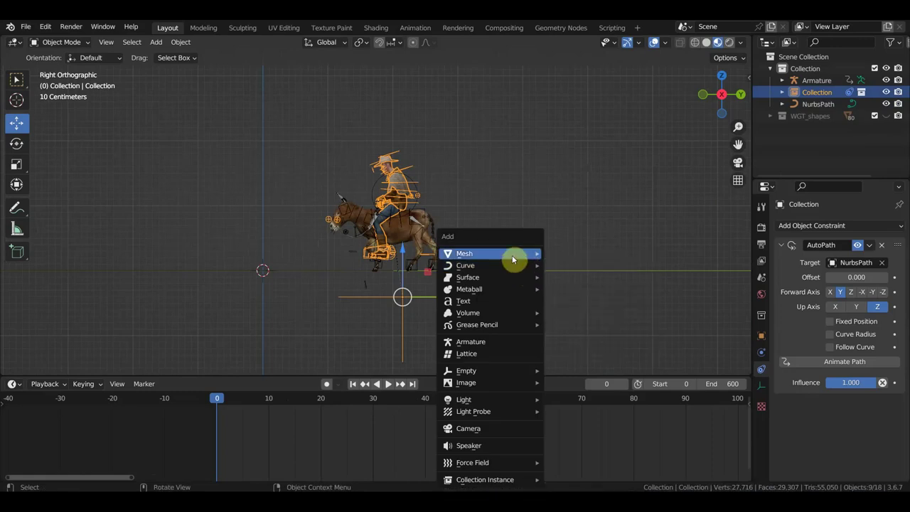
pyautogui.moveTo(490, 253)
pyautogui.click(579, 255)
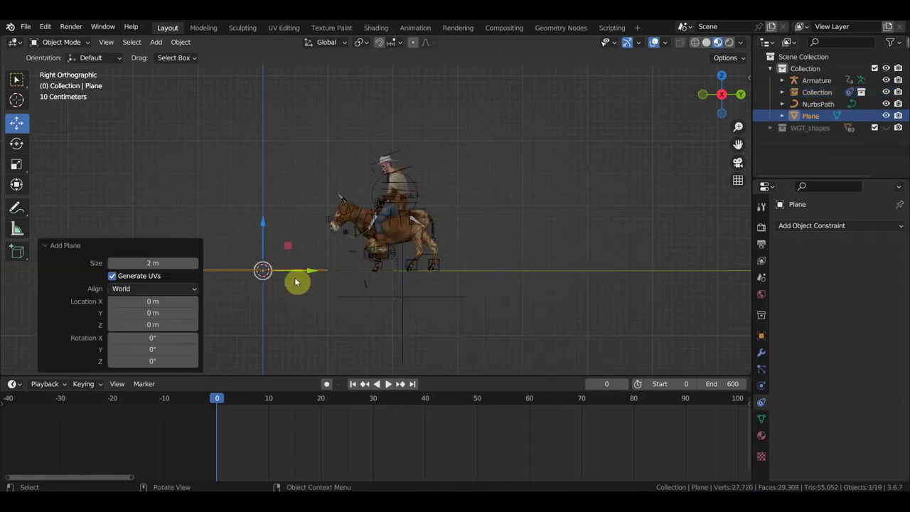
pyautogui.click(17, 184)
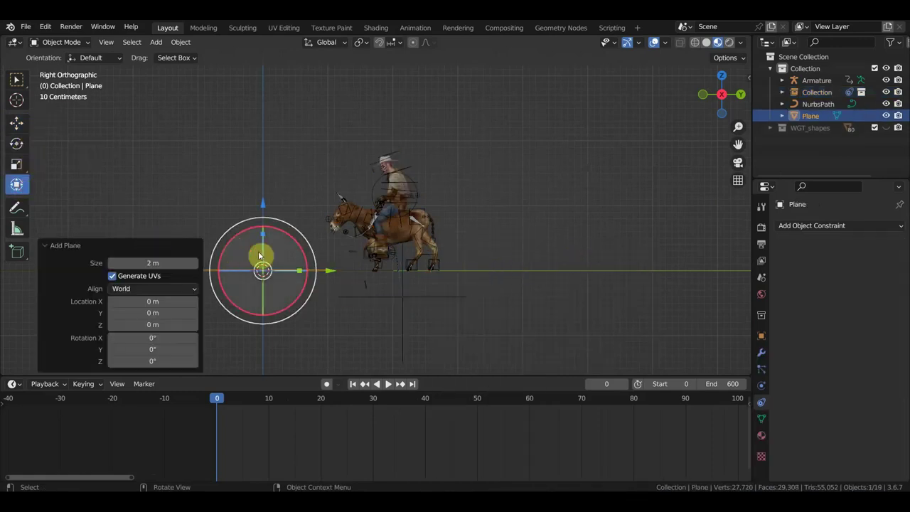
pyautogui.moveTo(299, 269)
pyautogui.mouseDown()
pyautogui.moveTo(328, 277)
pyautogui.moveTo(426, 270)
pyautogui.mouseUp()
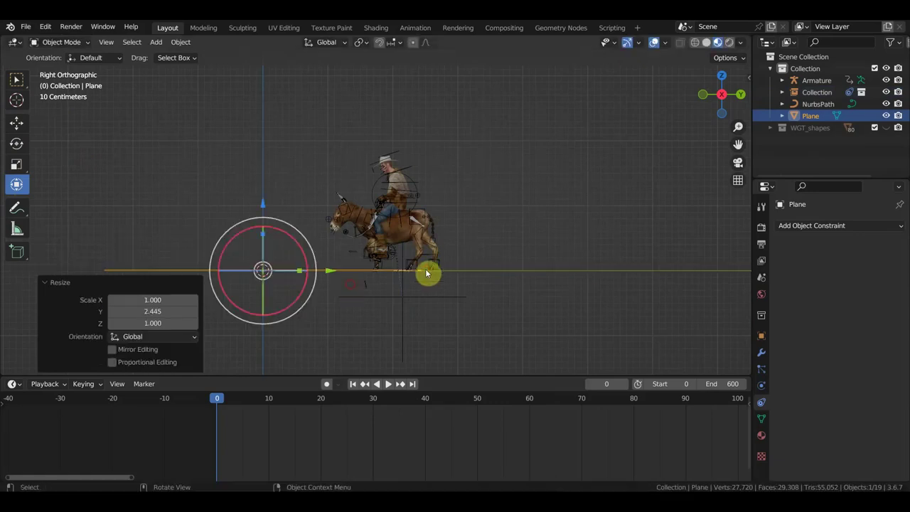
pyautogui.moveTo(426, 270)
pyautogui.mouseDown(button='middle')
pyautogui.moveTo(465, 289)
pyautogui.moveTo(472, 305)
pyautogui.moveTo(577, 278)
pyautogui.mouseUp(button='middle')
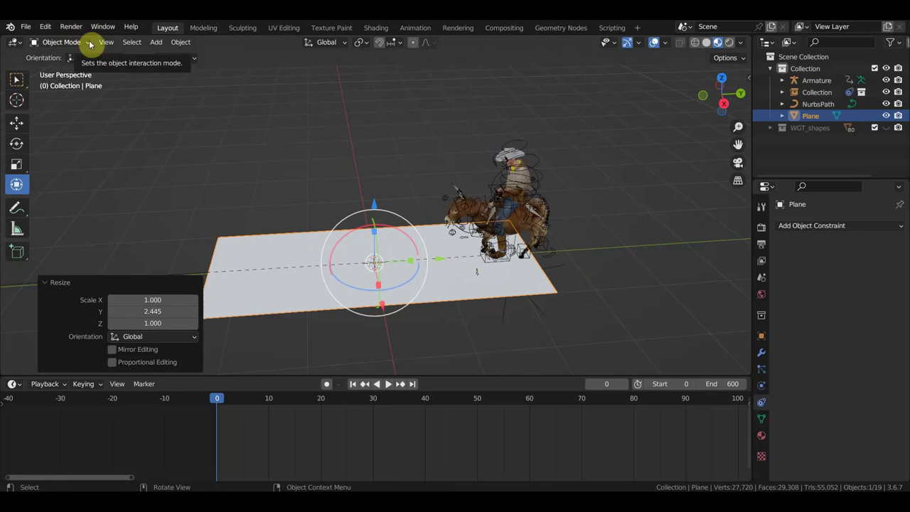
# Import the grass clump трава 2.fbx from the трава folder
pyautogui.click(25, 27)
pyautogui.moveTo(47, 186)
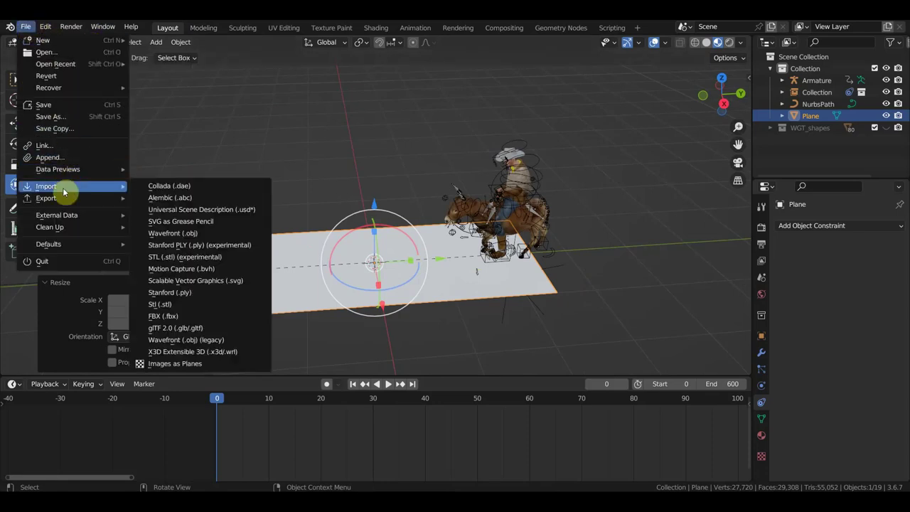
pyautogui.click(174, 315)
pyautogui.click(190, 381)
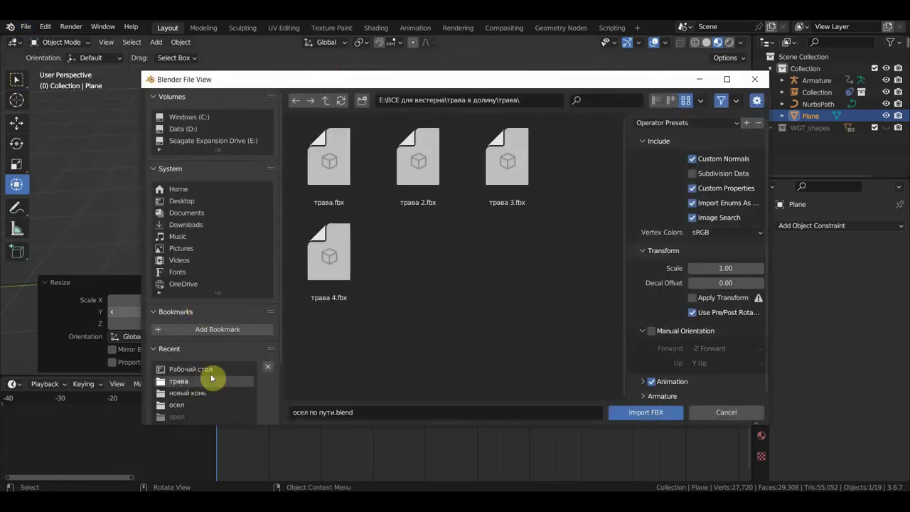
pyautogui.doubleClick(432, 192)
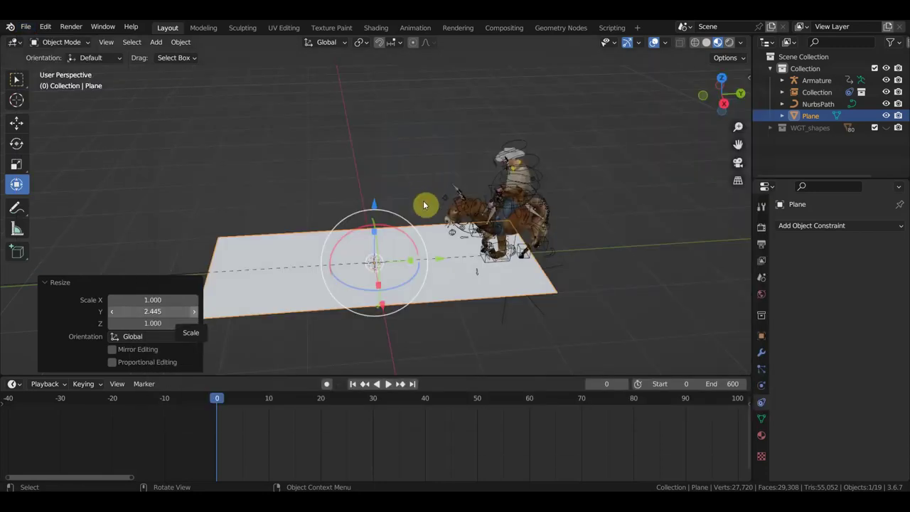
# Move grass3 1.4876 m along Y beyond the plane and reselect the plane
pyautogui.moveTo(601, 246)
pyautogui.mouseDown(button='middle')
pyautogui.moveTo(523, 193)
pyautogui.moveTo(513, 212)
pyautogui.mouseUp(button='middle')
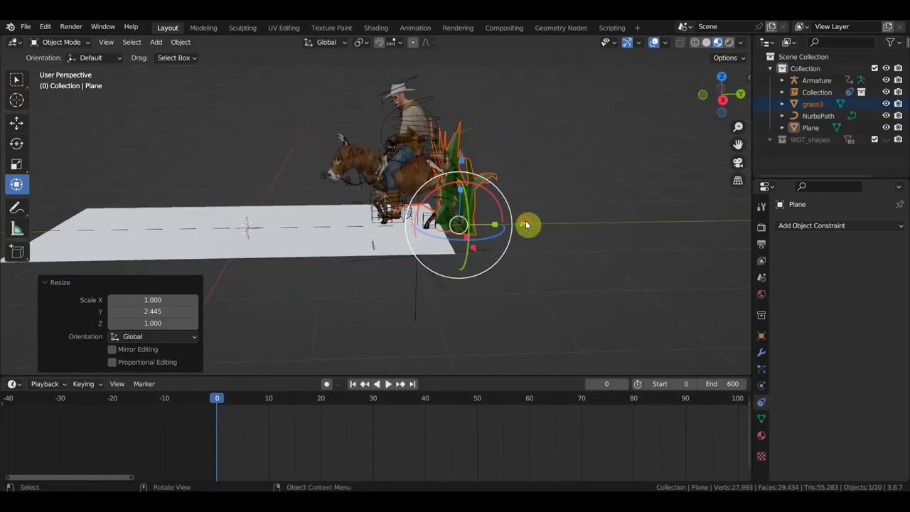
pyautogui.moveTo(528, 223); pyautogui.dragTo(636, 227)
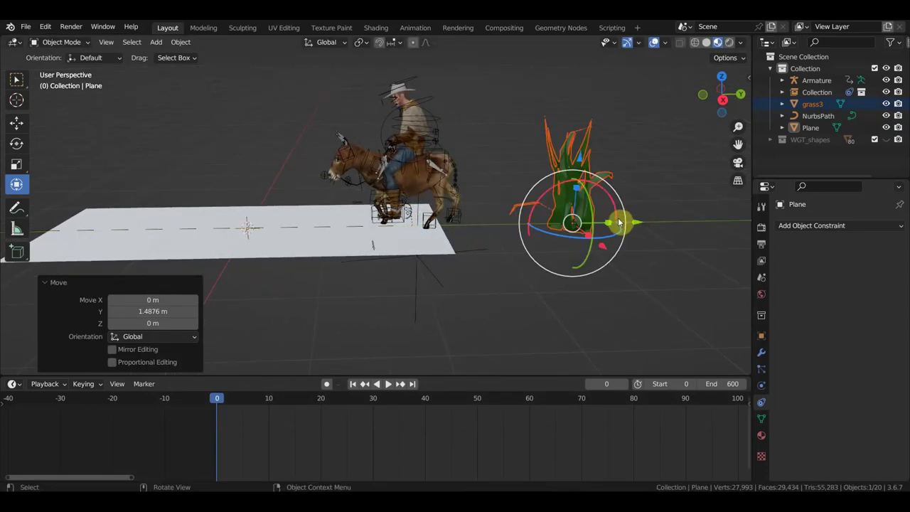
pyautogui.click(321, 252)
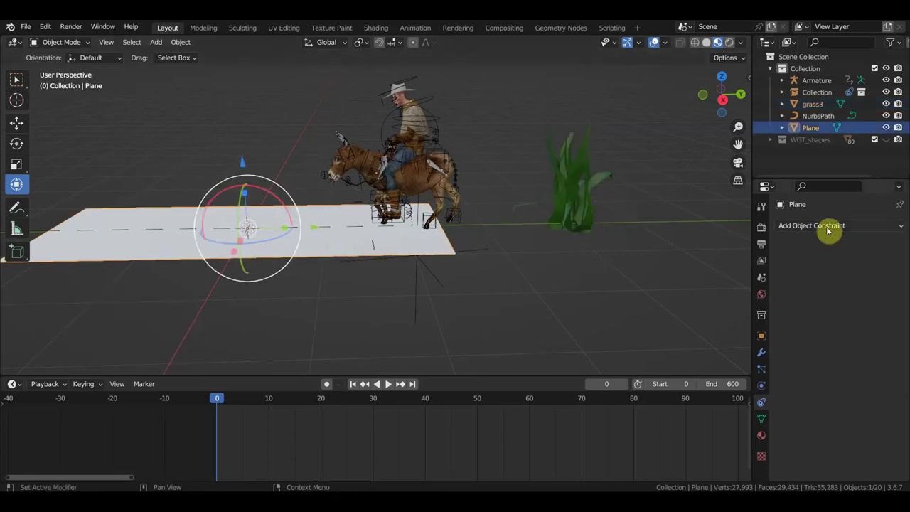
# Add a Hair particle system to the plane with advanced options enabled
pyautogui.click(760, 369)
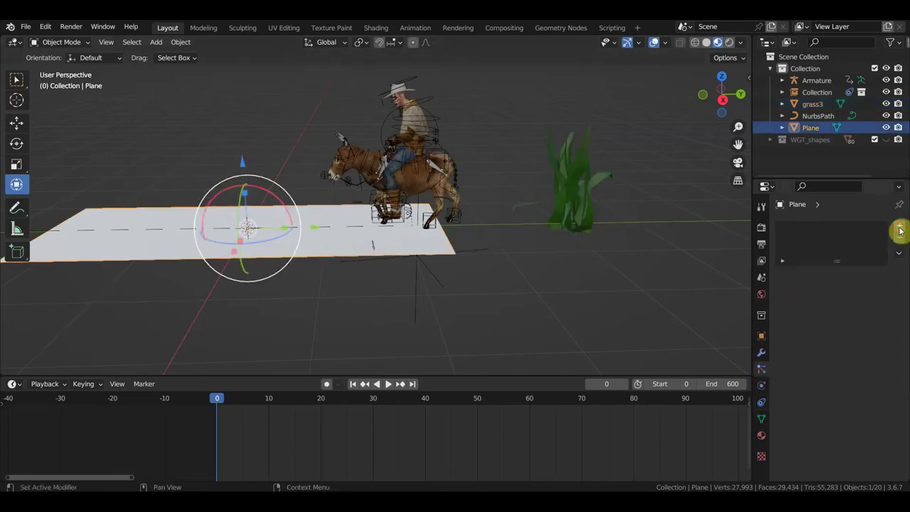
pyautogui.click(899, 226)
pyautogui.click(864, 296)
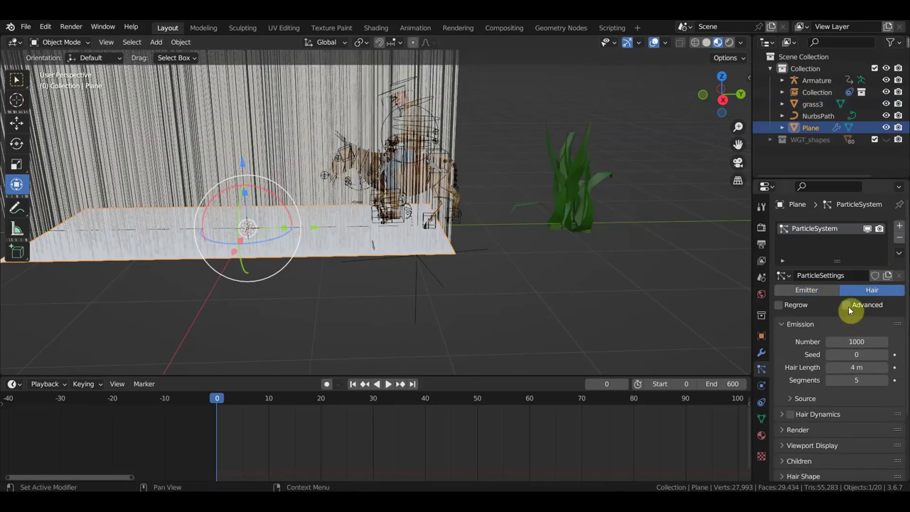
pyautogui.click(846, 306)
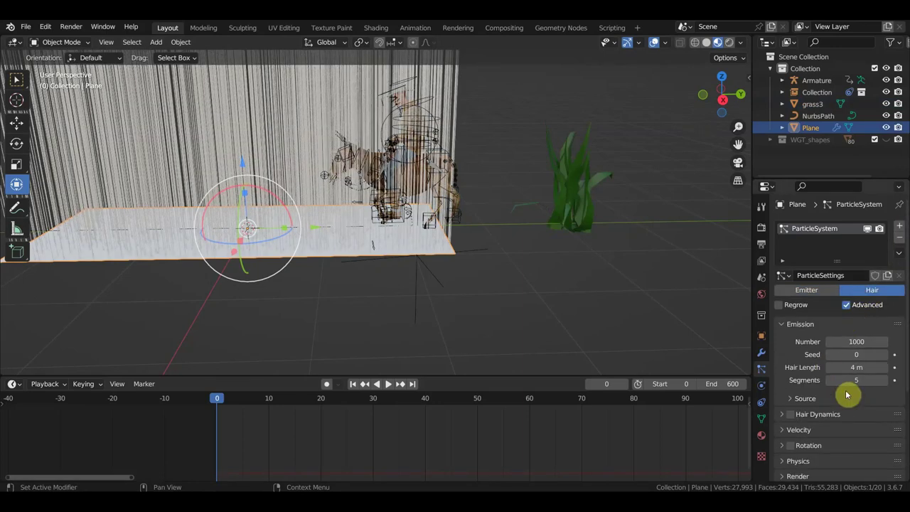
pyautogui.scroll(-3, 842, 405)
# Render the hair particles as grass3 object instances using Object Rotation
pyautogui.click(782, 401)
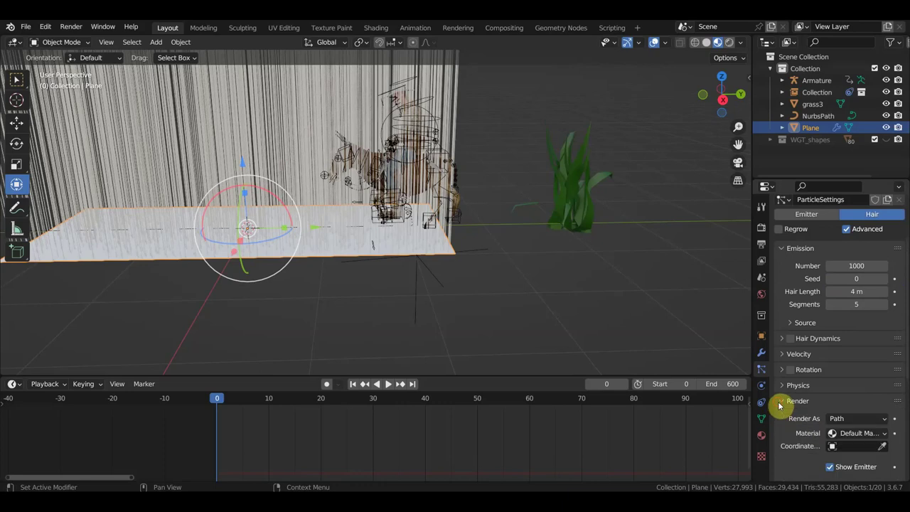
pyautogui.click(850, 420)
pyautogui.click(838, 379)
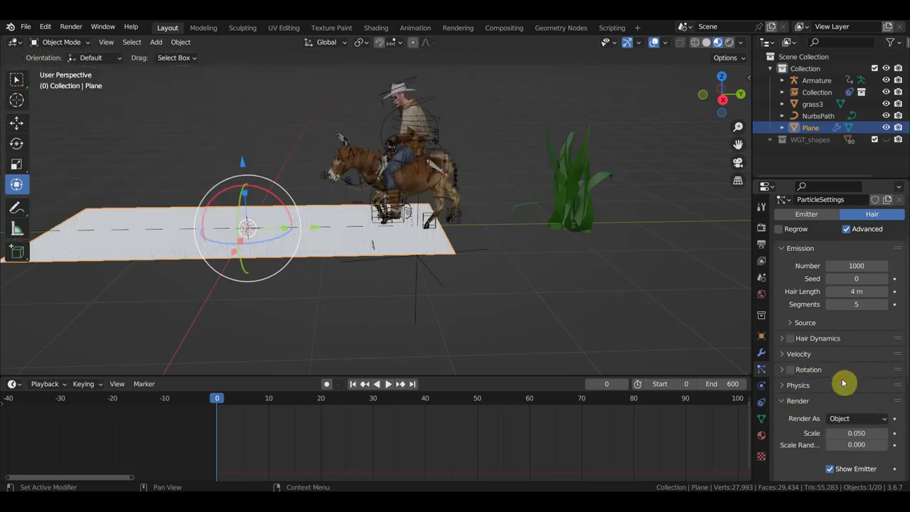
pyautogui.scroll(-3, 877, 466)
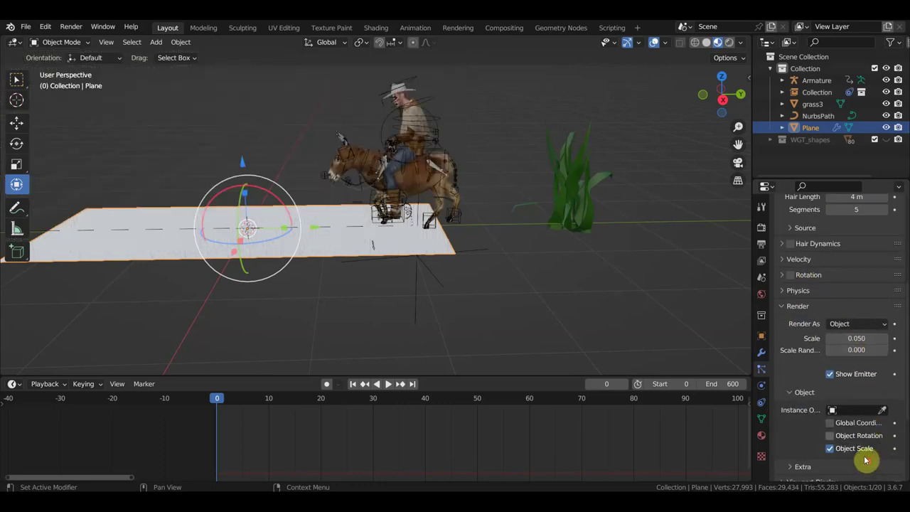
pyautogui.click(885, 414)
pyautogui.click(576, 197)
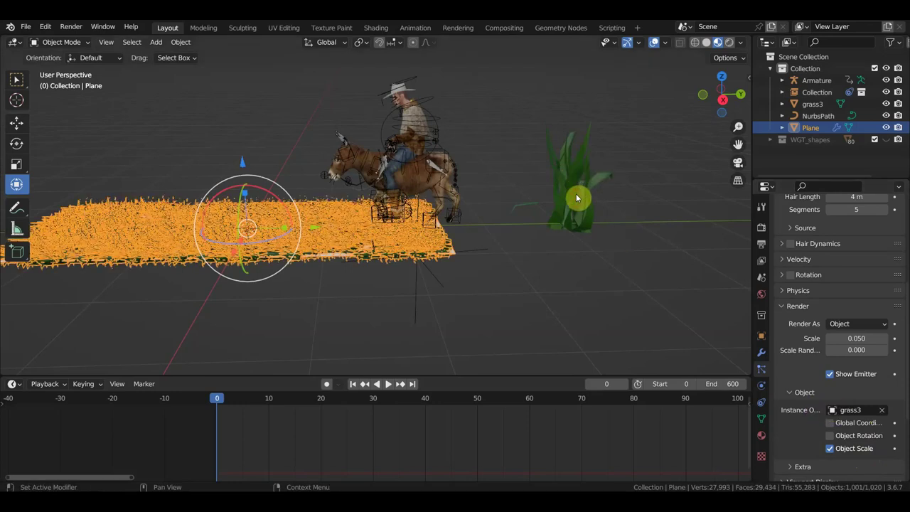
pyautogui.click(837, 436)
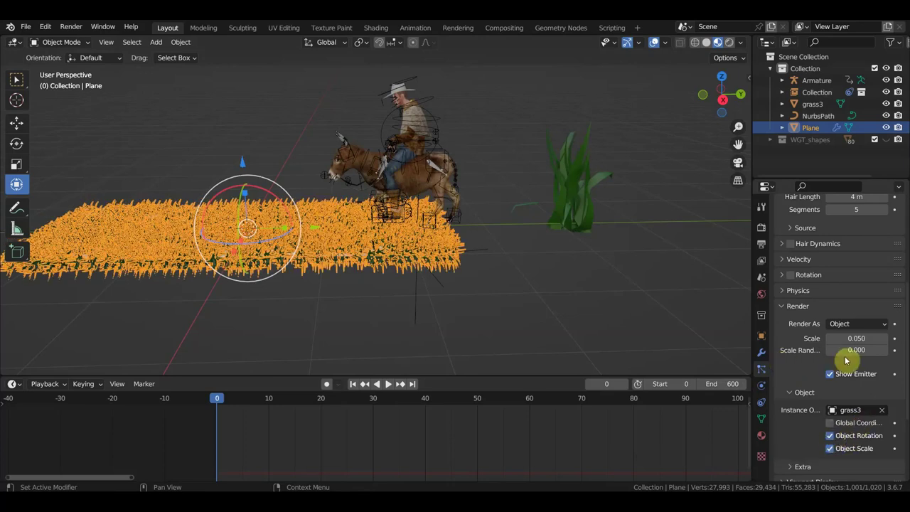
# Orient the grass along Object X, with scale 0.110 and scale randomness 0.112
pyautogui.click(782, 276)
pyautogui.click(853, 292)
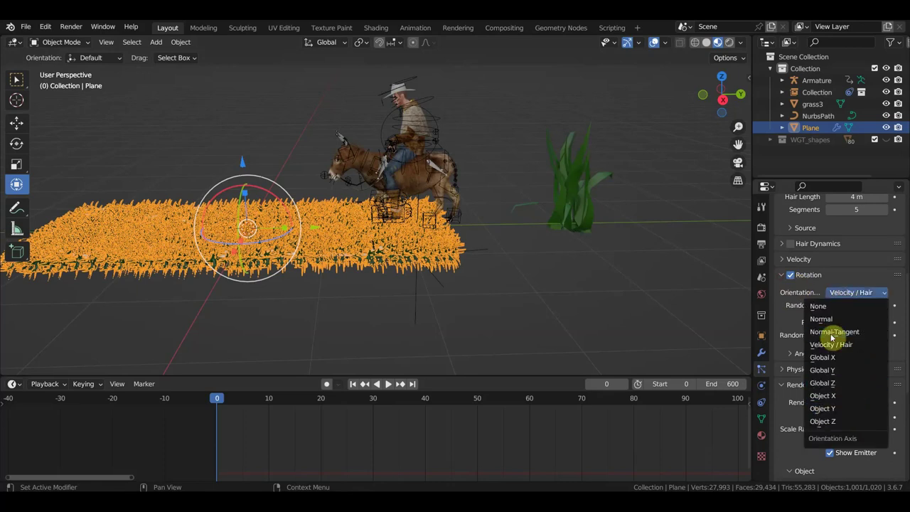
pyautogui.click(838, 403)
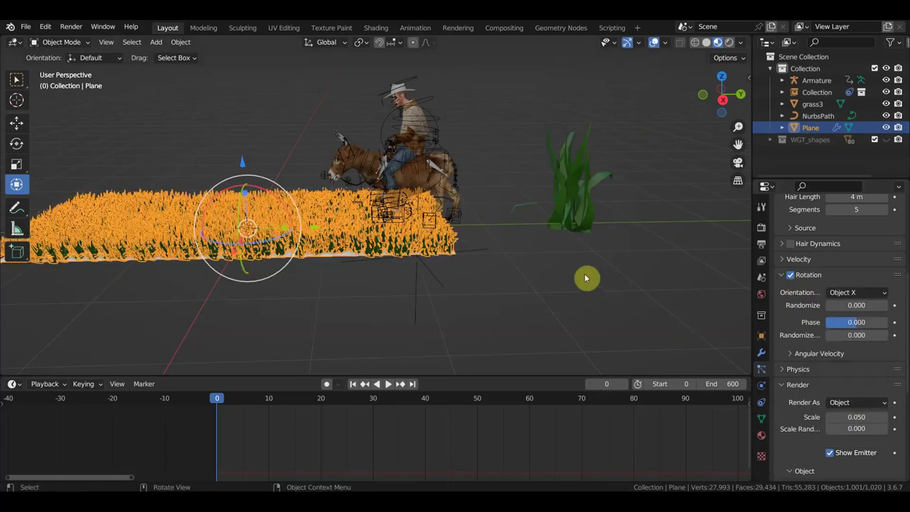
pyautogui.moveTo(585, 276); pyautogui.dragTo(585, 277, button='middle')
pyautogui.moveTo(497, 304); pyautogui.dragTo(575, 306, button='middle')
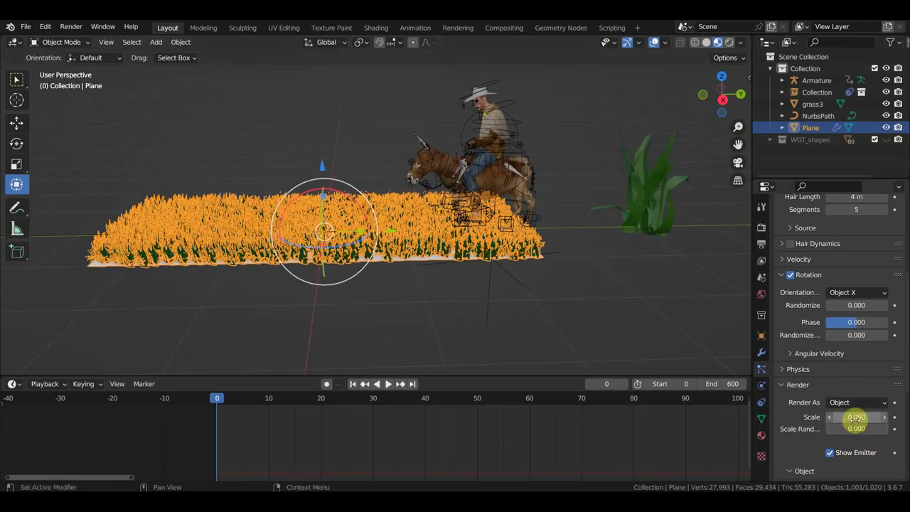
pyautogui.moveTo(855, 418)
pyautogui.mouseDown()
pyautogui.moveTo(885, 418)
pyautogui.moveTo(864, 429)
pyautogui.moveTo(881, 429)
pyautogui.mouseUp()
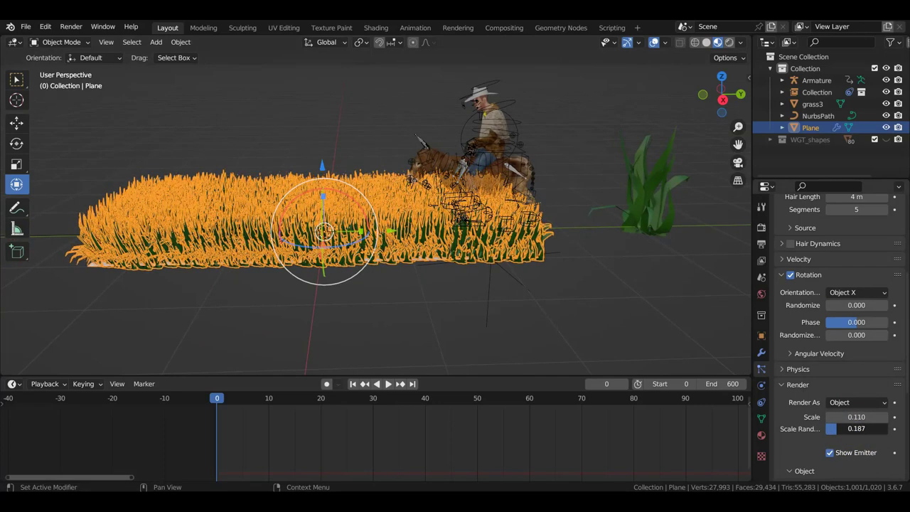
pyautogui.moveTo(490, 302); pyautogui.dragTo(656, 357, button='middle')
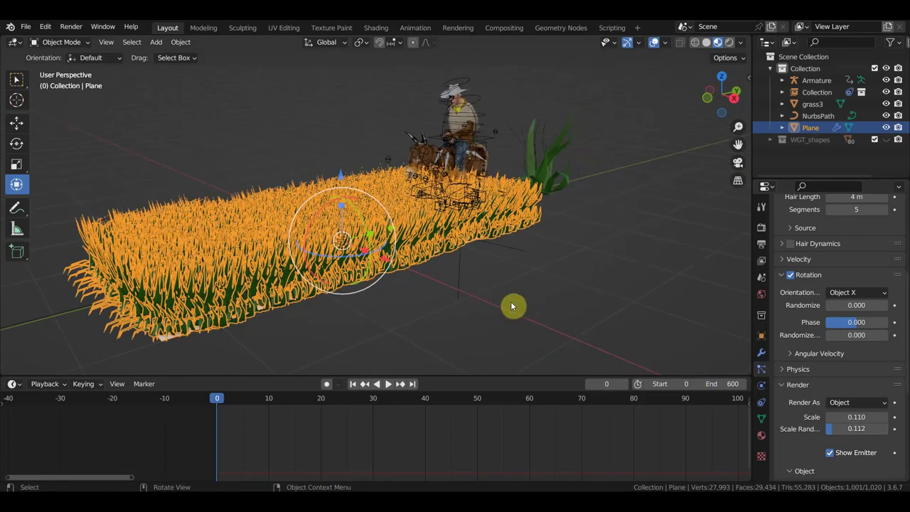
# Give the grass plane a rigid body with Mesh collision shape and Base source
pyautogui.click(761, 385)
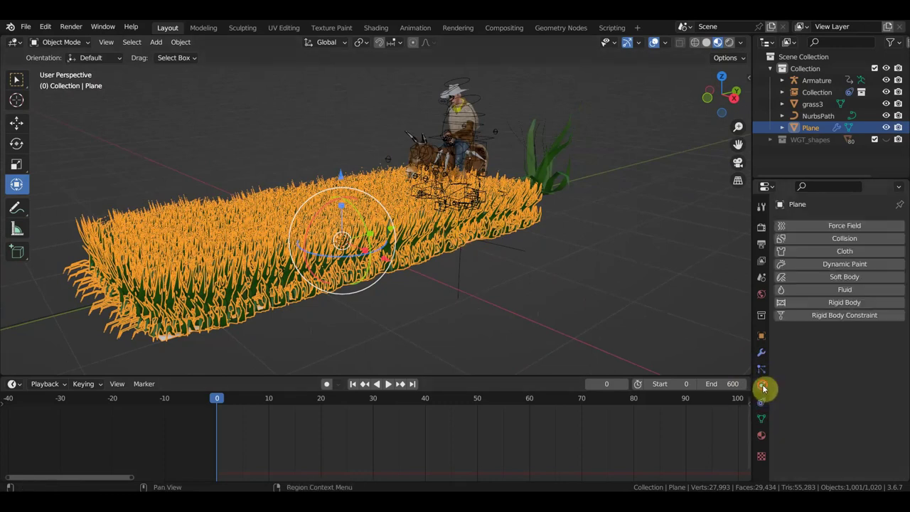
pyautogui.click(844, 305)
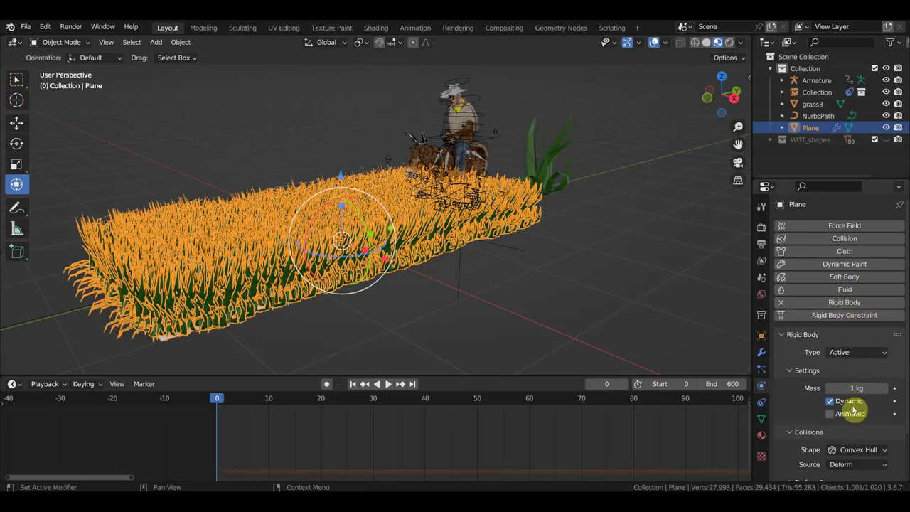
pyautogui.scroll(-3, 873, 425)
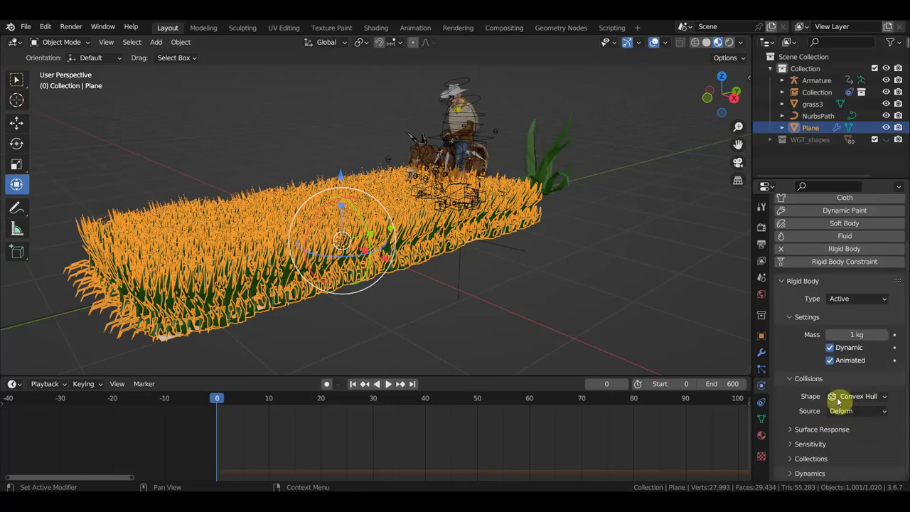
pyautogui.click(863, 397)
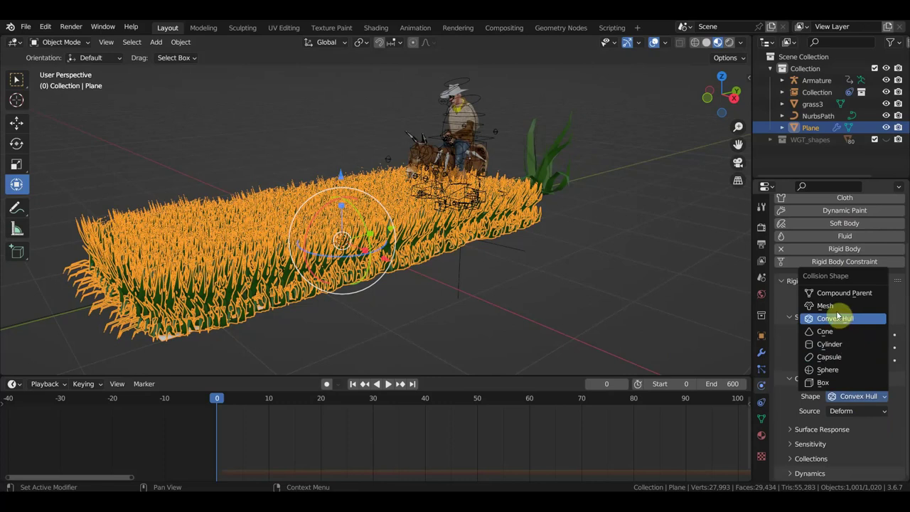
pyautogui.click(831, 305)
pyautogui.click(850, 411)
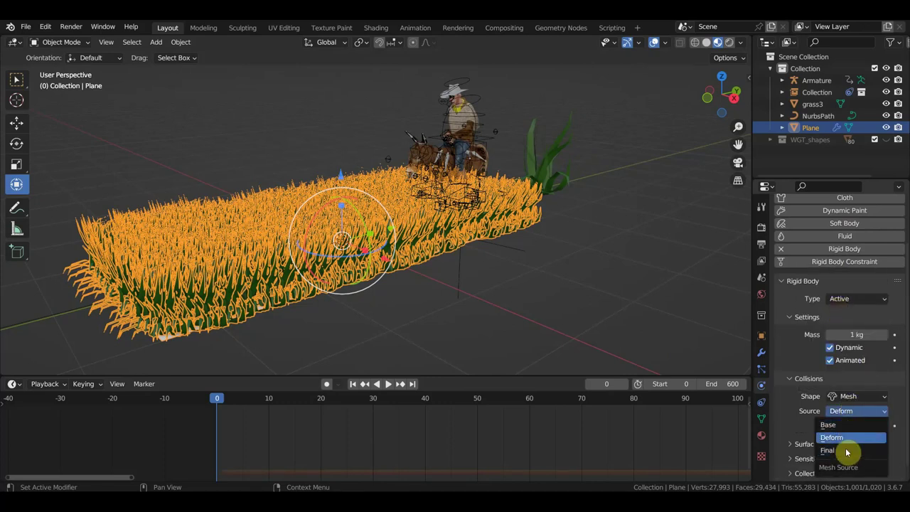
pyautogui.click(845, 425)
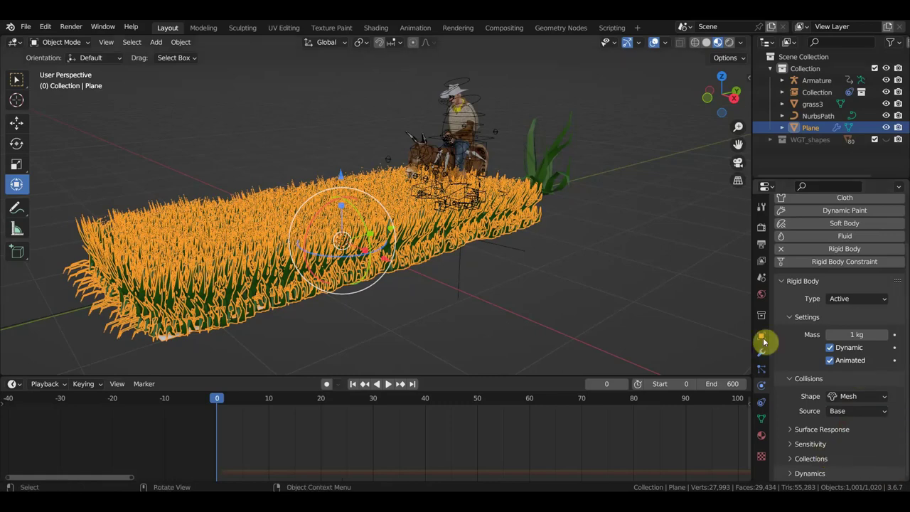
pyautogui.scroll(3, 436, 161)
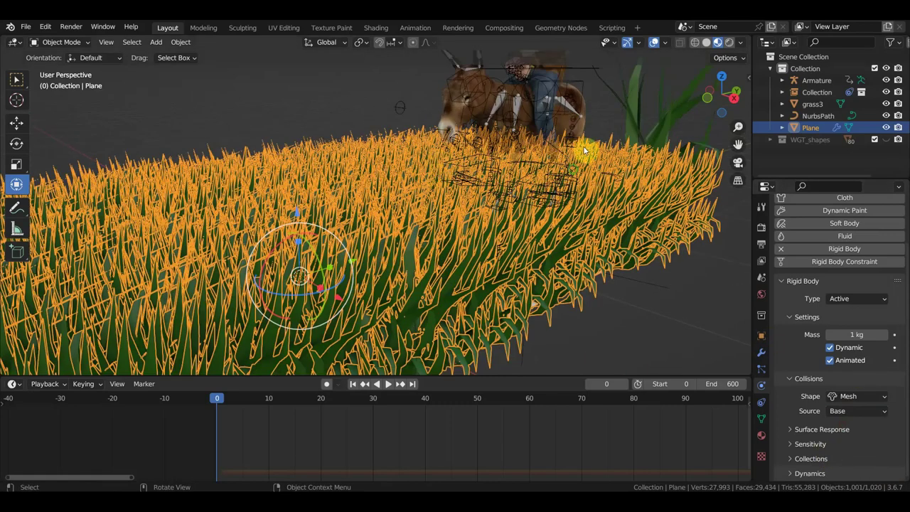
pyautogui.scroll(5, 585, 151)
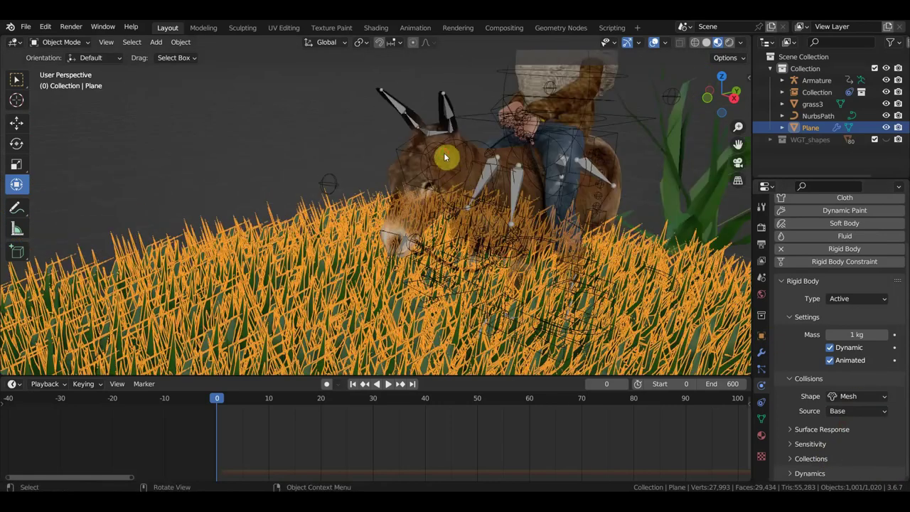
# Add Collision and a Passive rigid body to the donkey
pyautogui.click(445, 155)
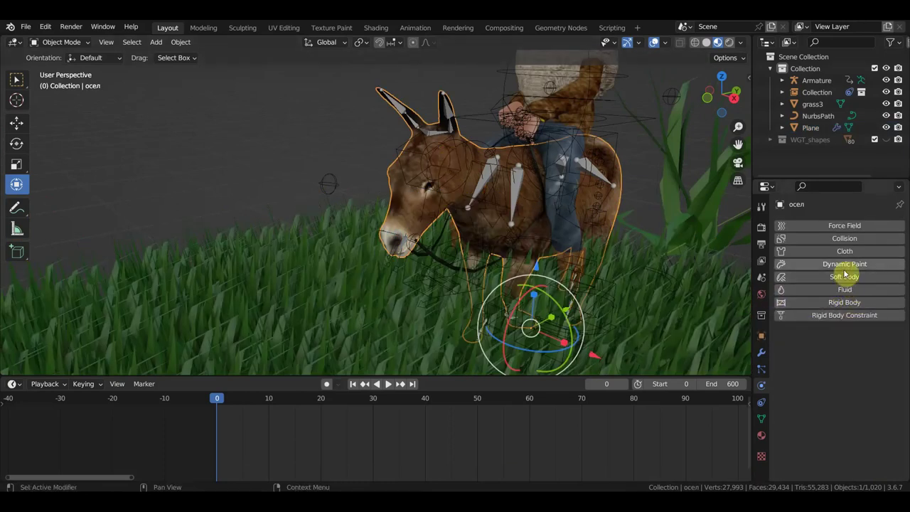
pyautogui.click(840, 239)
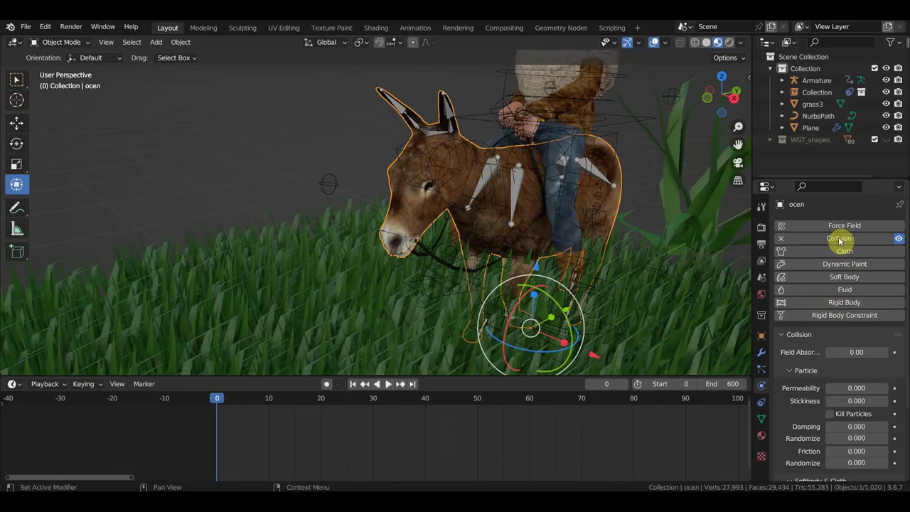
pyautogui.click(845, 303)
pyautogui.scroll(-5, 841, 423)
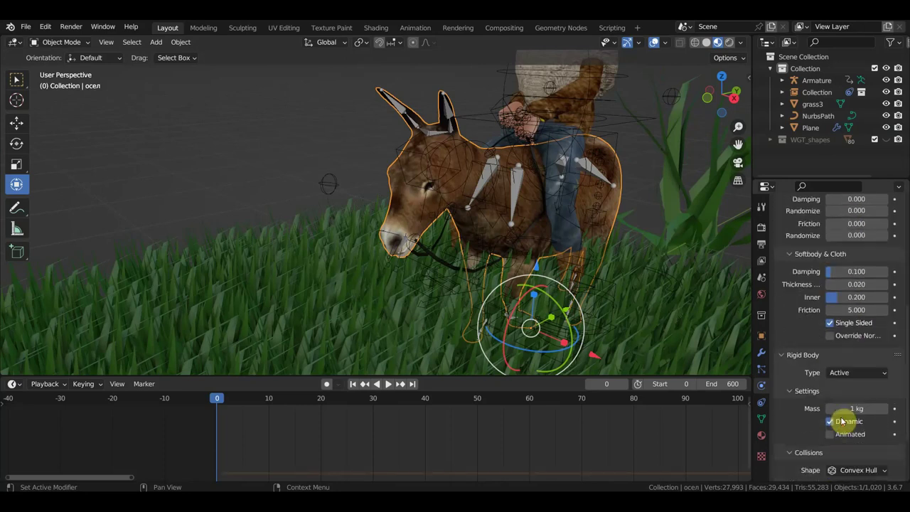
pyautogui.scroll(-2, 842, 419)
pyautogui.click(857, 300)
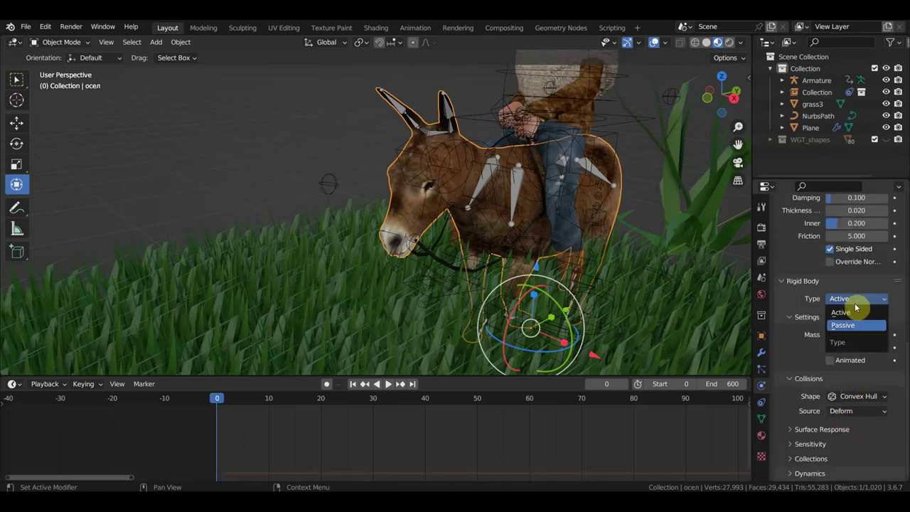
pyautogui.click(846, 324)
# Set the donkey's rigid body collision shape to Mesh with Base source
pyautogui.scroll(2, 885, 315)
pyautogui.scroll(1, 858, 264)
pyautogui.scroll(2, 863, 261)
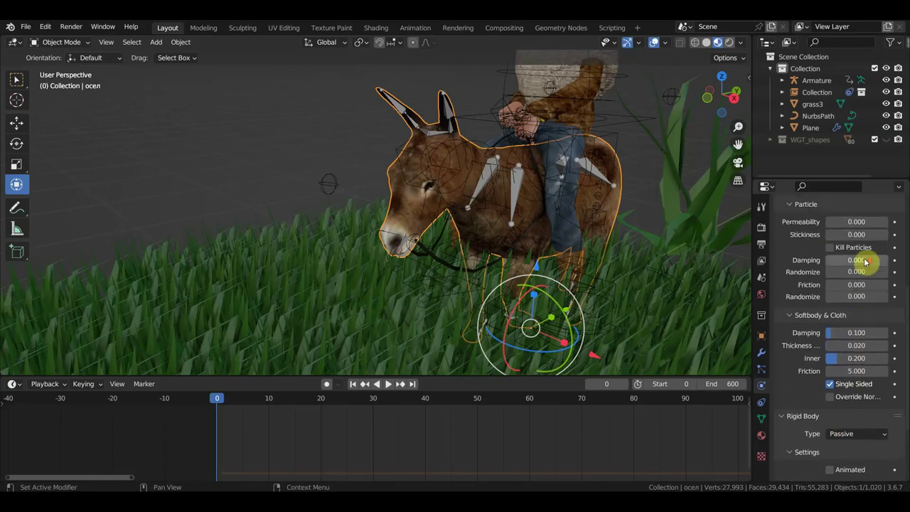
pyautogui.scroll(3, 861, 274)
pyautogui.scroll(-2, 862, 320)
pyautogui.scroll(-4, 868, 356)
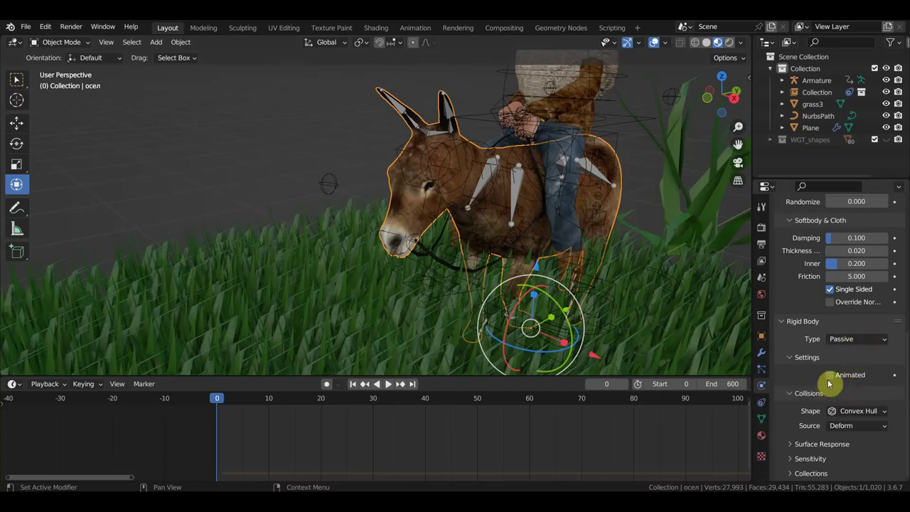
pyautogui.click(860, 411)
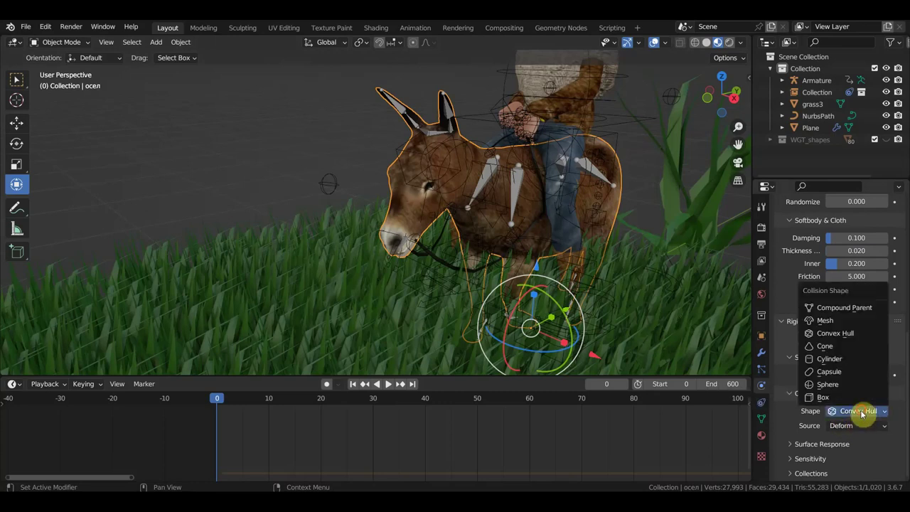
pyautogui.click(835, 324)
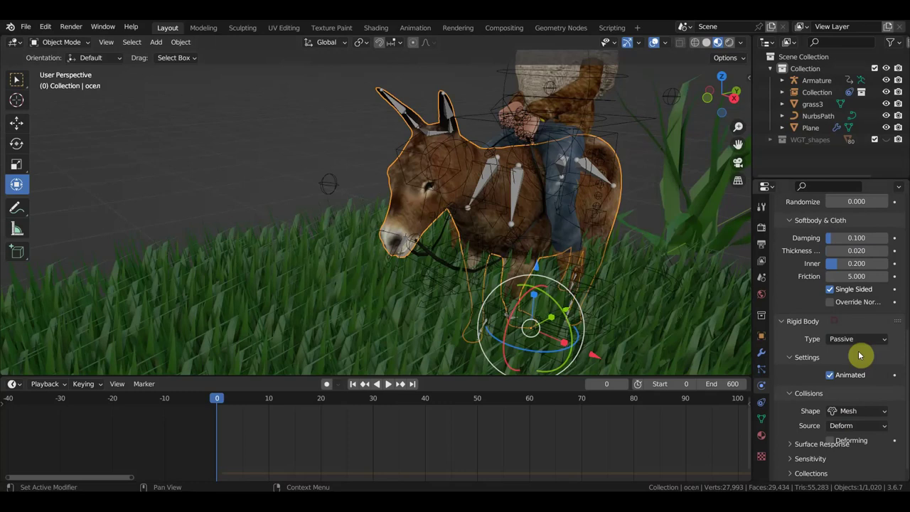
pyautogui.click(853, 425)
pyautogui.click(838, 441)
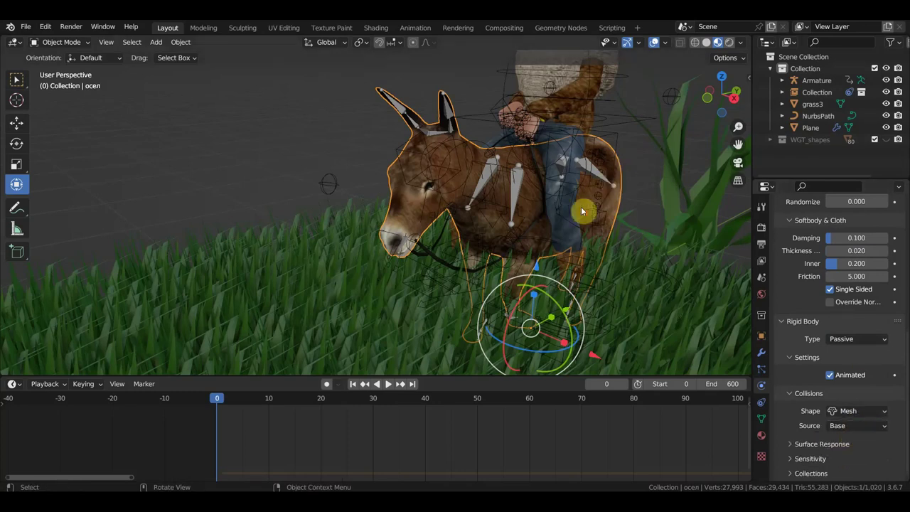
# Play the animation briefly to test how the grass reacts
pyautogui.press('space')
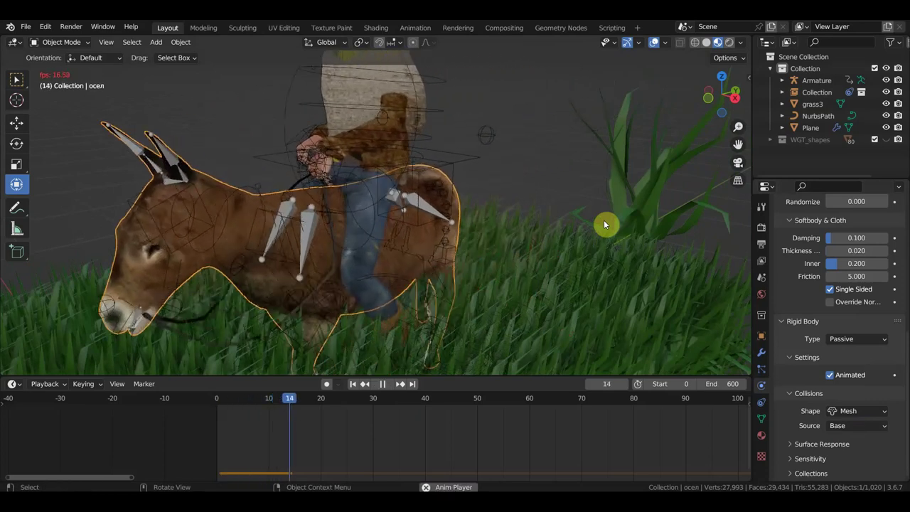
pyautogui.press('space')
pyautogui.scroll(-2, 565, 251)
pyautogui.scroll(-2, 566, 251)
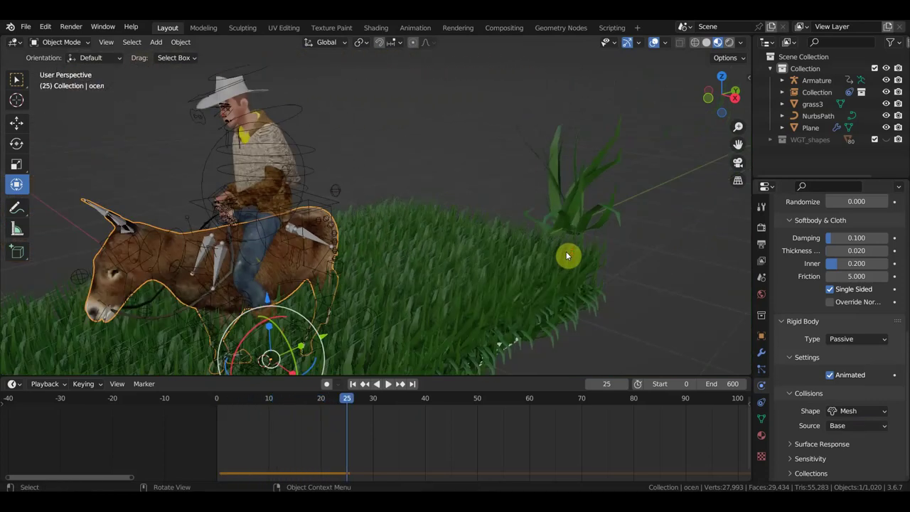
# Enable Hair Dynamics on the plane's grass particles and expand its panel
pyautogui.click(441, 319)
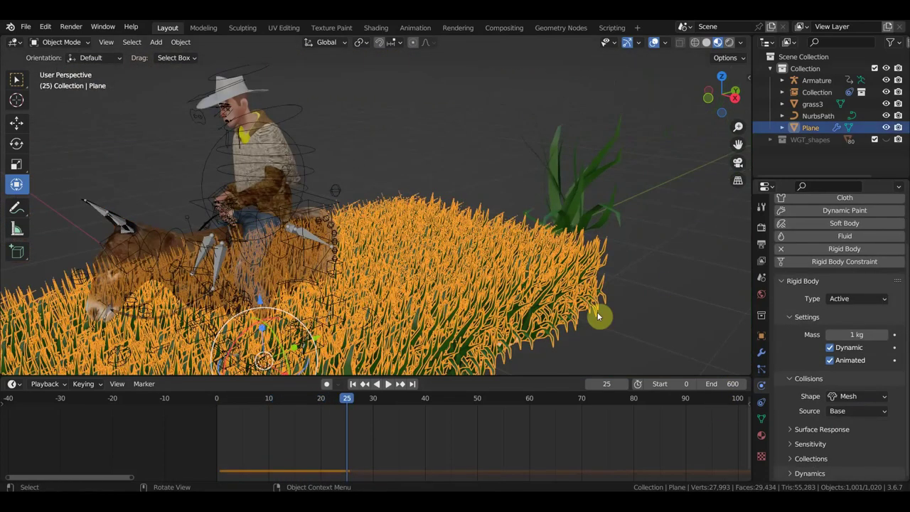
pyautogui.click(760, 369)
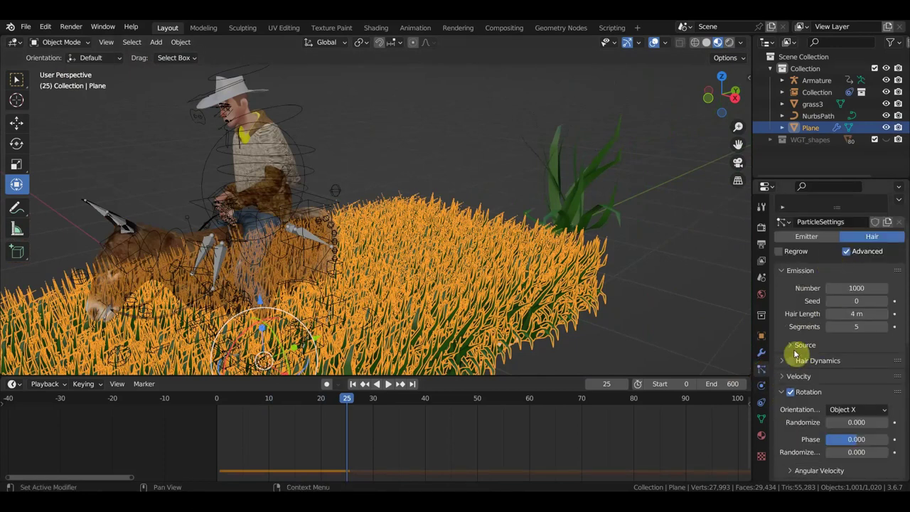
pyautogui.click(791, 361)
pyautogui.click(782, 361)
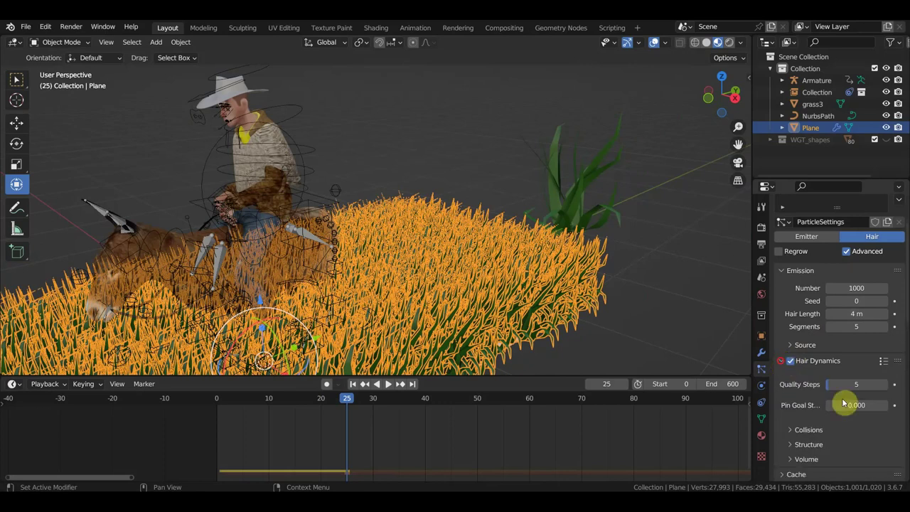
# Review the hair dynamics settings (Quality Steps 5, Pin Goal Strength 0.000), returning to Emission
pyautogui.scroll(-2, 843, 402)
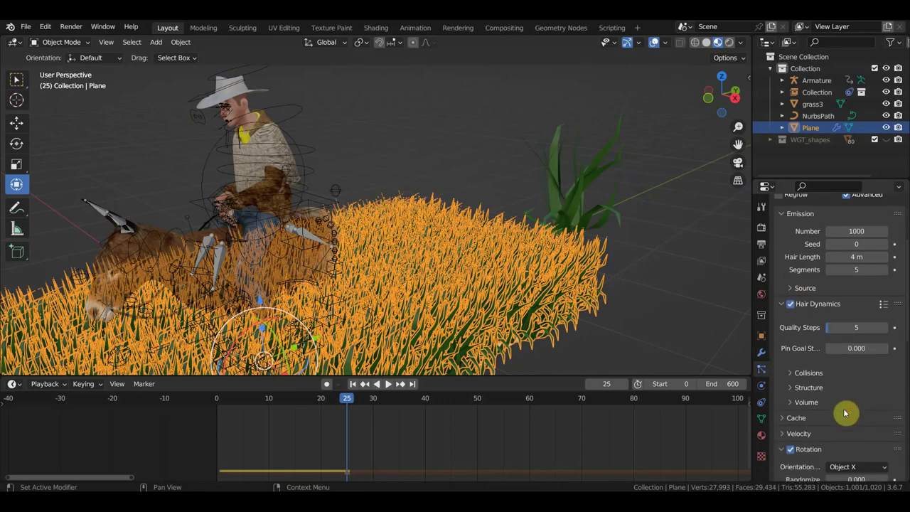
pyautogui.scroll(-3, 843, 409)
pyautogui.scroll(-4, 874, 405)
pyautogui.scroll(-2, 862, 405)
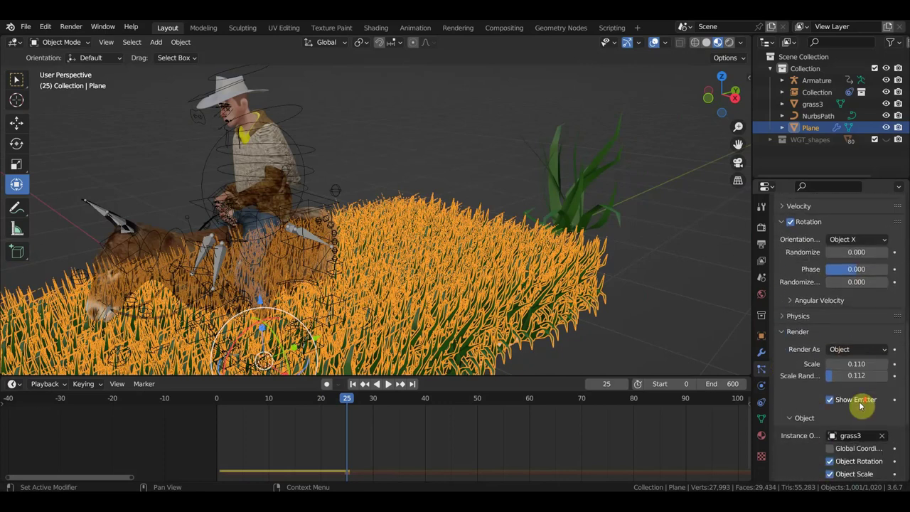
pyautogui.scroll(-3, 867, 402)
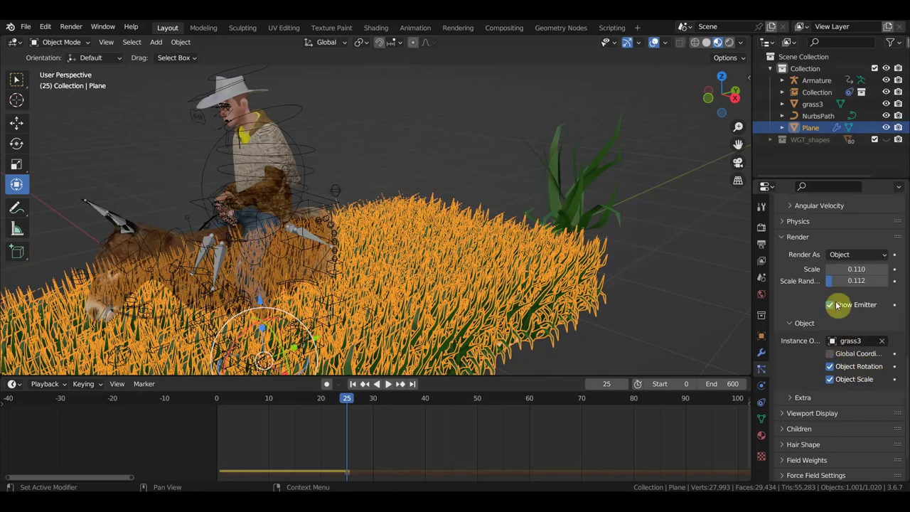
pyautogui.scroll(-2, 839, 306)
pyautogui.scroll(3, 841, 418)
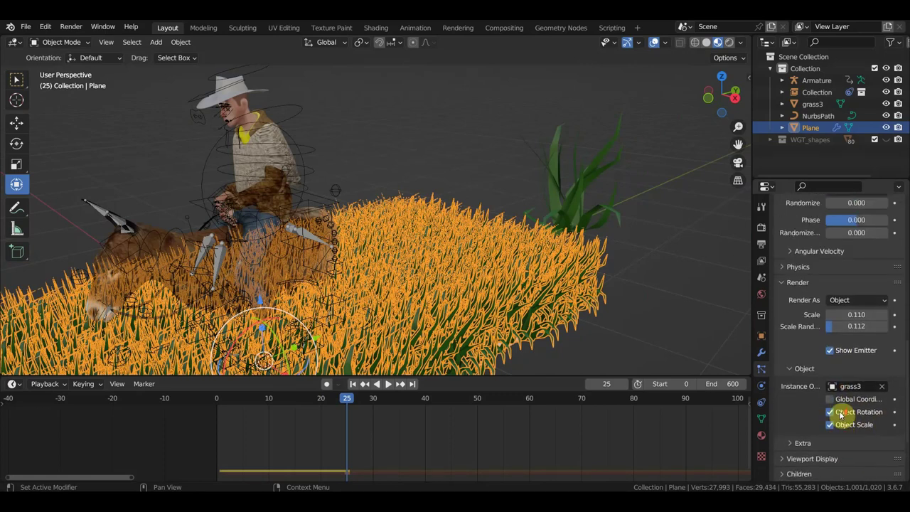
pyautogui.scroll(5, 841, 411)
pyautogui.scroll(1, 817, 384)
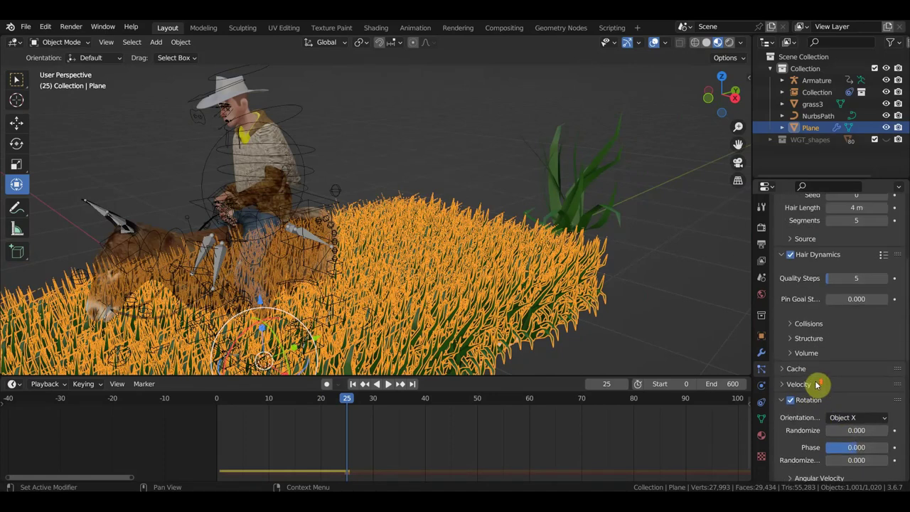
pyautogui.scroll(1, 836, 391)
pyautogui.scroll(1, 850, 380)
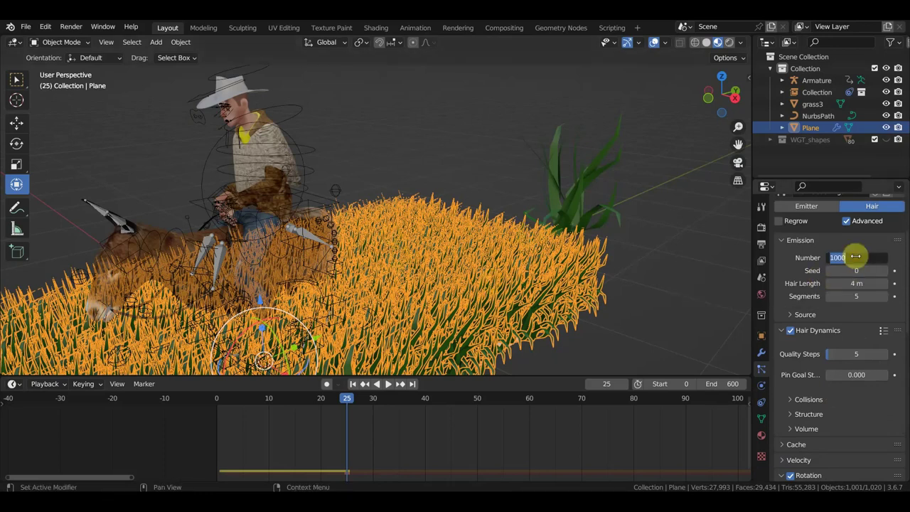
pyautogui.write('500')
# Lower the grass Emission Number to 500, then to 400
pyautogui.press('Return')
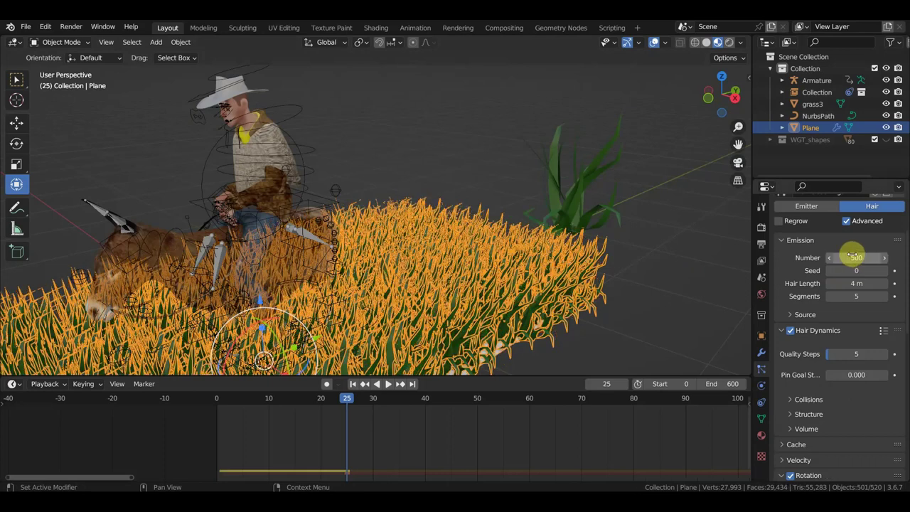
pyautogui.scroll(-3, 640, 278)
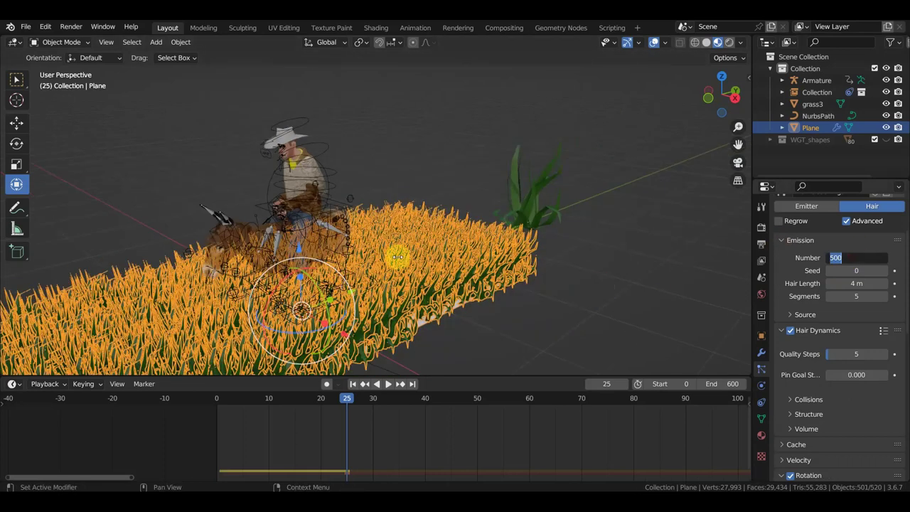
pyautogui.write('400')
pyautogui.press('Return')
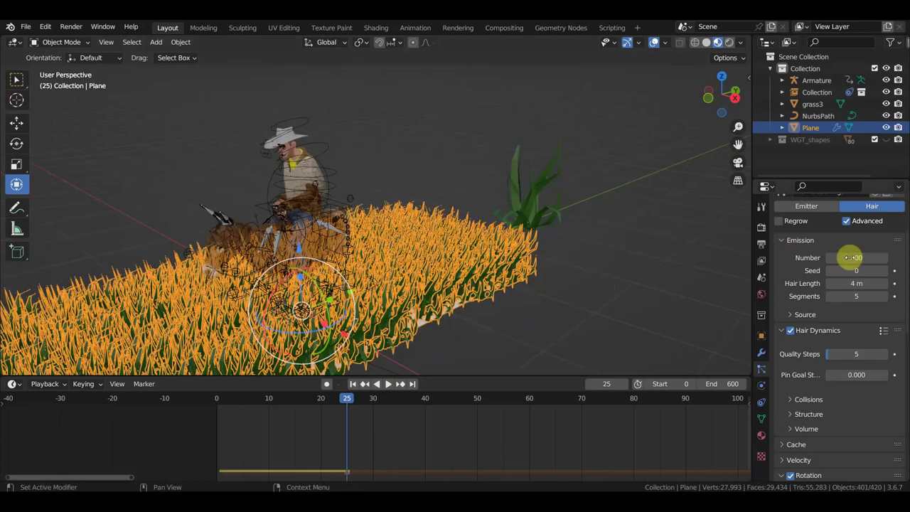
# Hide viewport overlays and look down on the rider in the plain green grass
pyautogui.moveTo(549, 305)
pyautogui.mouseDown(button='middle')
pyautogui.moveTo(635, 287)
pyautogui.moveTo(683, 267)
pyautogui.moveTo(690, 253)
pyautogui.mouseUp(button='middle')
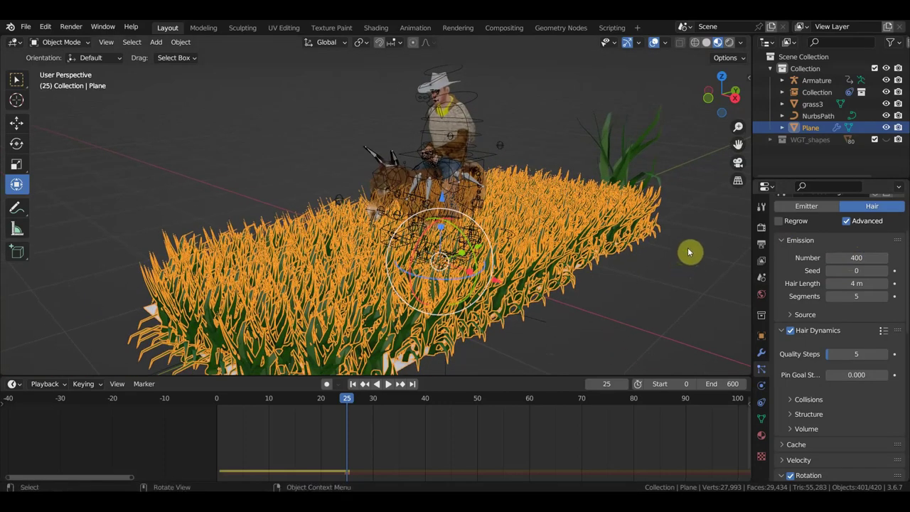
pyautogui.click(654, 43)
pyautogui.moveTo(666, 172)
pyautogui.mouseDown(button='middle')
pyautogui.moveTo(680, 216)
pyautogui.moveTo(664, 209)
pyautogui.moveTo(671, 233)
pyautogui.moveTo(656, 164)
pyautogui.moveTo(664, 177)
pyautogui.moveTo(654, 207)
pyautogui.moveTo(610, 193)
pyautogui.moveTo(607, 239)
pyautogui.mouseUp(button='middle')
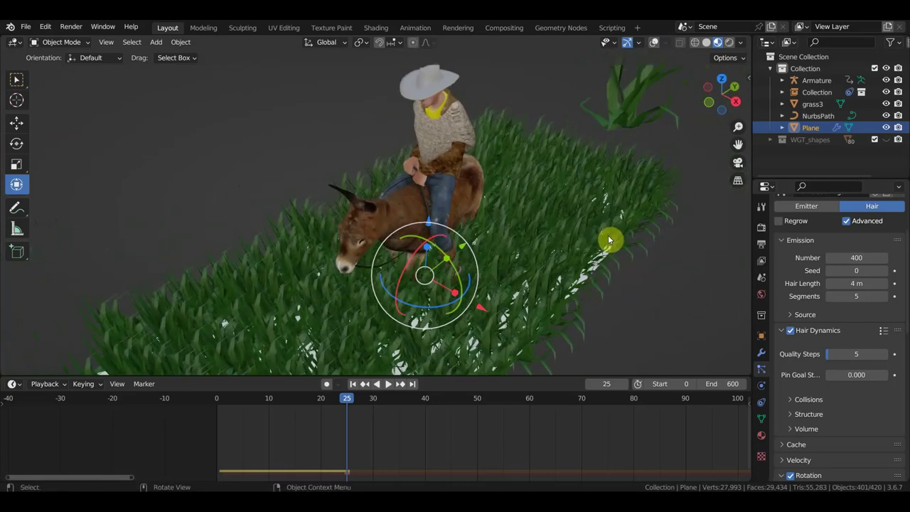
# Preview the animation, then set the end frame to 70
pyautogui.press('space')
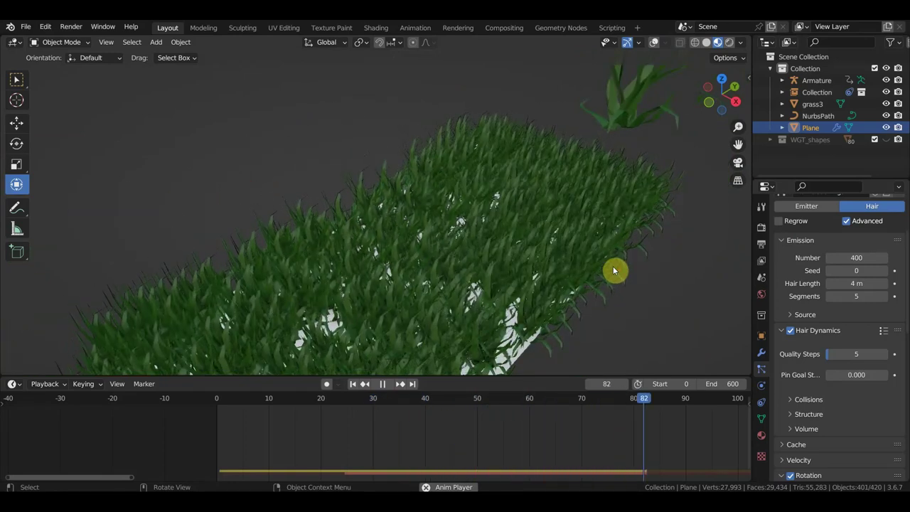
pyautogui.press('space')
pyautogui.write('70')
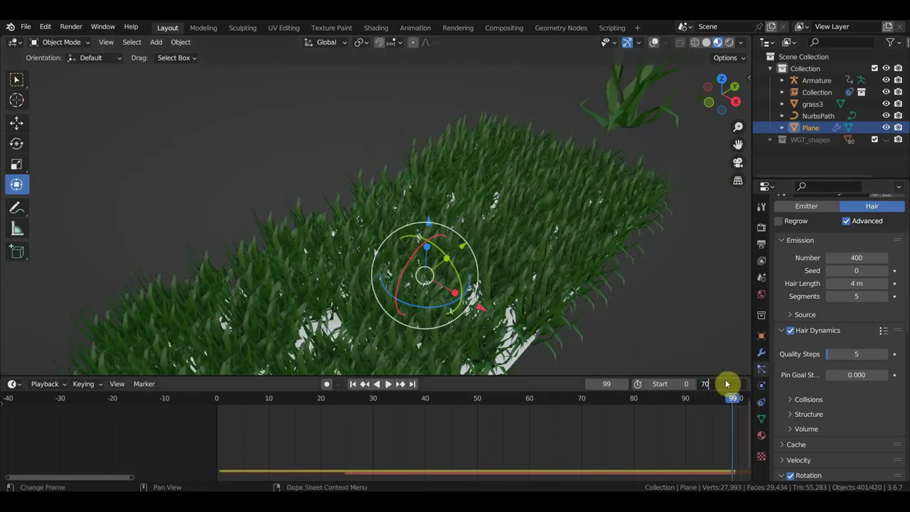
pyautogui.press('Return')
# Play the shortened animation, pausing at frame 52 to inspect the rider in the grass
pyautogui.press('space')
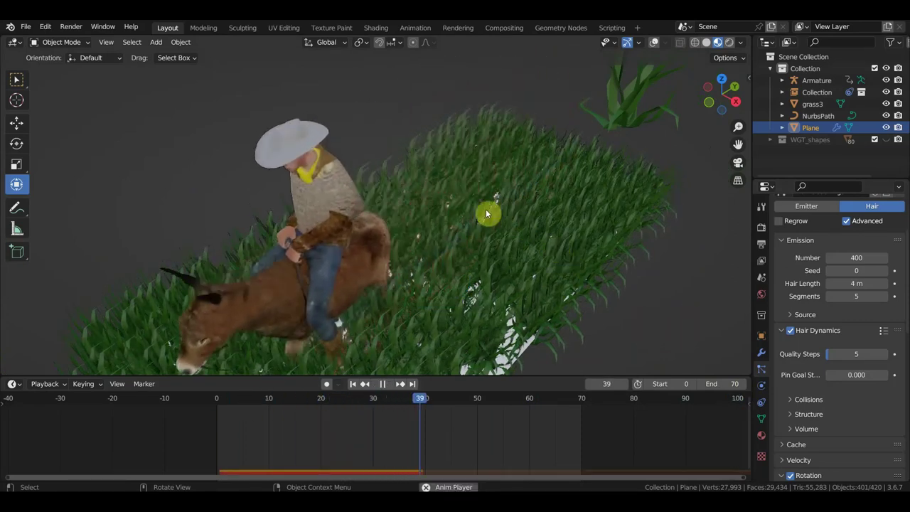
pyautogui.press('space')
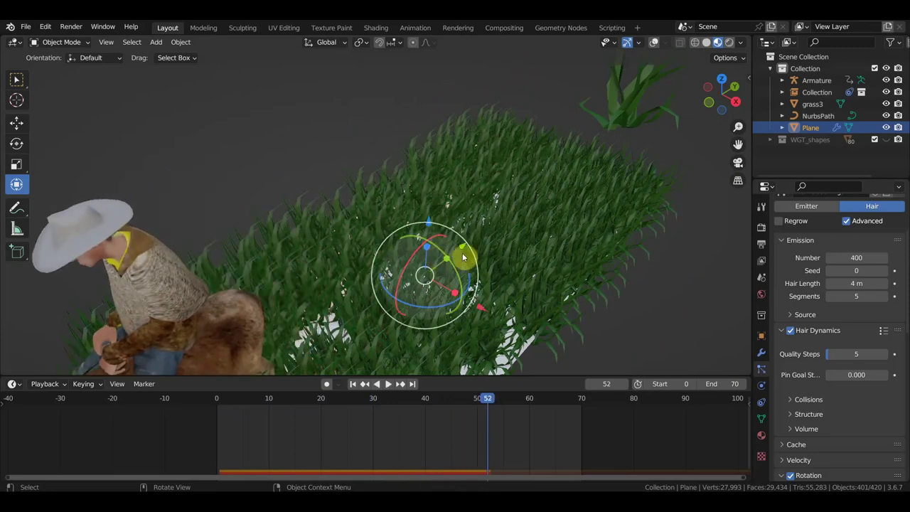
pyautogui.moveTo(462, 252)
pyautogui.mouseDown(button='middle')
pyautogui.moveTo(576, 178)
pyautogui.moveTo(501, 190)
pyautogui.mouseUp(button='middle')
pyautogui.press('w')
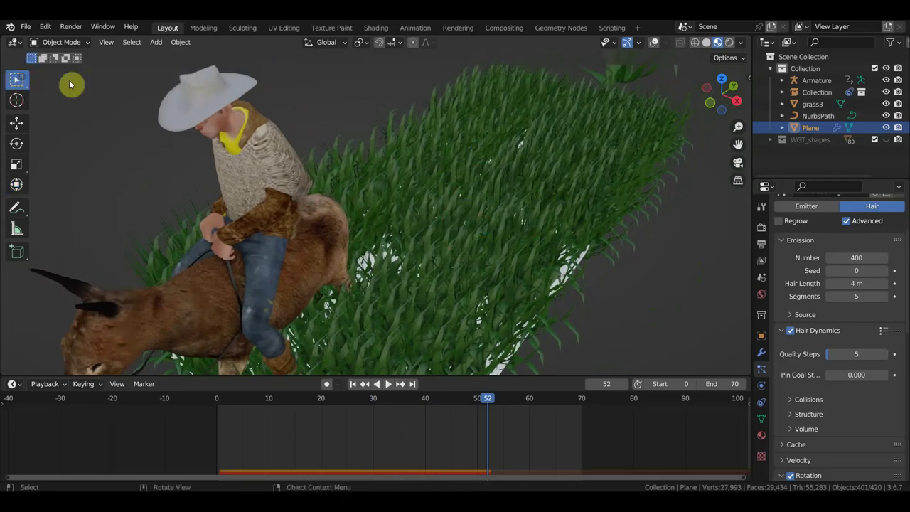
pyautogui.press('space')
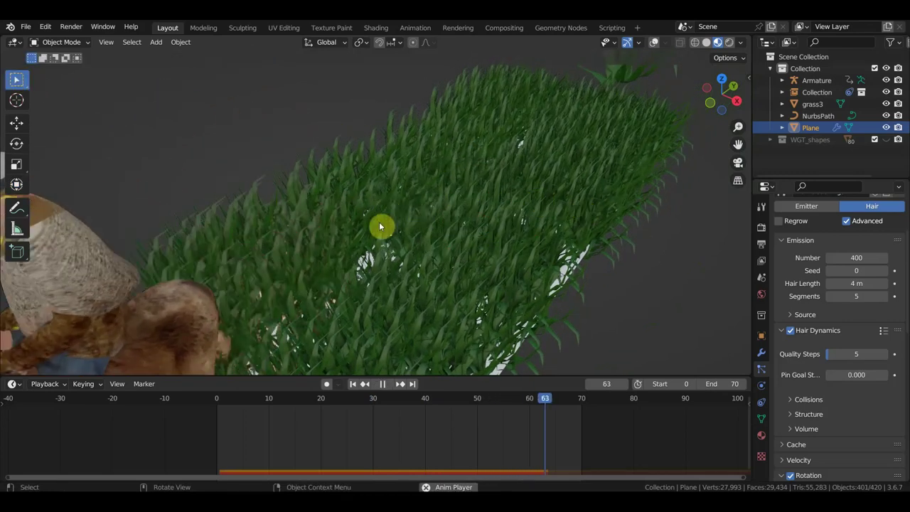
pyautogui.scroll(3, 436, 240)
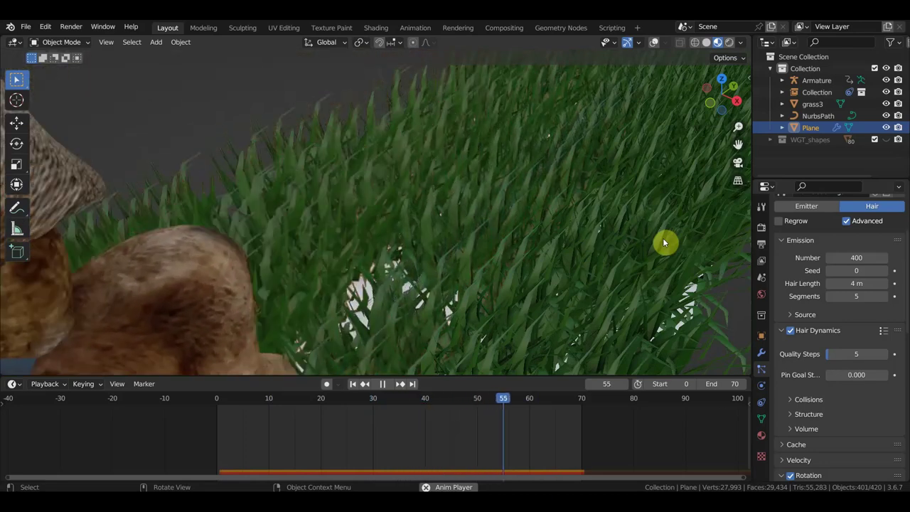
pyautogui.press('space')
pyautogui.scroll(-6, 659, 236)
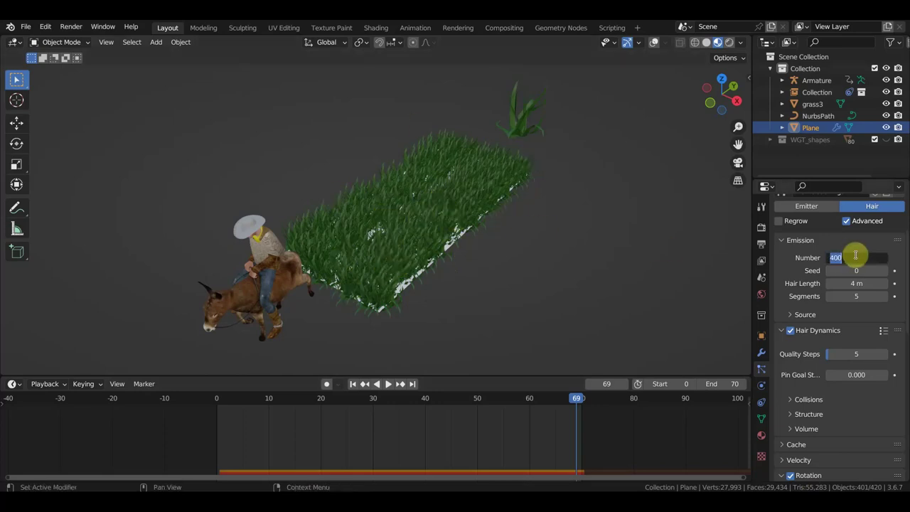
pyautogui.click(857, 258)
pyautogui.write('200')
# Reduce the grass Emission Number to 200
pyautogui.press('Return')
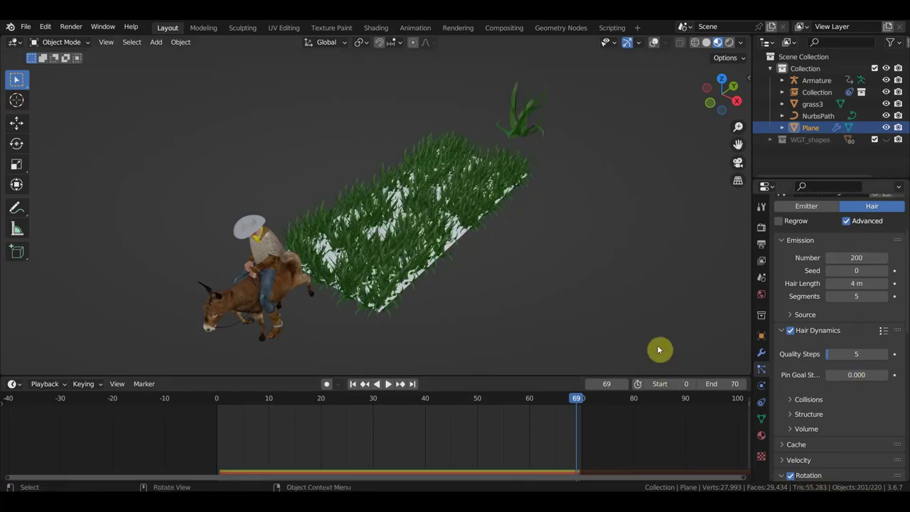
pyautogui.scroll(2, 487, 263)
pyautogui.scroll(-1, 488, 258)
pyautogui.scroll(2, 488, 255)
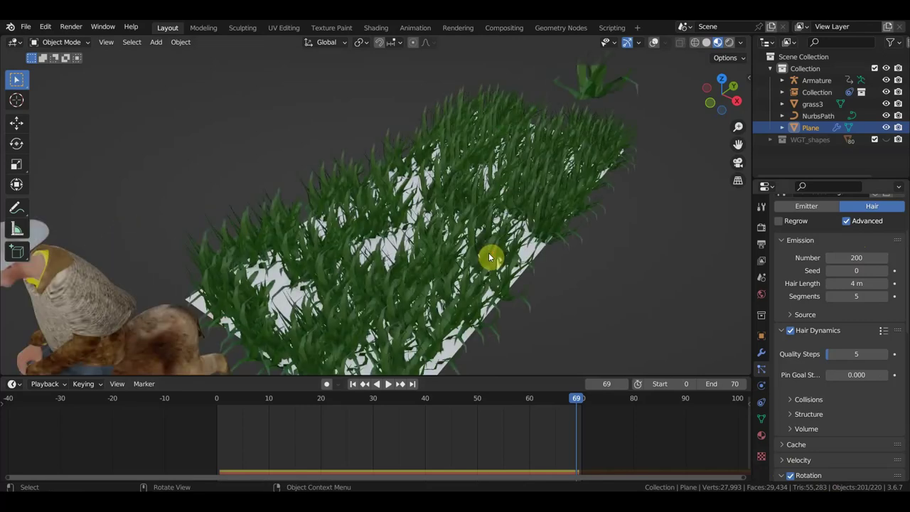
# Play the animation around the sparser patch, stopping at frame 55
pyautogui.press('space')
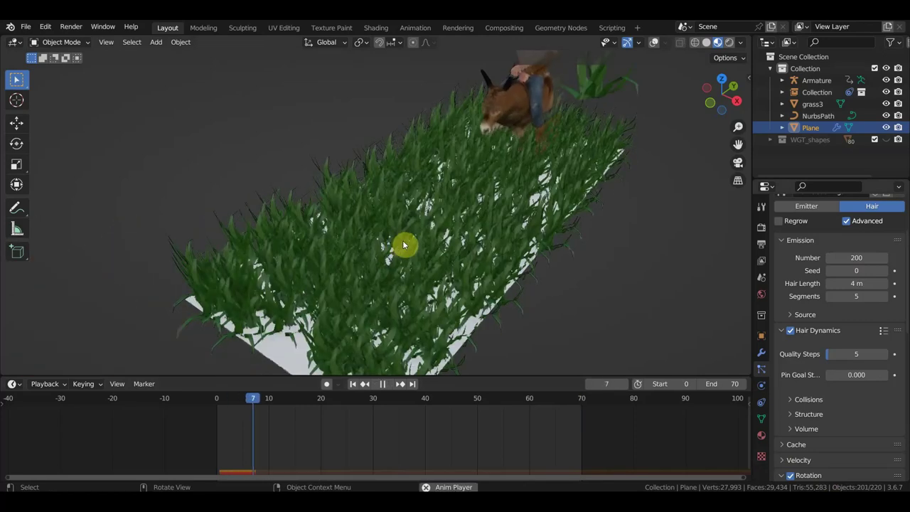
pyautogui.scroll(1, 654, 256)
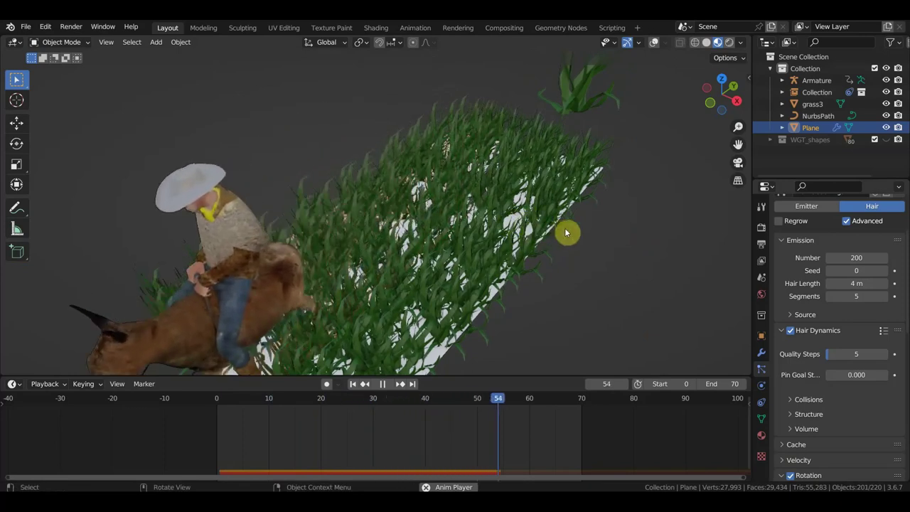
pyautogui.moveTo(488, 238); pyautogui.dragTo(500, 206, button='middle')
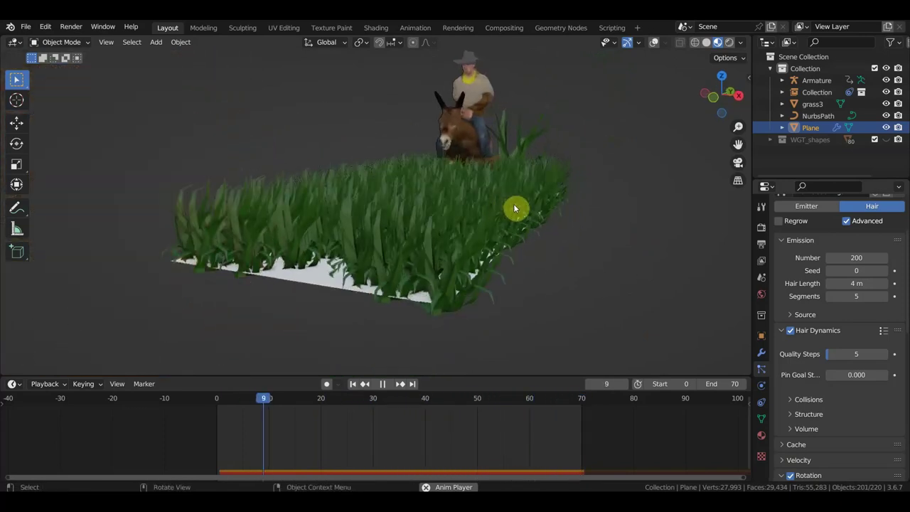
pyautogui.scroll(3, 513, 203)
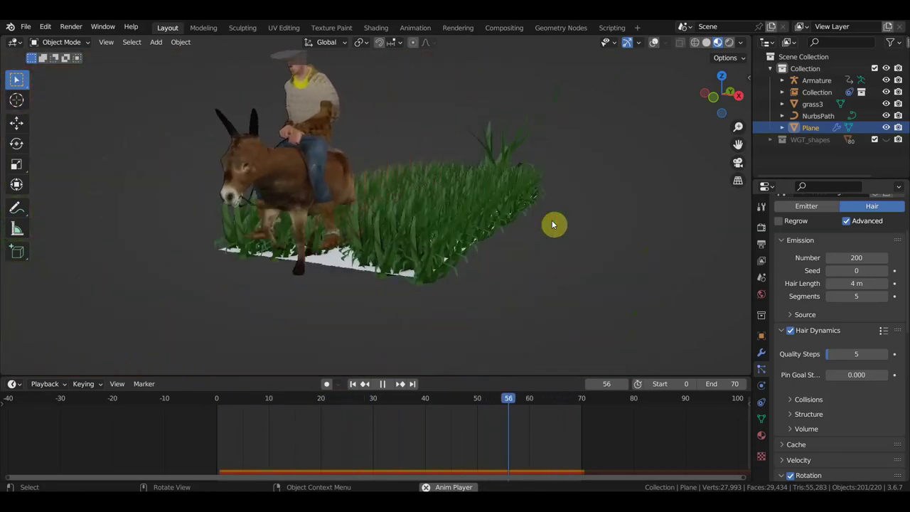
pyautogui.moveTo(552, 225); pyautogui.dragTo(608, 235, button='middle')
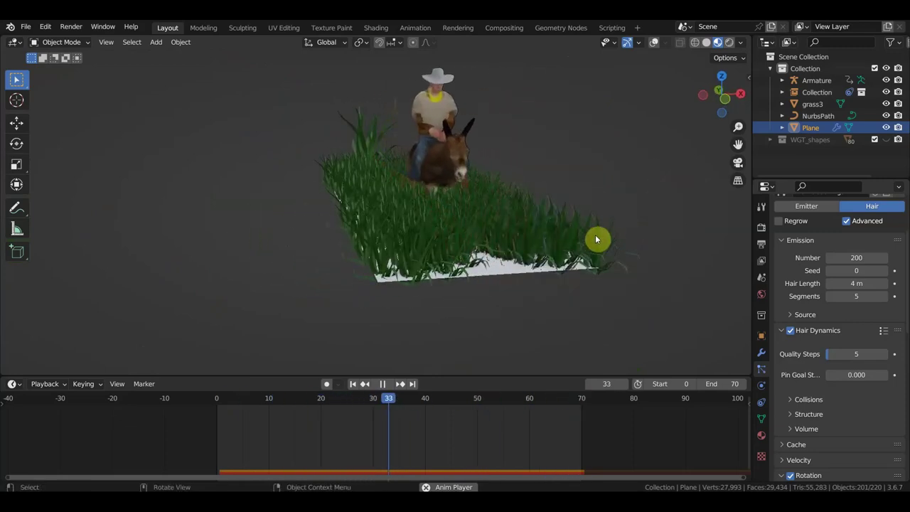
pyautogui.moveTo(596, 240); pyautogui.dragTo(450, 249, button='middle')
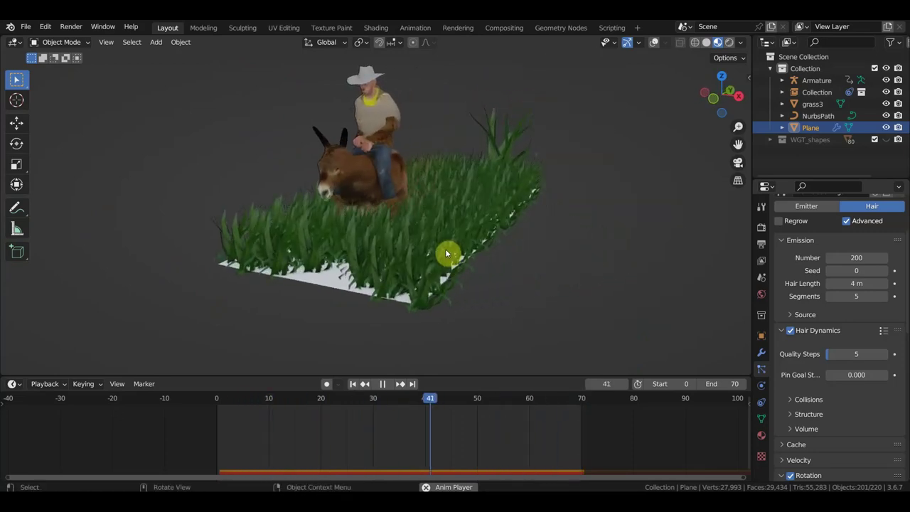
pyautogui.press('space')
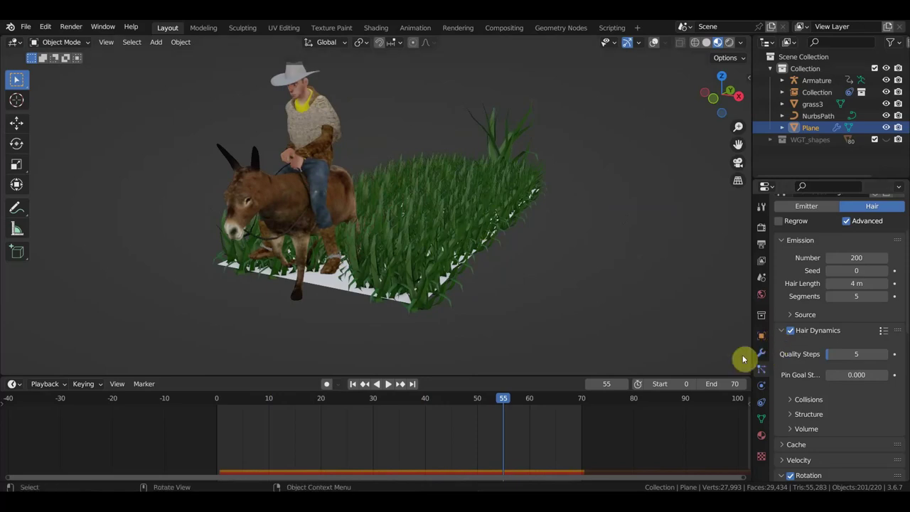
pyautogui.moveTo(596, 317)
pyautogui.mouseDown(button='middle')
pyautogui.moveTo(583, 312)
pyautogui.moveTo(593, 307)
pyautogui.moveTo(559, 320)
pyautogui.moveTo(560, 310)
pyautogui.mouseUp(button='middle')
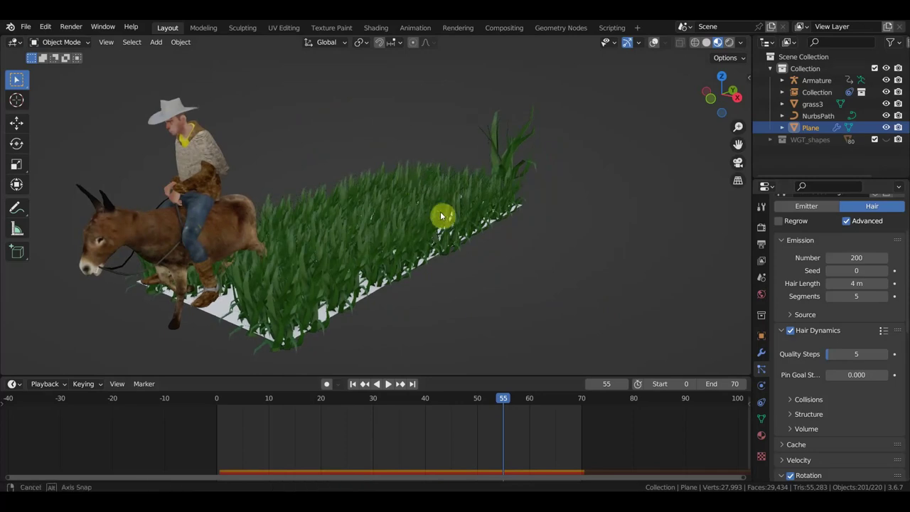
pyautogui.moveTo(443, 214)
pyautogui.mouseDown(button='middle')
pyautogui.moveTo(431, 235)
pyautogui.moveTo(436, 220)
pyautogui.mouseUp(button='middle')
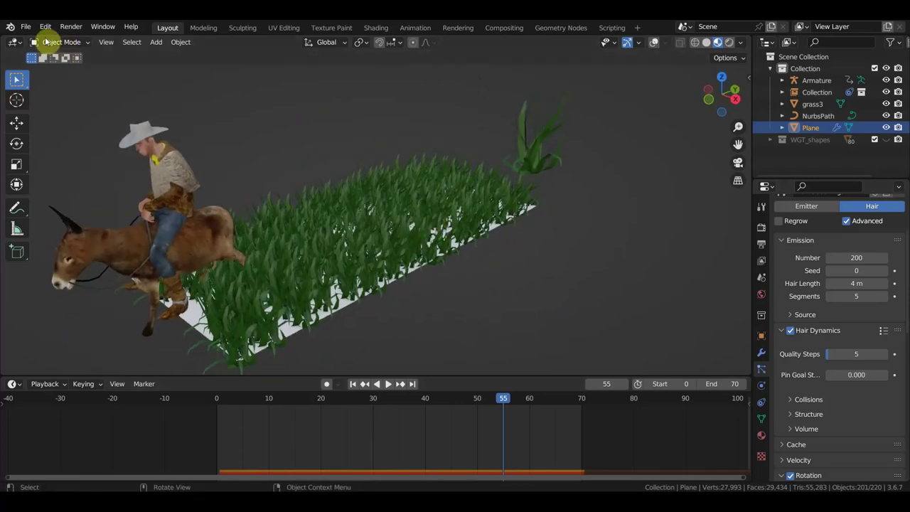
# Save the scene to the Desktop as осел по пути1.blend
pyautogui.click(26, 27)
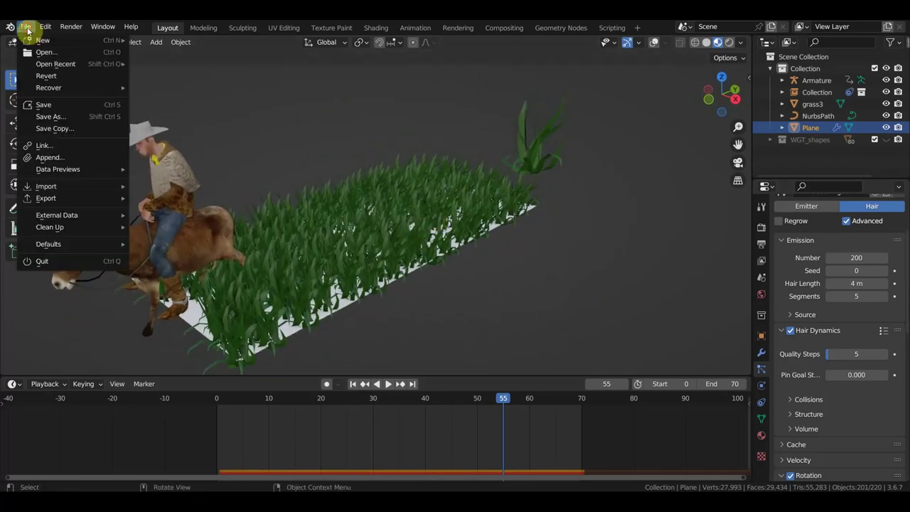
pyautogui.click(55, 117)
pyautogui.click(185, 202)
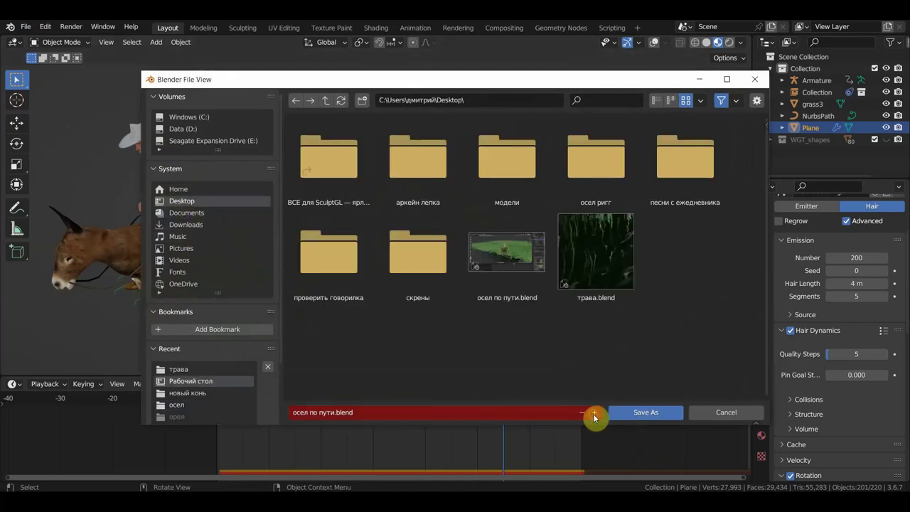
pyautogui.click(594, 412)
pyautogui.click(646, 411)
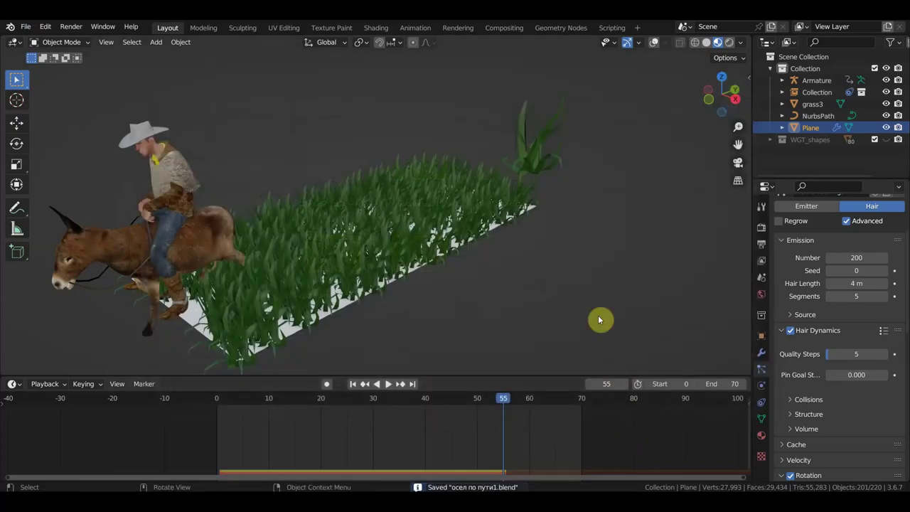
# Play the donkey rider's walk and stop it at frame 43, inside the grass field
pyautogui.press('space')
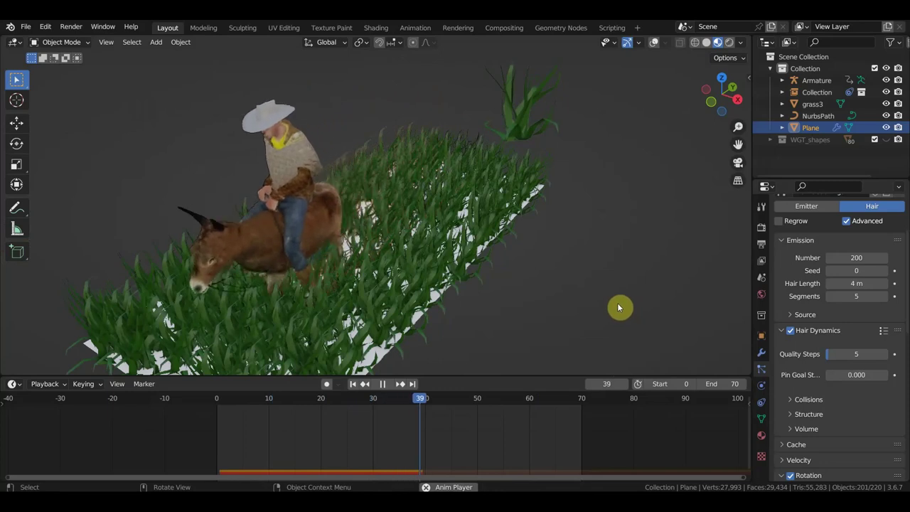
pyautogui.press('space')
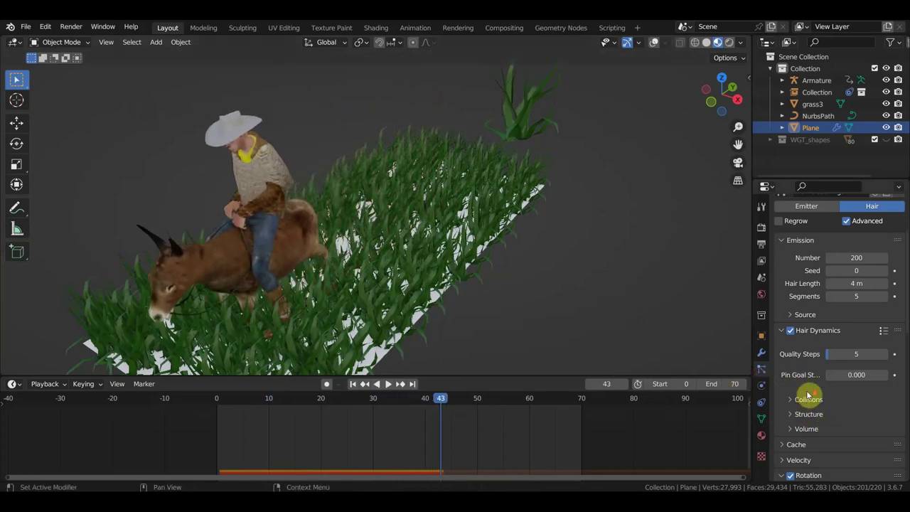
pyautogui.scroll(-2, 808, 395)
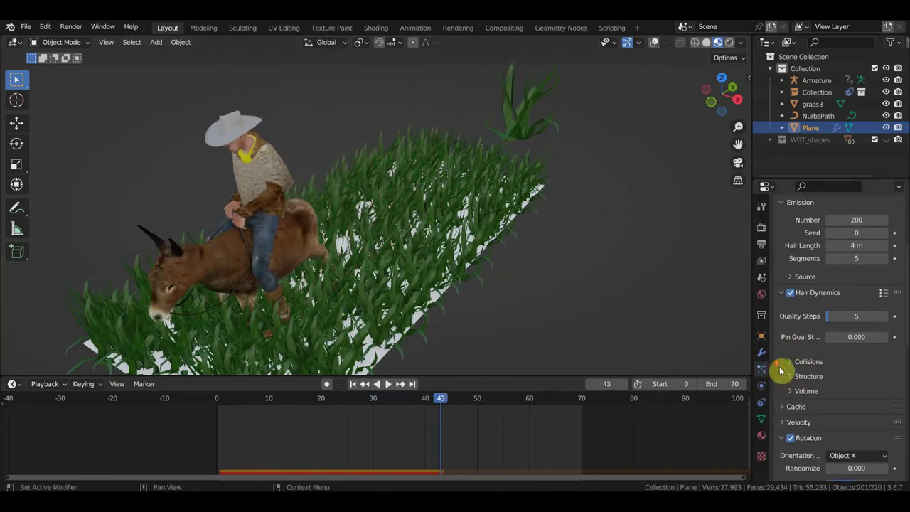
# Review the Plane's particle Render and Viewport Display settings, leaving Viewport Display collapsed
pyautogui.scroll(1, 782, 371)
pyautogui.scroll(1, 789, 369)
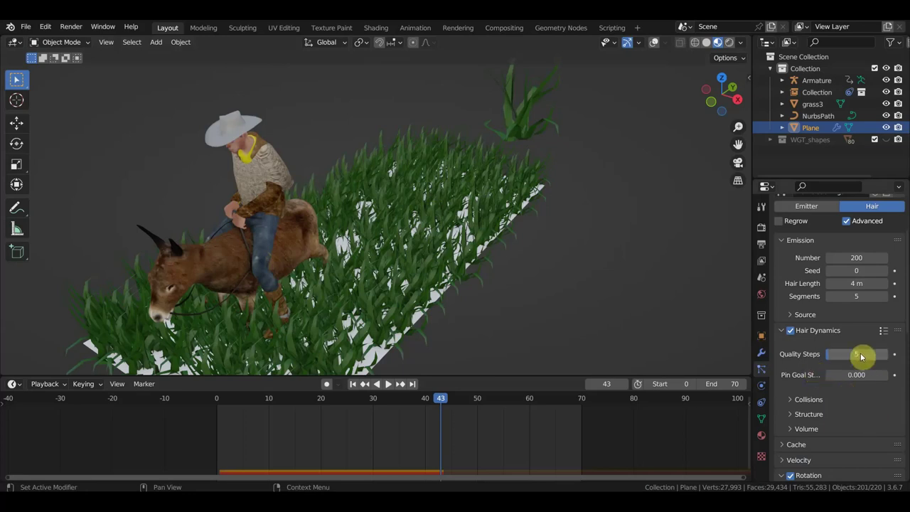
pyautogui.scroll(-3, 853, 391)
pyautogui.scroll(-2, 839, 416)
pyautogui.scroll(-2, 857, 404)
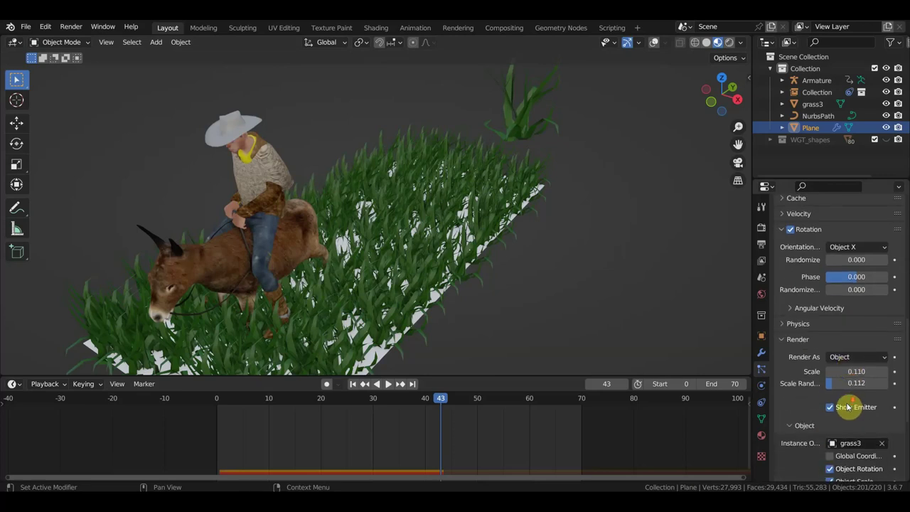
pyautogui.scroll(-2, 850, 406)
pyautogui.scroll(-1, 847, 406)
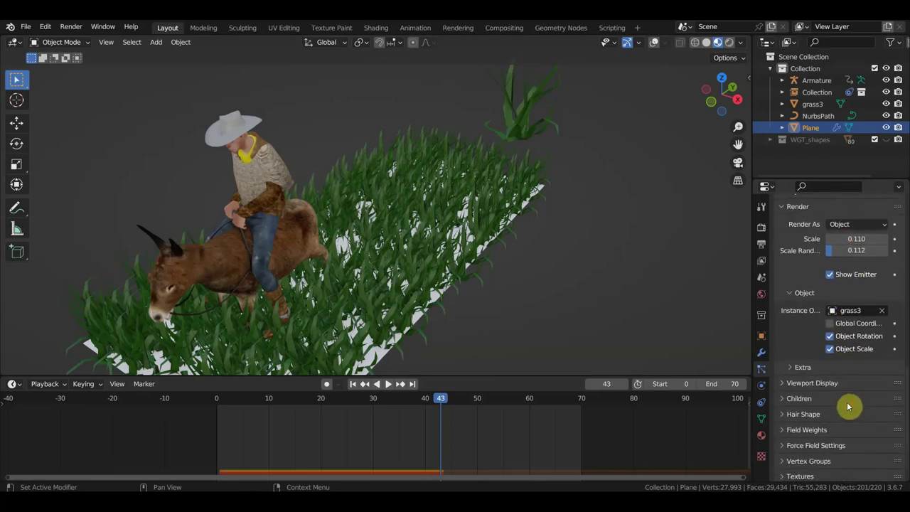
pyautogui.click(786, 385)
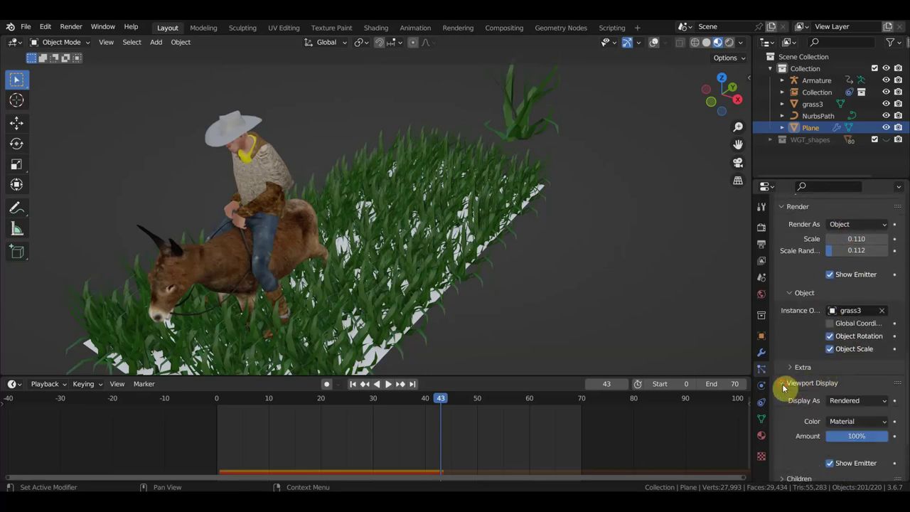
pyautogui.click(785, 384)
# Select the grass3 clump, turn viewport overlays back on, and enter Edit Mode
pyautogui.click(529, 120)
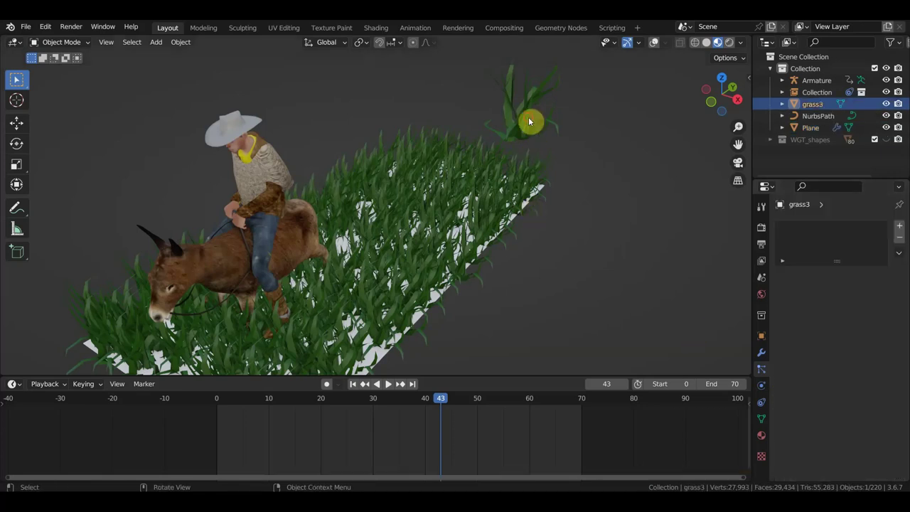
pyautogui.moveTo(577, 152)
pyautogui.mouseDown(button='middle')
pyautogui.moveTo(602, 179)
pyautogui.moveTo(633, 146)
pyautogui.mouseUp(button='middle')
pyautogui.click(654, 42)
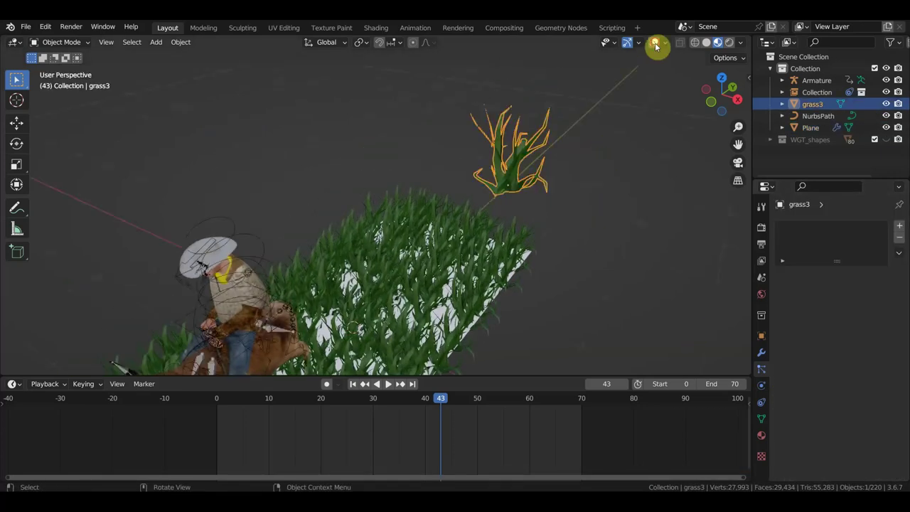
pyautogui.moveTo(623, 178)
pyautogui.mouseDown(button='middle')
pyautogui.moveTo(591, 155)
pyautogui.moveTo(502, 200)
pyautogui.mouseUp(button='middle')
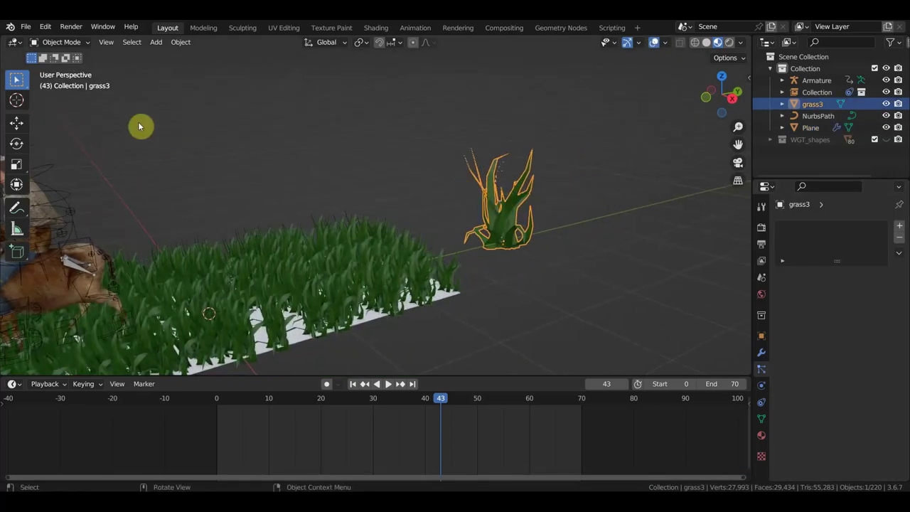
pyautogui.click(62, 43)
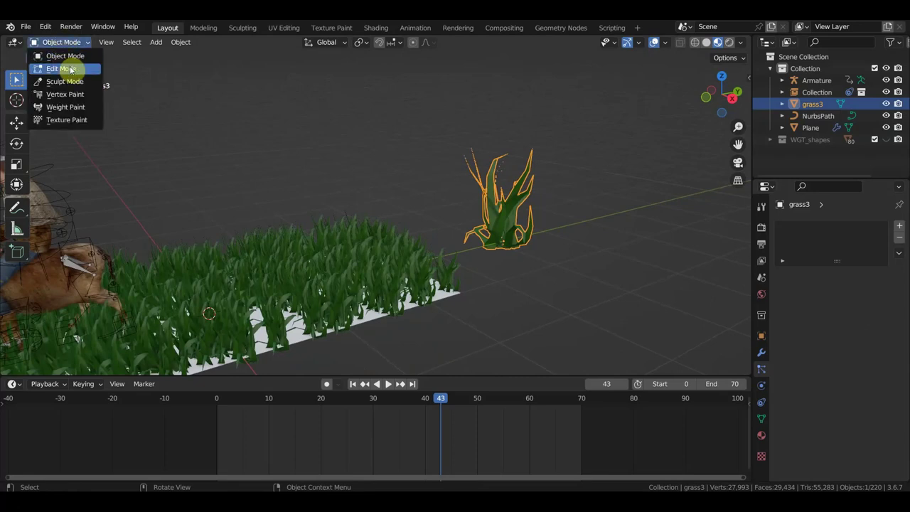
pyautogui.click(70, 69)
pyautogui.moveTo(623, 260); pyautogui.dragTo(523, 295, button='middle')
# Deselect all vertices and add a new vertex group, Group, to grass3
pyautogui.hotkey('alt', 'a')
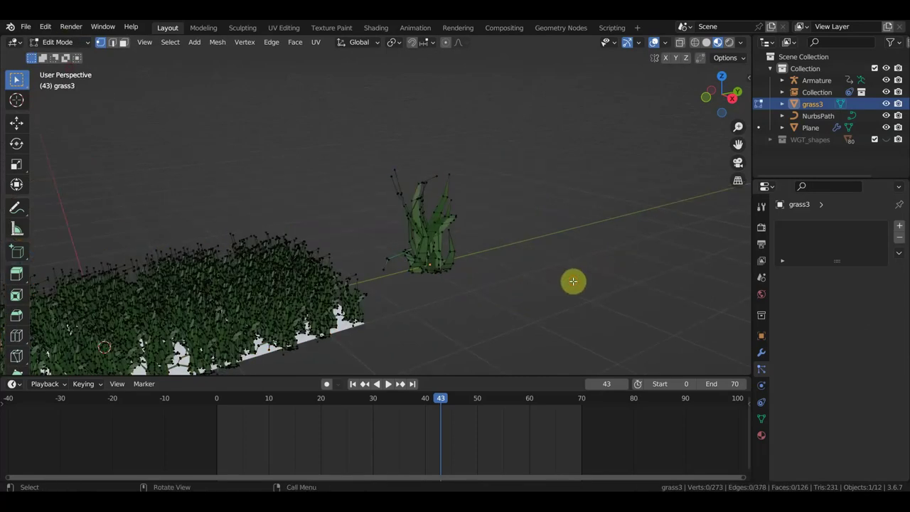
pyautogui.scroll(2, 573, 281)
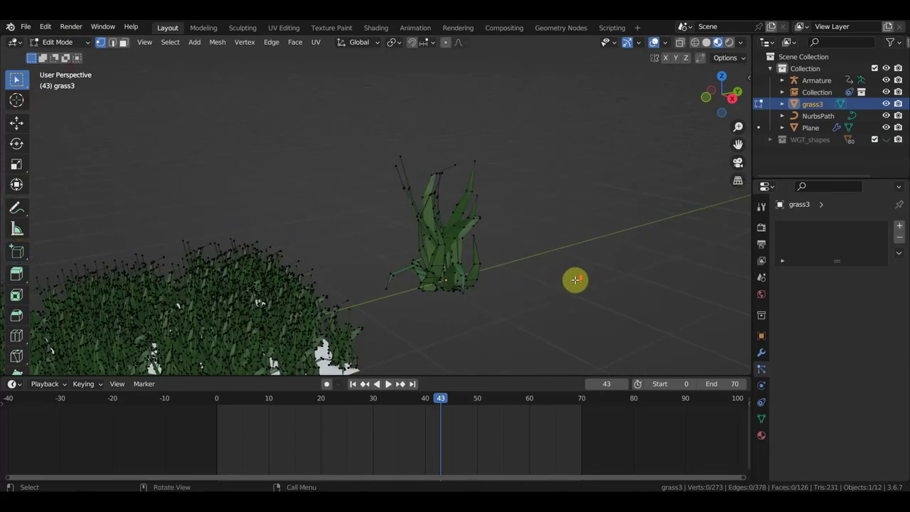
pyautogui.click(761, 418)
pyautogui.click(895, 264)
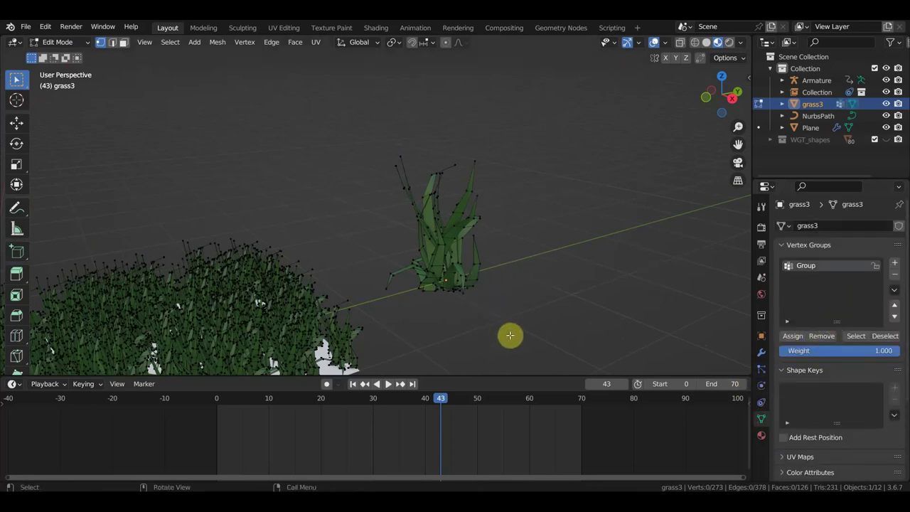
# In wireframe, box-select the blade base vertices and assign them to Group at an adjusted weight
pyautogui.click(695, 43)
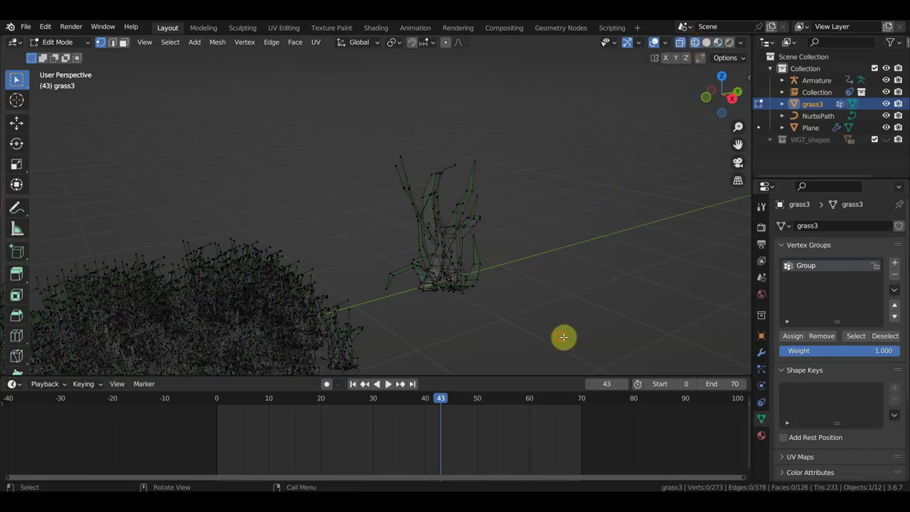
pyautogui.moveTo(563, 337); pyautogui.dragTo(404, 278)
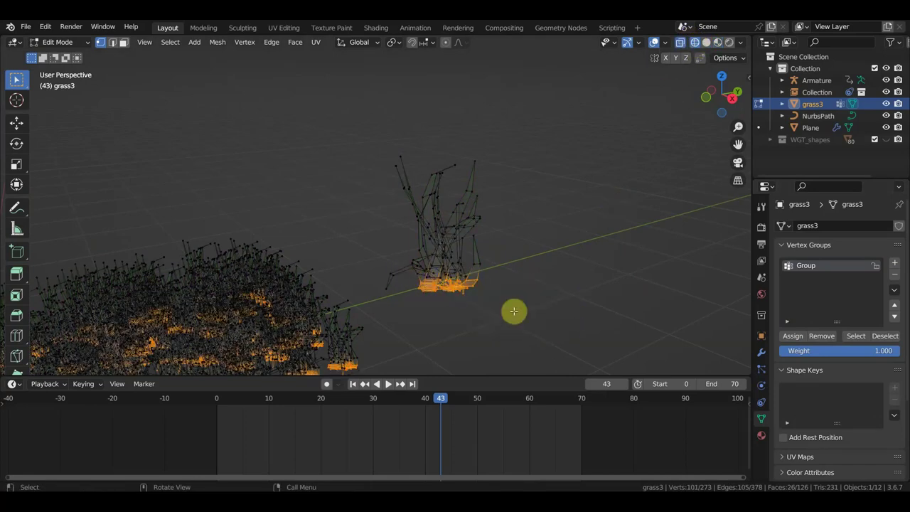
pyautogui.moveTo(524, 320); pyautogui.dragTo(387, 263)
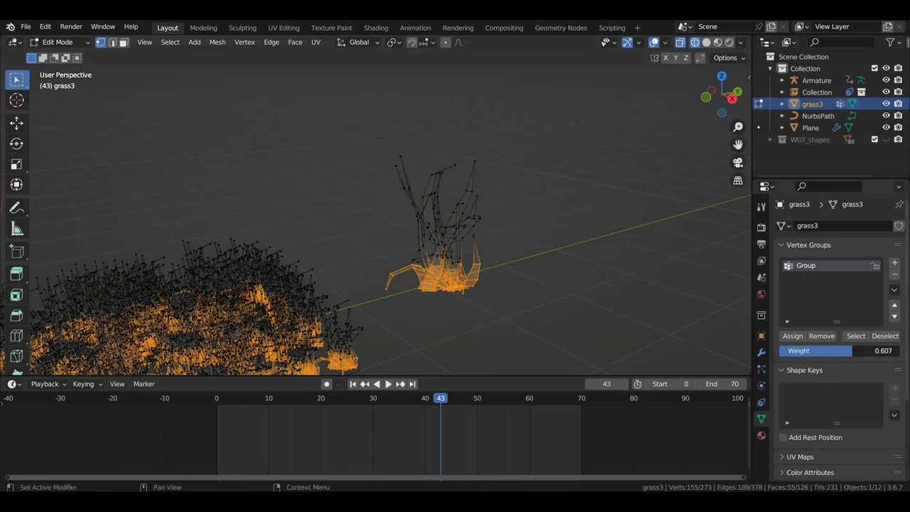
pyautogui.moveTo(797, 350); pyautogui.dragTo(800, 349)
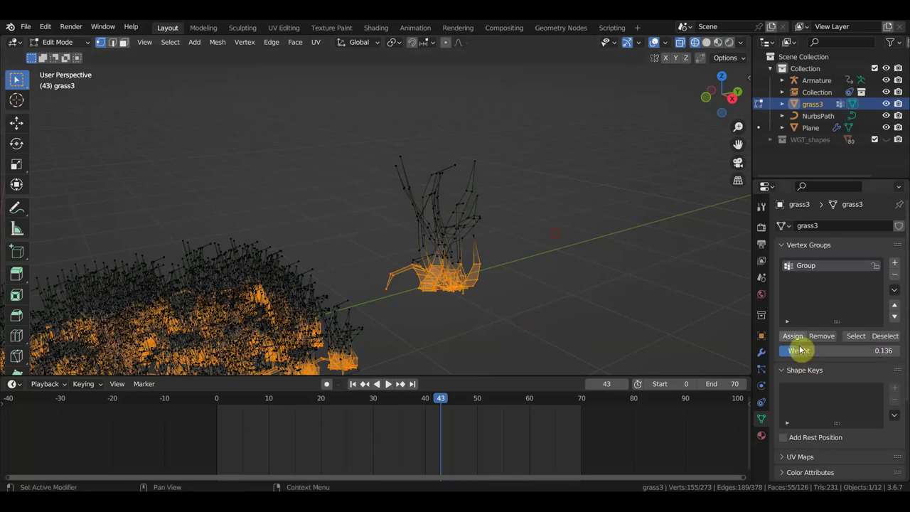
pyautogui.click(794, 337)
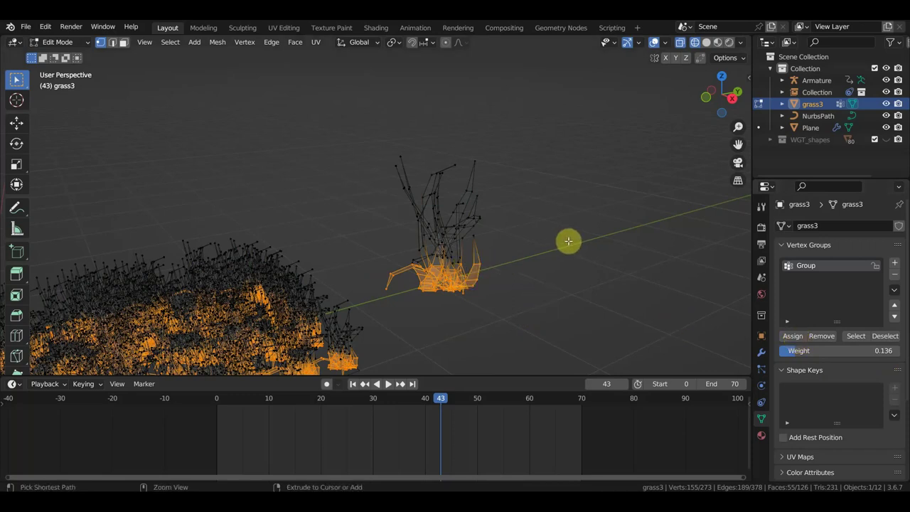
# Invert the selection to the blade tips, update their Group assignment, and return to Object Mode
pyautogui.hotkey('ctrl', 'i')
pyautogui.click(792, 339)
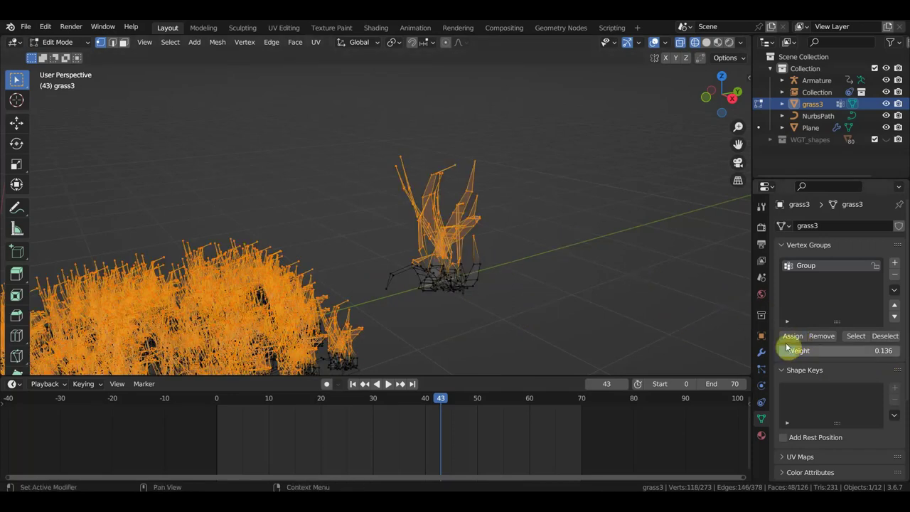
pyautogui.click(826, 344)
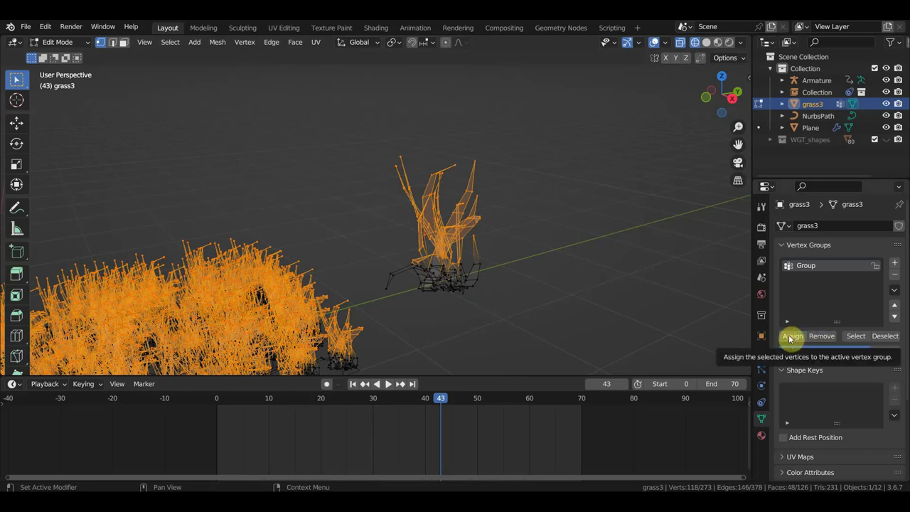
pyautogui.click(51, 41)
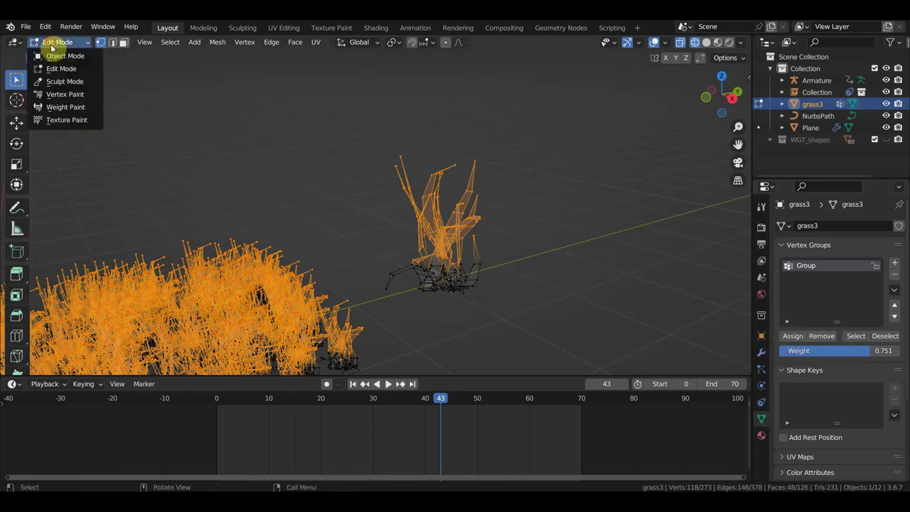
pyautogui.click(57, 54)
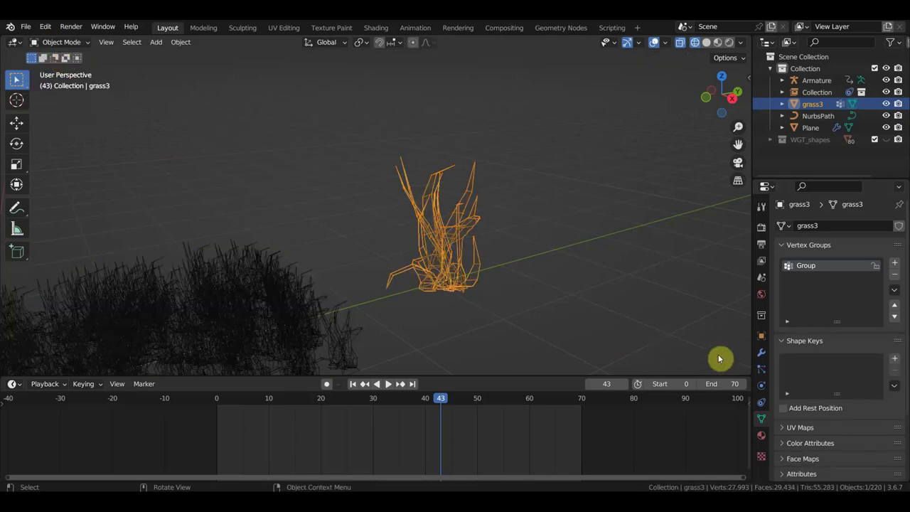
# Switch back to solid shading and add Cloth physics to the grass3 clump
pyautogui.click(708, 43)
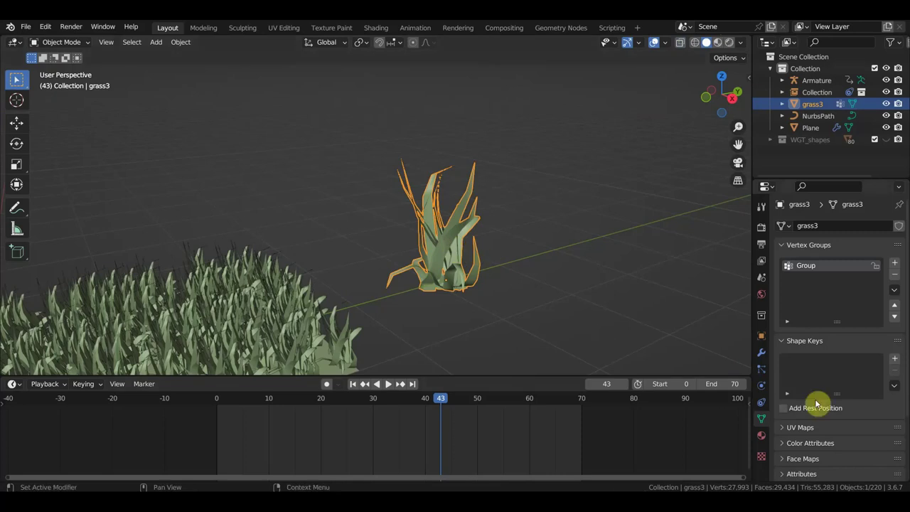
pyautogui.click(761, 401)
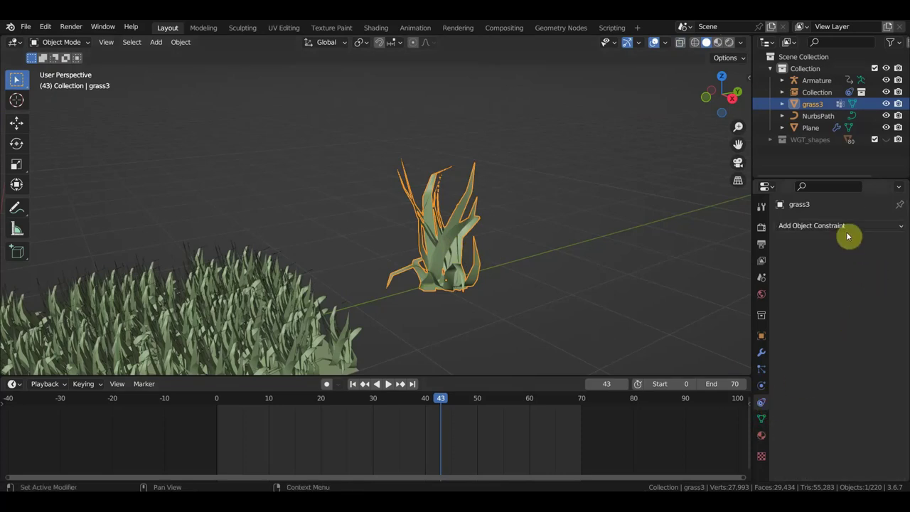
pyautogui.click(762, 385)
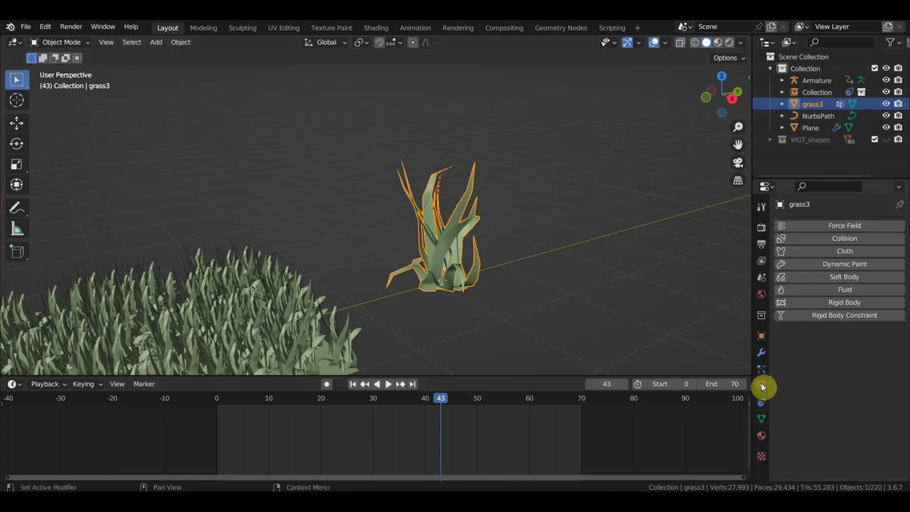
pyautogui.click(845, 252)
# Rewind to frame 0 and play the animation to test the cloth grass
pyautogui.moveTo(592, 369); pyautogui.dragTo(556, 374, button='middle')
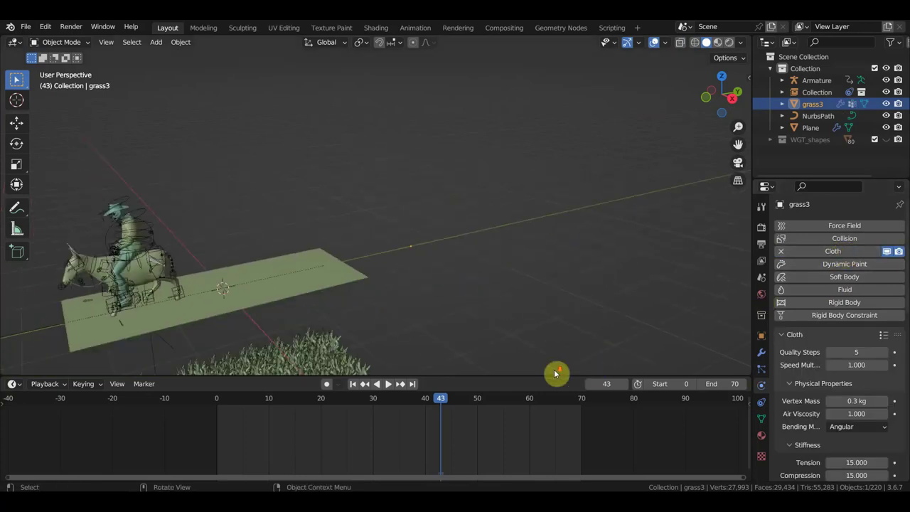
pyautogui.moveTo(596, 293)
pyautogui.mouseDown(button='middle')
pyautogui.moveTo(609, 270)
pyautogui.moveTo(543, 300)
pyautogui.moveTo(650, 246)
pyautogui.moveTo(454, 323)
pyautogui.mouseUp(button='middle')
pyautogui.click(220, 402)
pyautogui.press('space')
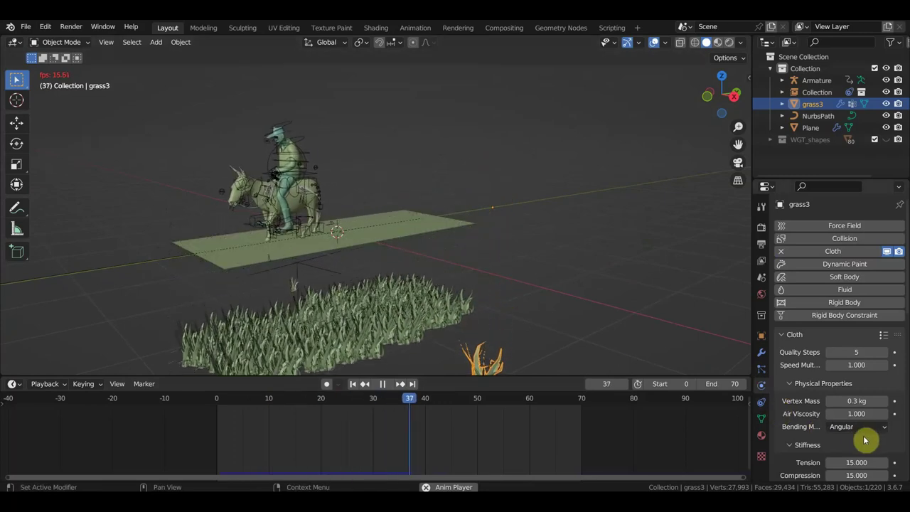
pyautogui.press('space')
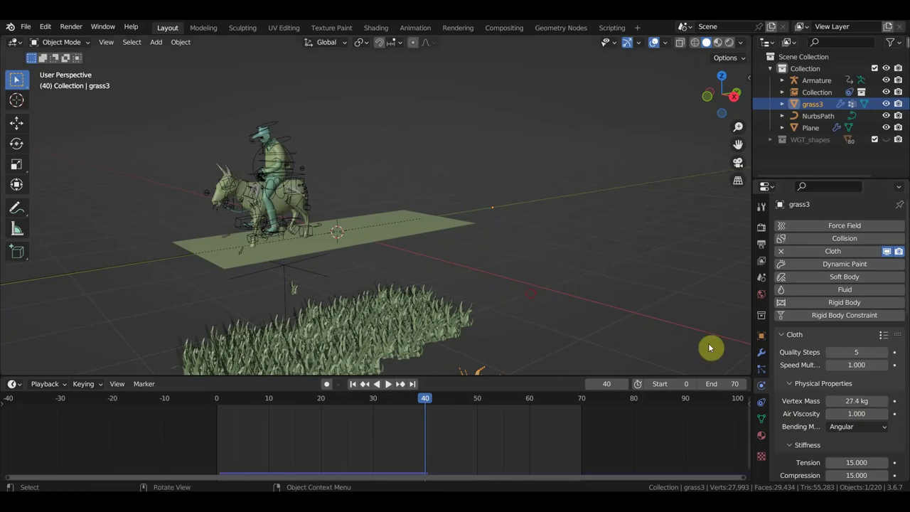
pyautogui.press('space')
pyautogui.press('space')
# Swap grass3's Cloth for Collision physics and replay the walk to frame 44
pyautogui.click(220, 400)
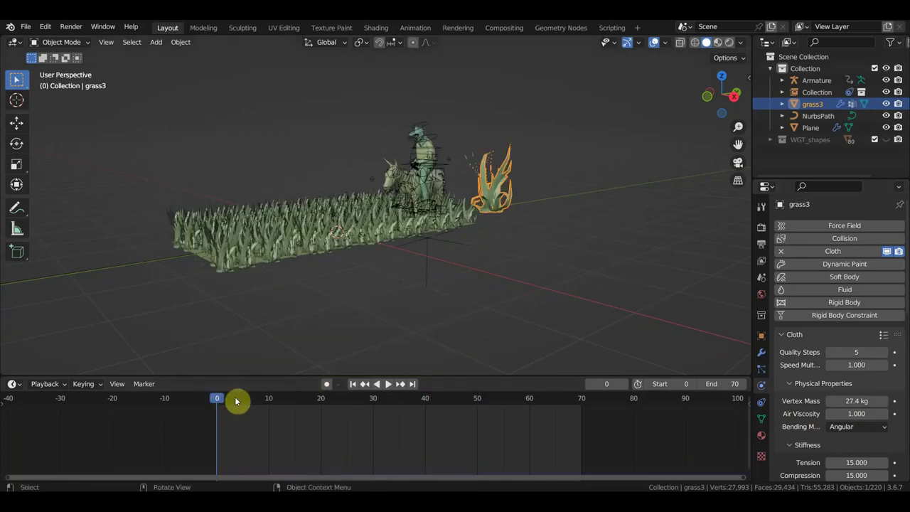
pyautogui.press('space')
pyautogui.press('space')
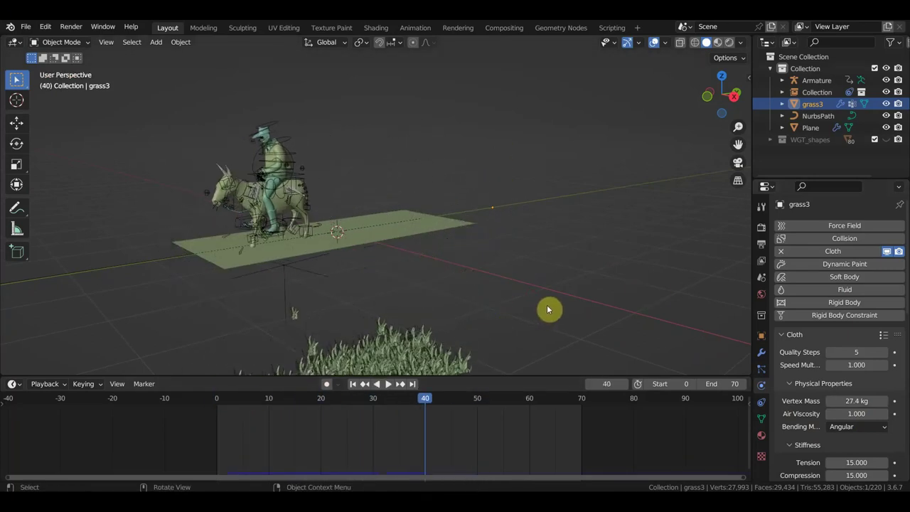
pyautogui.click(781, 251)
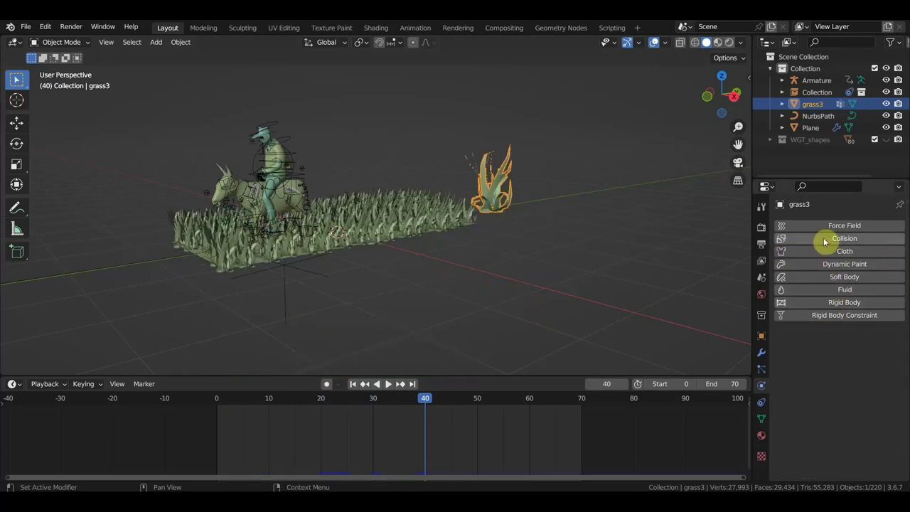
pyautogui.click(852, 241)
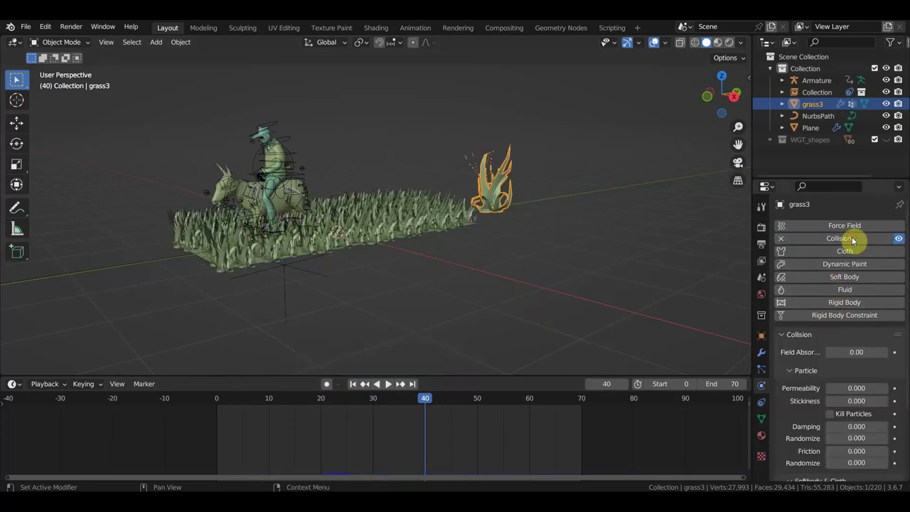
pyautogui.press('space')
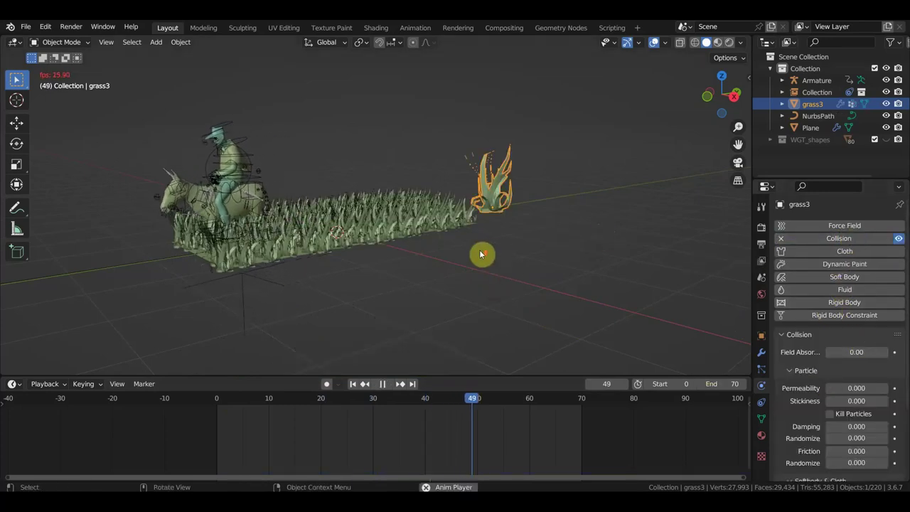
pyautogui.moveTo(481, 253); pyautogui.dragTo(532, 273, button='middle')
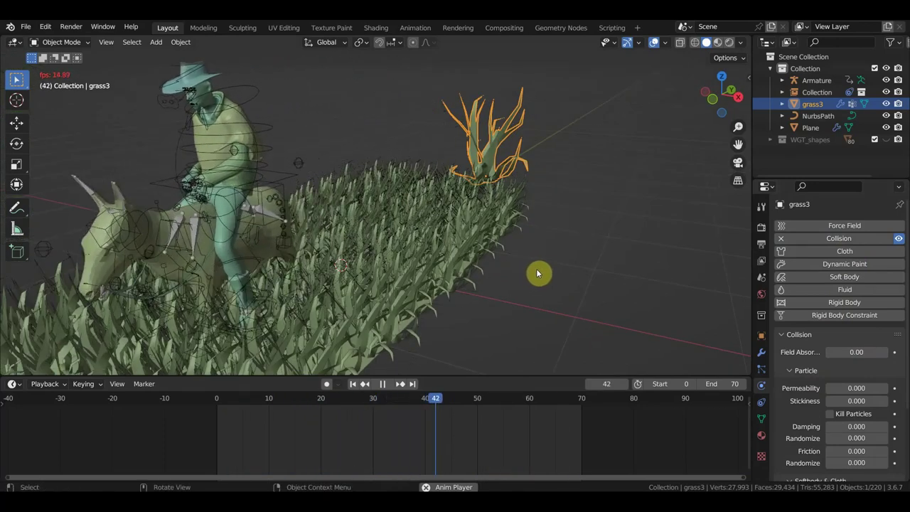
pyautogui.press('space')
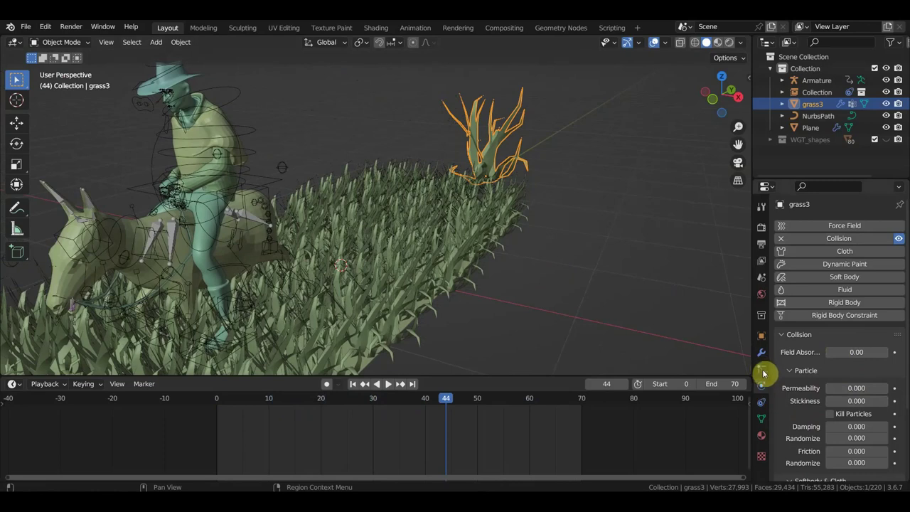
pyautogui.click(762, 370)
pyautogui.click(463, 235)
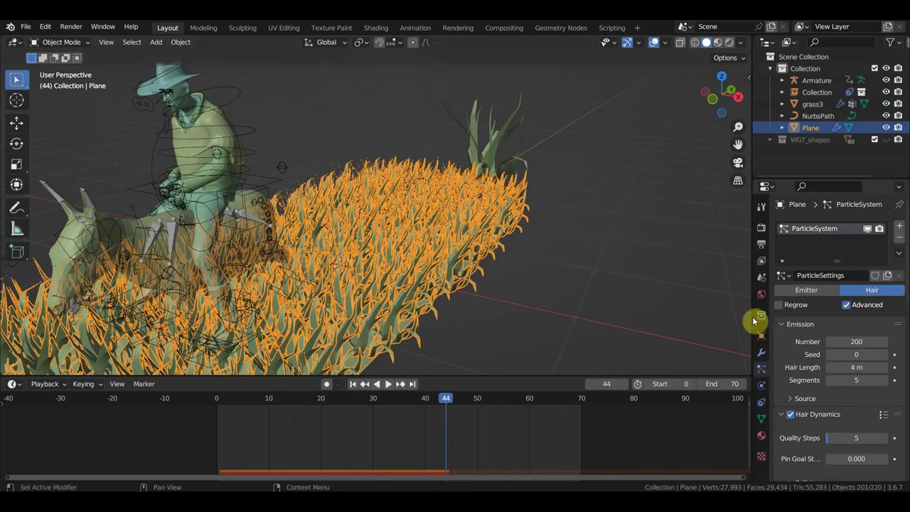
pyautogui.scroll(-5, 868, 422)
pyautogui.scroll(-5, 857, 427)
pyautogui.scroll(-6, 857, 426)
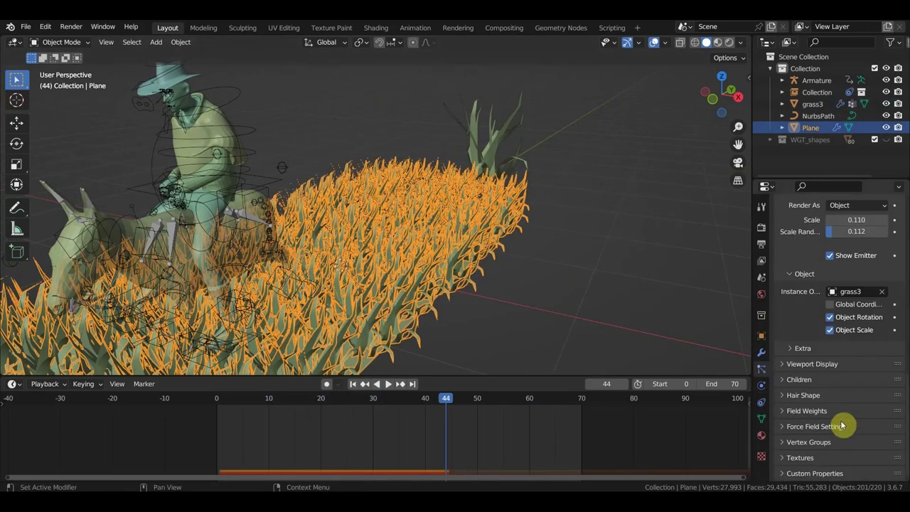
pyautogui.click(803, 442)
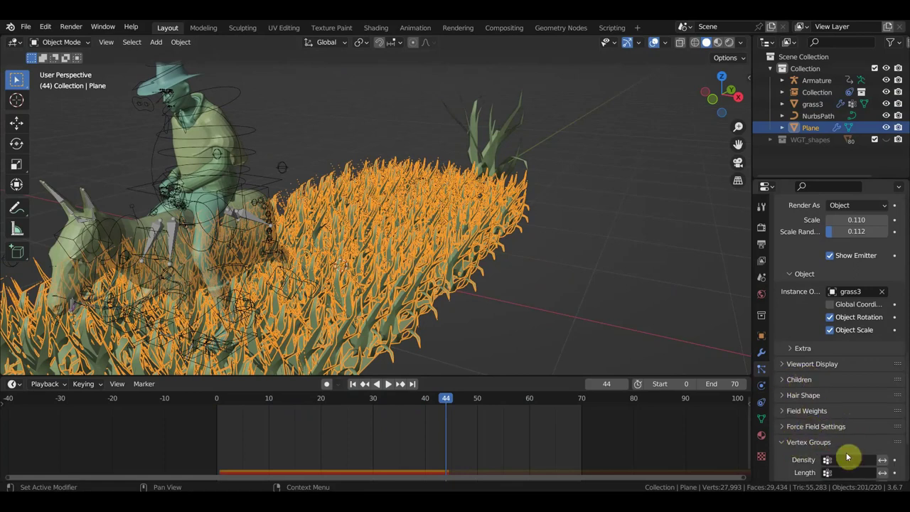
pyautogui.click(848, 459)
pyautogui.scroll(-2, 787, 469)
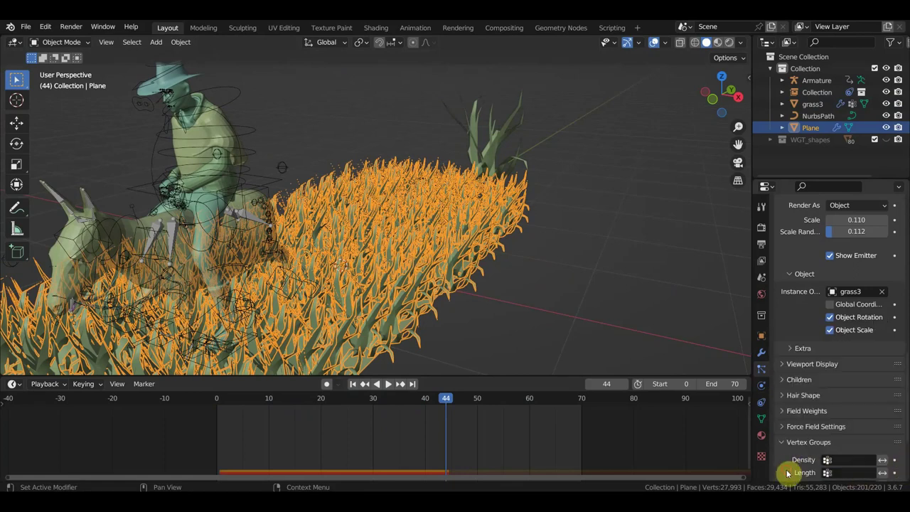
pyautogui.scroll(-3, 843, 445)
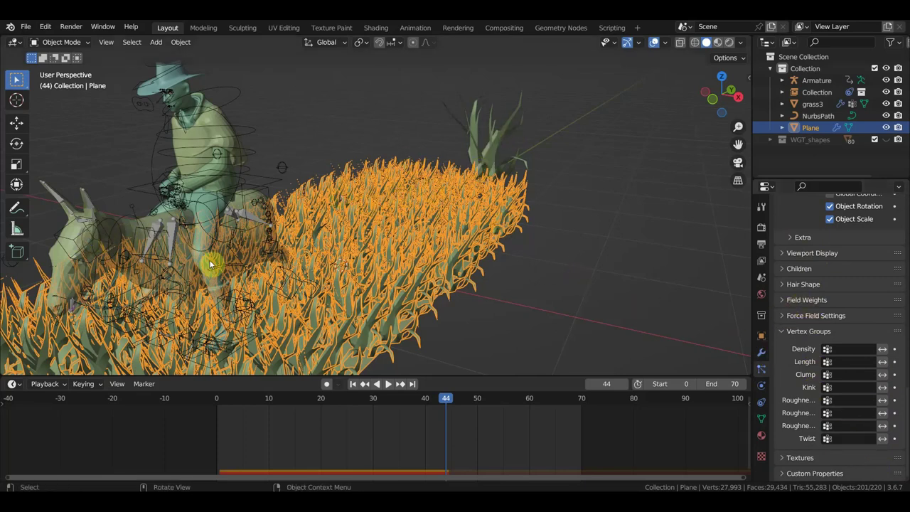
pyautogui.click(487, 151)
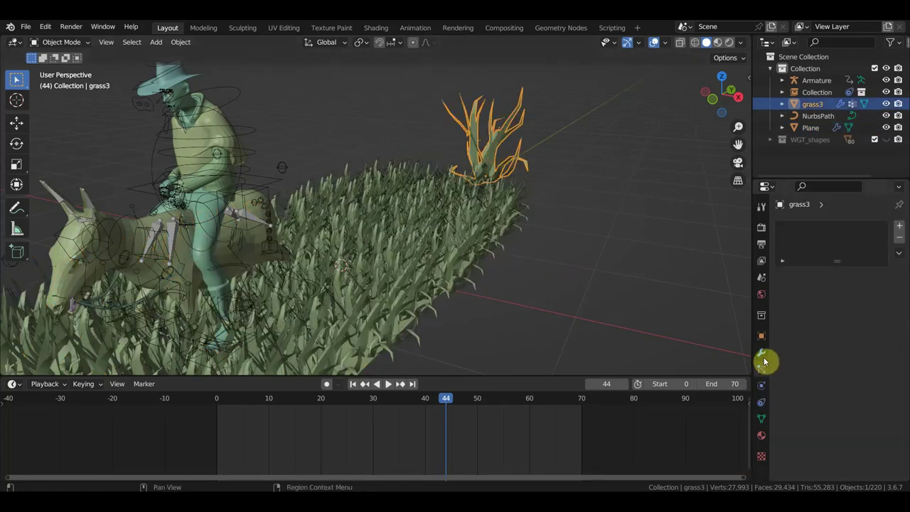
# Re-add Cloth physics to grass3 and pin it to the vertex group Group
pyautogui.click(761, 386)
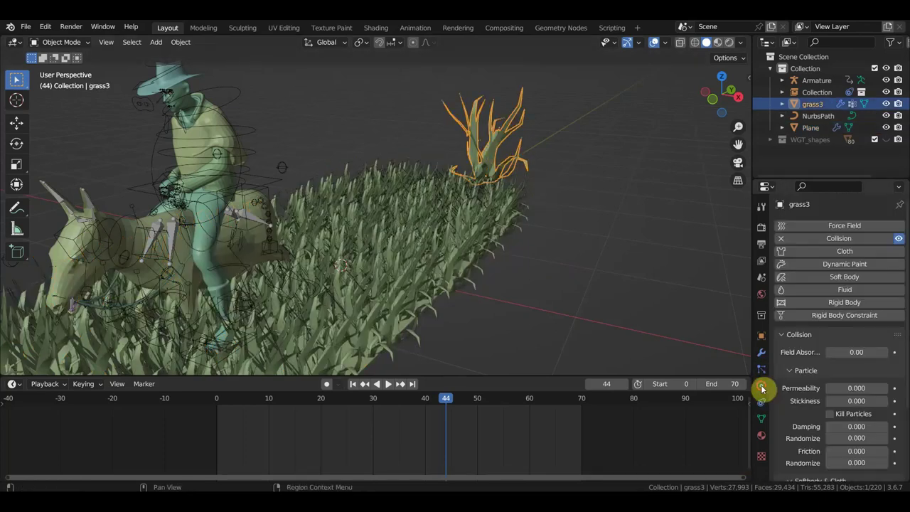
pyautogui.click(827, 254)
pyautogui.scroll(-6, 869, 368)
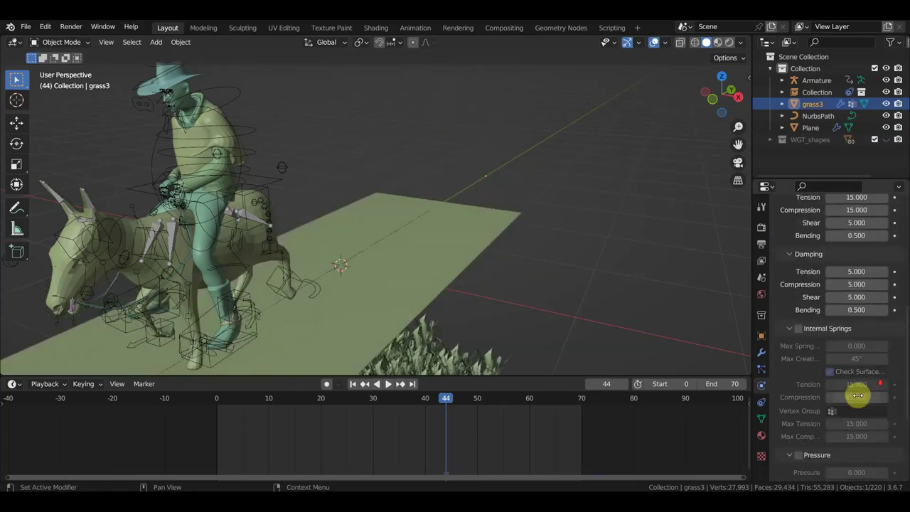
pyautogui.scroll(-4, 857, 393)
pyautogui.scroll(-2, 857, 400)
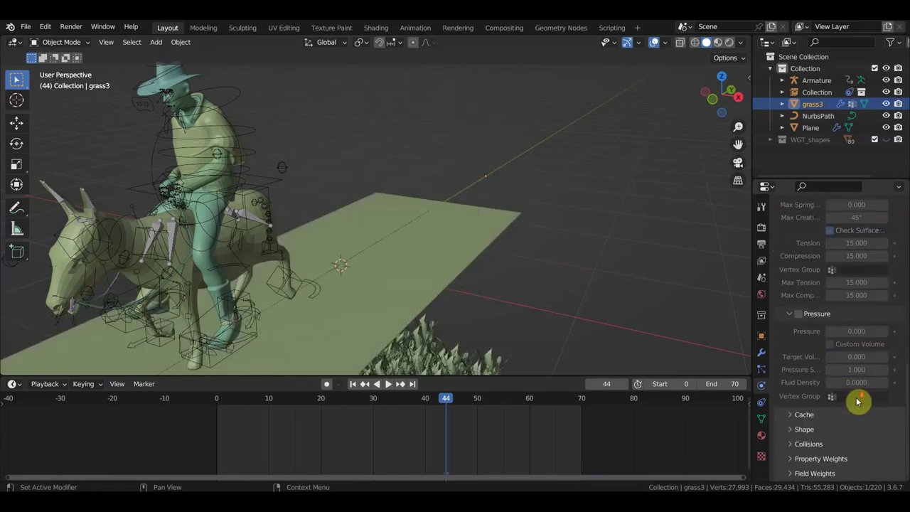
pyautogui.click(790, 430)
pyautogui.click(873, 448)
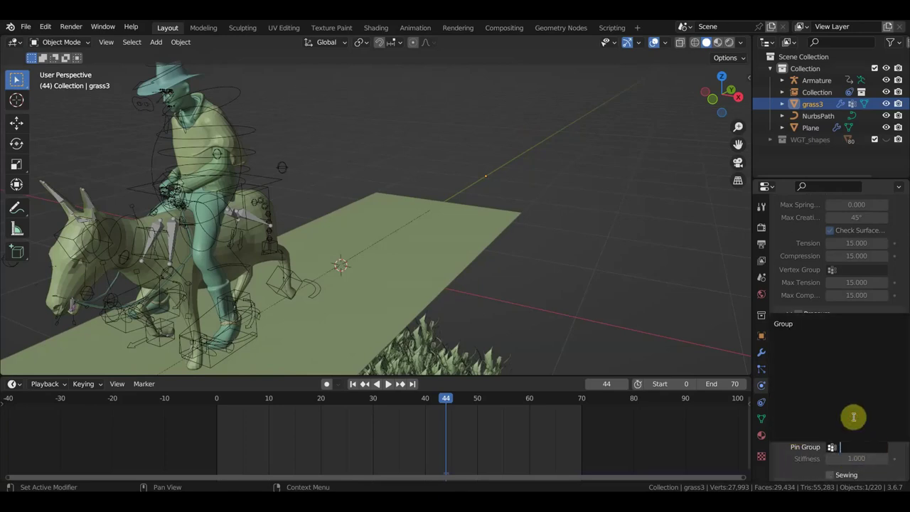
pyautogui.click(784, 325)
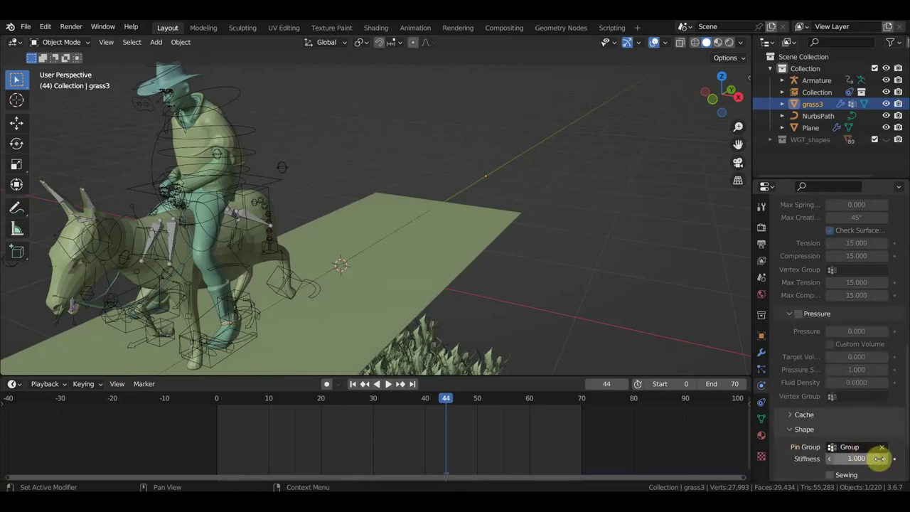
# Play the animation to test the pinned grass, with viewport overlays hidden
pyautogui.scroll(-2, 865, 434)
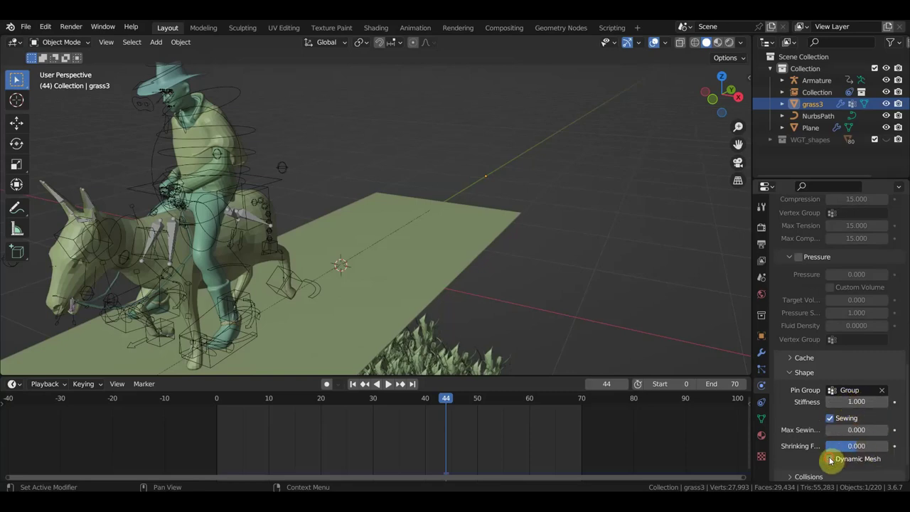
pyautogui.press('space')
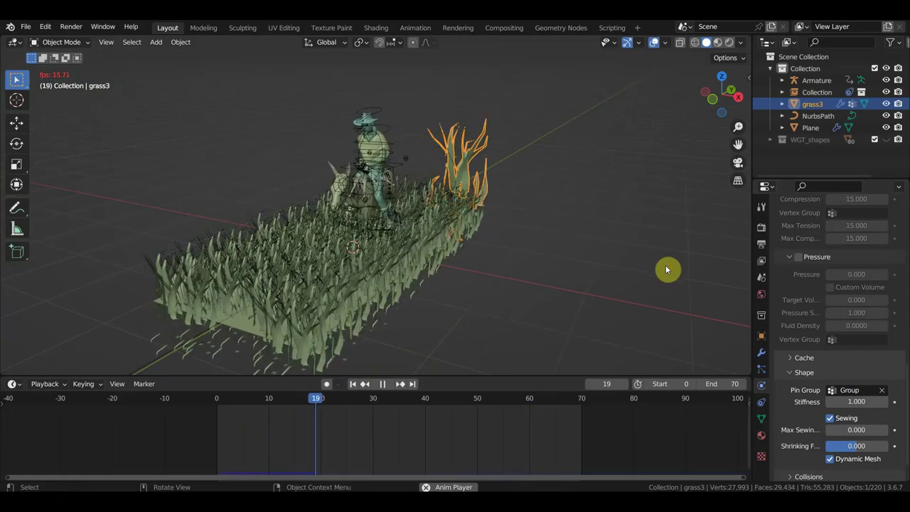
pyautogui.scroll(2, 666, 268)
pyautogui.scroll(3, 650, 264)
pyautogui.scroll(2, 647, 264)
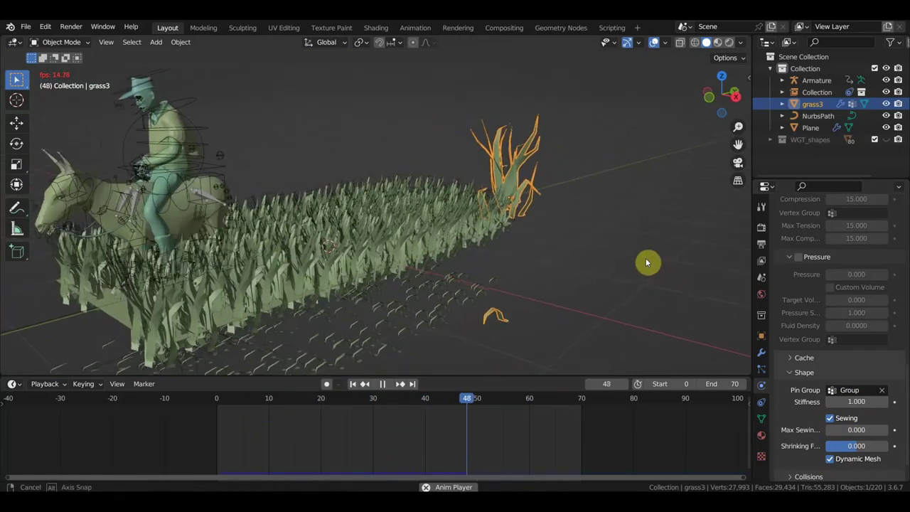
pyautogui.scroll(2, 386, 308)
pyautogui.scroll(-4, 413, 302)
pyautogui.moveTo(435, 297); pyautogui.dragTo(504, 303, button='middle')
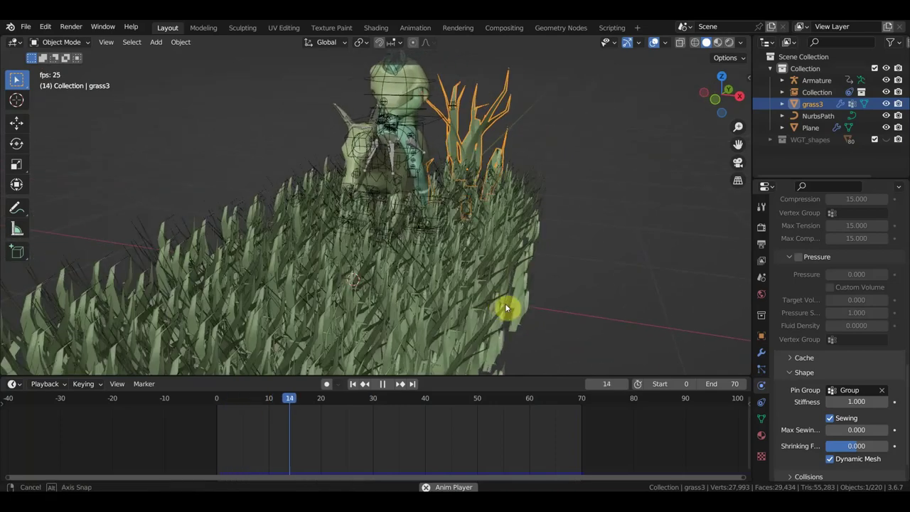
pyautogui.scroll(2, 502, 304)
pyautogui.scroll(2, 567, 246)
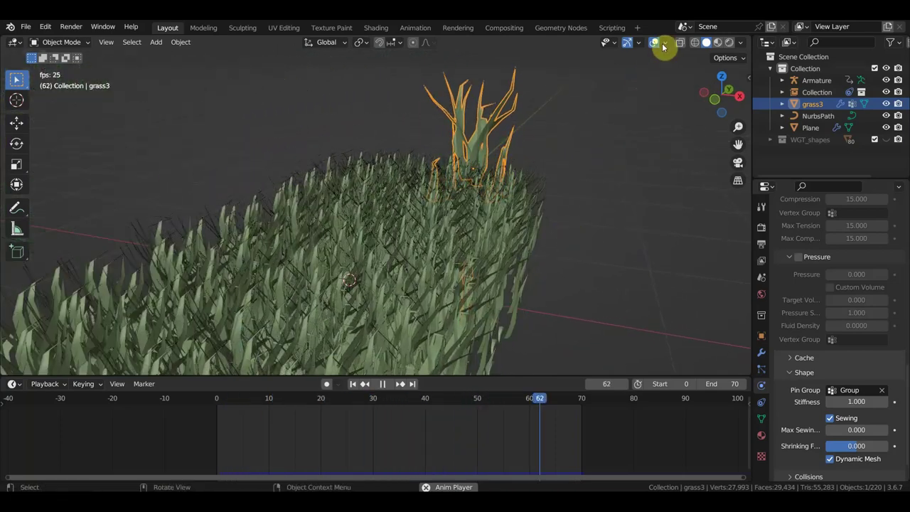
pyautogui.click(654, 42)
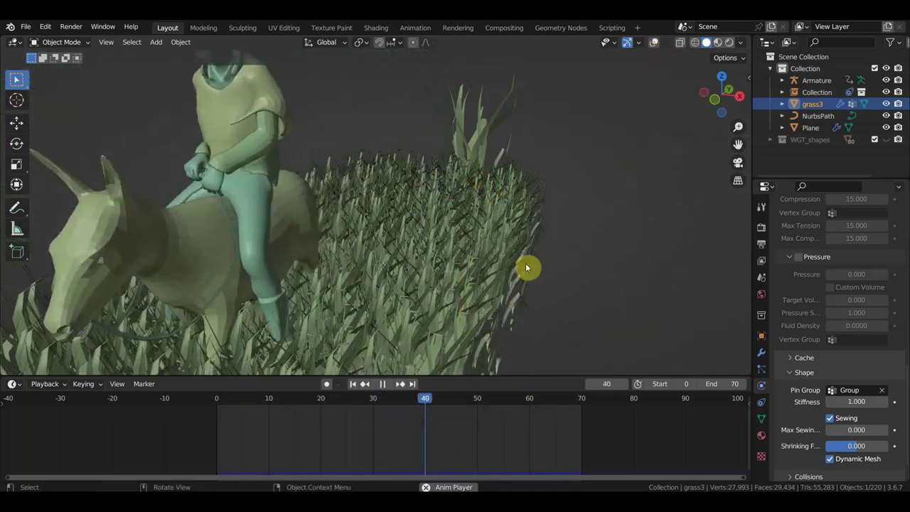
# Set cloth max sewing distance to about 2.8, pin stiffness 34.5, and shrinking factor about 0.478
pyautogui.moveTo(856, 429); pyautogui.dragTo(881, 429)
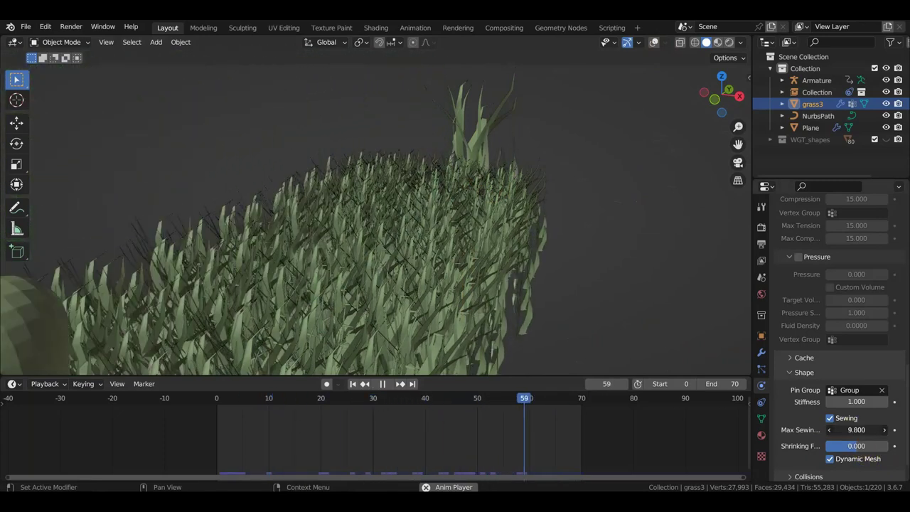
pyautogui.moveTo(857, 429); pyautogui.dragTo(825, 430)
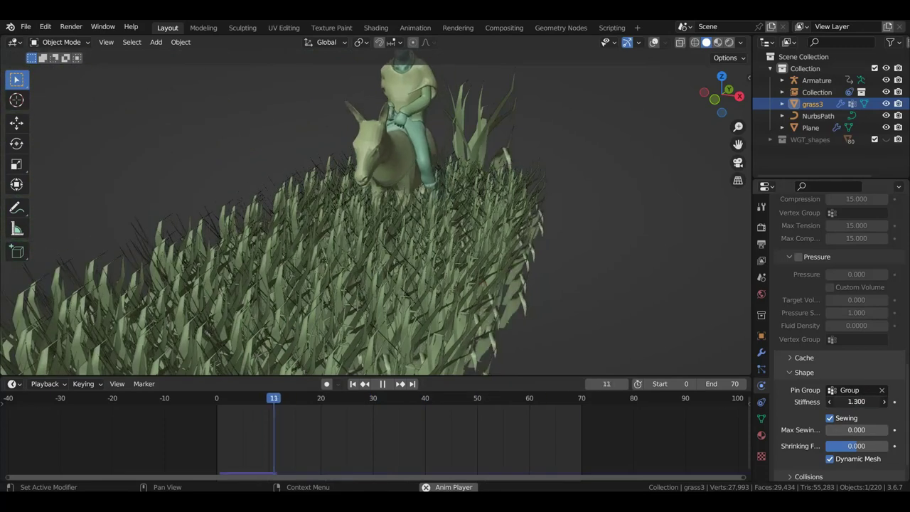
pyautogui.moveTo(862, 402)
pyautogui.mouseDown()
pyautogui.moveTo(882, 402)
pyautogui.moveTo(835, 401)
pyautogui.moveTo(885, 402)
pyautogui.mouseUp()
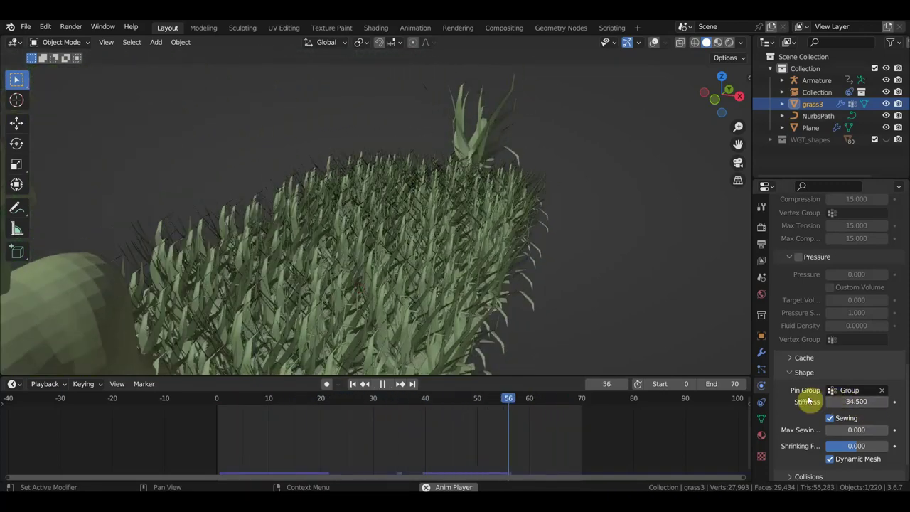
pyautogui.moveTo(641, 318); pyautogui.dragTo(645, 317, button='middle')
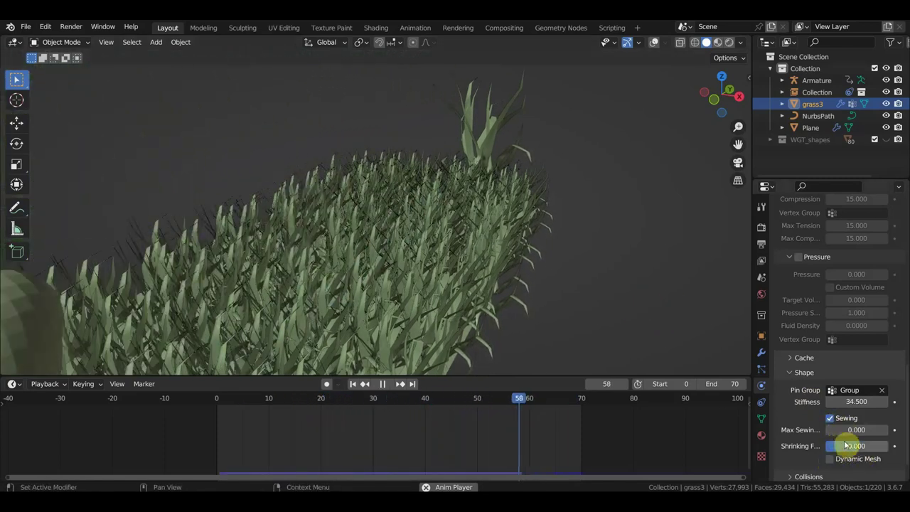
pyautogui.moveTo(857, 447); pyautogui.dragTo(873, 449)
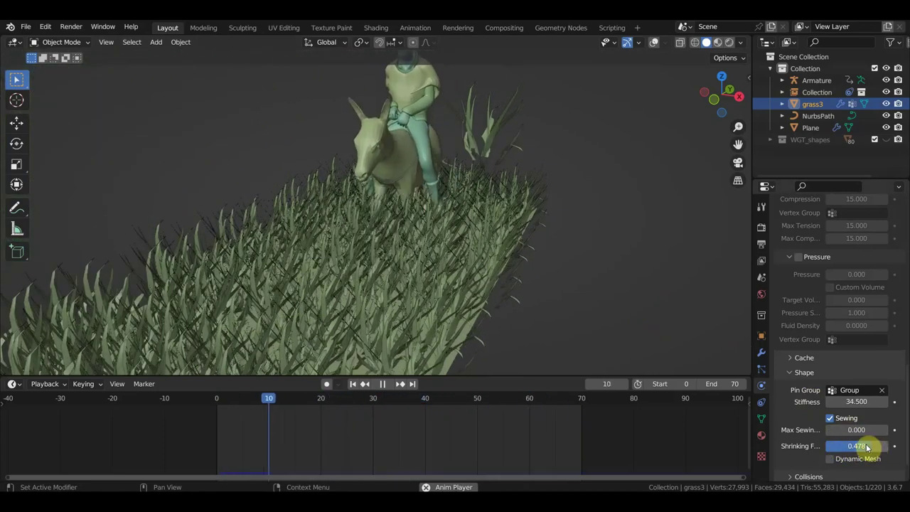
pyautogui.scroll(4, 824, 356)
pyautogui.scroll(4, 830, 351)
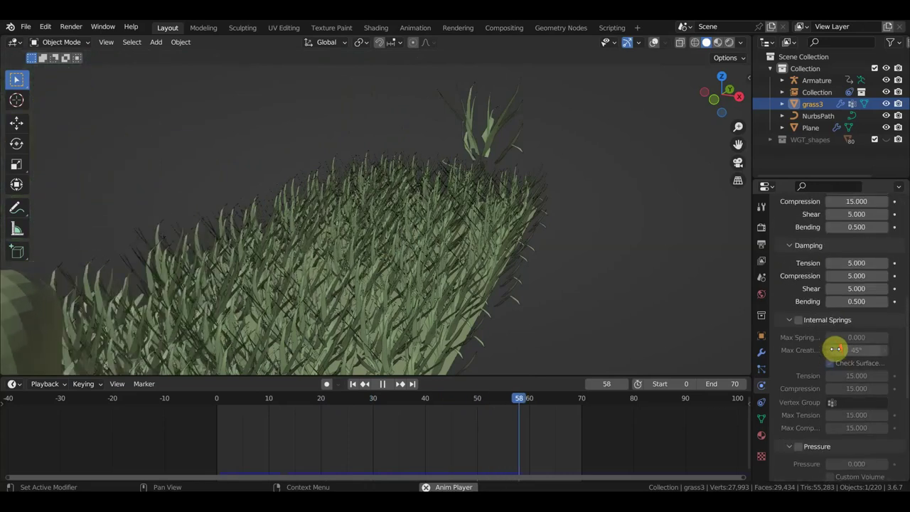
pyautogui.scroll(3, 832, 352)
pyautogui.scroll(4, 835, 352)
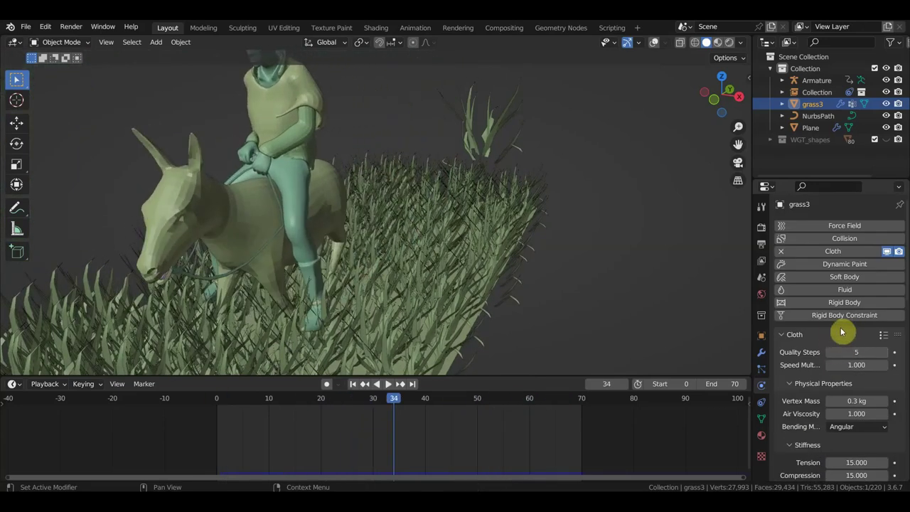
# Select the Plane and set its rigid body collision source to Deform
pyautogui.click(763, 352)
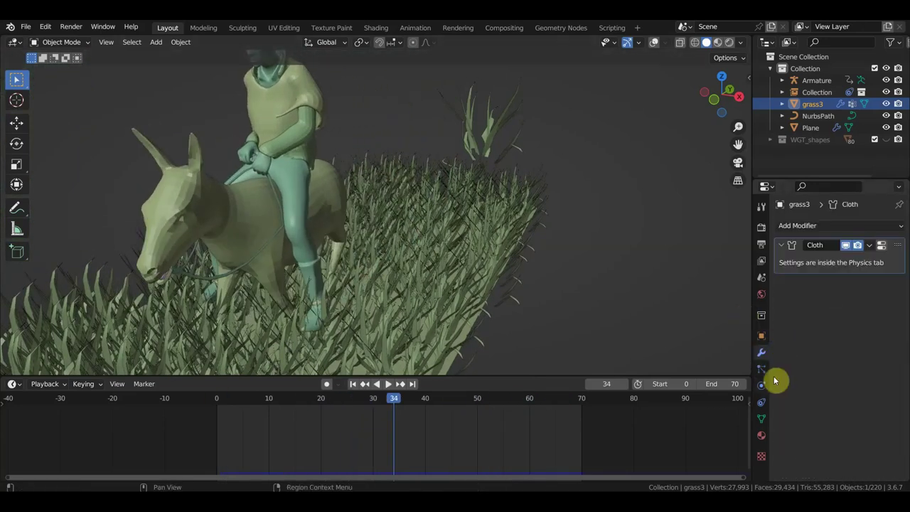
pyautogui.click(429, 261)
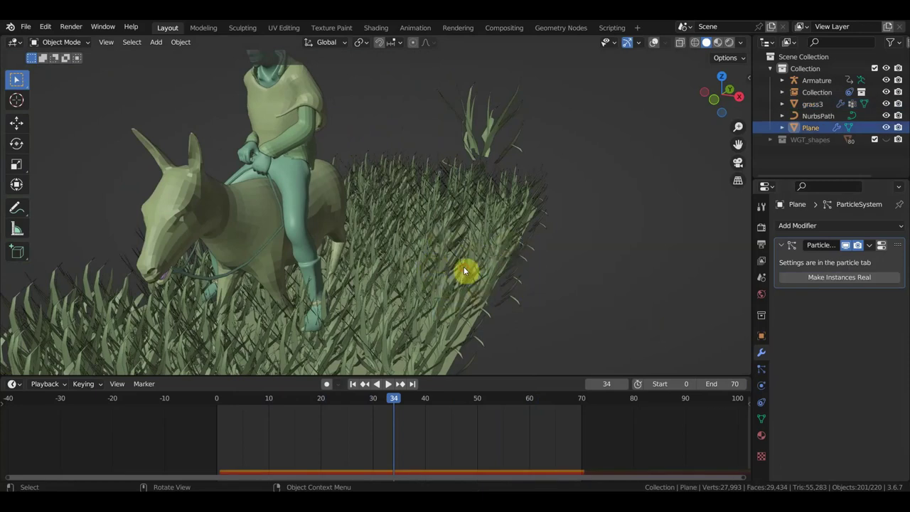
pyautogui.click(763, 386)
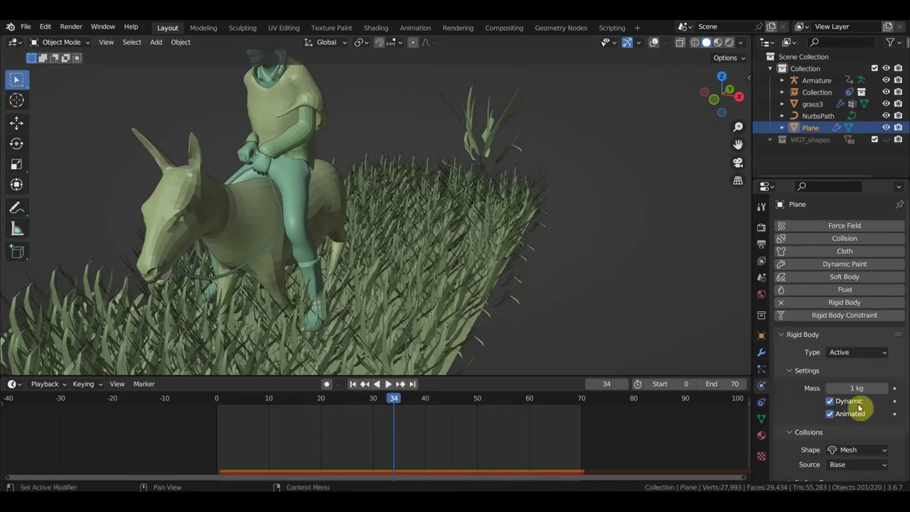
pyautogui.scroll(-2, 859, 407)
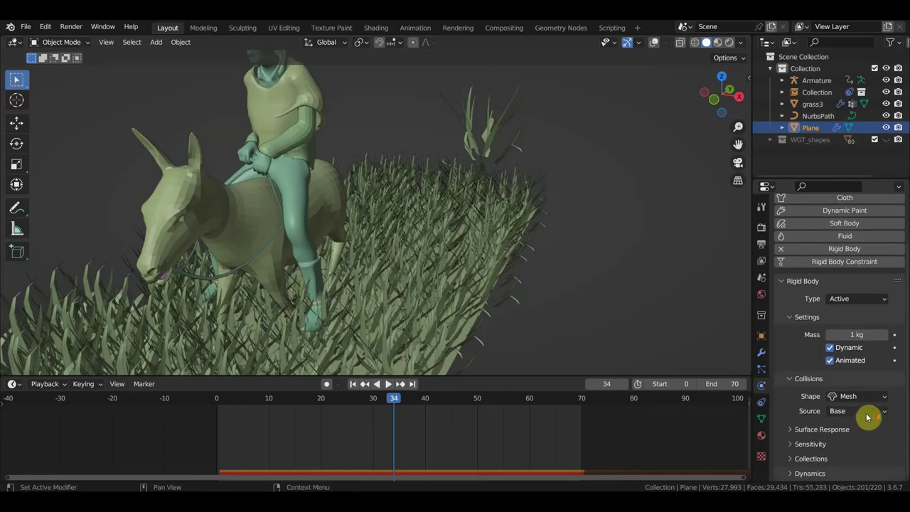
pyautogui.click(867, 412)
pyautogui.click(848, 436)
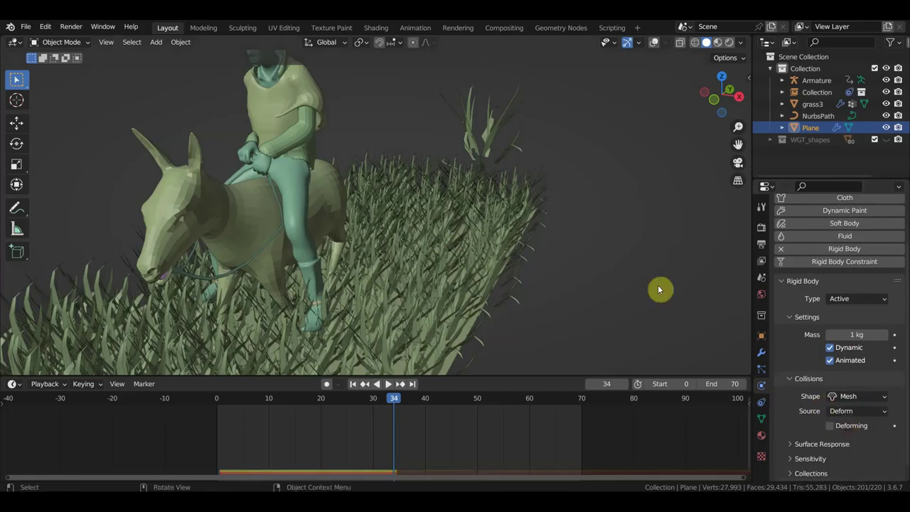
# Test playback, then set the collision source back to Base and show Plane's modifiers
pyautogui.press('space')
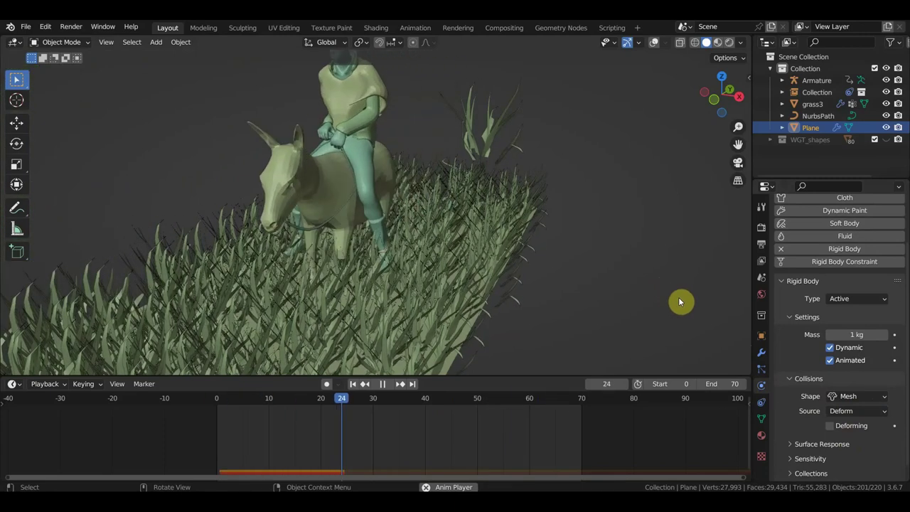
pyautogui.press('space')
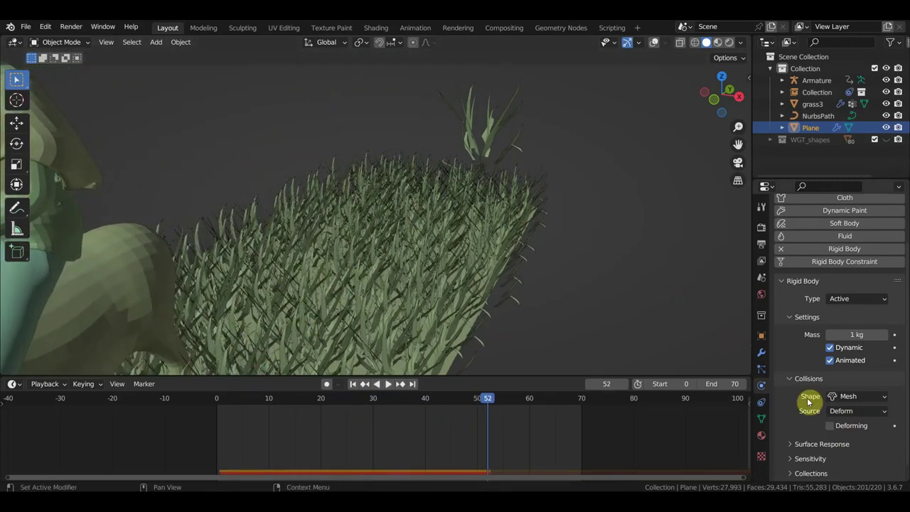
pyautogui.click(842, 413)
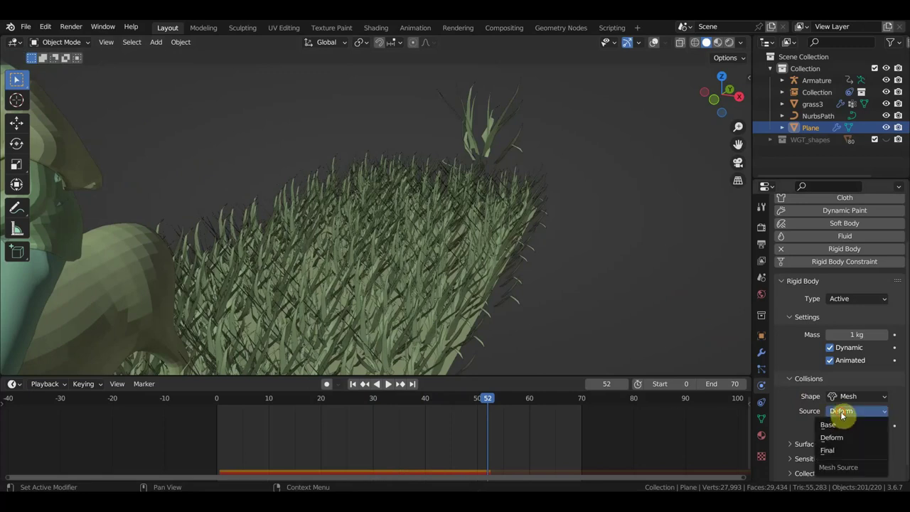
pyautogui.click(835, 425)
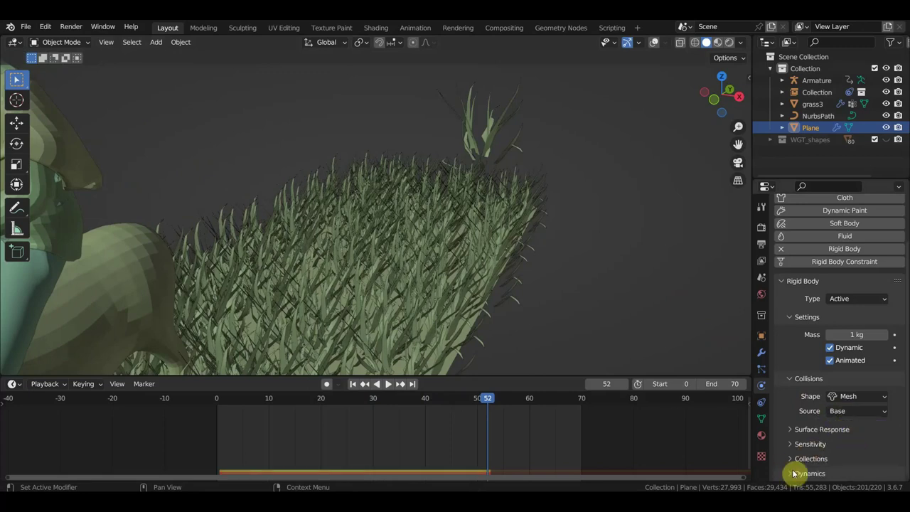
pyautogui.click(762, 357)
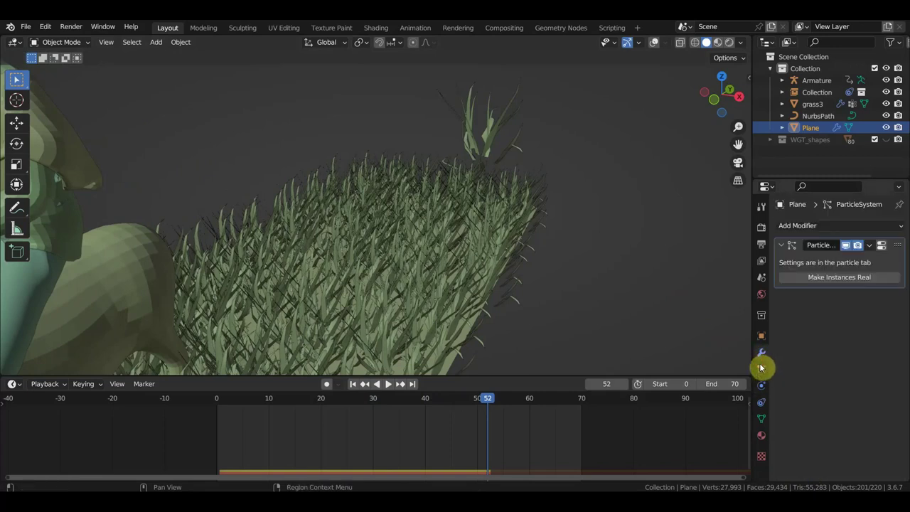
# Check Plane's Hair Dynamics Structure (Vertex Mass 3.5 kg) in playback, then select grass3
pyautogui.click(761, 368)
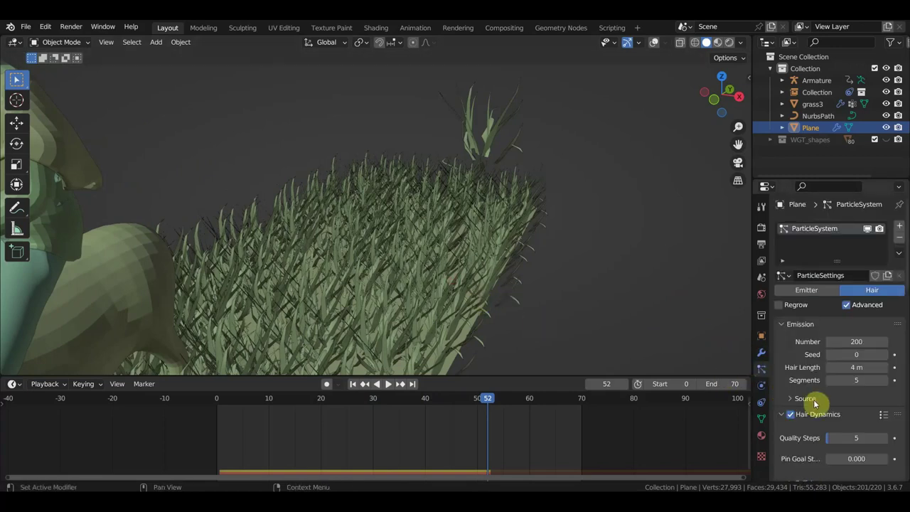
pyautogui.scroll(-3, 828, 398)
pyautogui.scroll(-3, 840, 396)
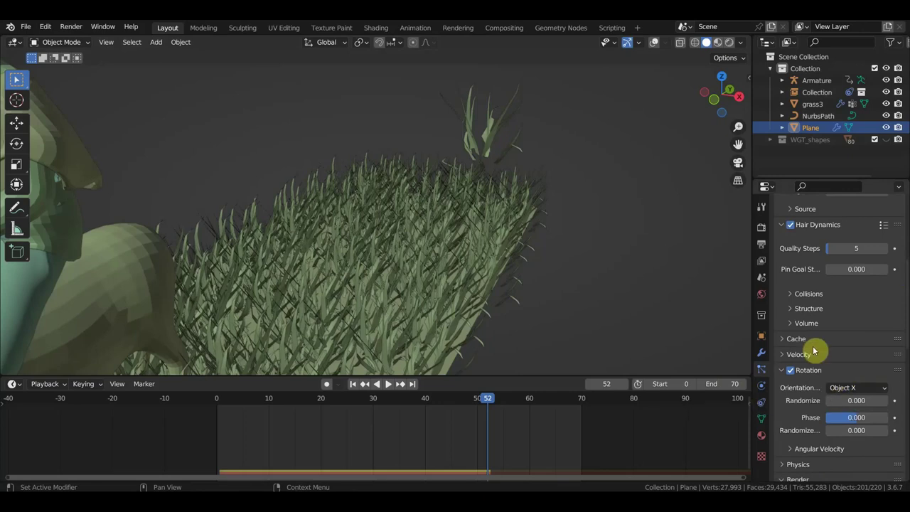
pyautogui.click(793, 309)
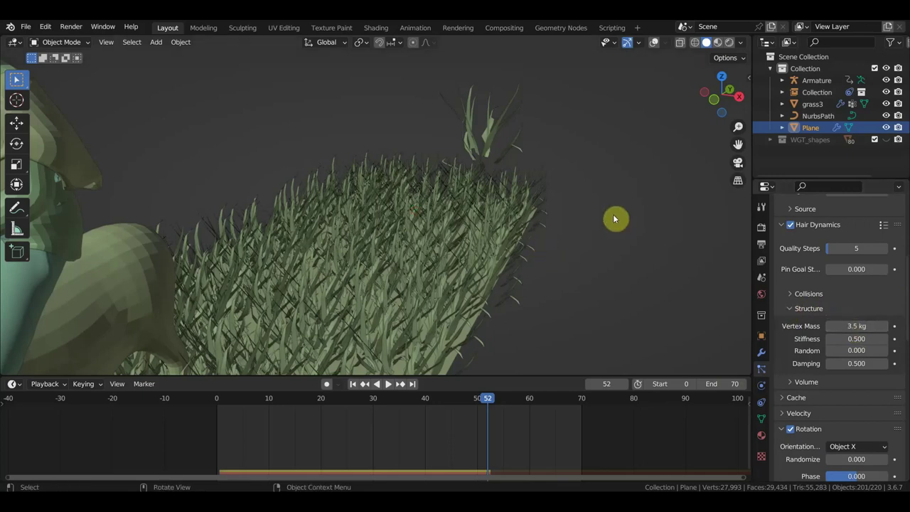
pyautogui.press('space')
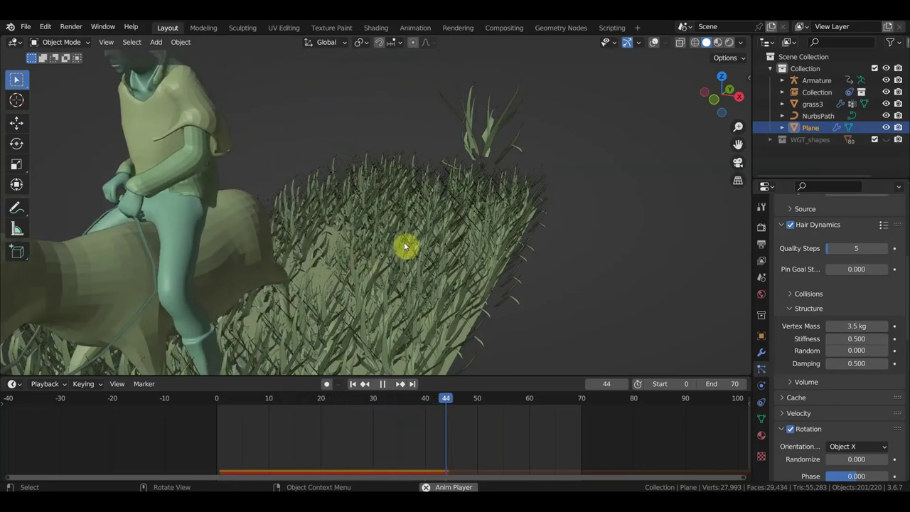
pyautogui.press('space')
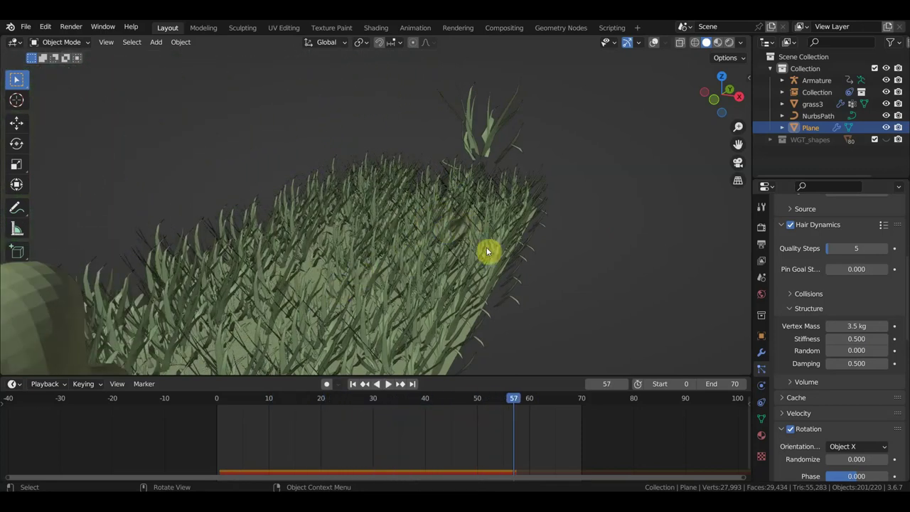
pyautogui.click(522, 156)
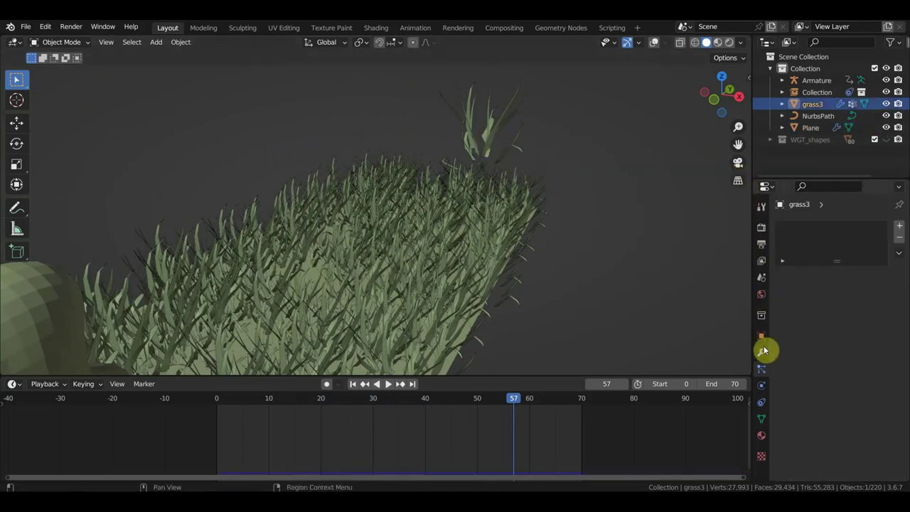
# Remove Cloth physics from grass3 and bring up the Plane's hair particle settings
pyautogui.click(761, 386)
pyautogui.click(780, 252)
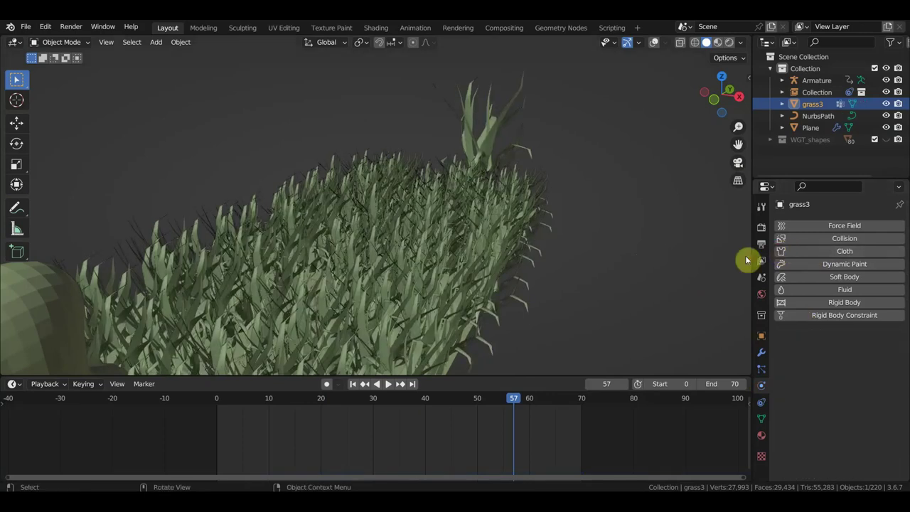
pyautogui.click(476, 244)
pyautogui.scroll(-2, 840, 418)
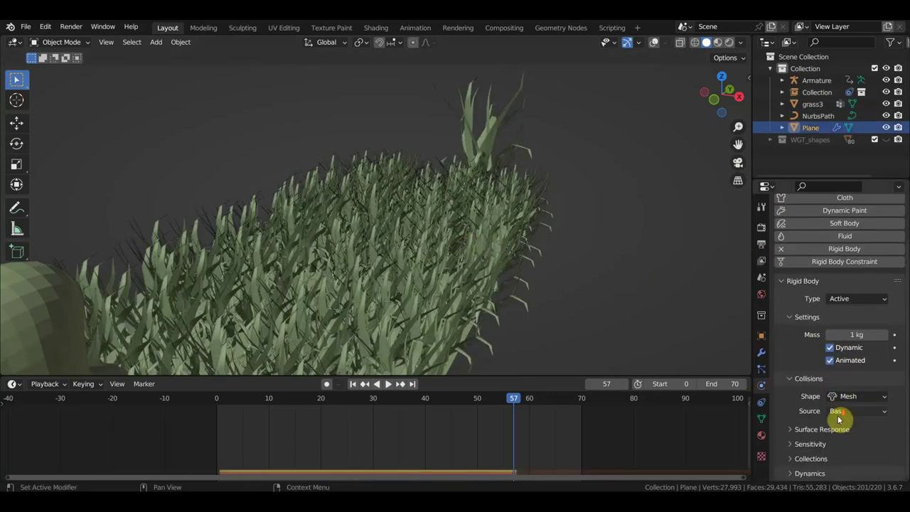
pyautogui.click(761, 368)
# Change Plane's hair Vertex Mass from 9.1 kg to 27.4 kg, testing playback each time
pyautogui.scroll(-4, 867, 394)
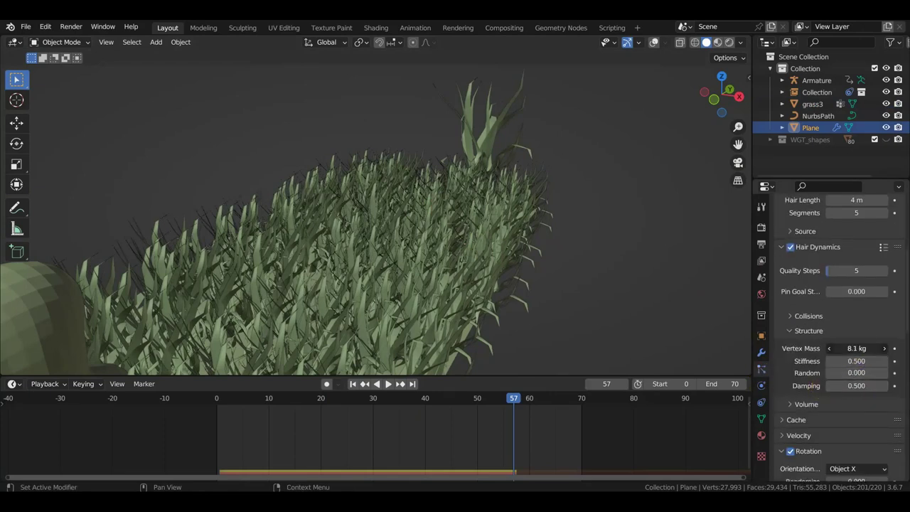
pyautogui.click(829, 348)
pyautogui.press('space')
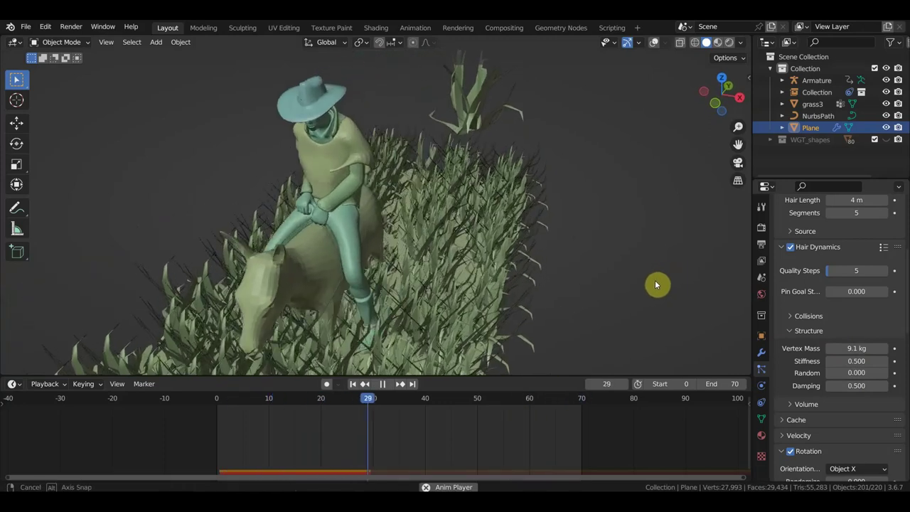
pyautogui.press('space')
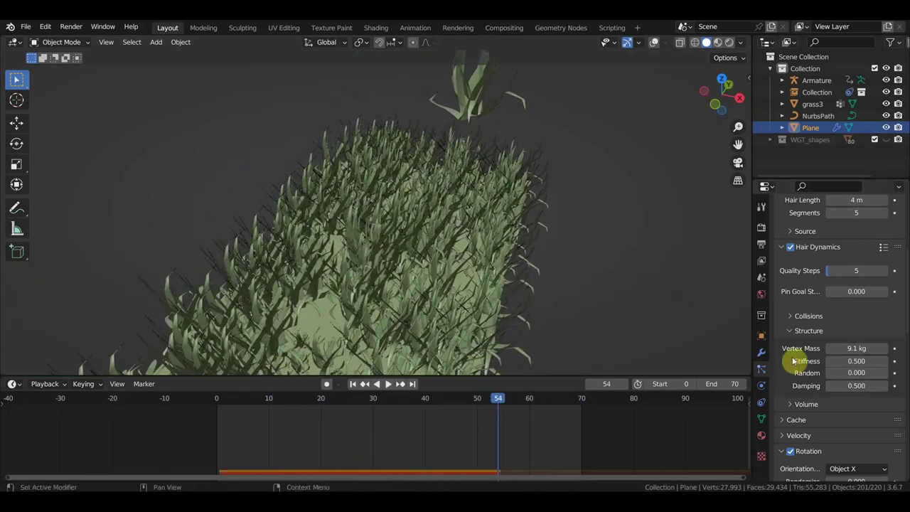
pyautogui.moveTo(857, 349)
pyautogui.mouseDown()
pyautogui.moveTo(882, 349)
pyautogui.moveTo(850, 349)
pyautogui.mouseUp()
pyautogui.press('space')
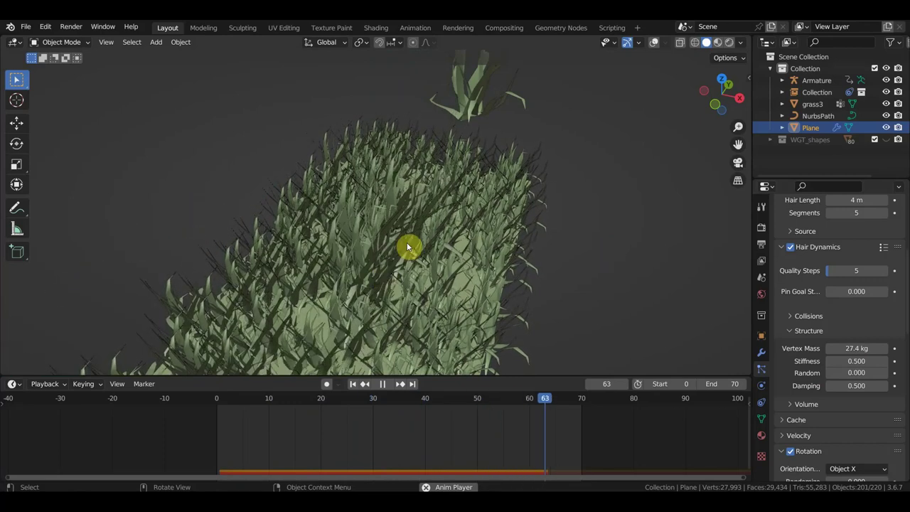
pyautogui.press('Escape')
# Show the Plane's rigid body physics settings
pyautogui.scroll(-2, 858, 354)
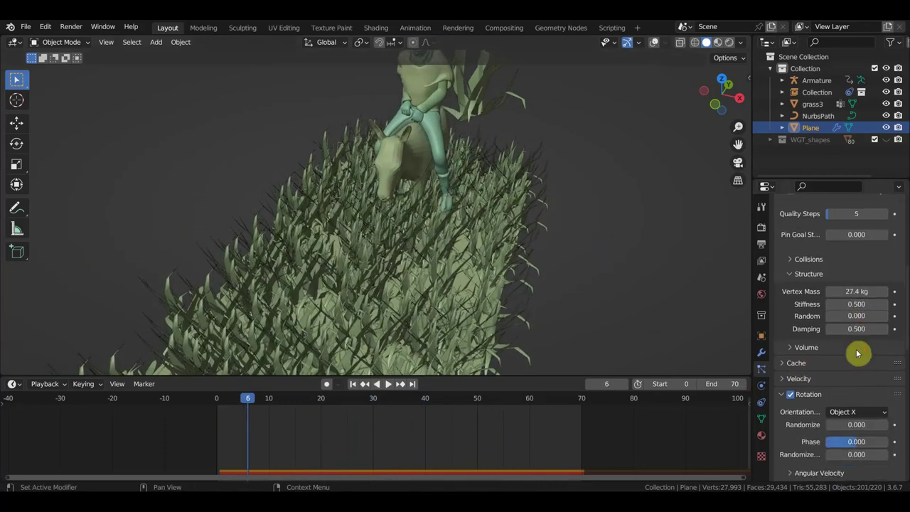
pyautogui.click(761, 386)
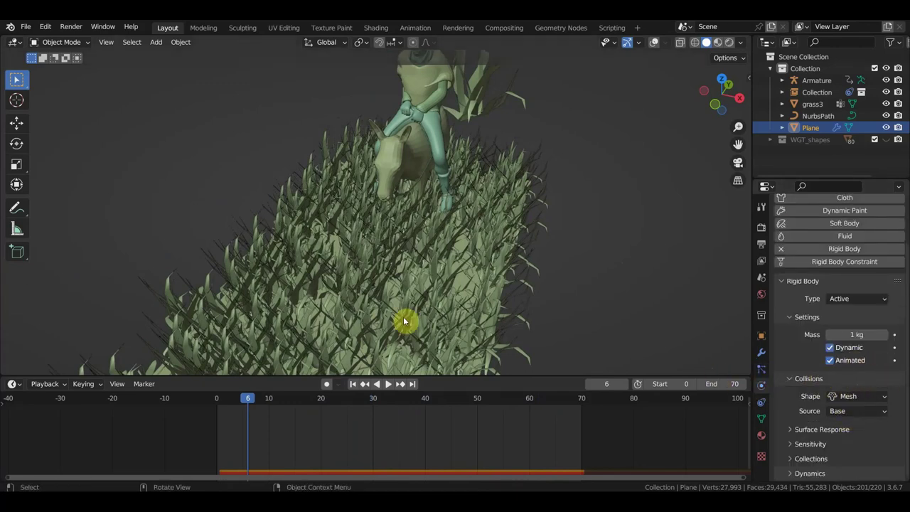
pyautogui.scroll(2, 812, 420)
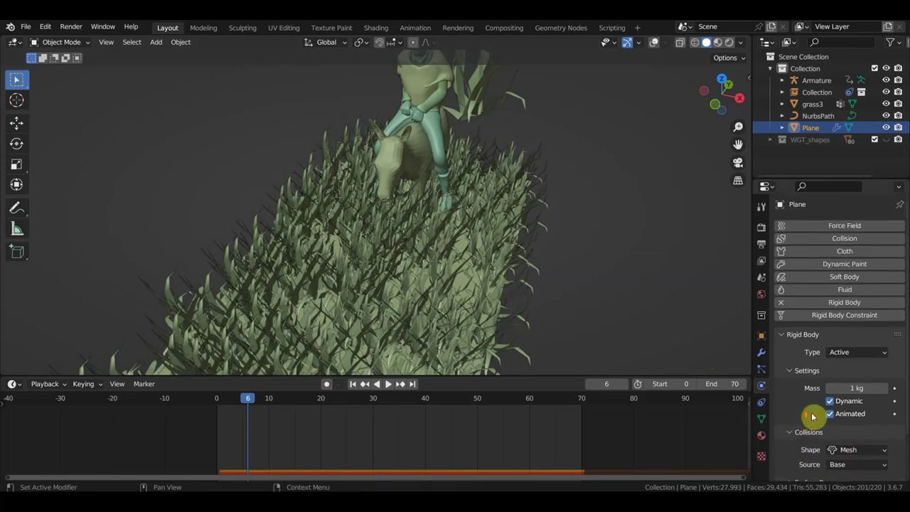
pyautogui.scroll(-2, 812, 420)
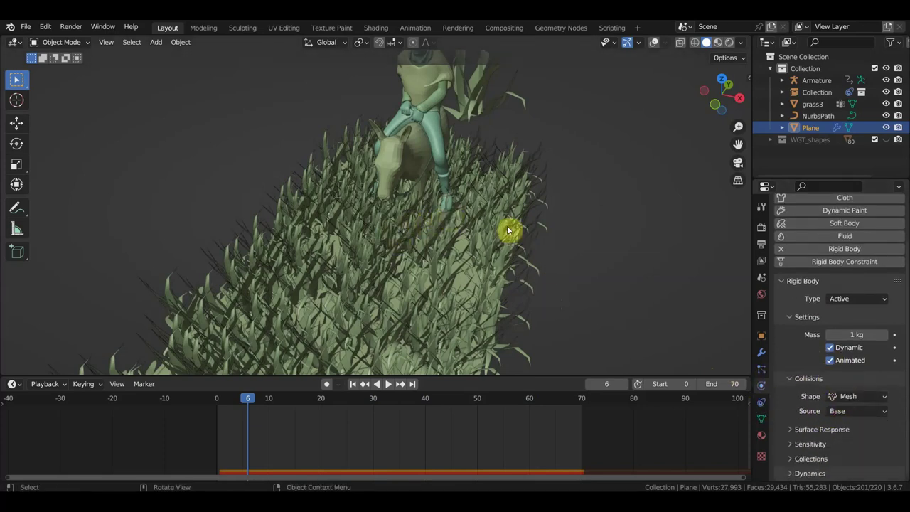
# Set the hair dynamics Stiffness to 0, testing the grass in playback
pyautogui.click(761, 369)
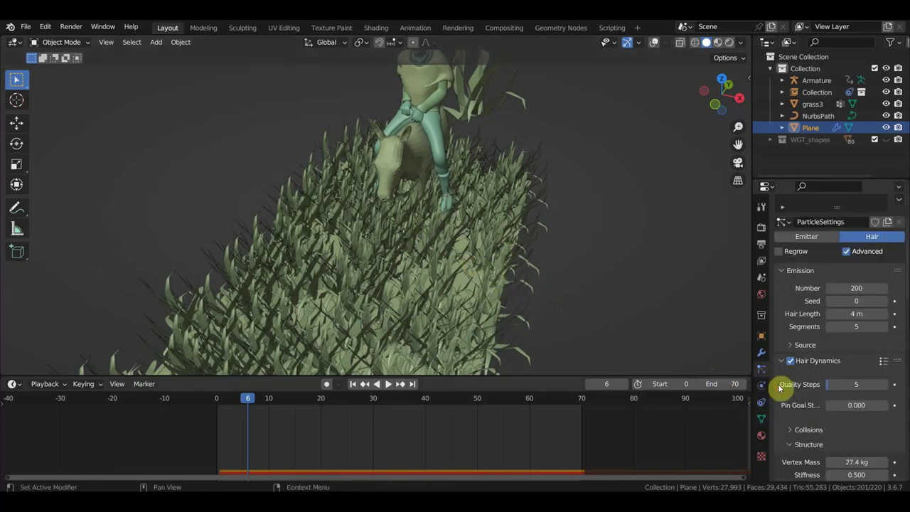
pyautogui.scroll(-2, 856, 440)
pyautogui.scroll(-2, 857, 440)
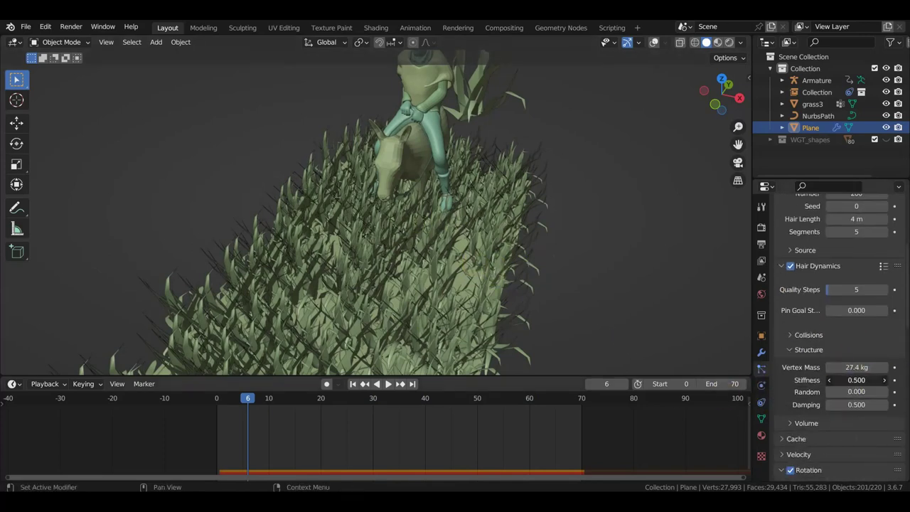
pyautogui.press('BackSpace')
pyautogui.press('space')
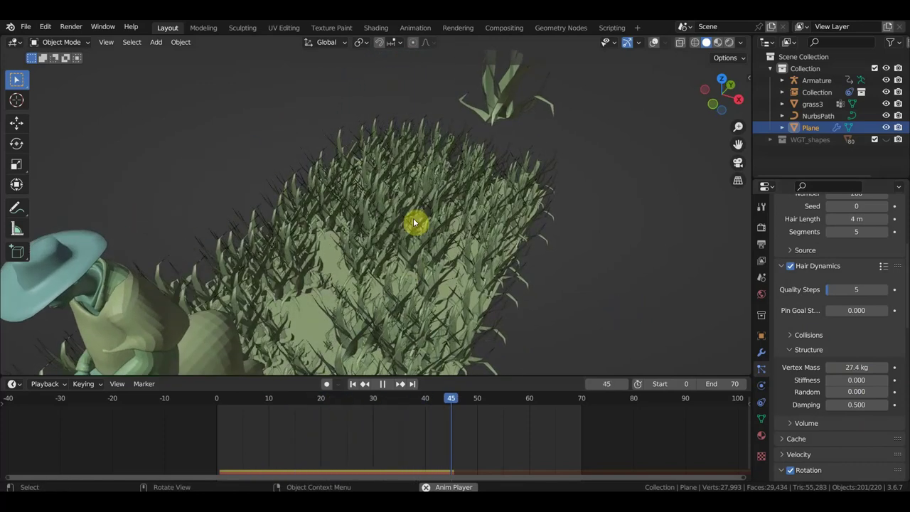
pyautogui.press('space')
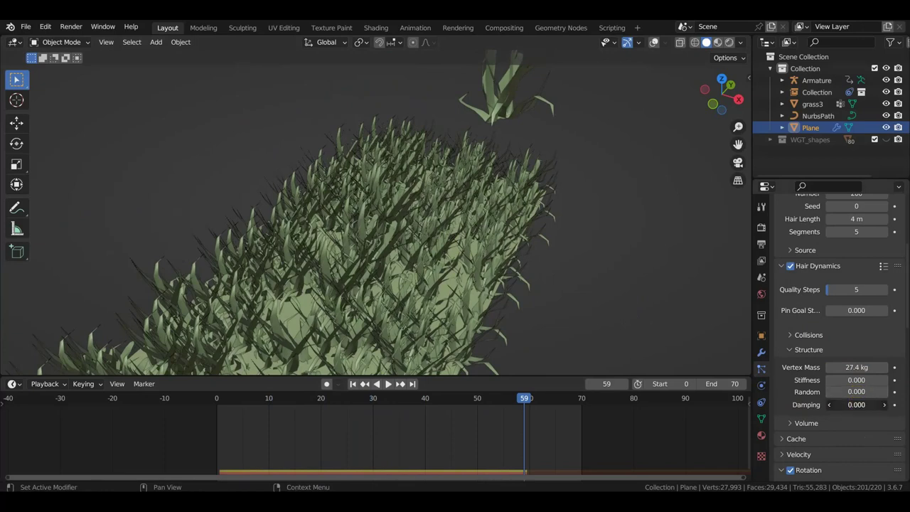
pyautogui.press('space')
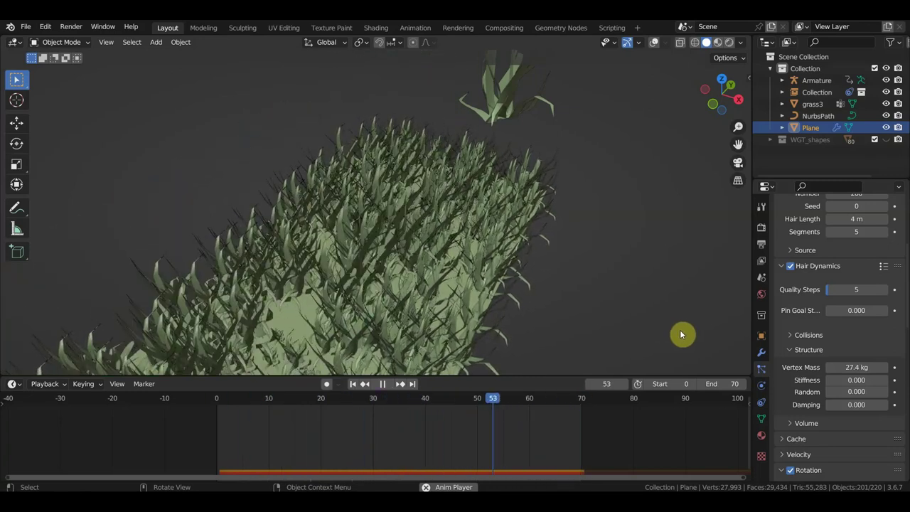
pyautogui.press('space')
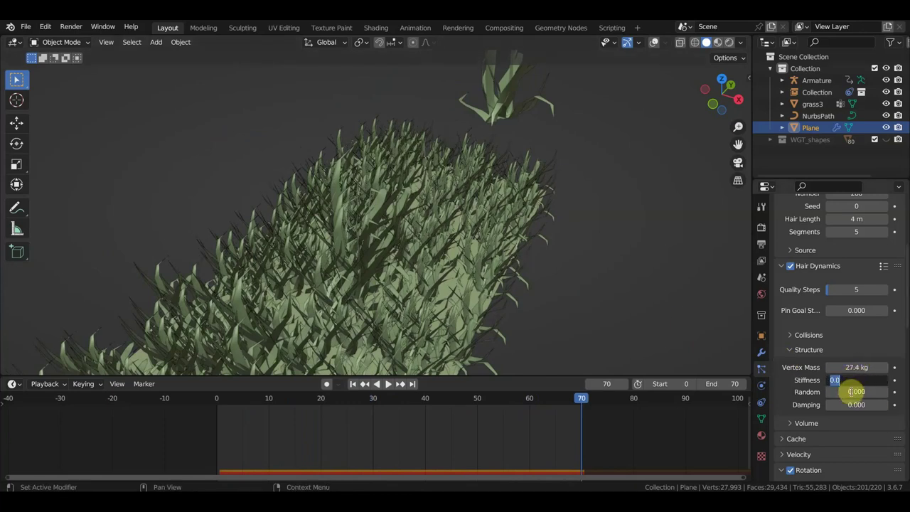
pyautogui.press('Return')
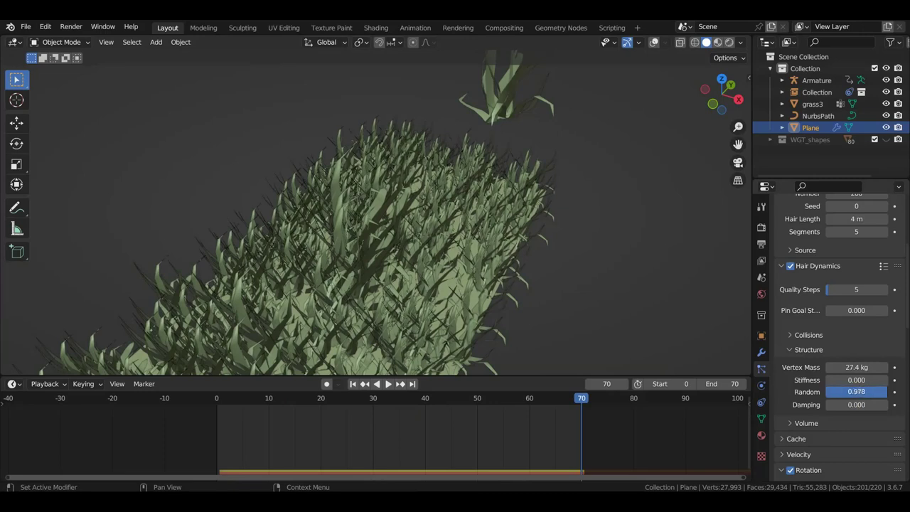
# Set hair Vertex Mass to 3 kg with Random and Damping at 0, replaying the walk
pyautogui.press('space')
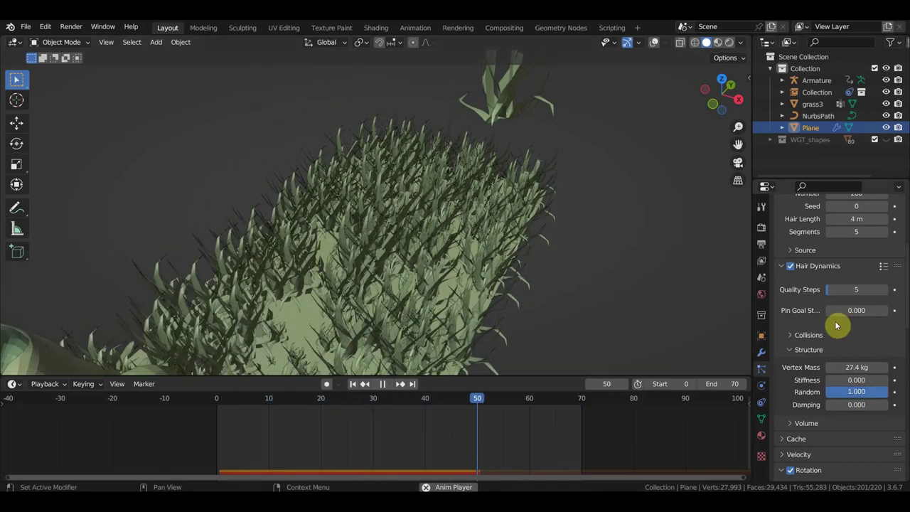
pyautogui.moveTo(856, 310)
pyautogui.mouseDown()
pyautogui.moveTo(882, 310)
pyautogui.moveTo(853, 310)
pyautogui.mouseUp()
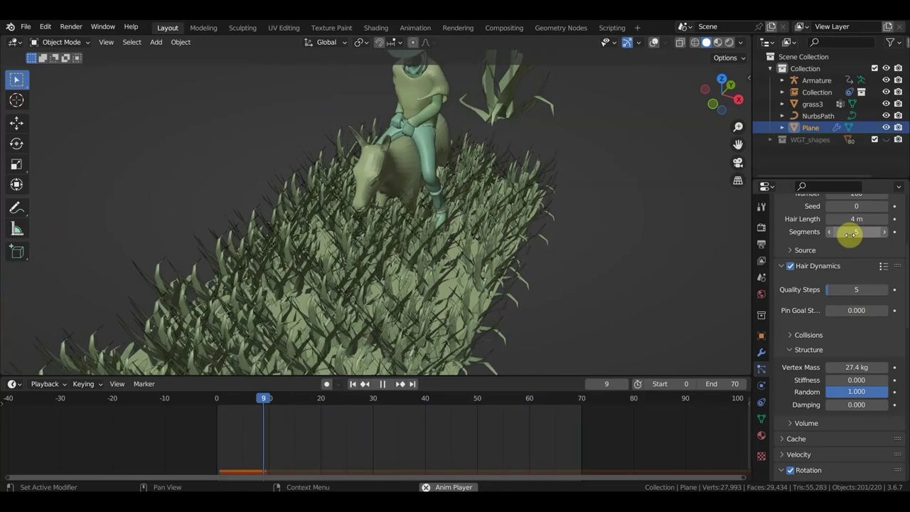
pyautogui.moveTo(857, 380)
pyautogui.mouseDown()
pyautogui.moveTo(882, 379)
pyautogui.moveTo(842, 380)
pyautogui.moveTo(870, 401)
pyautogui.moveTo(828, 391)
pyautogui.mouseUp()
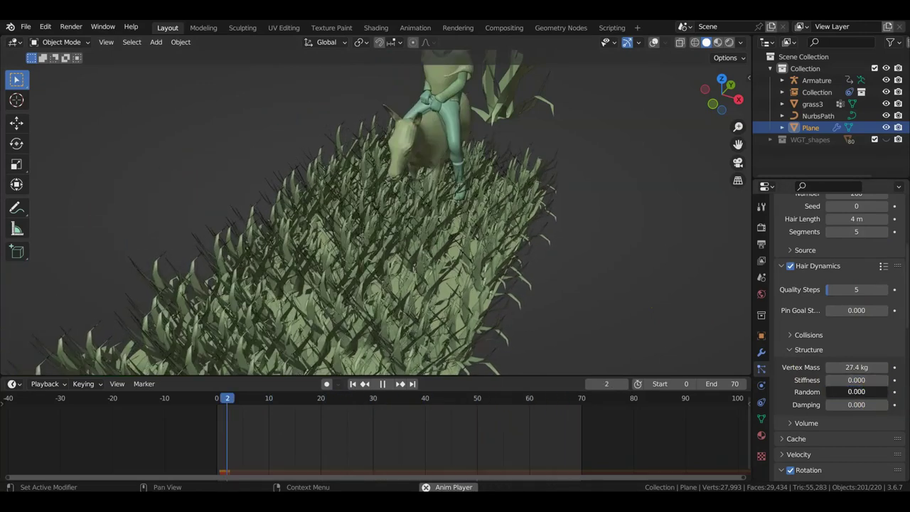
pyautogui.moveTo(873, 367)
pyautogui.mouseDown()
pyautogui.moveTo(853, 367)
pyautogui.moveTo(858, 377)
pyautogui.mouseUp()
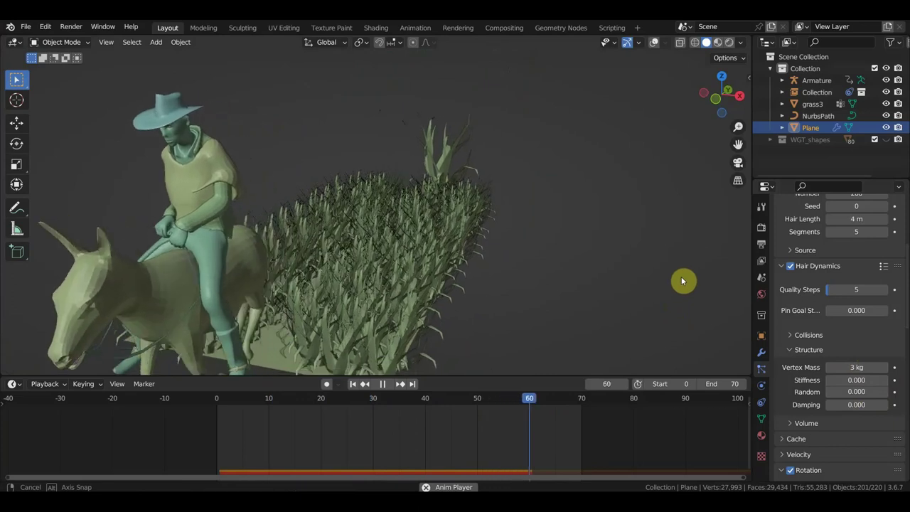
pyautogui.moveTo(680, 276); pyautogui.dragTo(668, 278, button='middle')
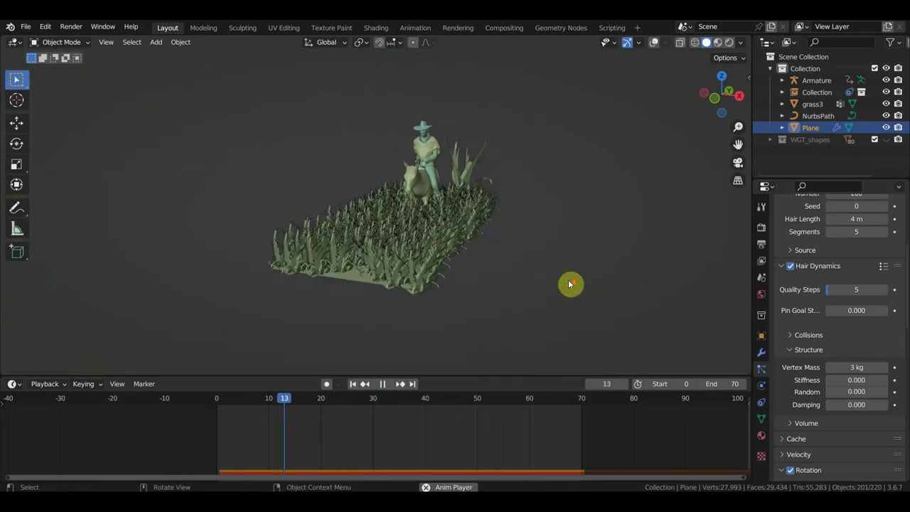
pyautogui.press('space')
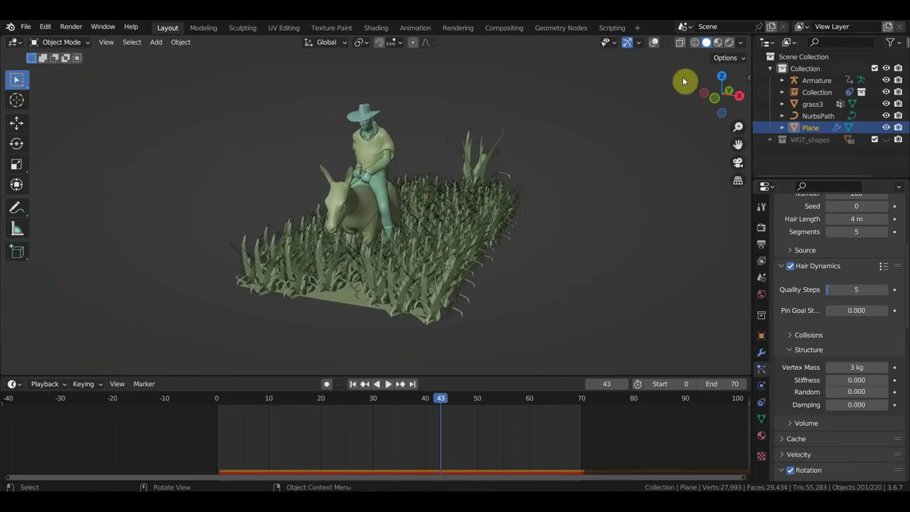
# Switch the viewport shading to Material Preview to show the textured scene
pyautogui.click(719, 43)
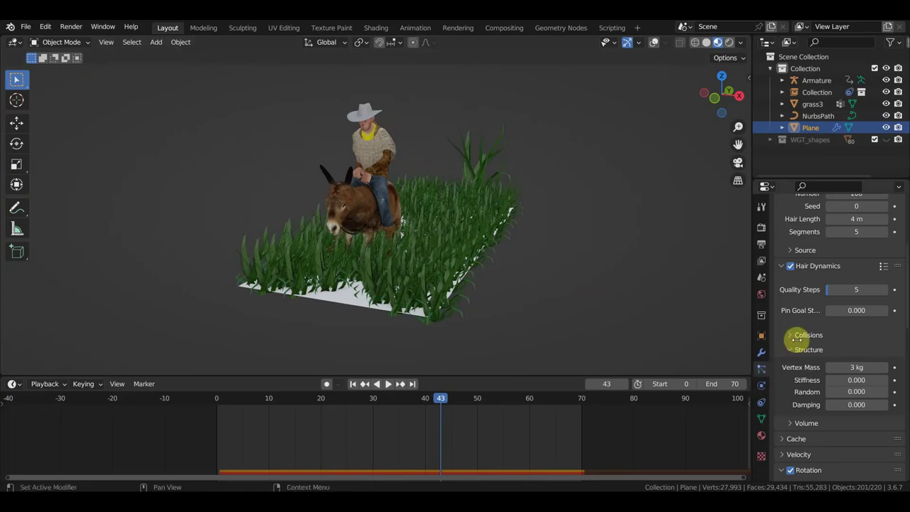
pyautogui.scroll(3, 812, 317)
pyautogui.scroll(2, 813, 315)
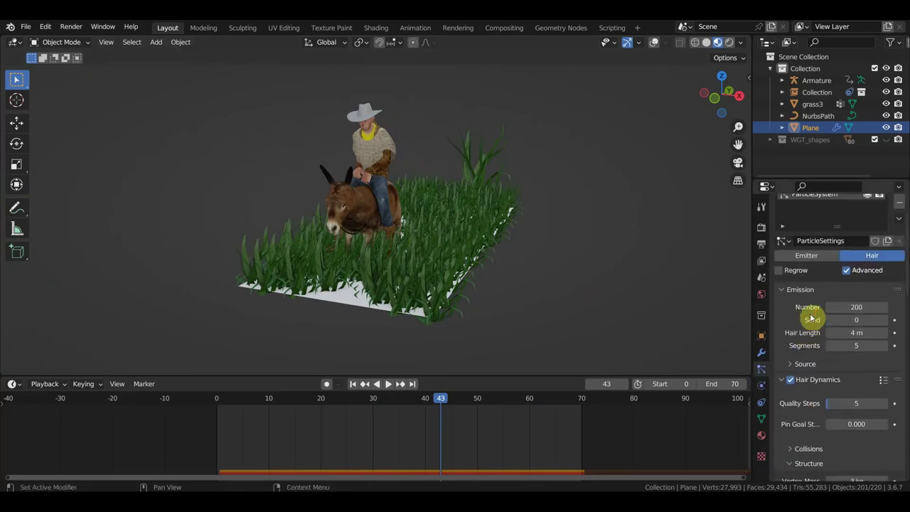
# Trial-apply the Plane's ParticleSystem modifier, then undo it to keep the modifier
pyautogui.click(761, 353)
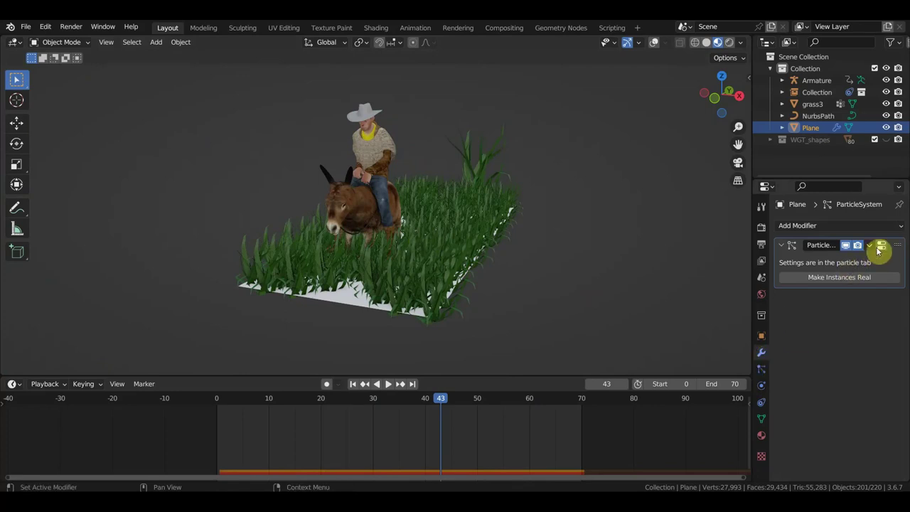
pyautogui.click(870, 246)
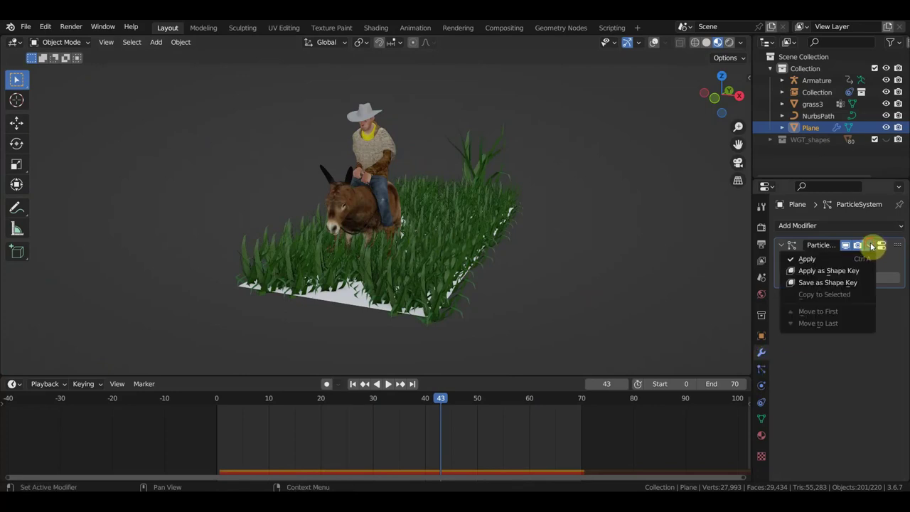
pyautogui.click(828, 260)
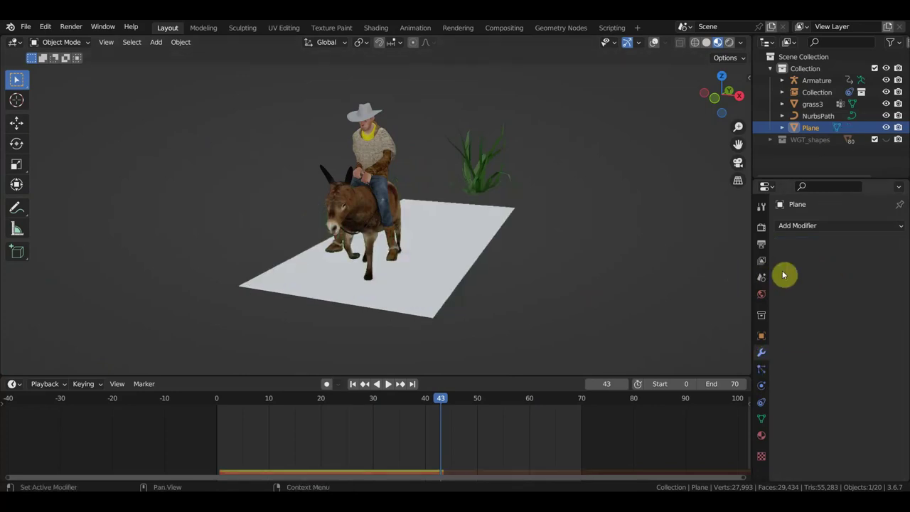
pyautogui.moveTo(656, 290); pyautogui.dragTo(625, 284, button='middle')
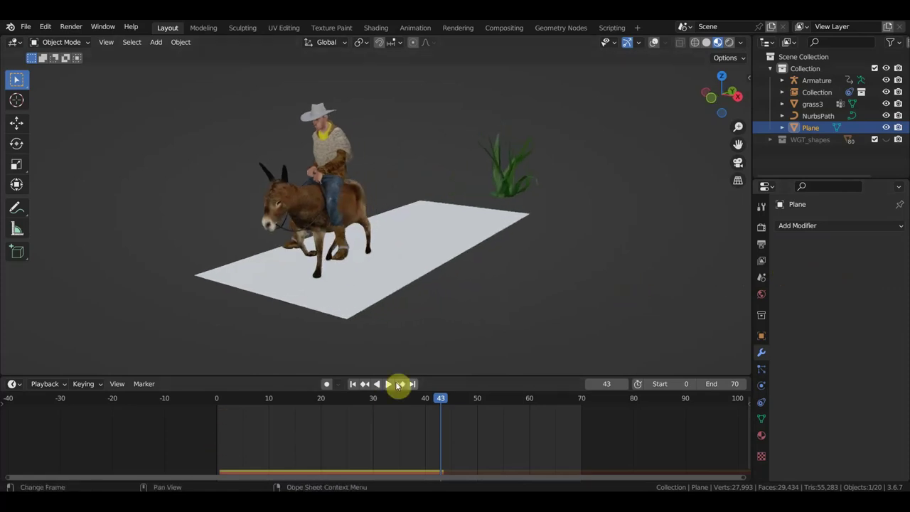
pyautogui.hotkey('ctrl', 'z')
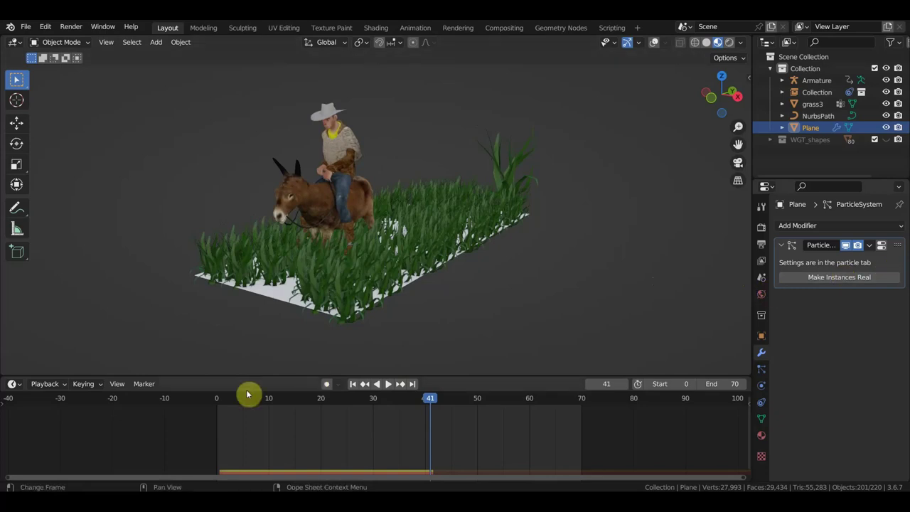
pyautogui.click(219, 400)
pyautogui.click(846, 279)
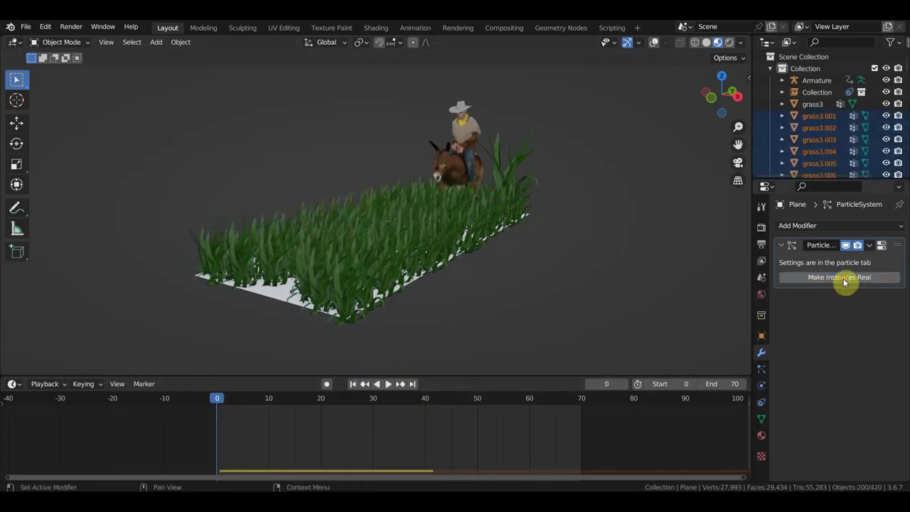
pyautogui.press('space')
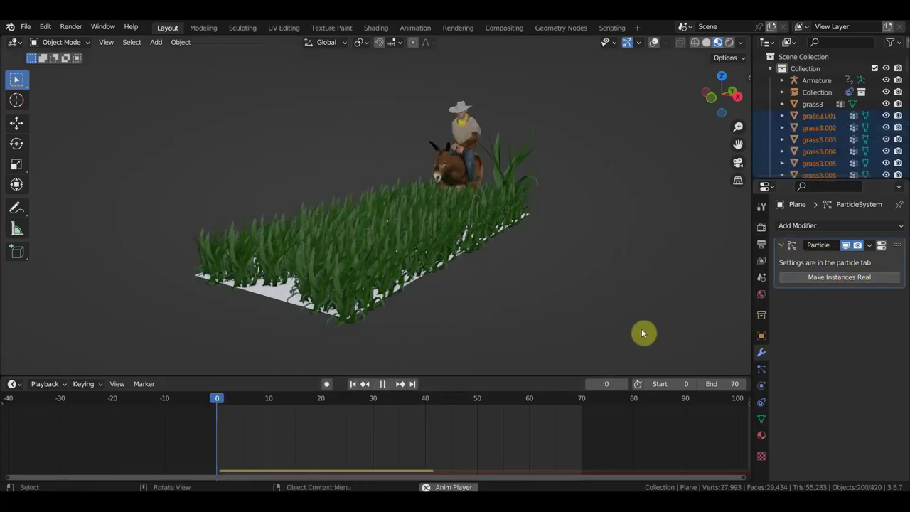
pyautogui.moveTo(648, 330)
pyautogui.mouseDown(button='middle')
pyautogui.moveTo(661, 349)
pyautogui.moveTo(649, 329)
pyautogui.mouseUp(button='middle')
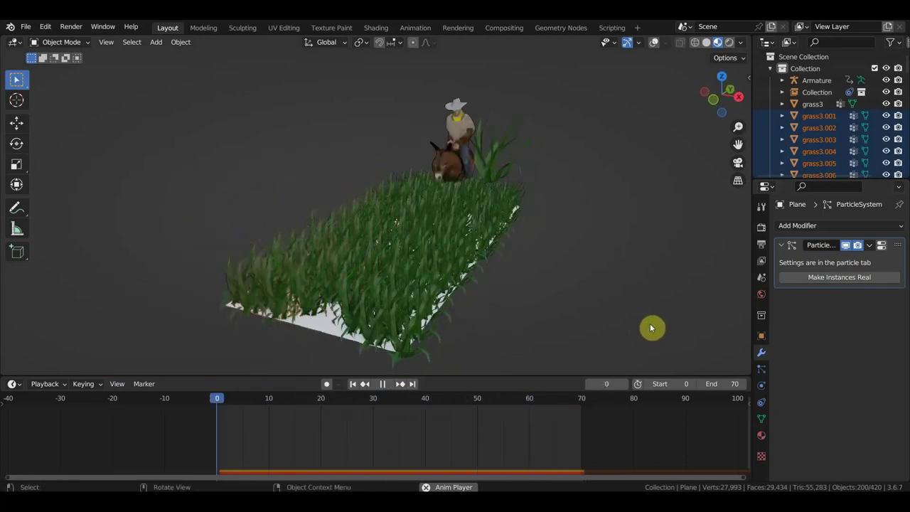
pyautogui.press('space')
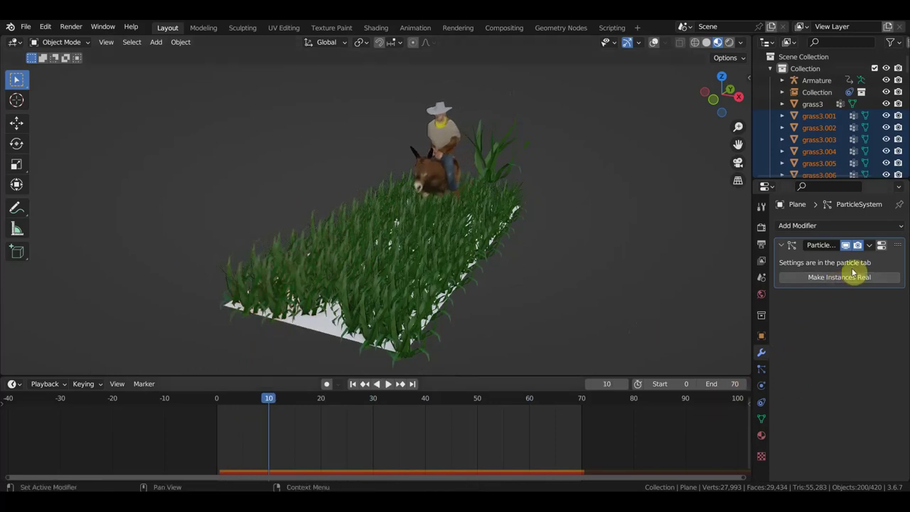
pyautogui.click(868, 245)
pyautogui.click(838, 260)
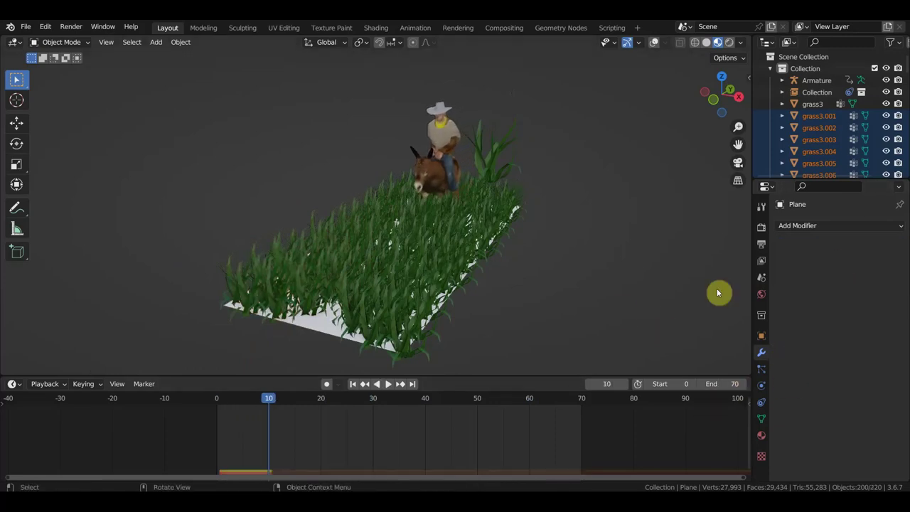
pyautogui.press('space')
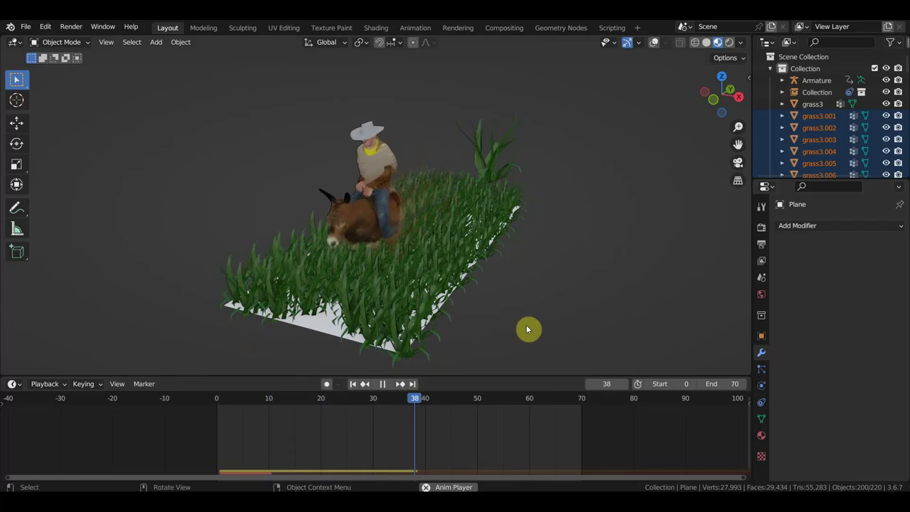
pyautogui.press('space')
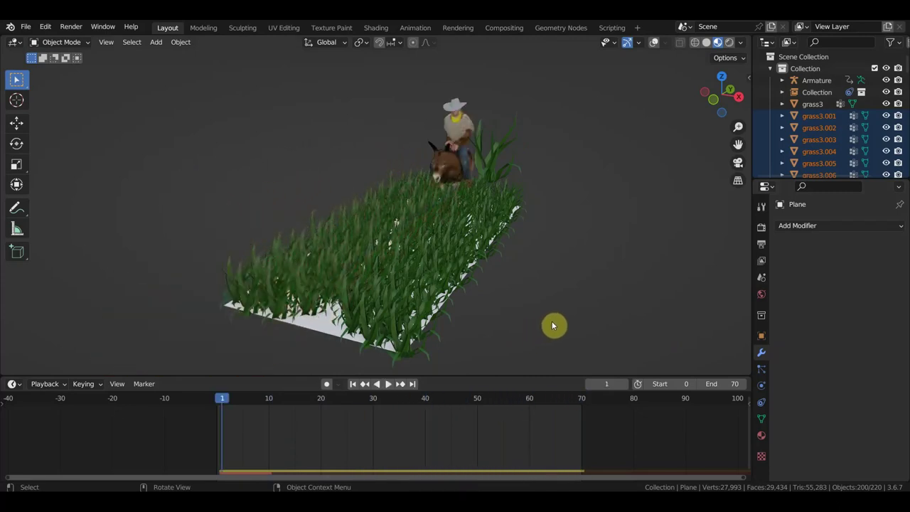
pyautogui.scroll(2, 562, 323)
pyautogui.scroll(3, 562, 324)
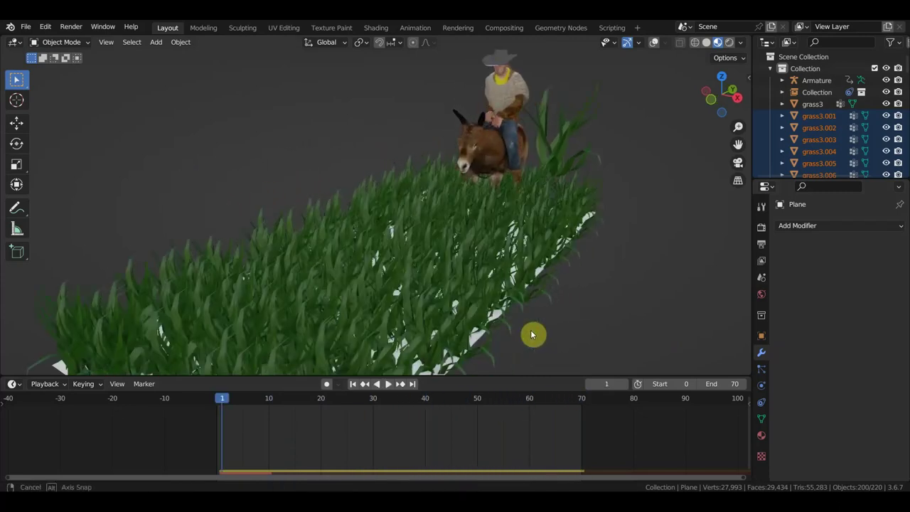
pyautogui.scroll(1, 532, 332)
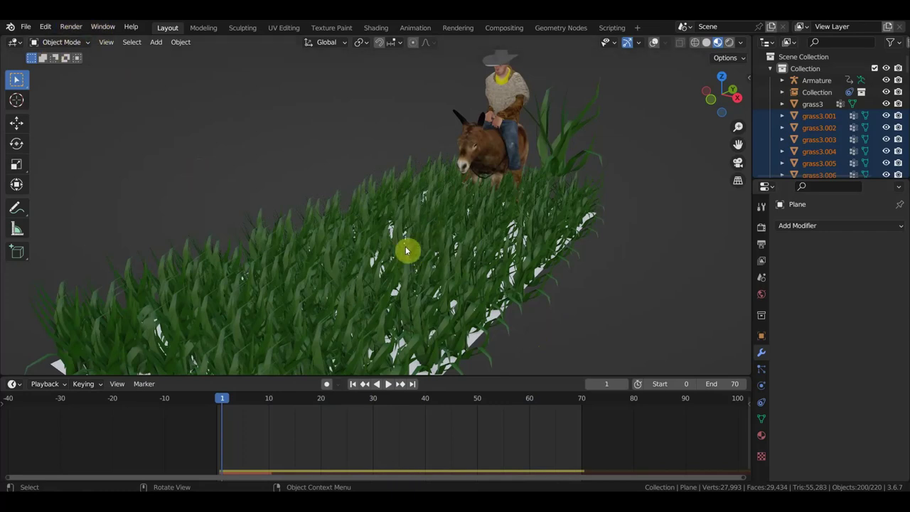
pyautogui.press('space')
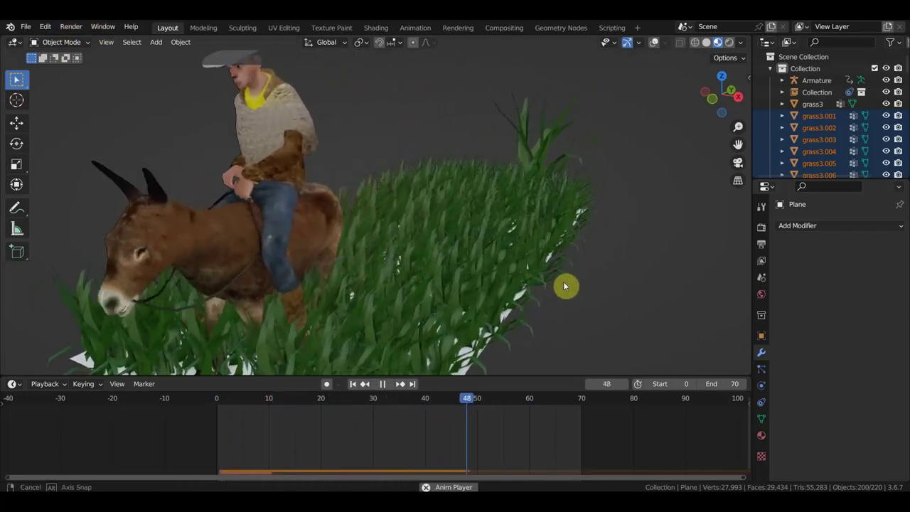
pyautogui.press('space')
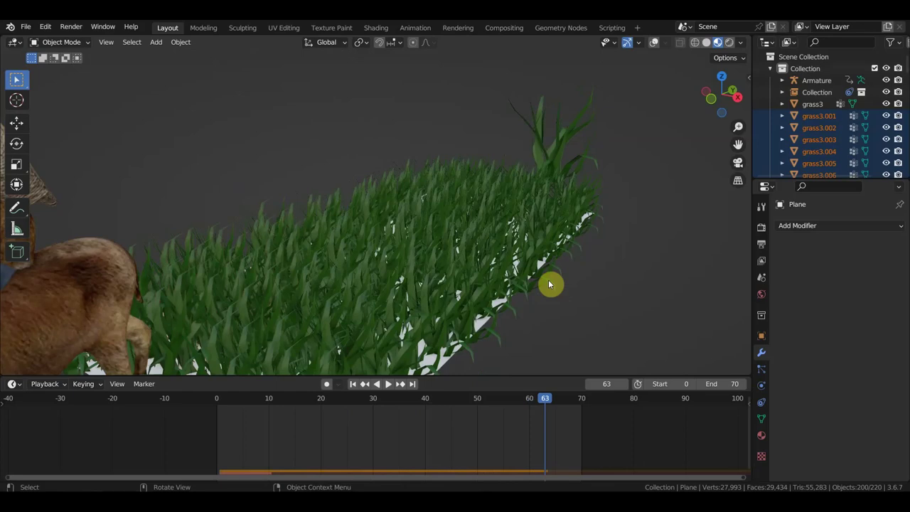
pyautogui.scroll(-5, 551, 278)
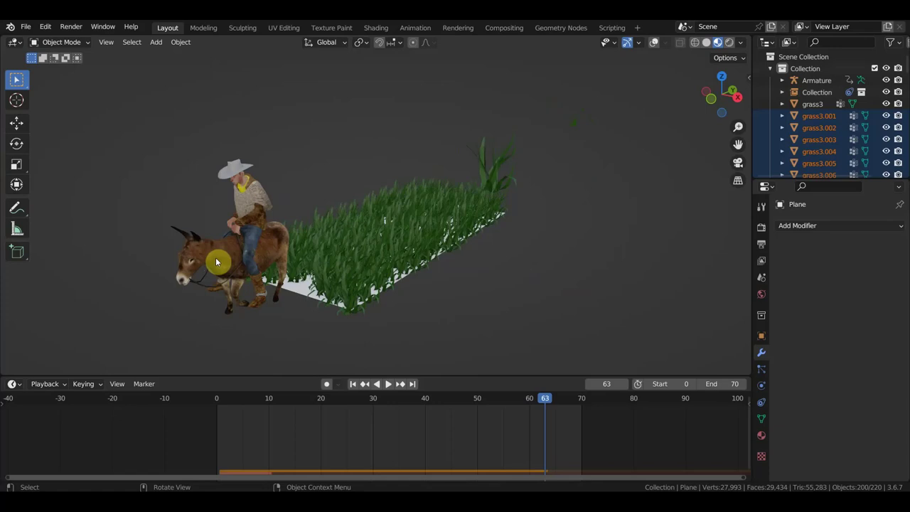
pyautogui.scroll(4, 242, 263)
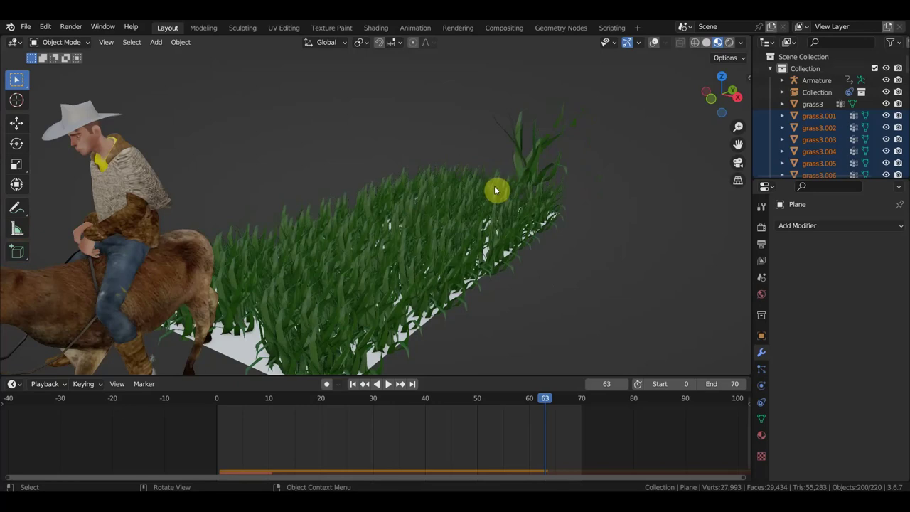
pyautogui.moveTo(440, 247); pyautogui.dragTo(450, 243, button='middle')
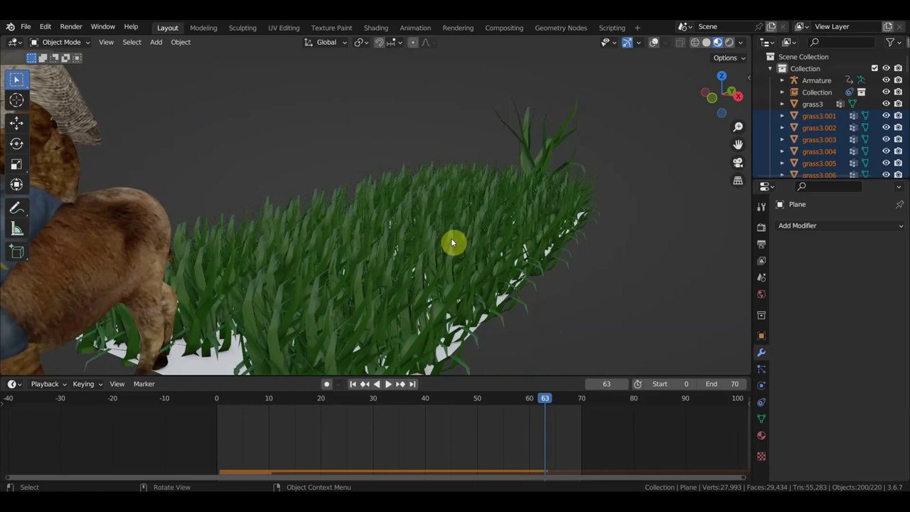
pyautogui.scroll(-5, 508, 238)
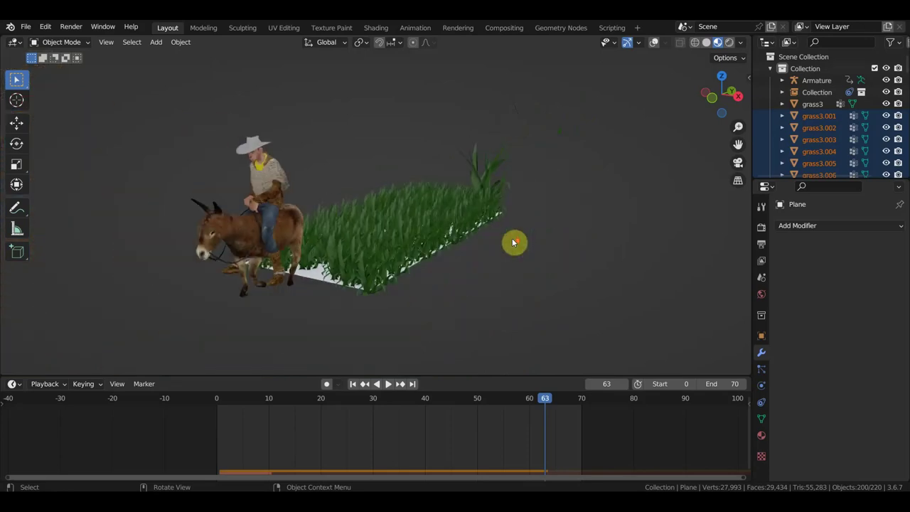
pyautogui.moveTo(530, 248)
pyautogui.mouseDown(button='middle')
pyautogui.moveTo(563, 250)
pyautogui.moveTo(556, 243)
pyautogui.moveTo(535, 249)
pyautogui.mouseUp(button='middle')
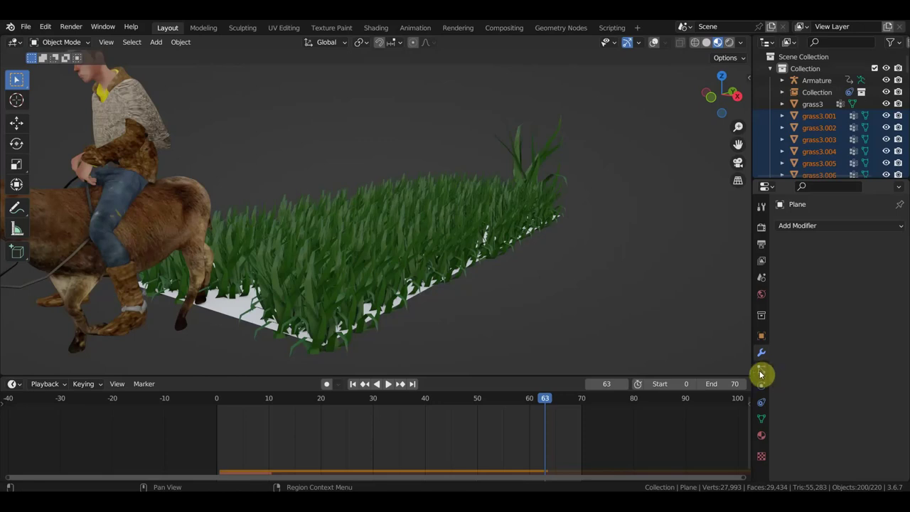
pyautogui.scroll(3, 646, 322)
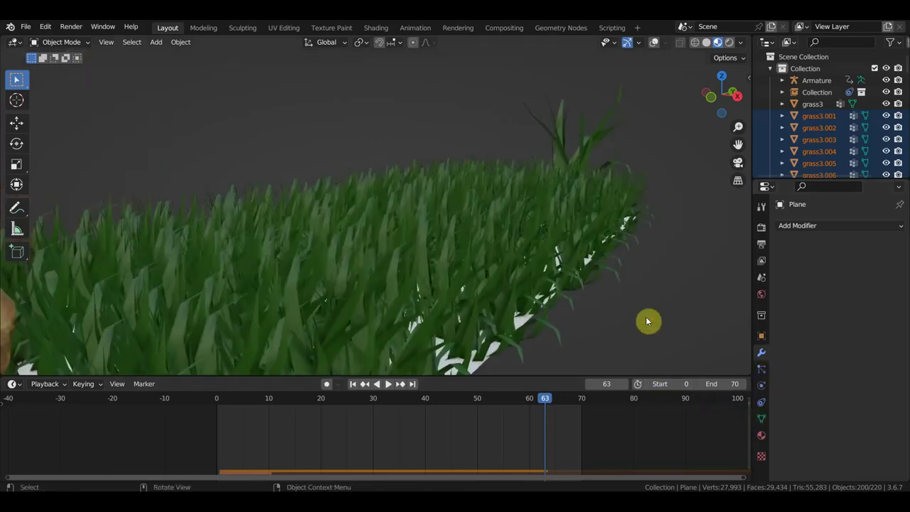
pyautogui.scroll(-3, 646, 321)
pyautogui.moveTo(654, 314); pyautogui.dragTo(672, 309, button='middle')
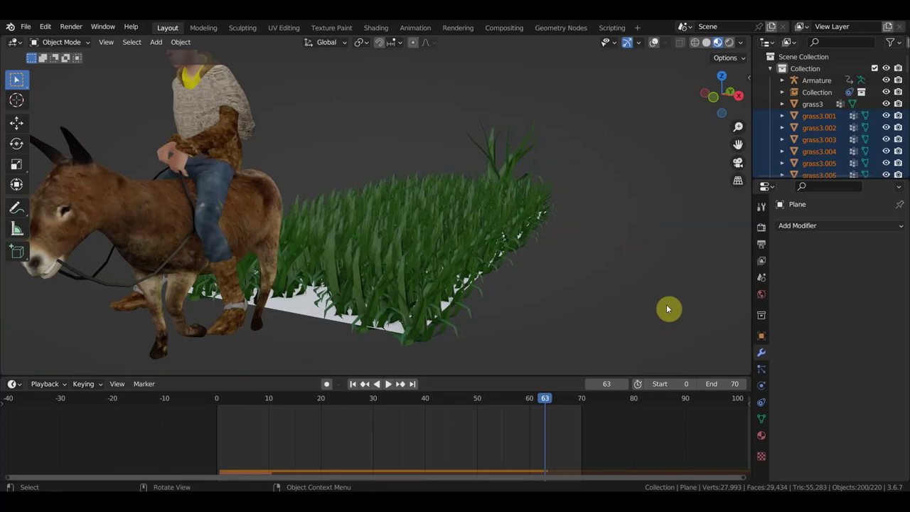
pyautogui.moveTo(668, 293); pyautogui.dragTo(550, 305, button='middle')
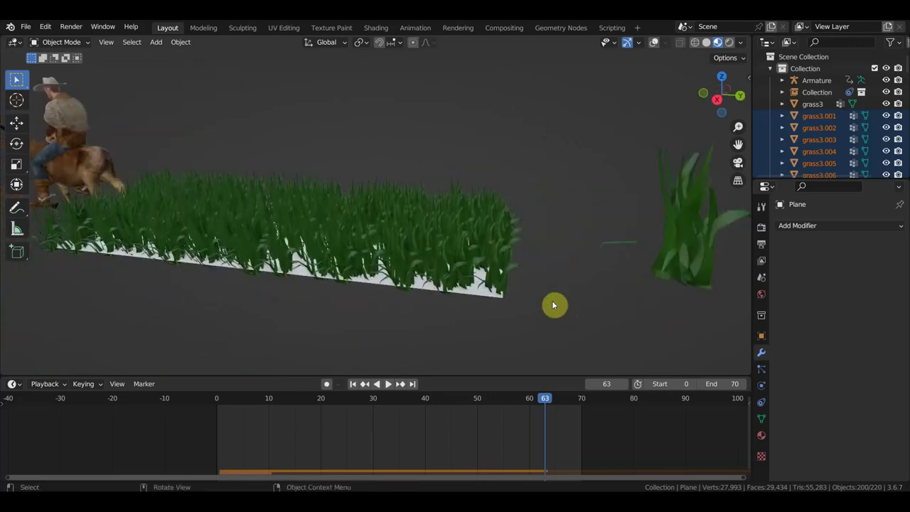
# Turn on X-ray and give the standalone grass3 plant a first rotation
pyautogui.click(657, 44)
pyautogui.moveTo(660, 156); pyautogui.dragTo(568, 163, button='middle')
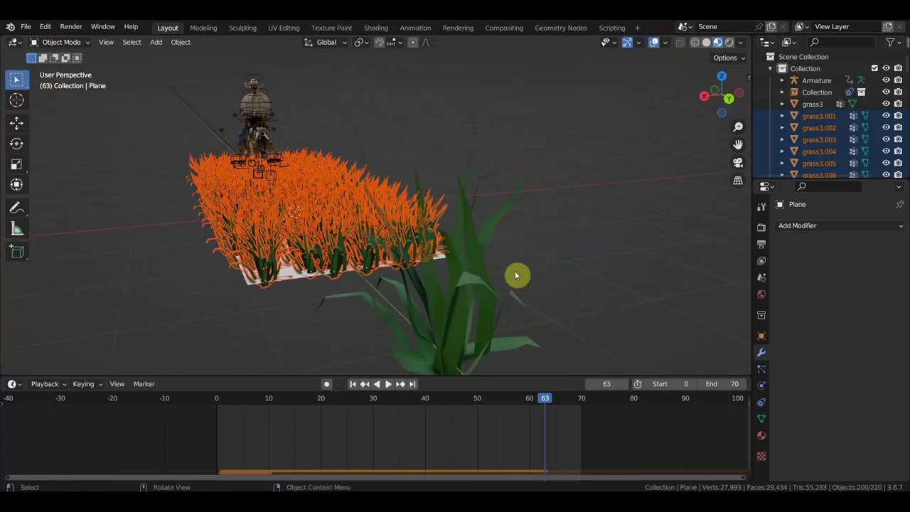
pyautogui.click(443, 312)
pyautogui.moveTo(493, 315); pyautogui.dragTo(461, 306, button='middle')
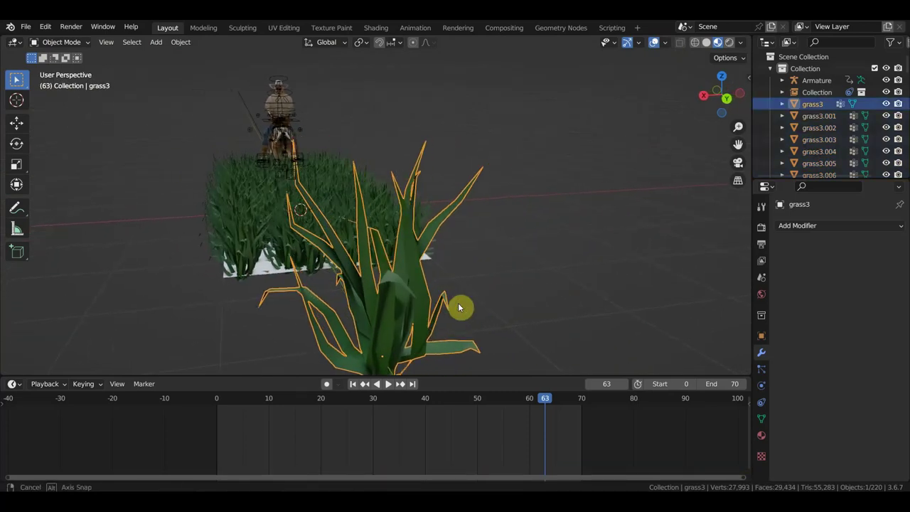
pyautogui.press('r')
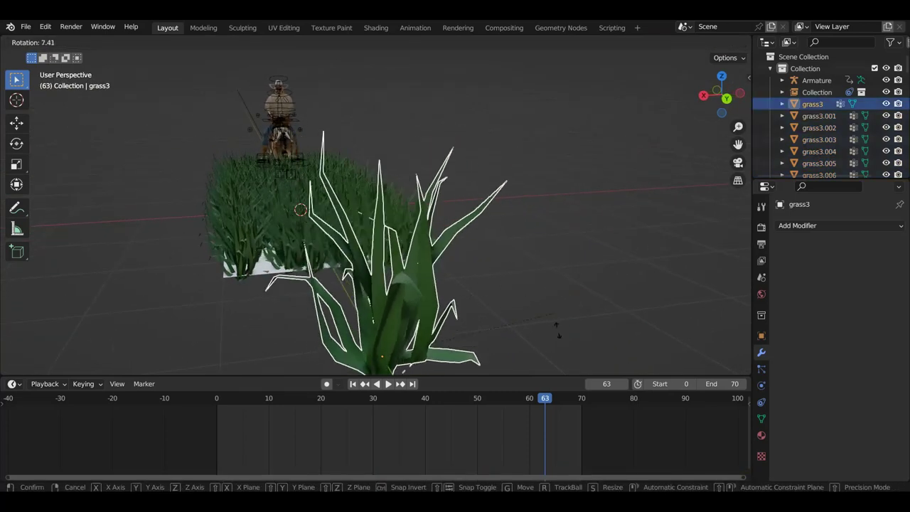
pyautogui.click(526, 329)
# Rotate grass3 again, then revert the field to particle-system grass
pyautogui.moveTo(526, 330)
pyautogui.mouseDown(button='middle')
pyautogui.moveTo(626, 325)
pyautogui.moveTo(630, 298)
pyautogui.mouseUp(button='middle')
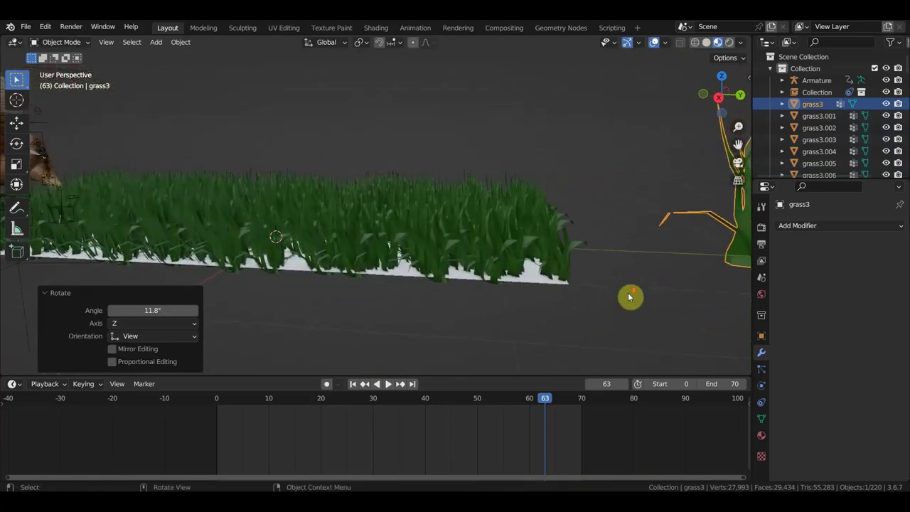
pyautogui.scroll(-3, 647, 295)
pyautogui.press('r')
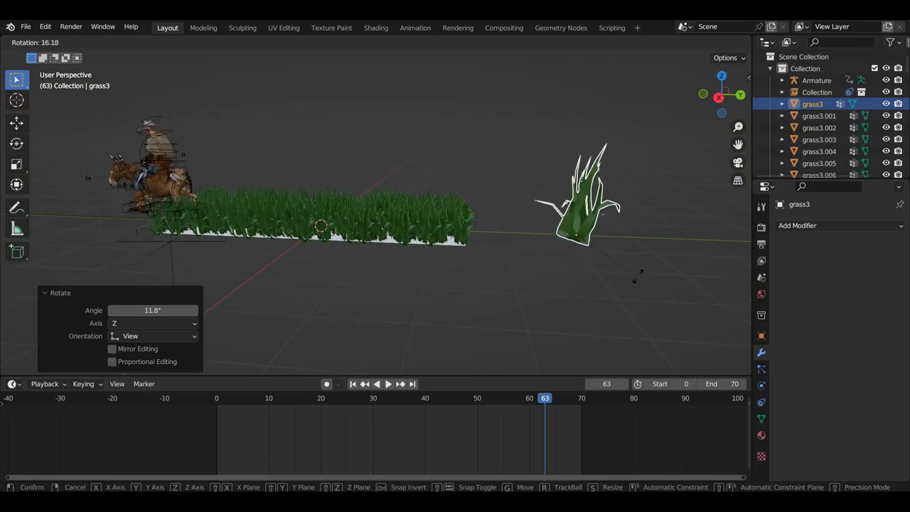
pyautogui.click(616, 248)
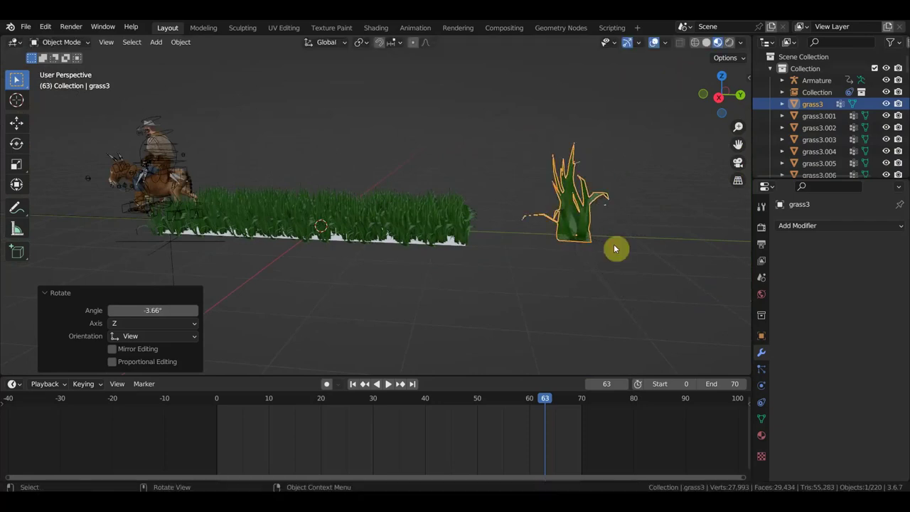
pyautogui.click(430, 229)
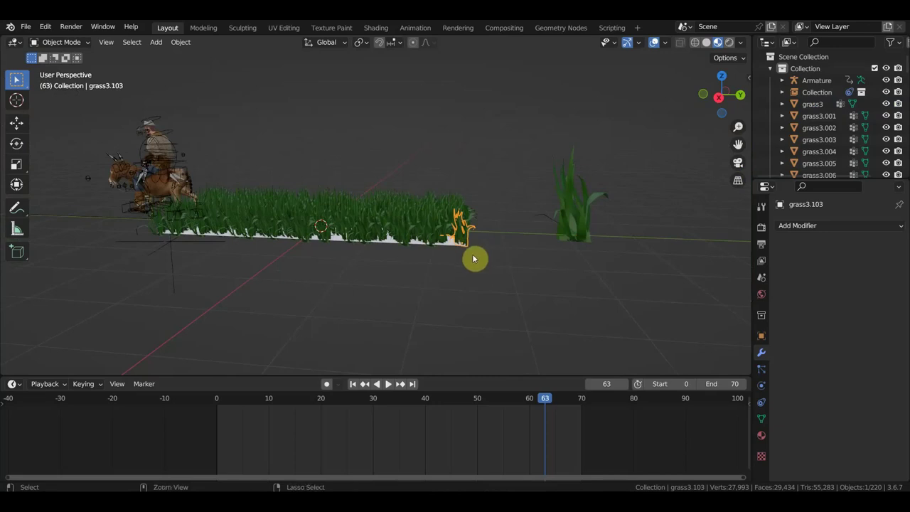
pyautogui.click(812, 103)
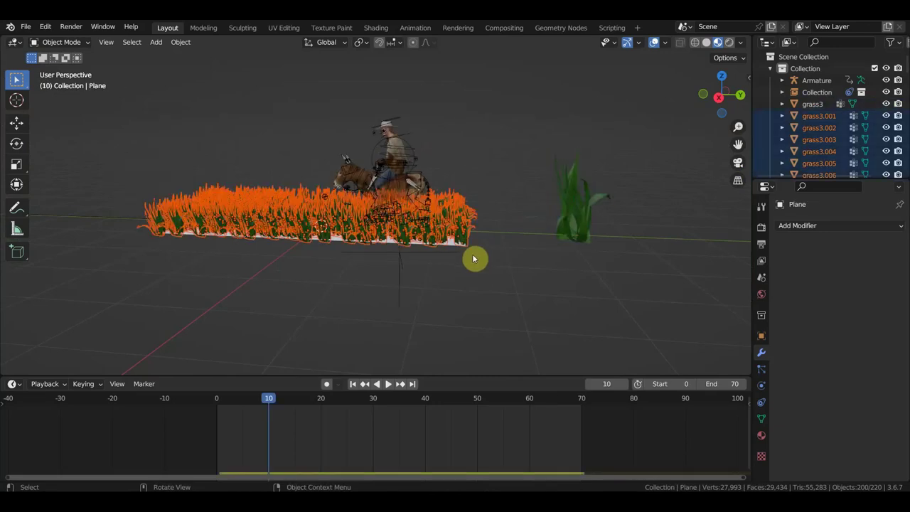
pyautogui.hotkey('shift', 'Left')
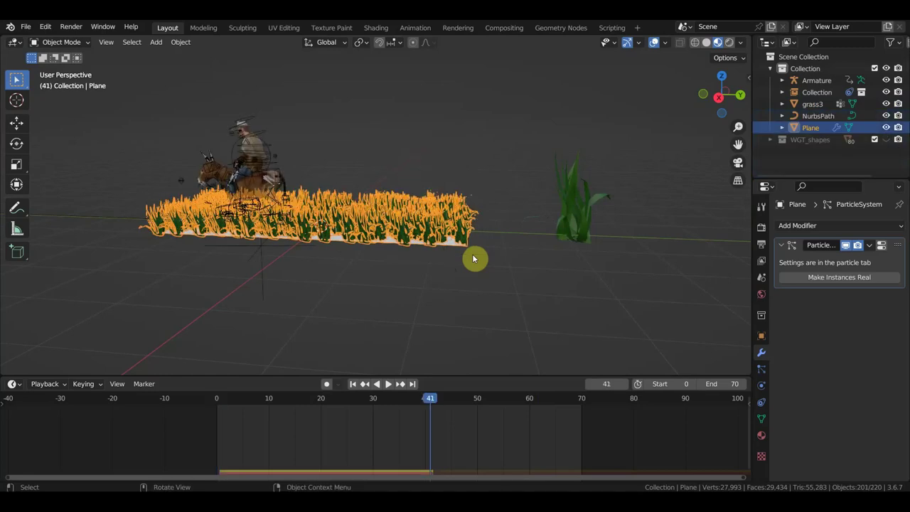
# Select the standalone grass3 plant and give it two rough rotations
pyautogui.click(573, 221)
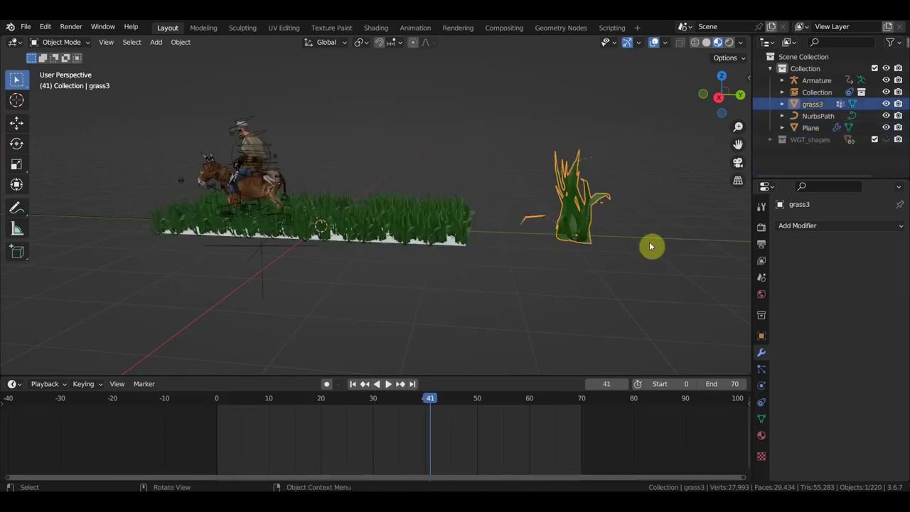
pyautogui.press('r')
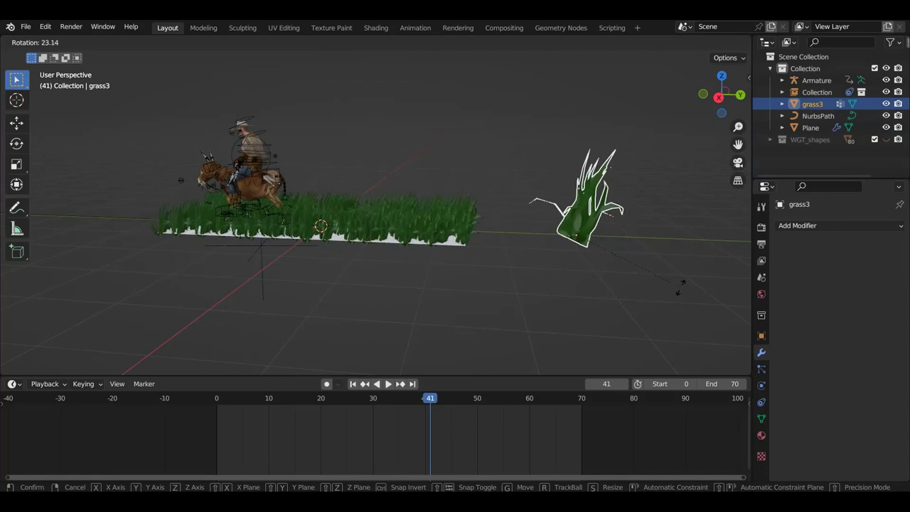
pyautogui.click(671, 253)
pyautogui.moveTo(670, 256)
pyautogui.mouseDown(button='middle')
pyautogui.moveTo(570, 247)
pyautogui.moveTo(554, 256)
pyautogui.mouseUp(button='middle')
pyautogui.press('r')
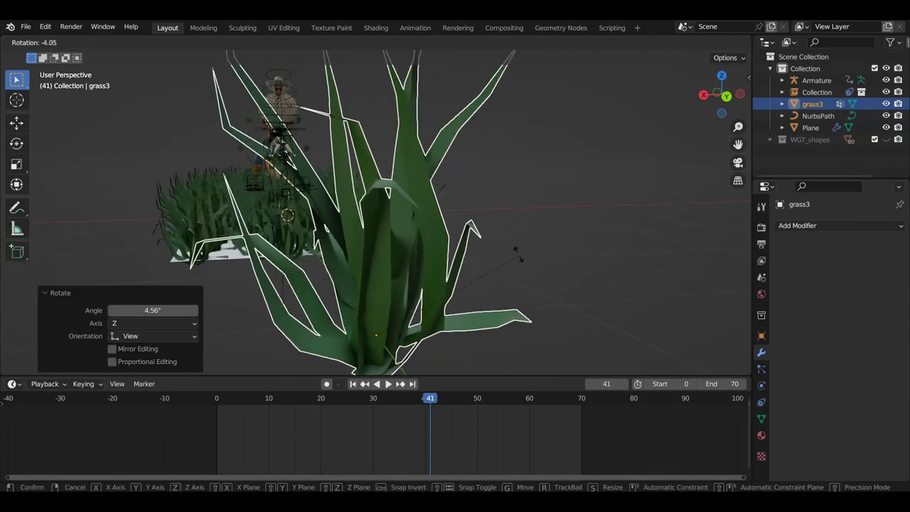
pyautogui.click(541, 263)
pyautogui.moveTo(551, 270)
pyautogui.mouseDown(button='middle')
pyautogui.moveTo(605, 273)
pyautogui.moveTo(642, 260)
pyautogui.moveTo(559, 271)
pyautogui.moveTo(529, 301)
pyautogui.moveTo(524, 335)
pyautogui.moveTo(578, 242)
pyautogui.moveTo(569, 237)
pyautogui.mouseUp(button='middle')
pyautogui.scroll(-2, 641, 260)
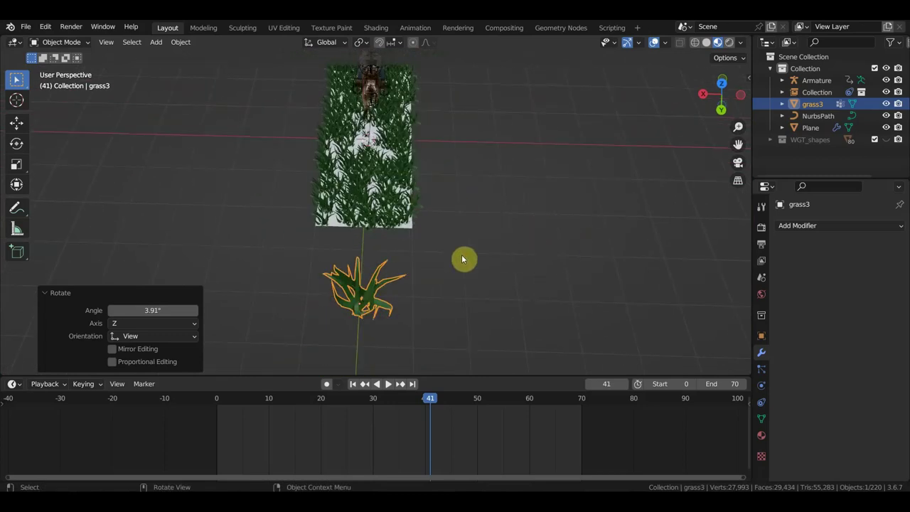
# Fine-tune grass3's rotation, trying -14.3° before settling on a 14.8° turn about Z
pyautogui.moveTo(406, 264); pyautogui.dragTo(400, 223, button='middle')
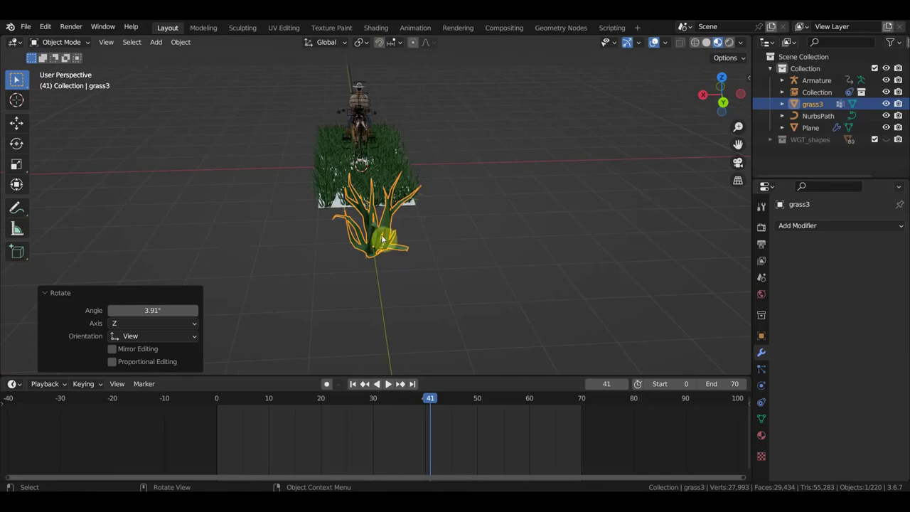
pyautogui.moveTo(389, 238); pyautogui.dragTo(394, 219, button='middle')
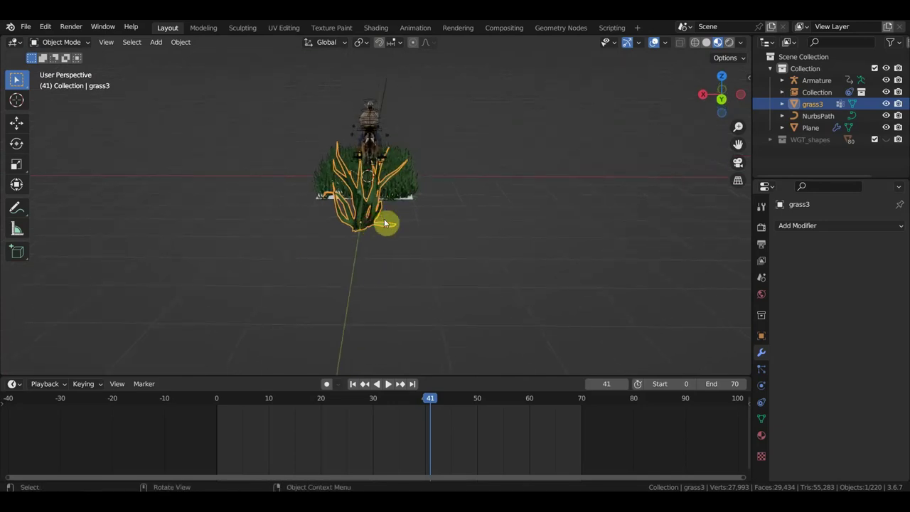
pyautogui.press('r')
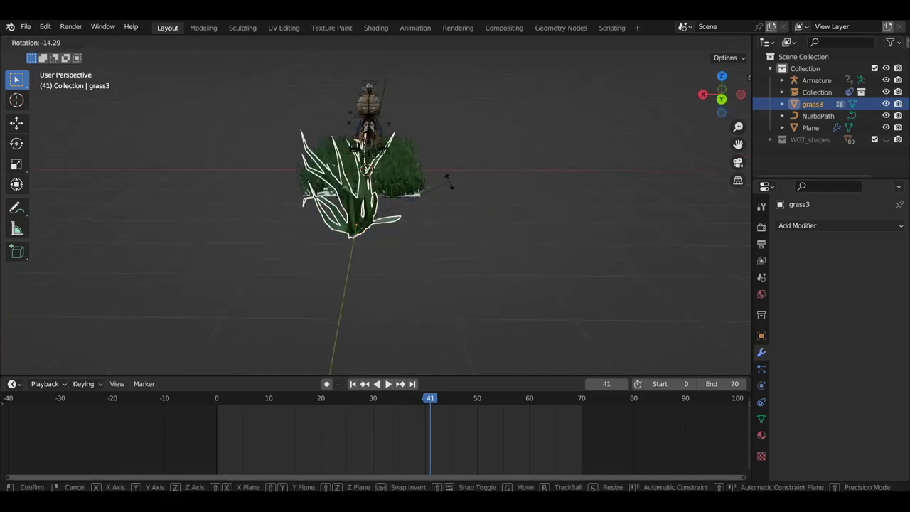
pyautogui.click(449, 186)
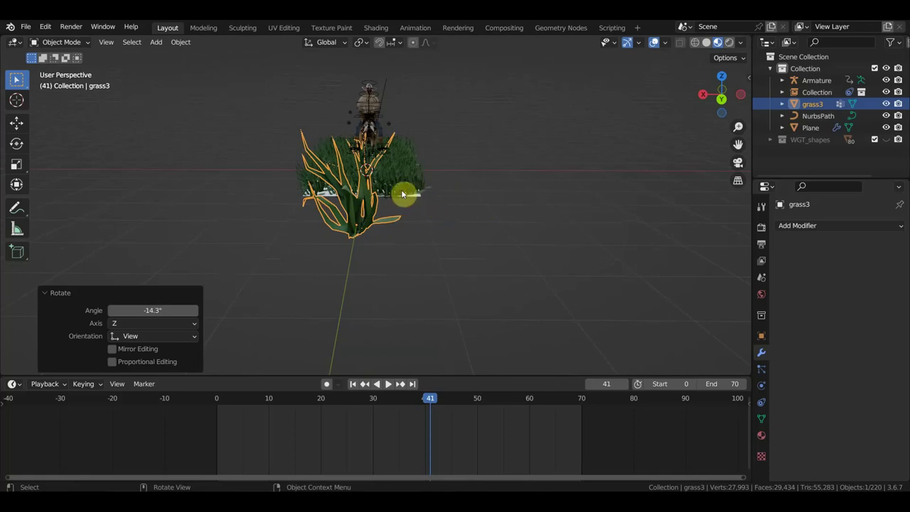
pyautogui.press('r')
pyautogui.click(422, 229)
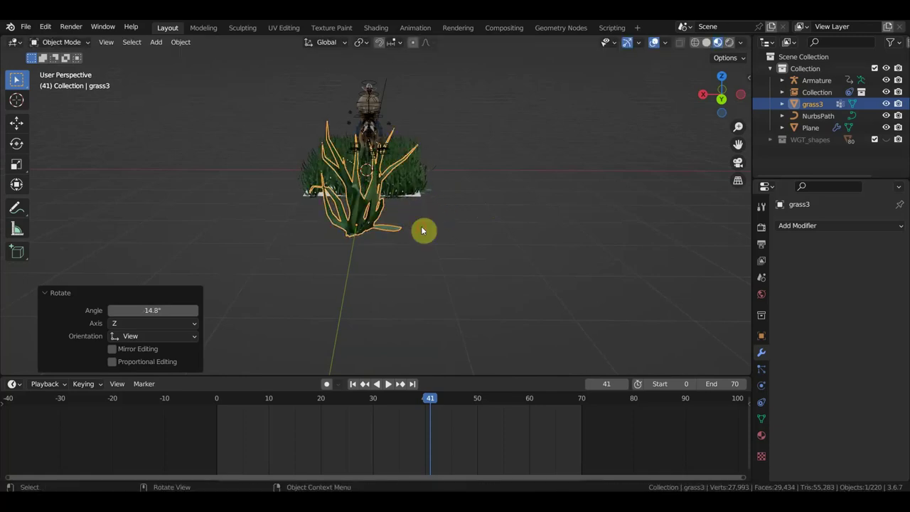
pyautogui.moveTo(409, 181); pyautogui.dragTo(402, 222, button='middle')
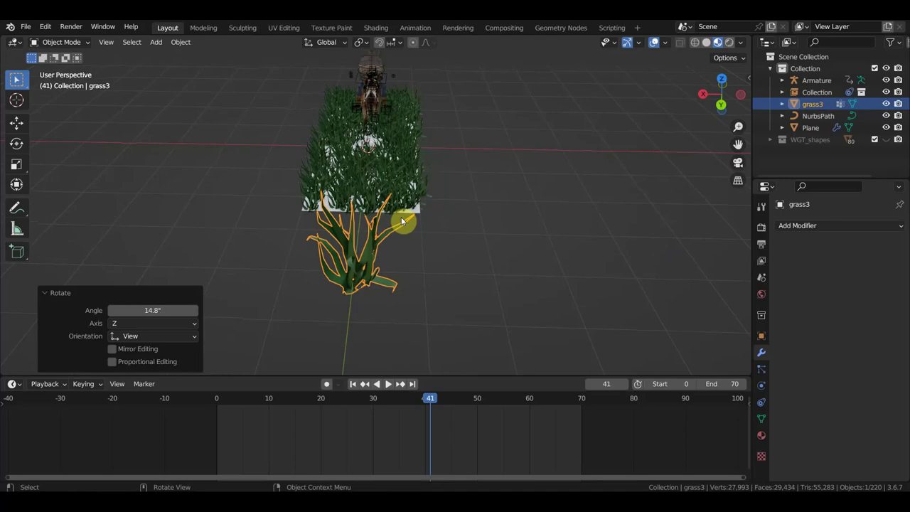
# Select the grass-covered plane and the grass3 clump and nudge both slightly along X
pyautogui.moveTo(502, 205)
pyautogui.mouseDown(button='middle')
pyautogui.moveTo(462, 297)
pyautogui.moveTo(469, 276)
pyautogui.moveTo(465, 311)
pyautogui.mouseUp(button='middle')
pyautogui.click(365, 277)
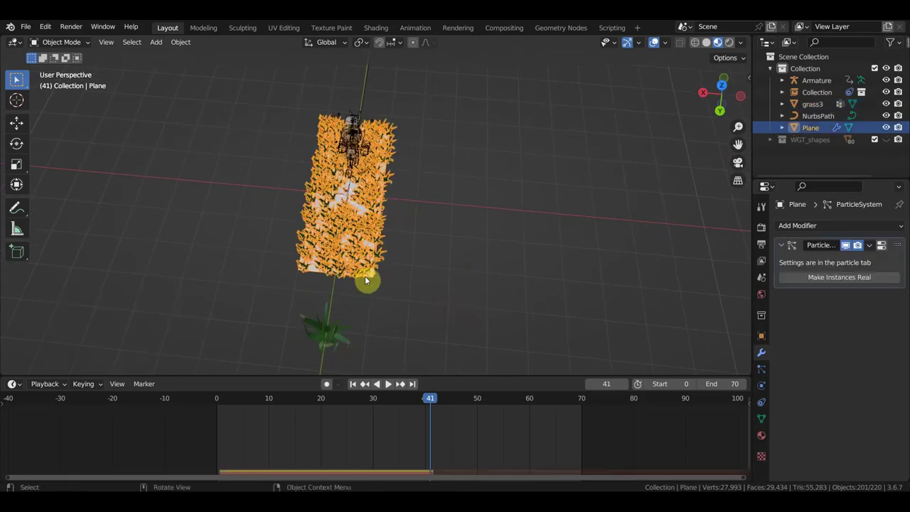
pyautogui.keyDown('shift'); pyautogui.click(327, 343); pyautogui.keyUp('shift')
pyautogui.click(17, 122)
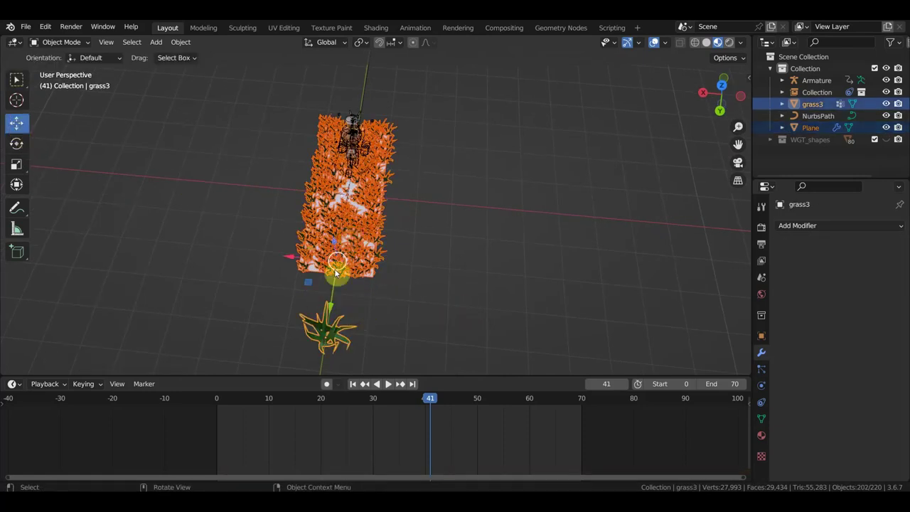
pyautogui.moveTo(287, 261); pyautogui.dragTo(289, 270)
pyautogui.moveTo(355, 274); pyautogui.dragTo(390, 243, button='middle')
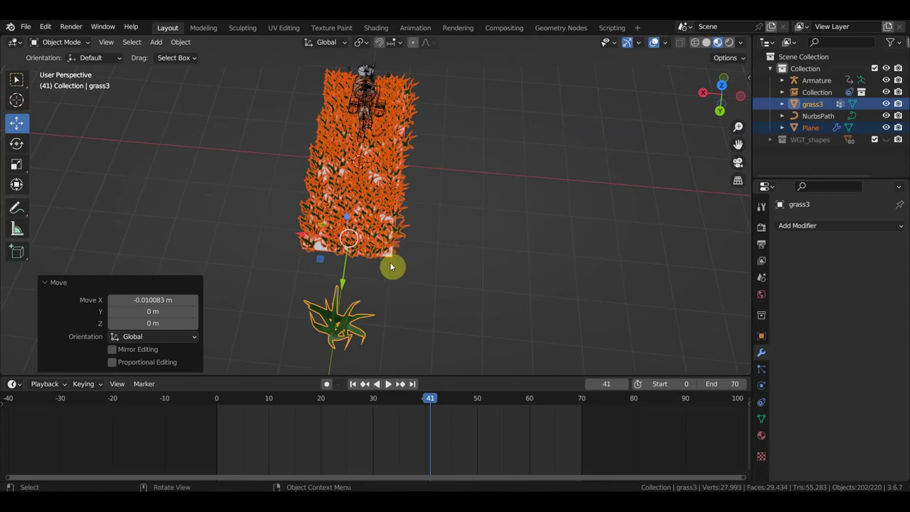
# Select only the grass-covered plane and show its particle settings
pyautogui.moveTo(463, 234); pyautogui.dragTo(287, 208)
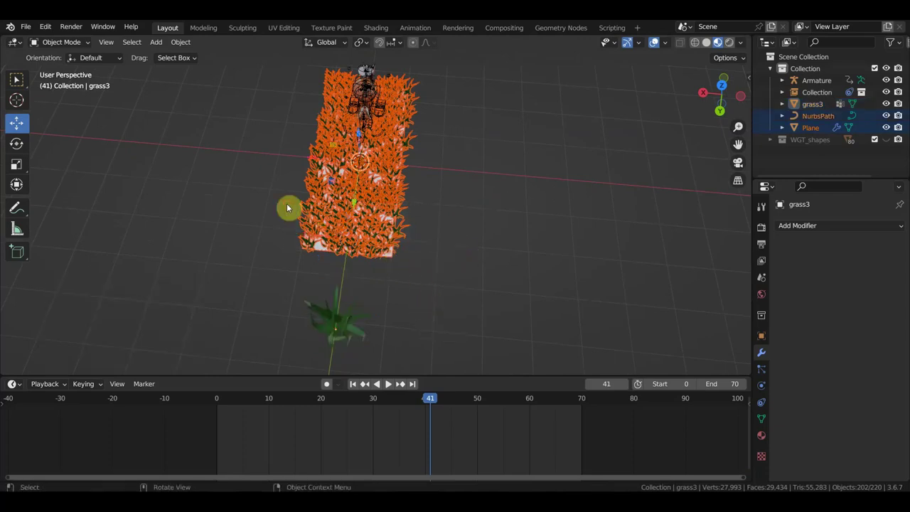
pyautogui.moveTo(341, 209); pyautogui.dragTo(521, 176, button='middle')
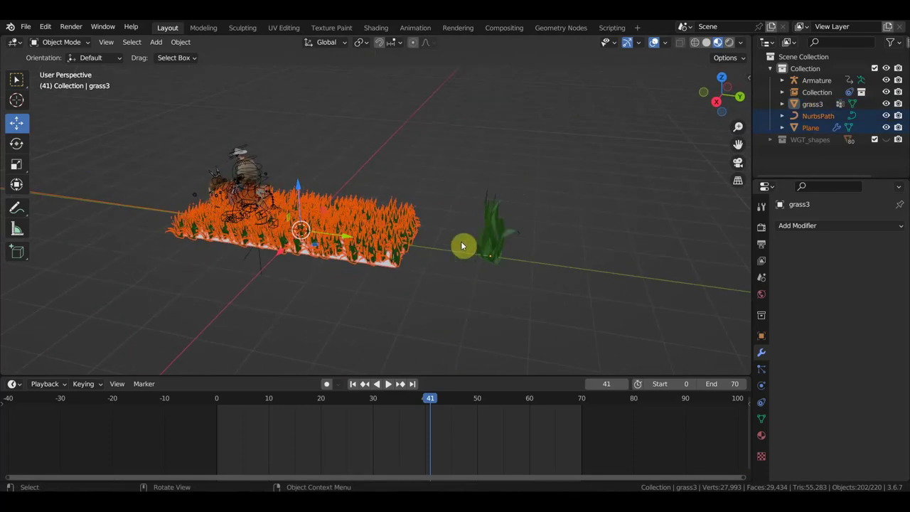
pyautogui.click(392, 264)
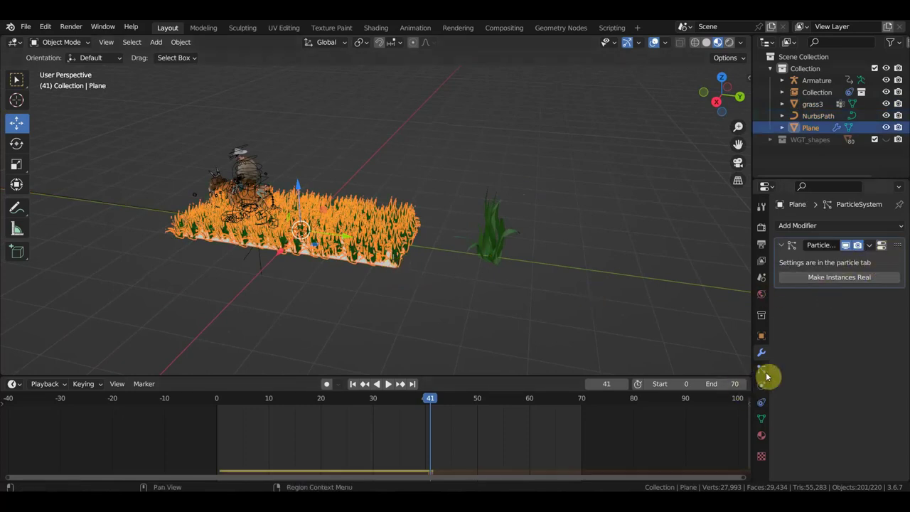
pyautogui.click(762, 368)
# Remove the plane's grass particle system, narrow it to 0.506 on X, and shift it slightly
pyautogui.click(901, 243)
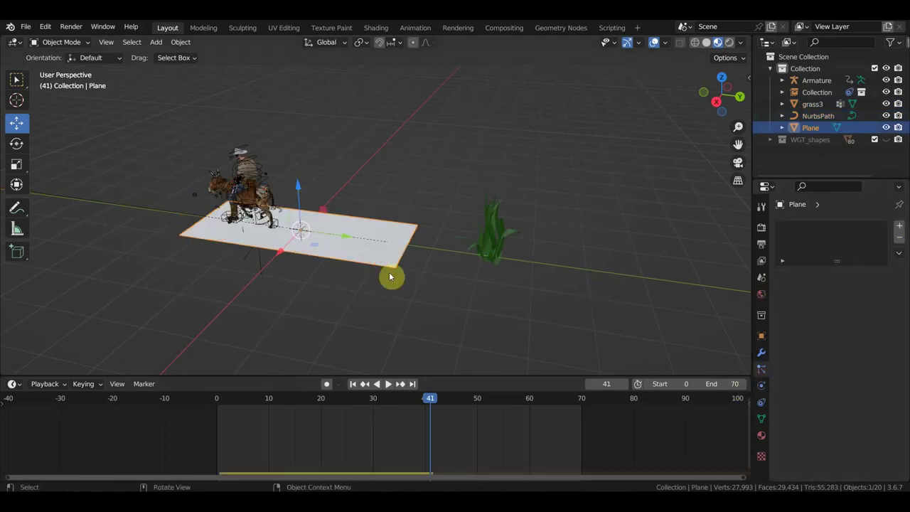
pyautogui.moveTo(384, 263); pyautogui.dragTo(327, 219, button='middle')
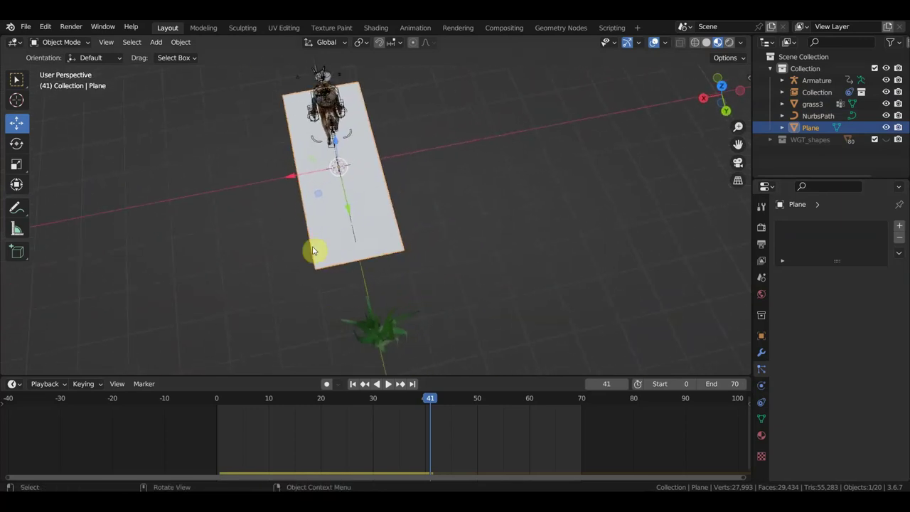
pyautogui.click(16, 184)
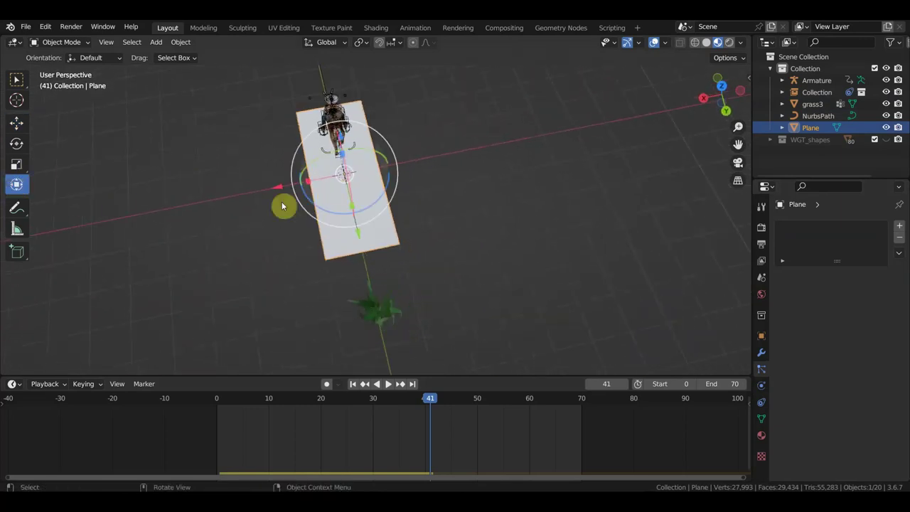
pyautogui.moveTo(306, 184); pyautogui.dragTo(338, 179)
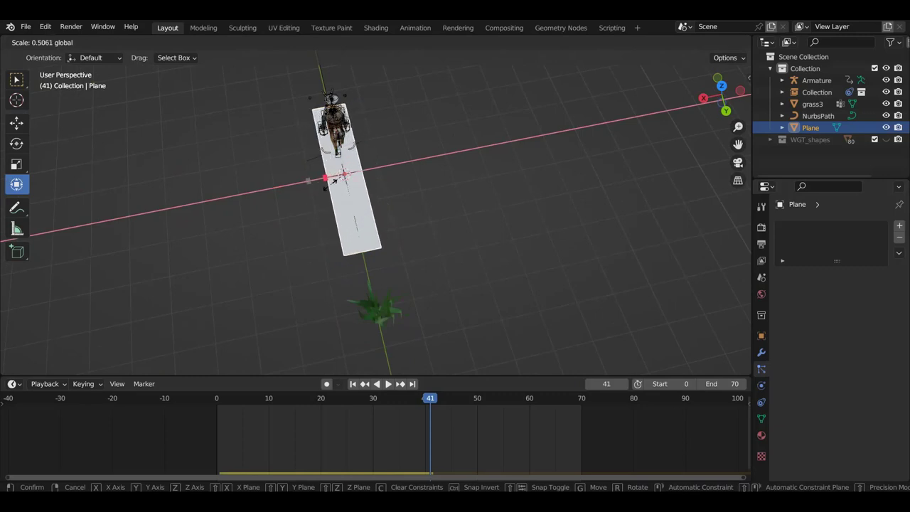
pyautogui.moveTo(342, 177)
pyautogui.mouseDown()
pyautogui.moveTo(289, 187)
pyautogui.moveTo(304, 190)
pyautogui.mouseUp()
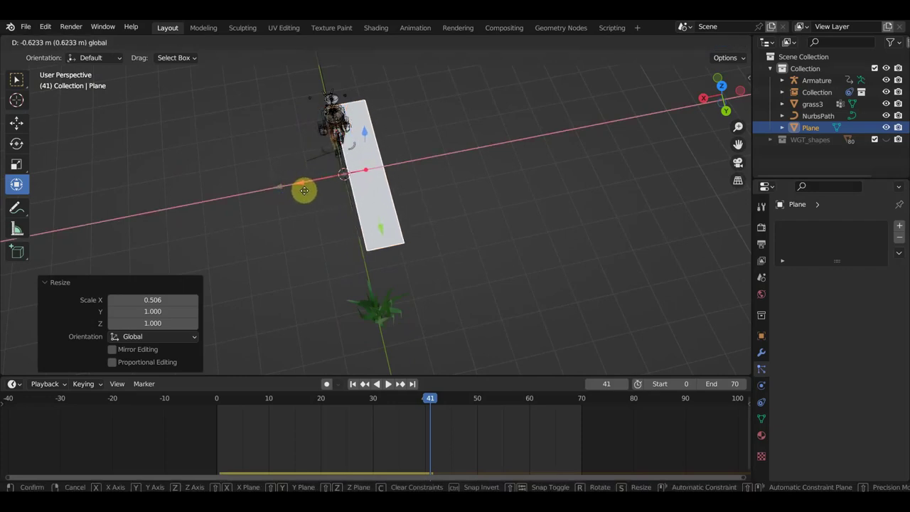
pyautogui.moveTo(304, 190); pyautogui.dragTo(305, 194)
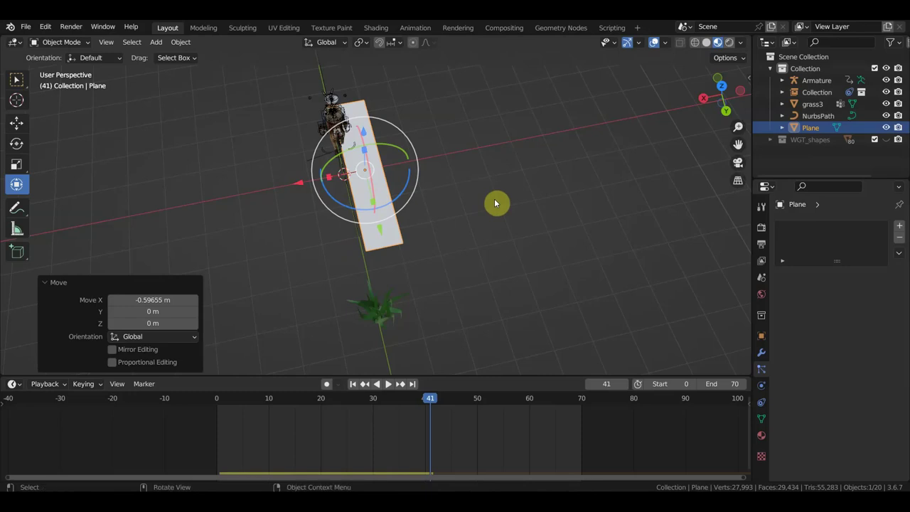
# Duplicate the narrowed plane as Plane.001 and slide it 1.113 m along X
pyautogui.hotkey('shift', 'd')
pyautogui.rightClick(495, 204)
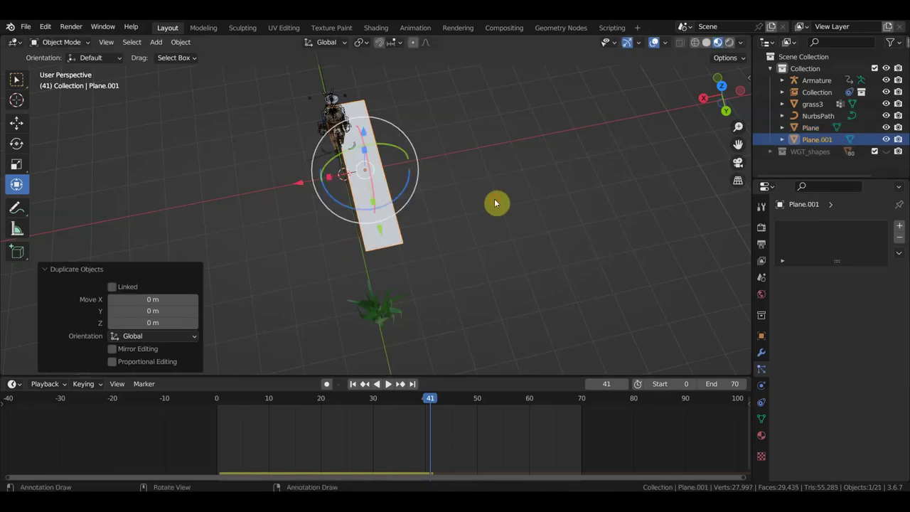
pyautogui.moveTo(299, 184); pyautogui.dragTo(256, 187)
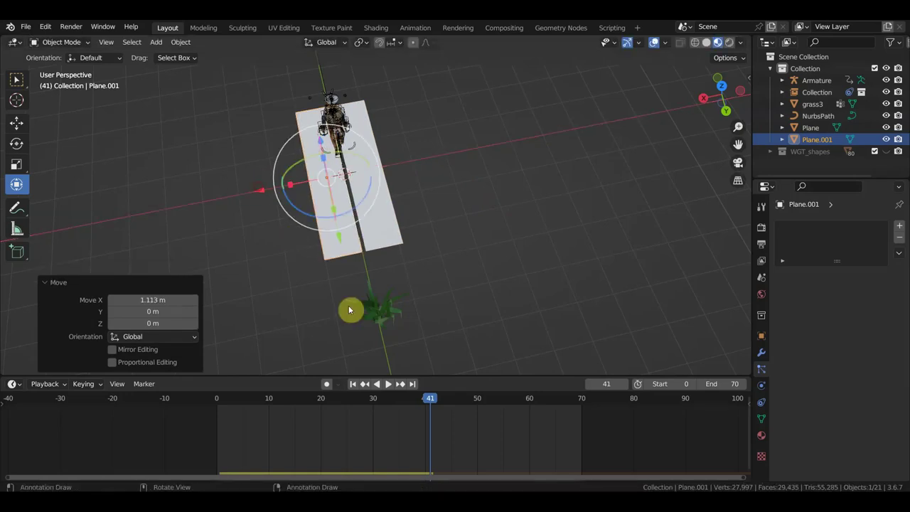
# Duplicate grass3 as grass3.001 and move the original 0.74 m along X beside it
pyautogui.click(373, 314)
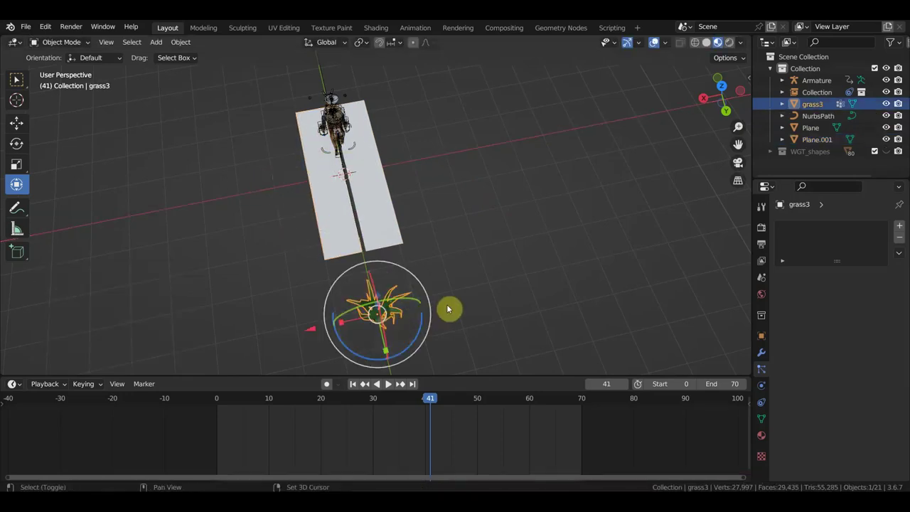
pyautogui.hotkey('shift', 'd')
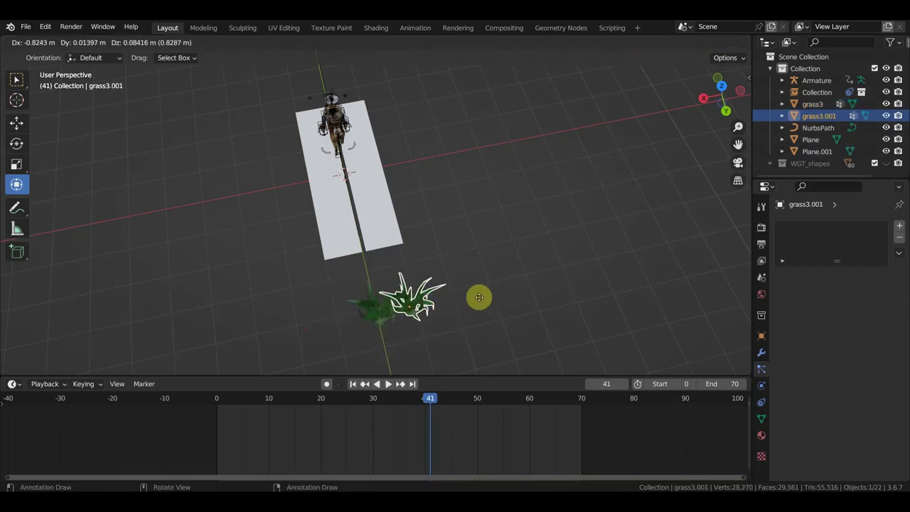
pyautogui.click(482, 299)
pyautogui.click(389, 320)
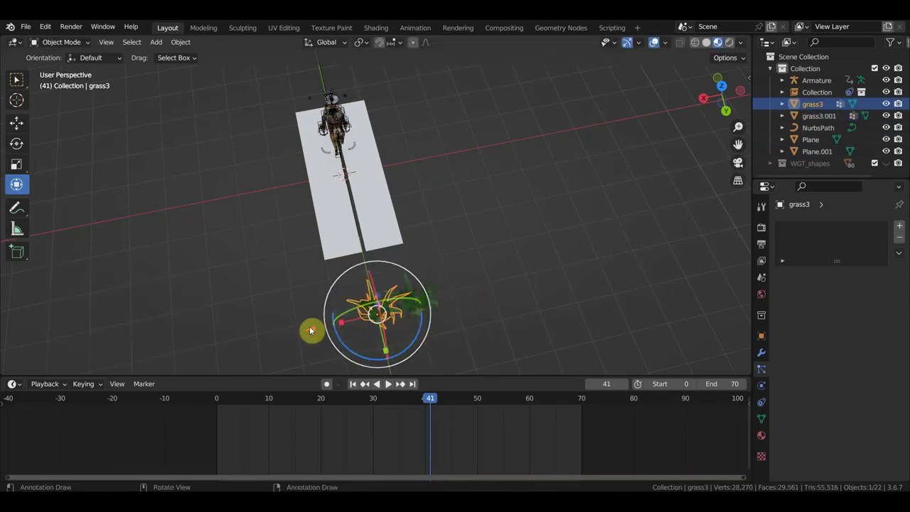
pyautogui.press('g')
pyautogui.press('x')
pyautogui.click(271, 332)
pyautogui.scroll(2, 462, 319)
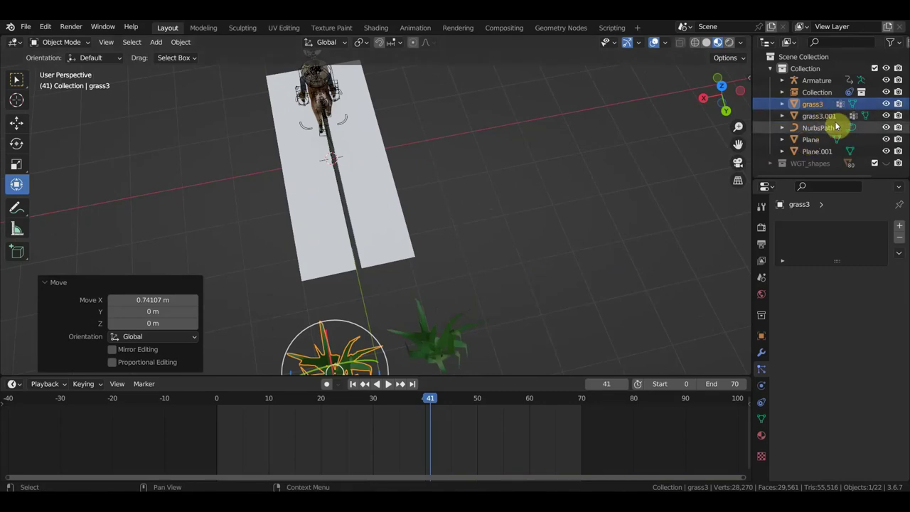
pyautogui.moveTo(558, 243)
pyautogui.mouseDown(button='middle')
pyautogui.moveTo(572, 249)
pyautogui.moveTo(595, 216)
pyautogui.moveTo(664, 177)
pyautogui.moveTo(587, 220)
pyautogui.moveTo(619, 202)
pyautogui.moveTo(635, 209)
pyautogui.mouseUp(button='middle')
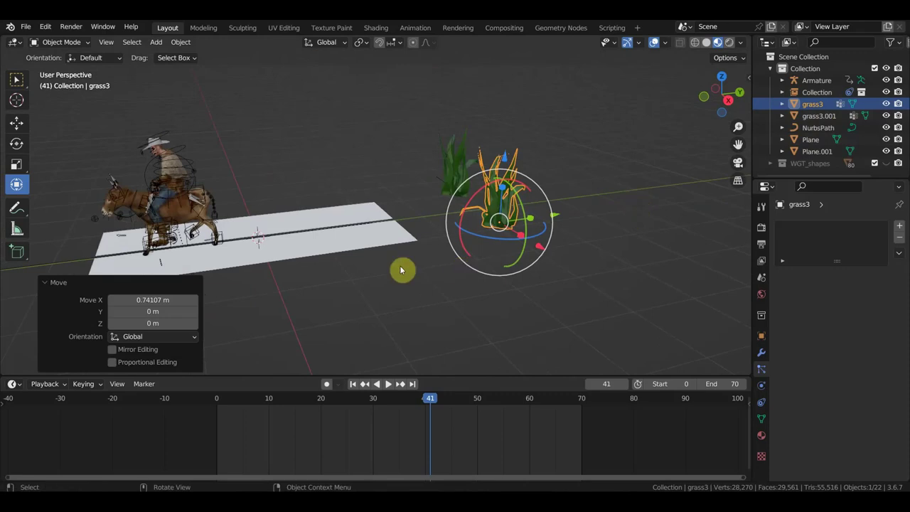
pyautogui.click(356, 246)
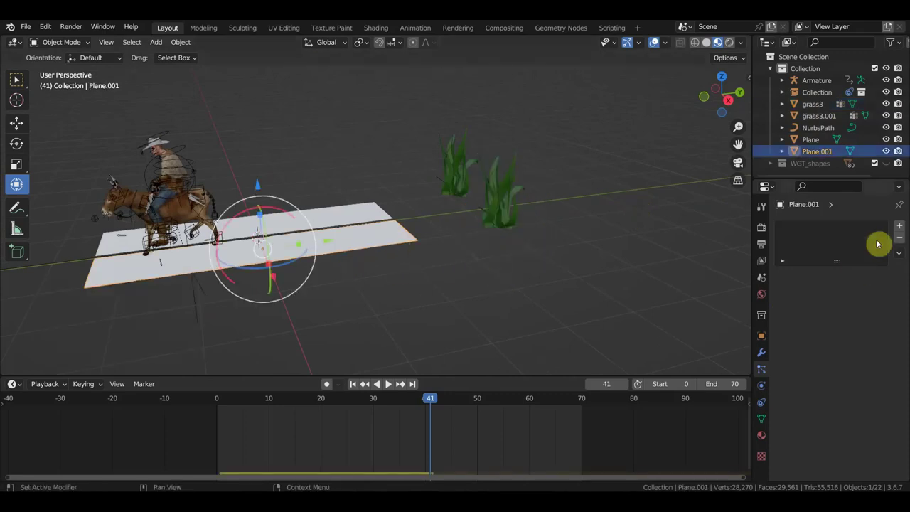
# Give Plane.001 a hair particle system rendering grass3 instances with Object Rotation
pyautogui.click(899, 226)
pyautogui.click(871, 290)
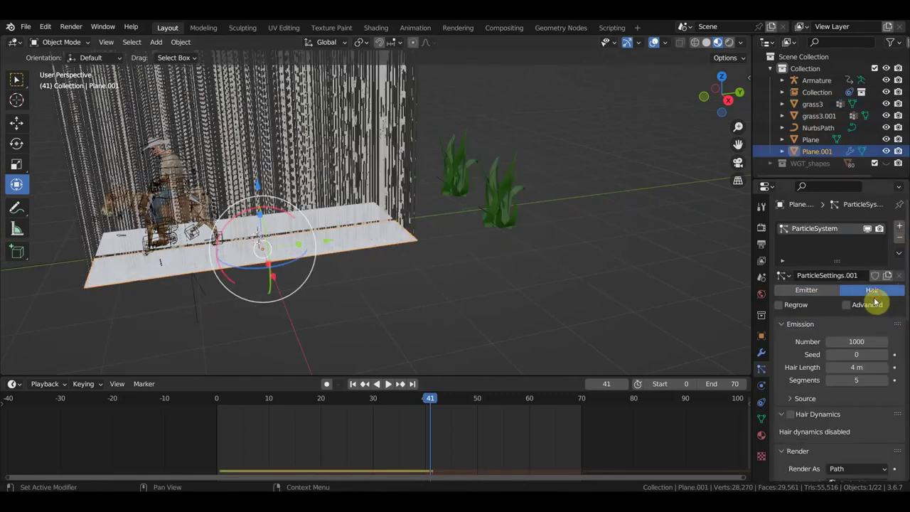
pyautogui.scroll(-2, 825, 416)
pyautogui.scroll(-3, 846, 394)
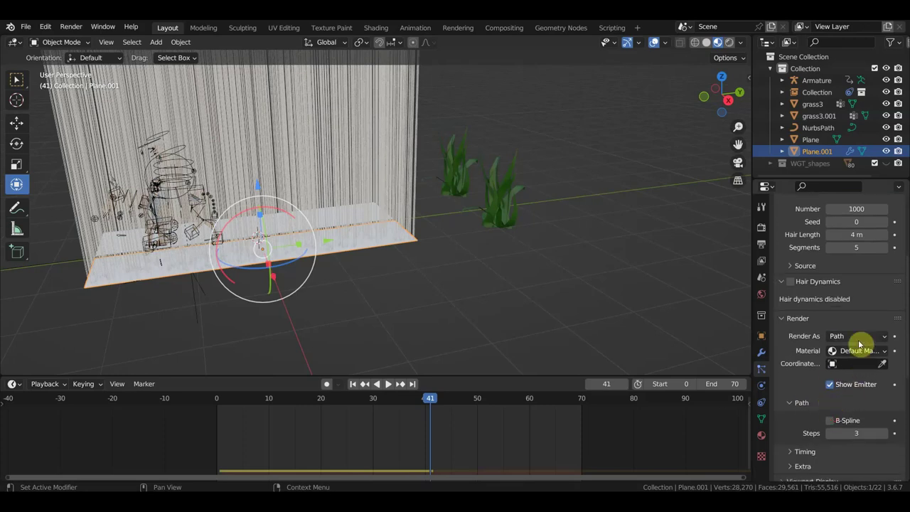
pyautogui.click(858, 339)
pyautogui.click(838, 375)
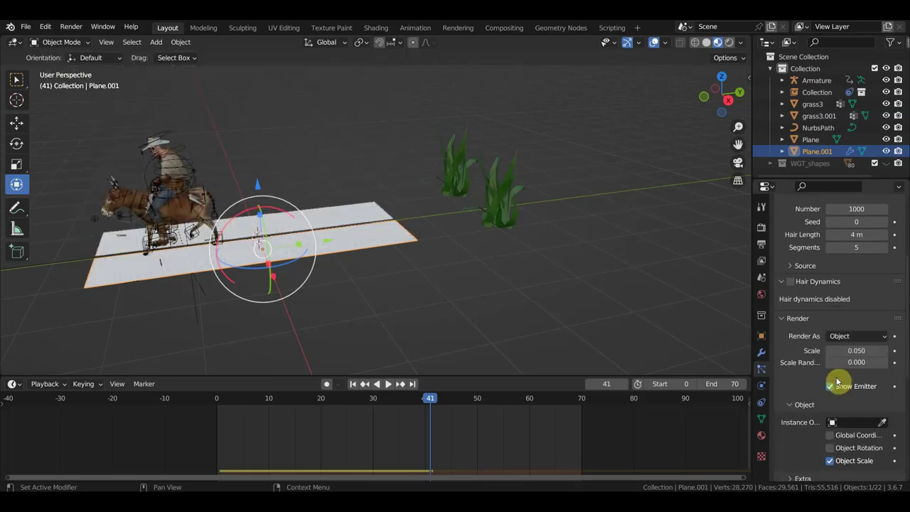
pyautogui.click(882, 422)
pyautogui.click(504, 215)
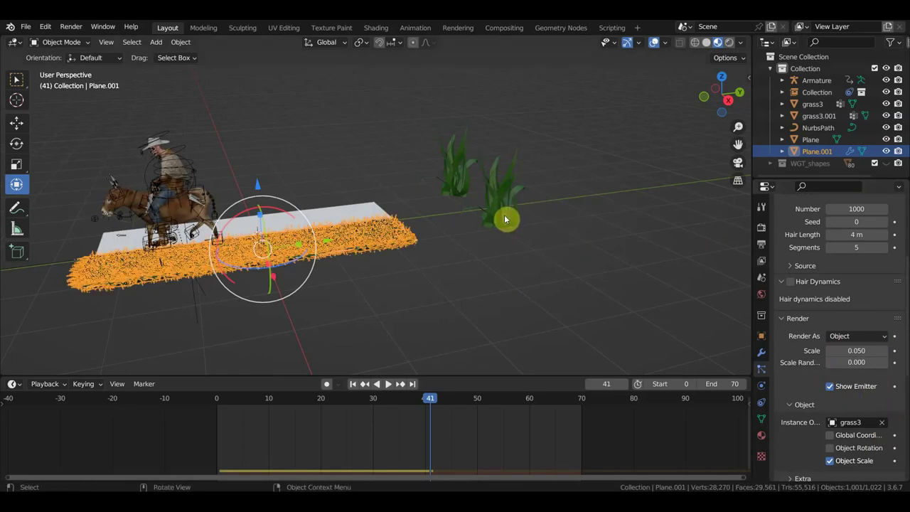
pyautogui.scroll(-1, 857, 453)
pyautogui.click(830, 408)
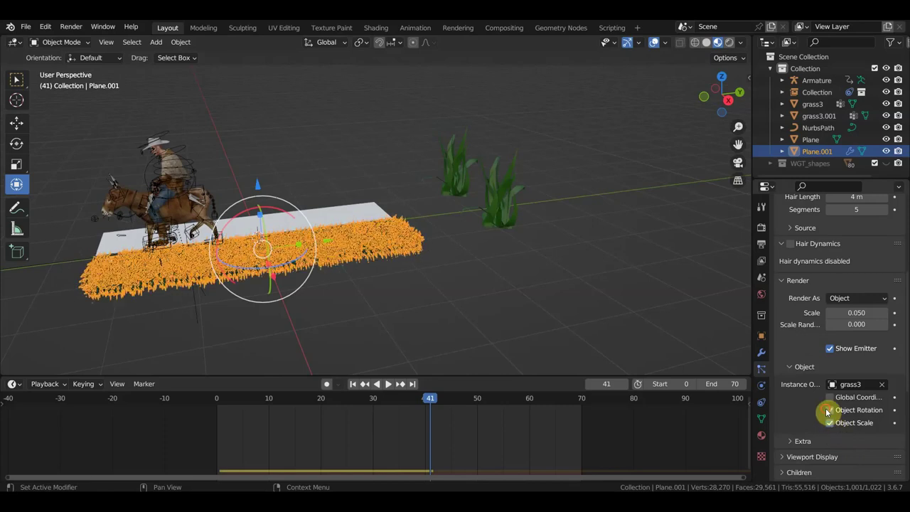
# Enable advanced hair rotation on Plane.001 with the orientation axis set to Object X
pyautogui.scroll(1, 832, 413)
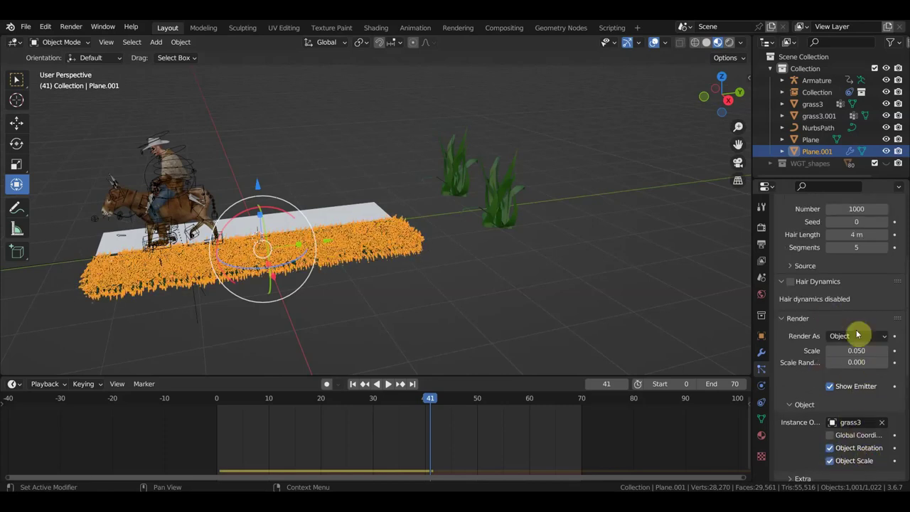
pyautogui.scroll(1, 796, 302)
pyautogui.scroll(-2, 814, 373)
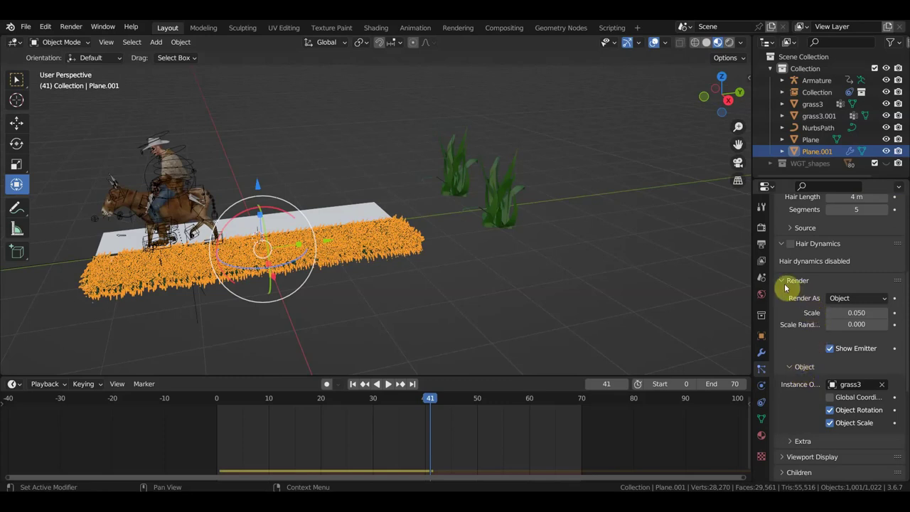
pyautogui.scroll(1, 792, 255)
pyautogui.scroll(2, 802, 259)
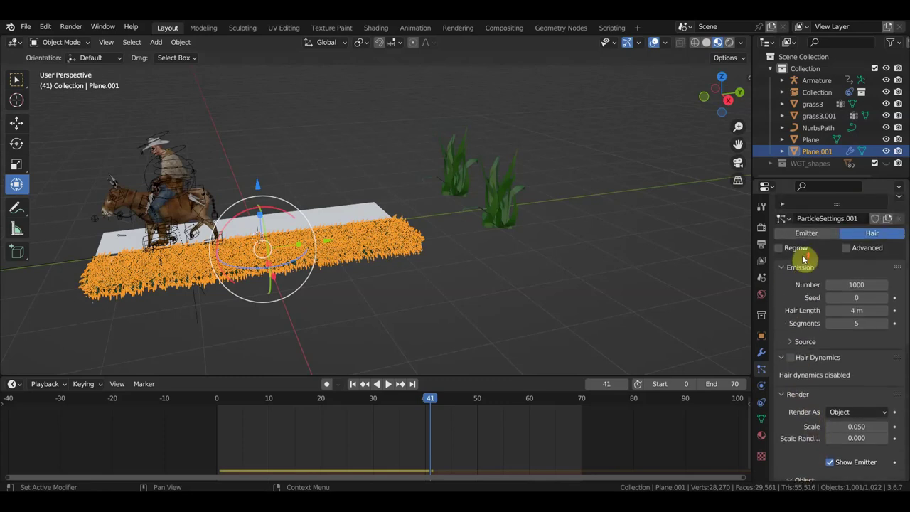
pyautogui.scroll(-4, 823, 293)
pyautogui.scroll(-3, 823, 297)
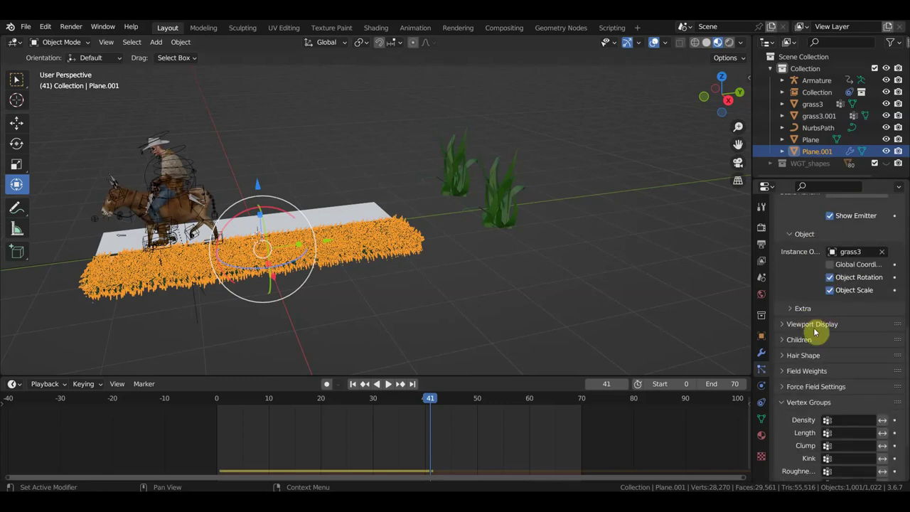
pyautogui.scroll(3, 820, 341)
pyautogui.scroll(1, 852, 334)
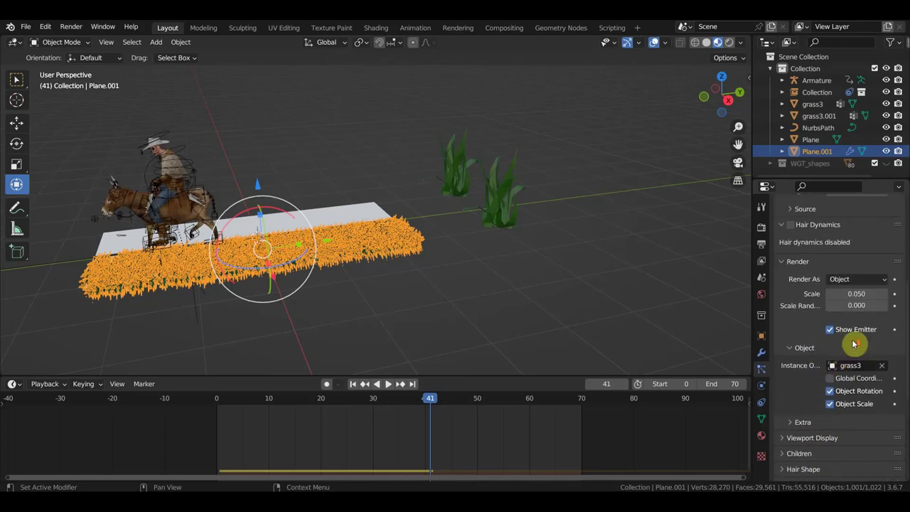
pyautogui.scroll(1, 822, 293)
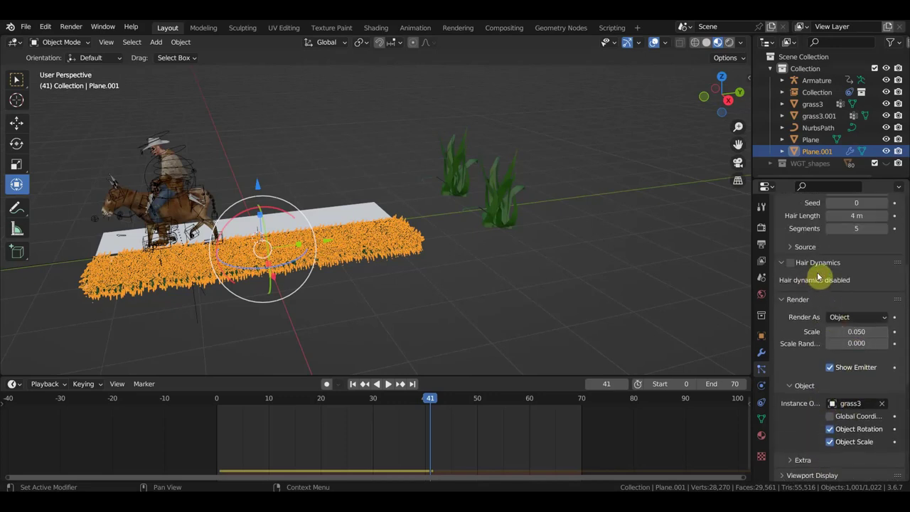
pyautogui.scroll(1, 801, 298)
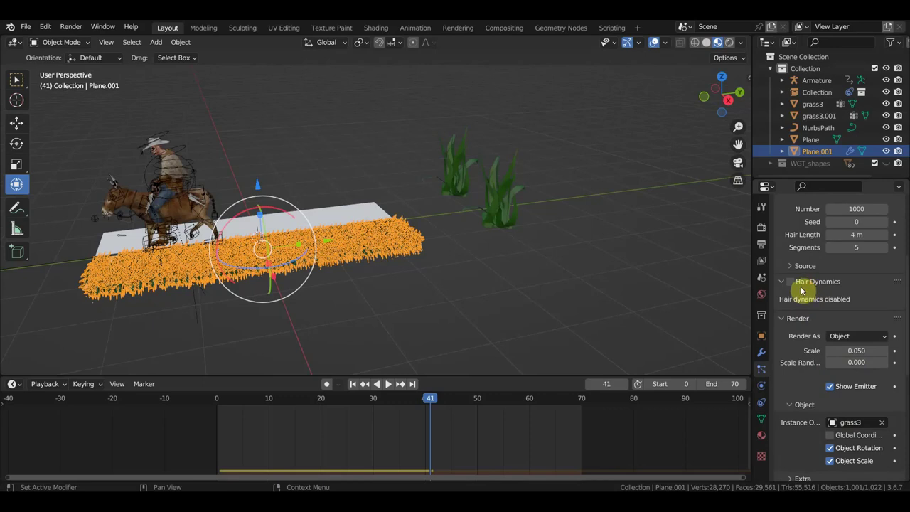
pyautogui.scroll(1, 818, 283)
pyautogui.scroll(1, 853, 279)
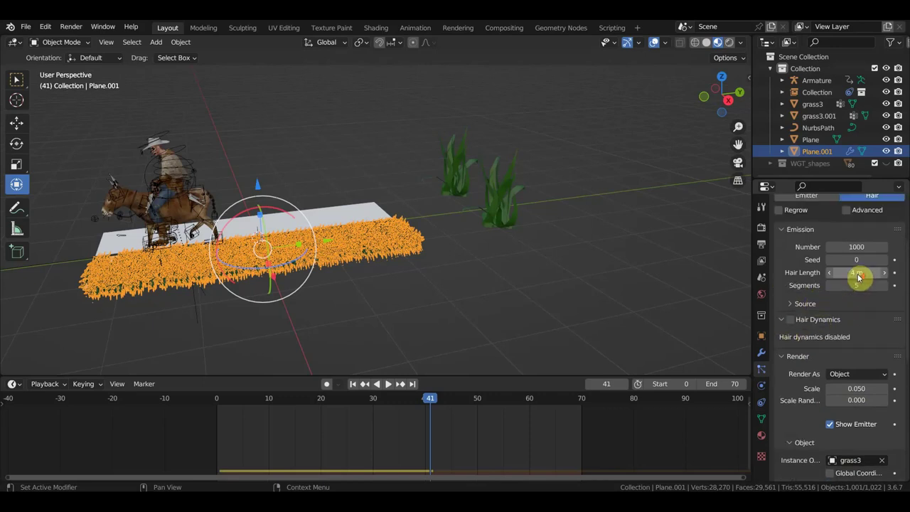
pyautogui.scroll(-1, 856, 275)
pyautogui.scroll(2, 855, 274)
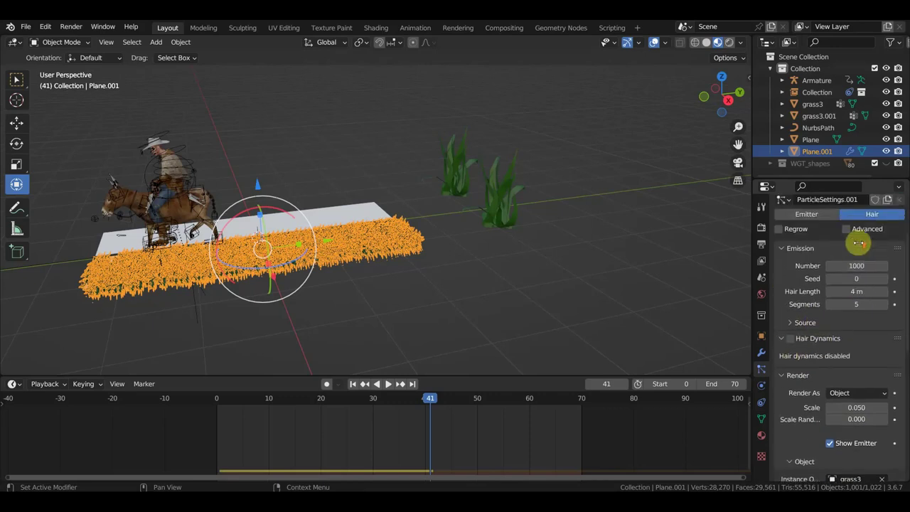
pyautogui.scroll(1, 853, 256)
pyautogui.click(852, 254)
pyautogui.scroll(-4, 842, 358)
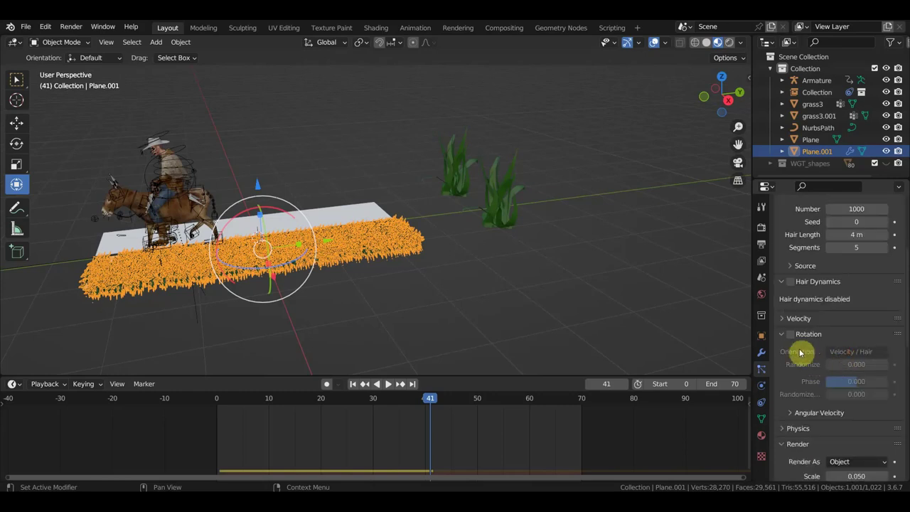
pyautogui.click(792, 334)
pyautogui.click(858, 352)
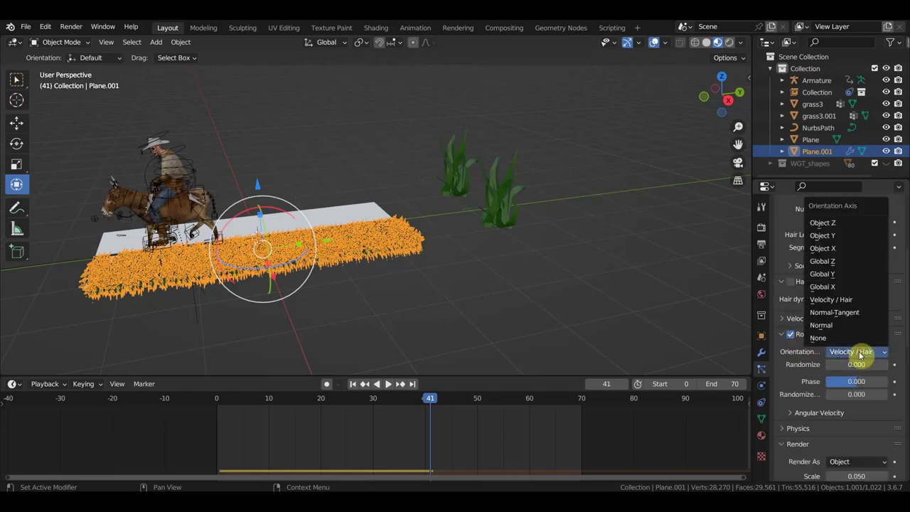
pyautogui.click(860, 353)
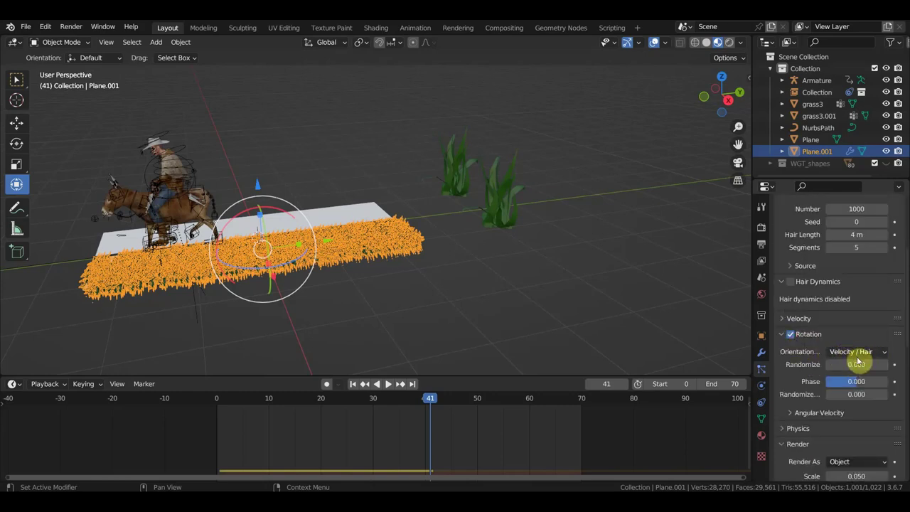
pyautogui.scroll(-4, 856, 398)
pyautogui.scroll(-4, 866, 433)
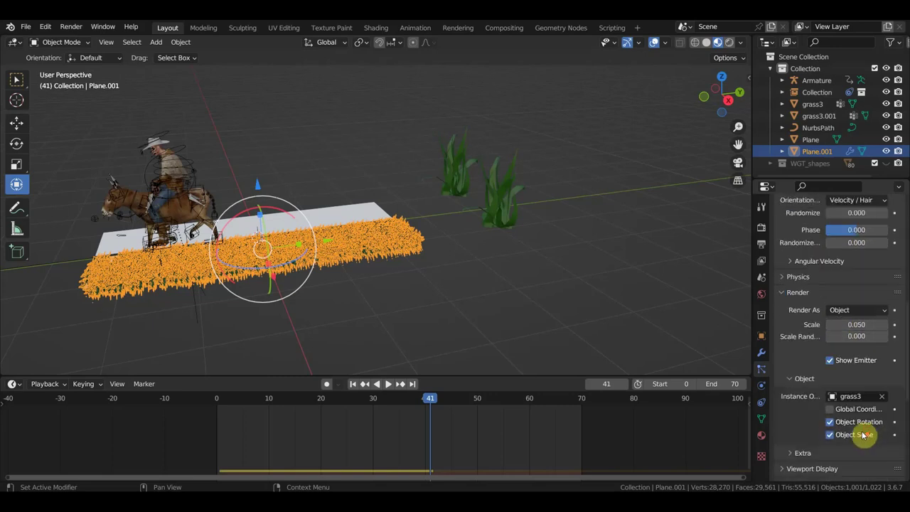
pyautogui.scroll(2, 865, 416)
pyautogui.scroll(1, 860, 331)
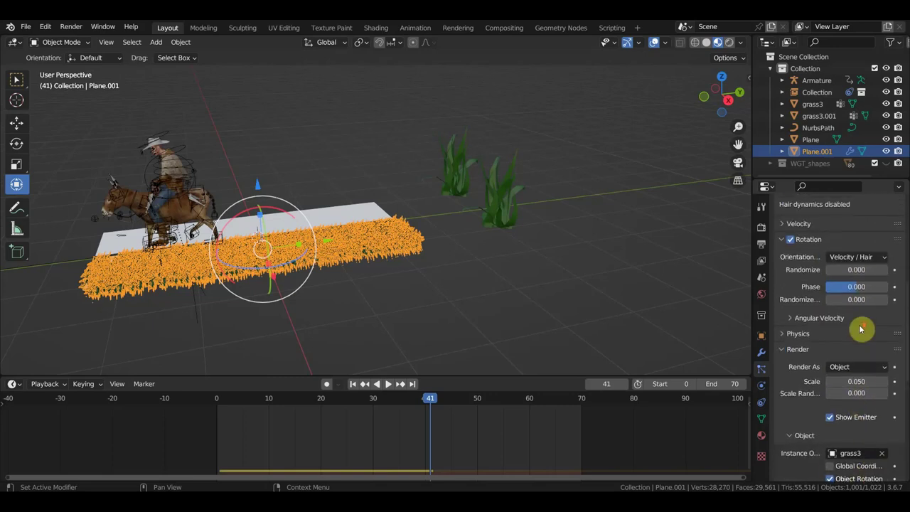
pyautogui.click(858, 259)
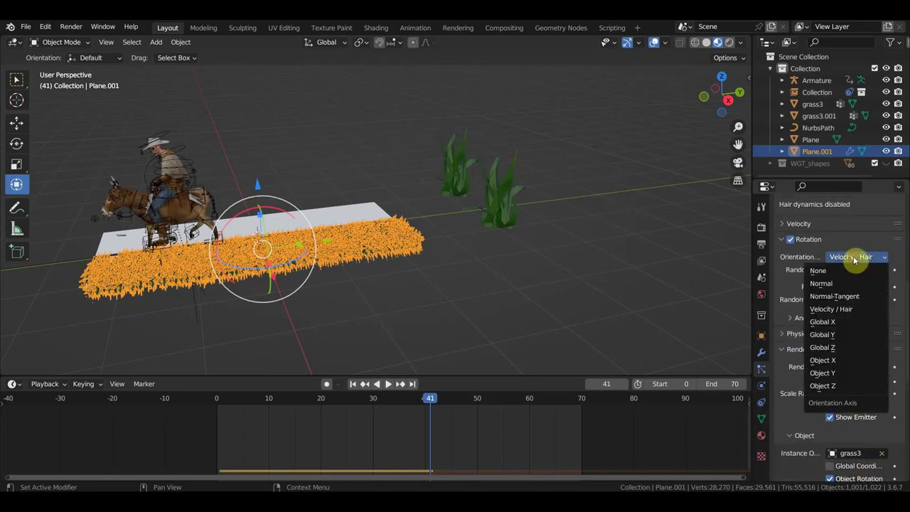
pyautogui.click(844, 363)
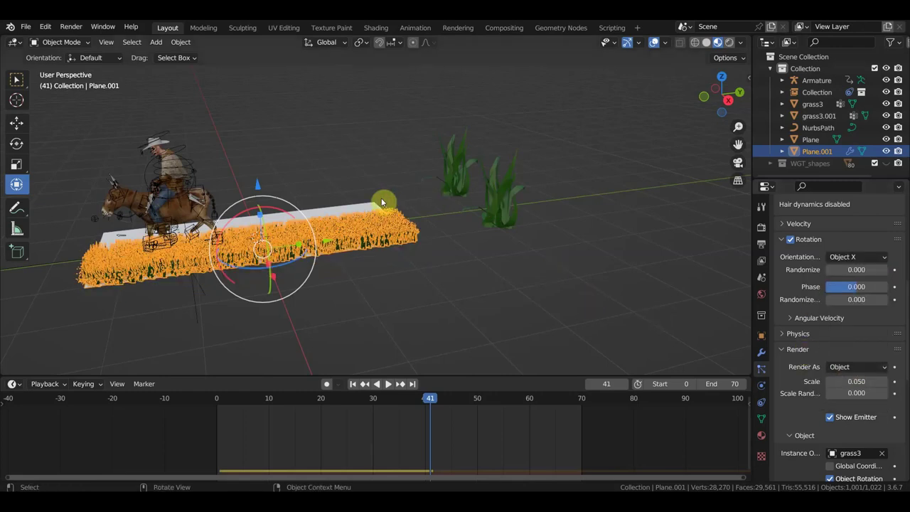
pyautogui.click(365, 206)
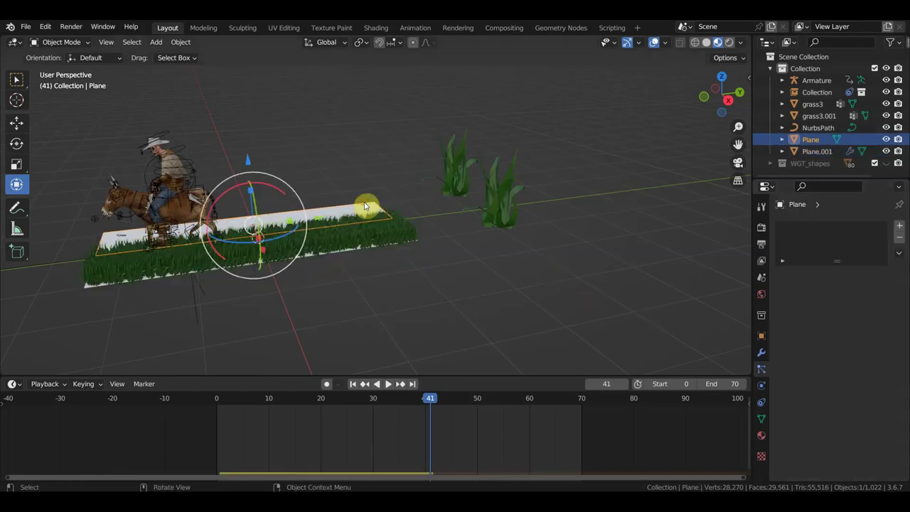
# Add a hair particle system to Plane with advanced rotation along Global X
pyautogui.click(900, 226)
pyautogui.click(878, 291)
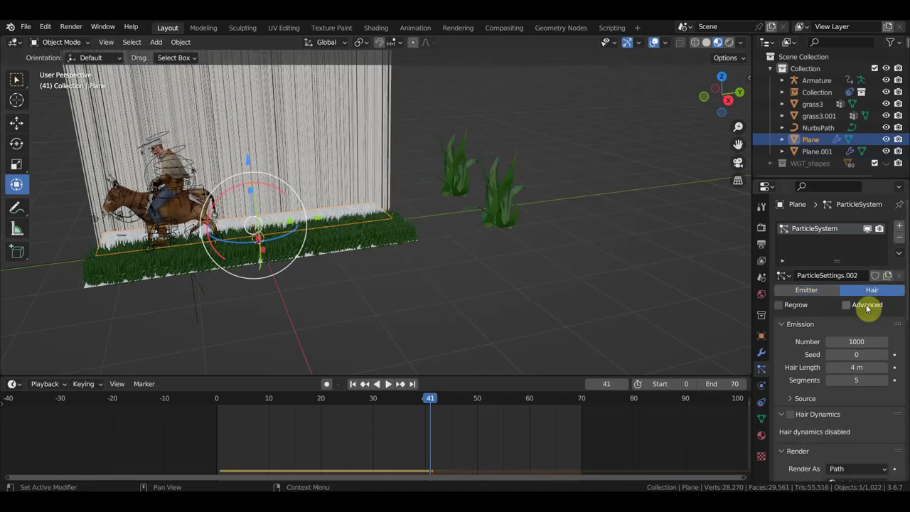
pyautogui.click(846, 305)
pyautogui.scroll(-3, 853, 412)
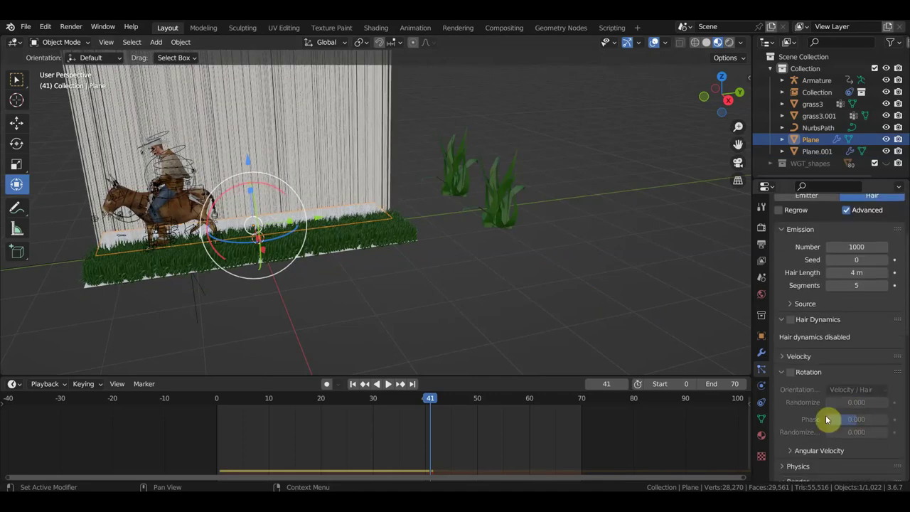
pyautogui.click(790, 372)
pyautogui.click(857, 390)
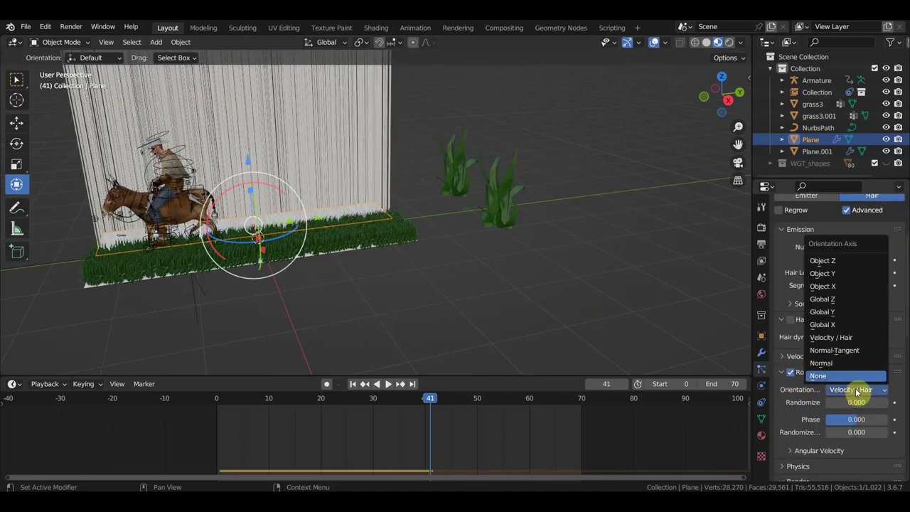
pyautogui.click(841, 327)
# Render Plane's hair as grass3.001 object instances using Object Rotation
pyautogui.scroll(-4, 845, 406)
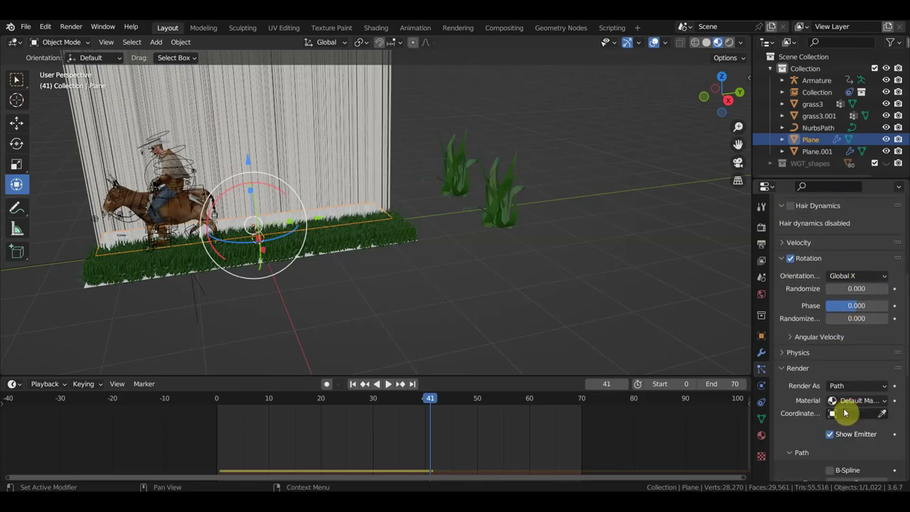
pyautogui.click(862, 388)
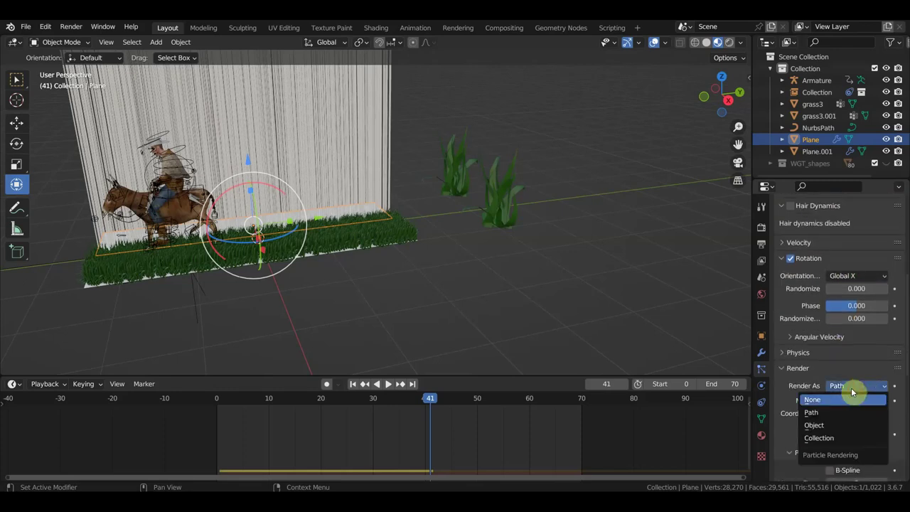
pyautogui.click(833, 427)
pyautogui.click(883, 472)
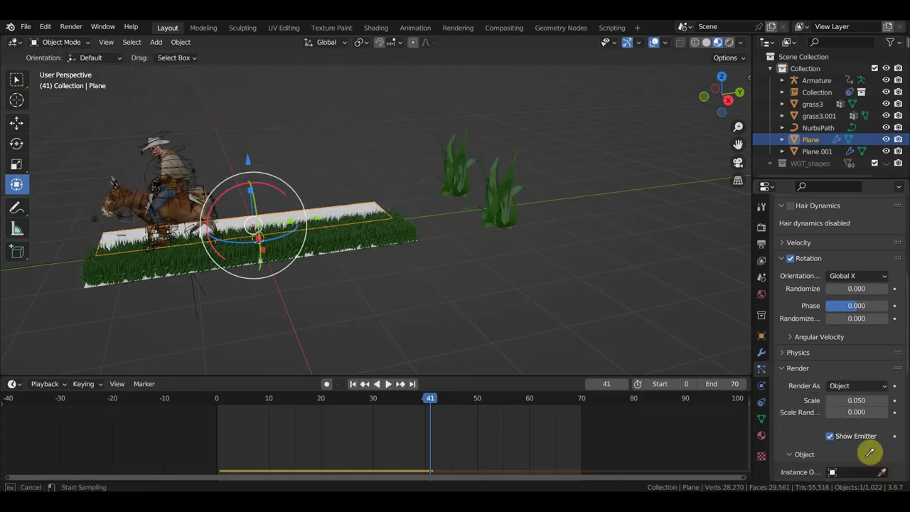
pyautogui.click(463, 178)
pyautogui.moveTo(663, 331); pyautogui.dragTo(740, 359, button='middle')
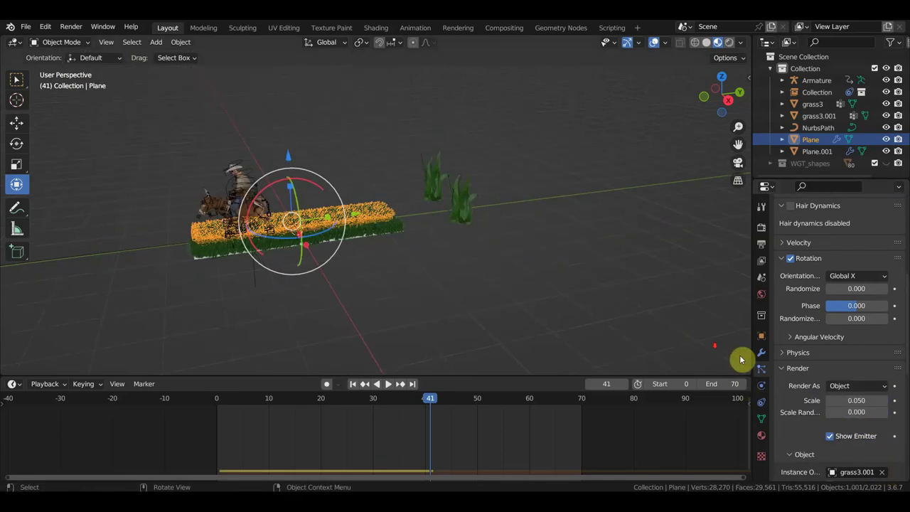
pyautogui.scroll(-2, 864, 388)
pyautogui.click(830, 459)
# Lower Plane's hair particle count from 1000 to 200
pyautogui.scroll(1, 688, 382)
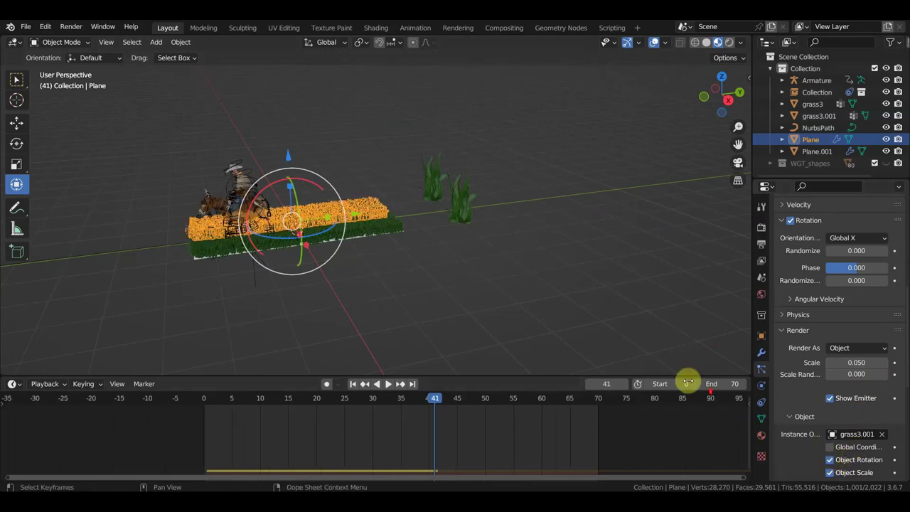
pyautogui.scroll(4, 611, 305)
pyautogui.scroll(2, 612, 305)
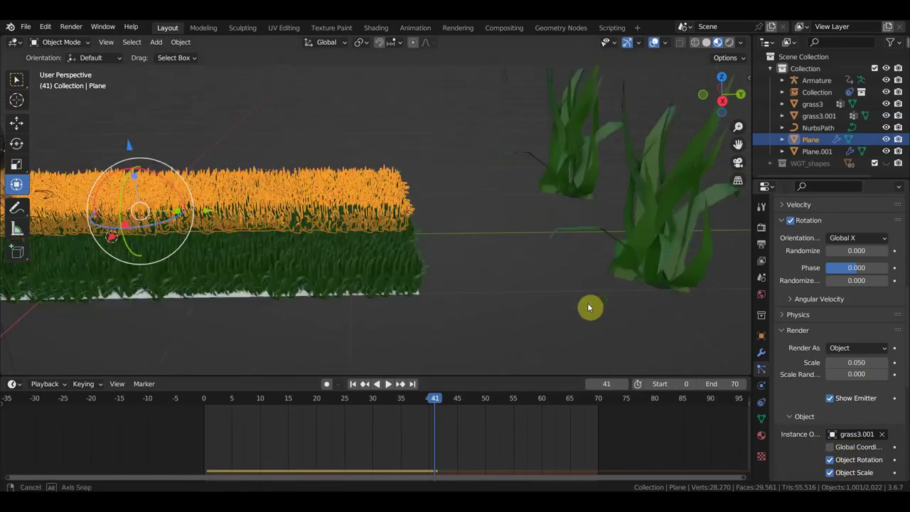
pyautogui.moveTo(589, 308); pyautogui.dragTo(534, 325, button='middle')
pyautogui.scroll(10, 868, 293)
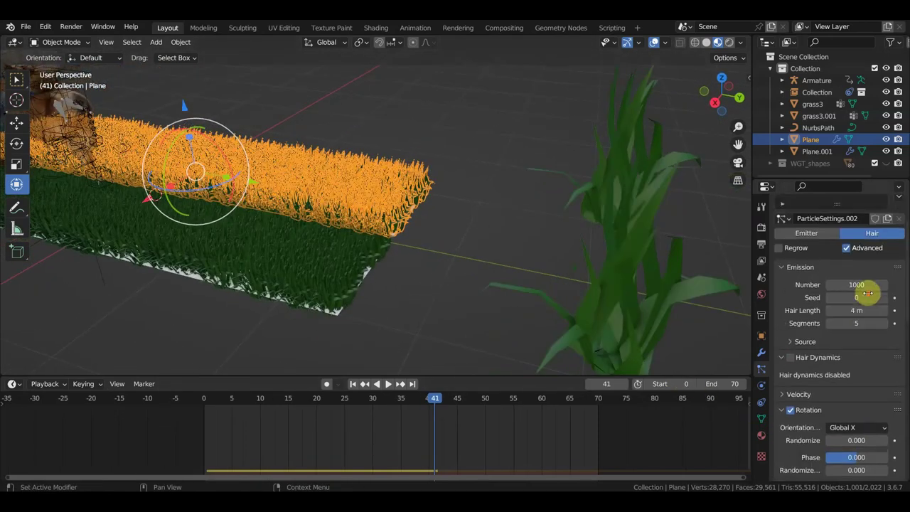
pyautogui.click(856, 285)
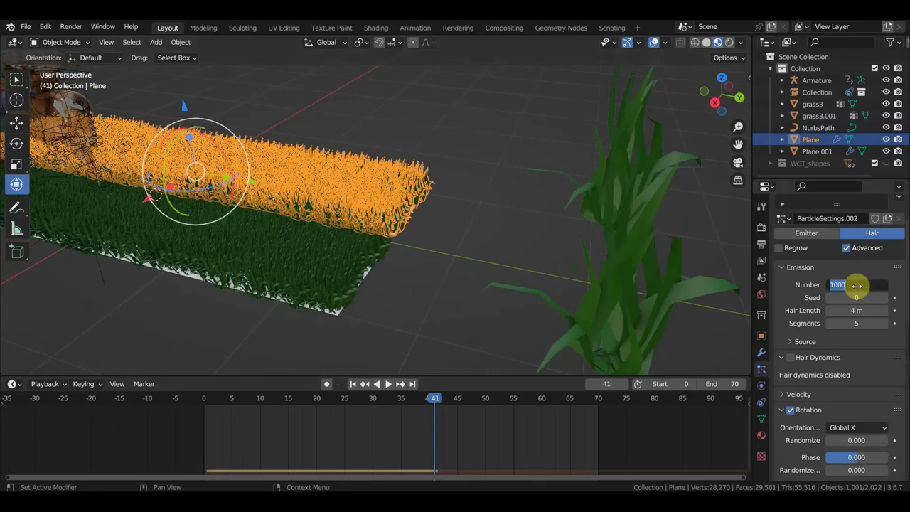
pyautogui.write('200')
pyautogui.press('Return')
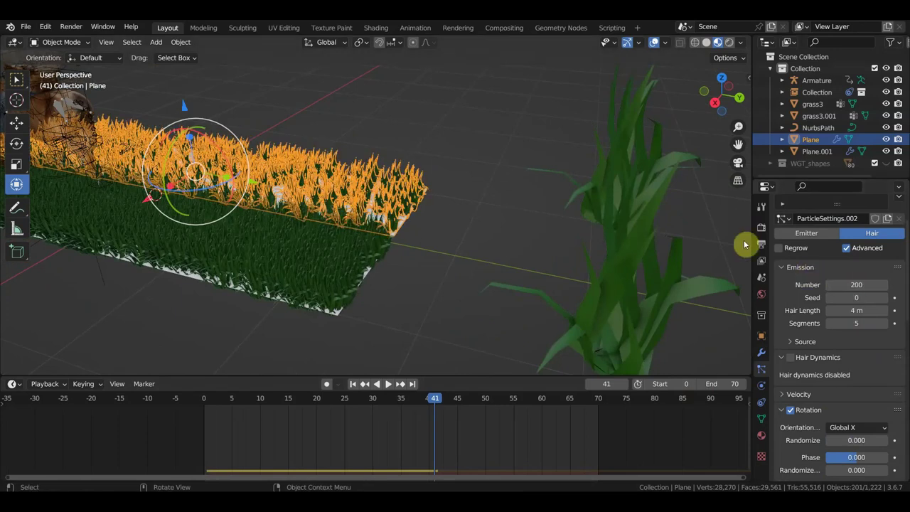
pyautogui.click(328, 280)
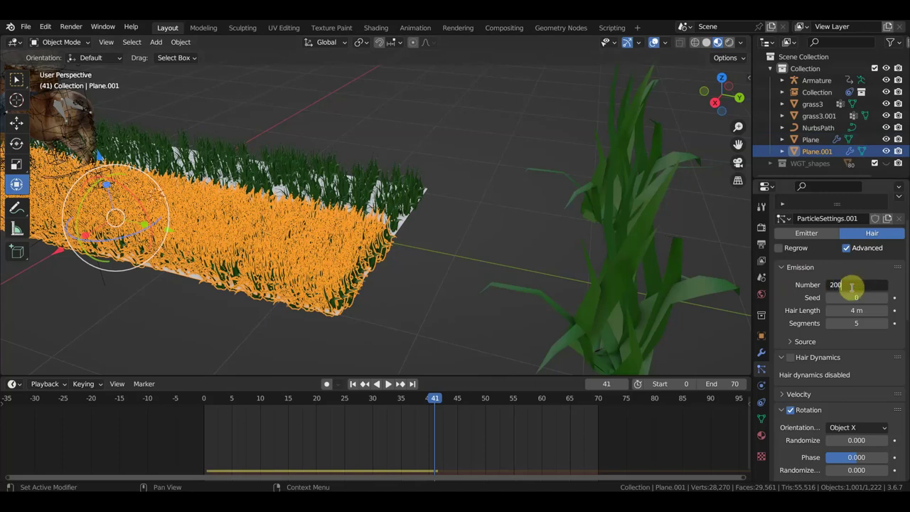
# Set Plane.001's hair particle count to 200
pyautogui.press('Return')
pyautogui.moveTo(467, 268)
pyautogui.mouseDown(button='middle')
pyautogui.moveTo(644, 264)
pyautogui.moveTo(518, 240)
pyautogui.mouseUp(button='middle')
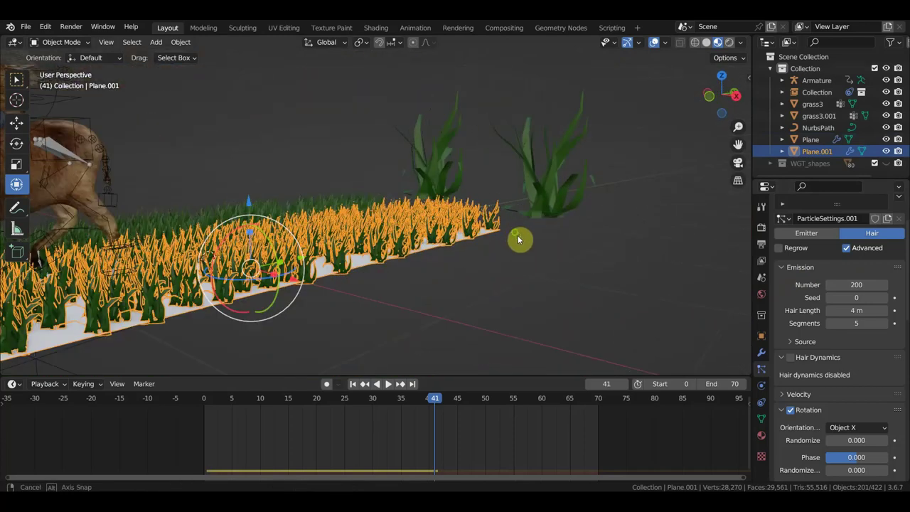
pyautogui.scroll(-3, 857, 454)
pyautogui.scroll(-3, 857, 444)
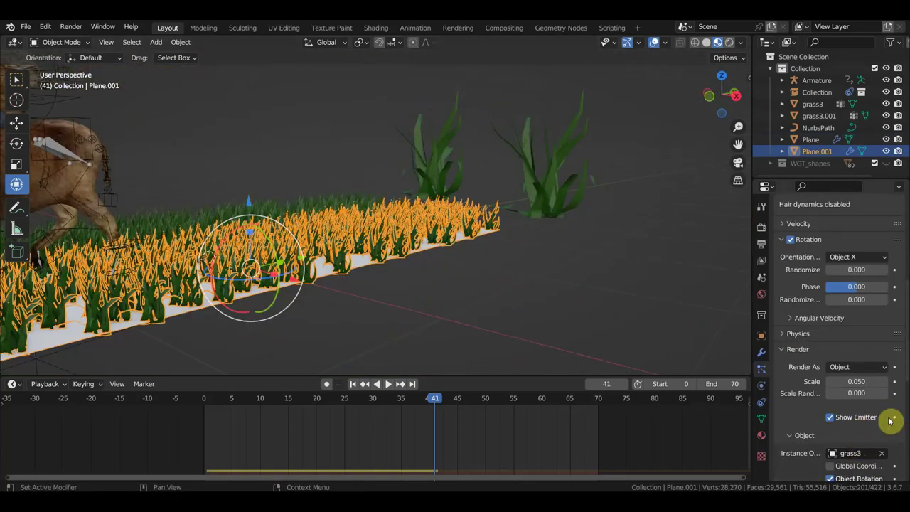
pyautogui.scroll(-1, 867, 400)
pyautogui.moveTo(856, 362)
pyautogui.mouseDown()
pyautogui.moveTo(877, 363)
pyautogui.moveTo(849, 363)
pyautogui.mouseUp()
pyautogui.moveTo(644, 345)
pyautogui.mouseDown(button='middle')
pyautogui.moveTo(642, 360)
pyautogui.moveTo(431, 326)
pyautogui.mouseUp(button='middle')
# Scale the grass instances to 0.080 on Plane and 0.090 on Plane.001
pyautogui.click(288, 234)
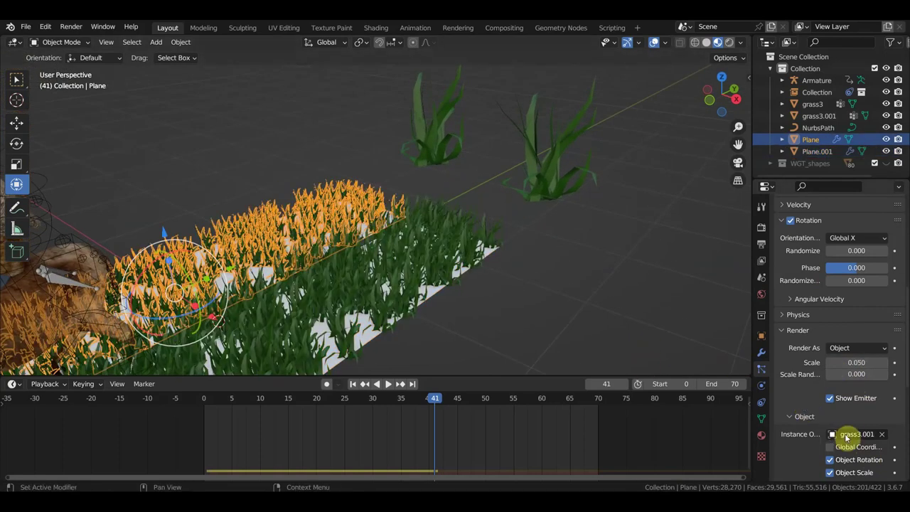
pyautogui.moveTo(850, 363); pyautogui.dragTo(871, 362)
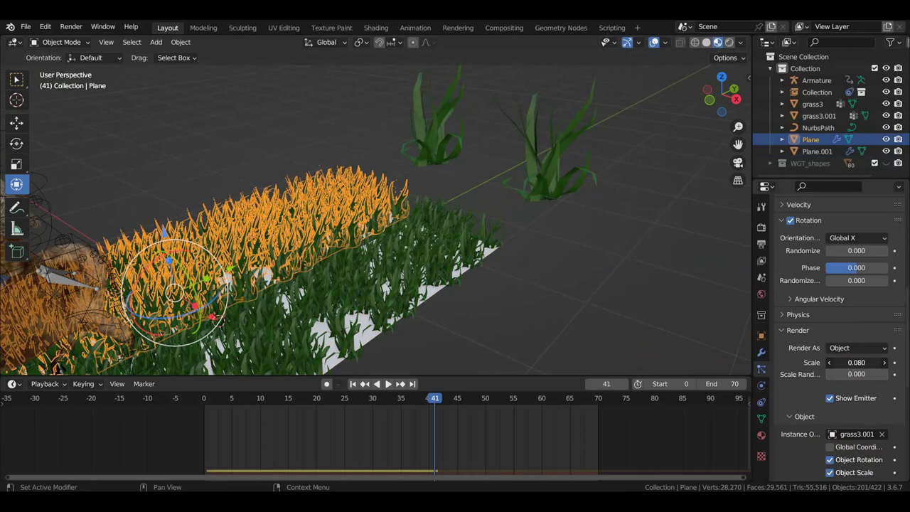
pyautogui.moveTo(619, 320)
pyautogui.mouseDown(button='middle')
pyautogui.moveTo(420, 301)
pyautogui.moveTo(323, 254)
pyautogui.mouseUp(button='middle')
pyautogui.click(280, 243)
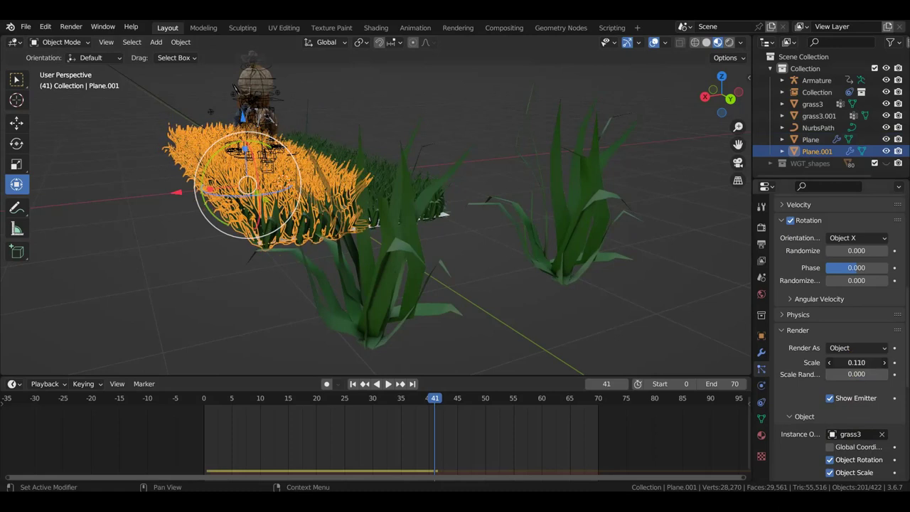
pyautogui.moveTo(857, 363); pyautogui.dragTo(871, 362)
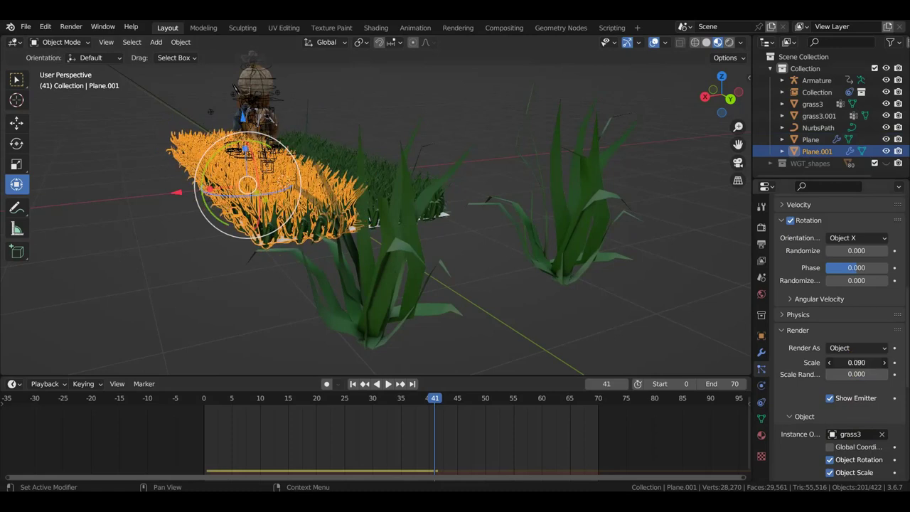
# Play the animation briefly to preview the two grass strips
pyautogui.moveTo(569, 317); pyautogui.dragTo(559, 315, button='middle')
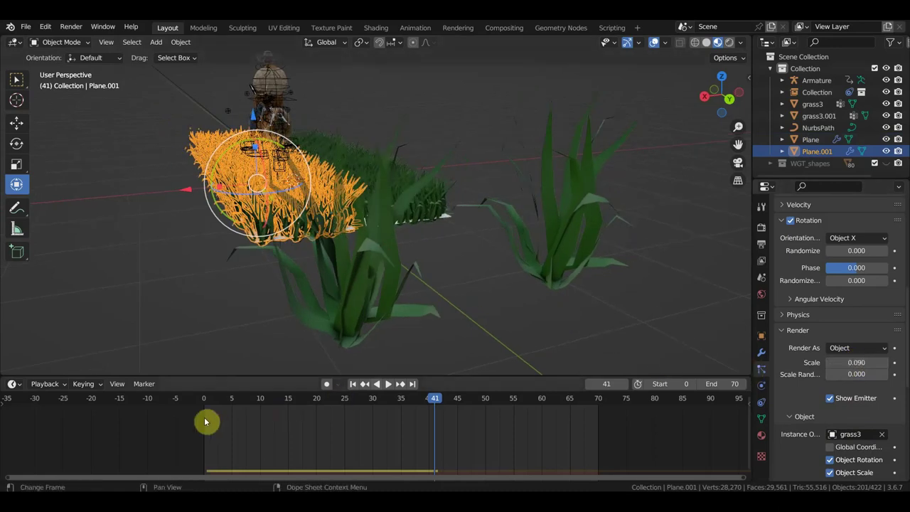
pyautogui.press('space')
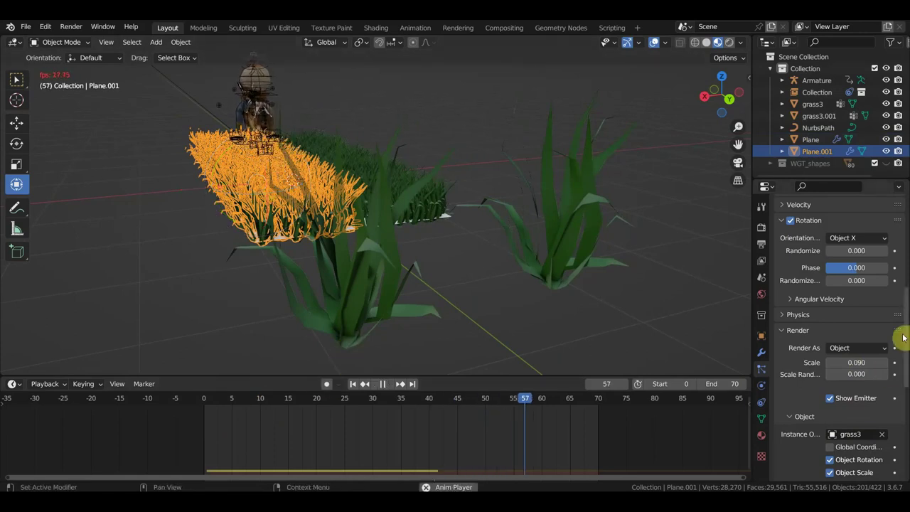
pyautogui.press('space')
pyautogui.scroll(2, 832, 305)
pyautogui.scroll(3, 820, 272)
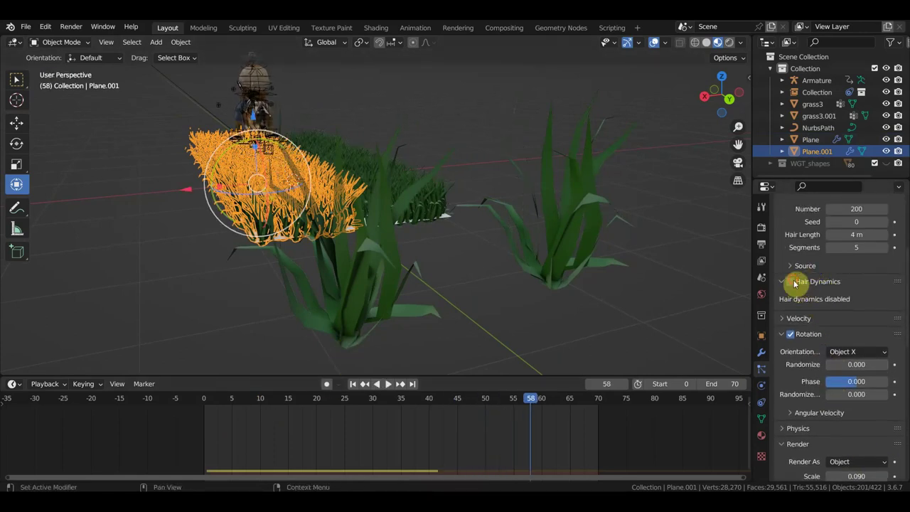
# Turn on Hair Dynamics for the grass on Plane.001 and Plane
pyautogui.click(790, 282)
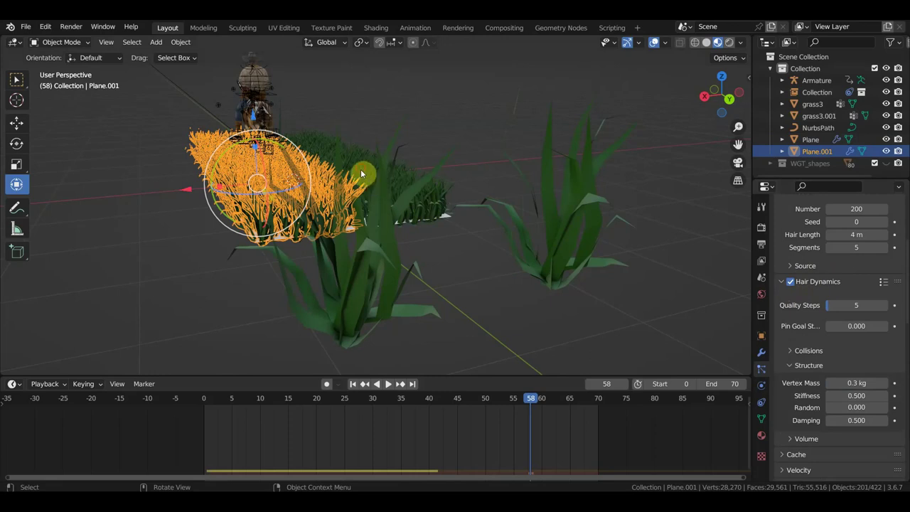
pyautogui.click(361, 170)
pyautogui.click(790, 282)
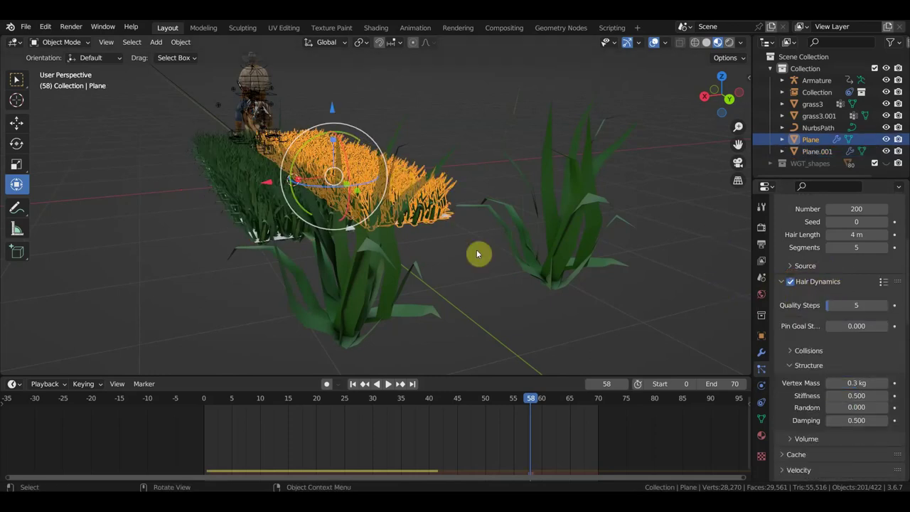
# Preview the simulated grass playback, then return to frame 0 and select grass3
pyautogui.press('space')
pyautogui.scroll(5, 430, 255)
pyautogui.moveTo(436, 264)
pyautogui.mouseDown(button='middle')
pyautogui.moveTo(403, 293)
pyautogui.moveTo(380, 270)
pyautogui.mouseUp(button='middle')
pyautogui.moveTo(287, 201)
pyautogui.mouseDown(button='middle')
pyautogui.moveTo(317, 195)
pyautogui.moveTo(319, 178)
pyautogui.mouseUp(button='middle')
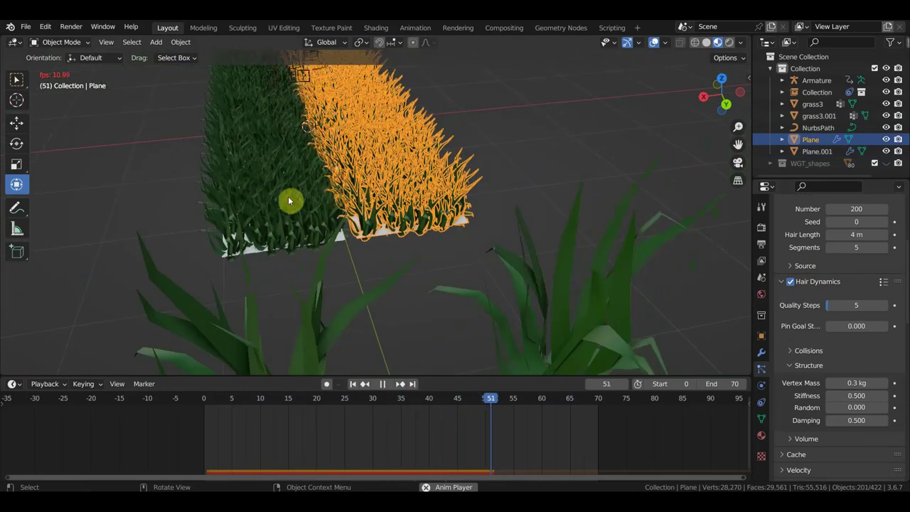
pyautogui.press('space')
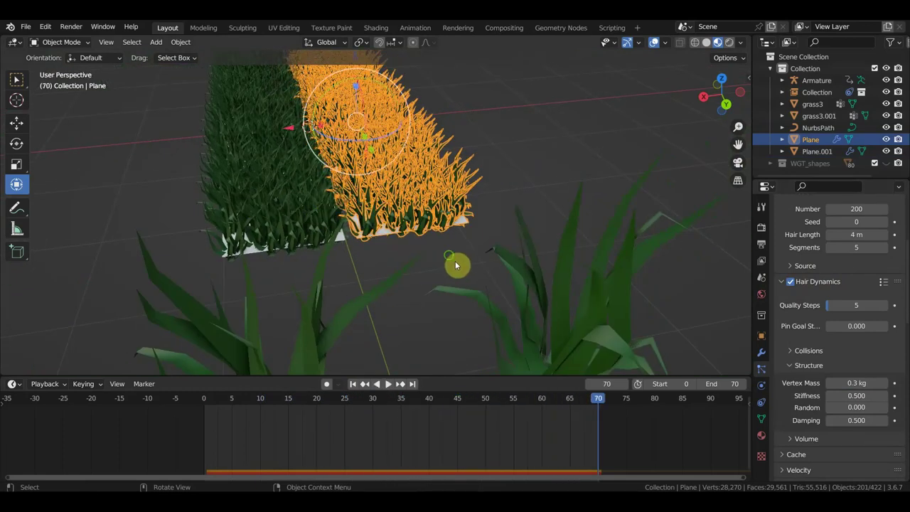
pyautogui.moveTo(455, 261); pyautogui.dragTo(441, 242, button='middle')
pyautogui.scroll(-2, 369, 282)
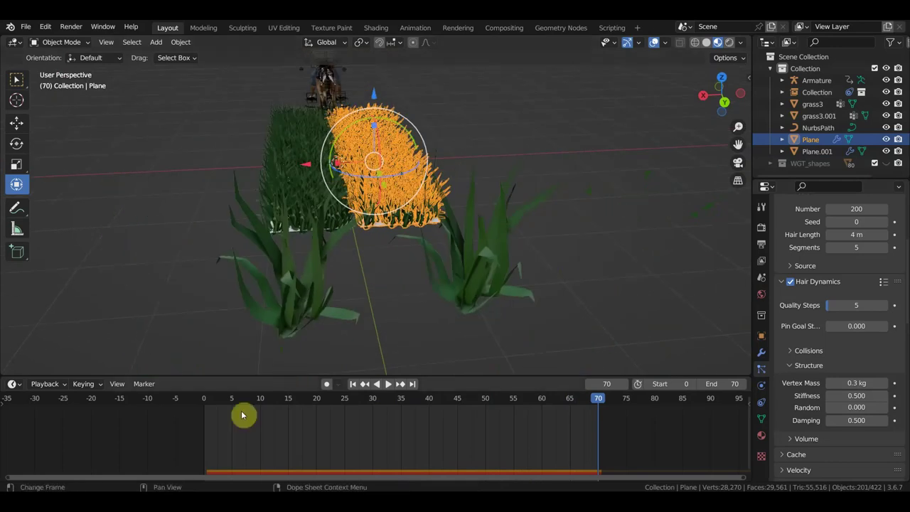
pyautogui.click(203, 404)
pyautogui.click(313, 291)
pyautogui.moveTo(312, 292); pyautogui.dragTo(386, 299, button='middle')
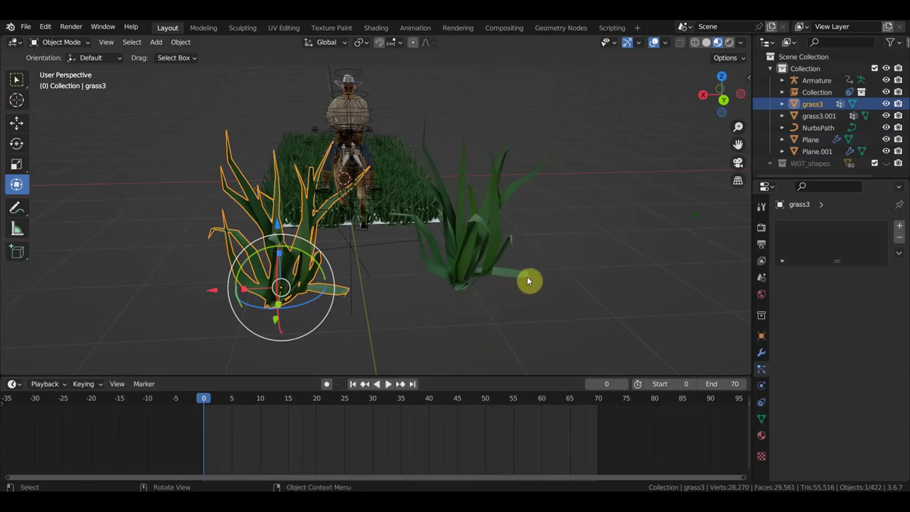
# Tilt grass3 slightly and keyframe its location and rotation at frame 0
pyautogui.press('r')
pyautogui.click(509, 257)
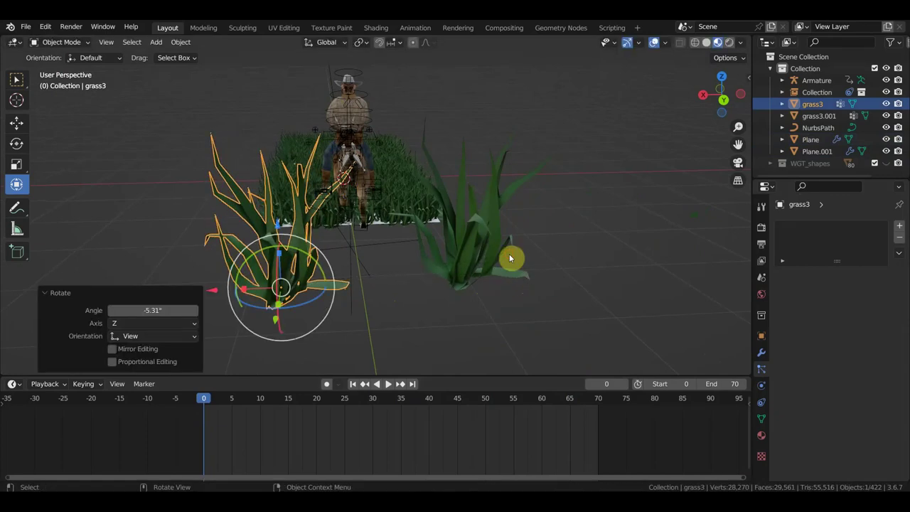
pyautogui.press('i')
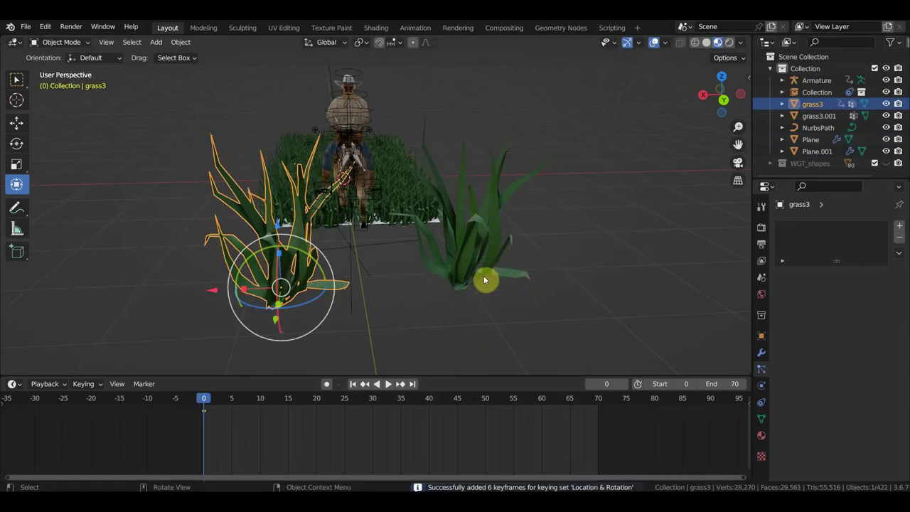
pyautogui.click(119, 386)
pyautogui.moveTo(83, 384)
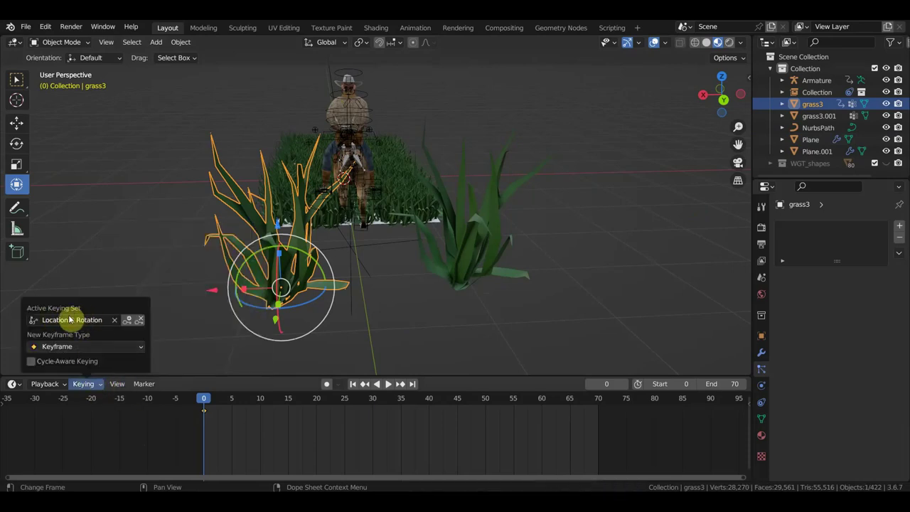
# Keyframe grass3.001 at frame 0, tilt it about 5.84°, and keyframe it again
pyautogui.click(467, 275)
pyautogui.press('i')
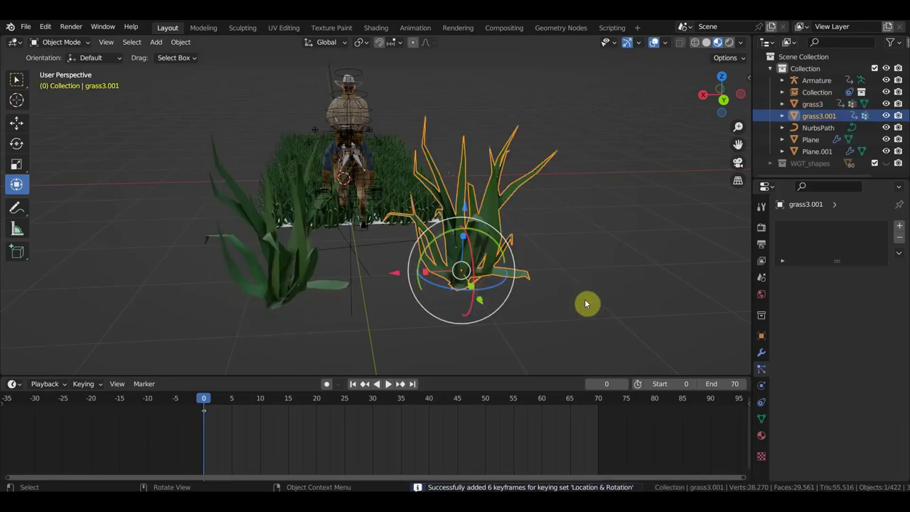
pyautogui.click(599, 287)
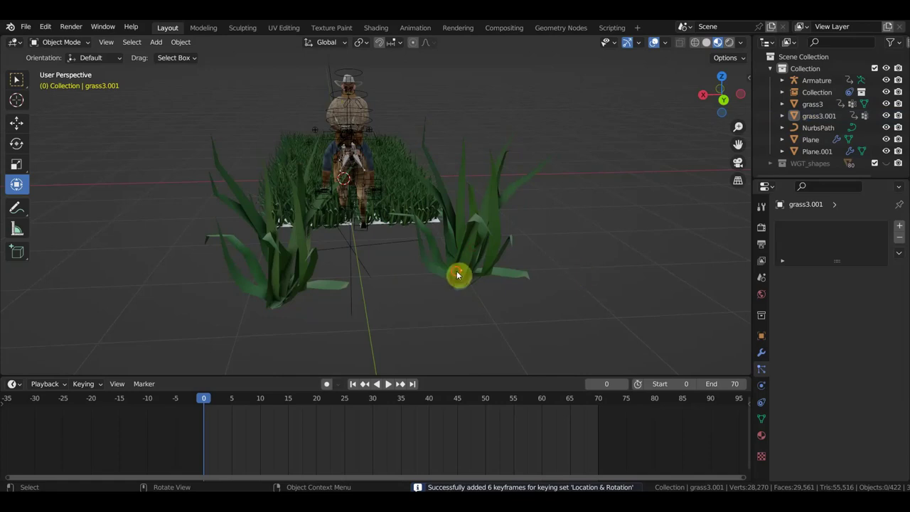
pyautogui.moveTo(502, 299); pyautogui.dragTo(469, 260)
pyautogui.moveTo(524, 278); pyautogui.dragTo(545, 288)
pyautogui.press('i')
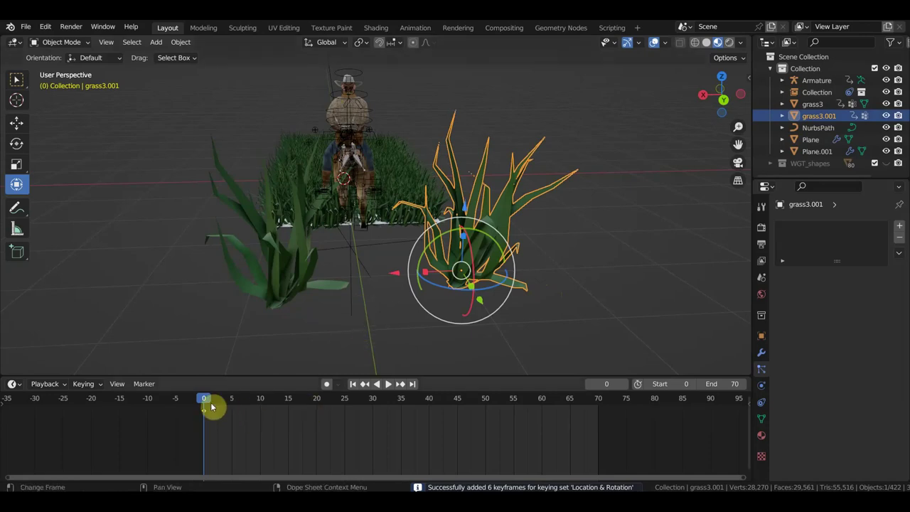
# At frame 20, tilt both grass clumps the other way and keyframe their pose
pyautogui.moveTo(206, 403); pyautogui.dragTo(307, 418)
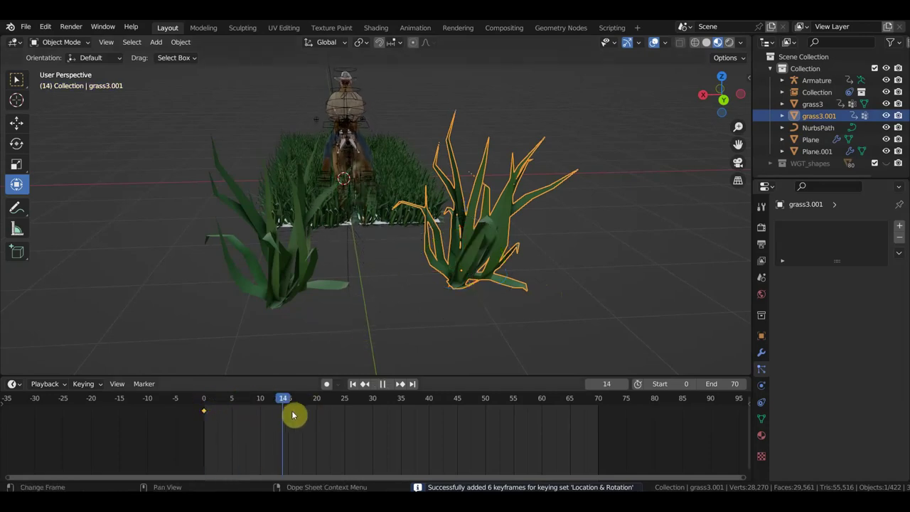
pyautogui.moveTo(317, 420); pyautogui.dragTo(316, 412)
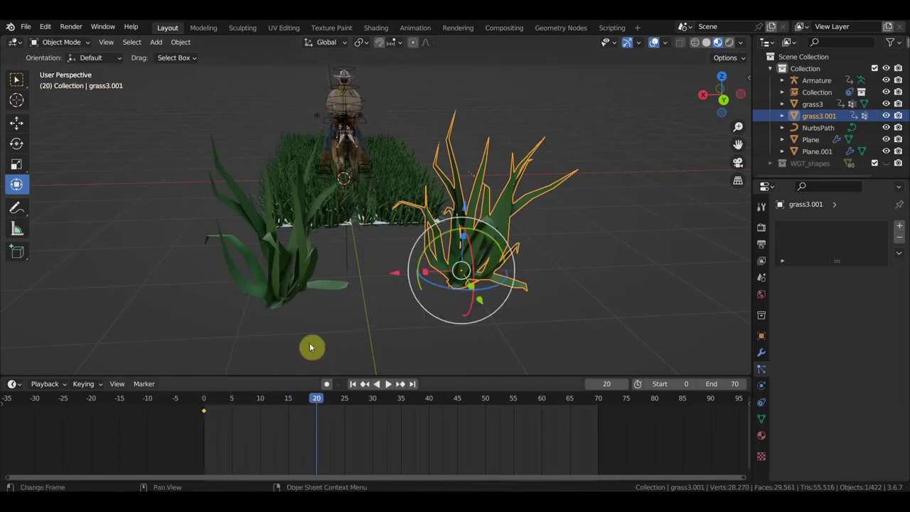
pyautogui.click(298, 284)
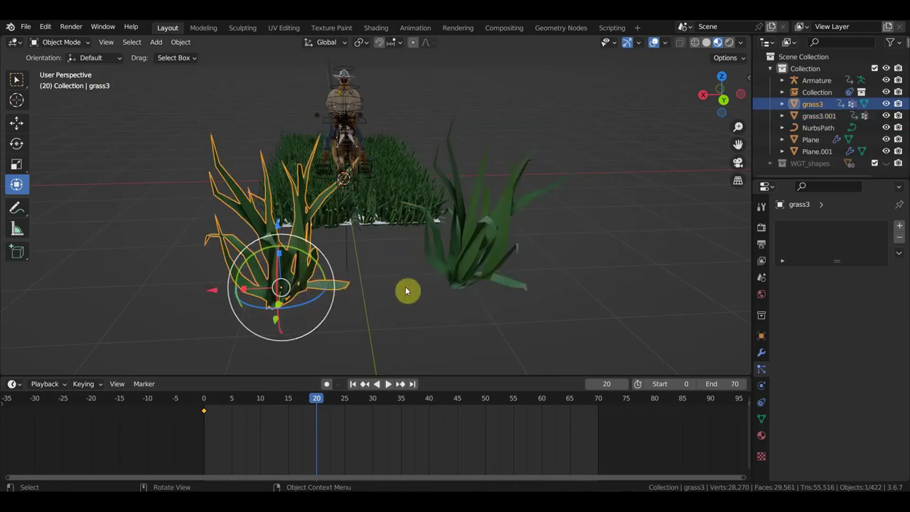
pyautogui.moveTo(334, 288); pyautogui.dragTo(408, 301)
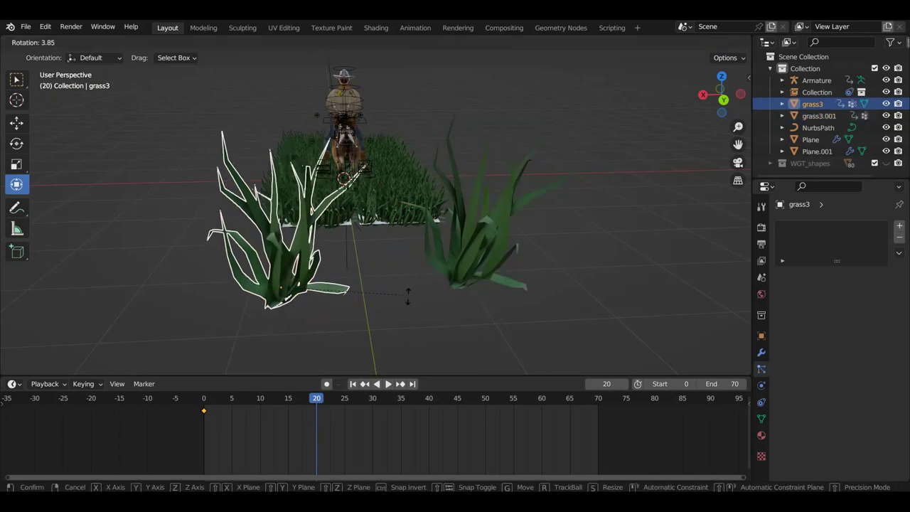
pyautogui.click(462, 271)
pyautogui.press('r')
pyautogui.click(525, 241)
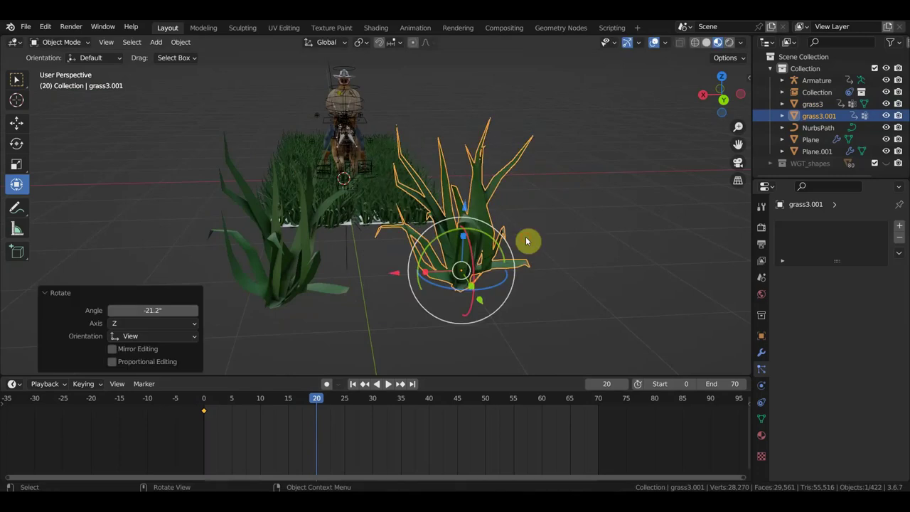
pyautogui.keyDown('shift'); pyautogui.click(281, 285); pyautogui.keyUp('shift')
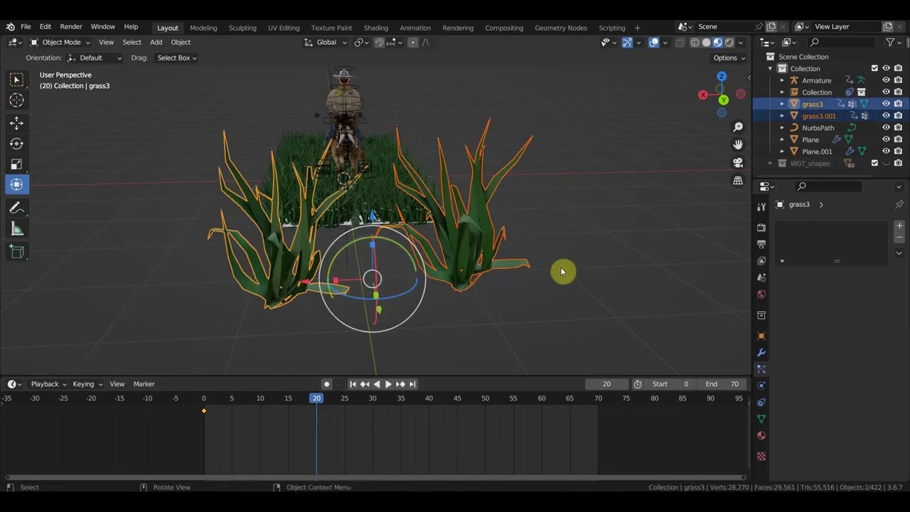
pyautogui.press('i')
# Play the sway from frame 0 to preview it, stopping around frame 36
pyautogui.moveTo(316, 407); pyautogui.dragTo(148, 404)
pyautogui.press('space')
pyautogui.moveTo(250, 398); pyautogui.dragTo(412, 402)
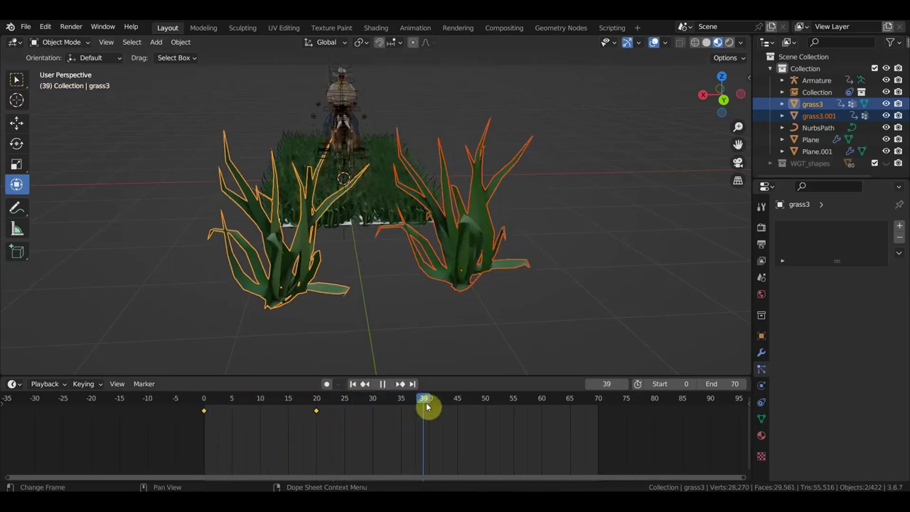
pyautogui.press('space')
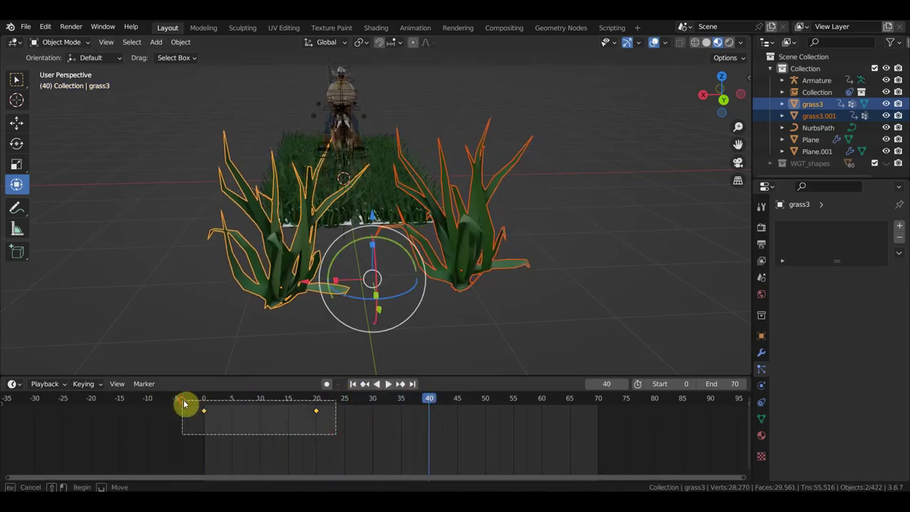
# Duplicate the frame 0 and 20 keys to frames 40 and 60, then play the loop
pyautogui.moveTo(337, 437); pyautogui.dragTo(191, 405)
pyautogui.hotkey('shift', 'd')
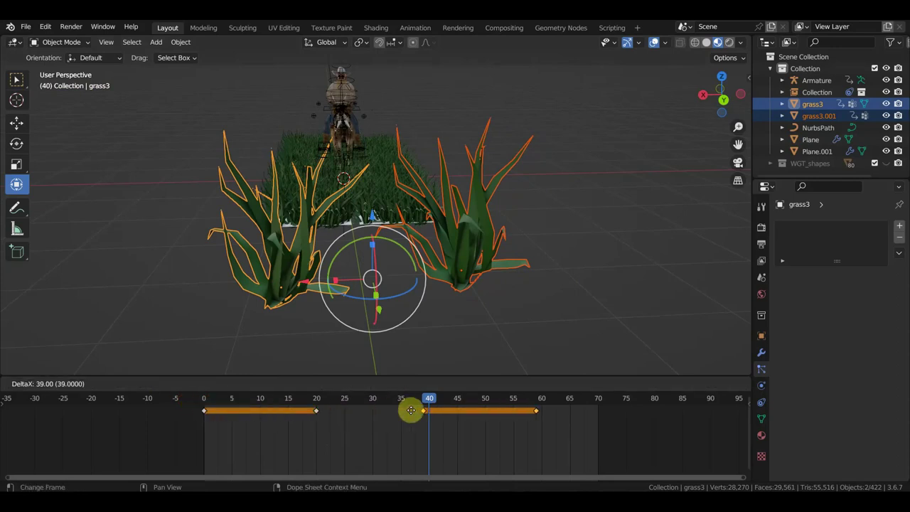
pyautogui.click(418, 411)
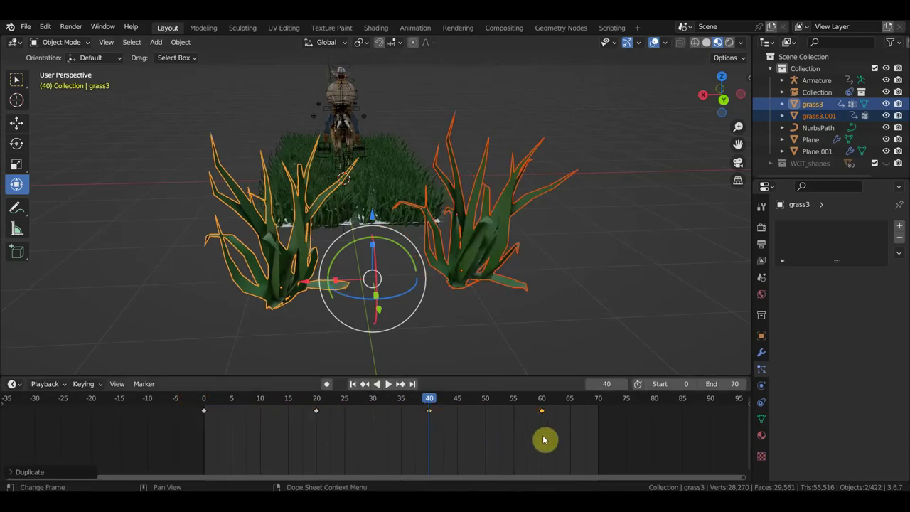
pyautogui.press('space')
pyautogui.moveTo(524, 325)
pyautogui.mouseDown(button='middle')
pyautogui.moveTo(660, 325)
pyautogui.moveTo(465, 322)
pyautogui.moveTo(548, 320)
pyautogui.moveTo(559, 311)
pyautogui.moveTo(526, 295)
pyautogui.mouseUp(button='middle')
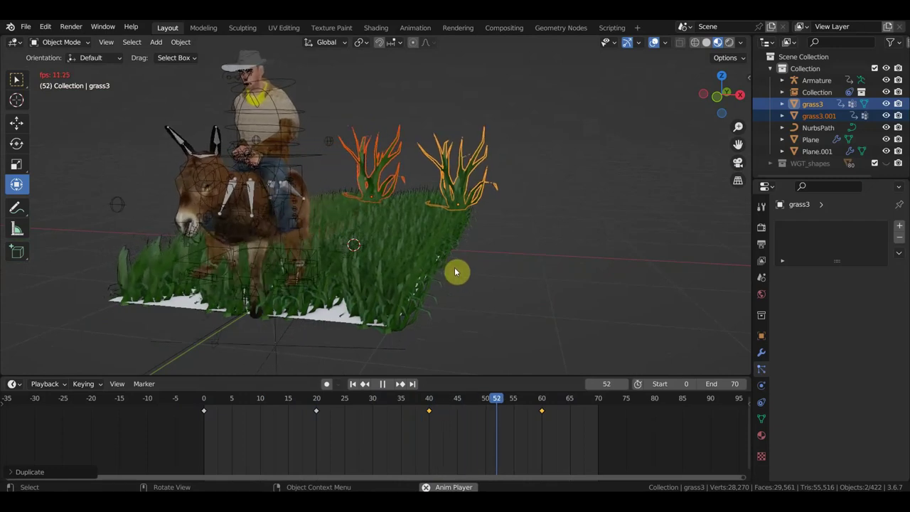
# Stop playback, go to frame 33 and switch to the right side view
pyautogui.press('space')
pyautogui.moveTo(514, 240)
pyautogui.mouseDown(button='middle')
pyautogui.moveTo(522, 237)
pyautogui.moveTo(486, 265)
pyautogui.mouseUp(button='middle')
pyautogui.click(388, 405)
pyautogui.moveTo(552, 270)
pyautogui.mouseDown(button='middle')
pyautogui.moveTo(502, 275)
pyautogui.moveTo(528, 230)
pyautogui.mouseUp(button='middle')
pyautogui.press('KP_3')
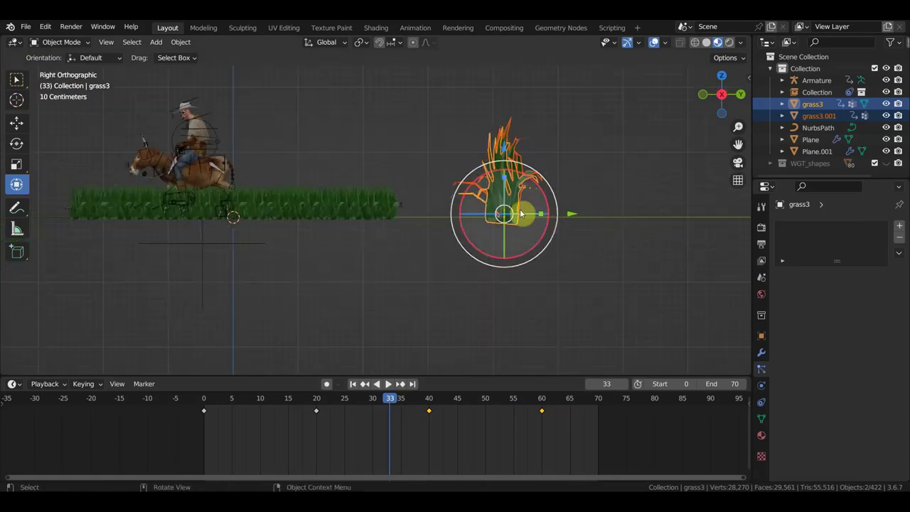
# Tilt grass3 and grass3.001 at frame 33, leaving grass3.001 rotated -13.1°
pyautogui.press('r')
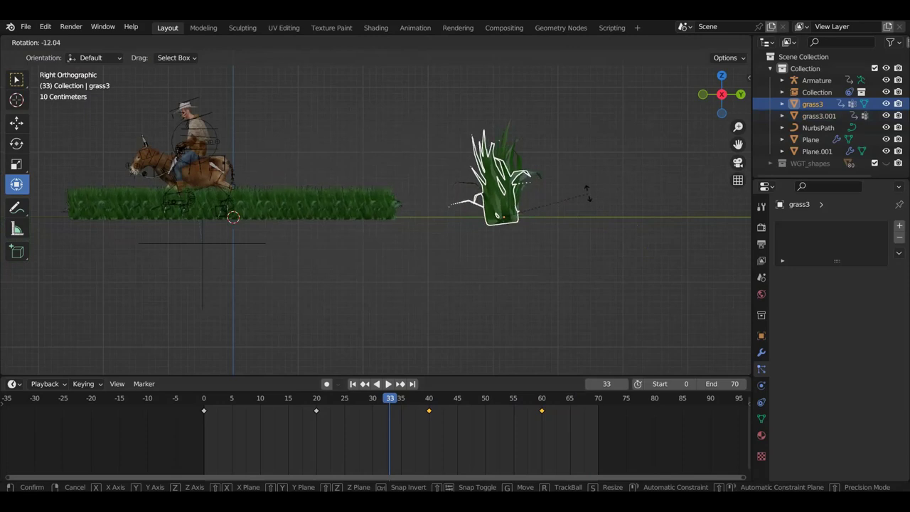
pyautogui.click(538, 181)
pyautogui.click(512, 160)
pyautogui.press('r')
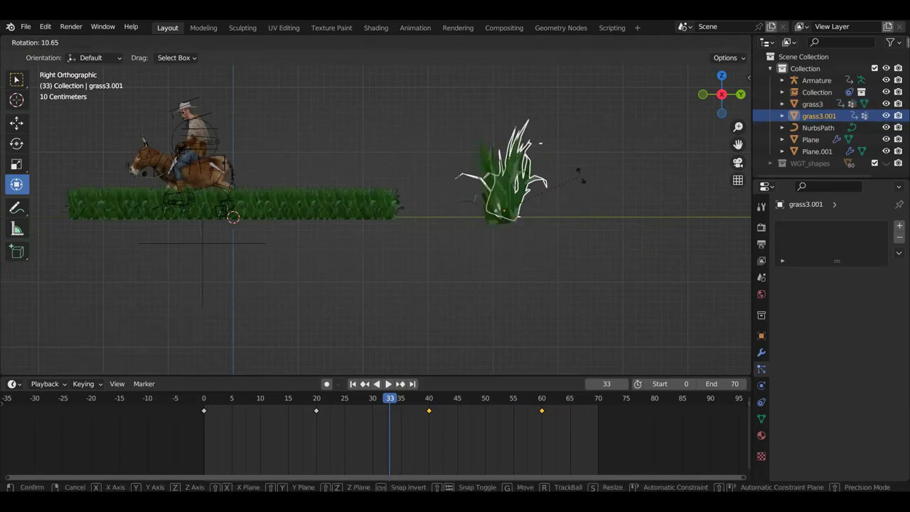
pyautogui.click(568, 192)
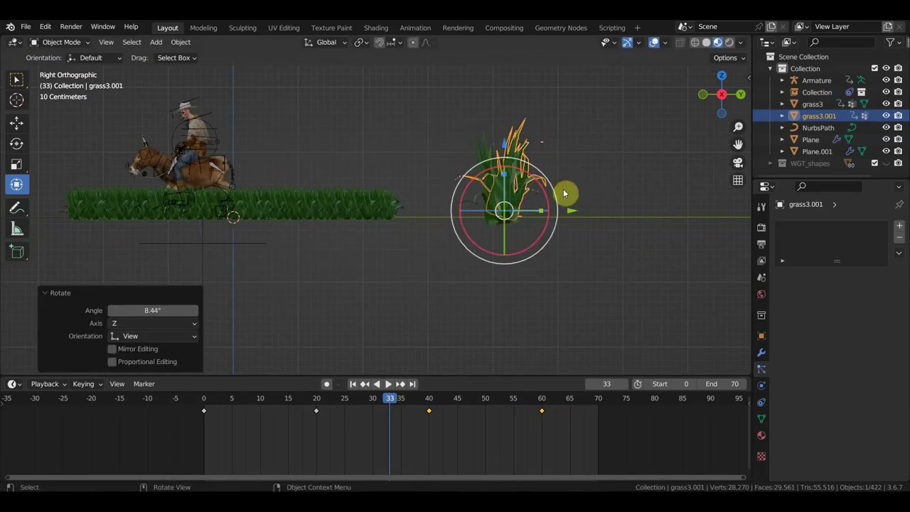
pyautogui.moveTo(568, 193)
pyautogui.mouseDown(button='middle')
pyautogui.moveTo(534, 231)
pyautogui.moveTo(597, 270)
pyautogui.mouseUp(button='middle')
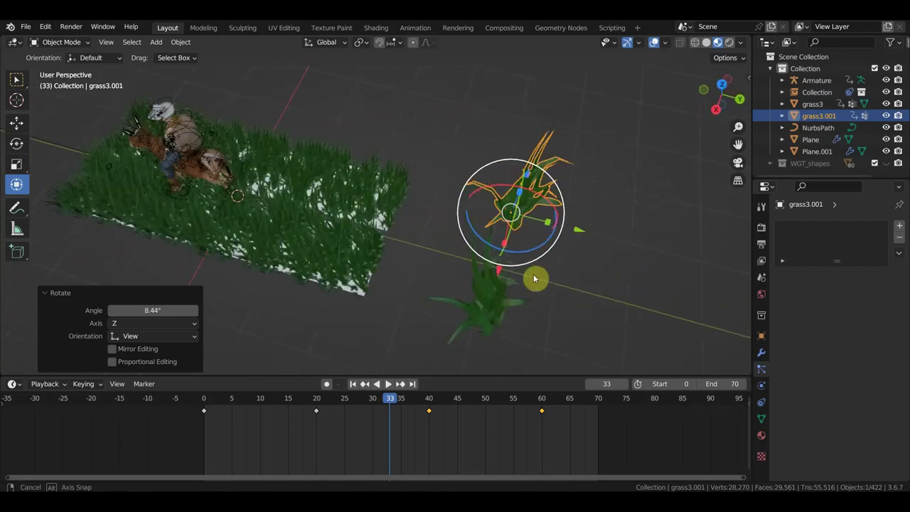
pyautogui.press('r')
pyautogui.click(546, 299)
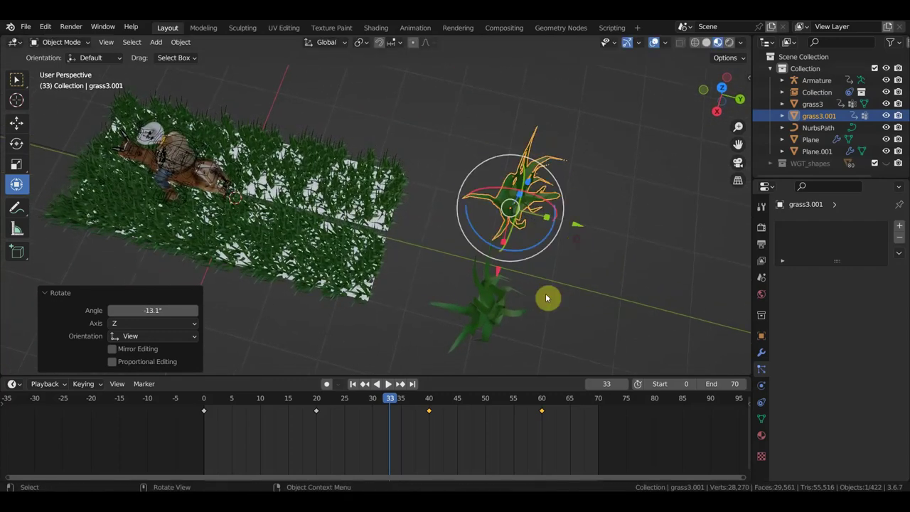
# Rotate grass3 by -16° and keyframe location and rotation on both clumps
pyautogui.click(496, 313)
pyautogui.moveTo(496, 313)
pyautogui.mouseDown(button='middle')
pyautogui.moveTo(544, 289)
pyautogui.moveTo(516, 256)
pyautogui.mouseUp(button='middle')
pyautogui.press('r')
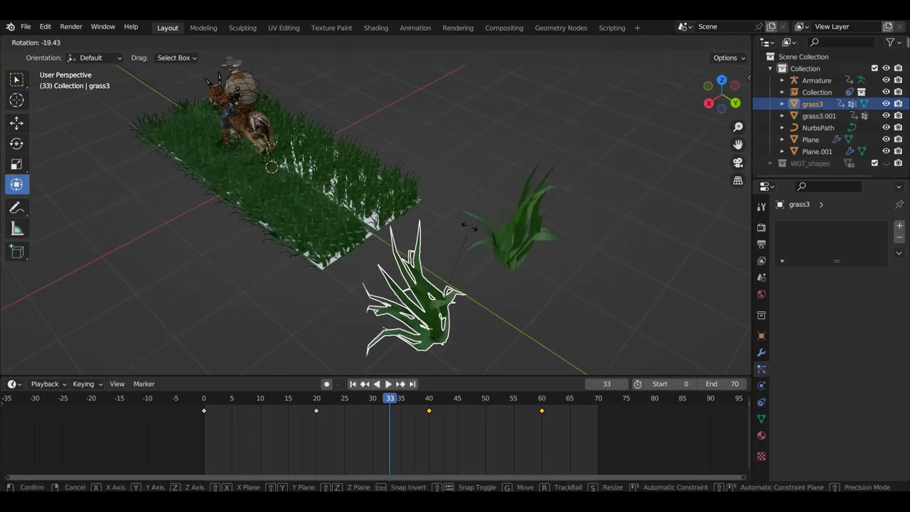
pyautogui.click(475, 230)
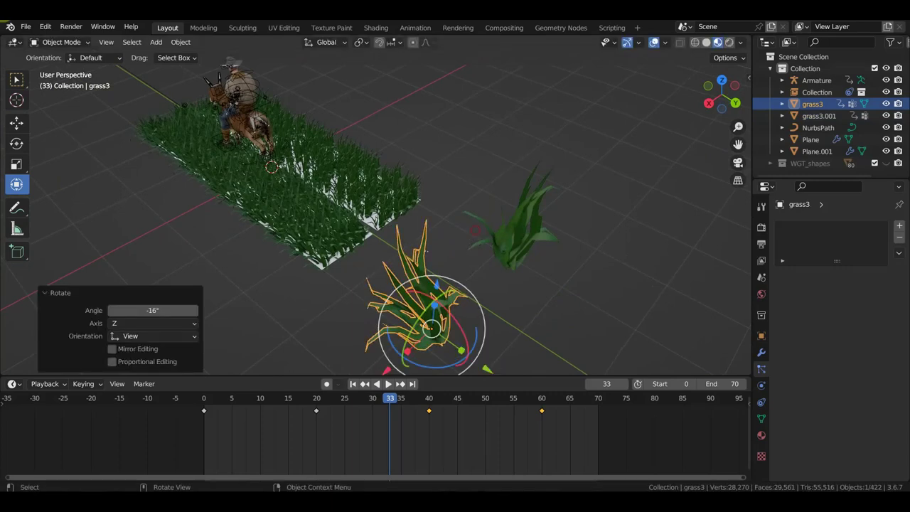
pyautogui.keyDown('shift'); pyautogui.click(527, 246); pyautogui.keyUp('shift')
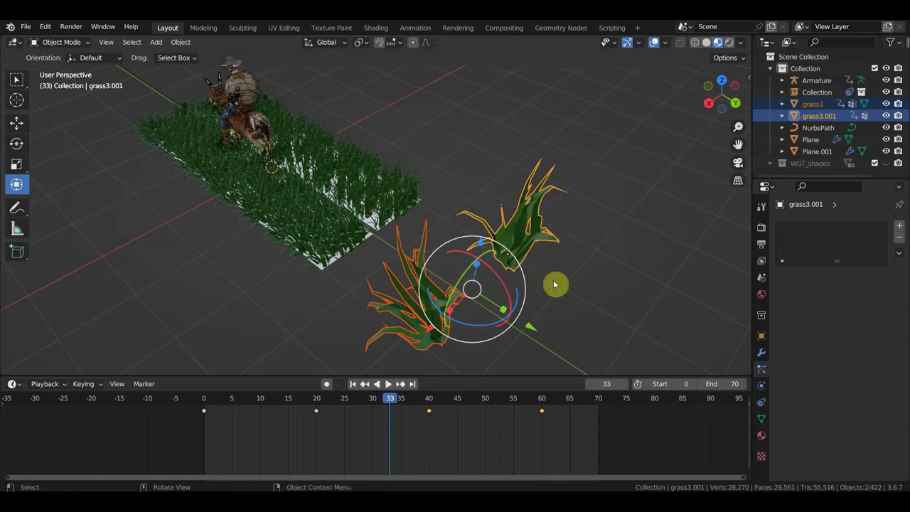
pyautogui.press('i')
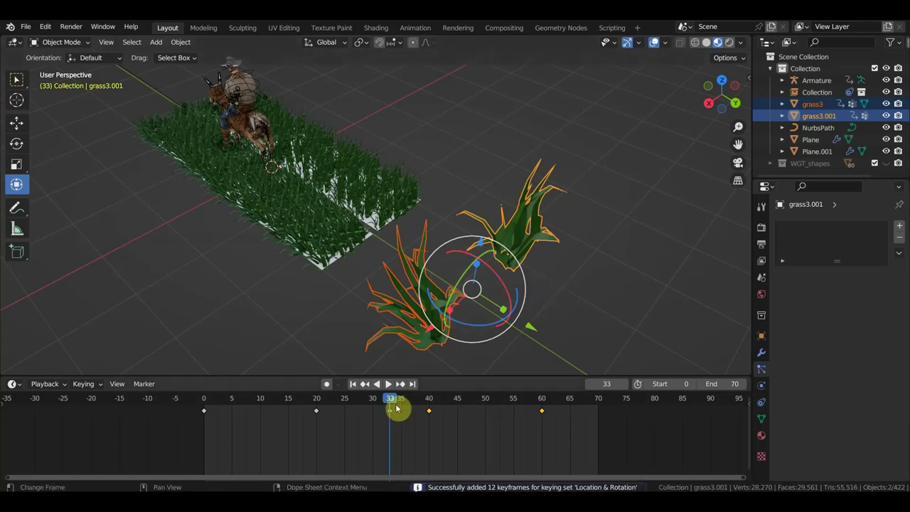
# Preview the sway by playing and scrubbing frames 25–45, then hide the viewport overlays
pyautogui.press('space')
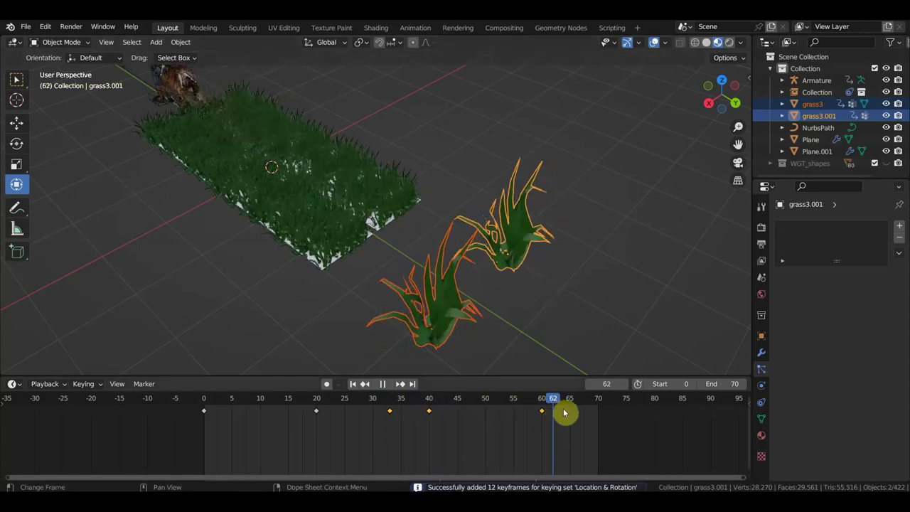
pyautogui.moveTo(482, 412)
pyautogui.mouseDown()
pyautogui.moveTo(192, 410)
pyautogui.moveTo(472, 417)
pyautogui.moveTo(457, 415)
pyautogui.mouseUp()
pyautogui.moveTo(469, 334)
pyautogui.mouseDown(button='middle')
pyautogui.moveTo(478, 306)
pyautogui.moveTo(570, 274)
pyautogui.mouseUp(button='middle')
pyautogui.press('space')
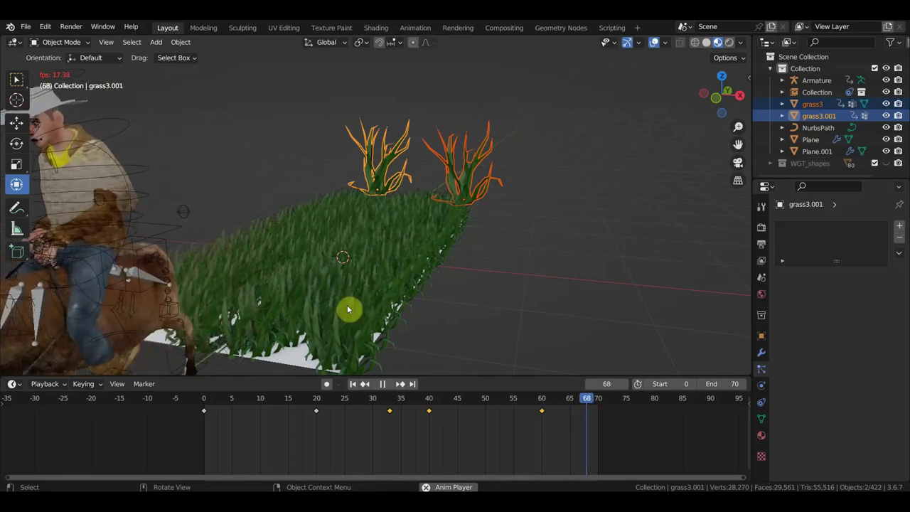
pyautogui.moveTo(349, 308)
pyautogui.mouseDown(button='middle')
pyautogui.moveTo(462, 252)
pyautogui.moveTo(506, 274)
pyautogui.mouseUp(button='middle')
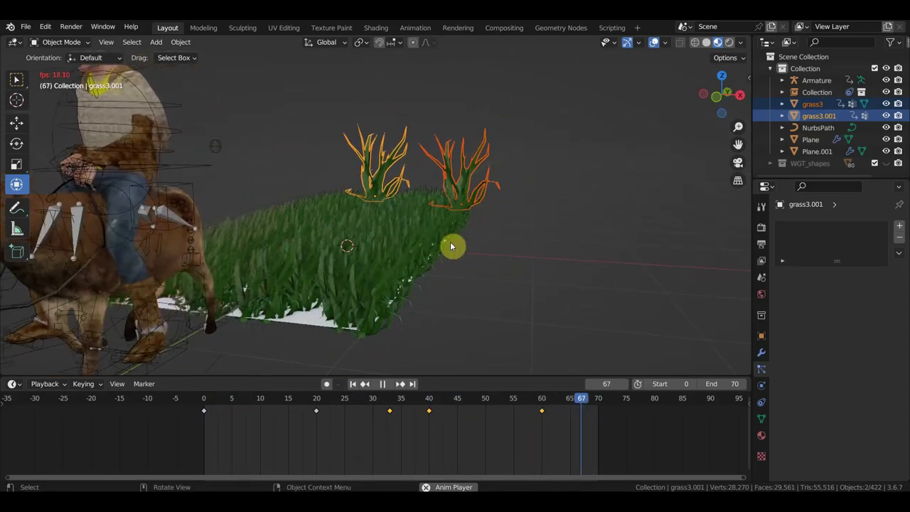
pyautogui.click(652, 39)
pyautogui.moveTo(660, 45)
pyautogui.keyDown('ctrl'); pyautogui.mouseDown(button='middle')
pyautogui.moveTo(686, 181)
pyautogui.moveTo(644, 192)
pyautogui.moveTo(682, 183)
pyautogui.moveTo(605, 237)
pyautogui.moveTo(593, 257)
pyautogui.mouseUp(button='middle'); pyautogui.keyUp('ctrl')
# Pause at frame 16 and select Plane.001 to show its particle settings (Number 200, Hair Length 4 m)
pyautogui.press('space')
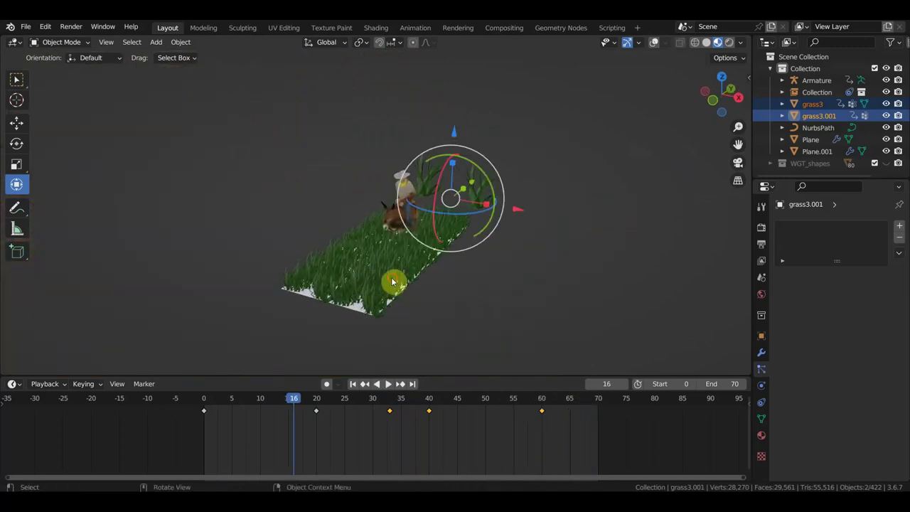
pyautogui.click(391, 282)
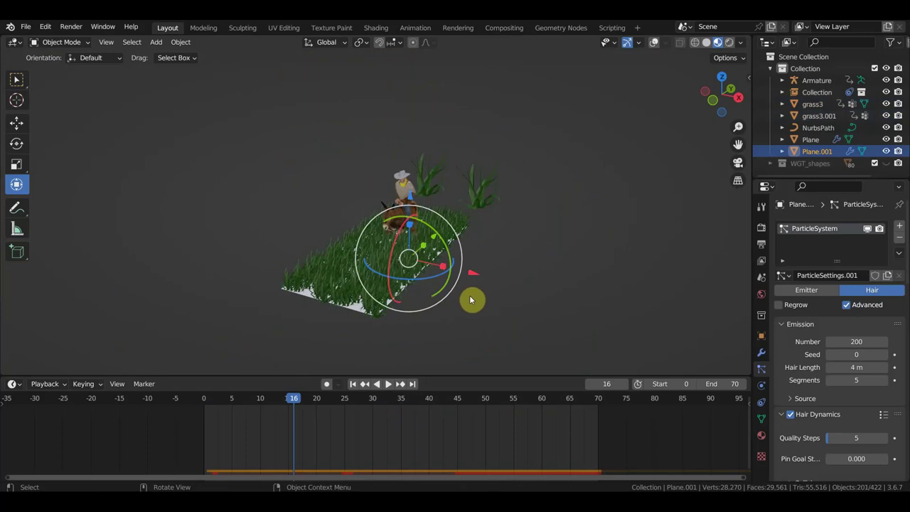
pyautogui.scroll(3, 364, 304)
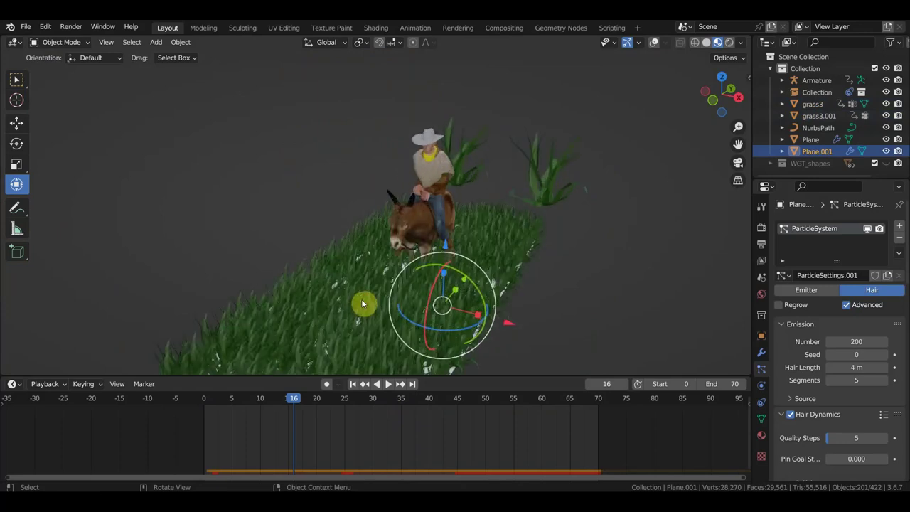
pyautogui.scroll(-3, 359, 221)
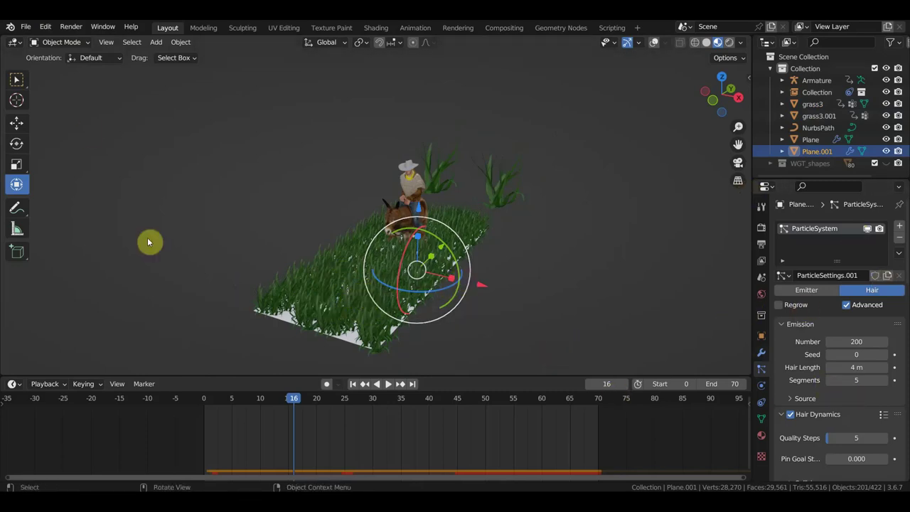
# Orbit and zoom around the grass field to inspect it
pyautogui.moveTo(284, 184); pyautogui.dragTo(351, 192, button='middle')
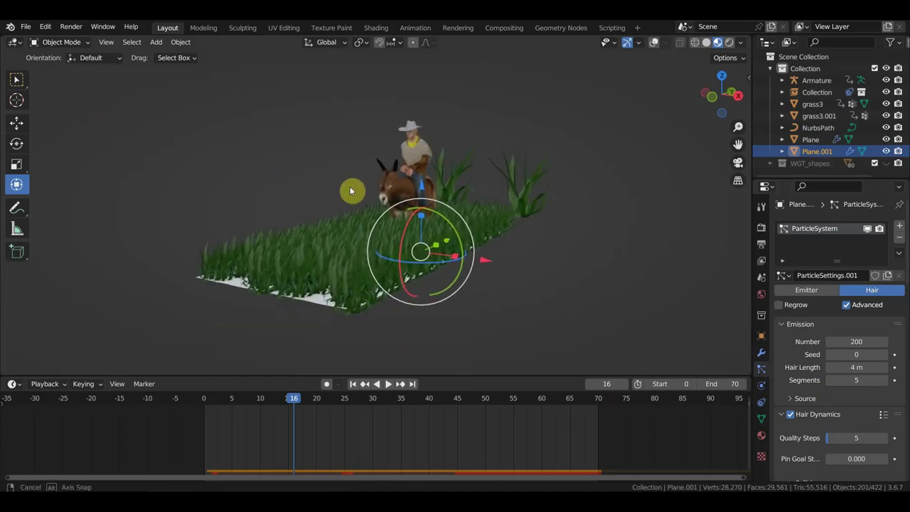
pyautogui.scroll(2, 401, 210)
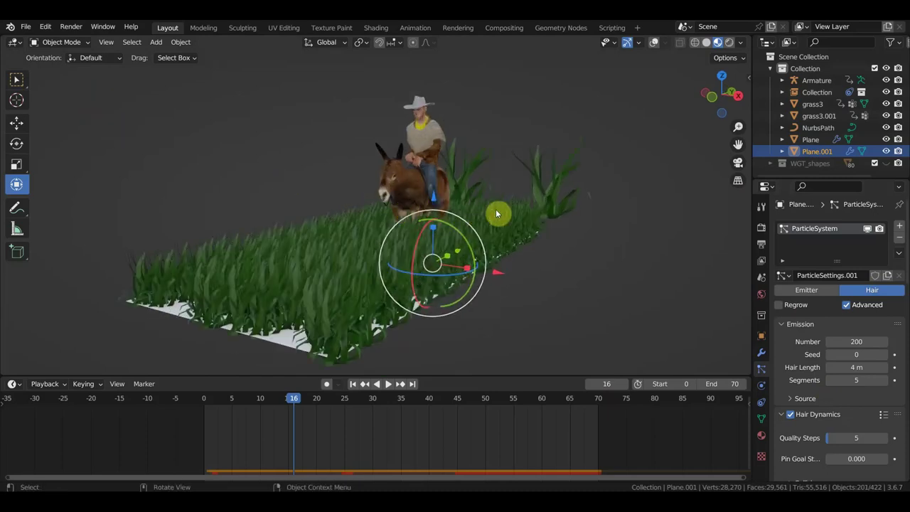
pyautogui.moveTo(495, 209); pyautogui.dragTo(499, 208, button='middle')
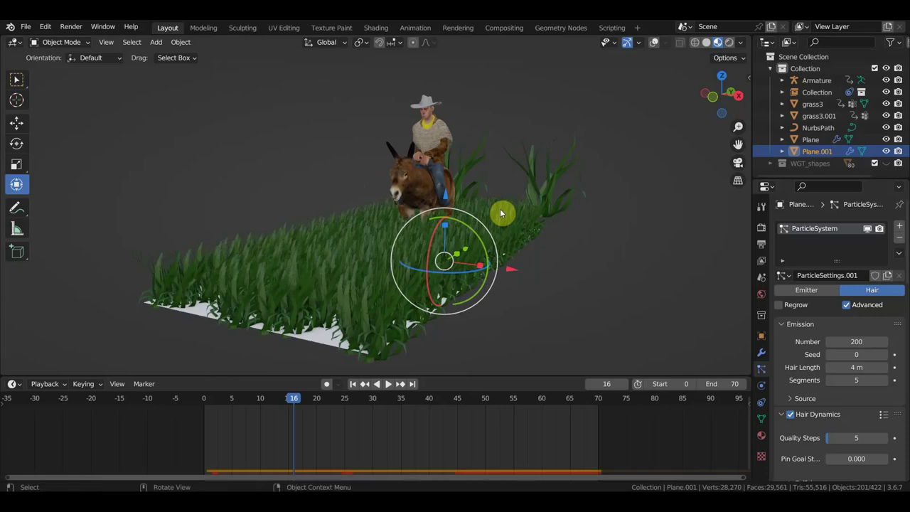
pyautogui.scroll(-2, 500, 209)
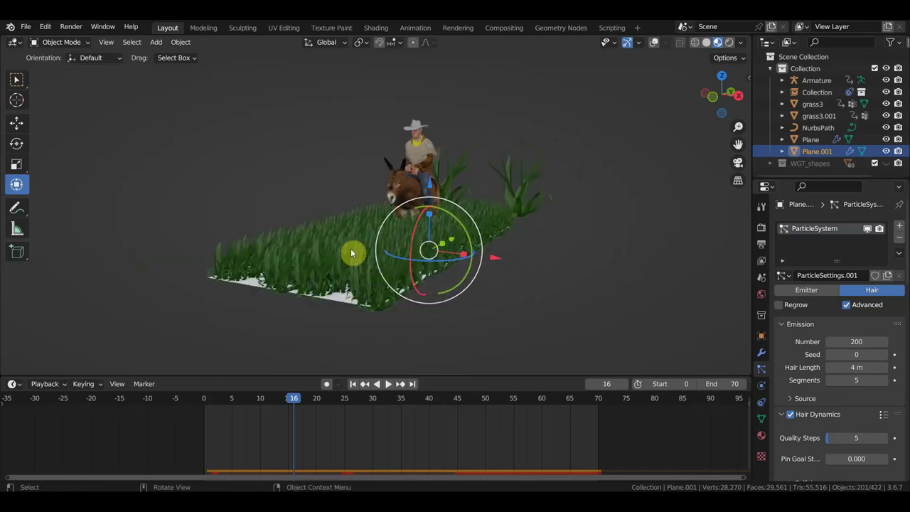
pyautogui.moveTo(351, 252); pyautogui.dragTo(362, 255, button='middle')
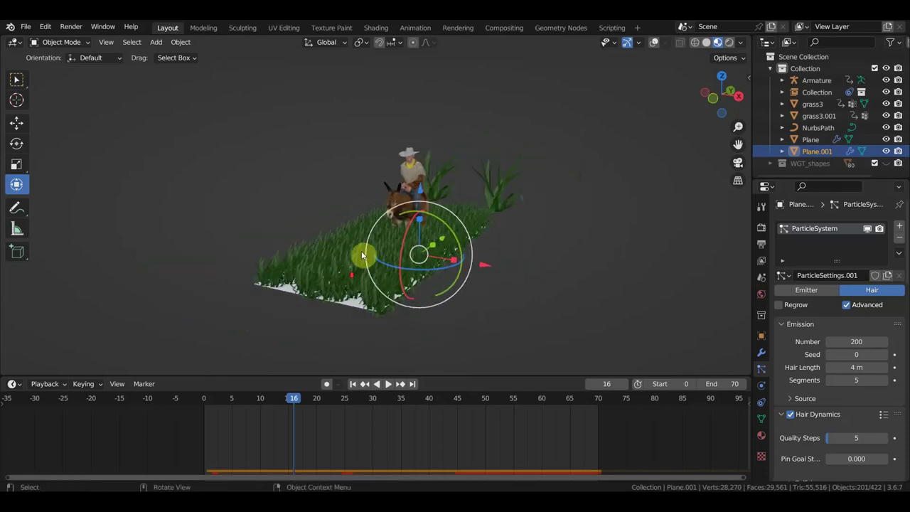
pyautogui.click(63, 44)
pyautogui.click(376, 116)
# Show overlays, duplicate the two grass planes and move the copy beside the grass in top view
pyautogui.click(655, 44)
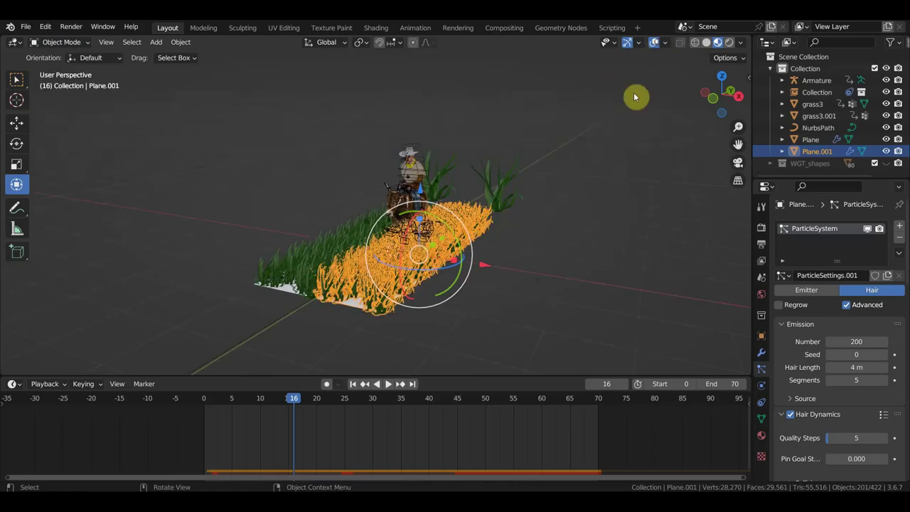
pyautogui.keyDown('shift'); pyautogui.click(283, 292); pyautogui.keyUp('shift')
pyautogui.moveTo(463, 317); pyautogui.dragTo(517, 316, button='middle')
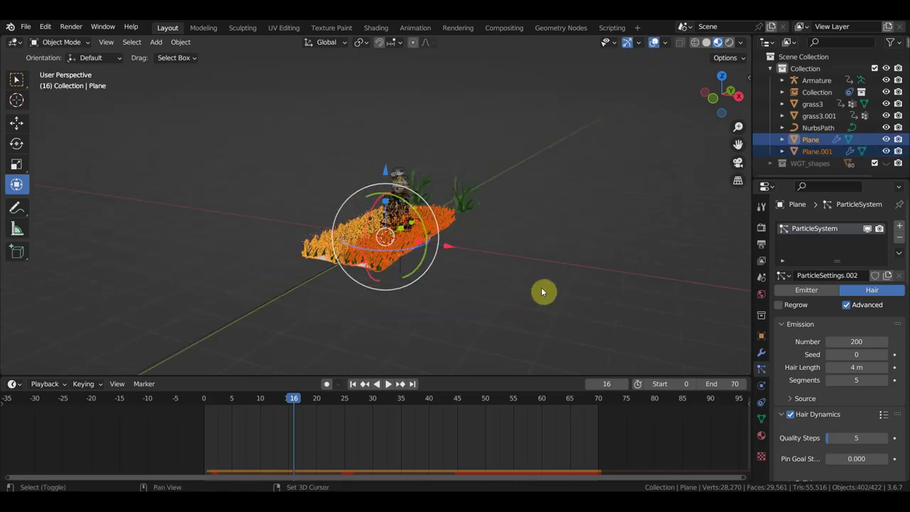
pyautogui.hotkey('shift', 'd')
pyautogui.click(476, 282)
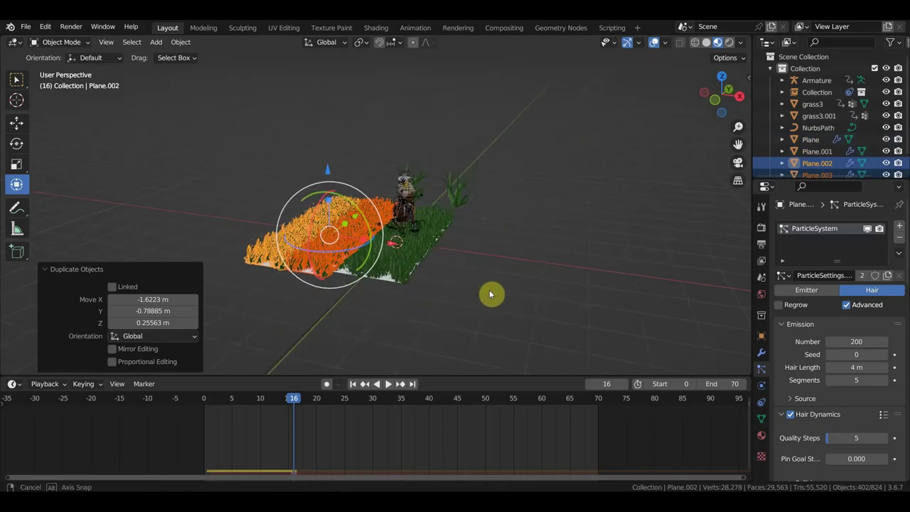
pyautogui.moveTo(490, 295)
pyautogui.mouseDown(button='middle')
pyautogui.moveTo(507, 311)
pyautogui.moveTo(516, 345)
pyautogui.mouseUp(button='middle')
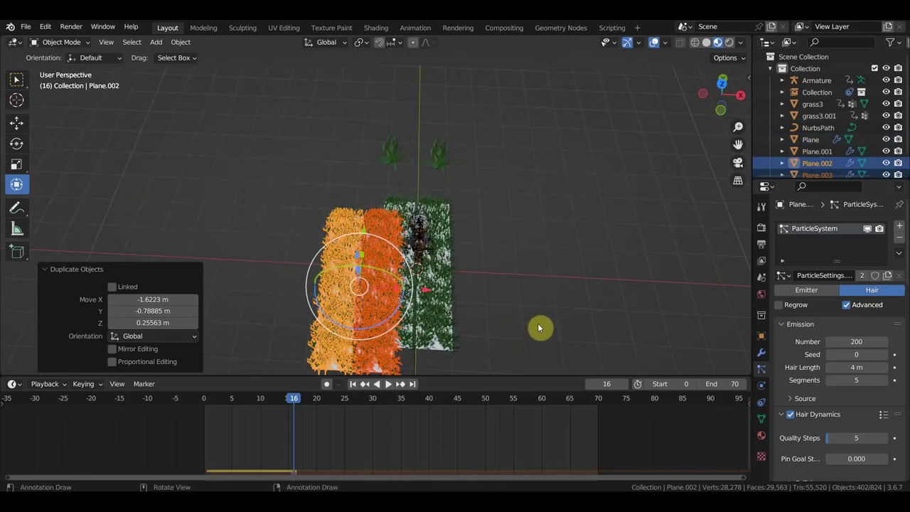
pyautogui.press('KP_7')
pyautogui.press('g')
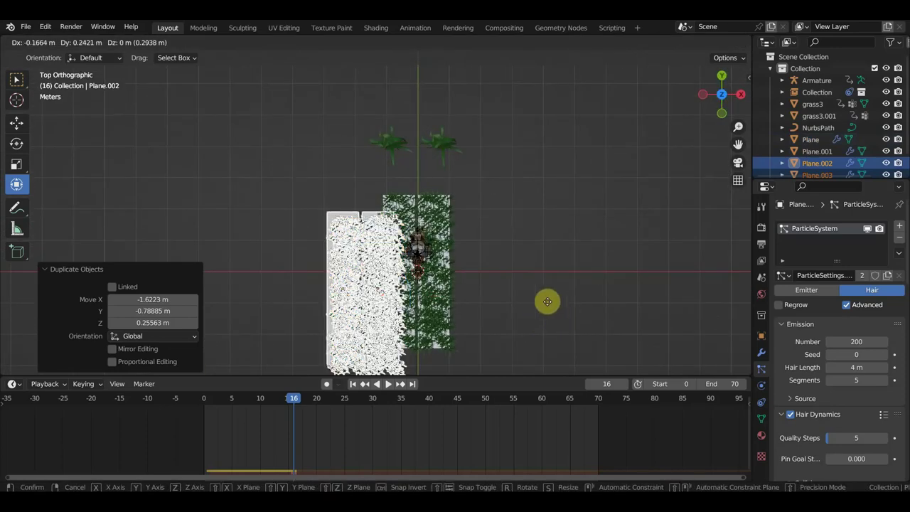
pyautogui.click(536, 287)
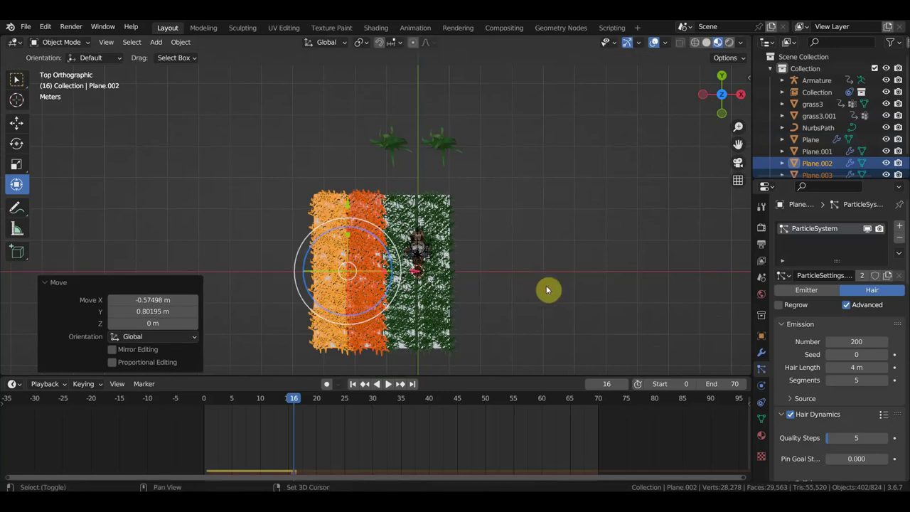
# Duplicate the plane pair to the left and across the upper row, three copies
pyautogui.hotkey('shift', 'd')
pyautogui.click(483, 288)
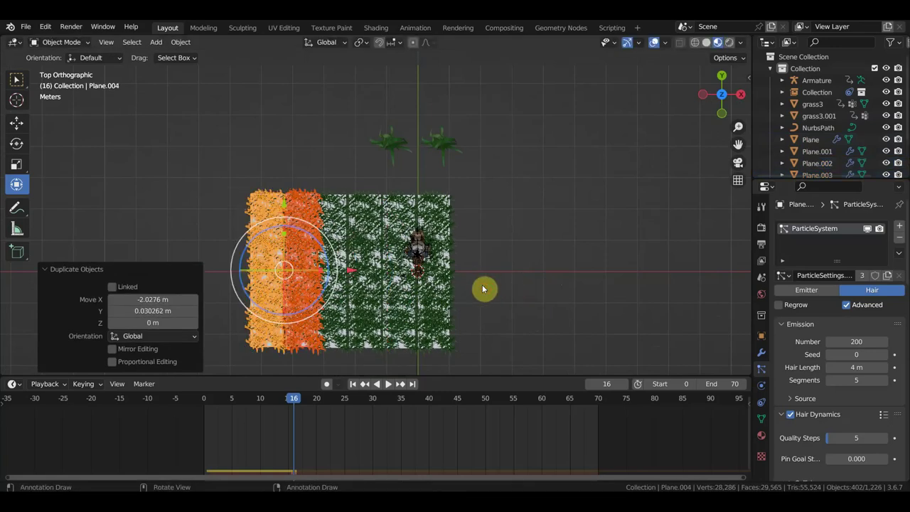
pyautogui.hotkey('shift', 'd')
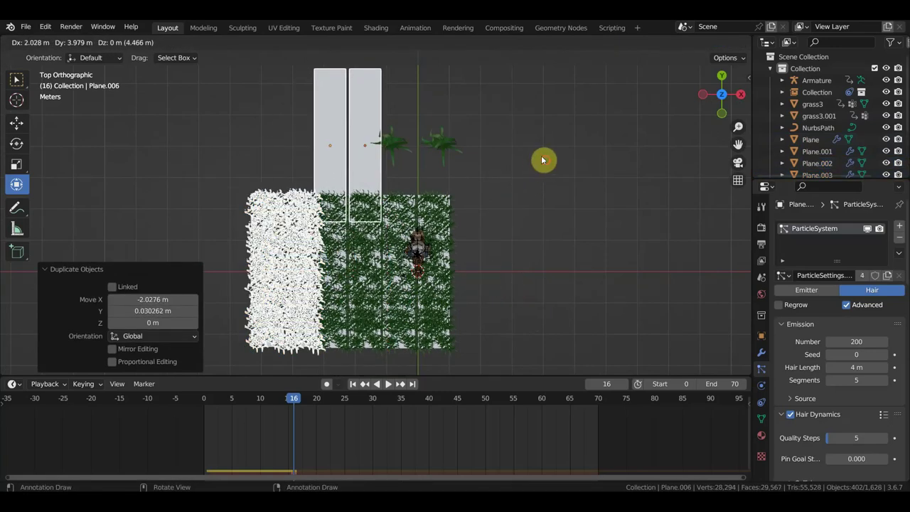
pyautogui.click(539, 178)
pyautogui.hotkey('shift', 'd')
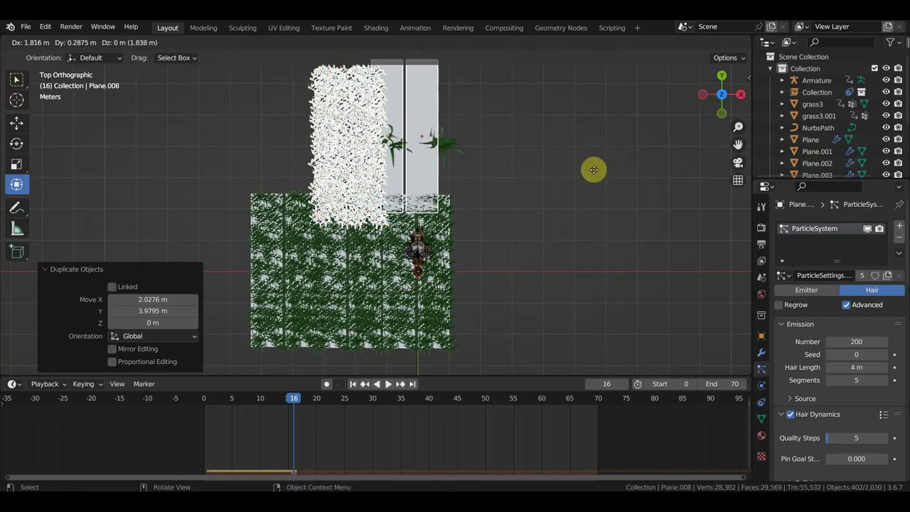
pyautogui.click(605, 176)
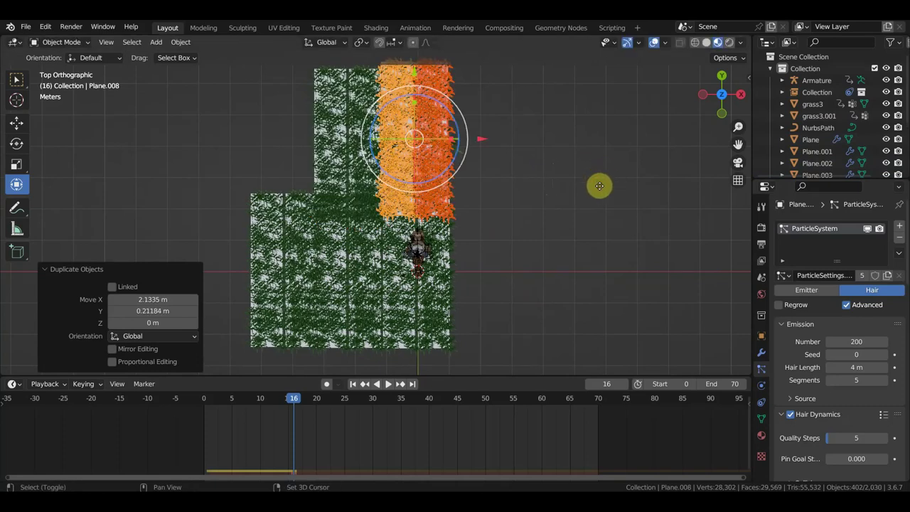
pyautogui.hotkey('shift', 'd')
pyautogui.click(480, 188)
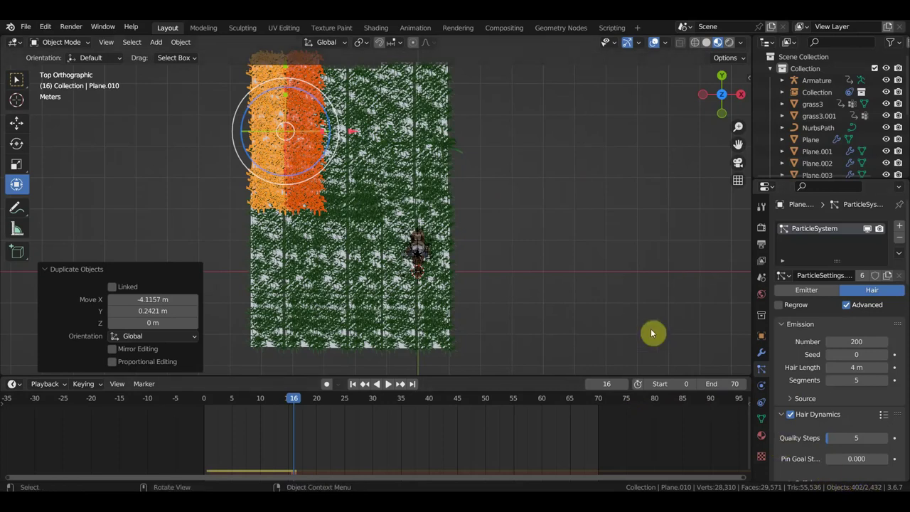
# Add two more copies to fill the right side and the lower-right gap
pyautogui.hotkey('shift', 'd')
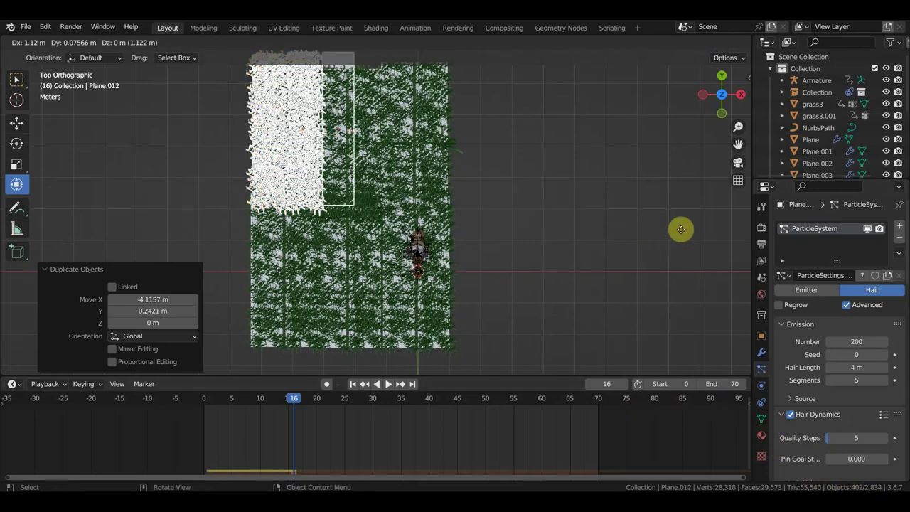
pyautogui.click(84, 243)
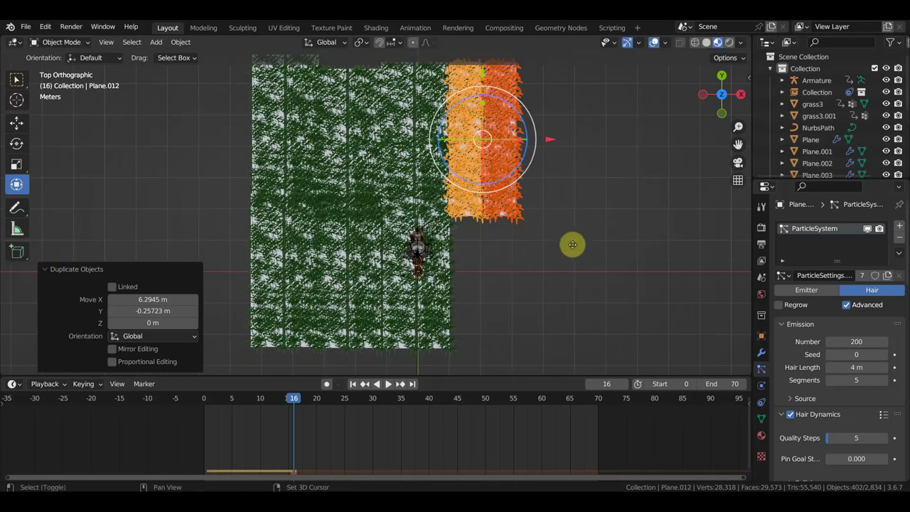
pyautogui.hotkey('shift', 'd')
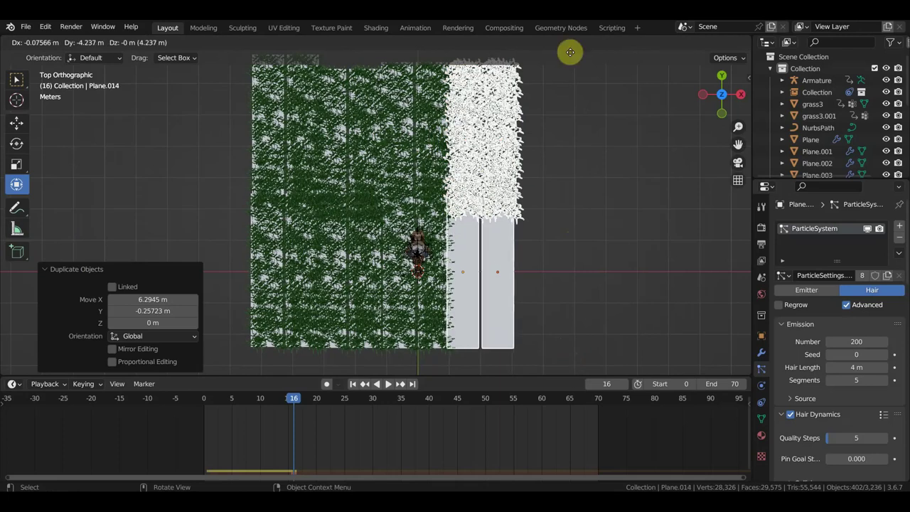
pyautogui.click(571, 375)
# Play the animation and zoom in to follow the rider across the field
pyautogui.moveTo(599, 349); pyautogui.dragTo(555, 202, button='middle')
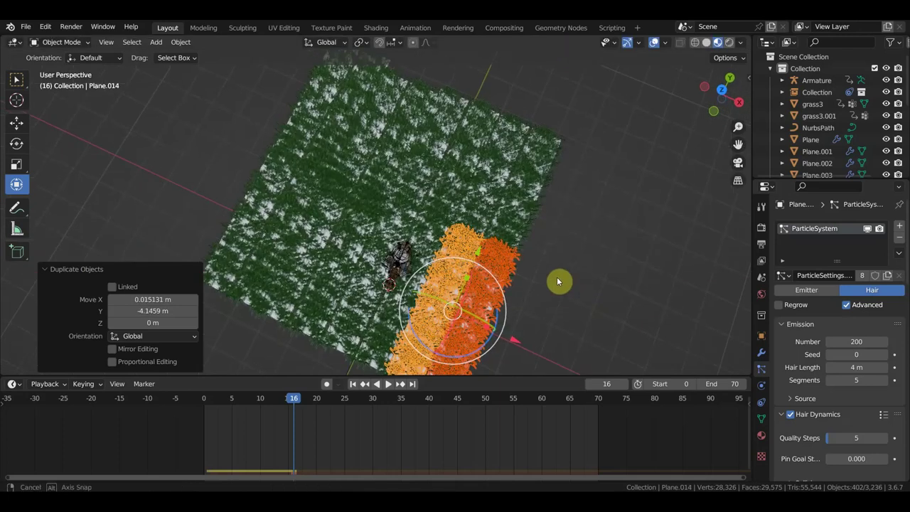
pyautogui.press('space')
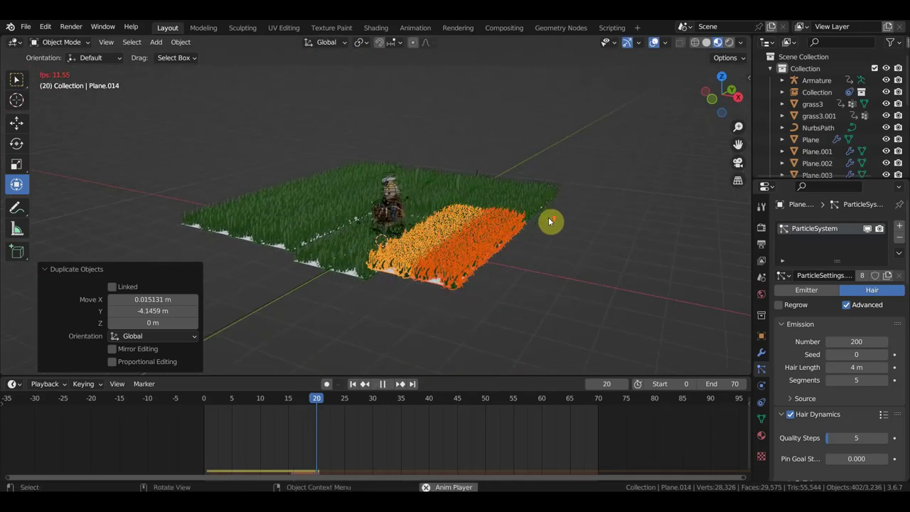
pyautogui.scroll(3, 548, 216)
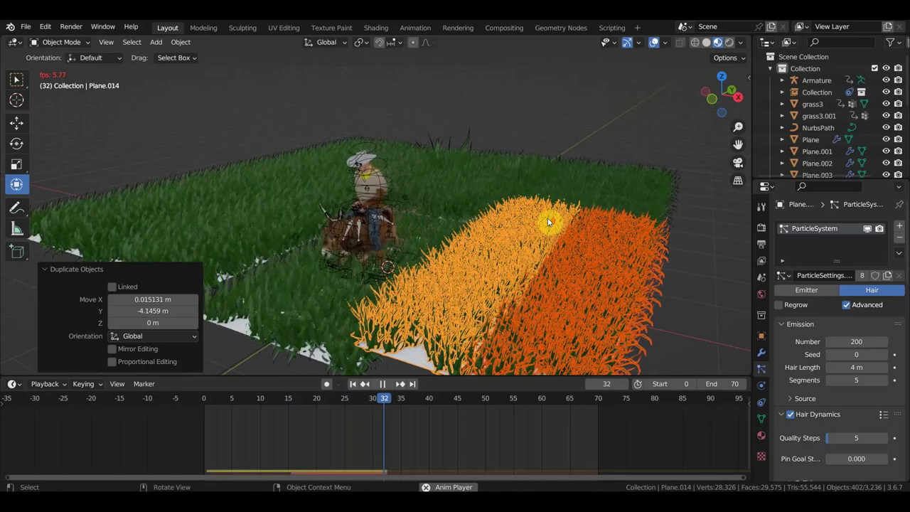
pyautogui.scroll(3, 548, 219)
pyautogui.moveTo(567, 211)
pyautogui.keyDown('shift'); pyautogui.mouseDown(button='middle')
pyautogui.moveTo(579, 191)
pyautogui.moveTo(647, 196)
pyautogui.moveTo(633, 184)
pyautogui.mouseUp(button='middle'); pyautogui.keyUp('shift')
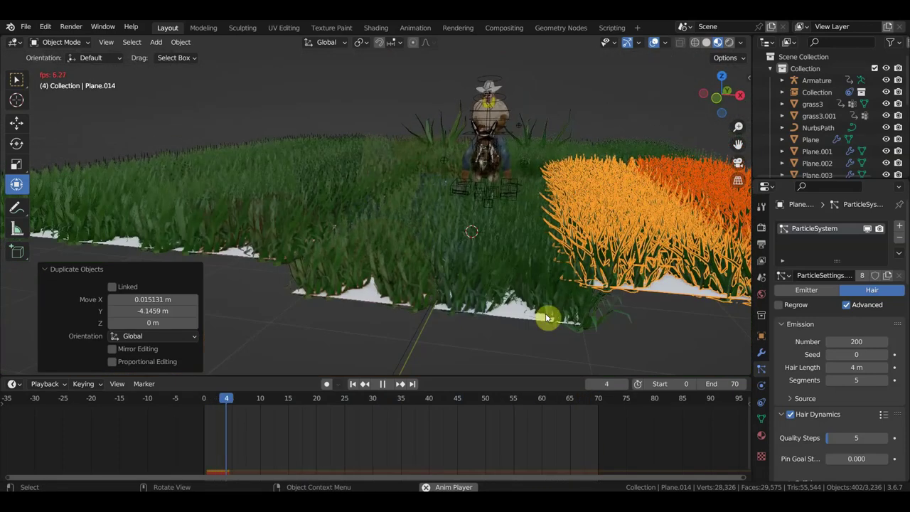
# Select Plane.001 and Plane and raise them 0.277 m on Z
pyautogui.click(511, 317)
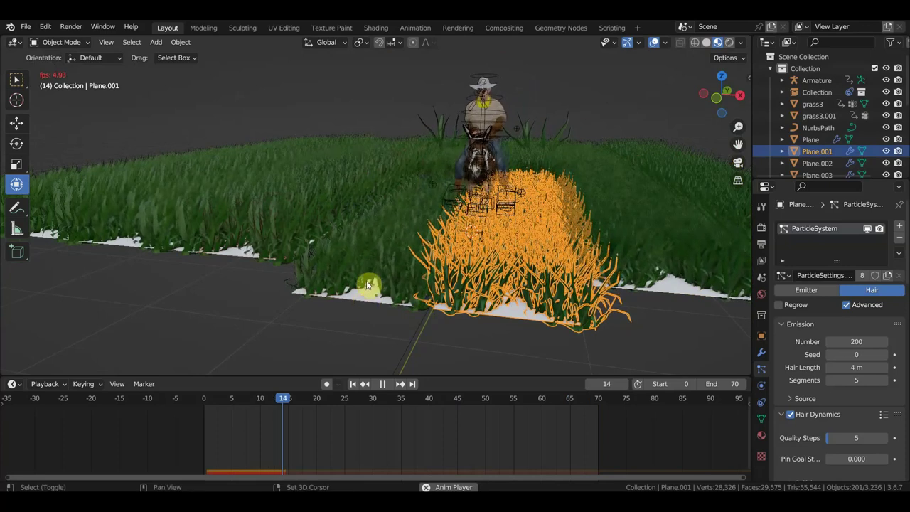
pyautogui.keyDown('shift'); pyautogui.click(368, 285); pyautogui.keyUp('shift')
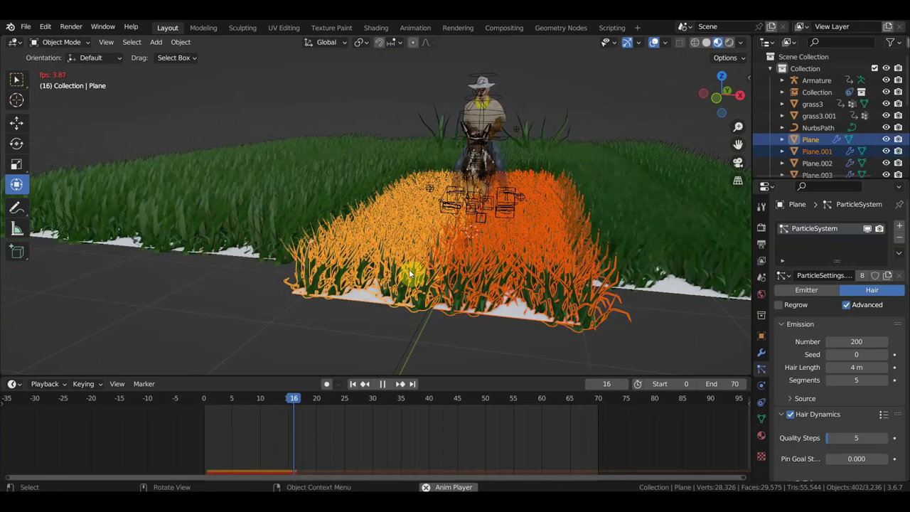
pyautogui.press('space')
pyautogui.click(17, 129)
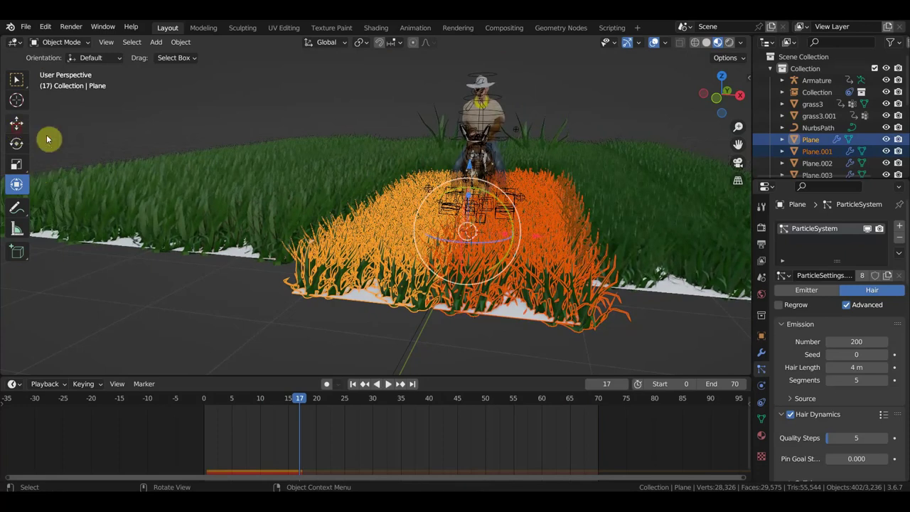
pyautogui.moveTo(471, 178); pyautogui.dragTo(476, 156)
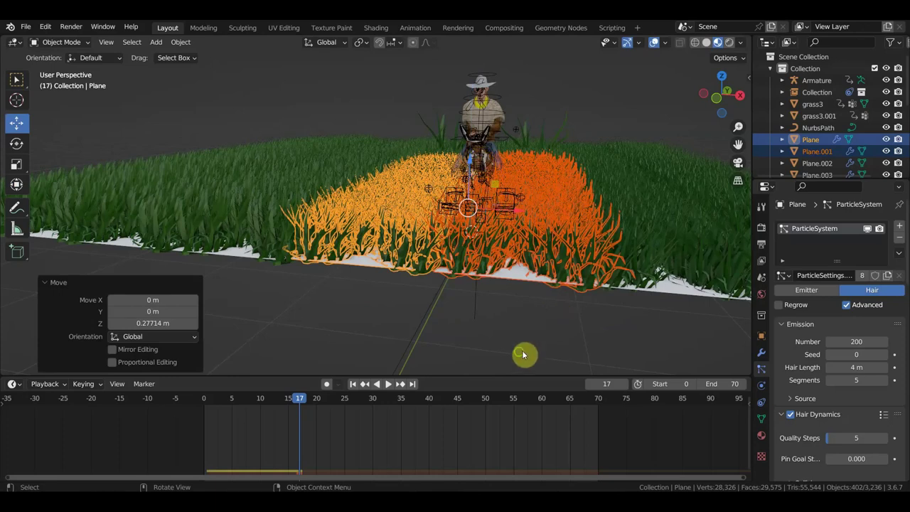
# Replay the animation and hide the viewport overlays for a clean view
pyautogui.moveTo(523, 354); pyautogui.dragTo(495, 362, button='middle')
pyautogui.press('space')
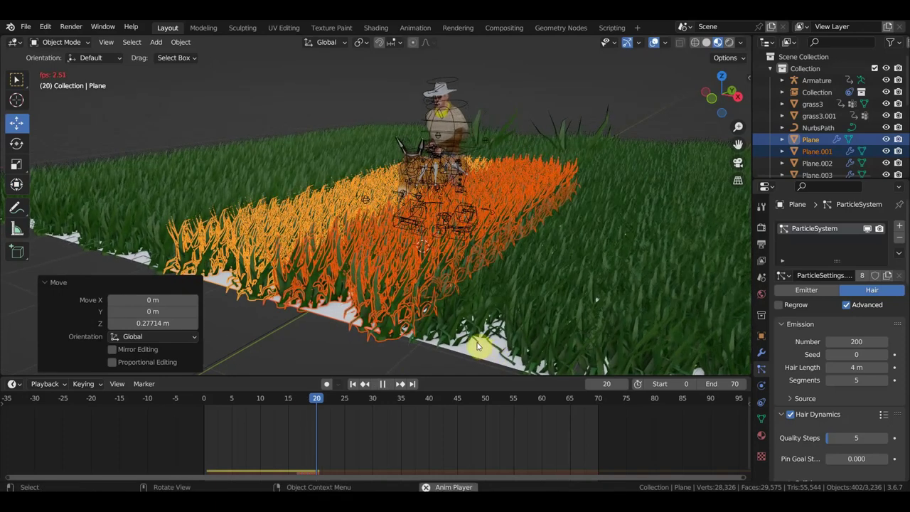
pyautogui.click(654, 42)
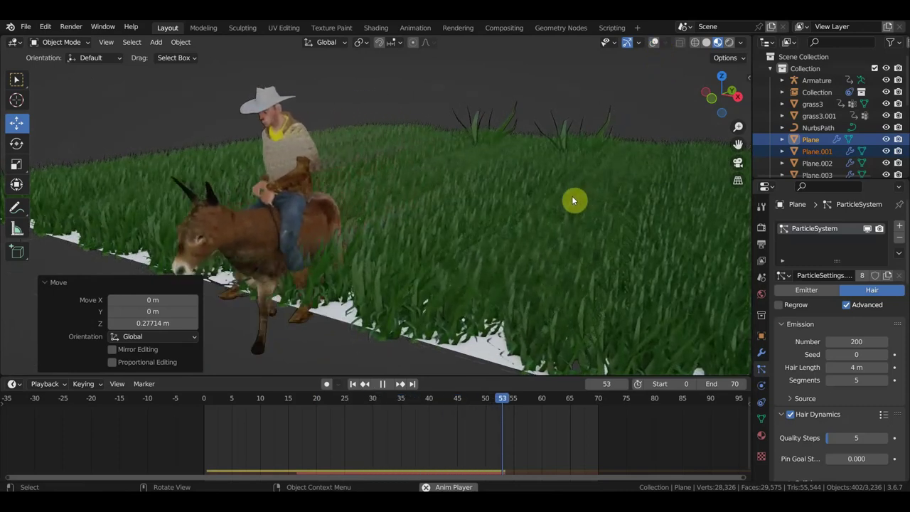
pyautogui.press('space')
pyautogui.moveTo(541, 207); pyautogui.dragTo(486, 245, button='middle')
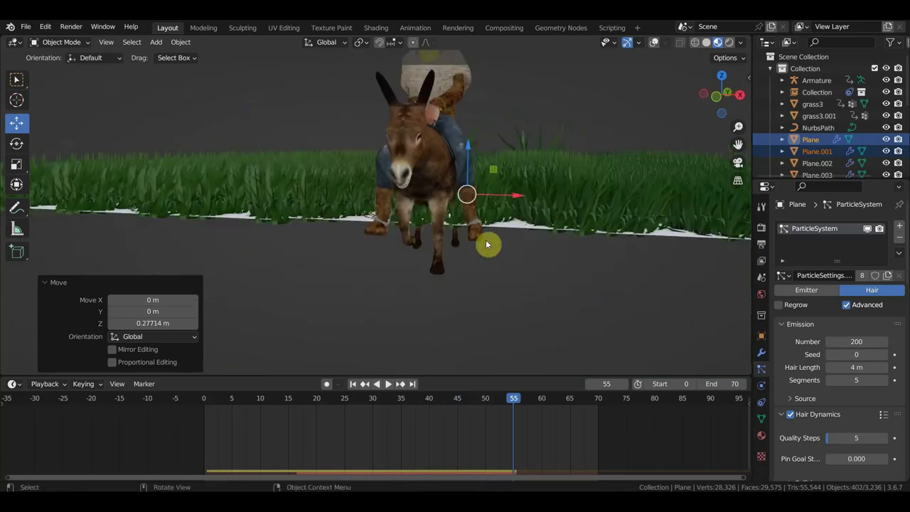
pyautogui.moveTo(544, 237); pyautogui.dragTo(392, 266, button='middle')
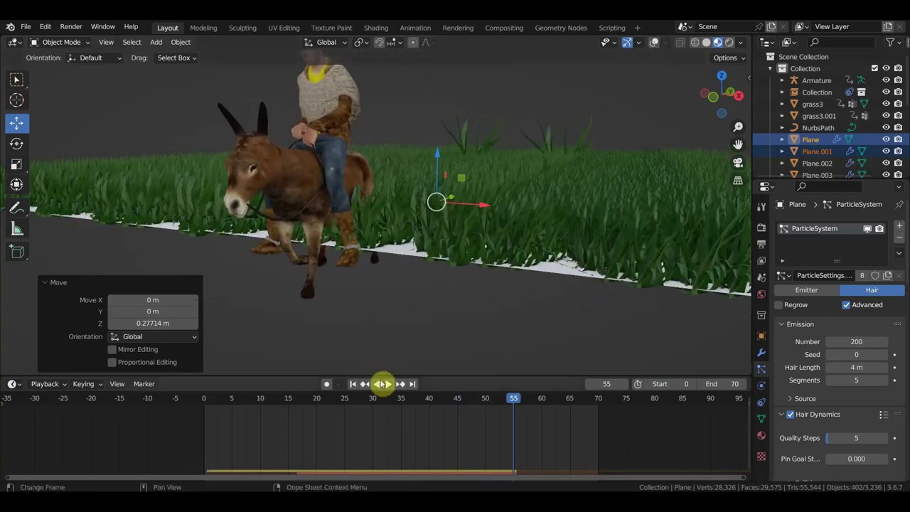
pyautogui.moveTo(509, 402)
pyautogui.mouseDown()
pyautogui.moveTo(471, 402)
pyautogui.moveTo(555, 392)
pyautogui.moveTo(290, 391)
pyautogui.mouseUp()
pyautogui.moveTo(447, 331)
pyautogui.mouseDown(button='middle')
pyautogui.moveTo(491, 312)
pyautogui.moveTo(486, 319)
pyautogui.mouseUp(button='middle')
pyautogui.scroll(-4, 490, 317)
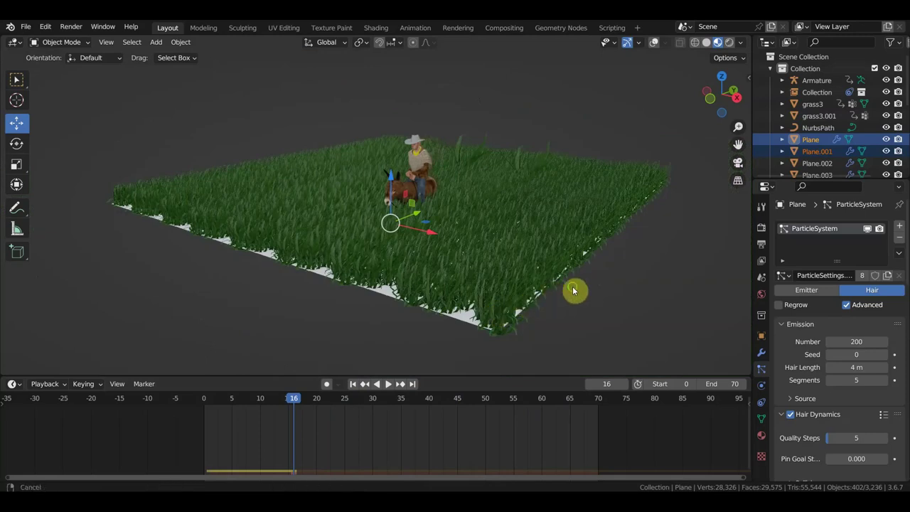
pyautogui.moveTo(575, 291)
pyautogui.keyDown('shift'); pyautogui.mouseDown(button='middle')
pyautogui.moveTo(519, 291)
pyautogui.moveTo(630, 288)
pyautogui.moveTo(611, 324)
pyautogui.moveTo(544, 327)
pyautogui.moveTo(536, 301)
pyautogui.moveTo(545, 275)
pyautogui.mouseUp(button='middle'); pyautogui.keyUp('shift')
pyautogui.scroll(-2, 518, 290)
pyautogui.scroll(2, 518, 290)
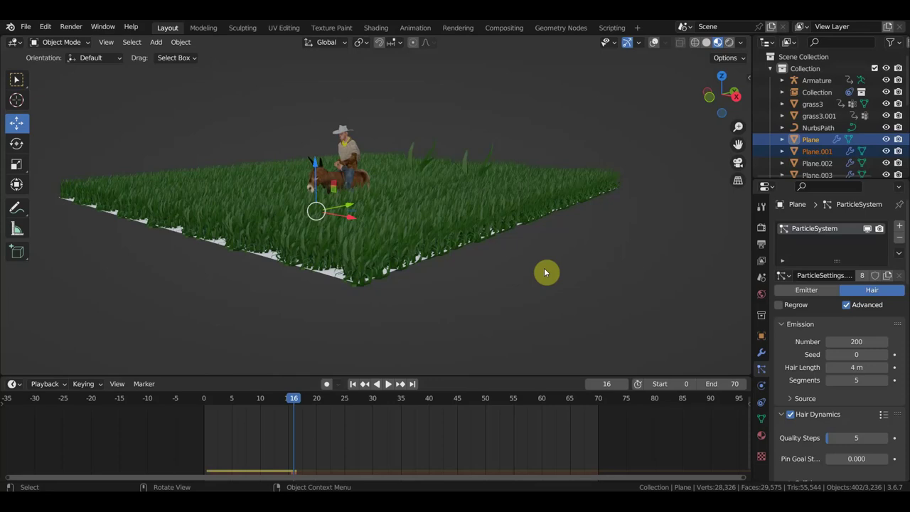
pyautogui.scroll(1, 603, 264)
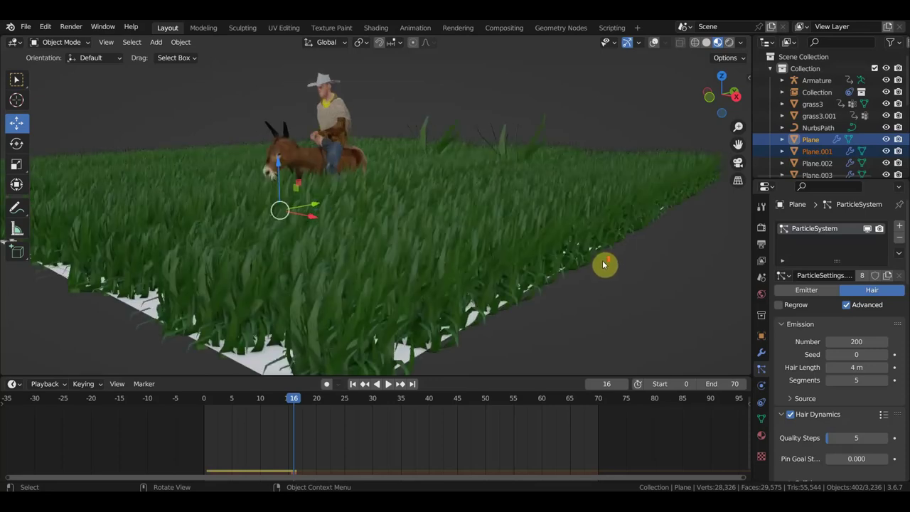
pyautogui.scroll(1, 611, 262)
pyautogui.scroll(1, 624, 258)
pyautogui.scroll(1, 621, 259)
pyautogui.moveTo(618, 253)
pyautogui.keyDown('shift'); pyautogui.mouseDown(button='middle')
pyautogui.moveTo(698, 267)
pyautogui.moveTo(657, 267)
pyautogui.moveTo(661, 253)
pyautogui.moveTo(646, 251)
pyautogui.moveTo(642, 296)
pyautogui.moveTo(636, 286)
pyautogui.mouseUp(button='middle'); pyautogui.keyUp('shift')
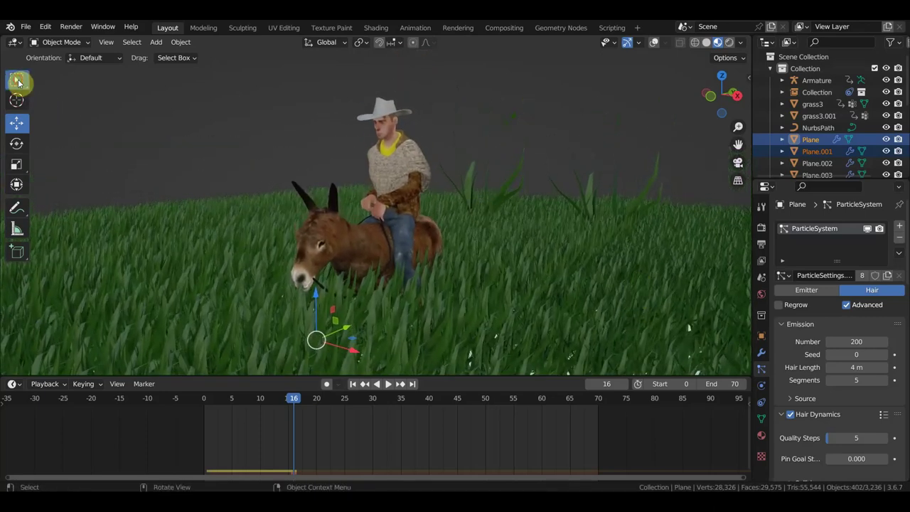